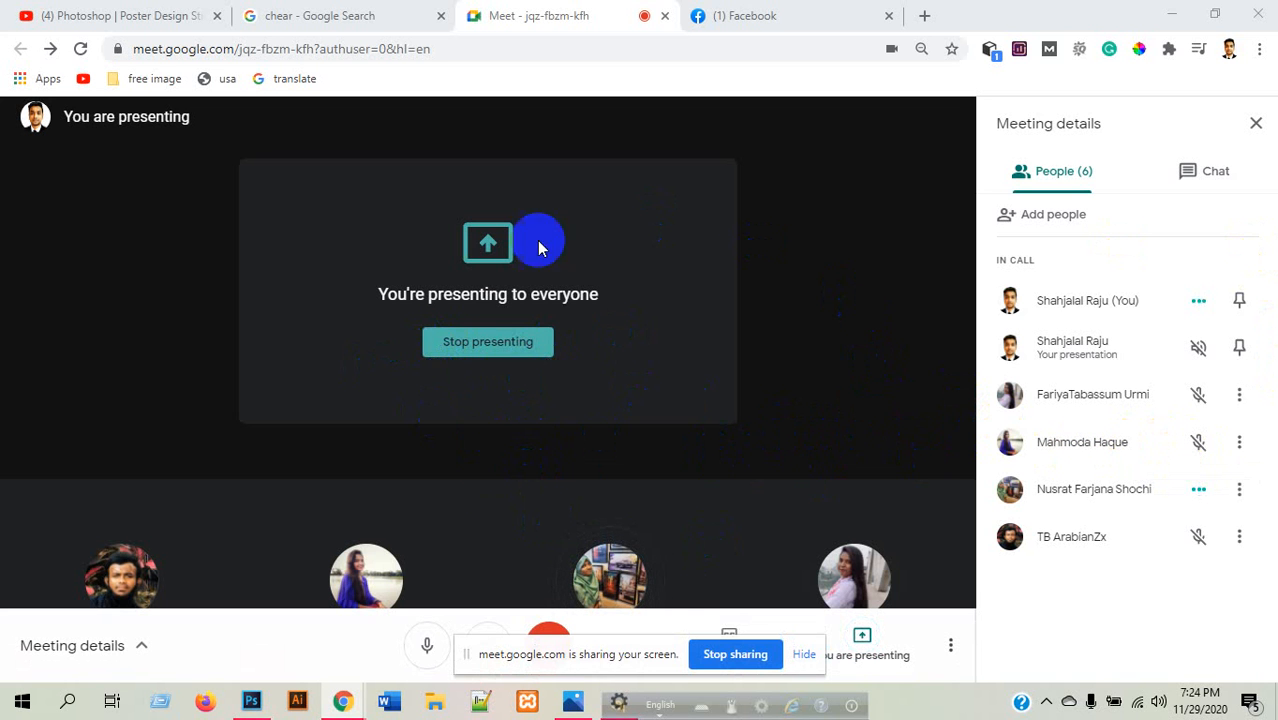
left_click(251, 703)
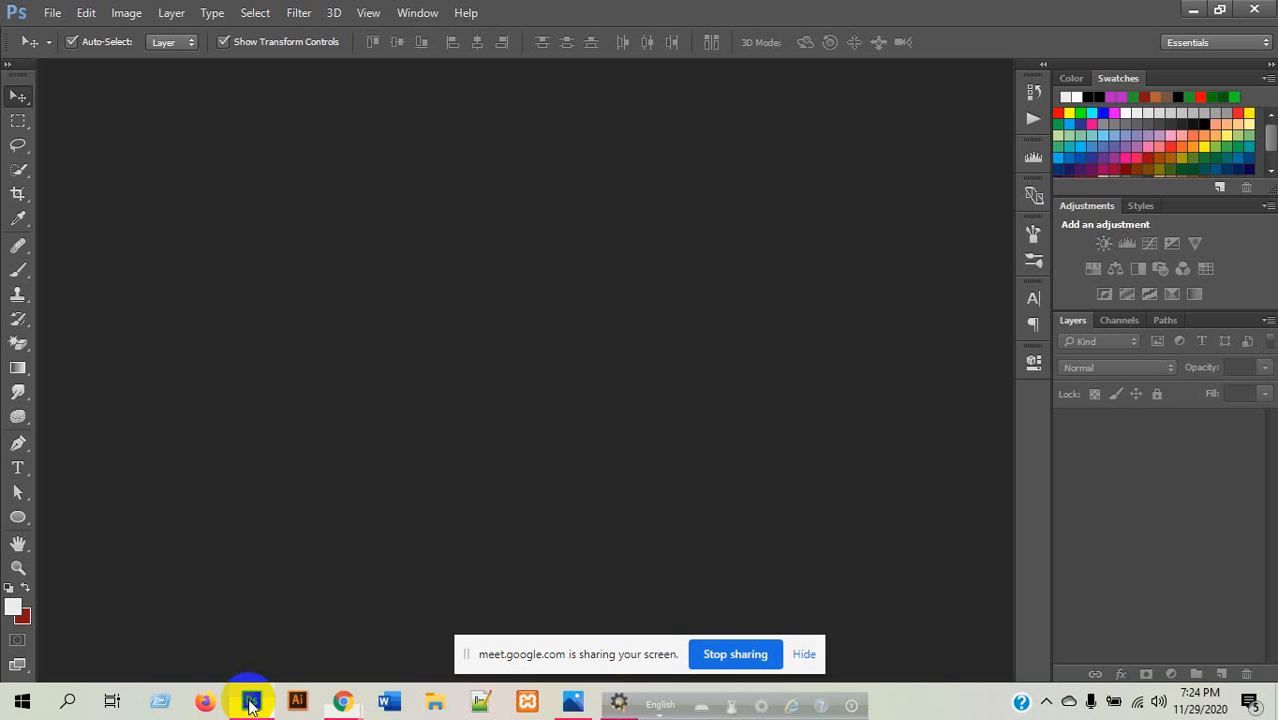
left_click(342, 703)
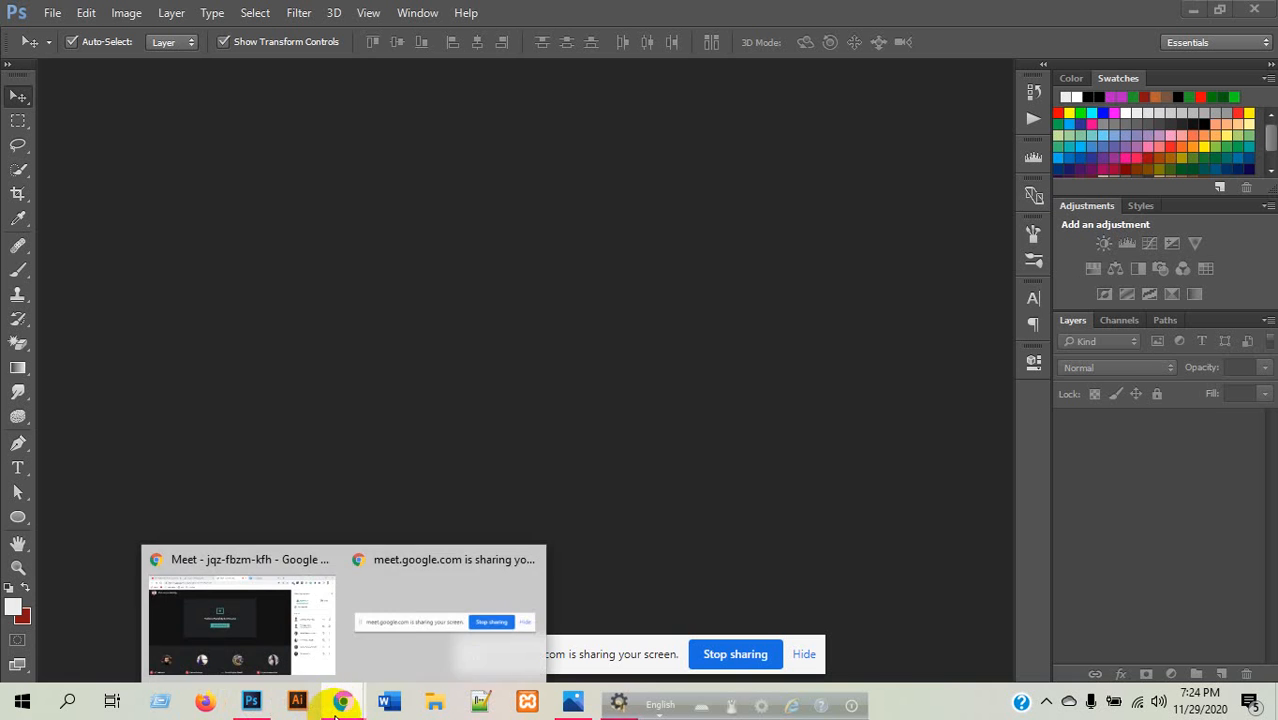
left_click(250, 635)
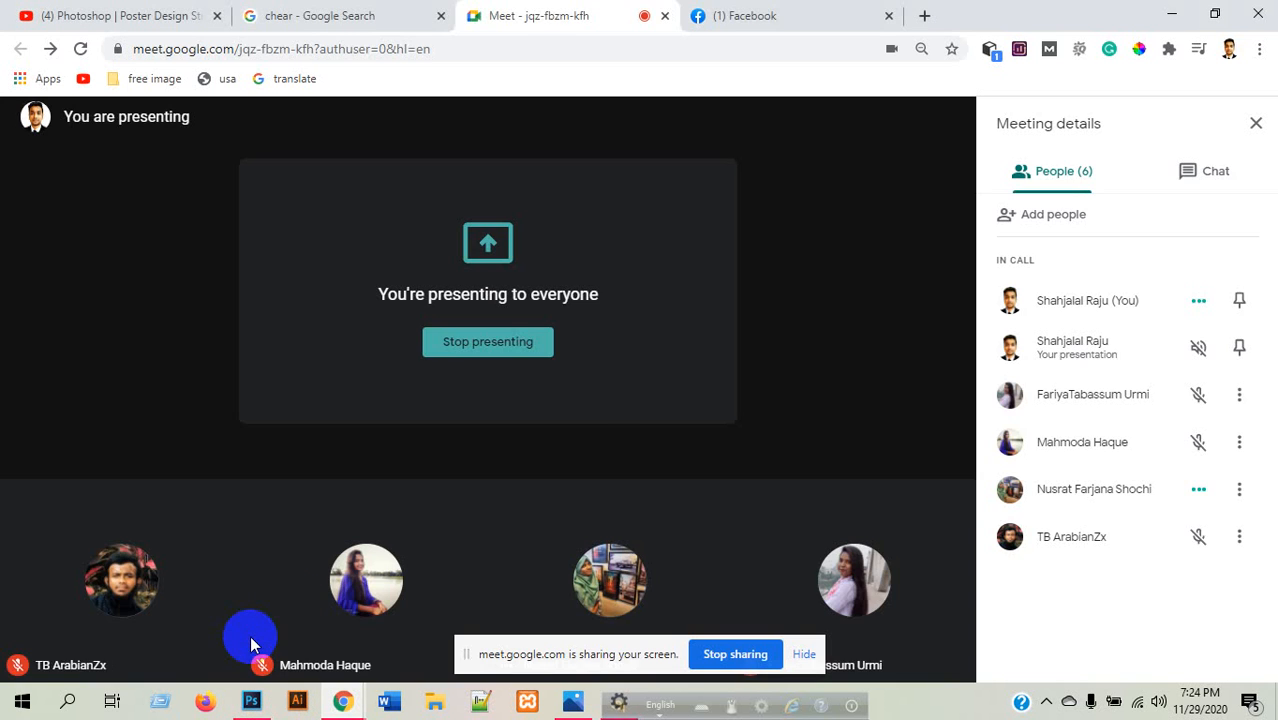
left_click(855, 10)
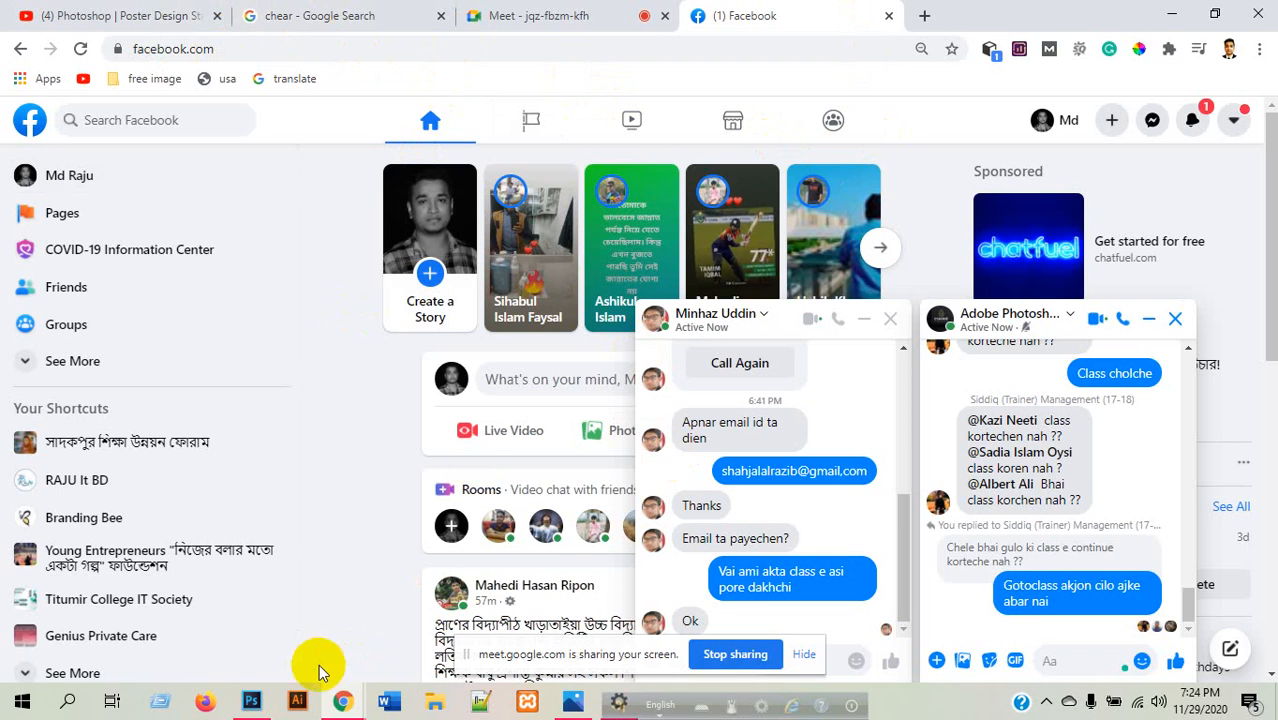
left_click(256, 704)
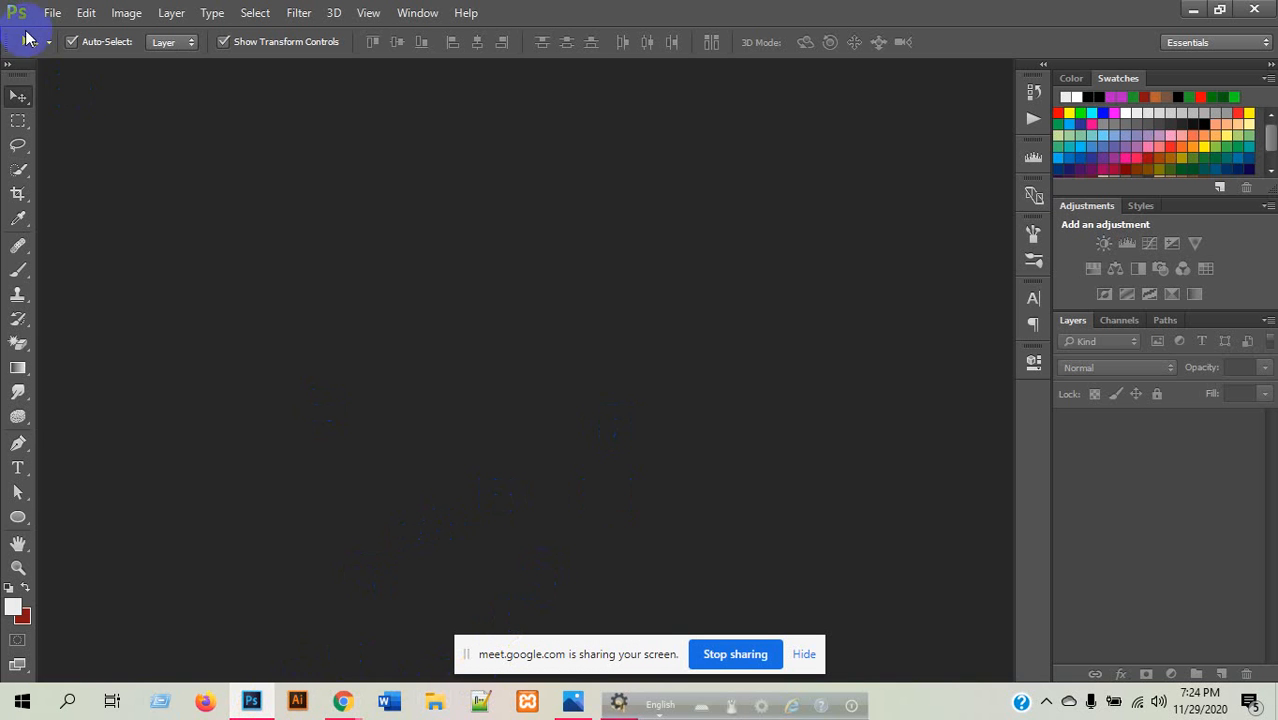
- Switch to Chrome and close the Facebook tab, keeping the Google Meet call open
mouse_move(340, 697)
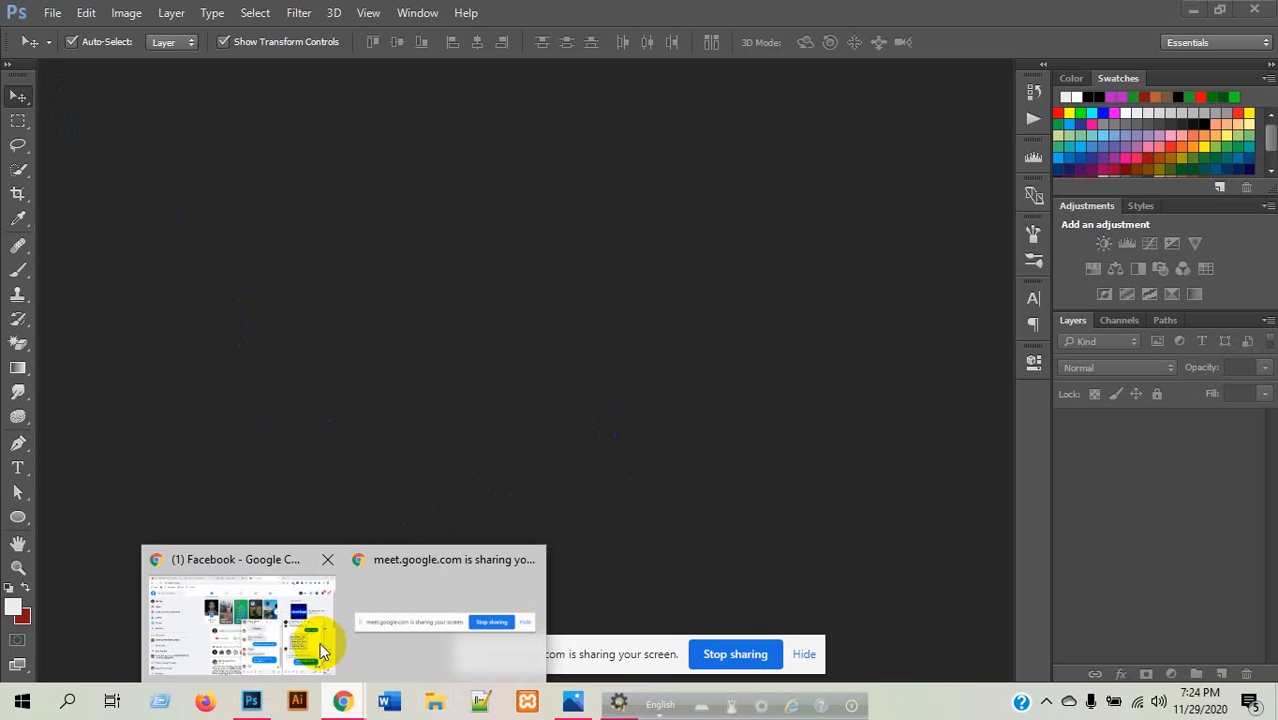
left_click(305, 640)
left_click(556, 13)
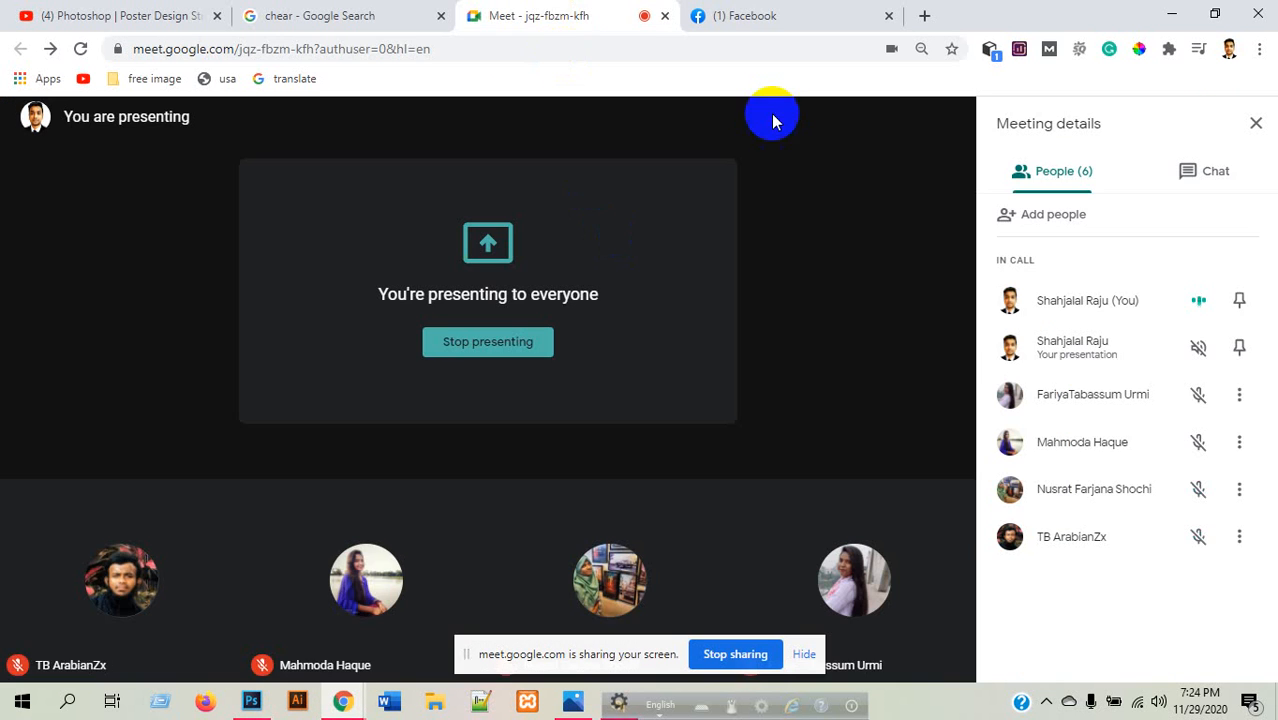
left_click(790, 12)
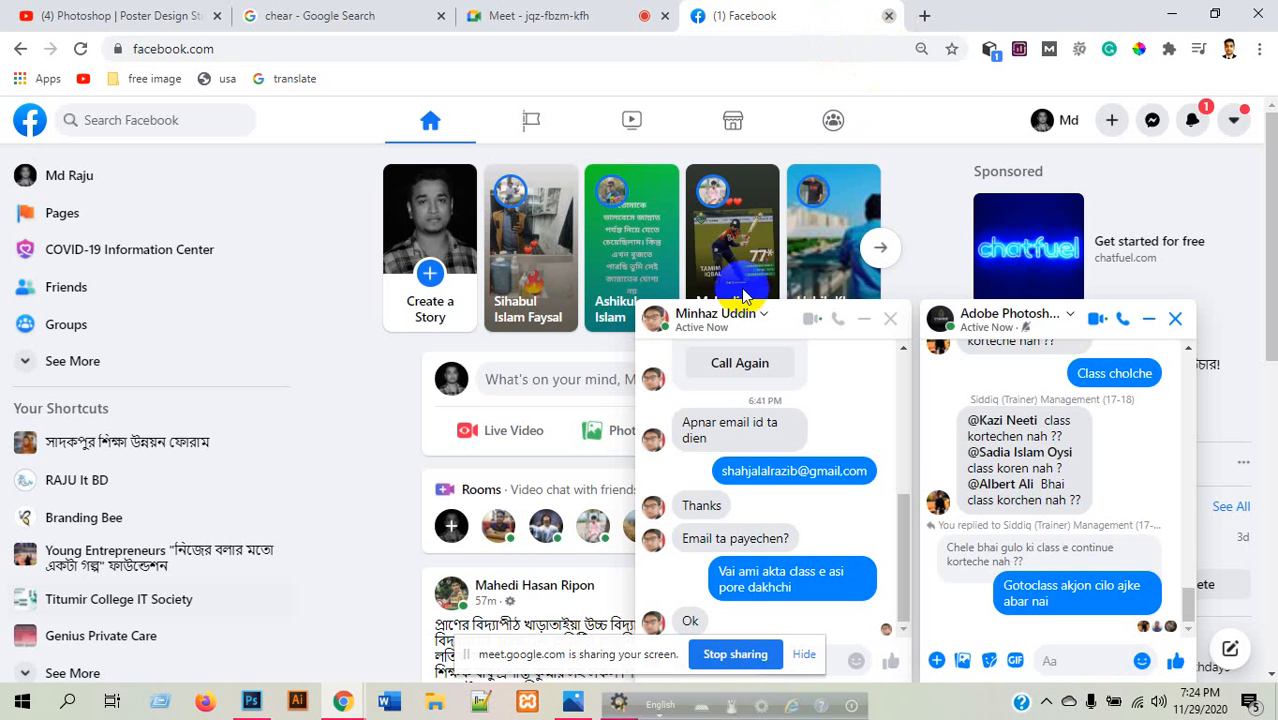
left_click(891, 16)
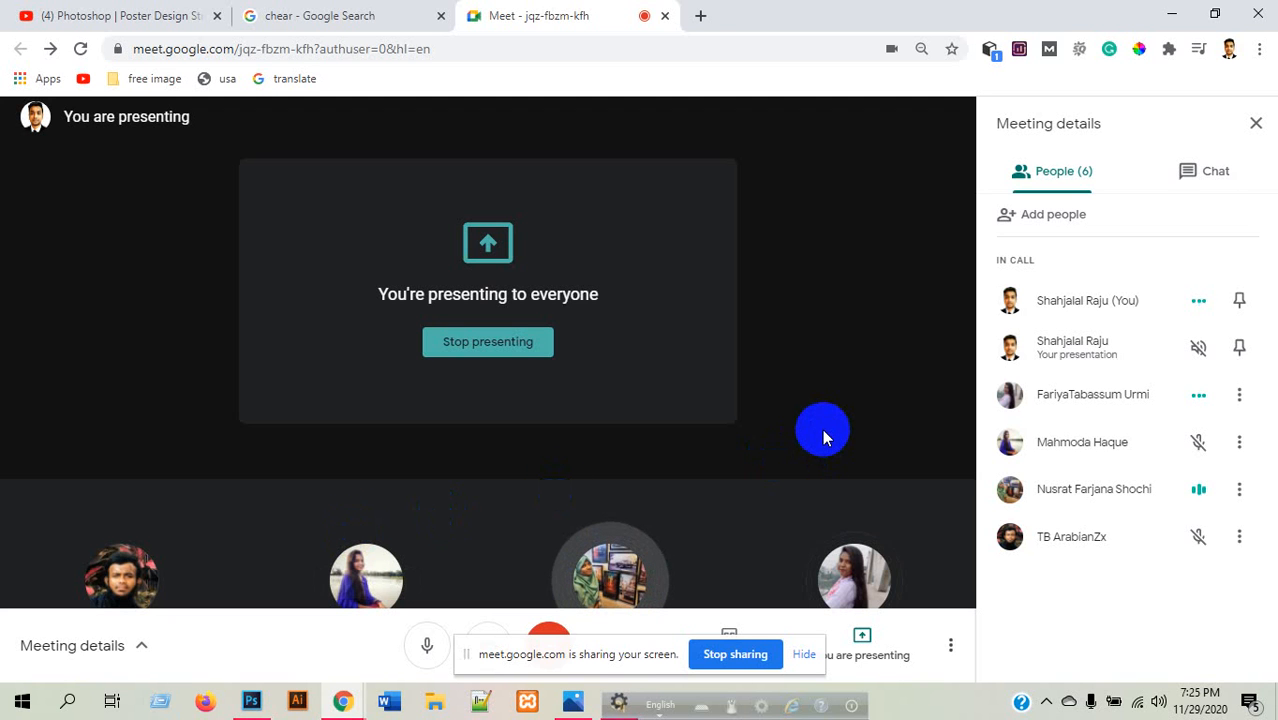
- Switch to Photoshop and open the portrait 5acfa4e9facba81e008b467c from the Downloads folder
left_click(251, 702)
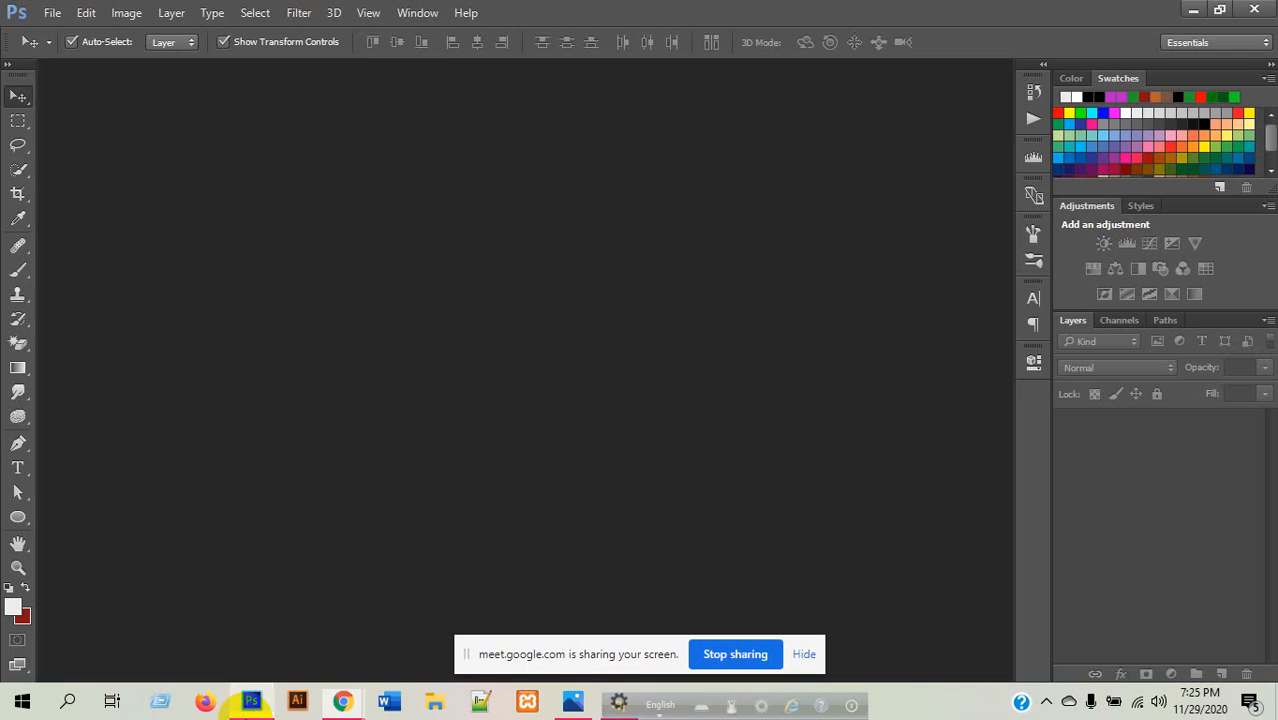
left_click(342, 702)
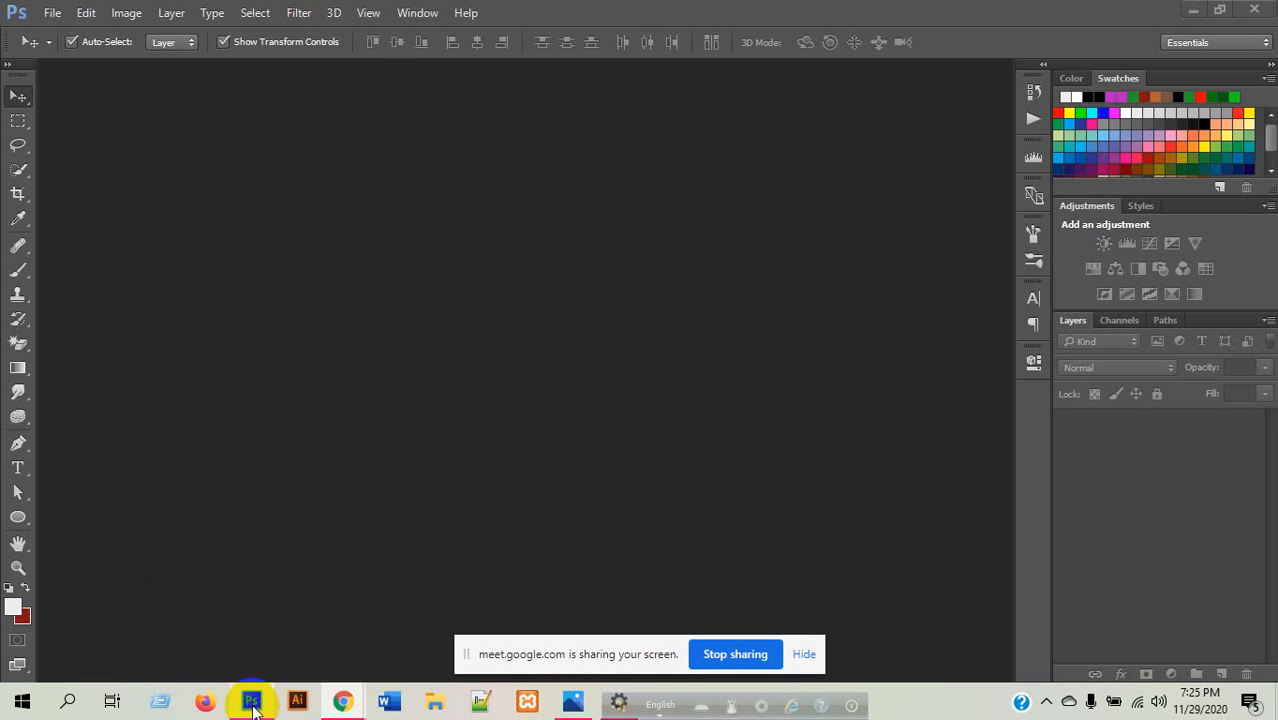
left_click(46, 13)
left_click(63, 51)
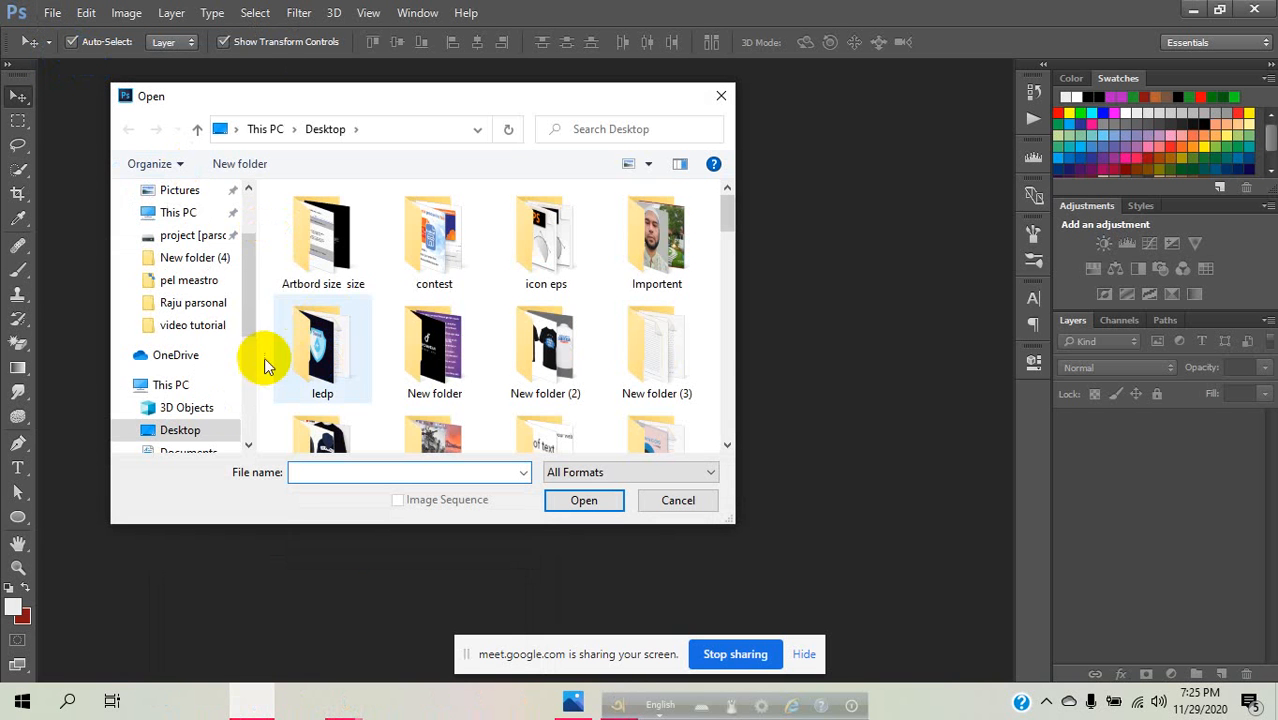
left_click(190, 409)
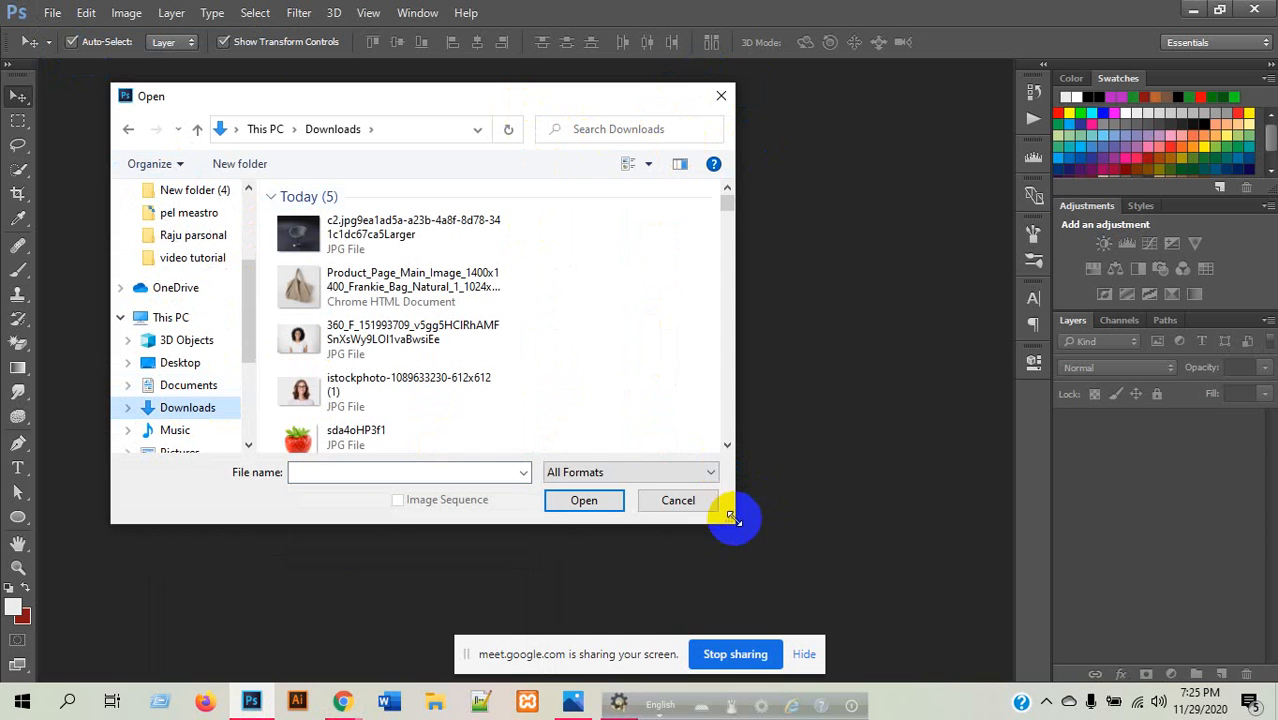
left_click_drag(731, 518, 984, 645)
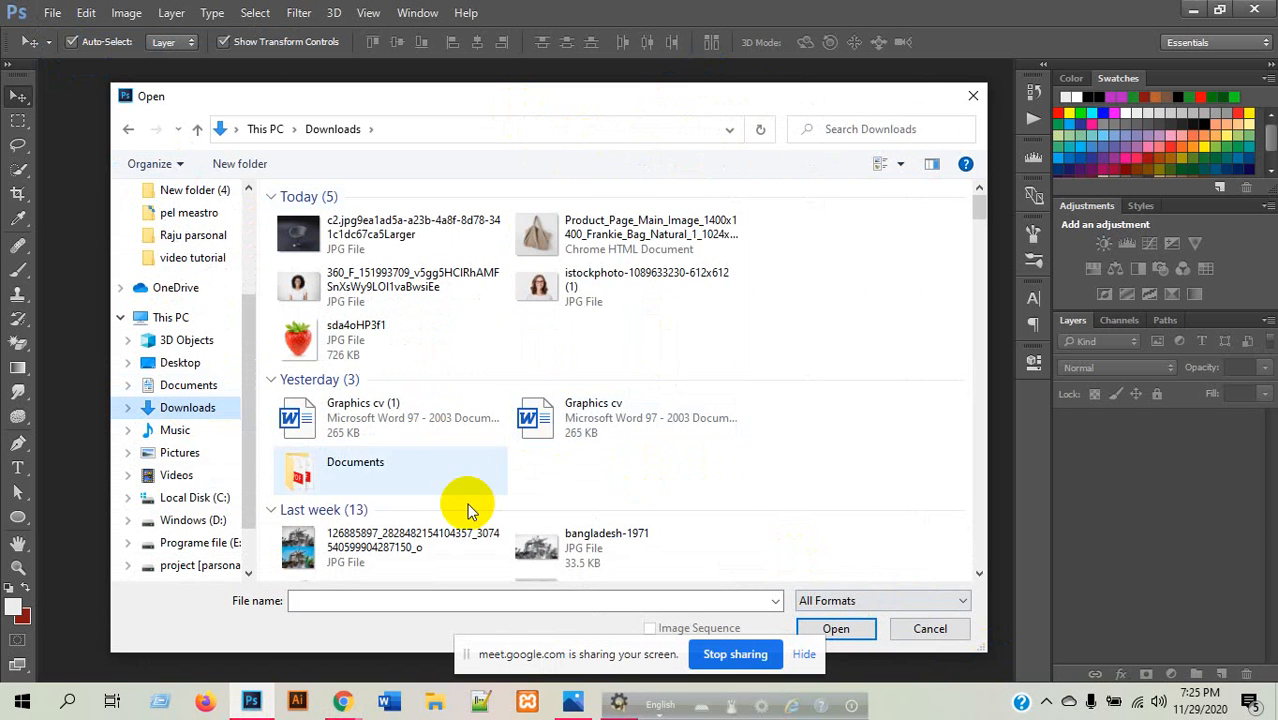
scroll(453, 468, "down", 5)
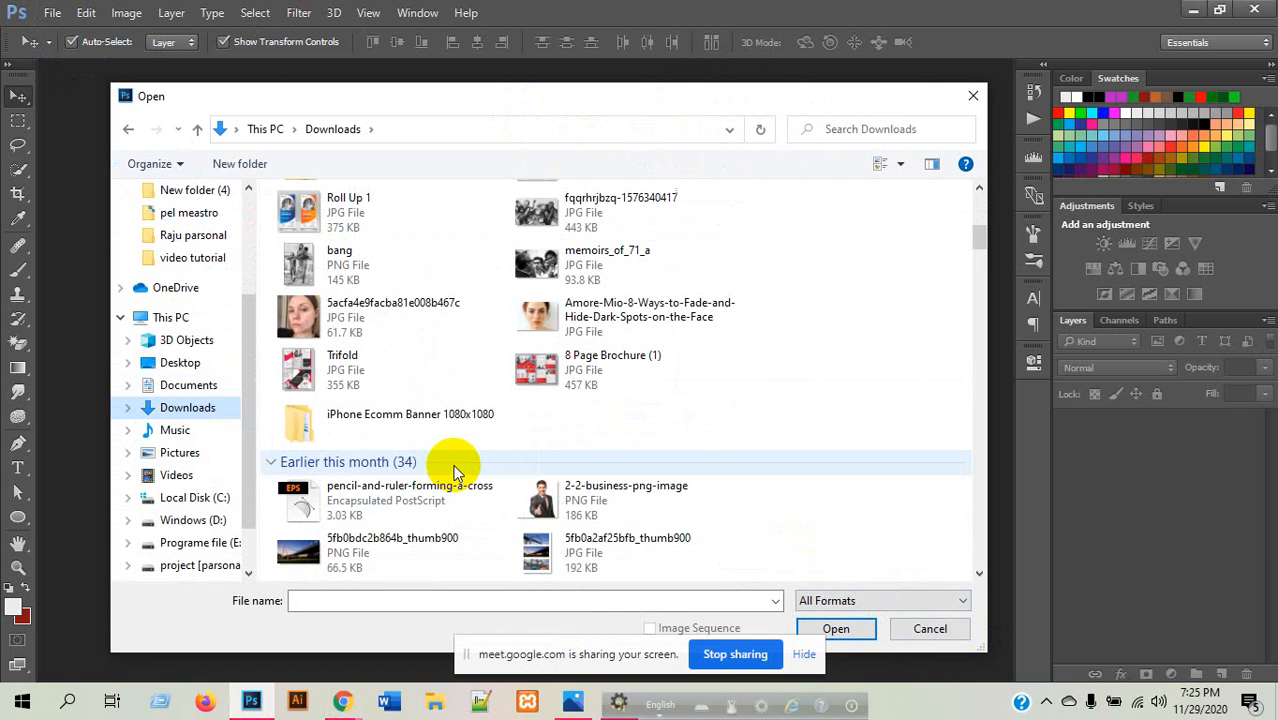
left_click(300, 325)
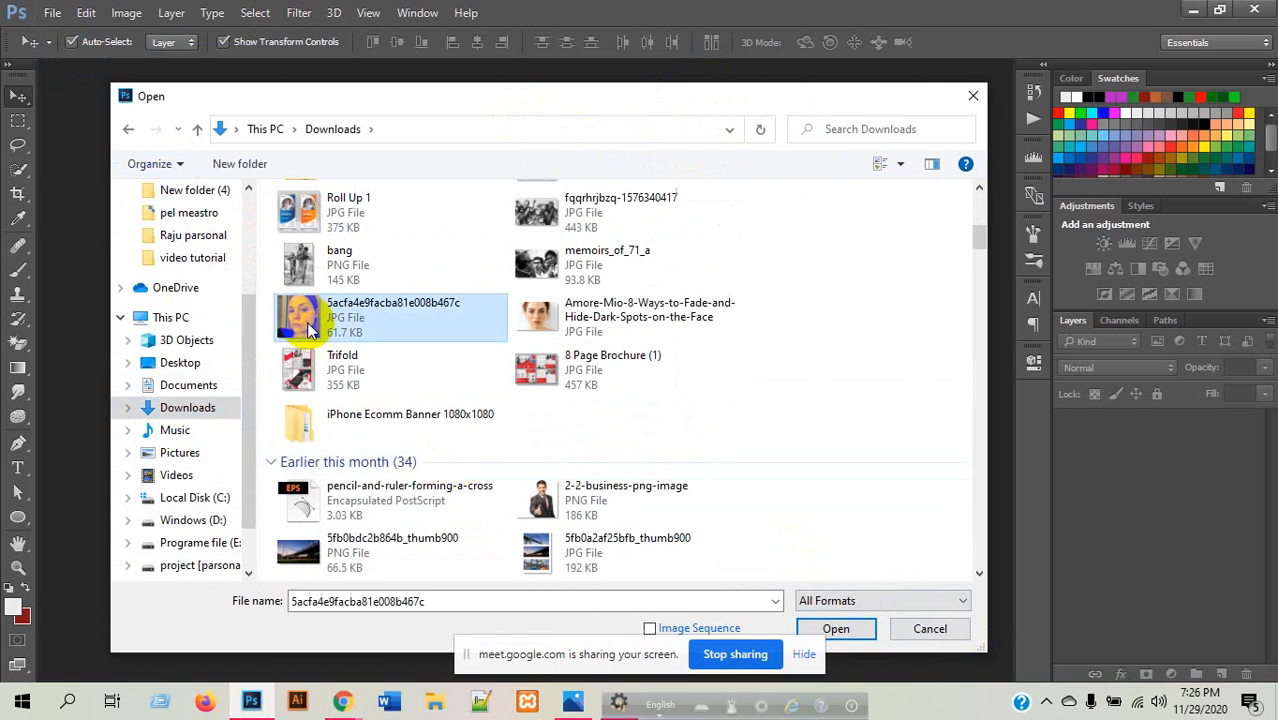
left_click(853, 634)
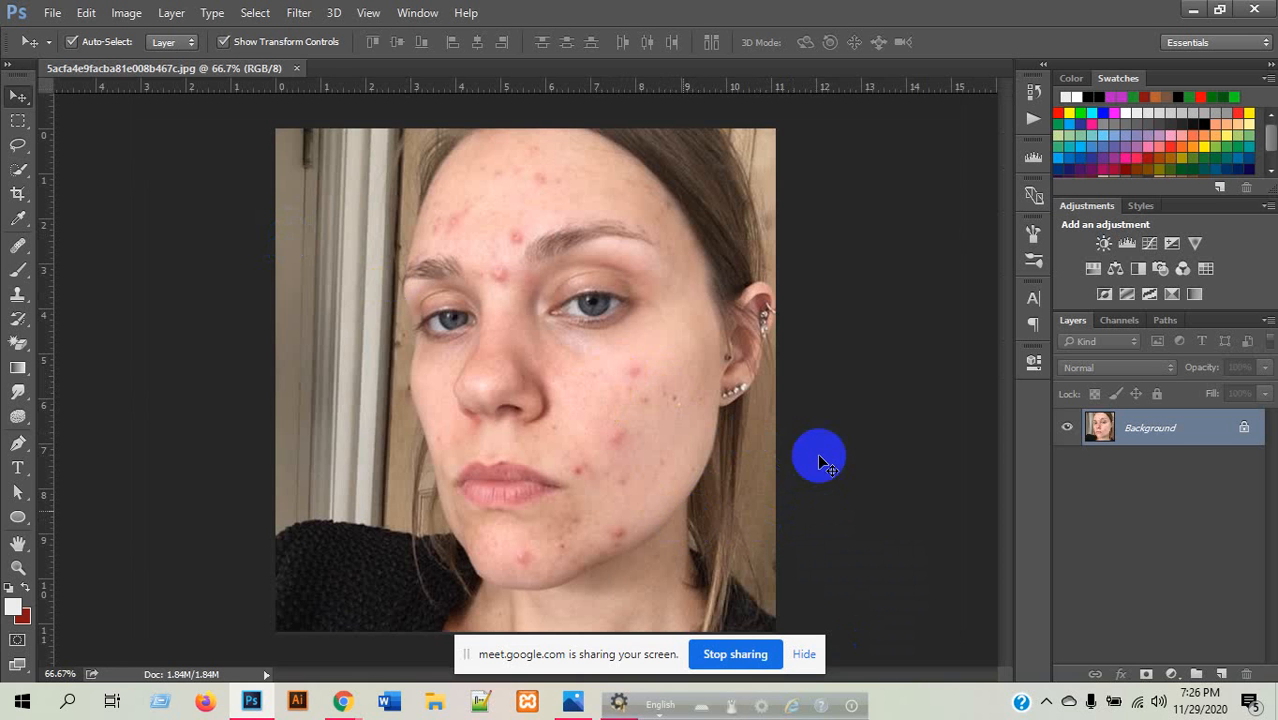
left_click(341, 703)
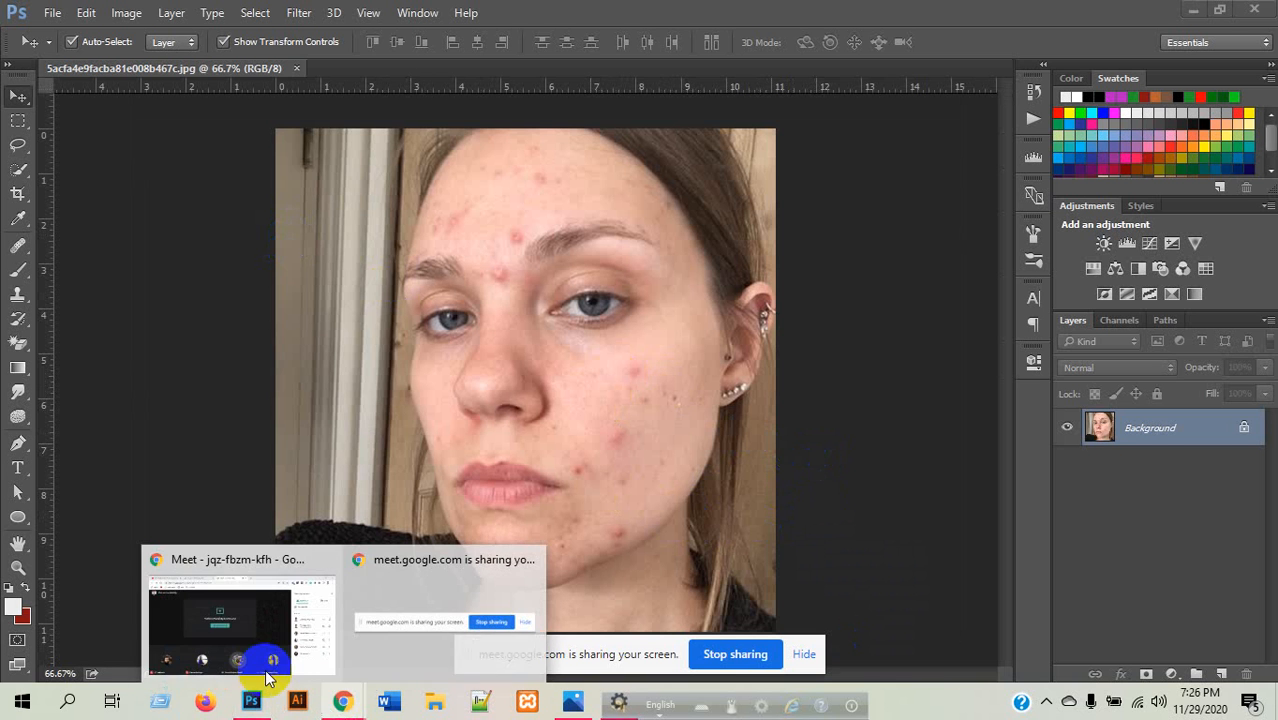
left_click(243, 414)
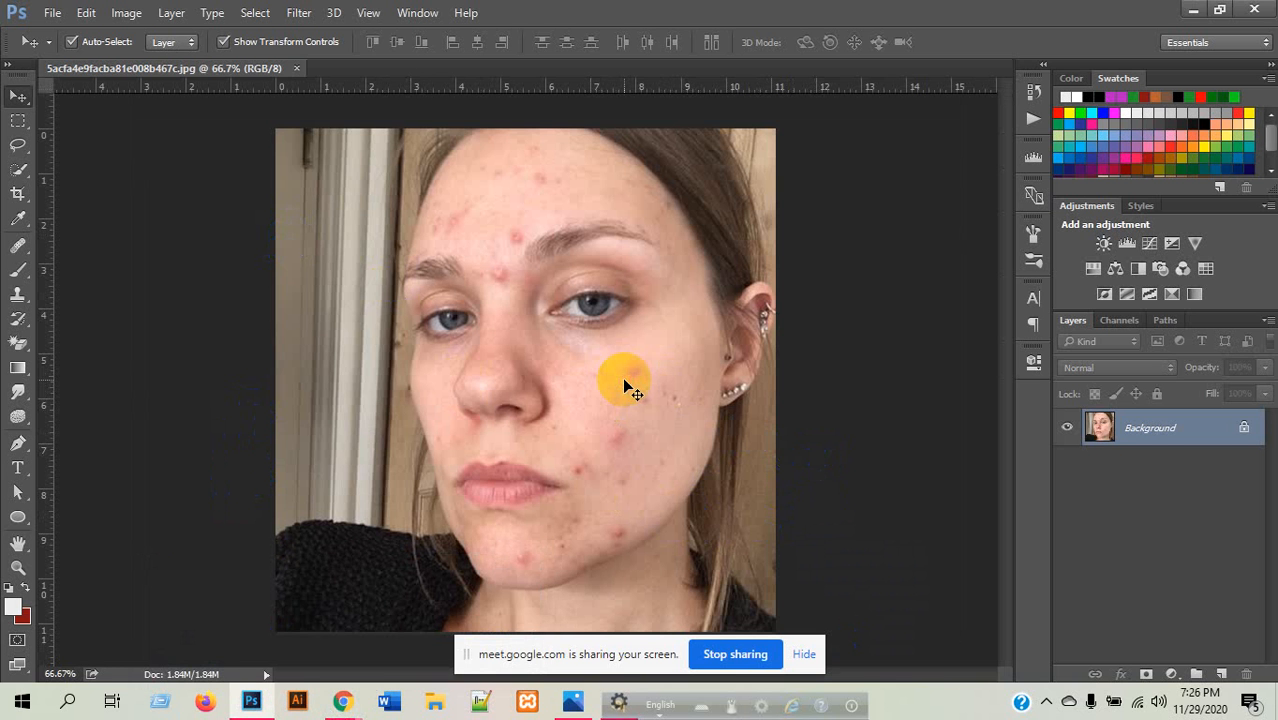
left_click(342, 700)
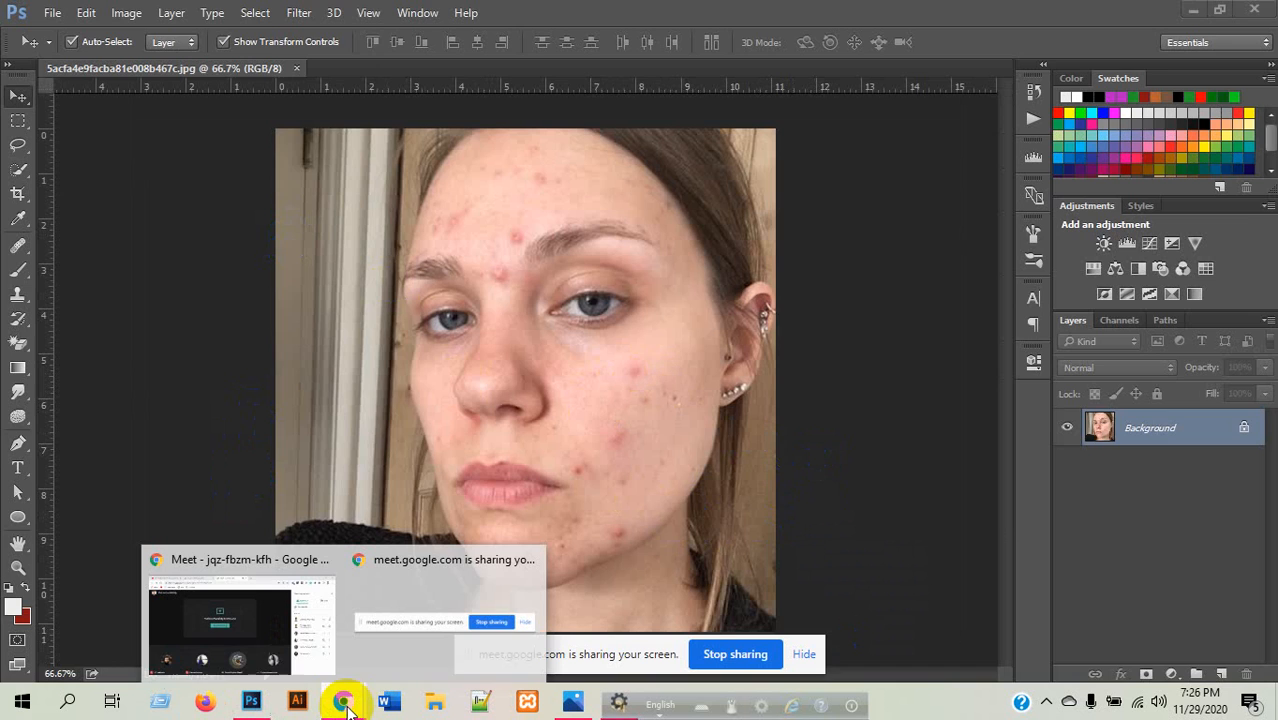
left_click(230, 625)
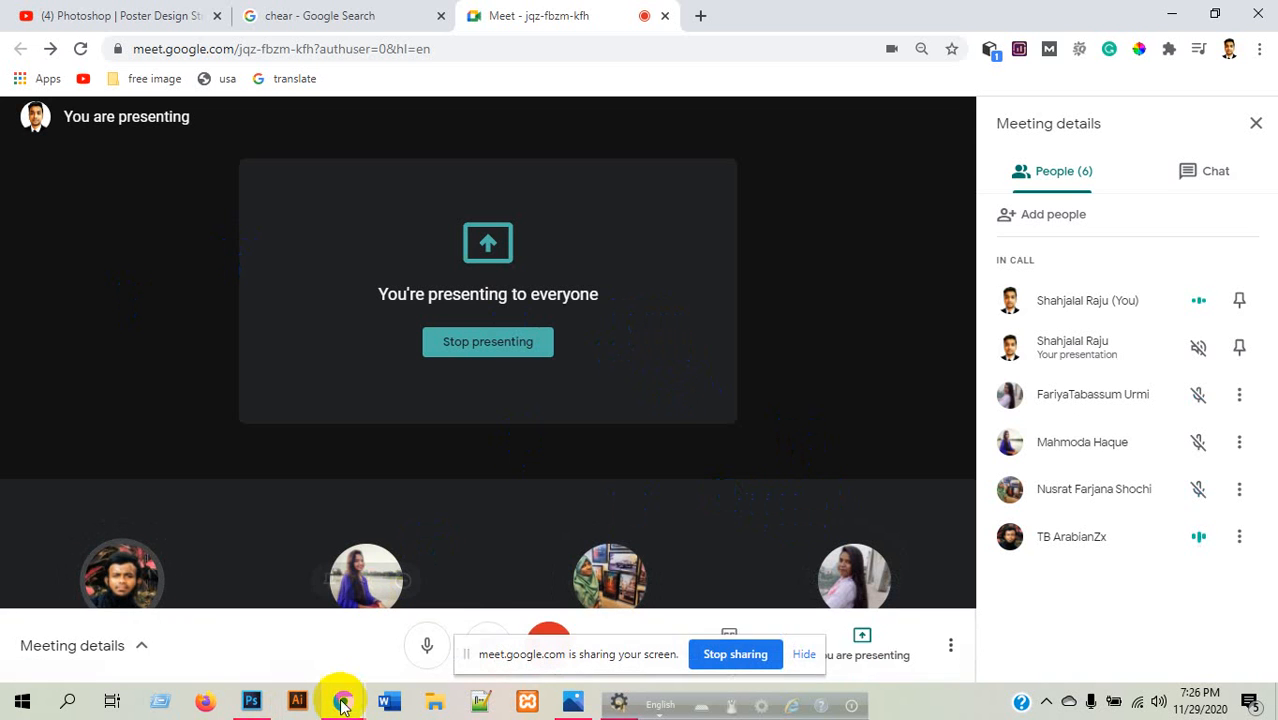
left_click(251, 701)
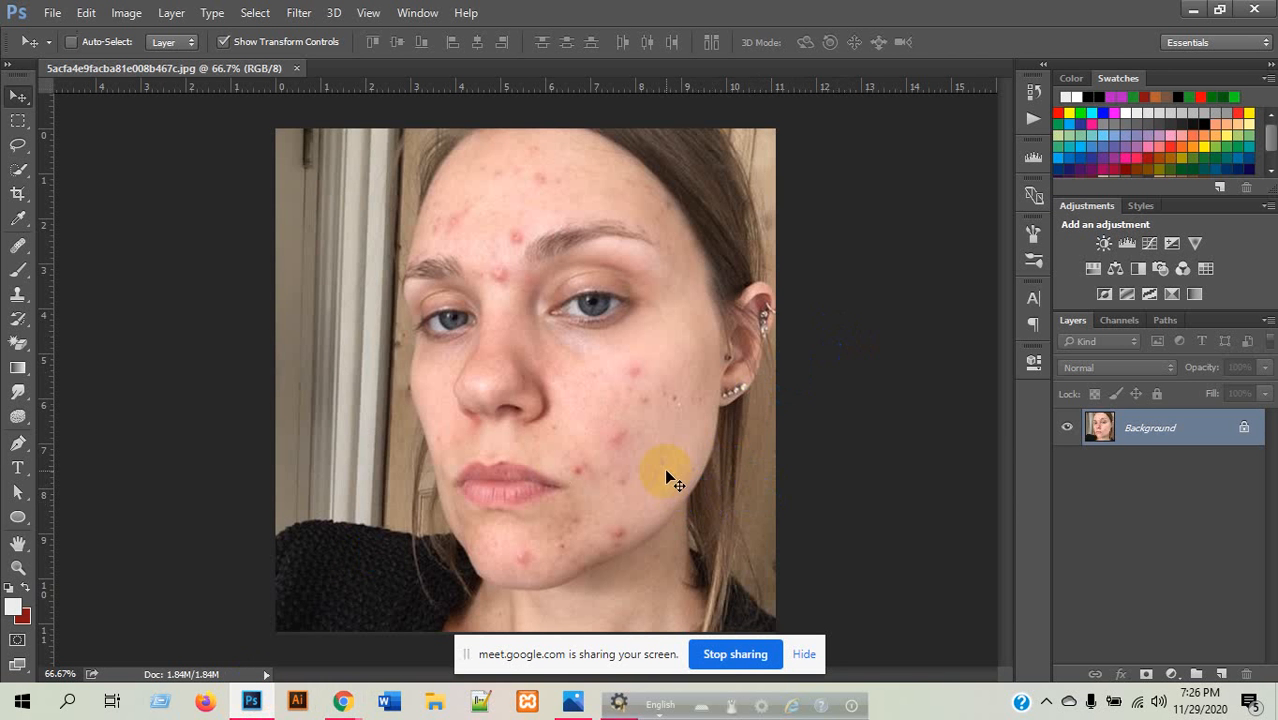
- Duplicate the portrait's Background layer and hide the original Background layer
scroll(683, 491, "up", 3)
scroll(684, 496, "down", 2)
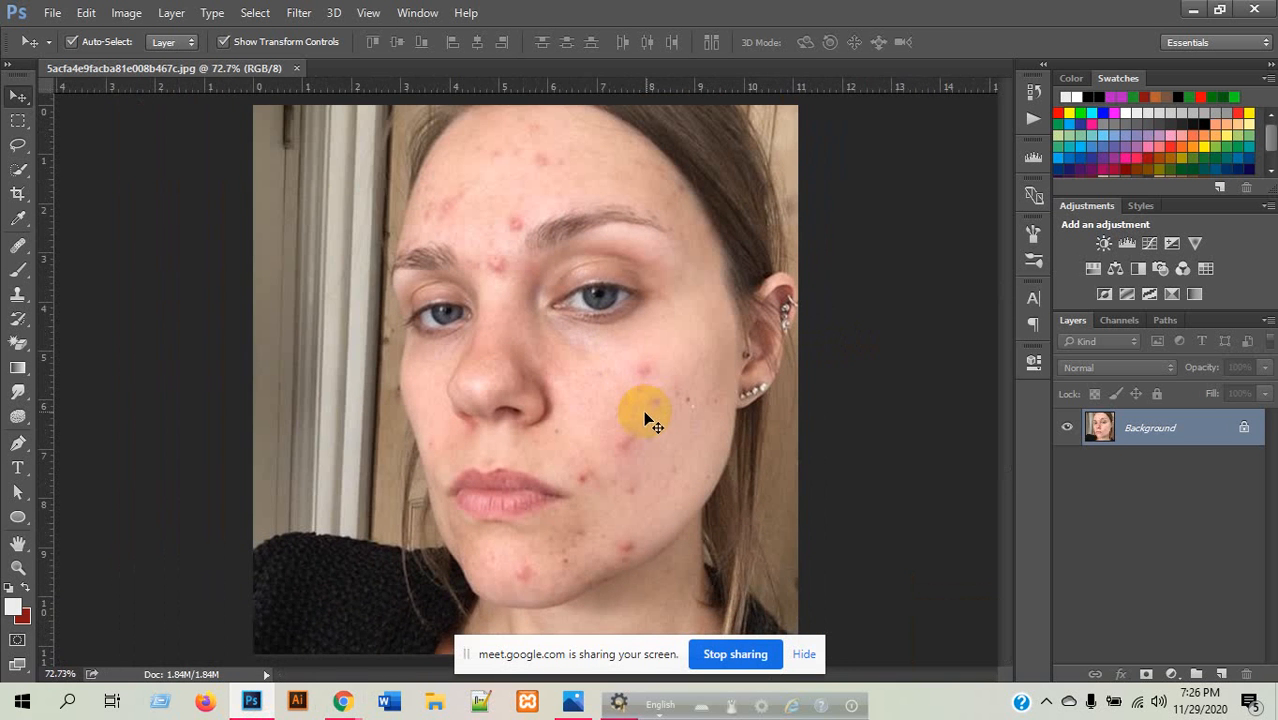
scroll(573, 288, "up", 1)
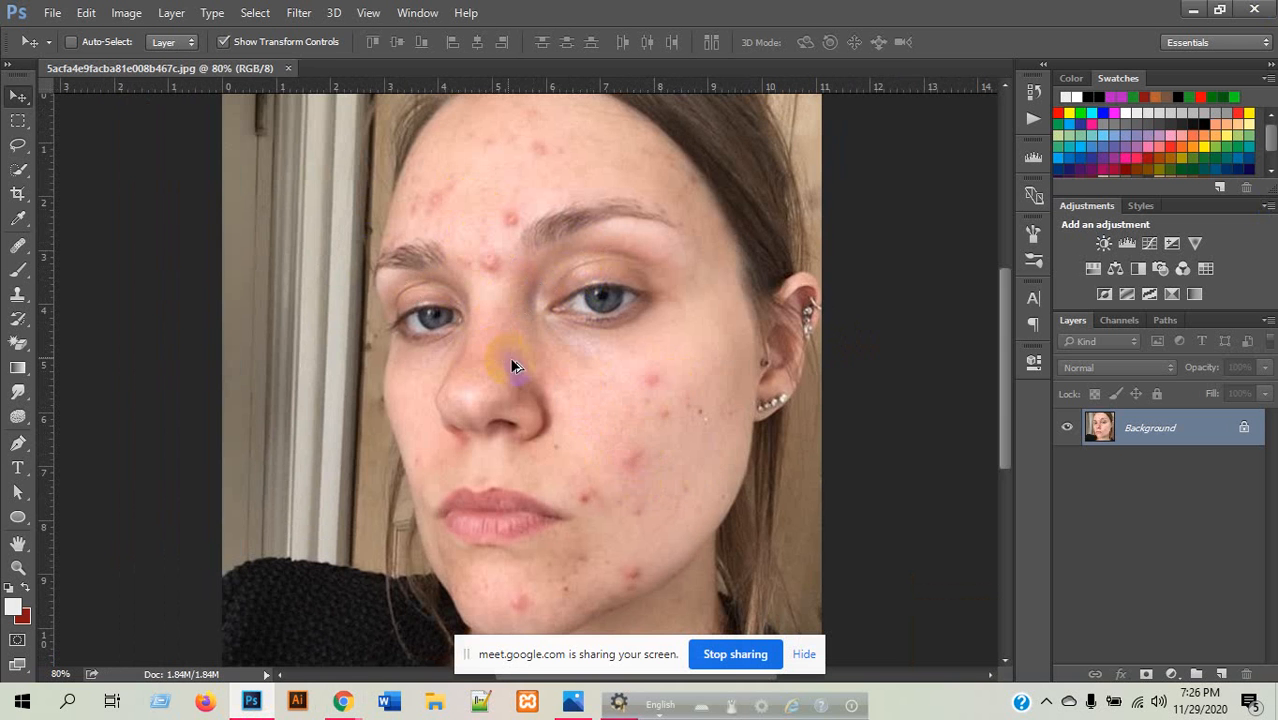
scroll(512, 361, "down", 1)
scroll(712, 558, "up", 3)
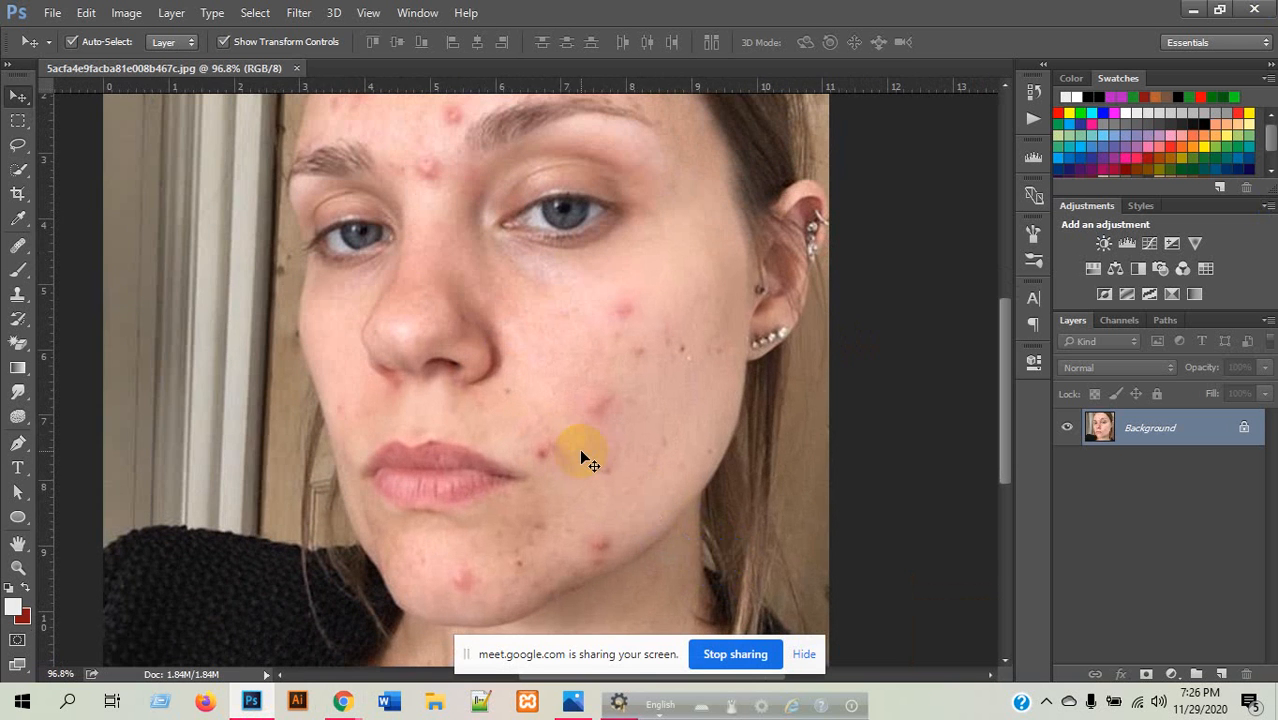
scroll(533, 449, "down", 3)
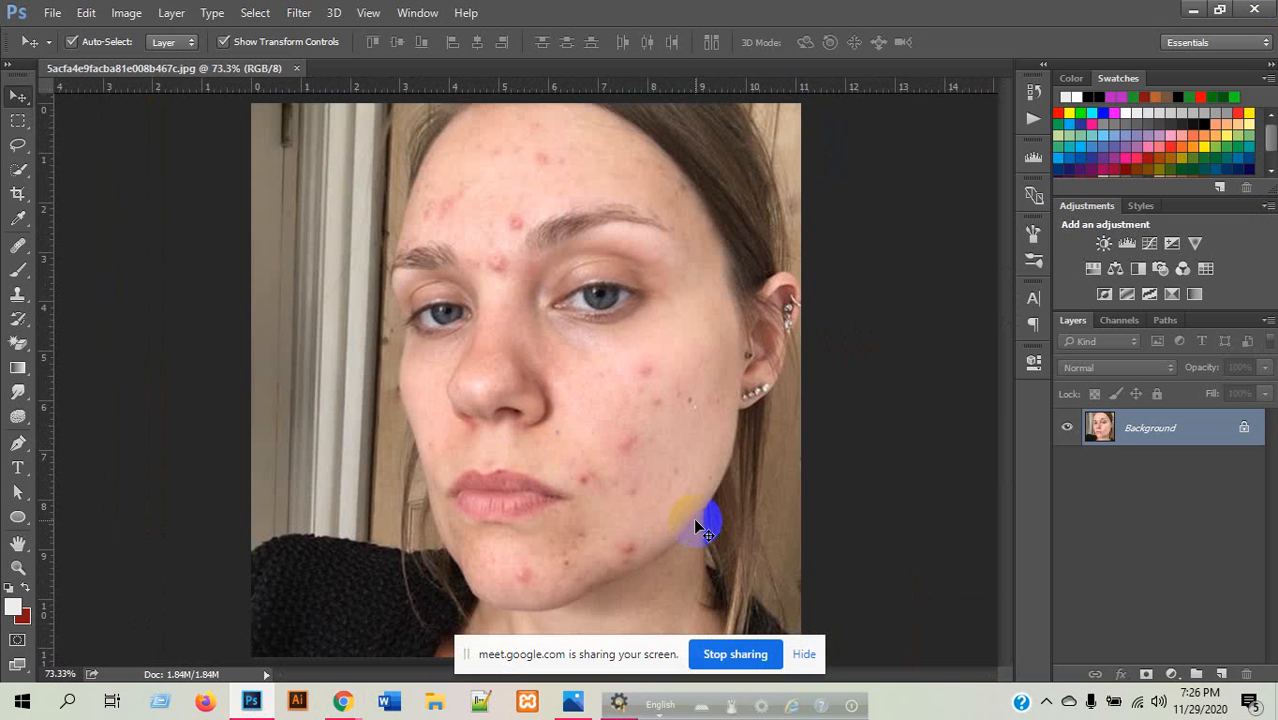
key("ctrl+j")
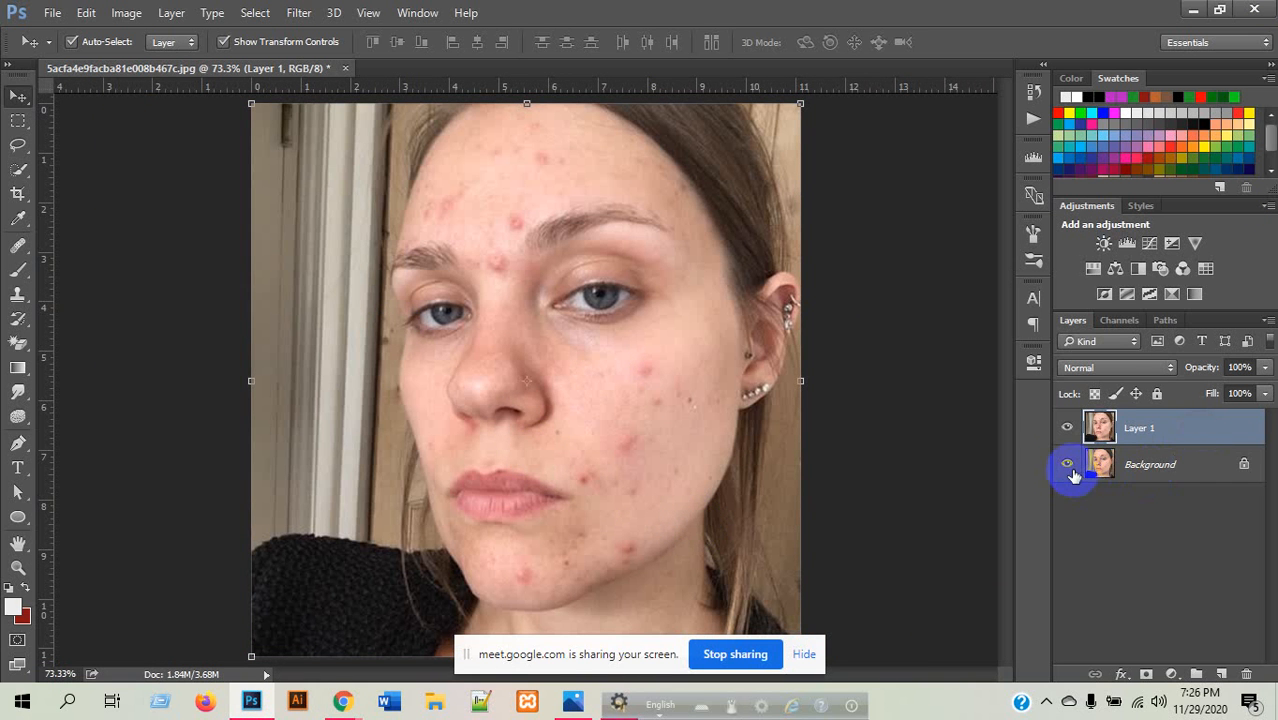
left_click(1066, 464)
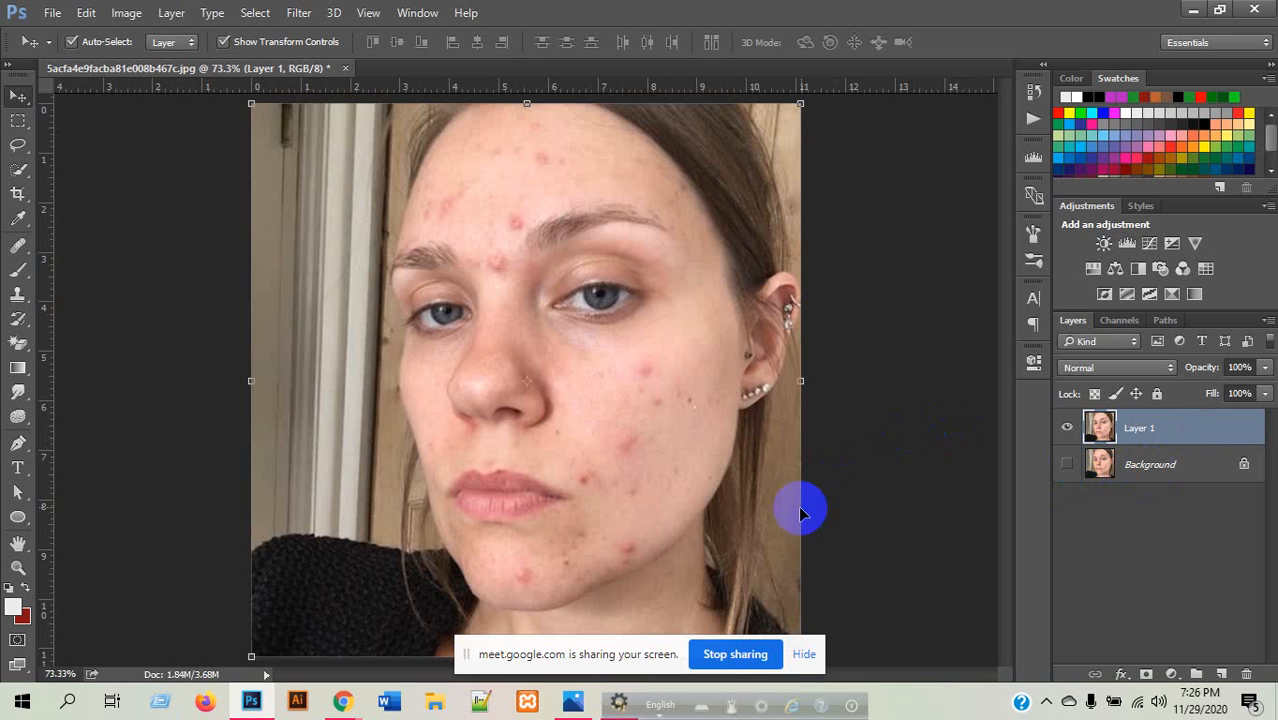
- Heal the red blemish on the forehead beside the inner eyebrow with the Spot Healing Brush, reducing the brush size to 60
scroll(765, 440, "up", 1)
scroll(642, 474, "up", 3)
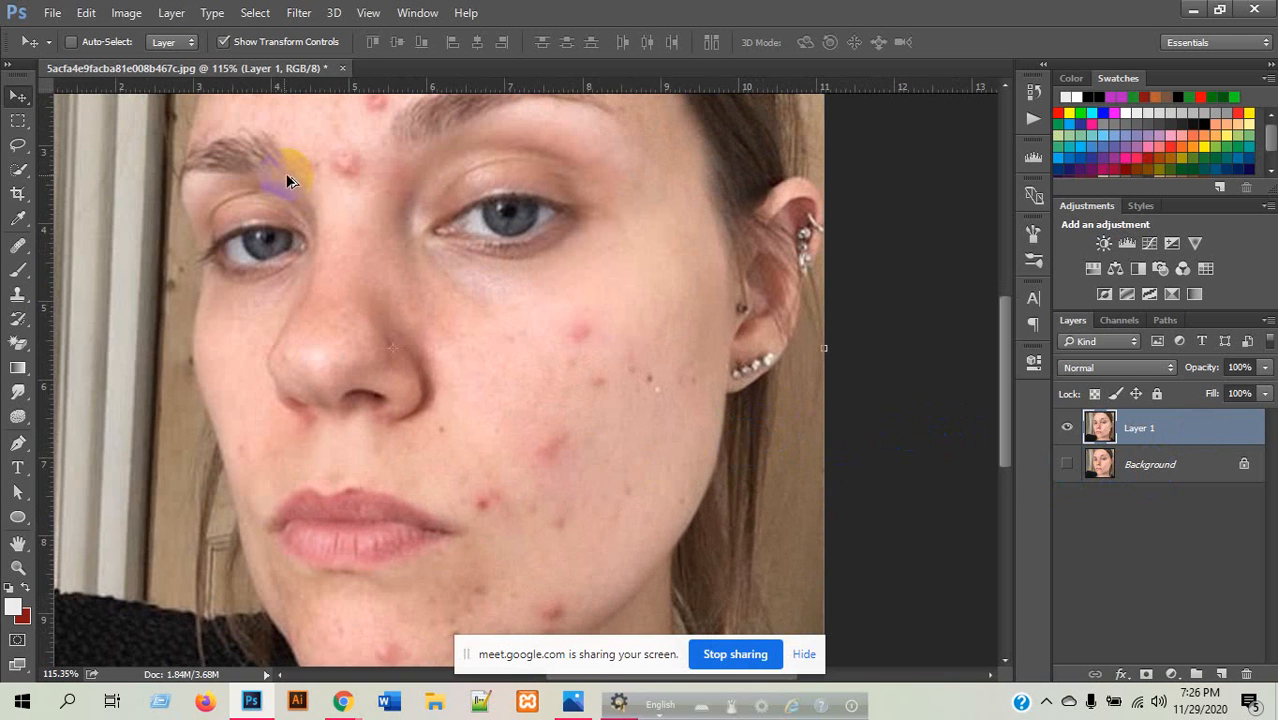
scroll(286, 180, "down", 2)
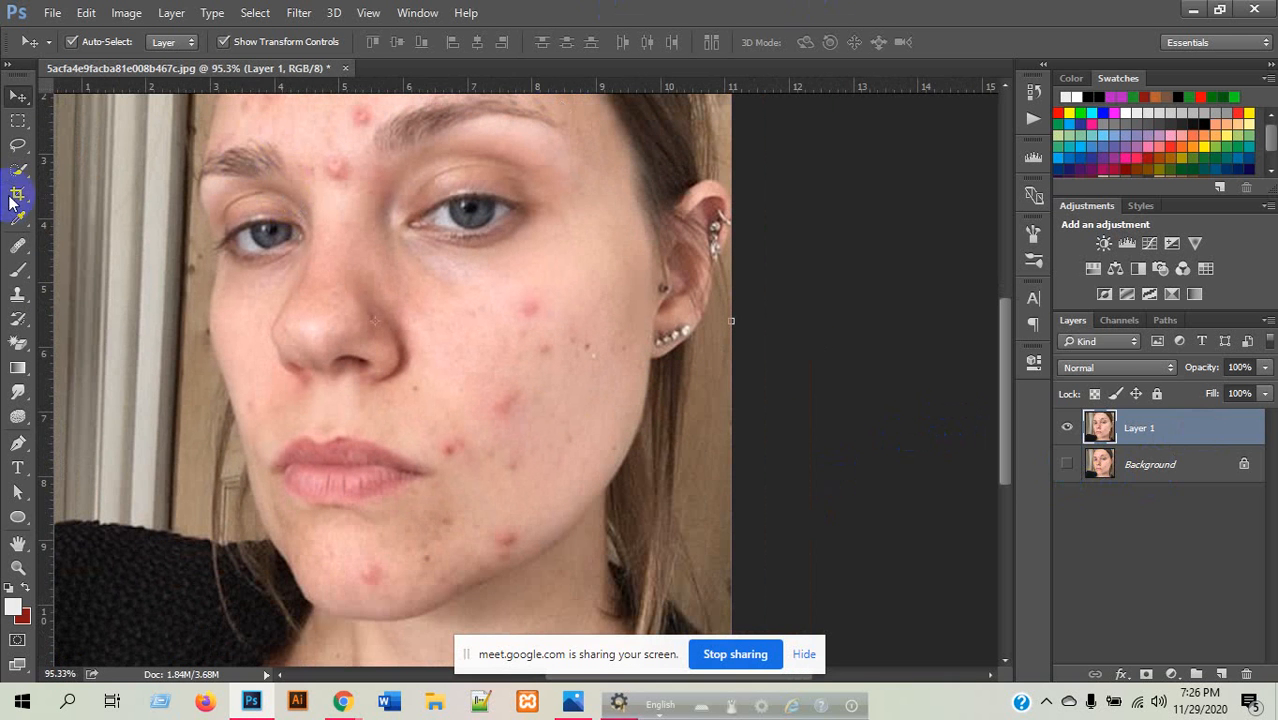
left_click(18, 252)
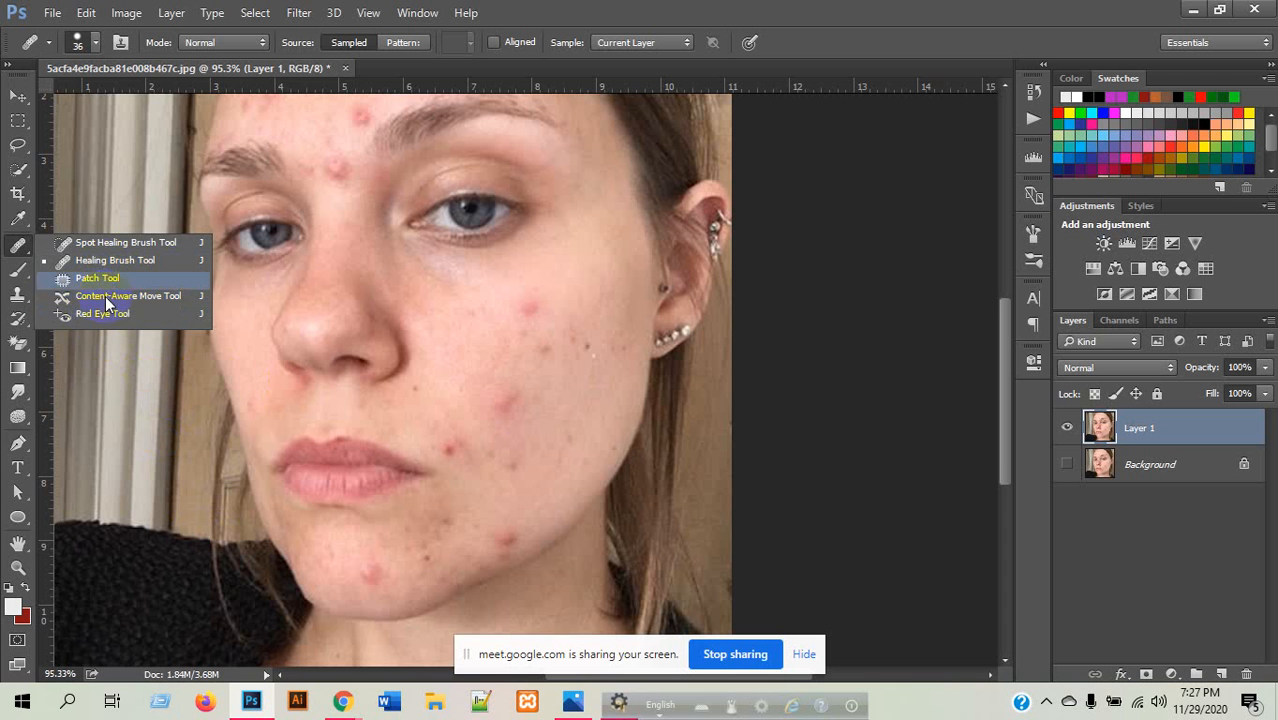
scroll(408, 454, "up", 2)
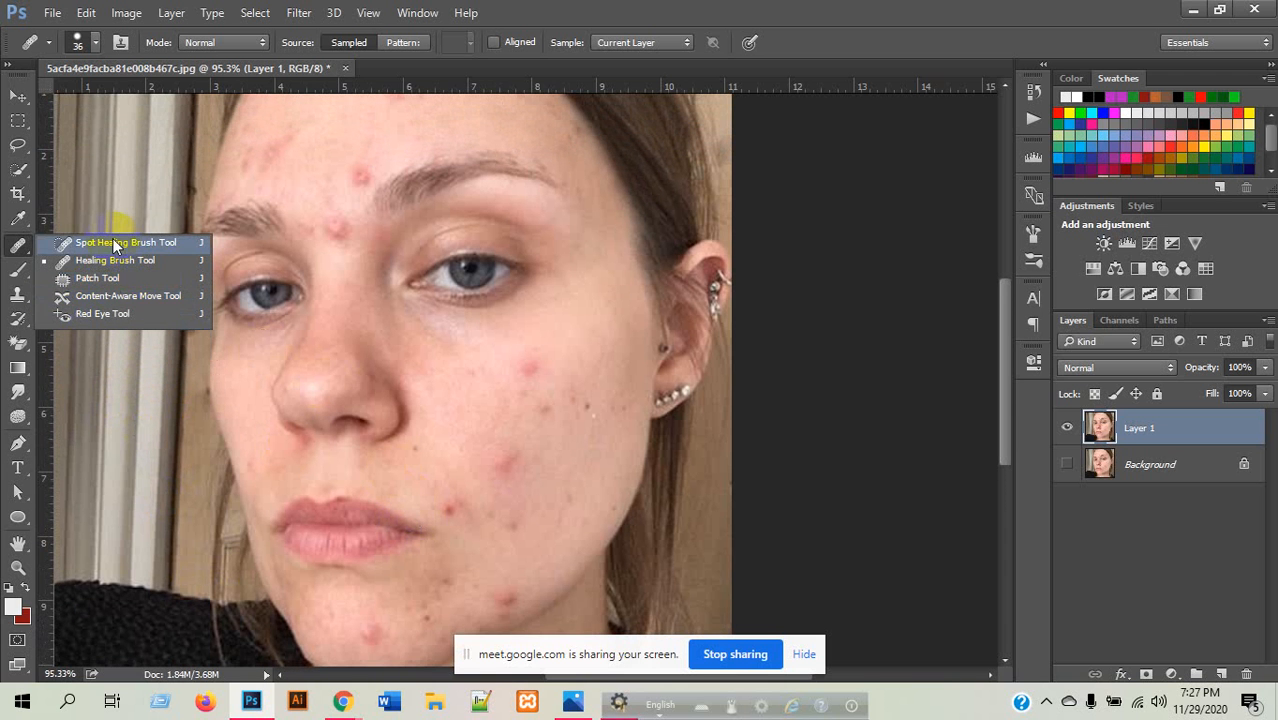
left_click(113, 243)
scroll(428, 365, "up", 3)
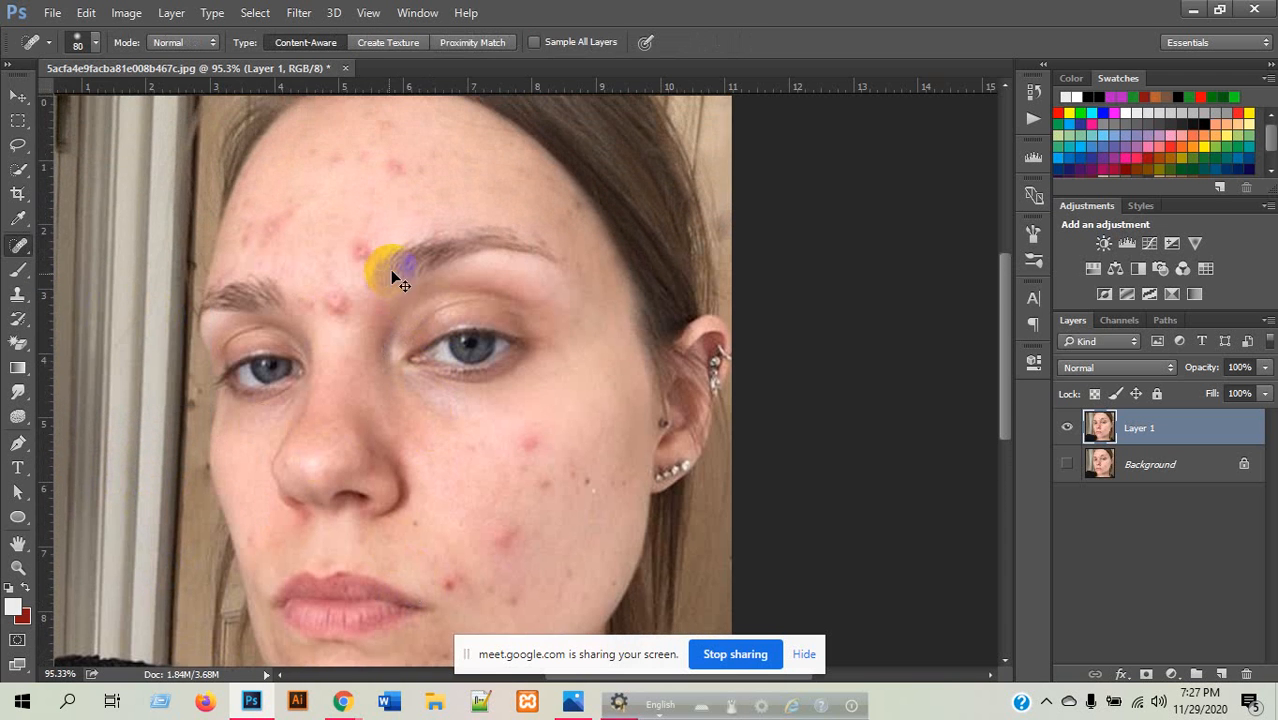
scroll(370, 290, "up", 2)
scroll(385, 425, "up", 2)
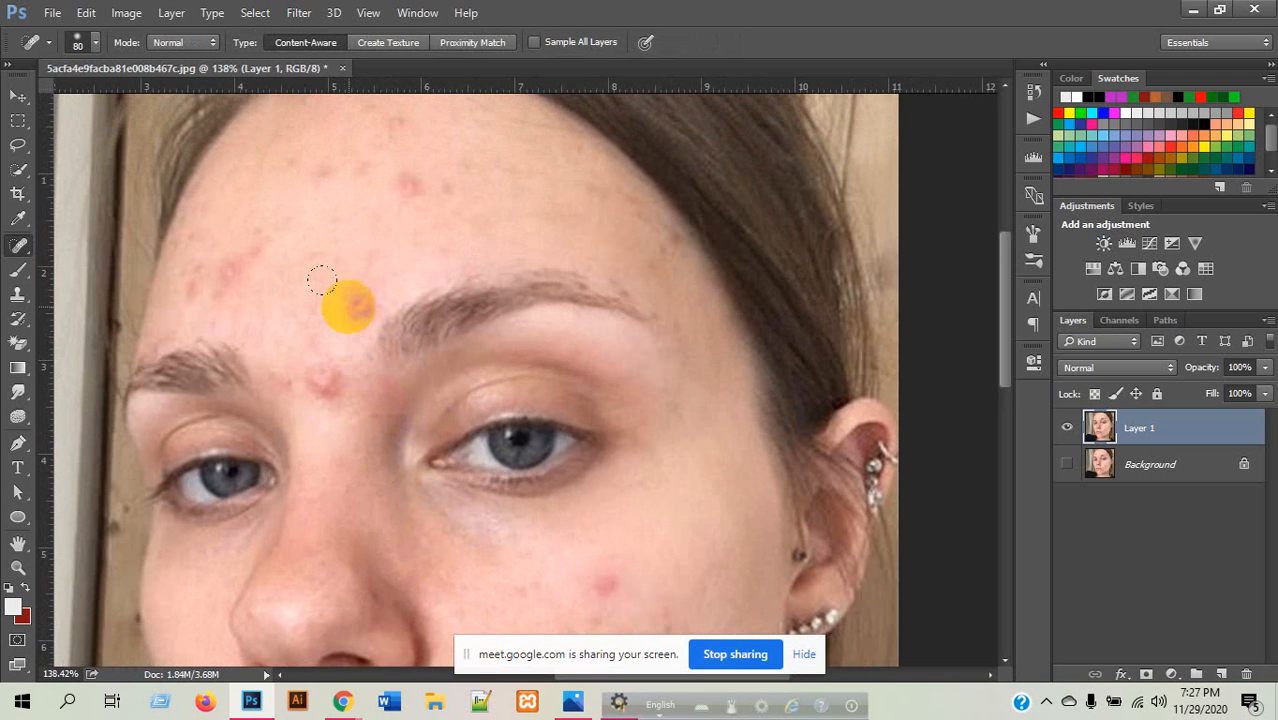
scroll(330, 300, "up", 2)
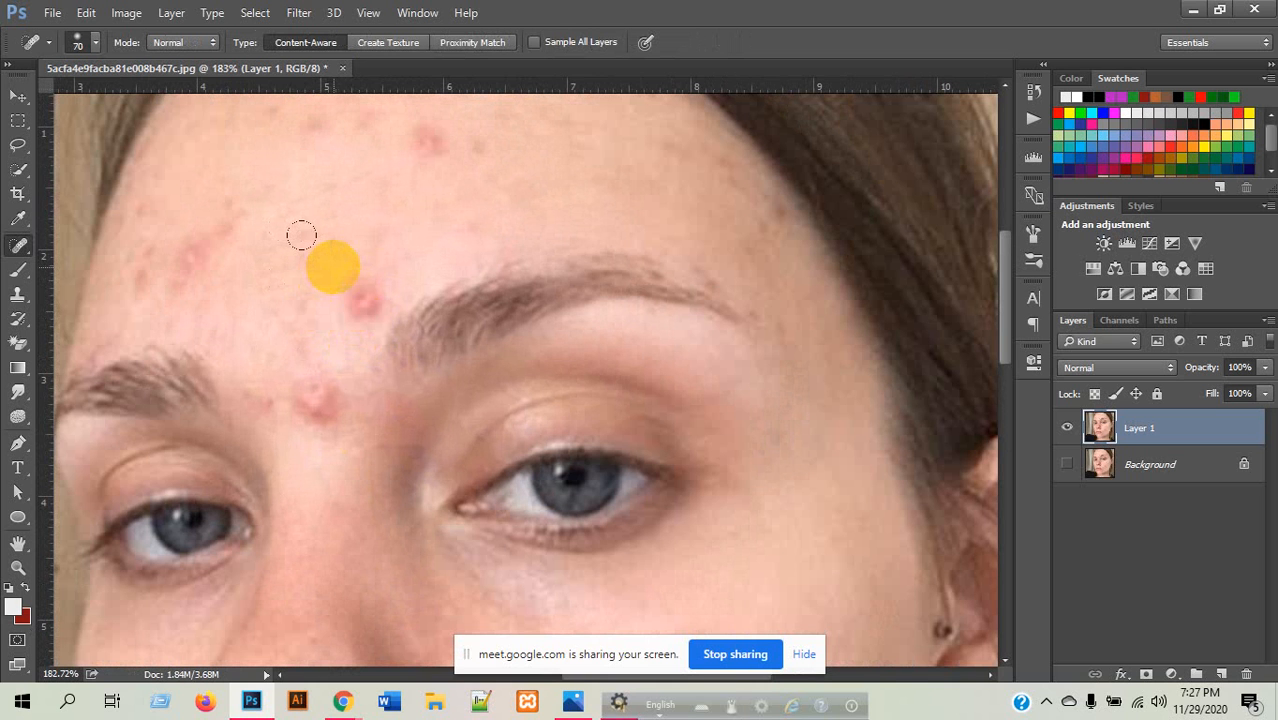
key("bracketleft")
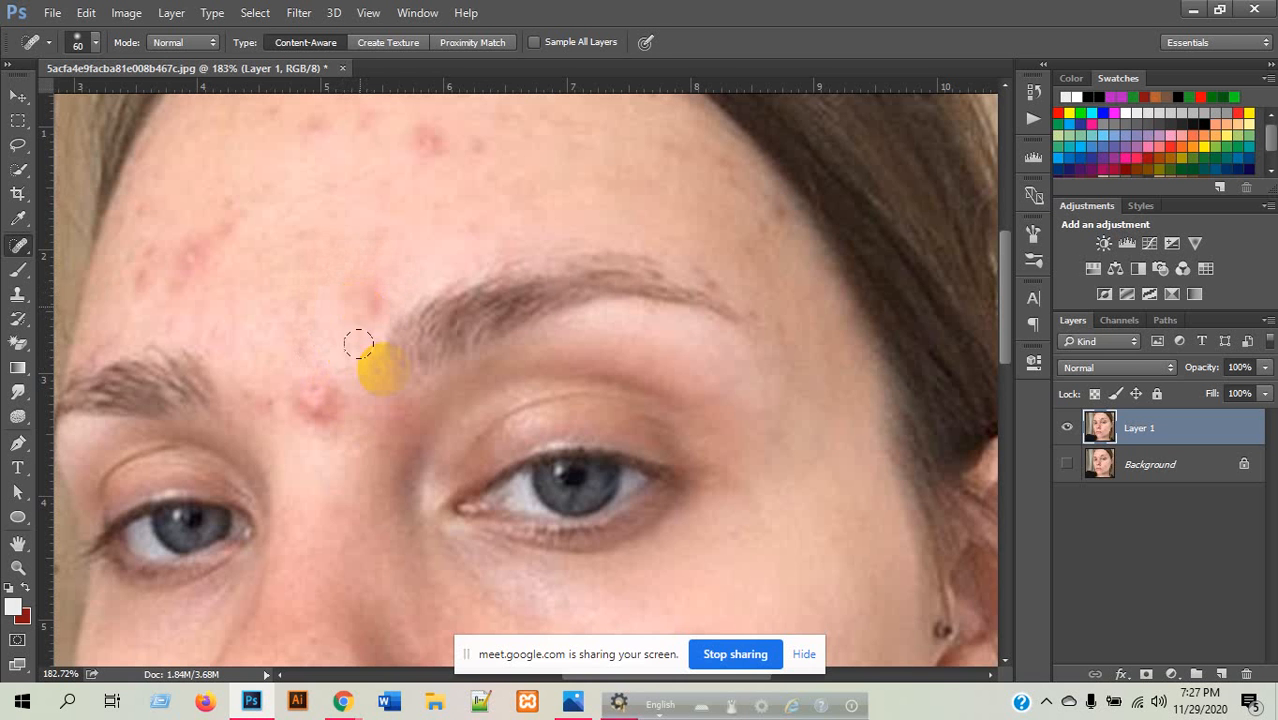
- Heal the red blemish between the eyebrows with the Spot Healing Brush
scroll(408, 251, "down", 1)
left_click(322, 372)
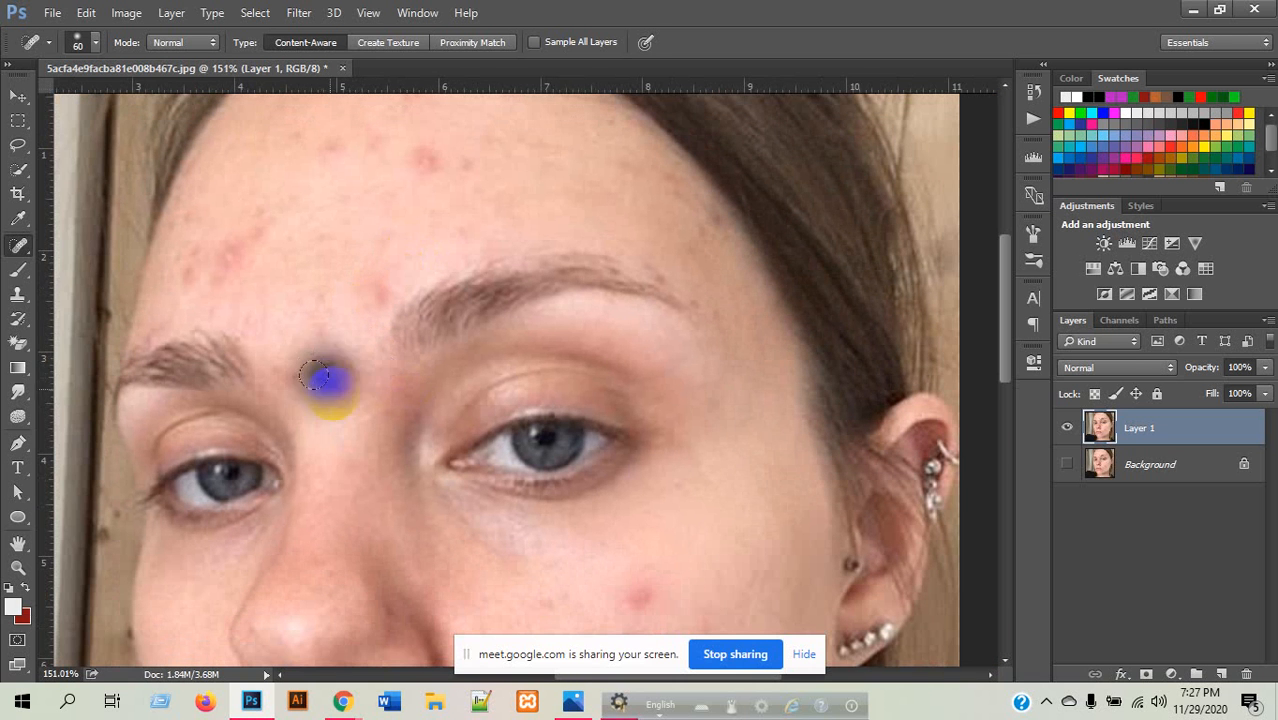
scroll(370, 400, "down", 2)
scroll(352, 345, "down", 1)
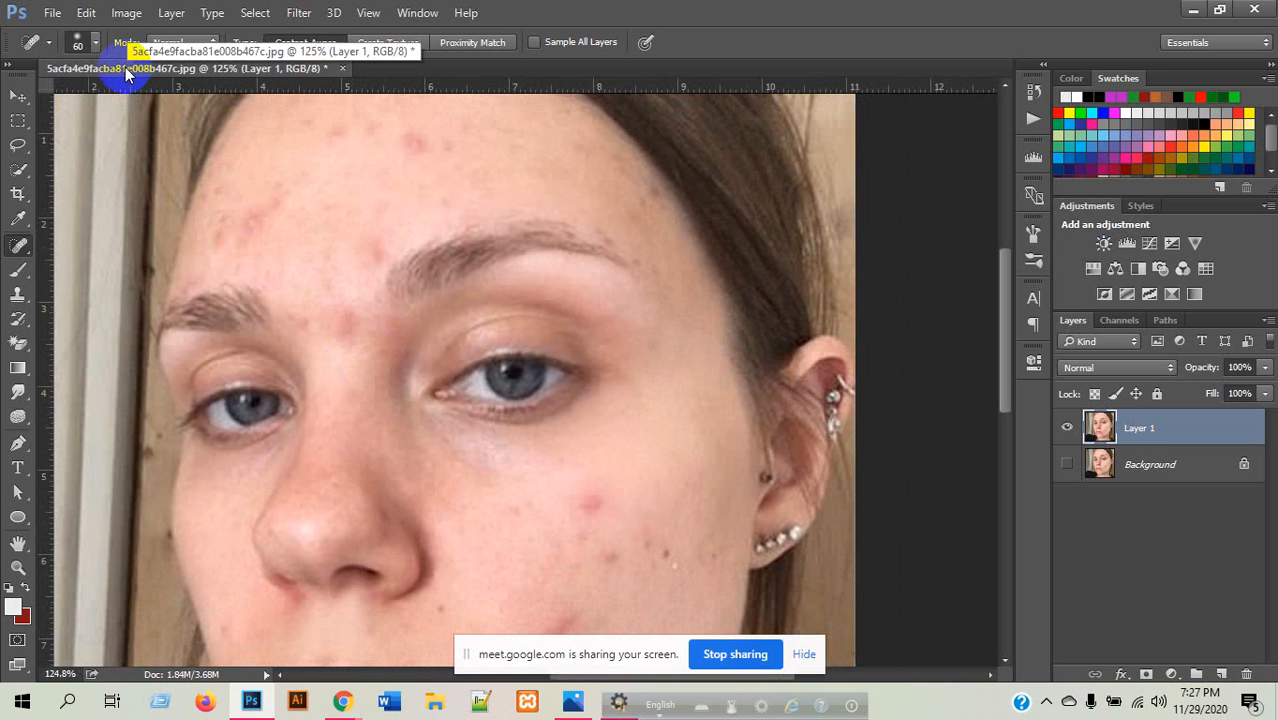
left_click(342, 320)
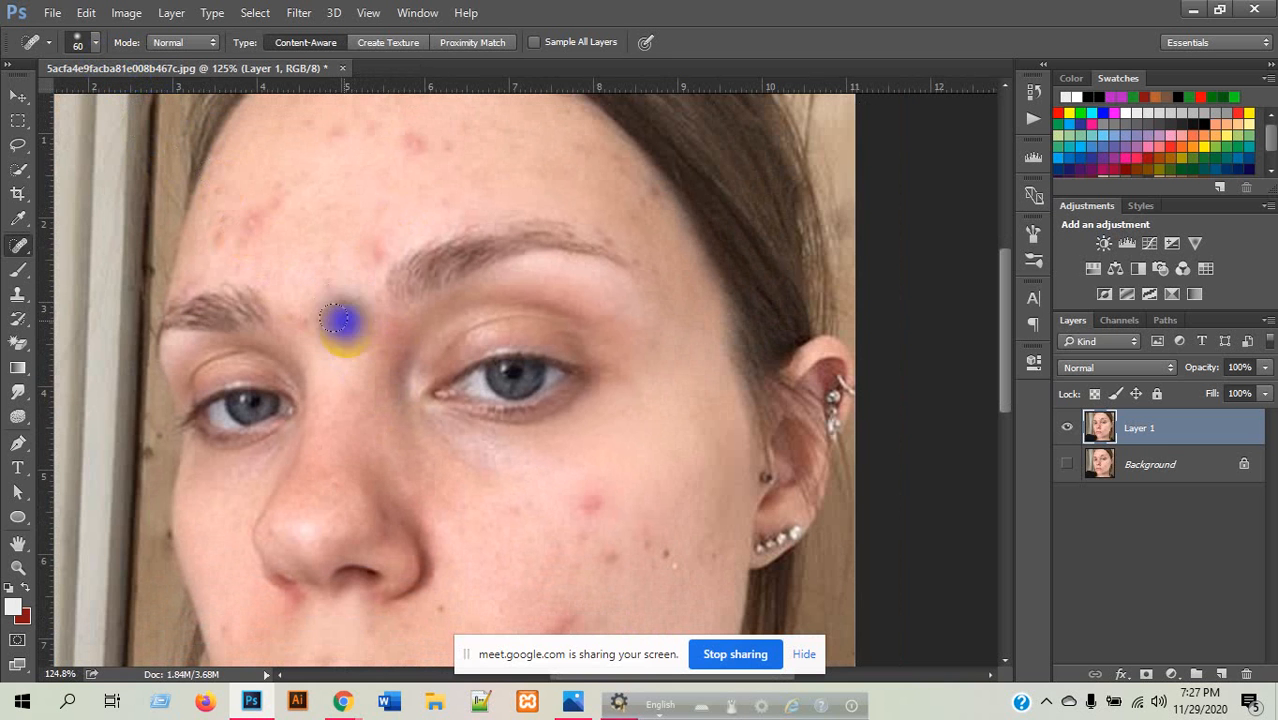
- Heal the reddish patch on the side of the forehead above the shorter eyebrow
scroll(490, 489, "up", 3)
scroll(582, 570, "down", 4)
scroll(570, 545, "up", 6)
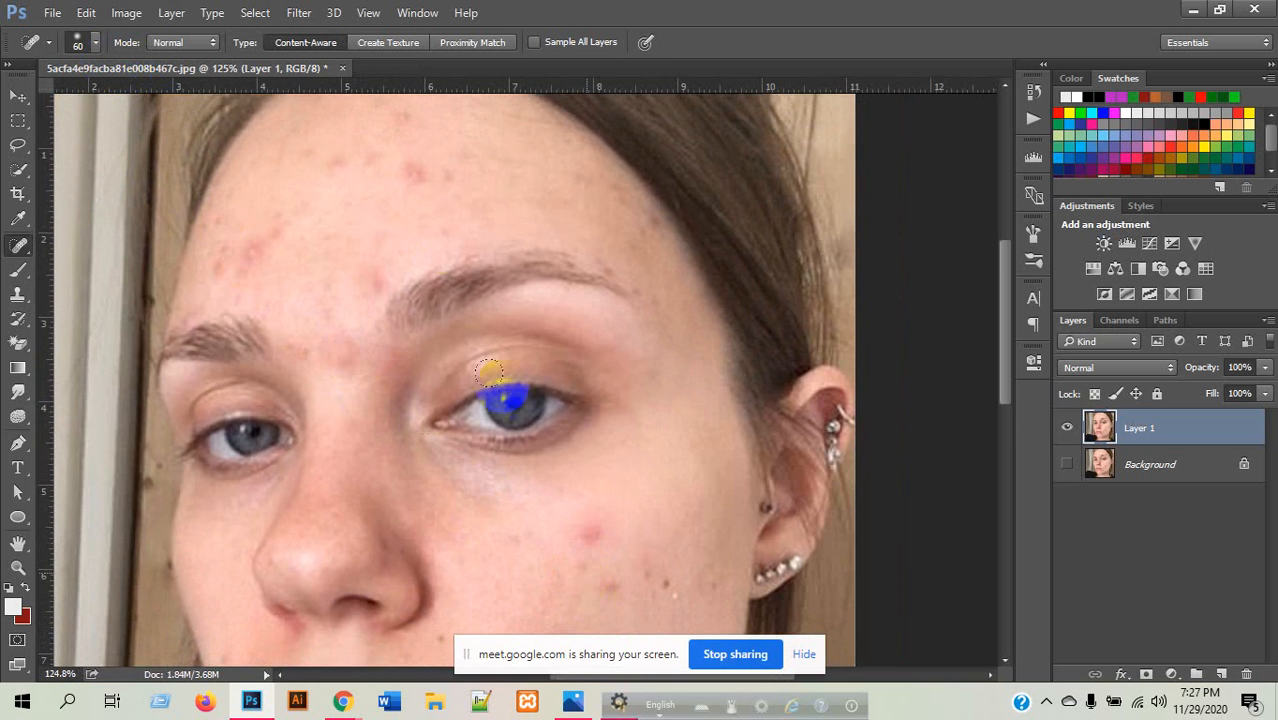
scroll(435, 247, "up", 2)
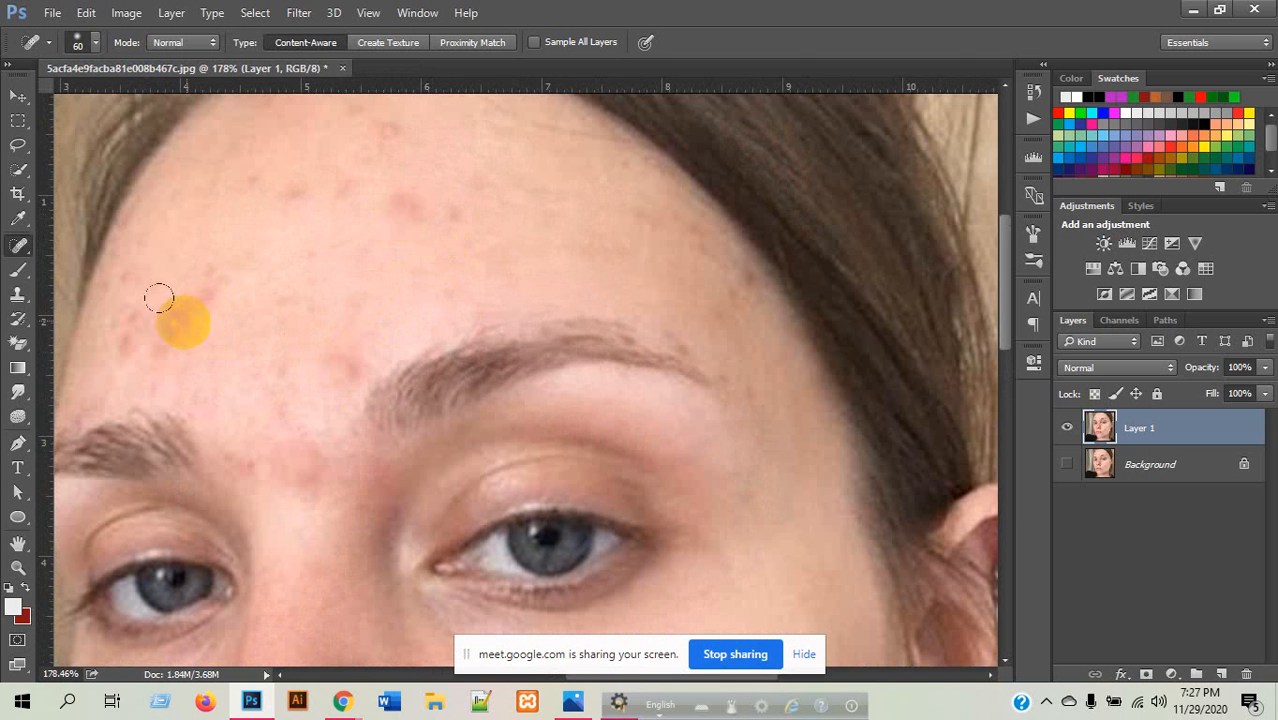
left_click(158, 332)
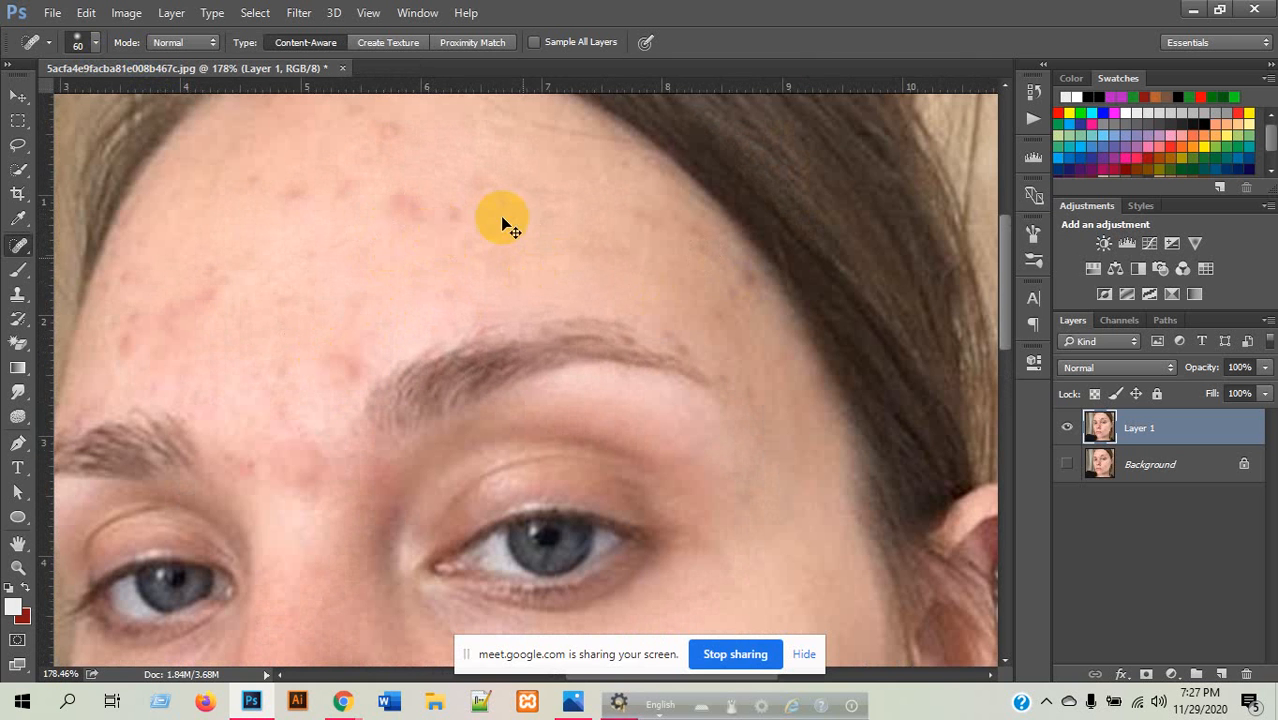
- Heal the red spots on the cheek between the nose and the ear with the Spot Healing Brush
scroll(506, 222, "down", 2)
scroll(542, 522, "down", 1)
scroll(639, 528, "down", 3)
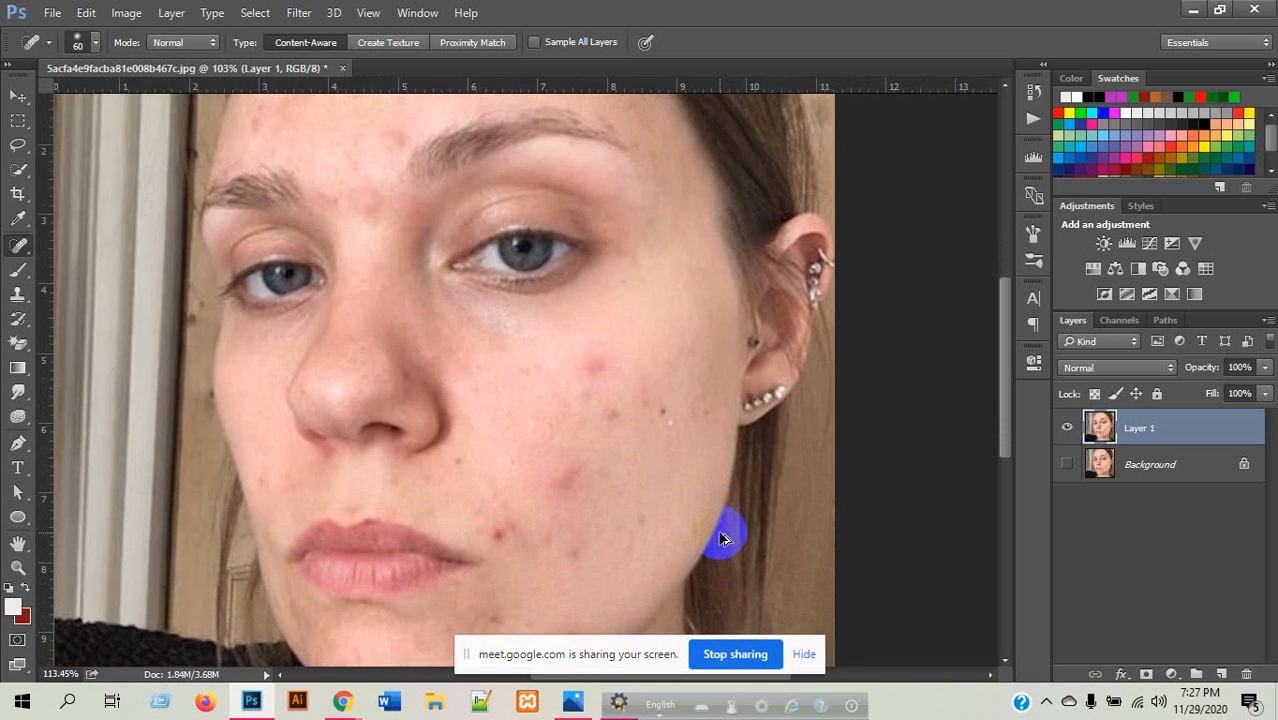
scroll(724, 540, "up", 4)
left_click(548, 292)
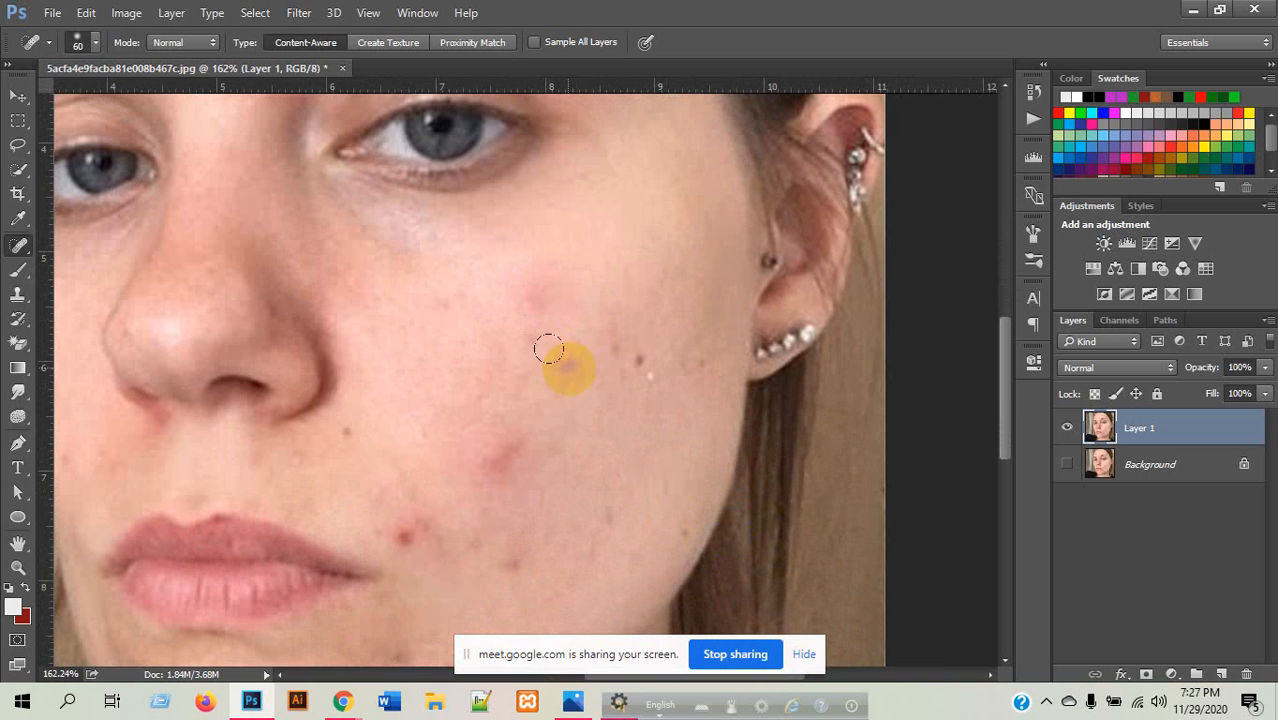
left_click(528, 305)
scroll(632, 326, "down", 2)
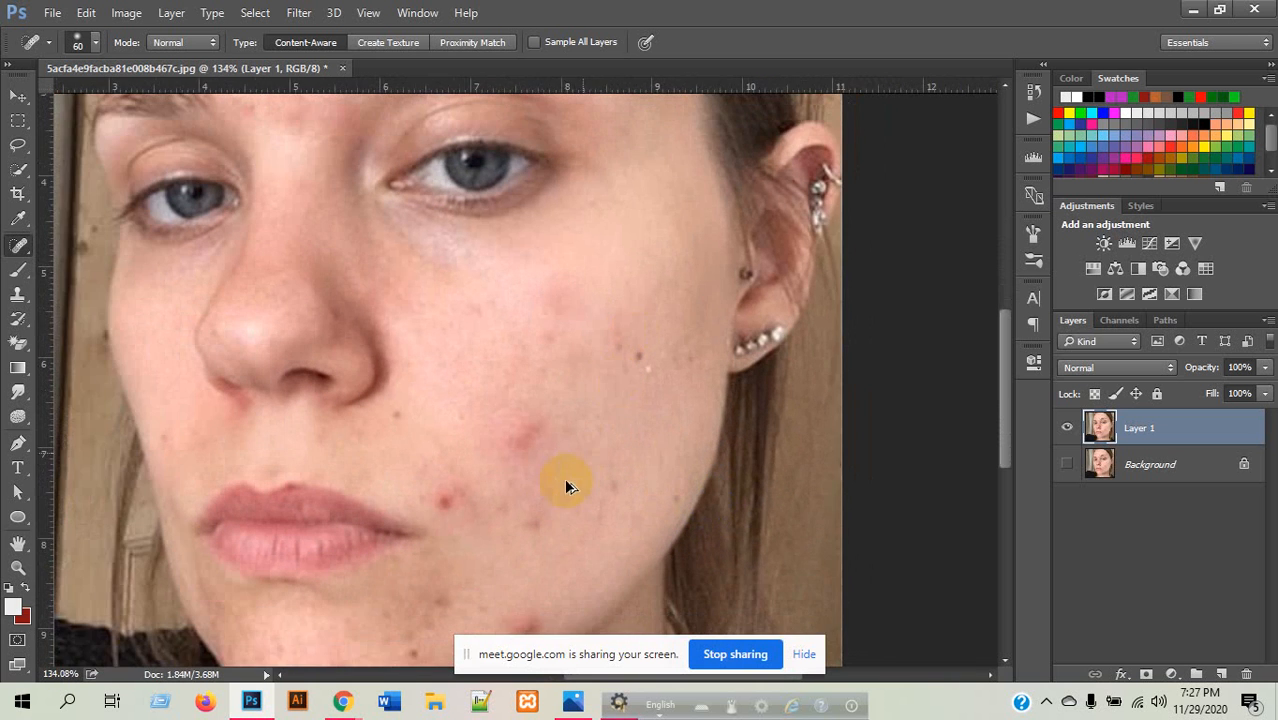
scroll(508, 513, "up", 1)
scroll(508, 518, "up", 2)
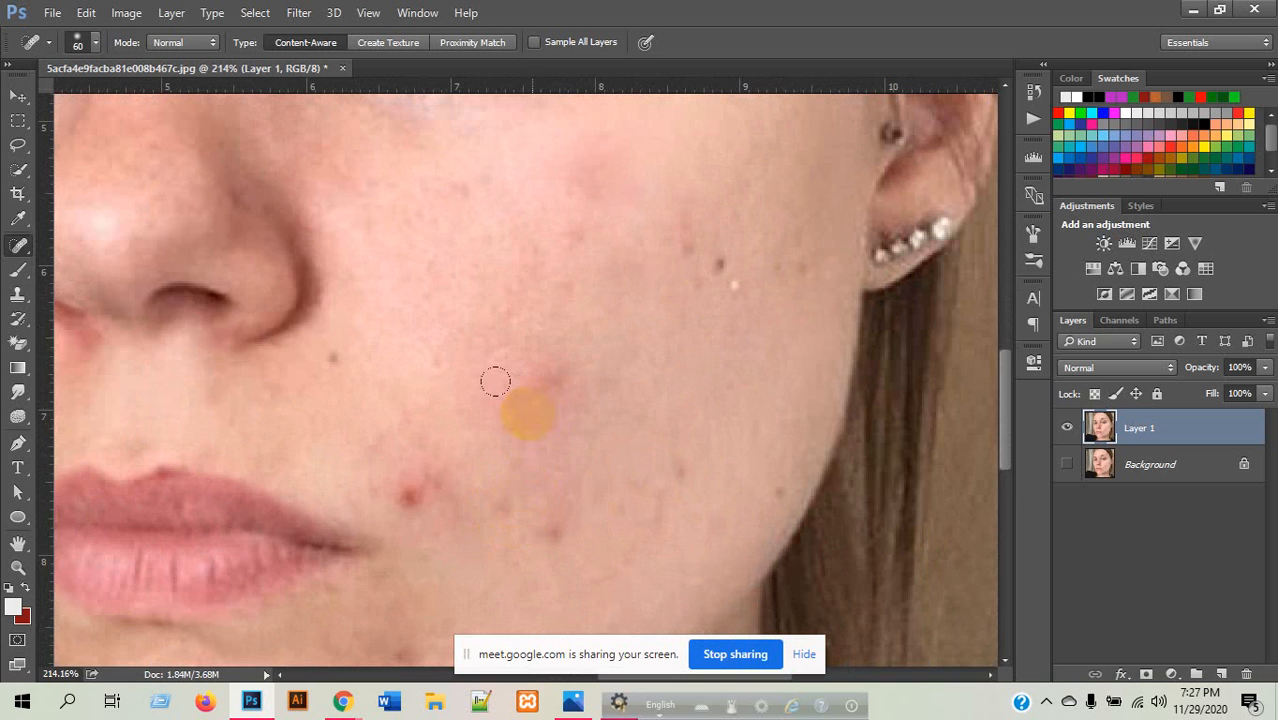
- Heal the red spot beside the corner of the mouth and the small blemish on the lower cheek
scroll(476, 249, "down", 2)
scroll(528, 408, "down", 2)
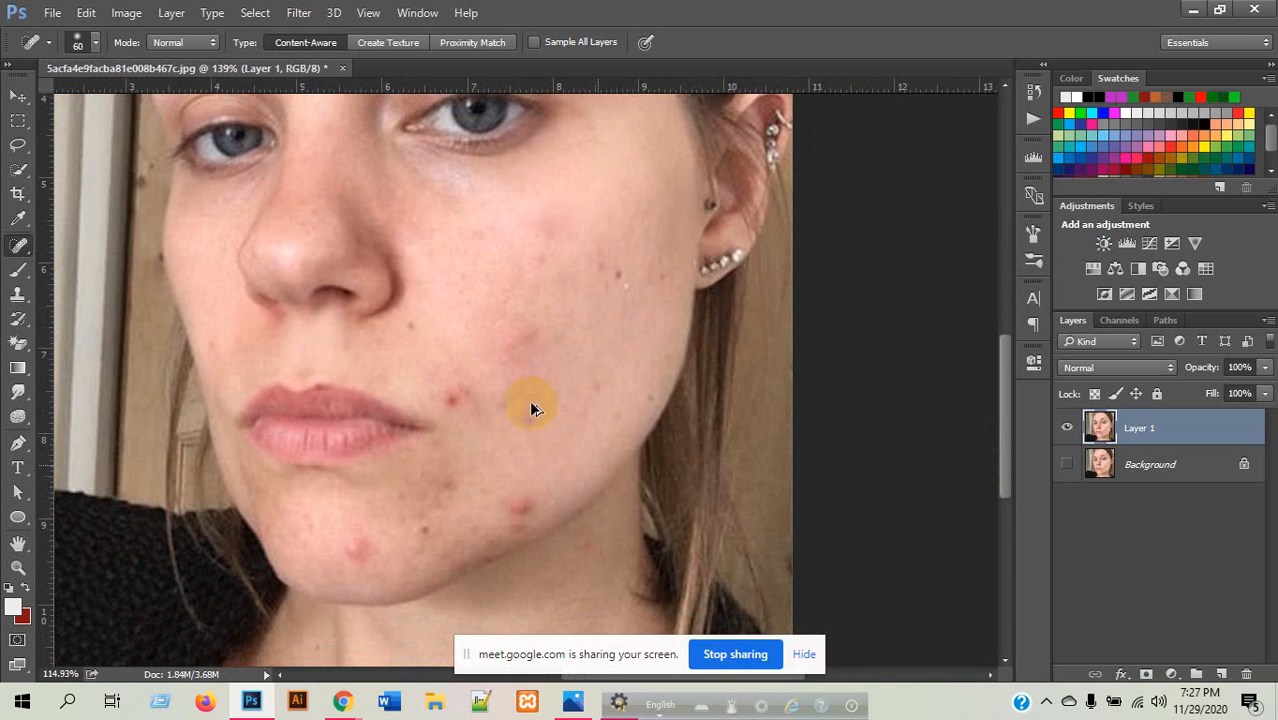
left_click(442, 397)
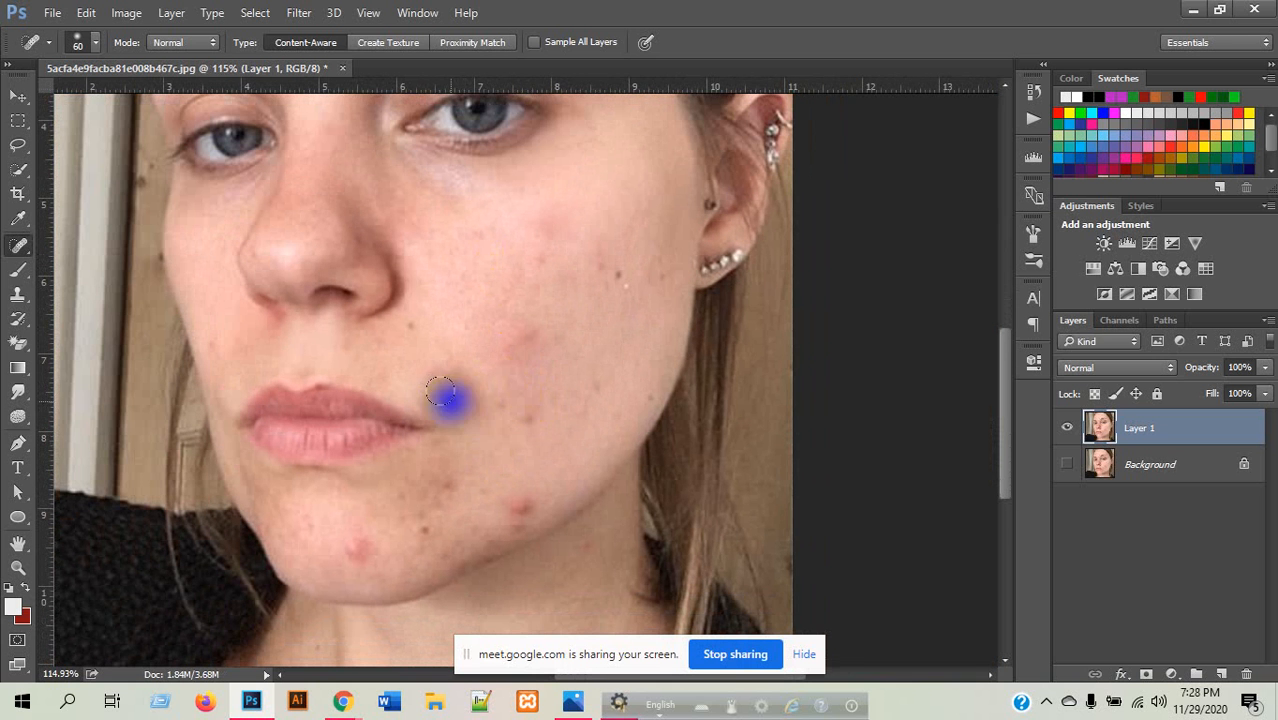
left_click(528, 424)
- Heal the red blemishes on the jawline and the chin with the Spot Healing Brush
scroll(541, 487, "down", 1)
scroll(541, 487, "down", 1)
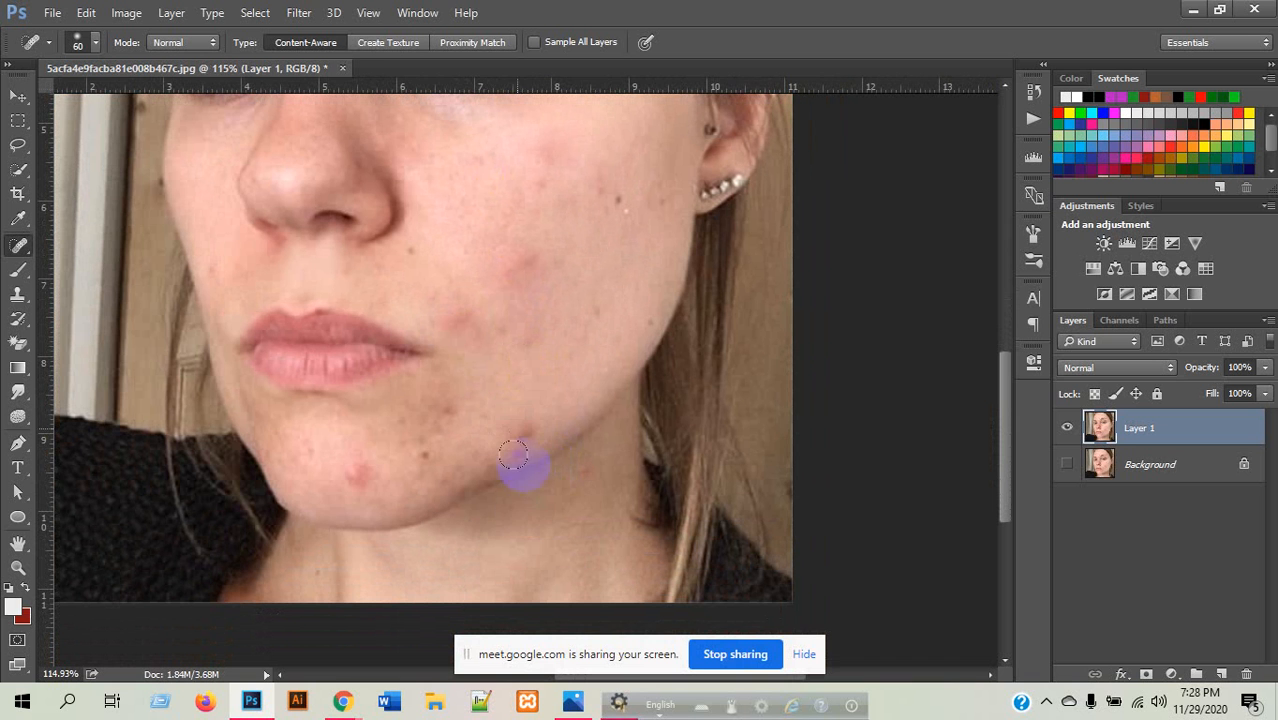
left_click(341, 469)
scroll(452, 409, "down", 2)
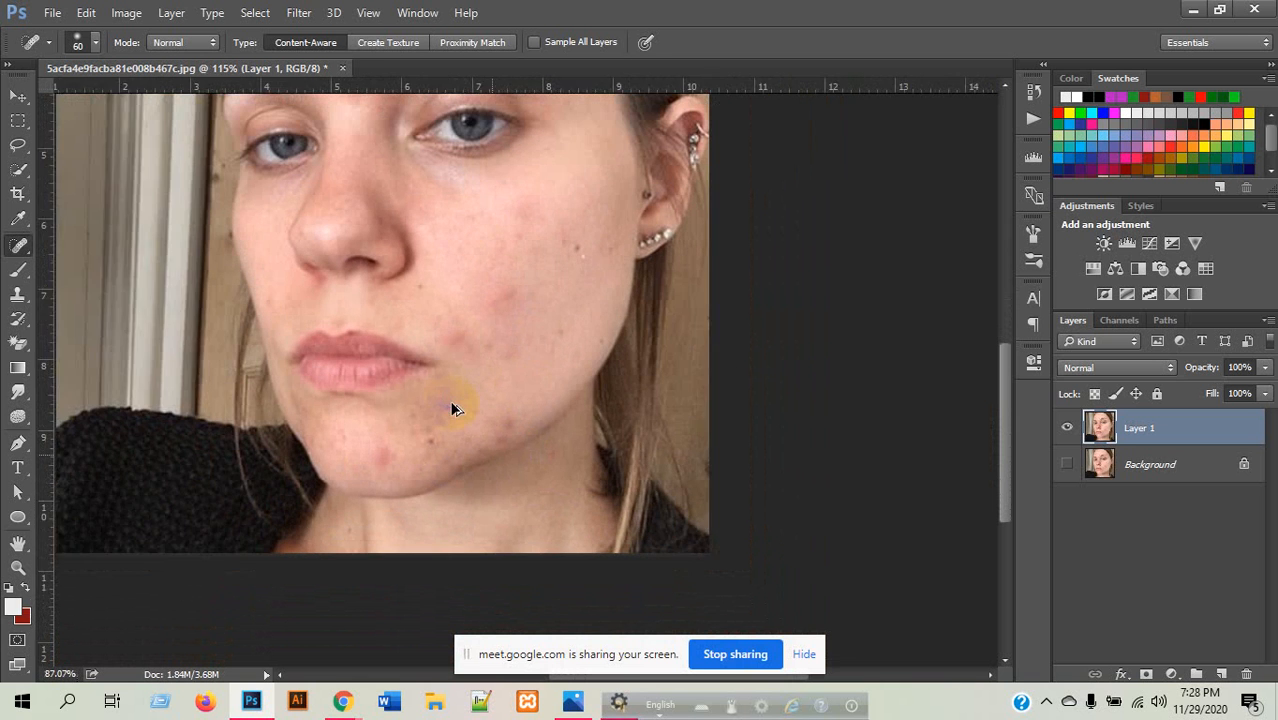
scroll(454, 410, "down", 1)
scroll(479, 463, "up", 5)
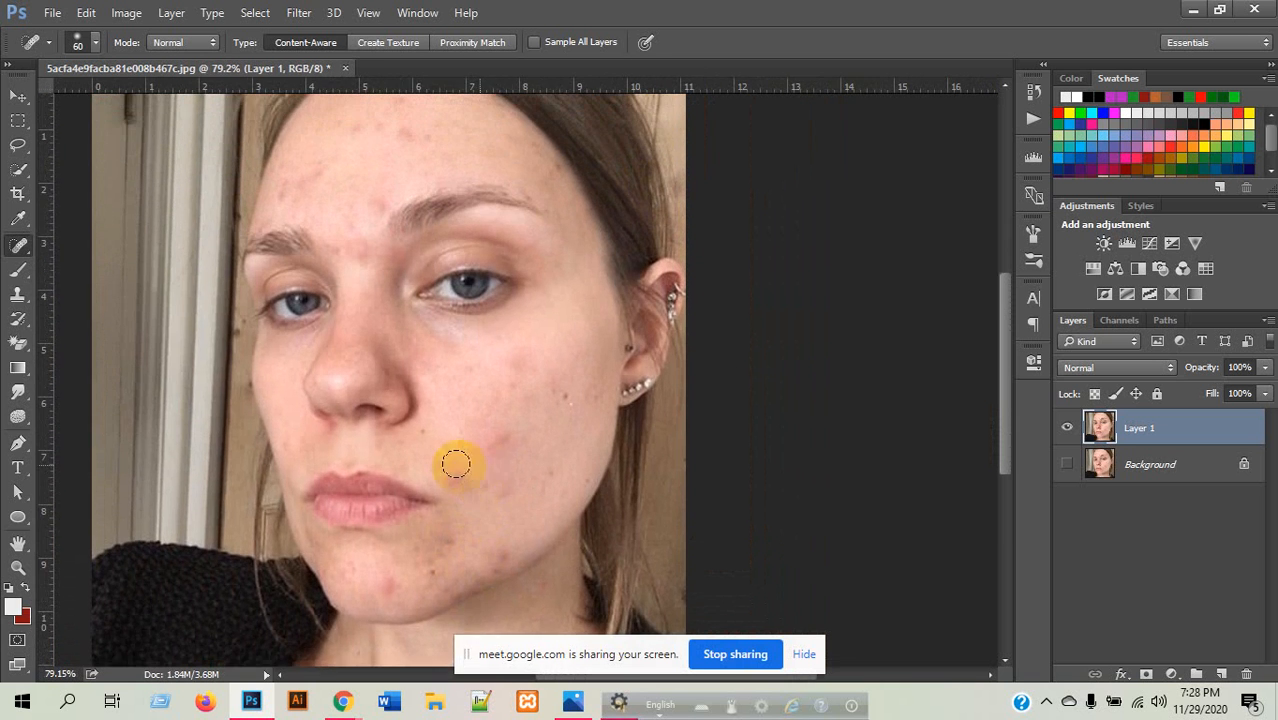
- Switch to the Healing Brush Tool for the small dark spots on the cheek
left_click(52, 256)
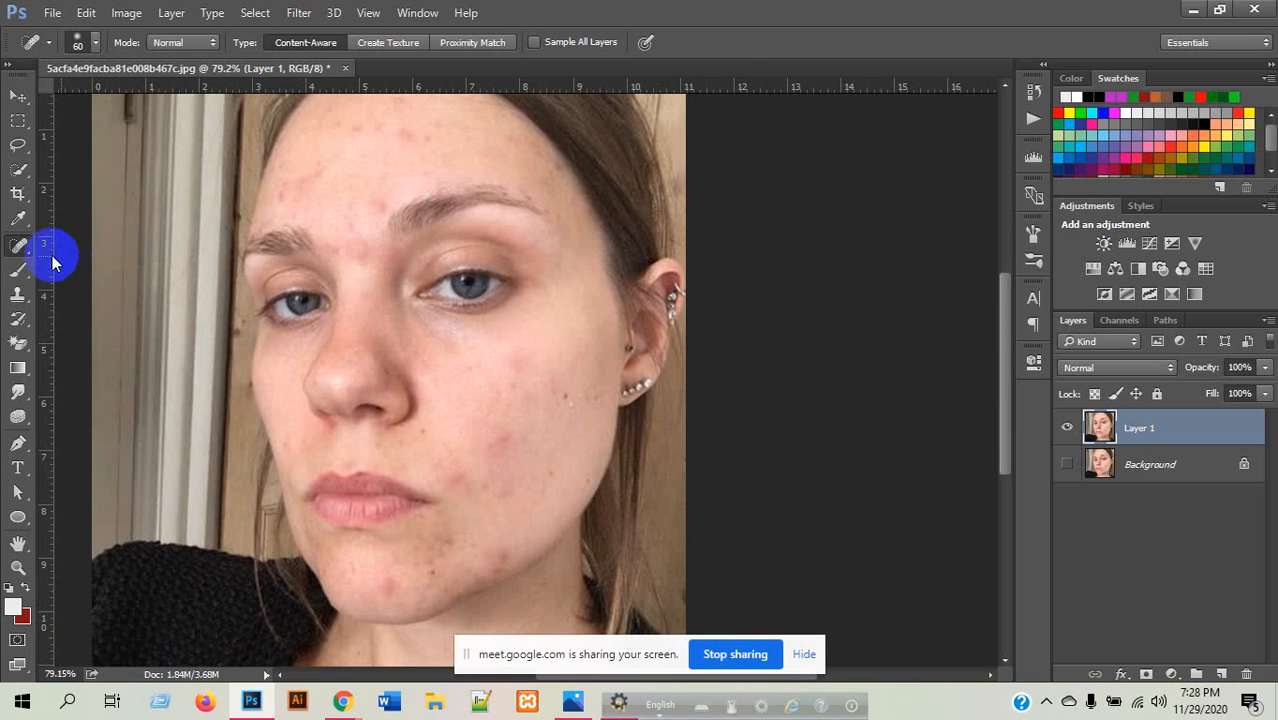
right_click(18, 246)
left_click(81, 254)
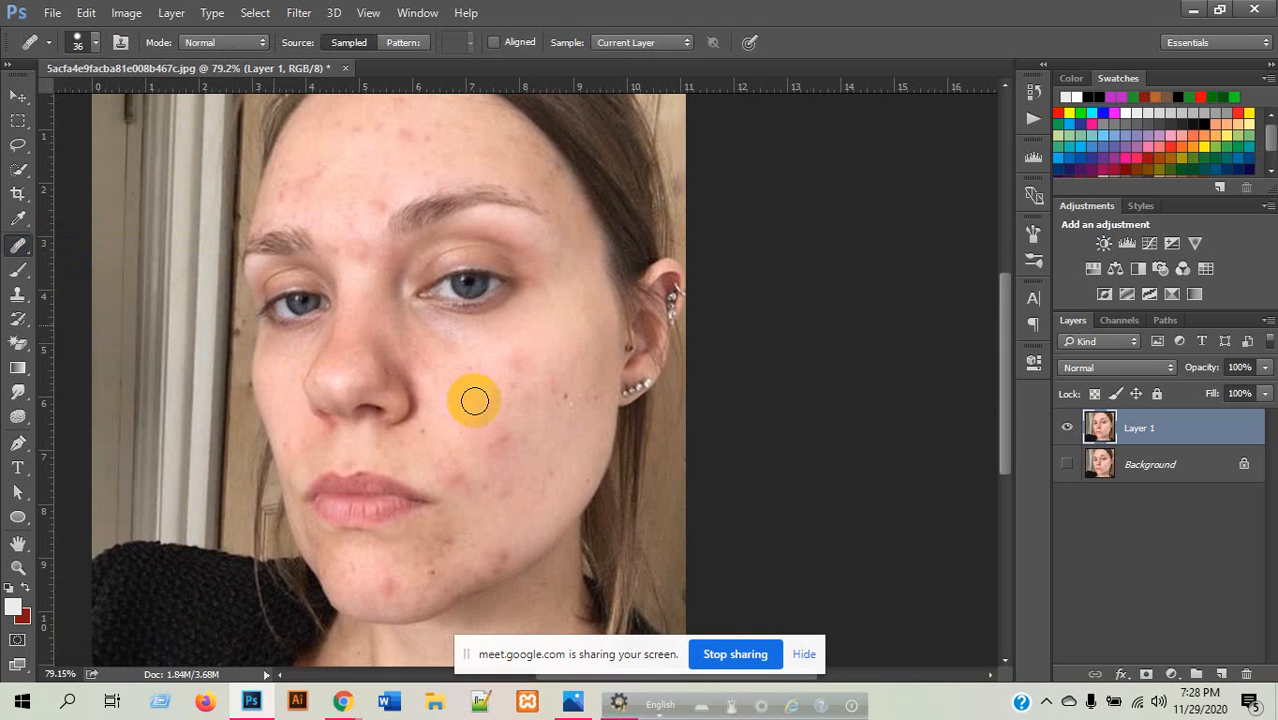
scroll(583, 442, "up", 3)
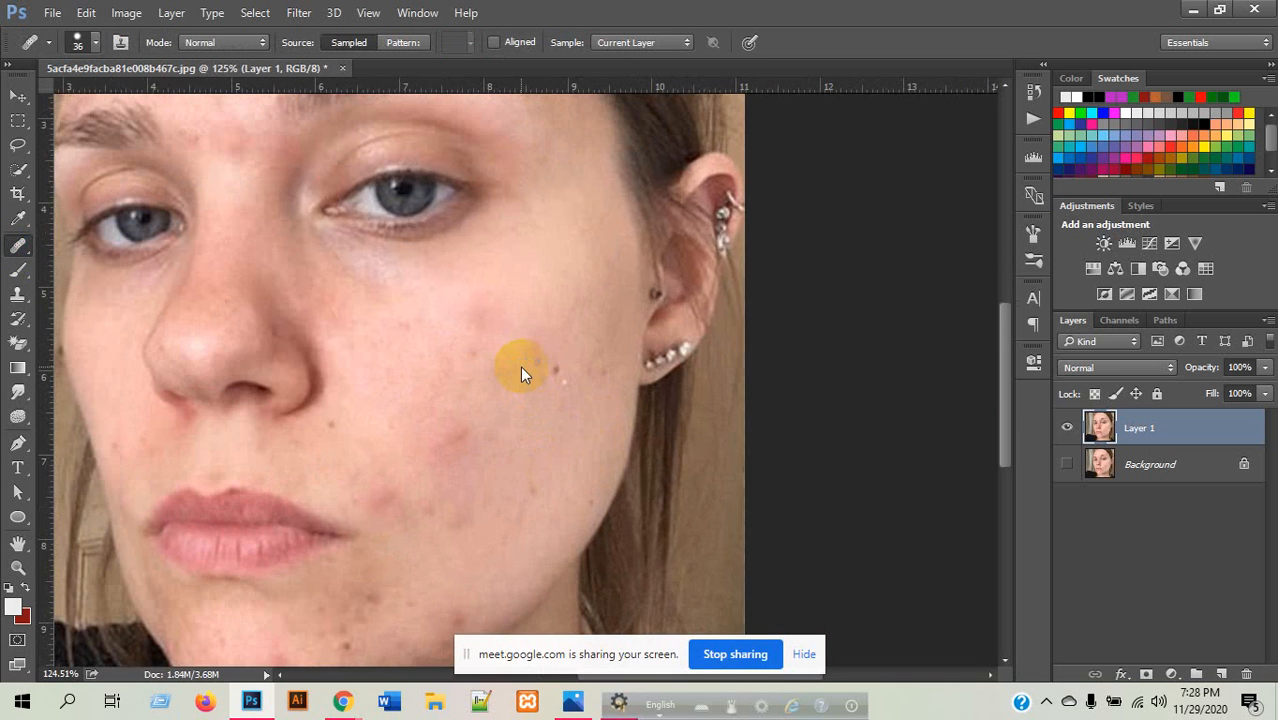
left_click(520, 372)
left_click(602, 279)
left_click(513, 368)
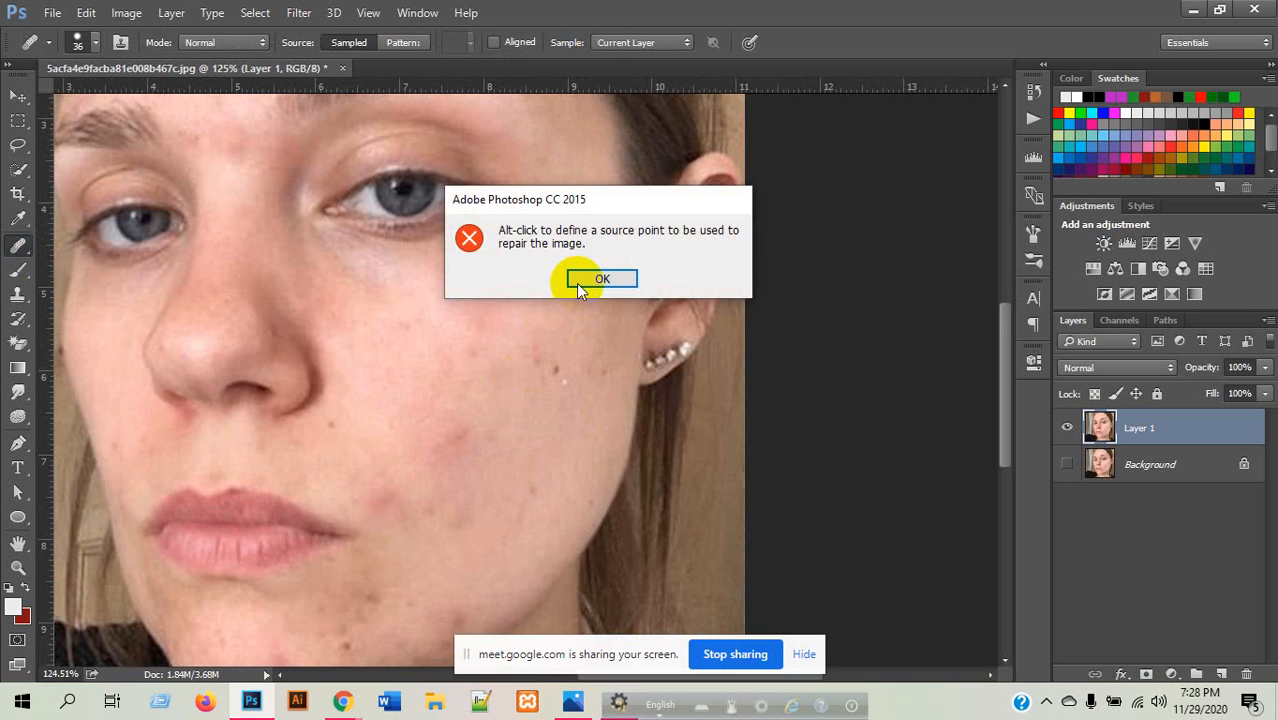
left_click(600, 279)
- Set the Healing Brush size to 22 px and heal the dark mole on the cheek near the earlobe
scroll(585, 458, "up", 3)
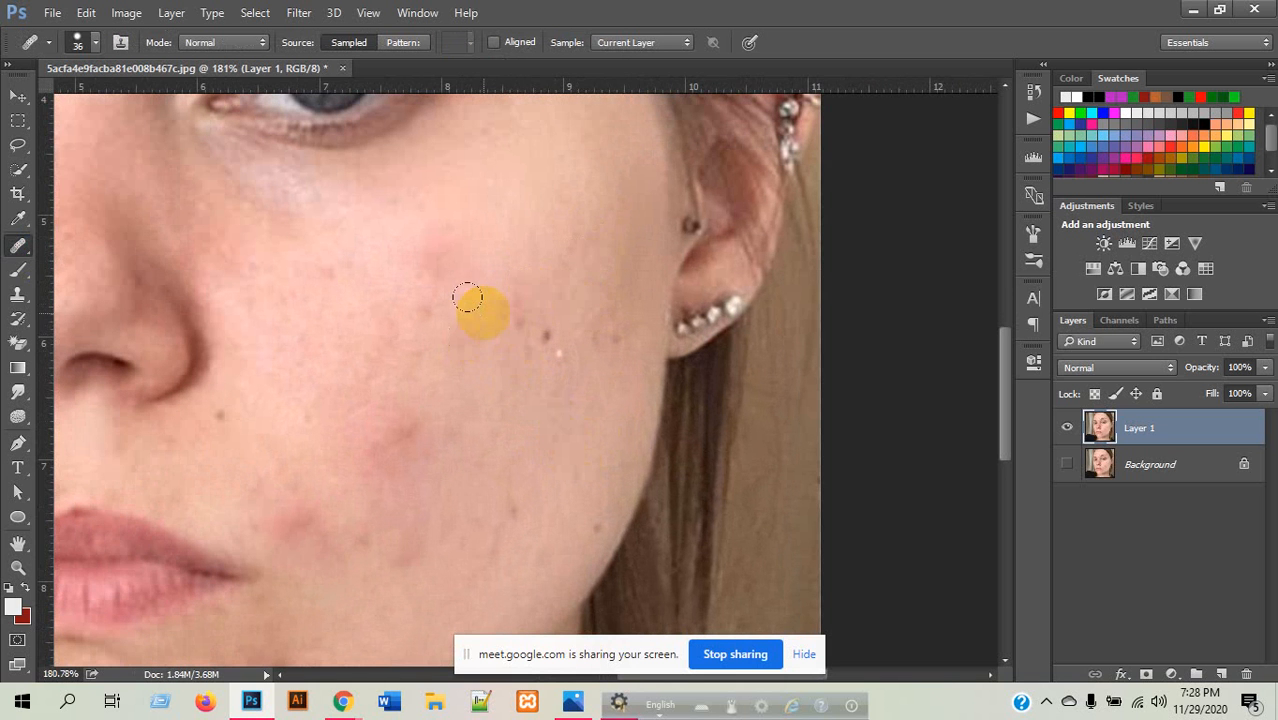
right_click(542, 345)
left_click_drag(531, 358, 527, 352)
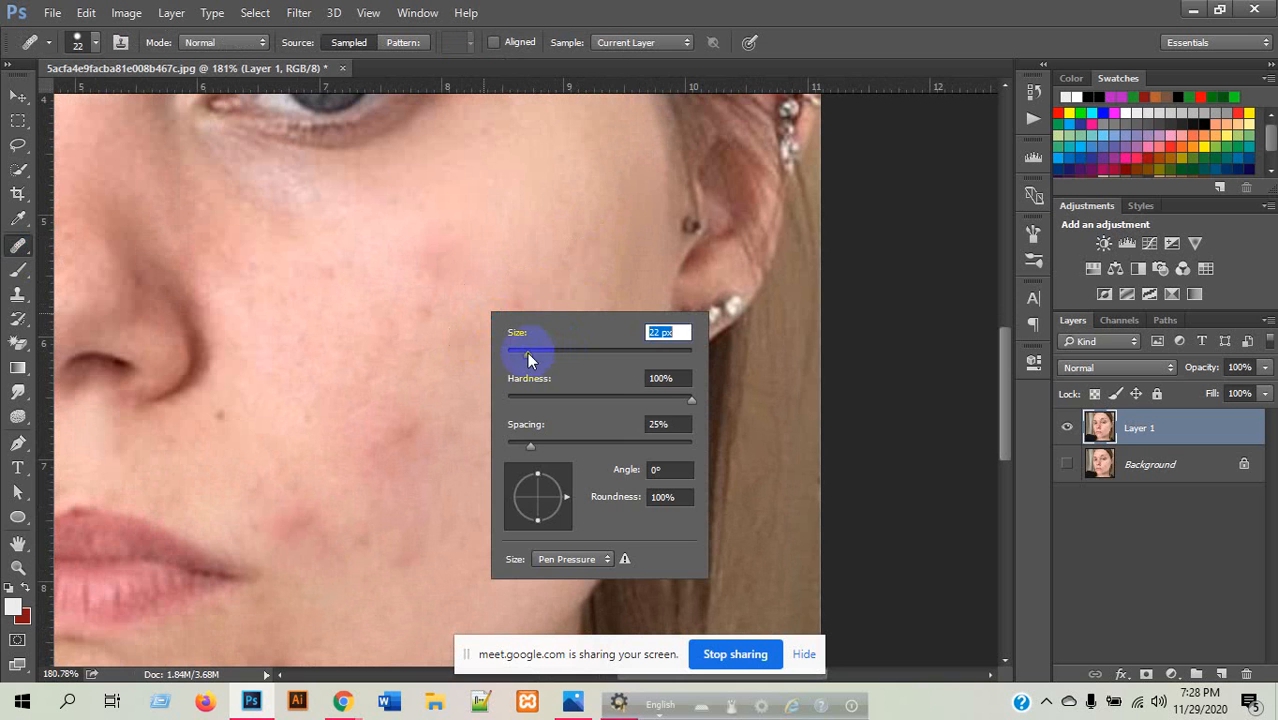
left_click(510, 276)
left_click(600, 279)
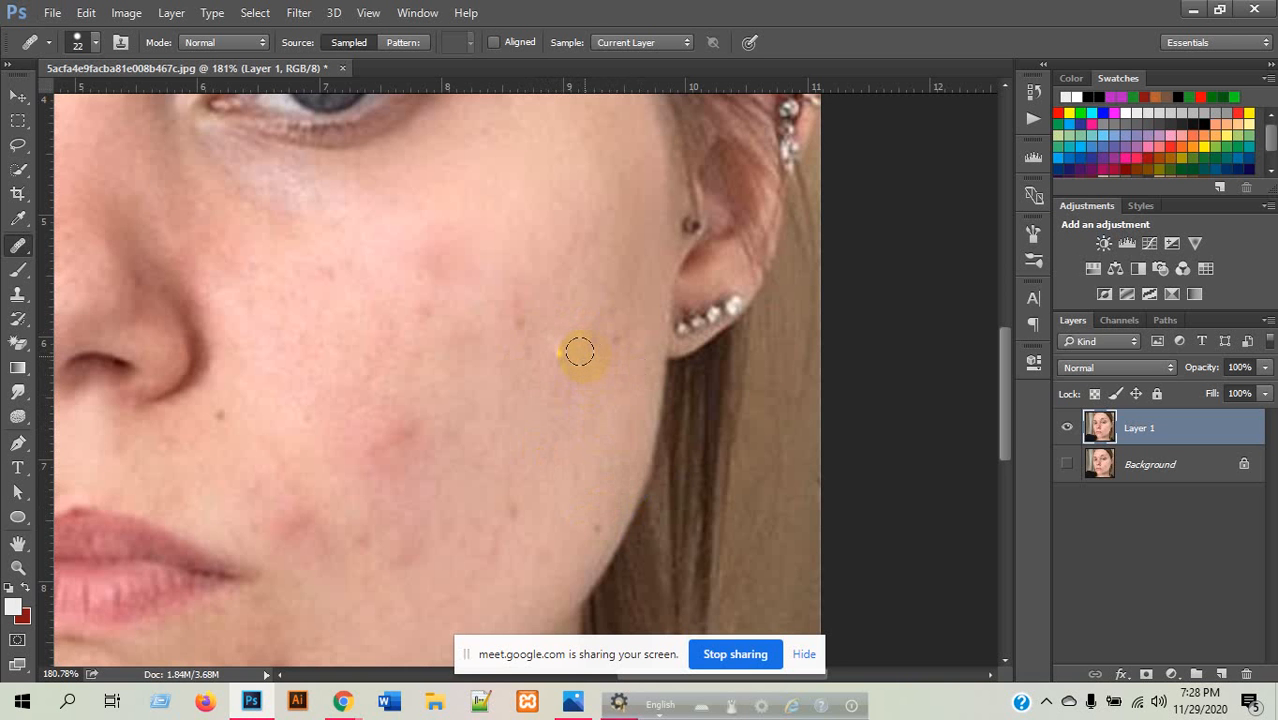
- Heal the small remaining spots on the outer cheek and along the jaw using sampled clean skin
scroll(613, 357, "down", 4)
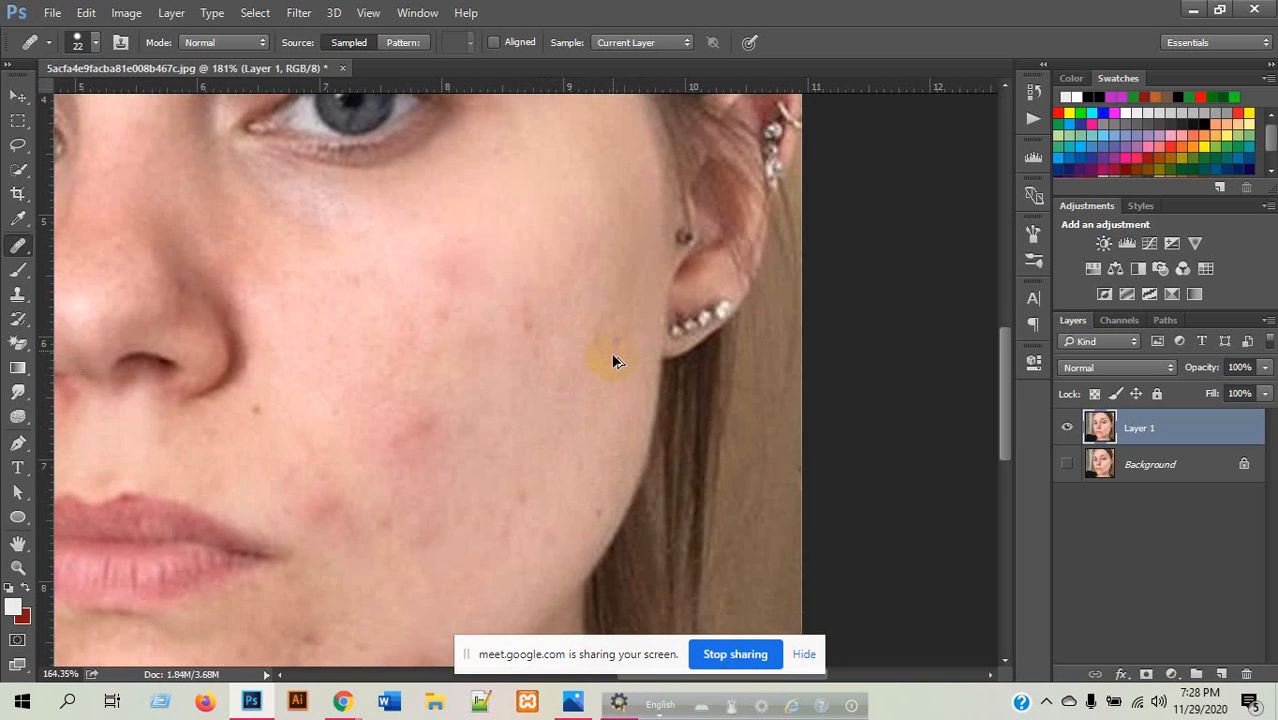
scroll(556, 490, "down", 3)
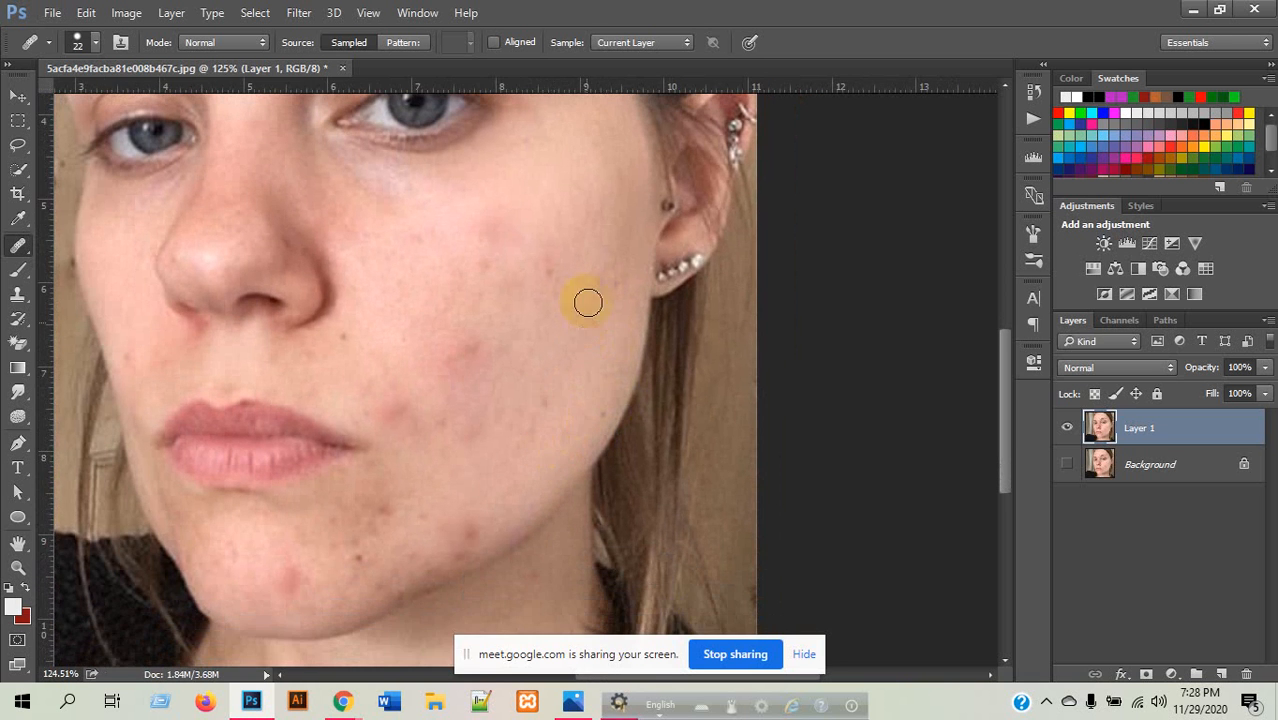
scroll(553, 450, "up", 4)
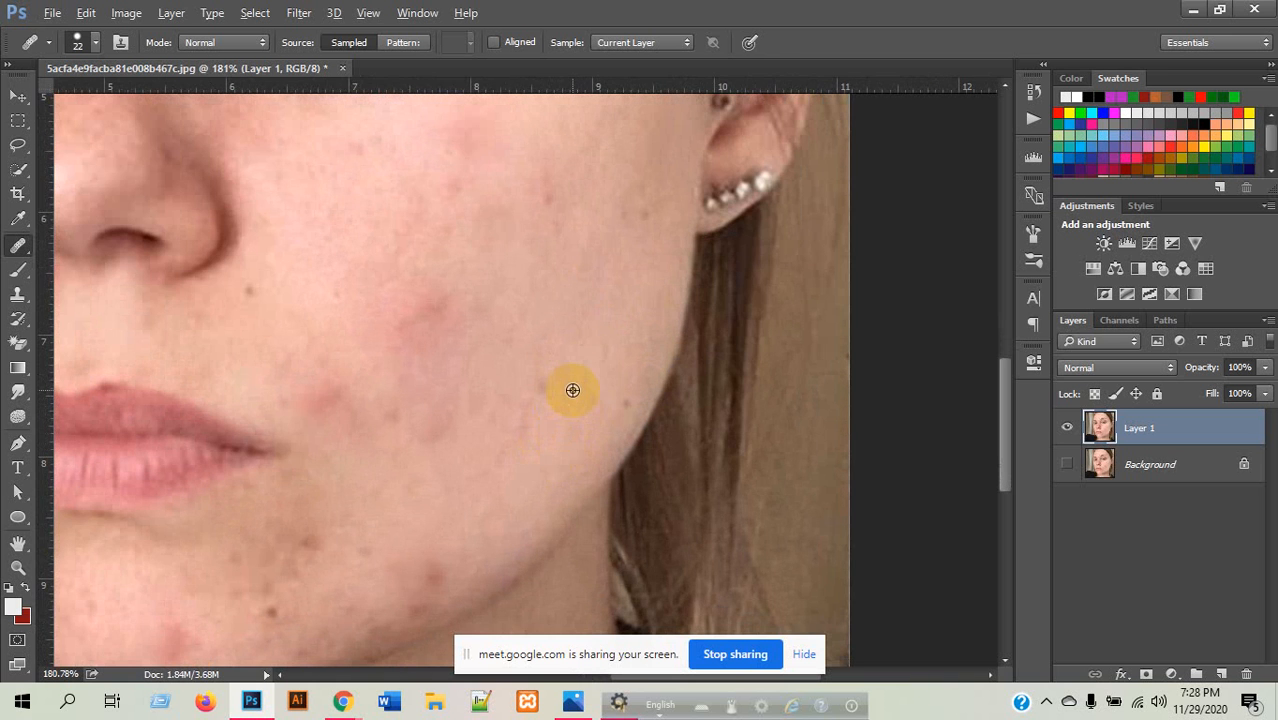
scroll(600, 415, "down", 4)
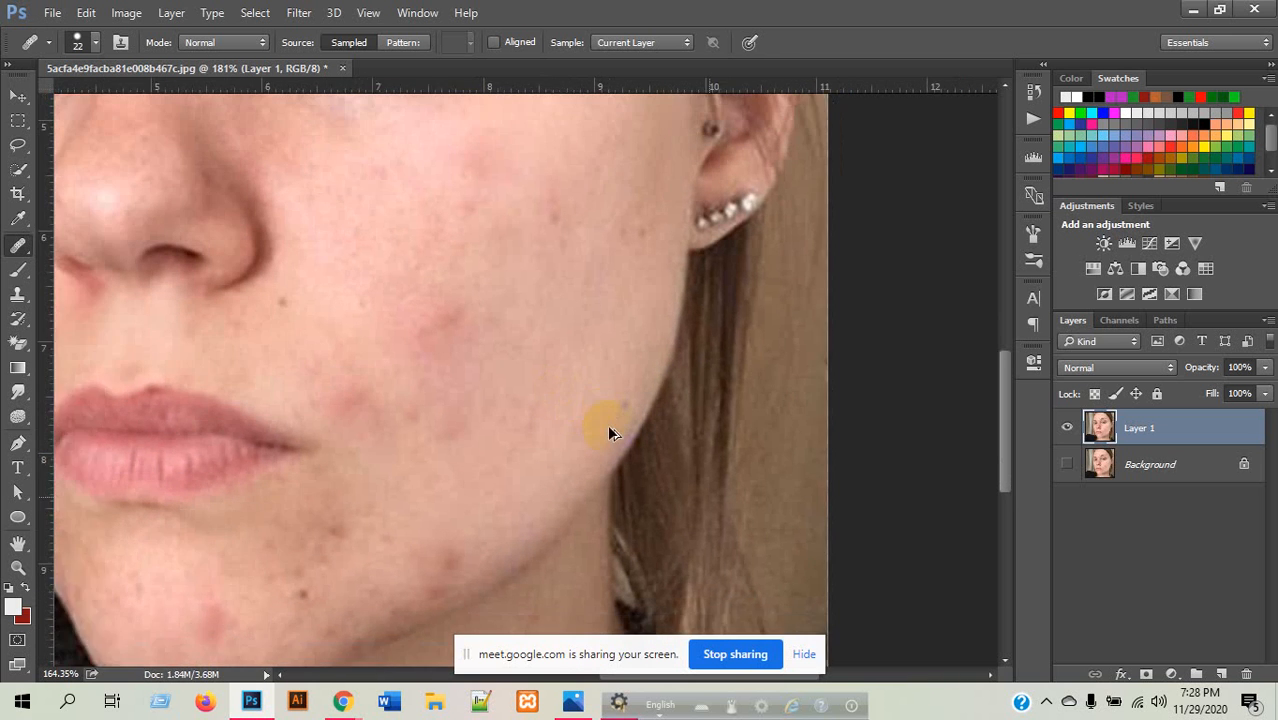
scroll(617, 488, "up", 3)
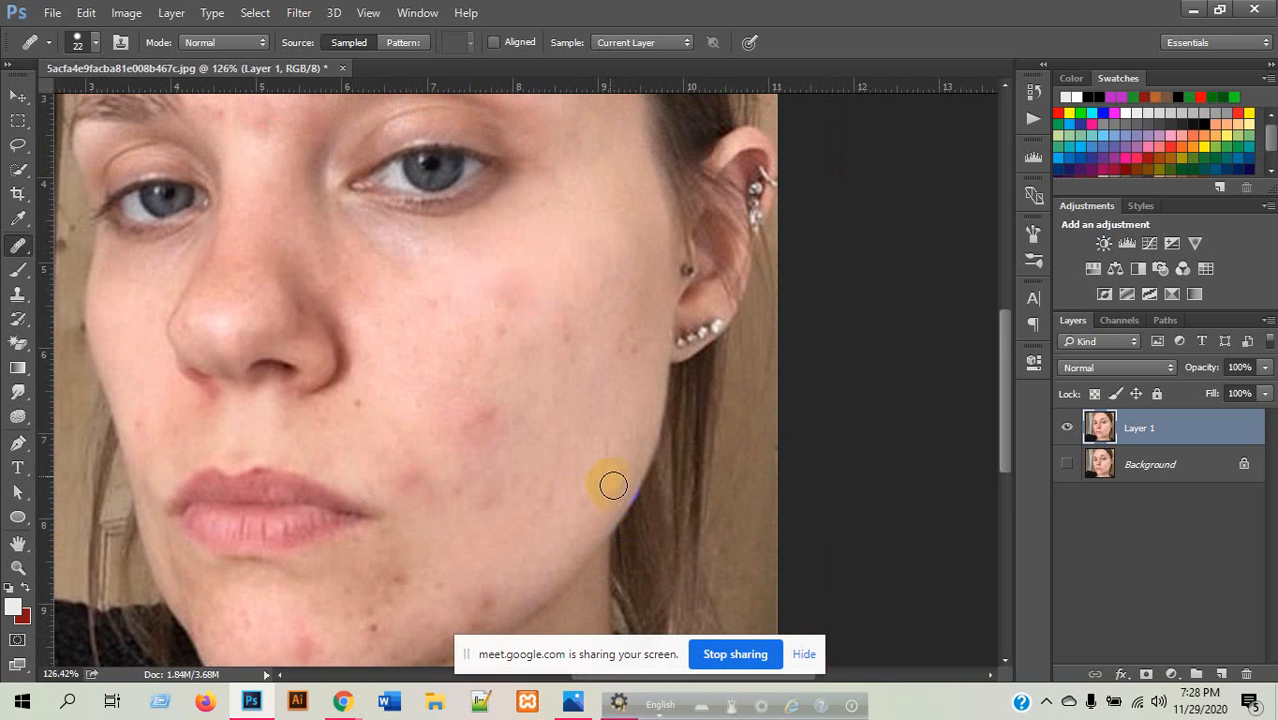
- Heal the dark mole on the chin and the red spot along the jawline with sampled clean skin
scroll(628, 514, "up", 3)
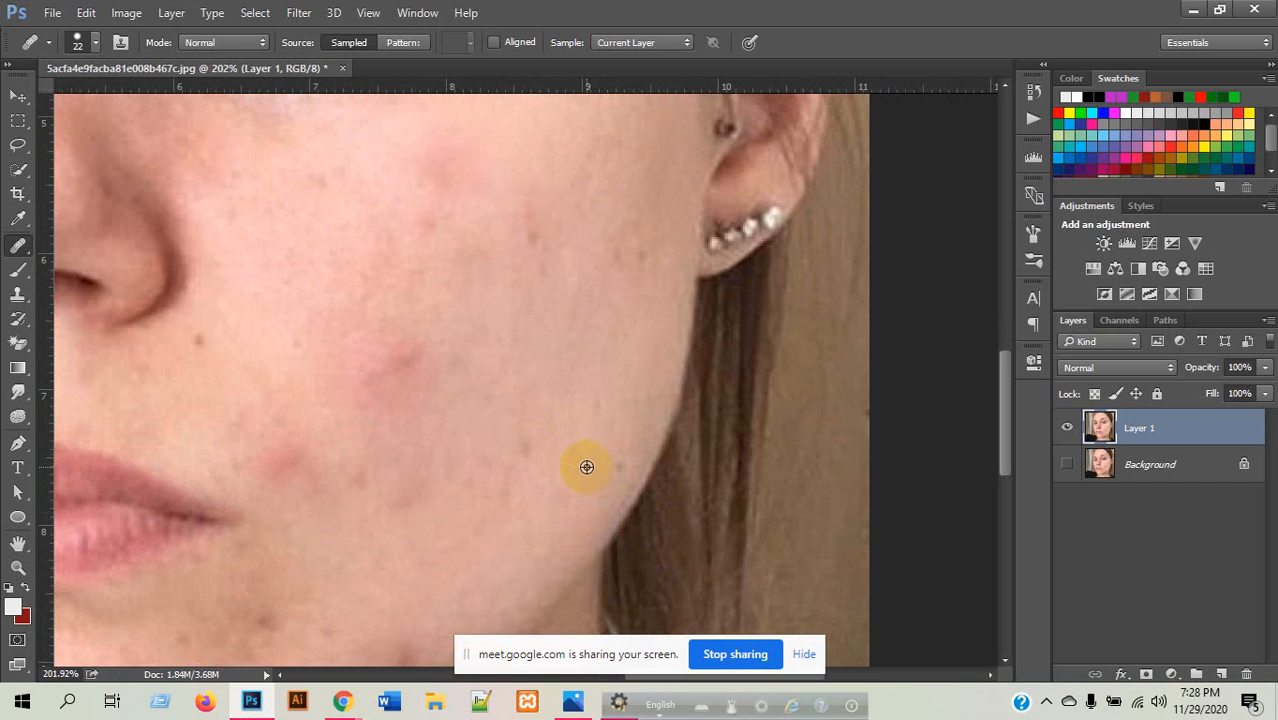
scroll(681, 439, "down", 4)
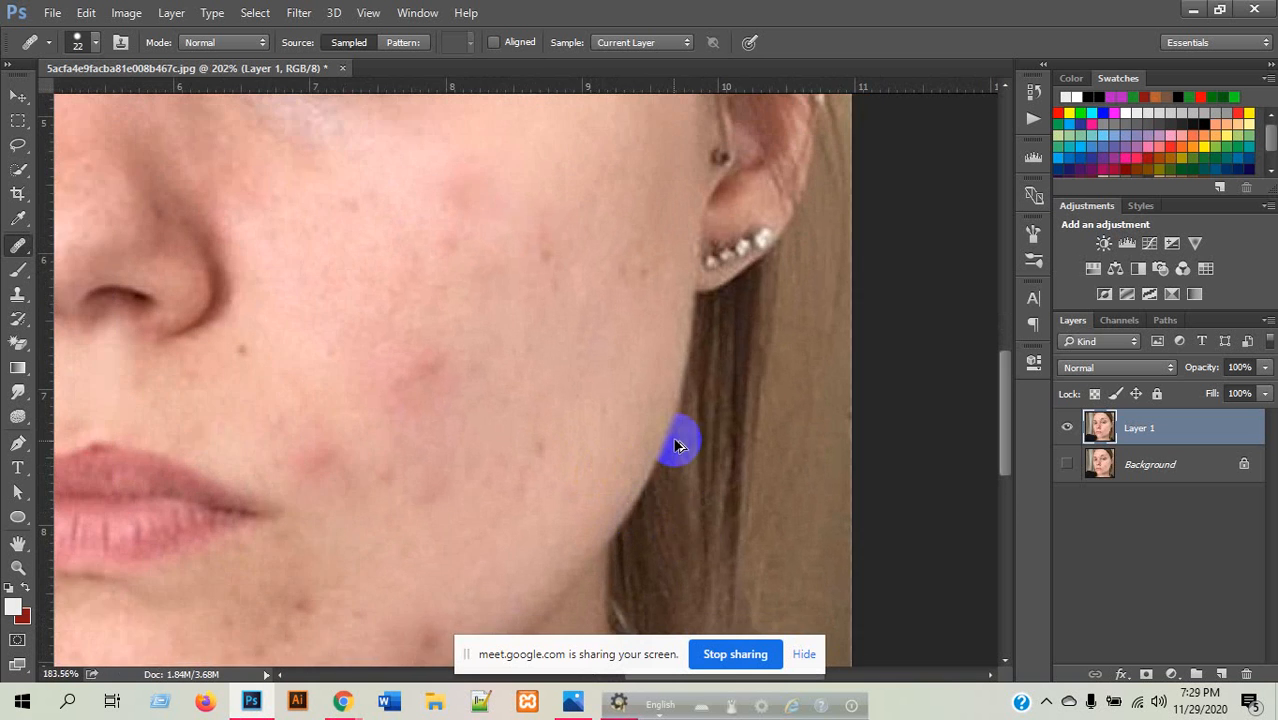
scroll(668, 494, "down", 2)
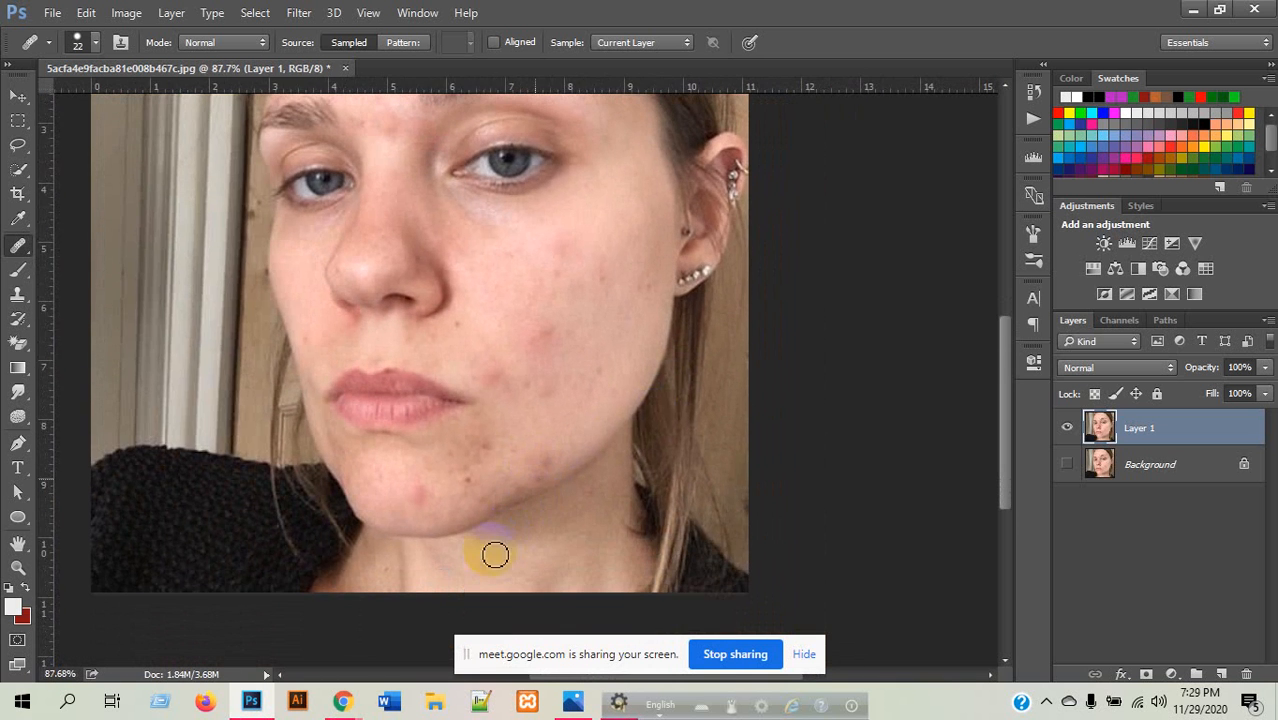
scroll(471, 522, "up", 3)
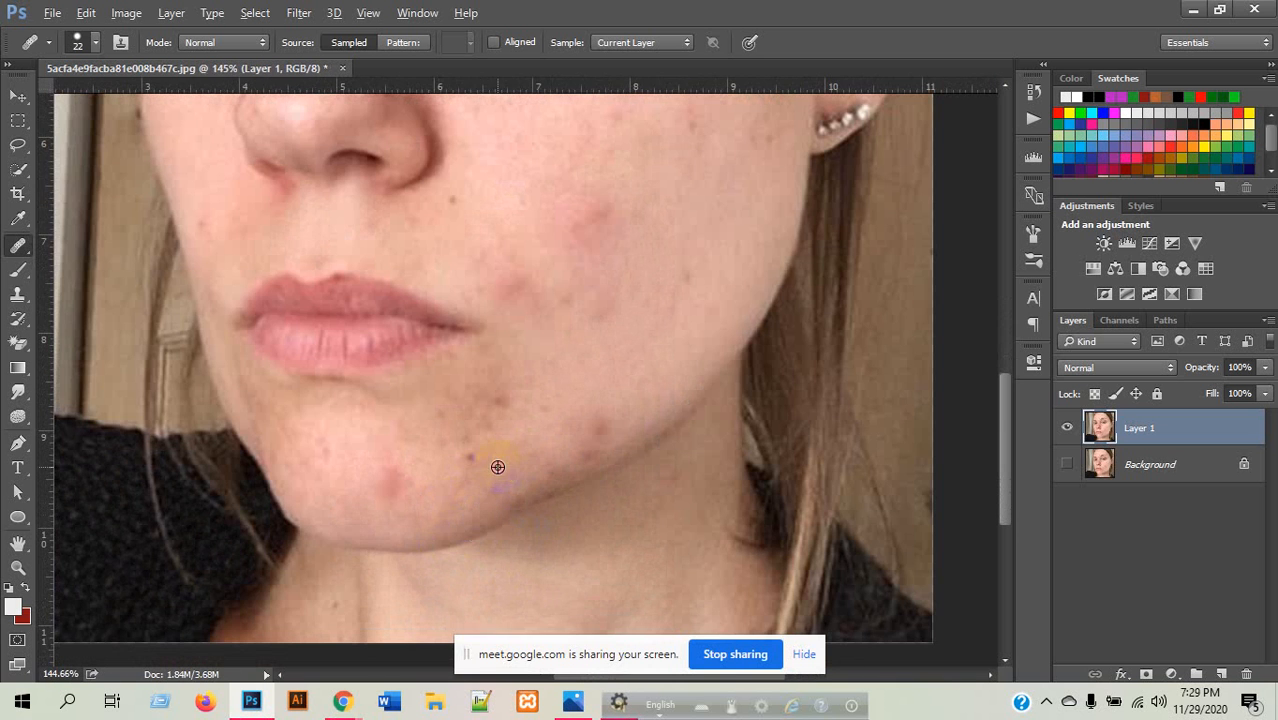
left_click_drag(603, 459, 610, 438)
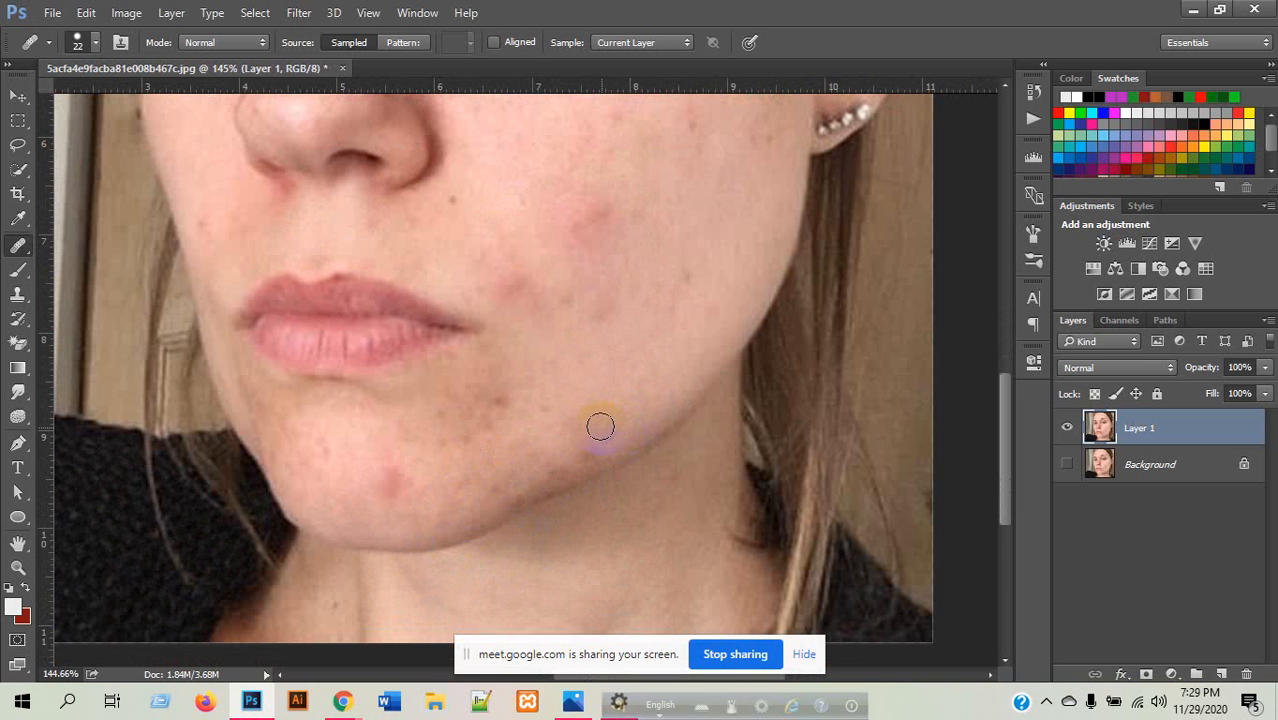
left_click(750, 478)
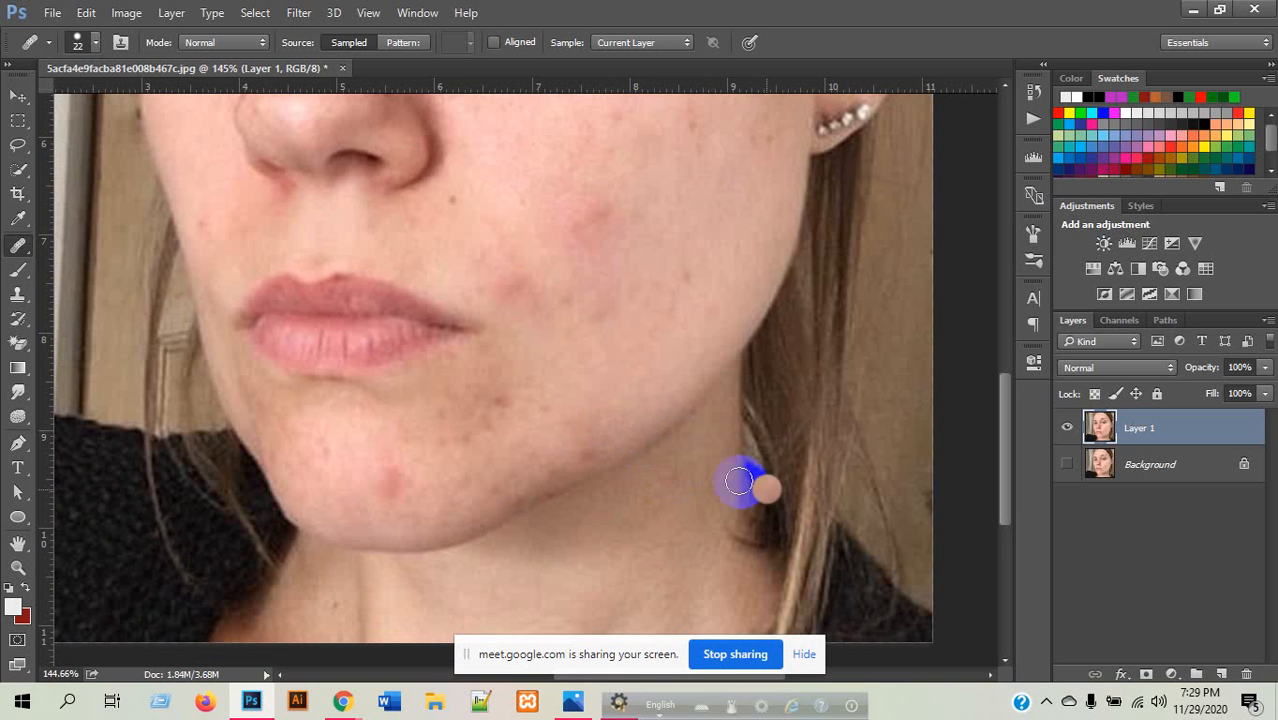
scroll(590, 420, "down", 2)
scroll(618, 485, "down", 1)
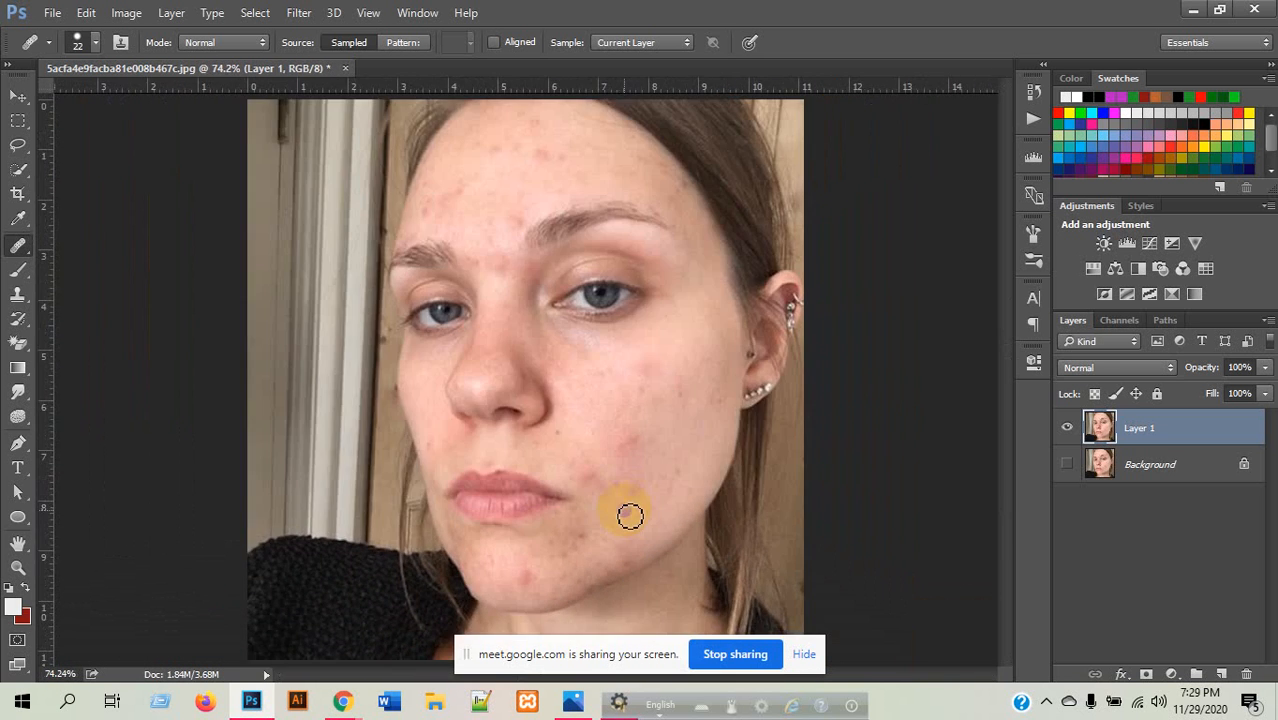
- Set the Healing Brush size to 21 px and heal the red spots on the central forehead and between the eyebrows
left_click(559, 176)
scroll(558, 143, "up", 4)
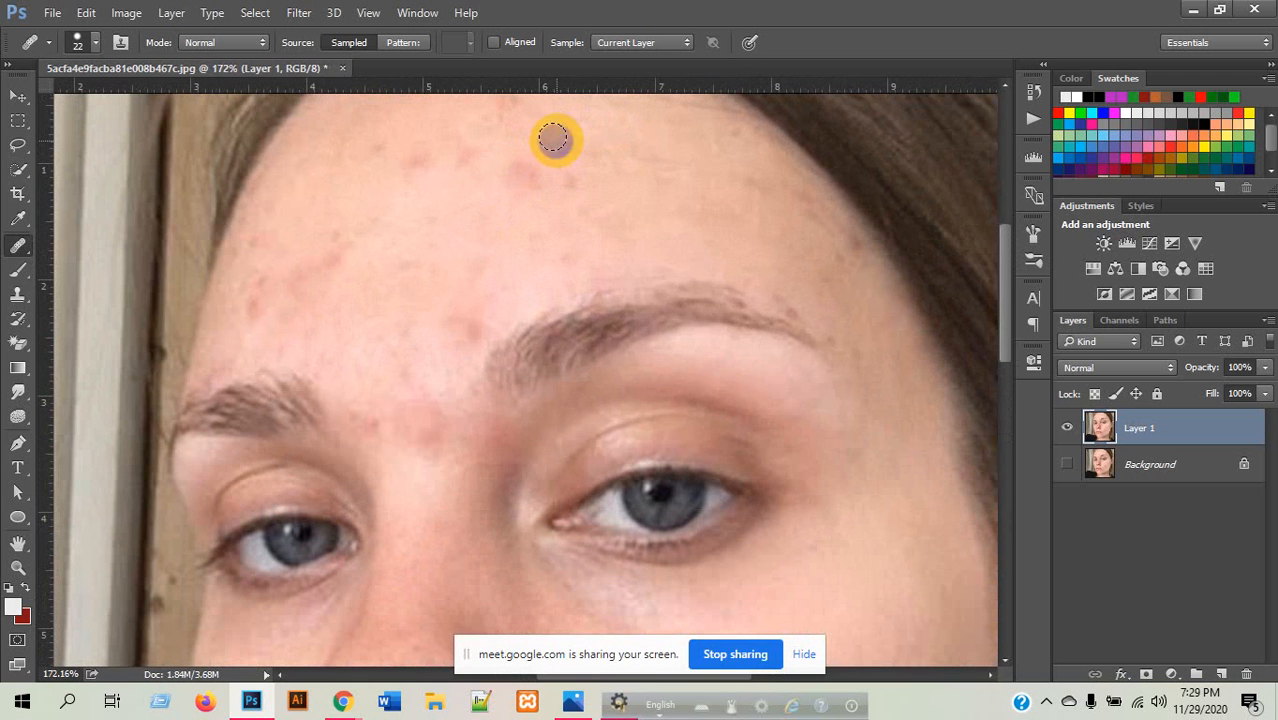
right_click(556, 139)
mouse_move(602, 181)
left_mouse_down()
mouse_move(621, 178)
mouse_move(600, 184)
left_mouse_up()
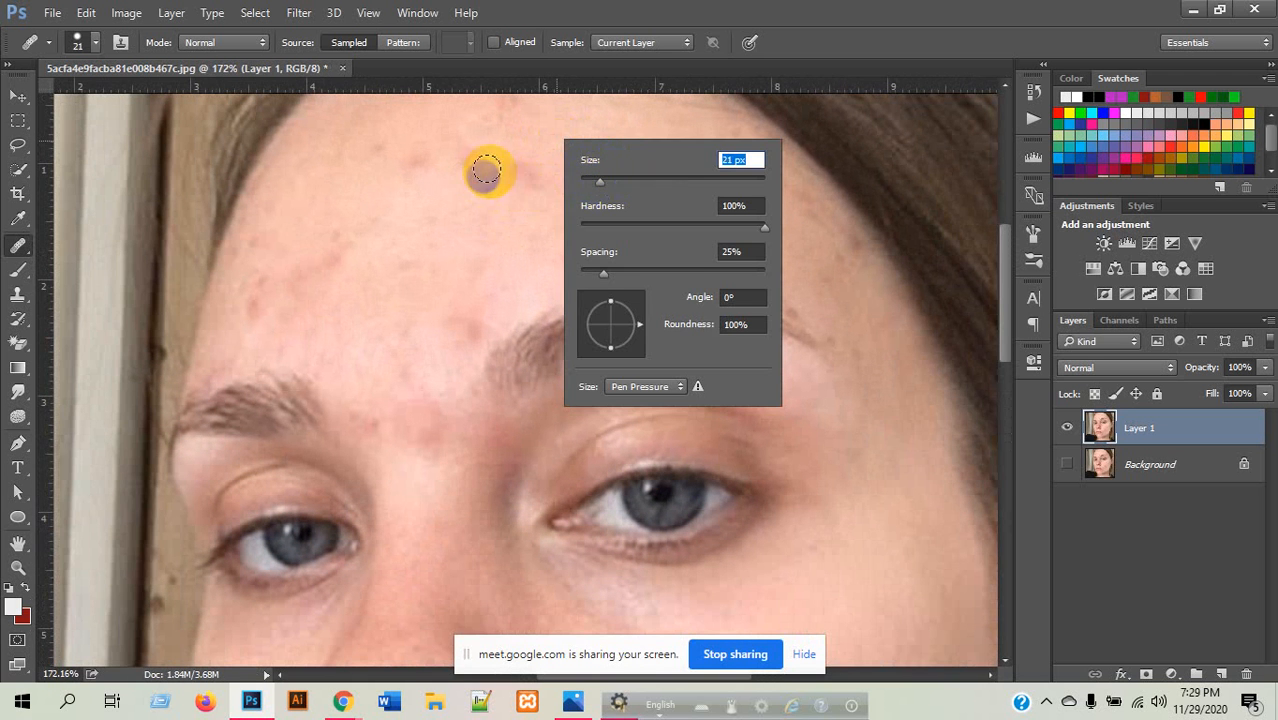
left_click(488, 171)
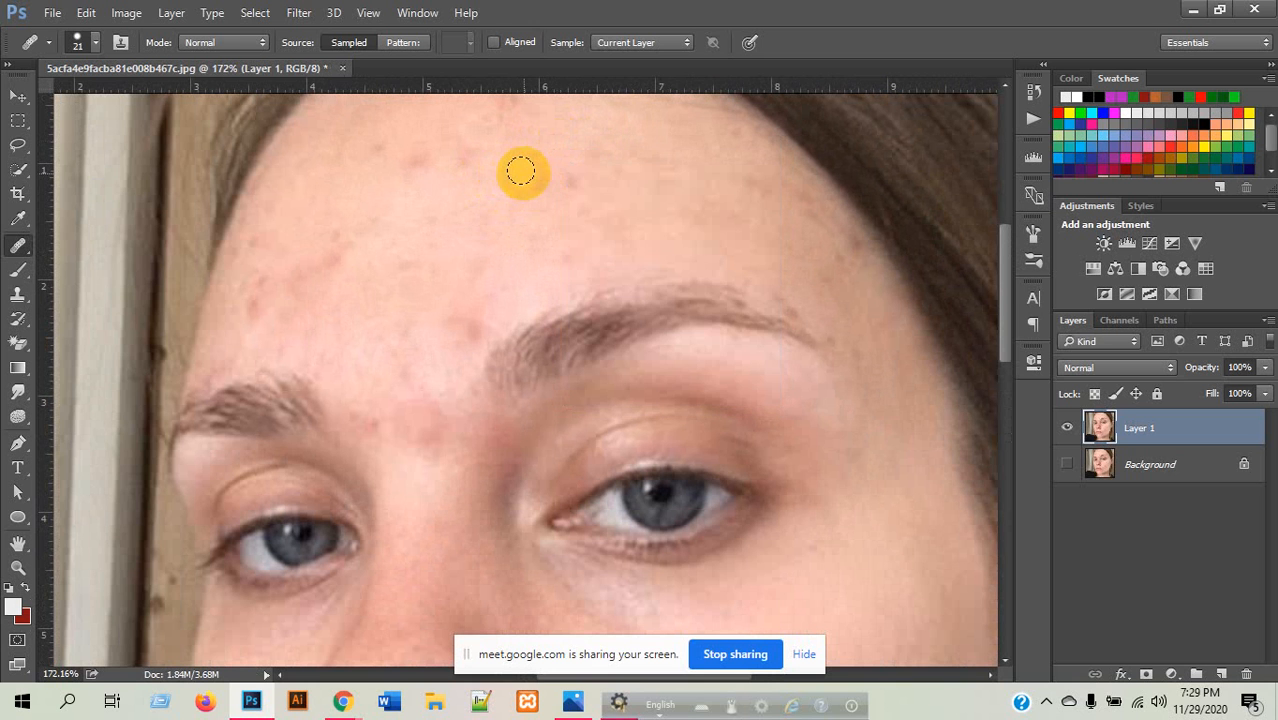
left_click(573, 186)
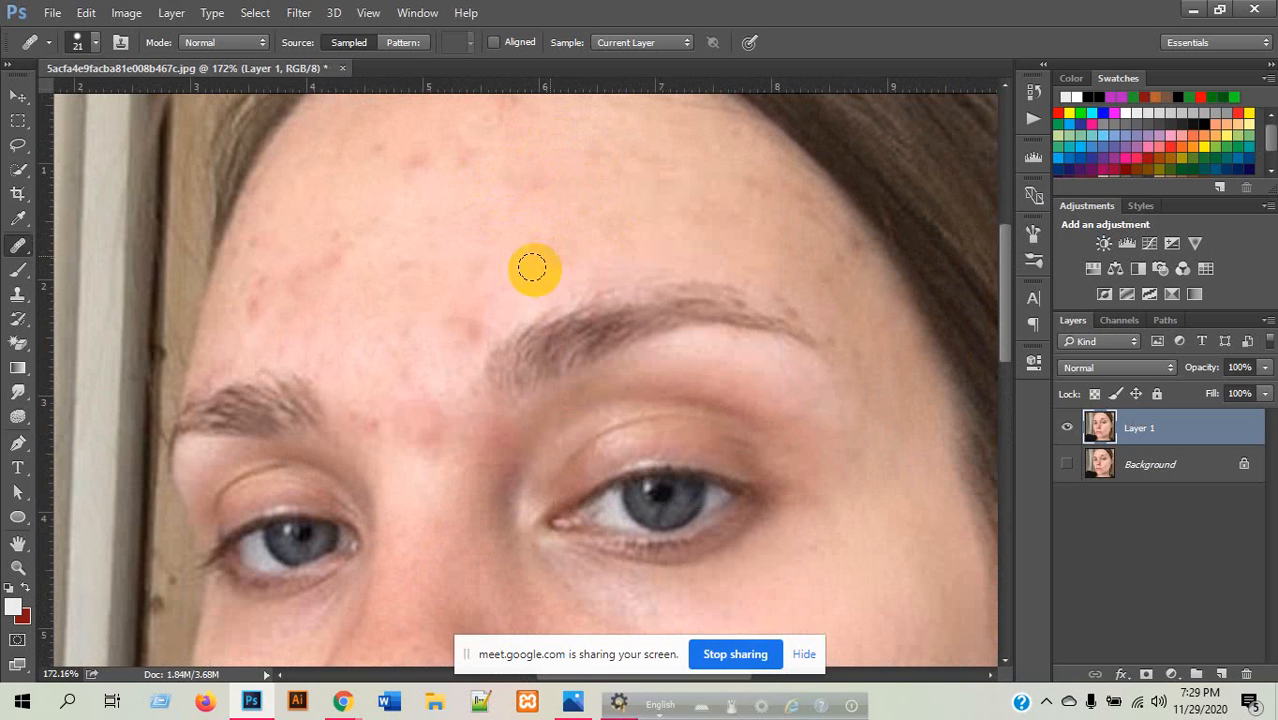
left_click(473, 325)
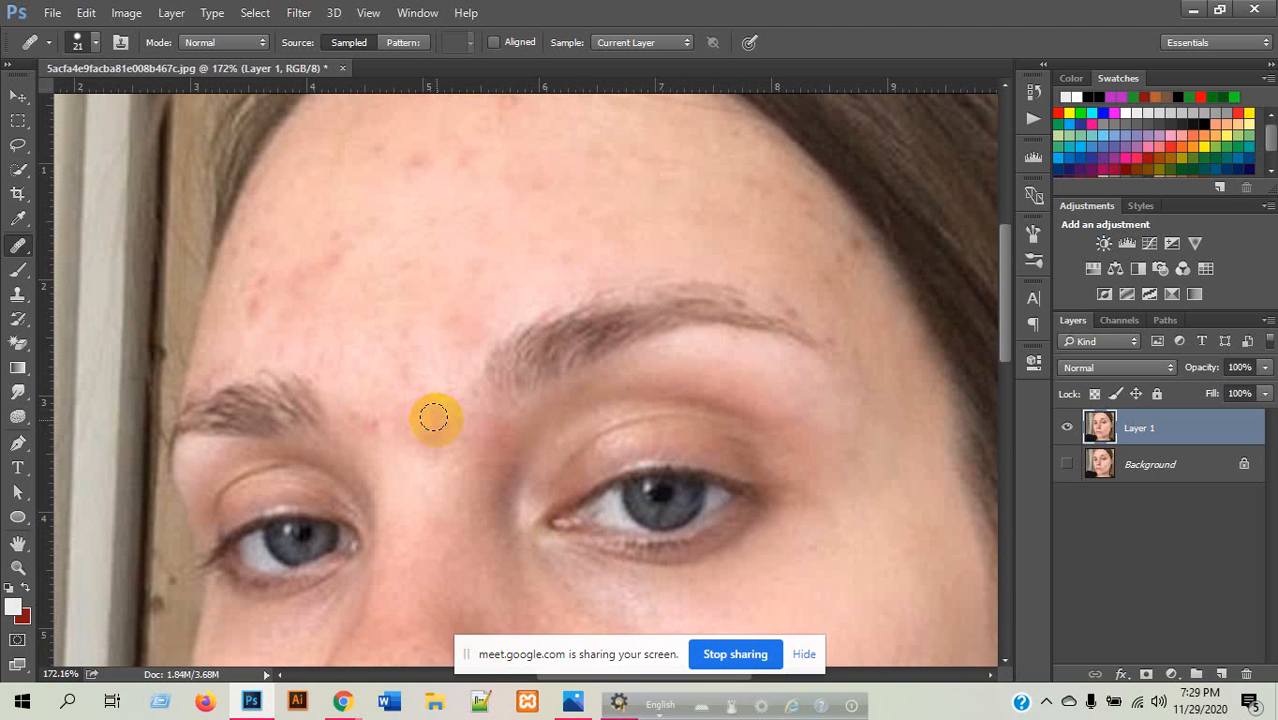
- Switch to the Patch Tool for retouching larger areas of skin
scroll(585, 294, "down", 5)
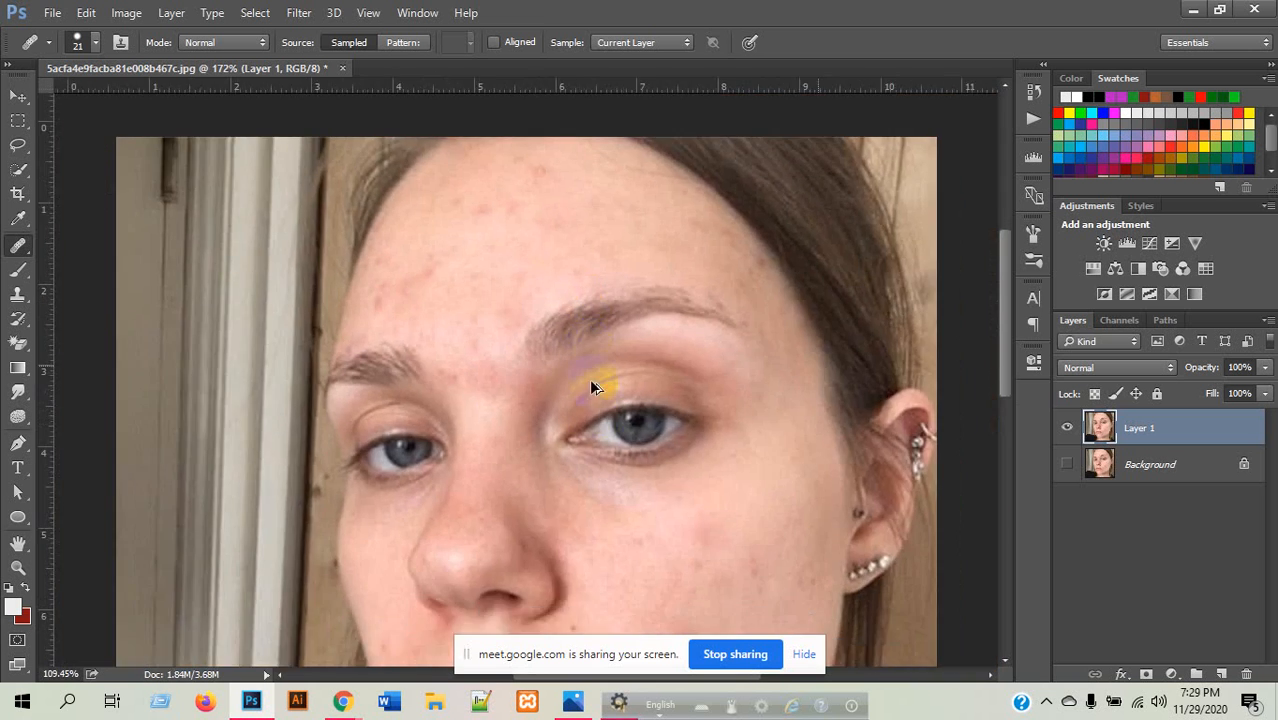
scroll(580, 555, "up", 4)
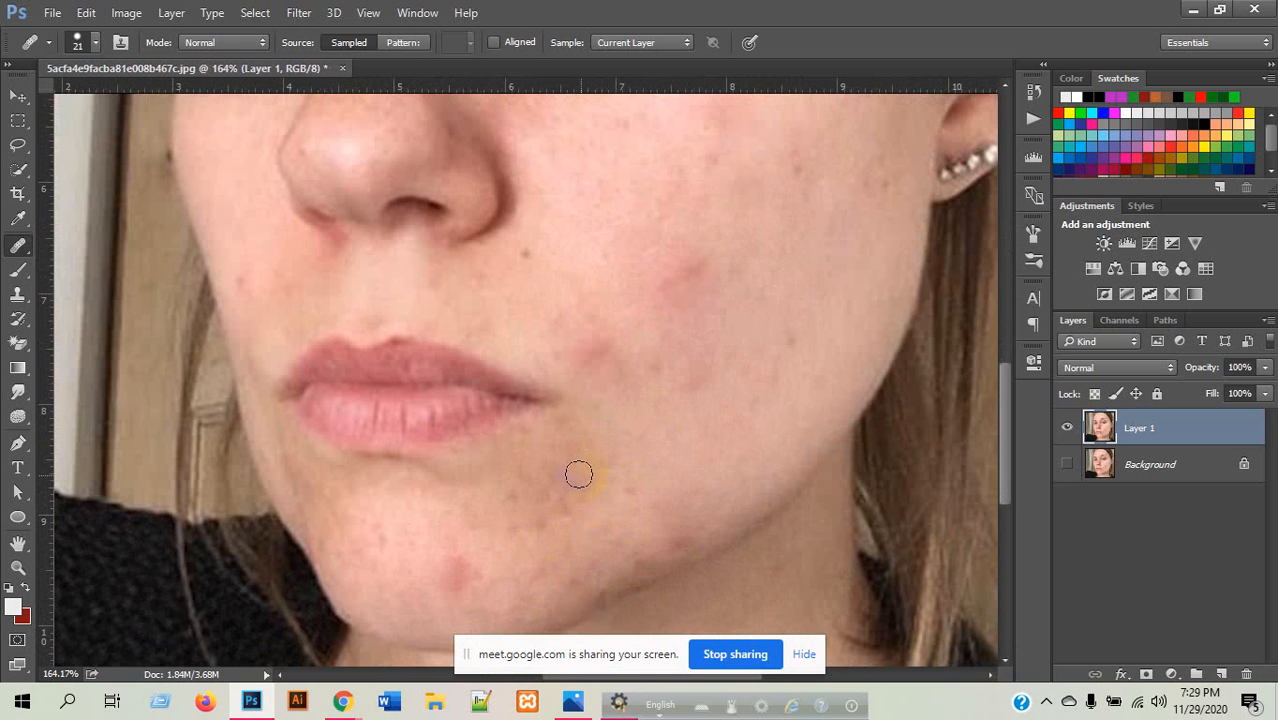
scroll(670, 453, "down", 5)
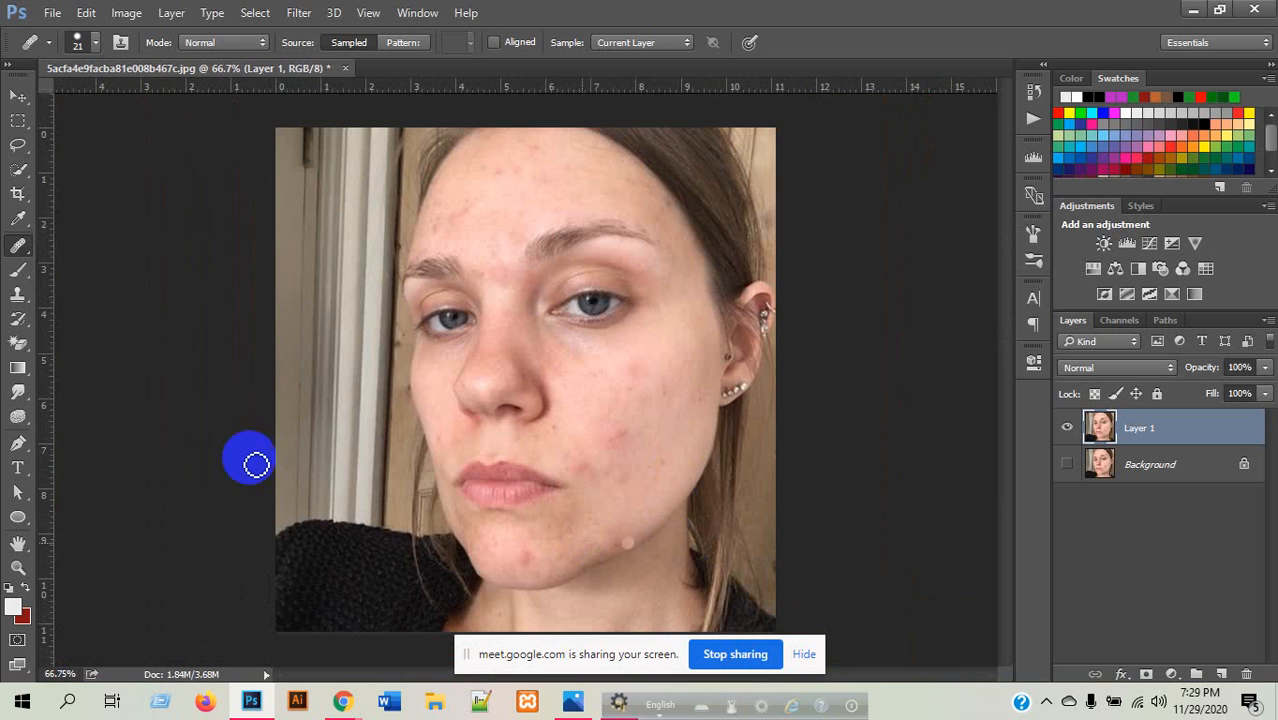
left_click(18, 95)
left_click(20, 172)
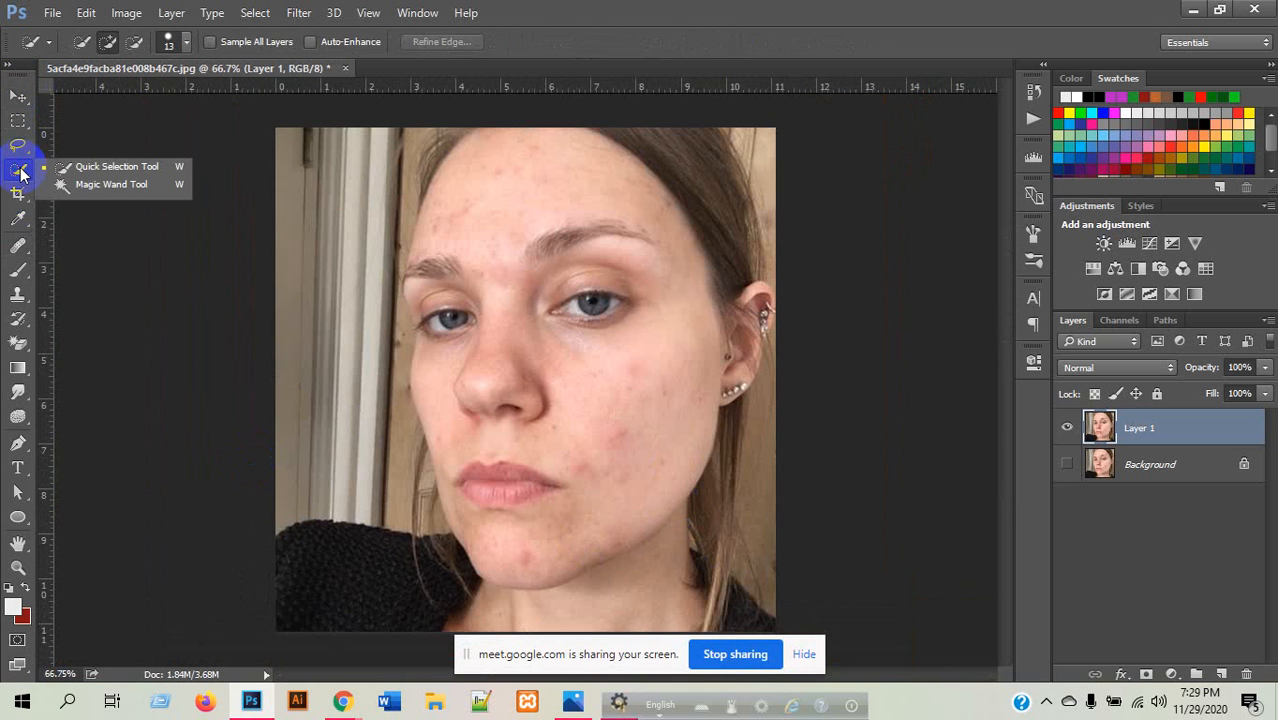
left_click(18, 250)
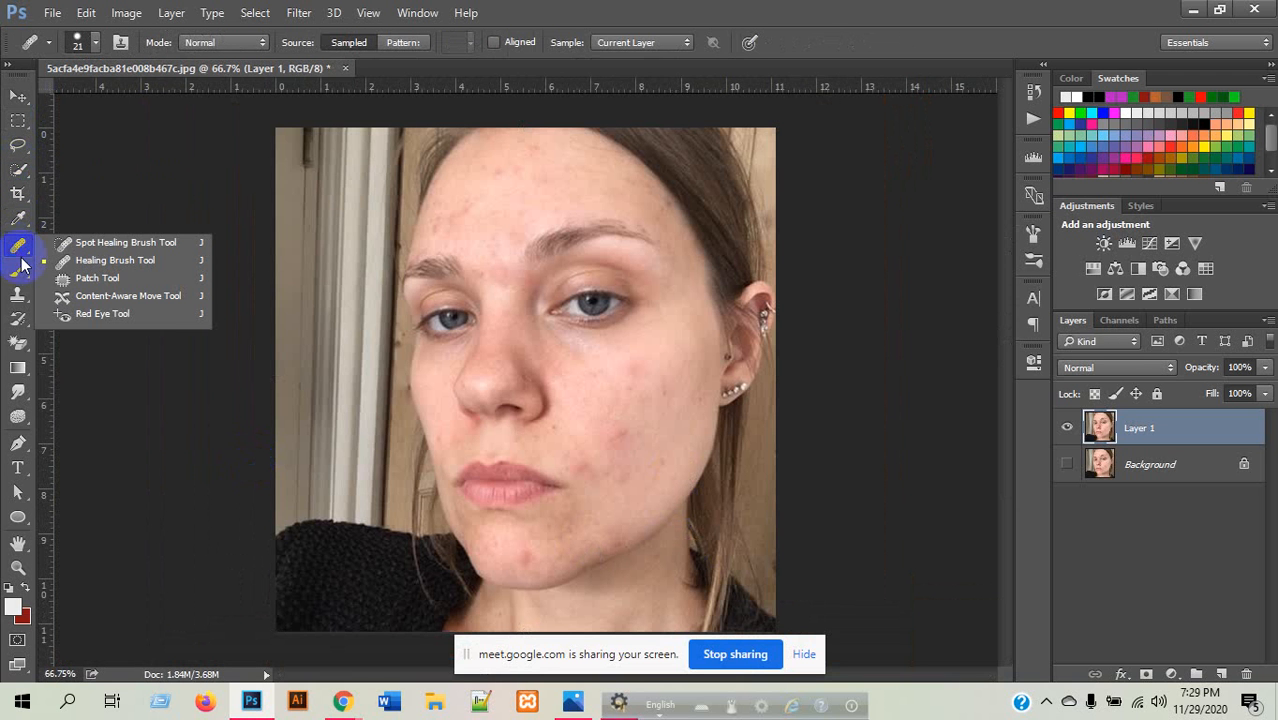
left_click(101, 280)
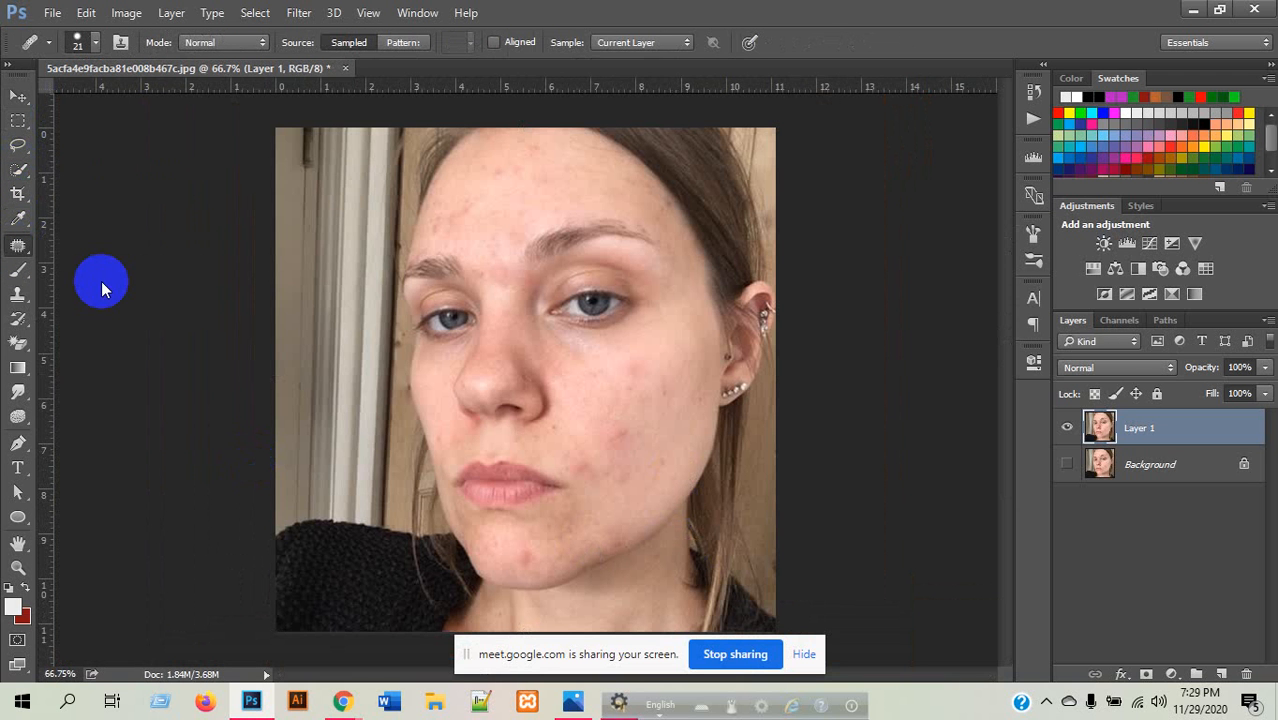
- Outline a small area beside the cheek's red blotch, patch it with outer-cheek skin, and clear the selection
scroll(708, 498, "up", 5)
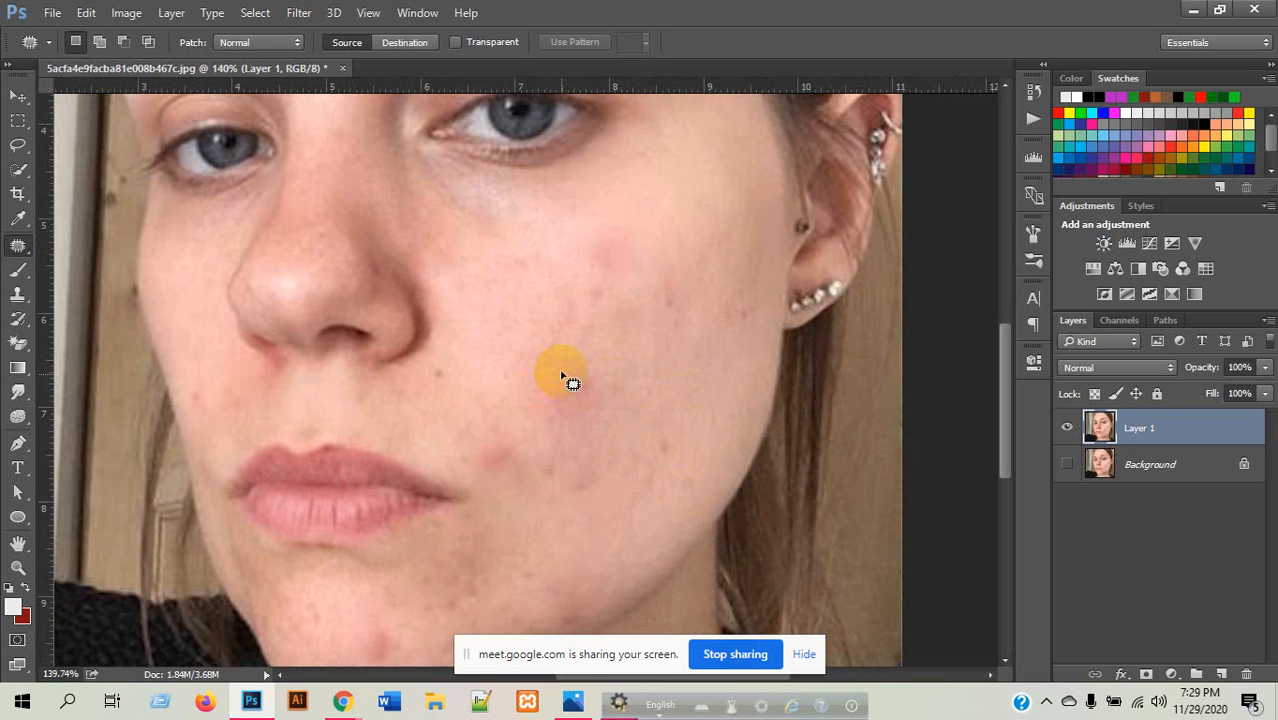
mouse_move(611, 421)
left_mouse_down()
mouse_move(665, 430)
mouse_move(620, 388)
left_mouse_up()
left_click_drag(645, 410, 736, 421)
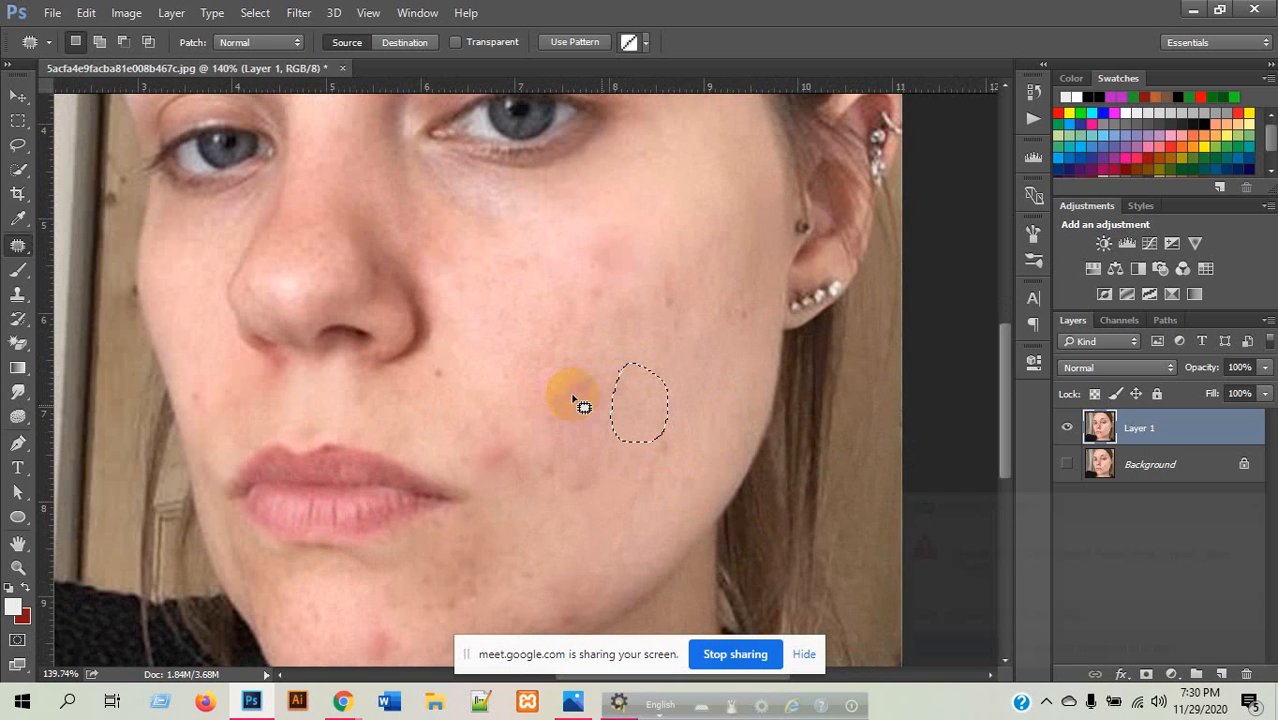
left_click(547, 338)
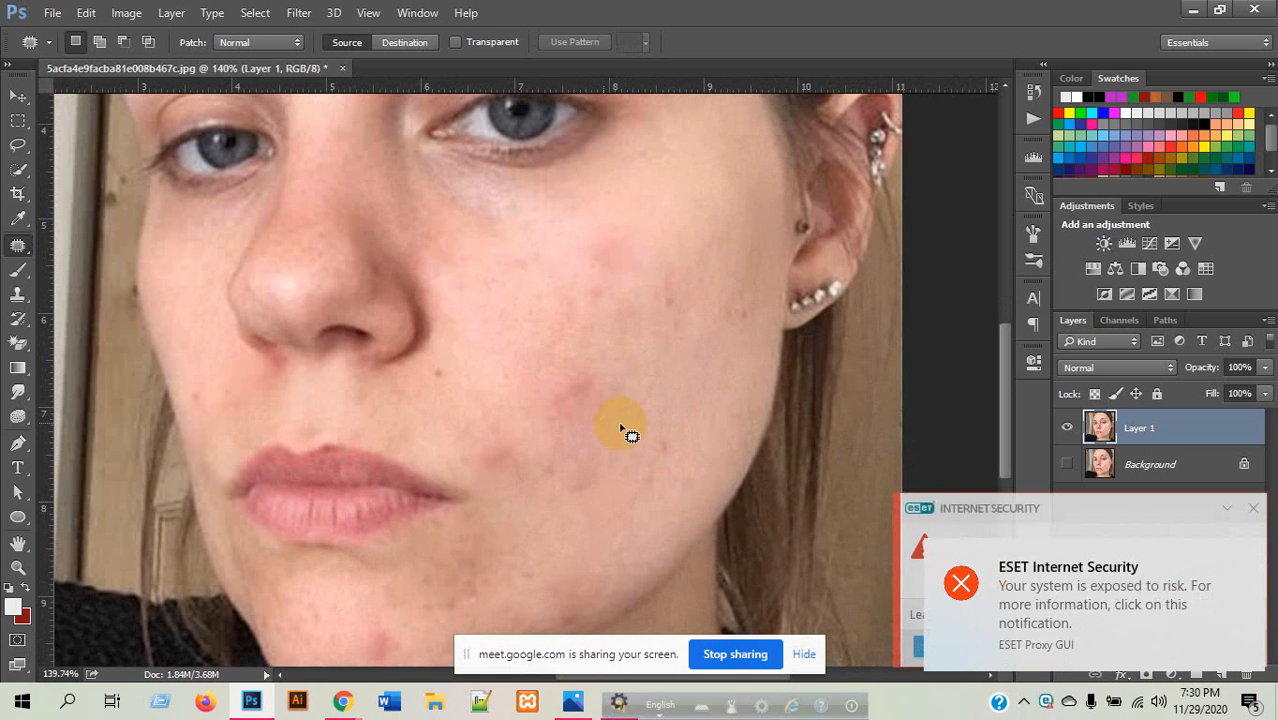
- Outline the red blotch in the middle of the cheek and patch it with clean skin from the outer cheek
scroll(593, 348, "down", 3)
scroll(596, 477, "up", 2)
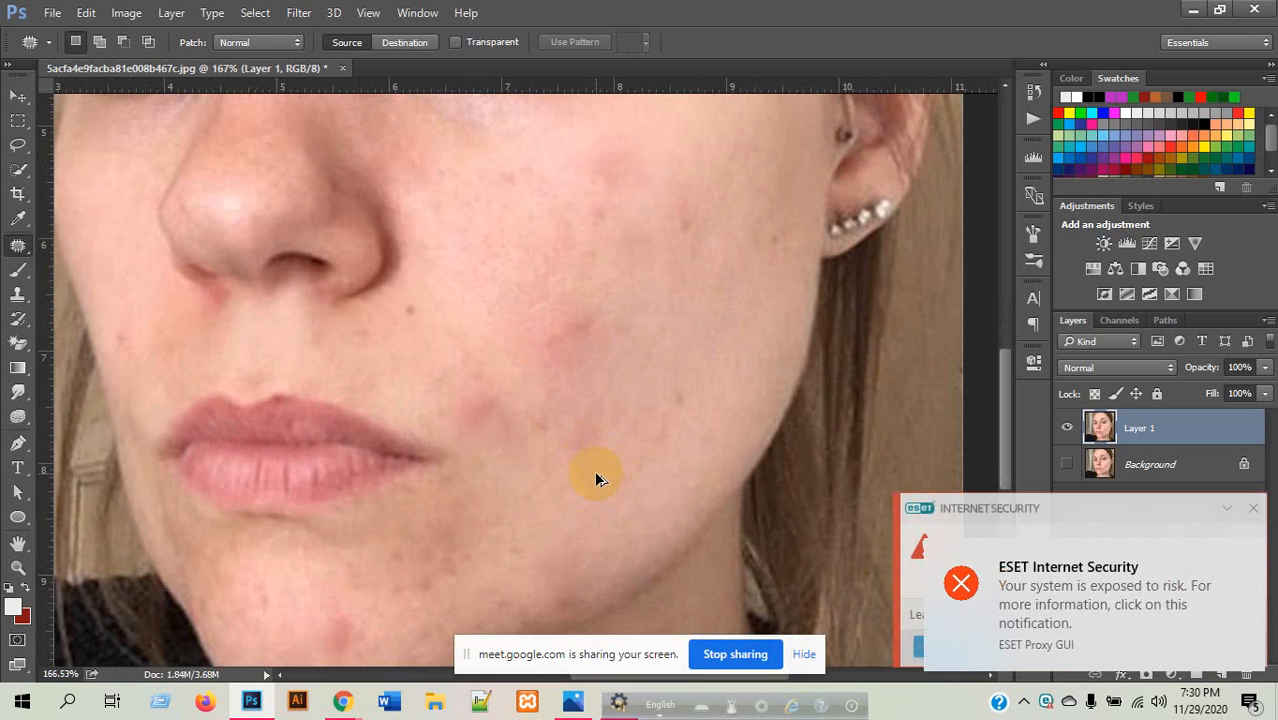
mouse_move(578, 281)
left_mouse_down()
mouse_move(585, 310)
mouse_move(505, 328)
mouse_move(634, 372)
mouse_move(576, 284)
mouse_move(590, 308)
left_mouse_up()
left_click_drag(602, 354, 736, 351)
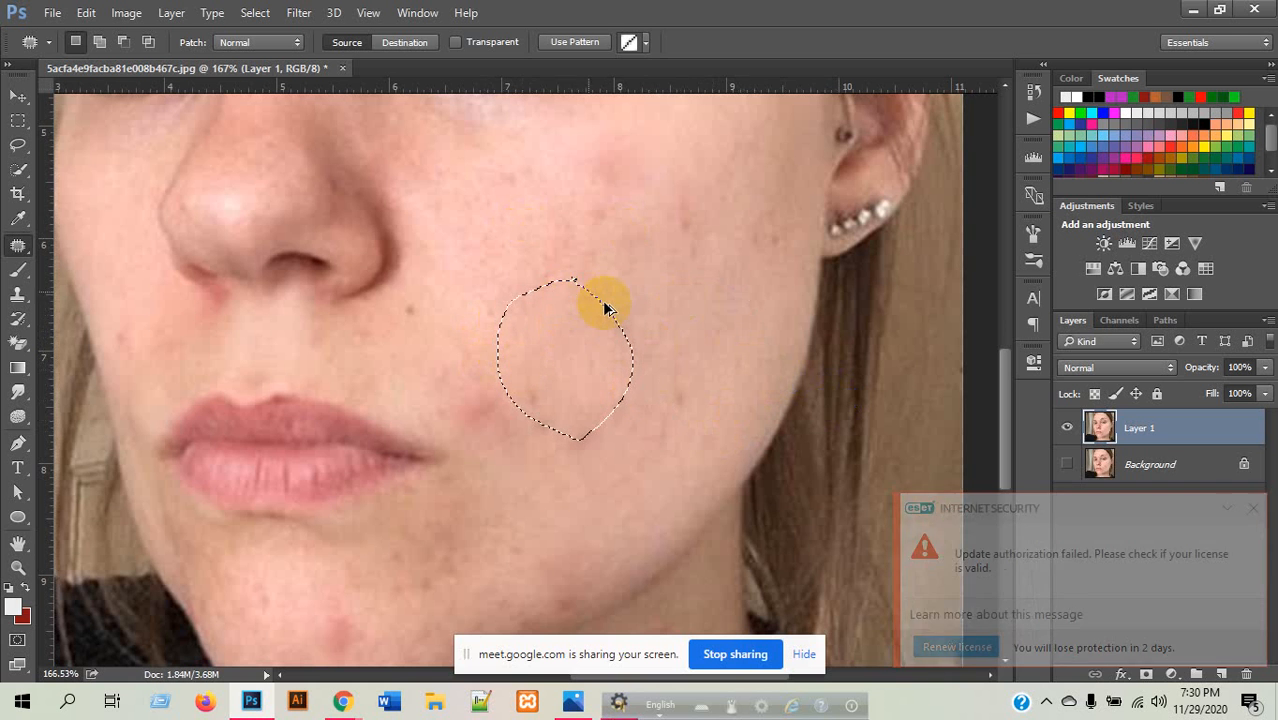
- Patch the reddish area on the upper cheek below the eye with nearby clean skin and clear the selection
scroll(605, 310, "down", 2)
scroll(580, 322, "up", 1)
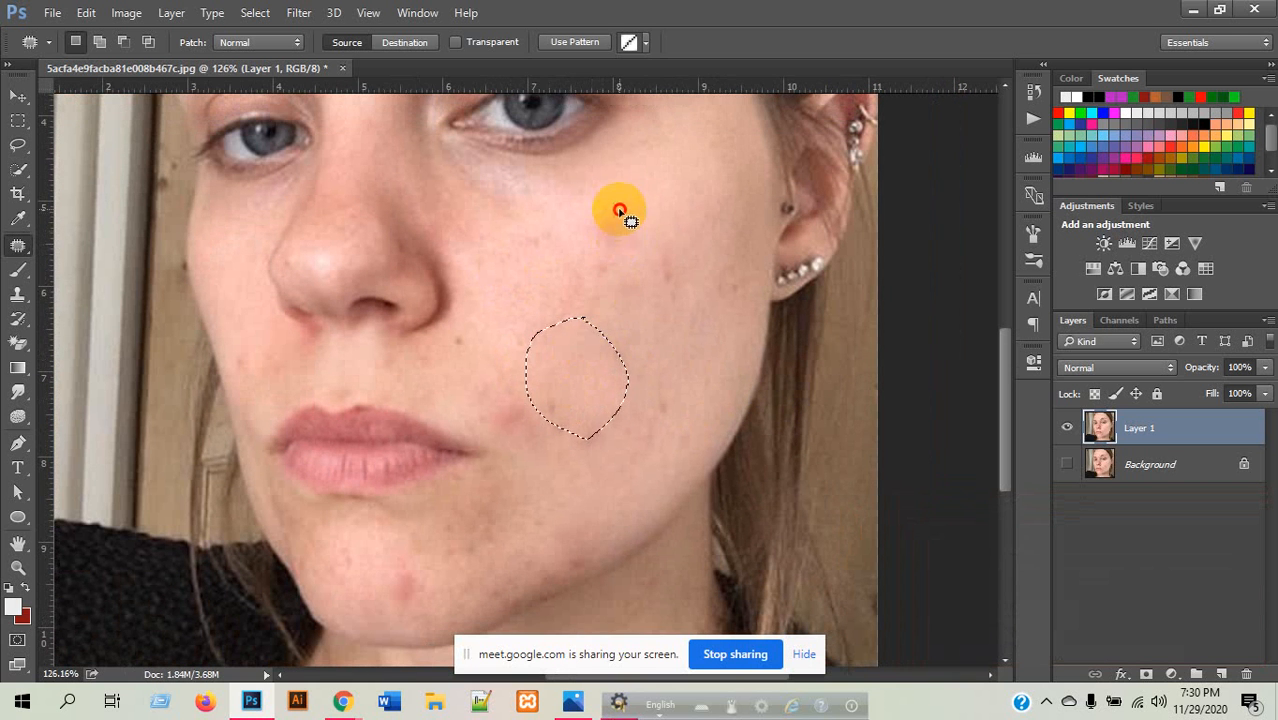
mouse_move(618, 211)
left_mouse_down()
mouse_move(619, 298)
mouse_move(648, 282)
mouse_move(648, 217)
mouse_move(613, 209)
mouse_move(670, 265)
mouse_move(634, 251)
mouse_move(644, 256)
mouse_move(659, 226)
mouse_move(677, 241)
mouse_move(676, 203)
left_mouse_up()
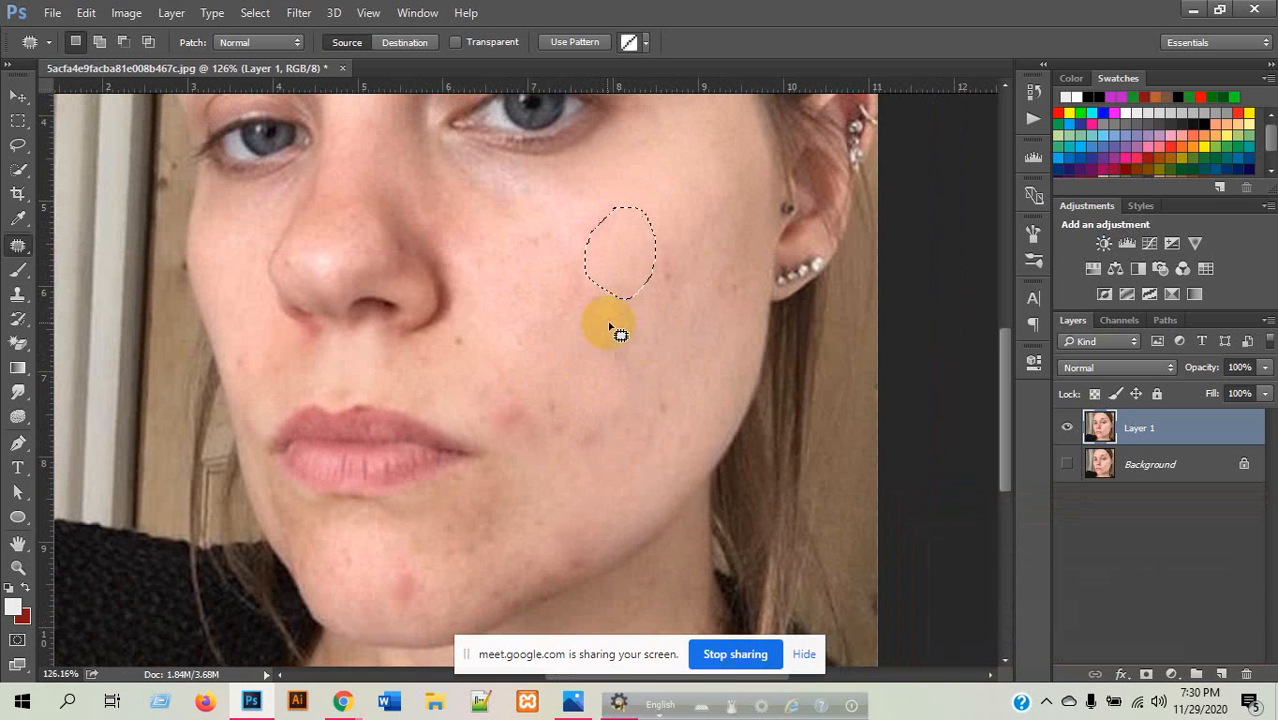
left_click(17, 120)
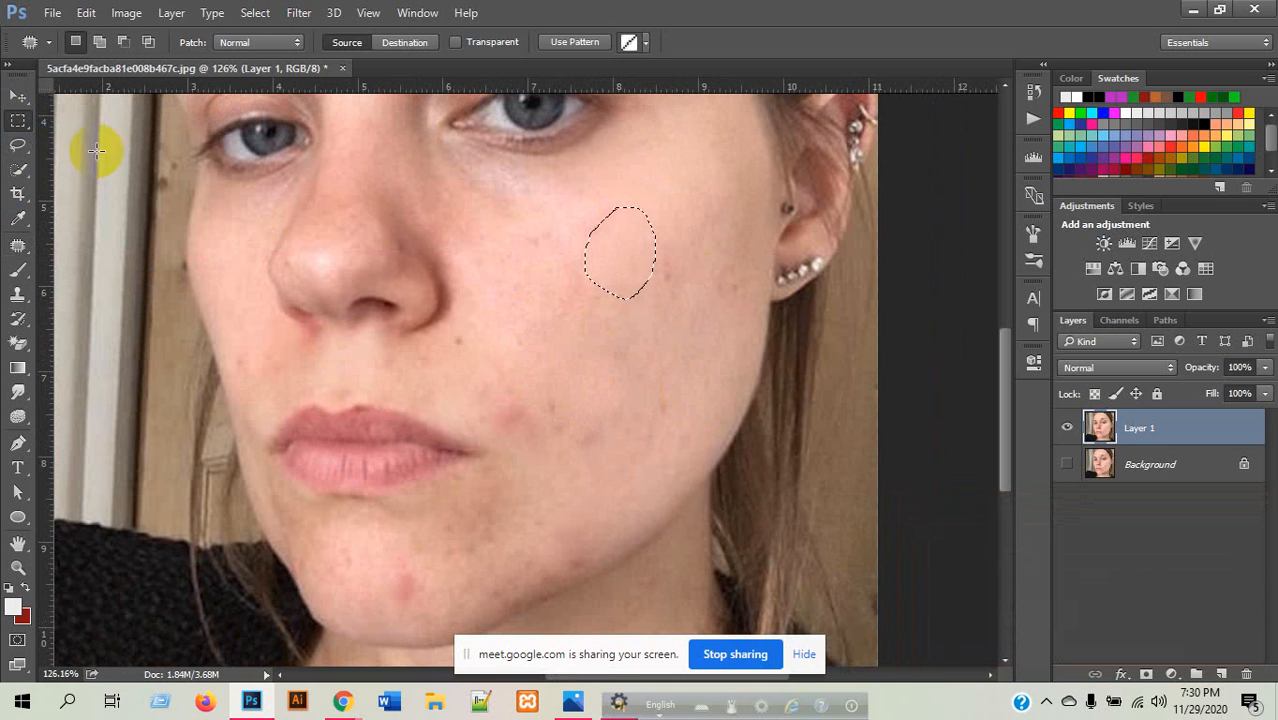
left_click(205, 205)
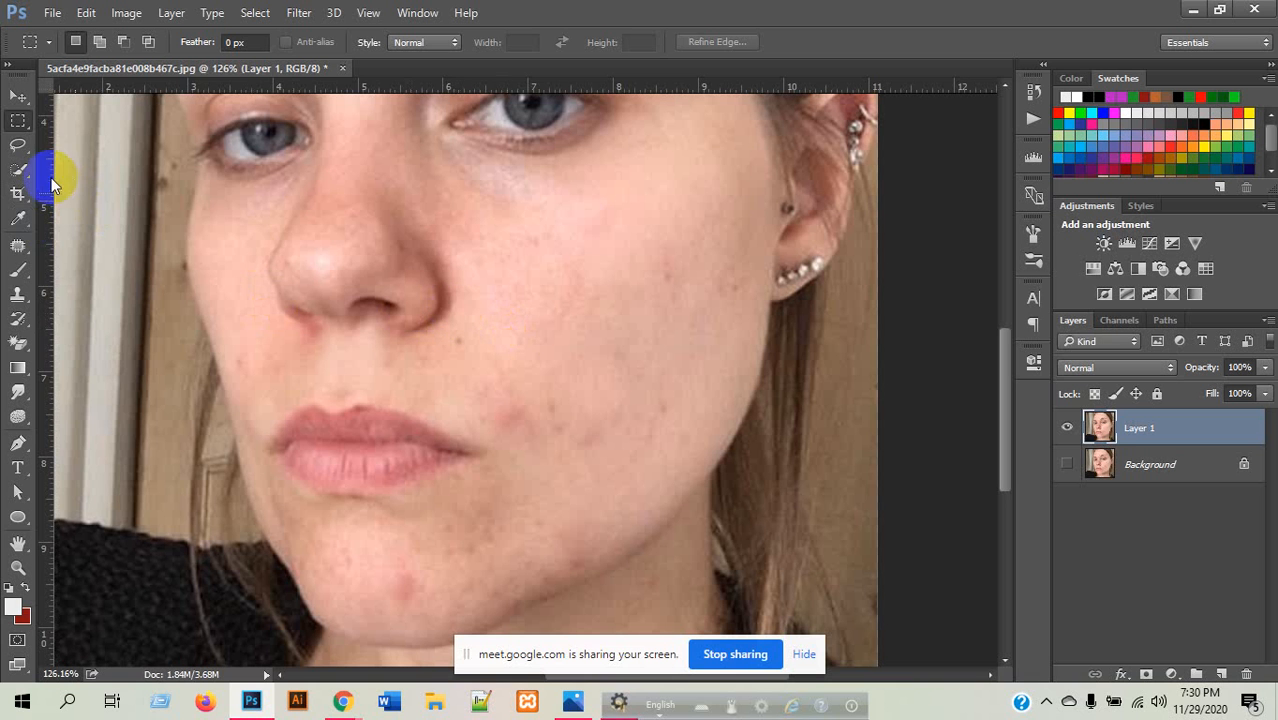
- Outline the whole nose with the Patch Tool and replace it with skin from the cheek
left_click(22, 246)
mouse_move(400, 188)
left_mouse_down()
mouse_move(362, 185)
mouse_move(250, 207)
mouse_move(332, 341)
mouse_move(406, 345)
mouse_move(445, 244)
mouse_move(398, 189)
left_mouse_up()
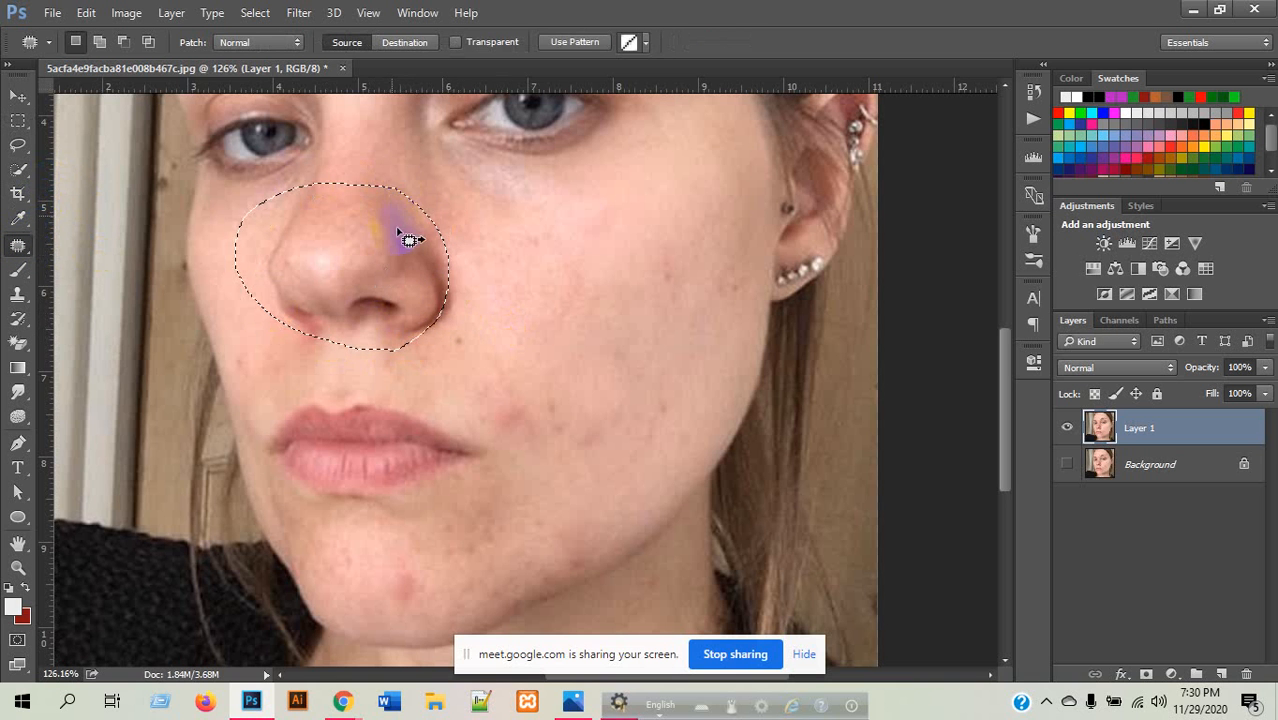
left_click_drag(408, 240, 662, 278)
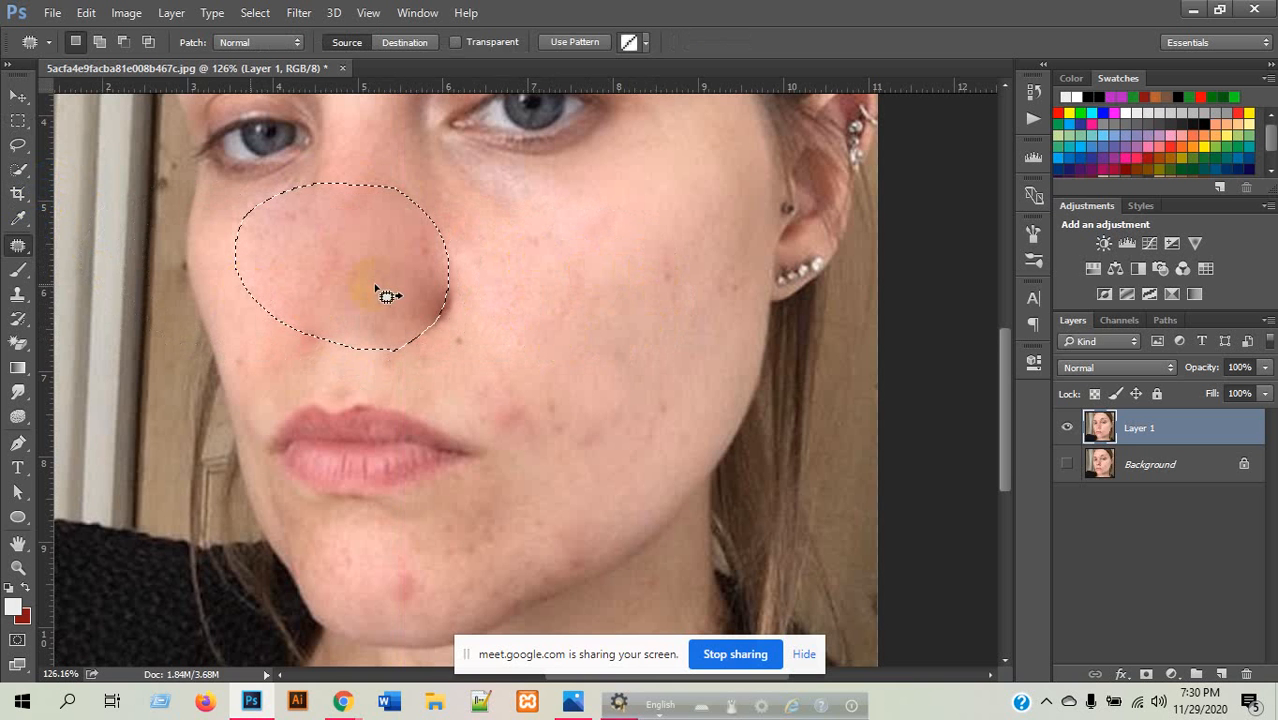
- Outline the lips with the Patch Tool, cover them with cheek skin, and clear the selection
mouse_move(460, 385)
left_mouse_down()
mouse_move(325, 382)
mouse_move(275, 401)
mouse_move(258, 451)
mouse_move(284, 502)
mouse_move(425, 520)
mouse_move(484, 474)
mouse_move(482, 396)
mouse_move(448, 384)
left_mouse_up()
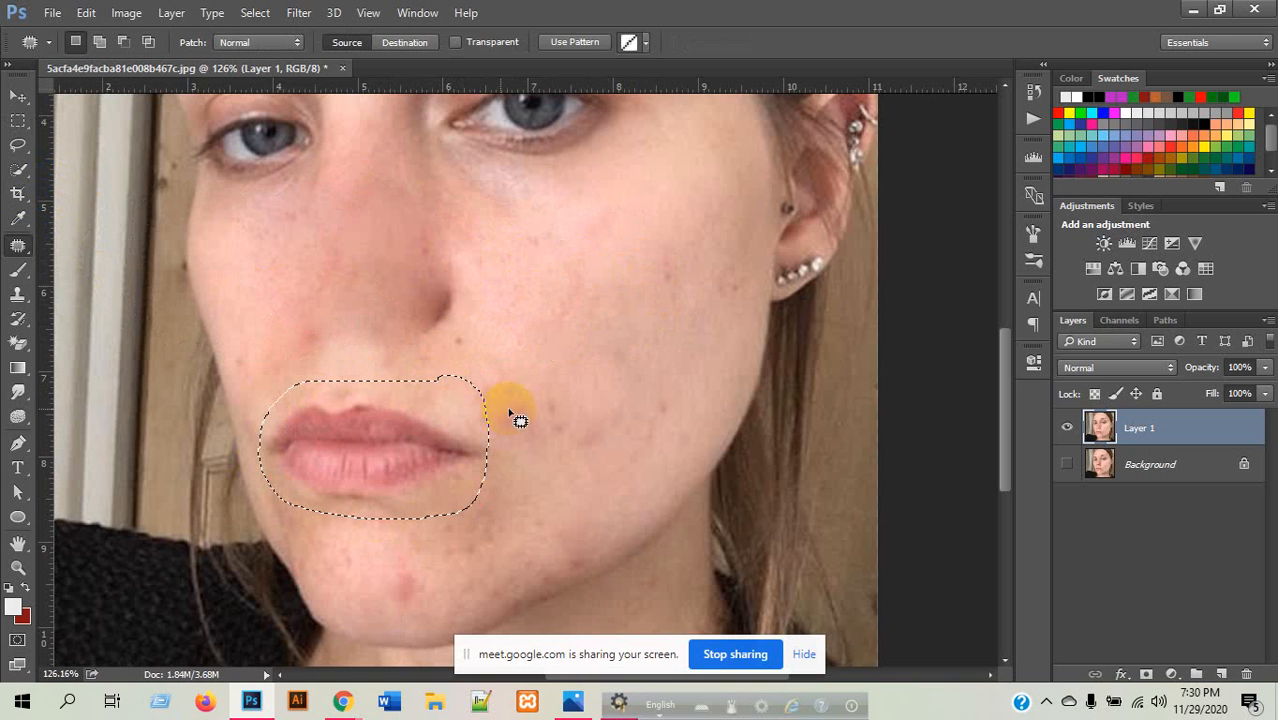
left_click_drag(516, 420, 665, 331)
left_click(567, 283)
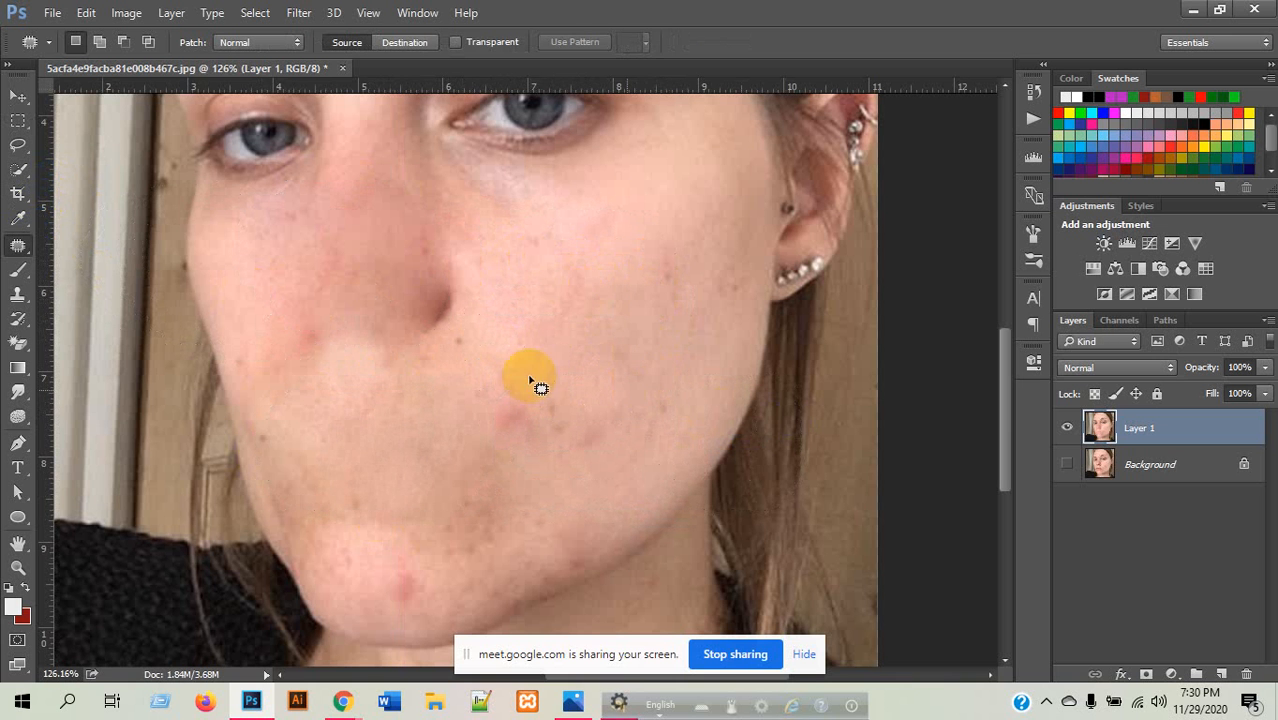
- Undo the patches over the lips and the nose
scroll(485, 342, "down", 3)
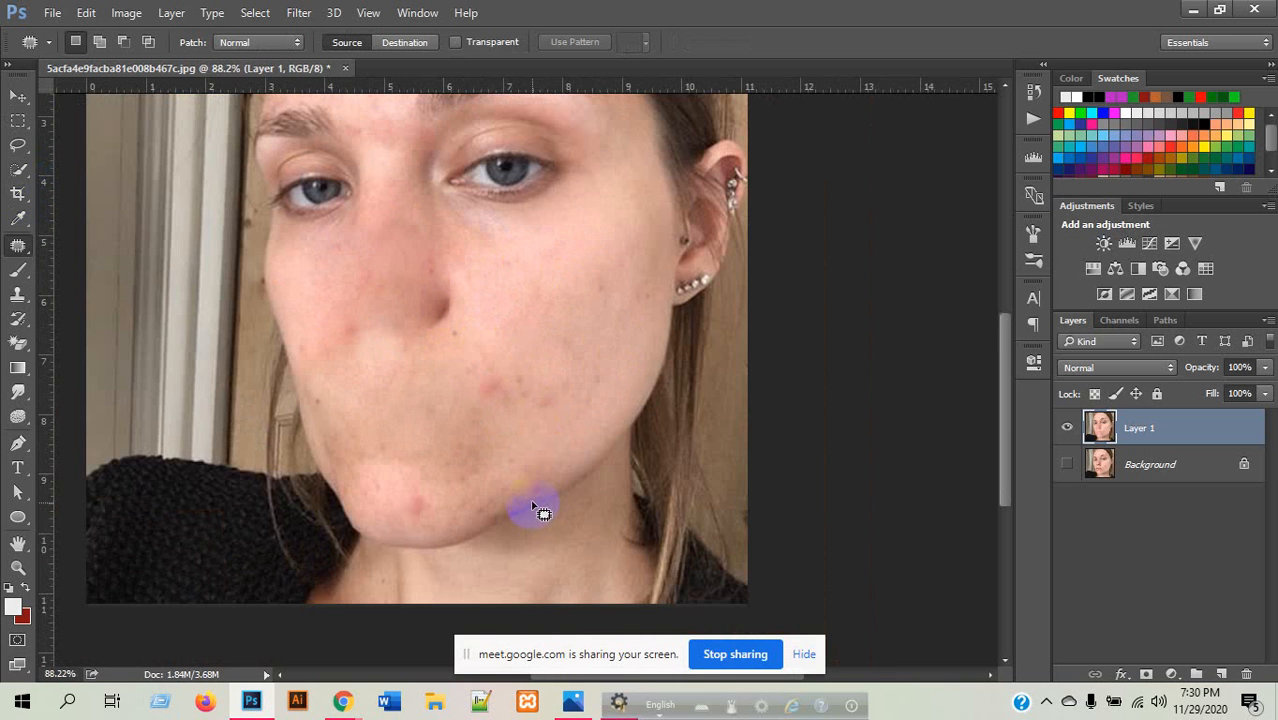
key("ctrl+z")
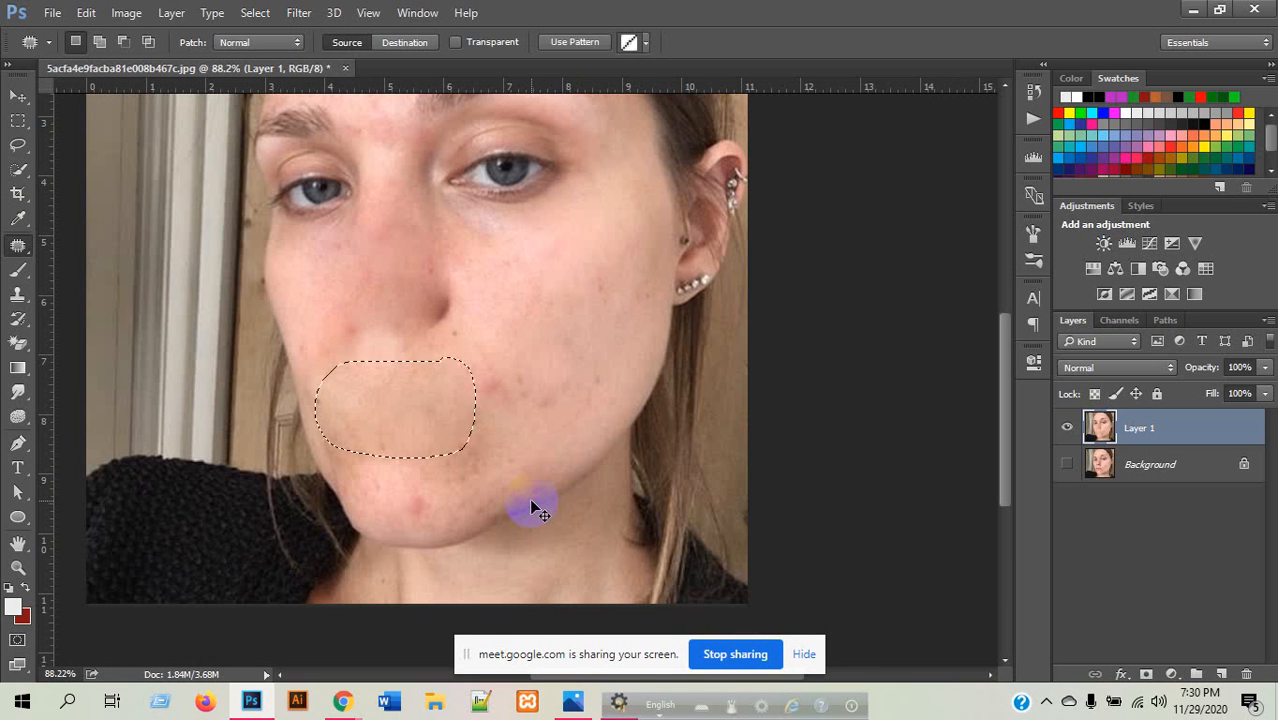
key("ctrl+d")
key("ctrl+z")
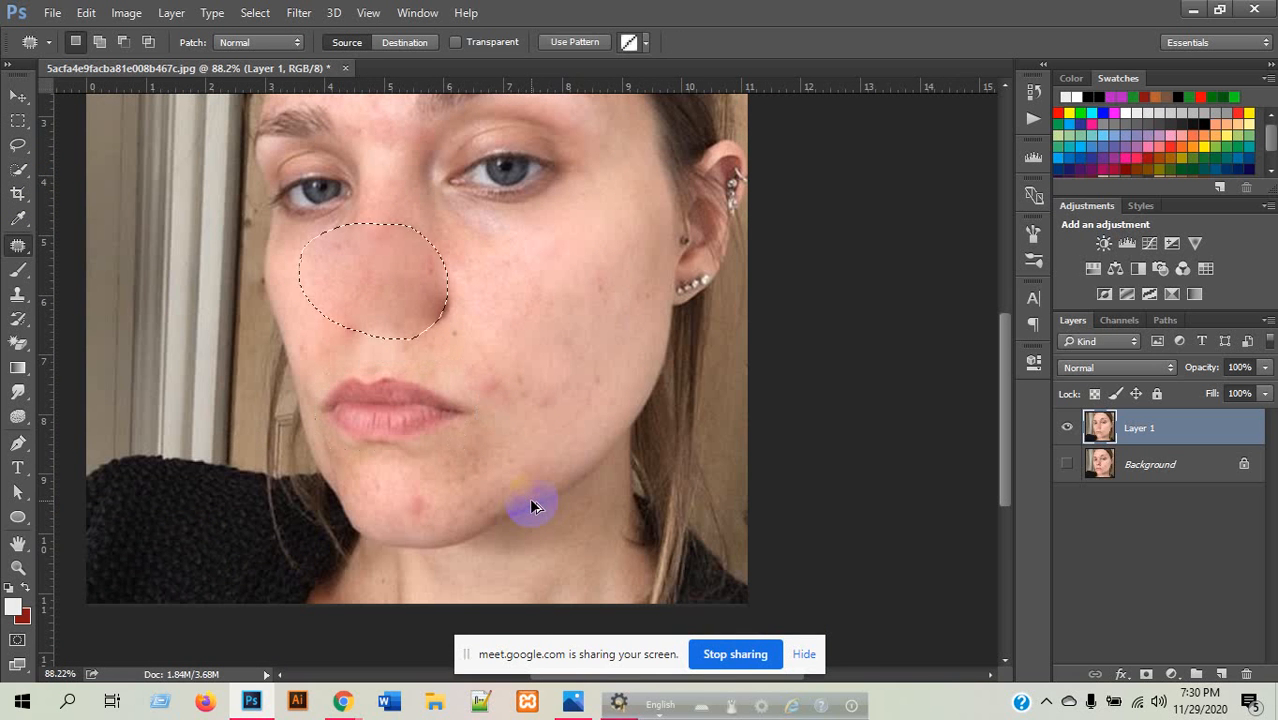
key("ctrl+alt+z")
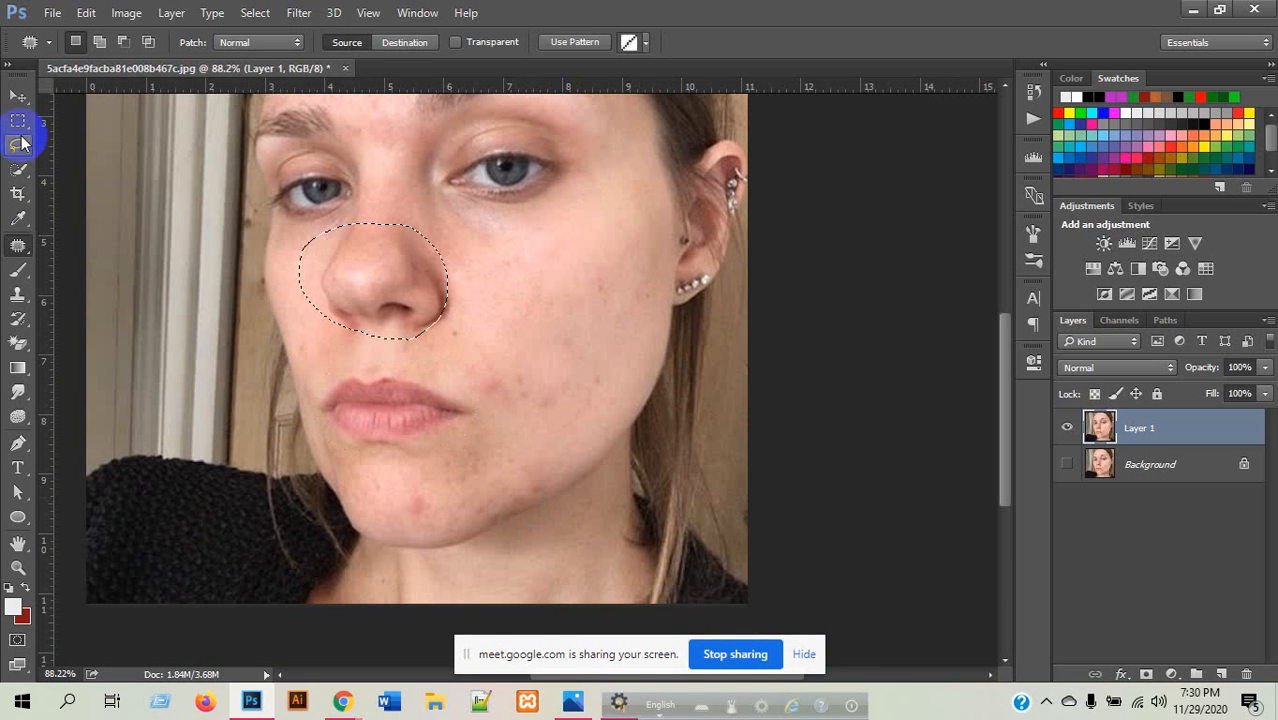
- Clear the selection around the nose and deselect the retouched layer using the Move Tool
left_click(18, 121)
left_click(128, 172)
left_click(18, 96)
scroll(680, 405, "down", 2)
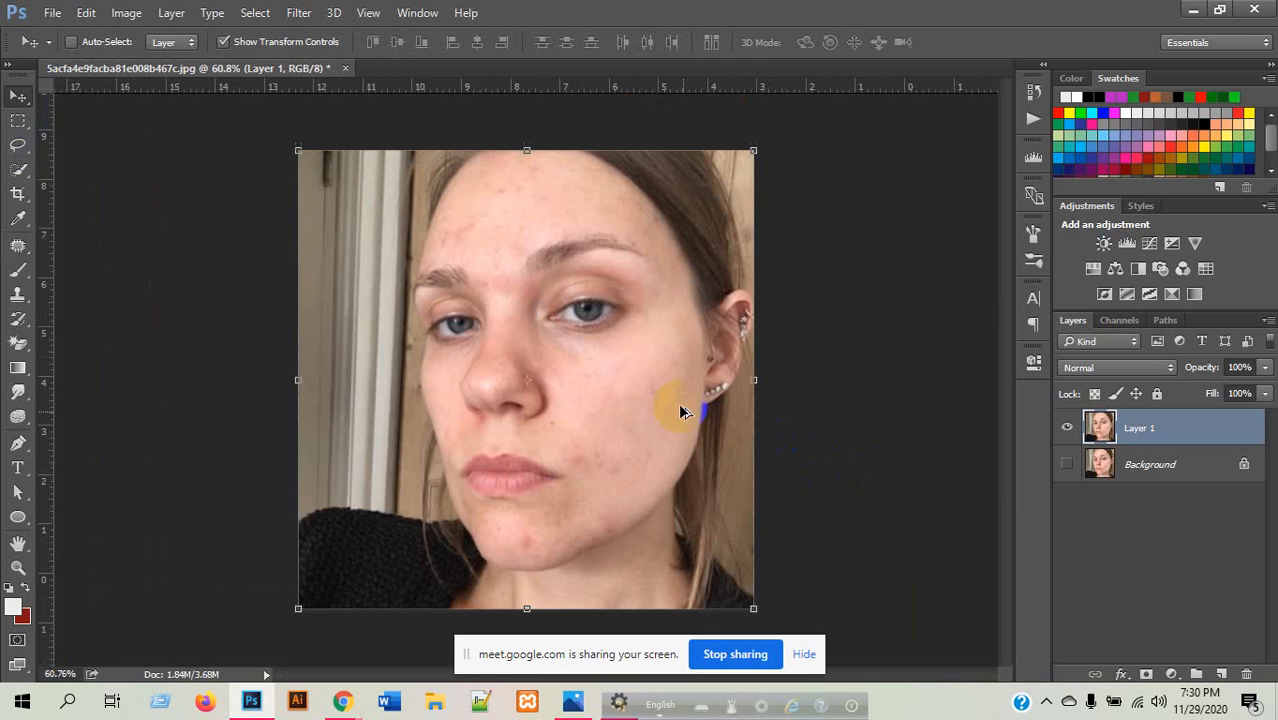
left_click(845, 467)
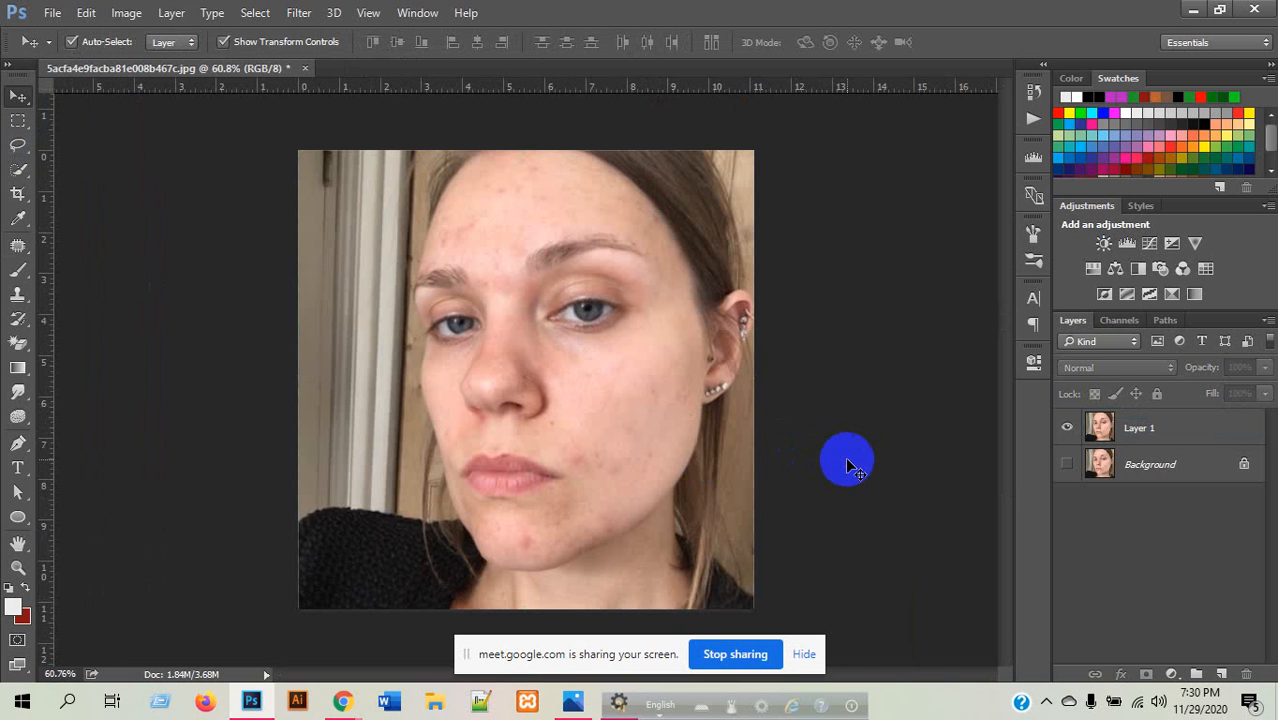
- Check the ongoing Google Meet call in Chrome and return to Photoshop
mouse_move(342, 703)
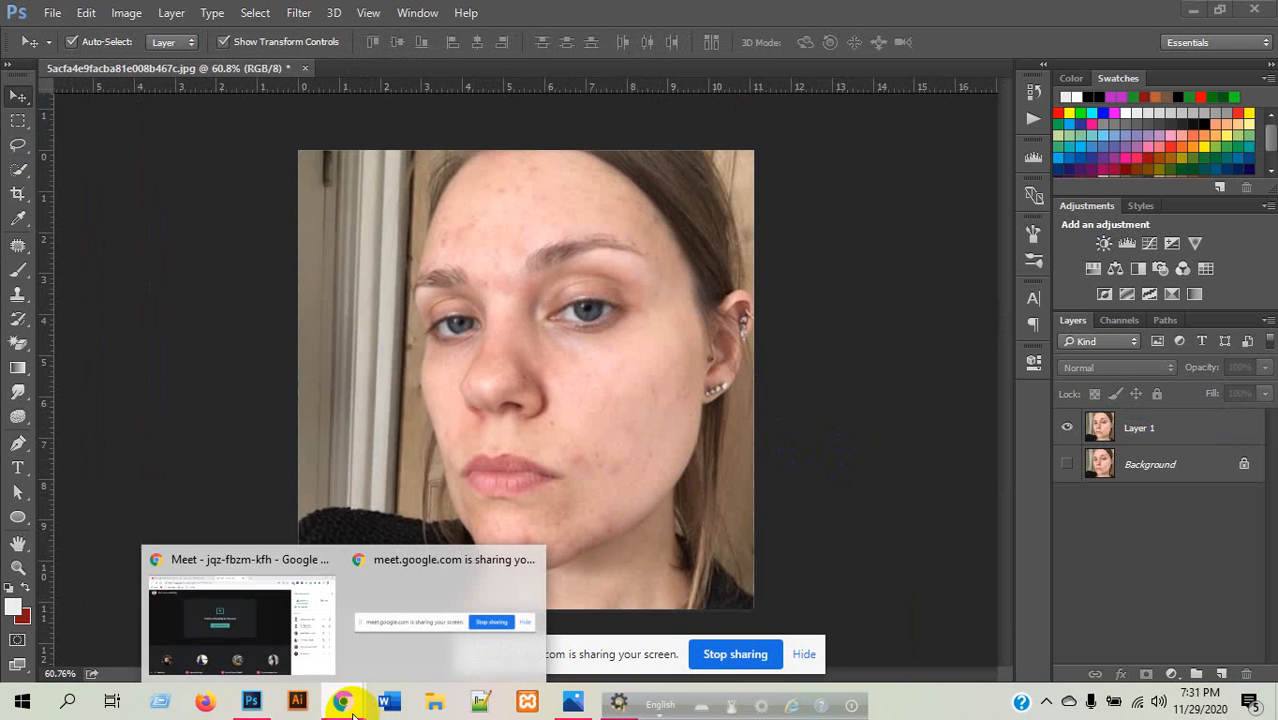
left_click(228, 617)
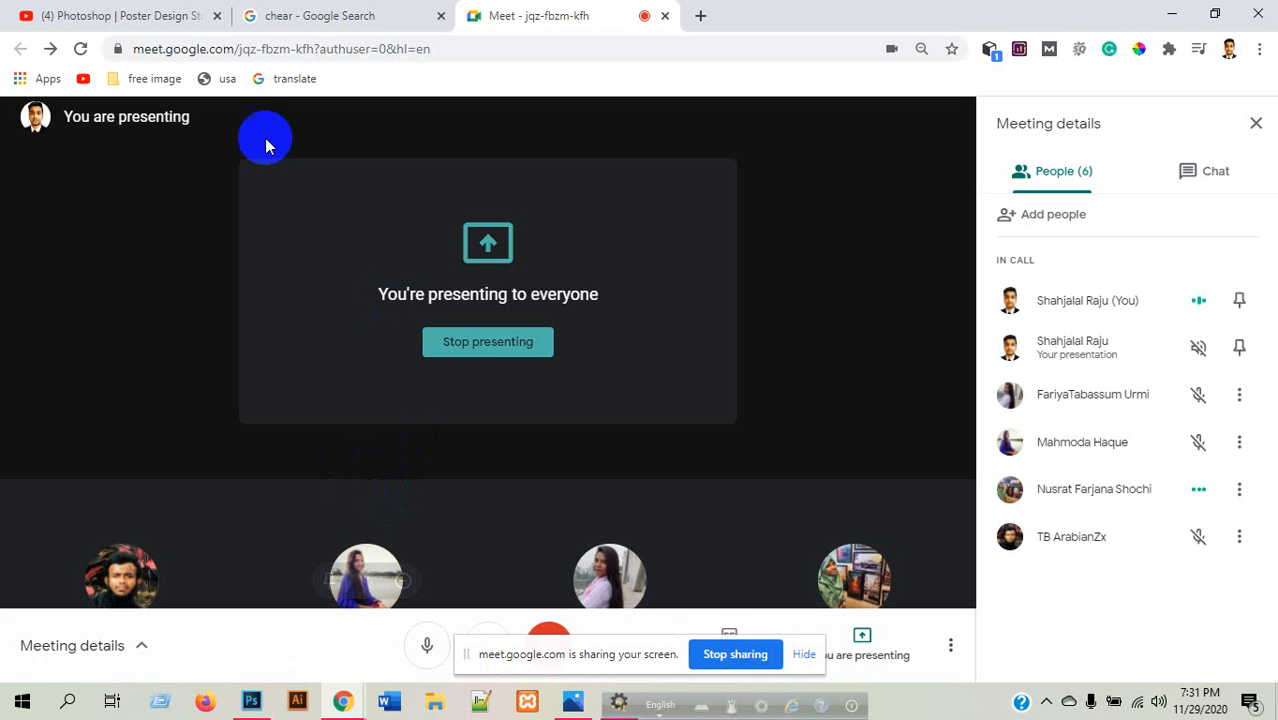
left_click(251, 701)
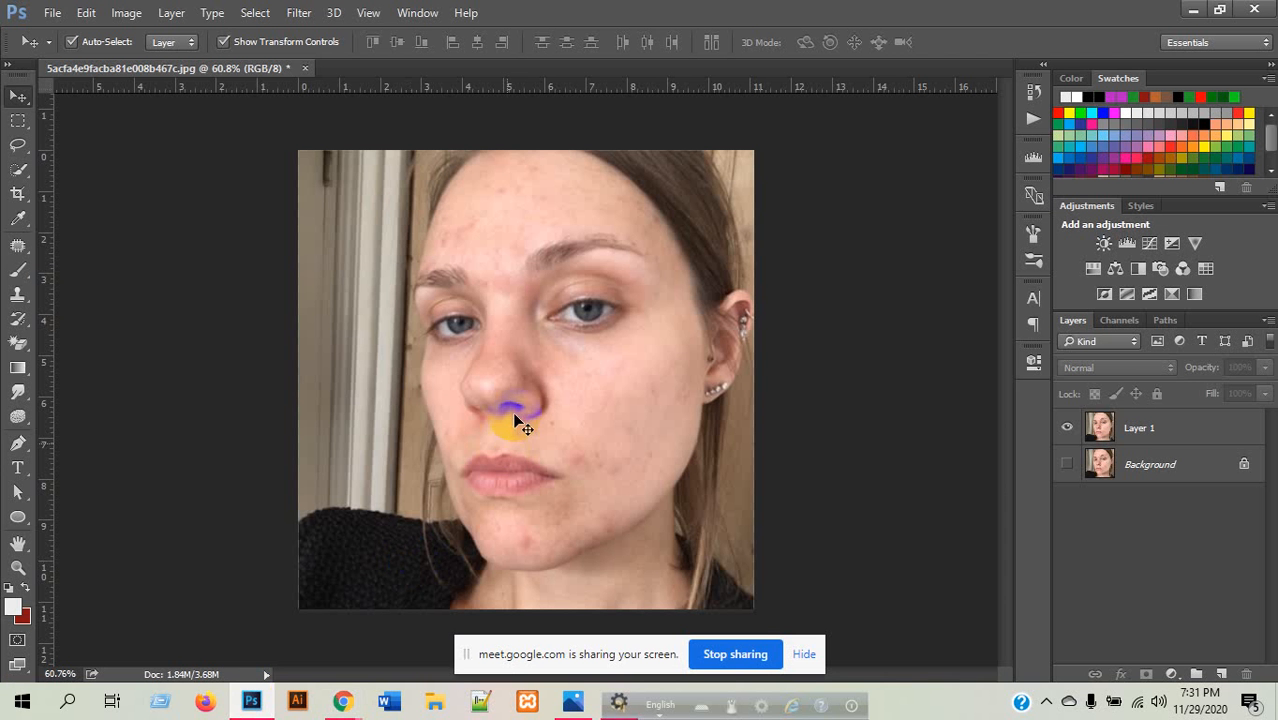
- Close the portrait document without saving its changes
left_click(306, 69)
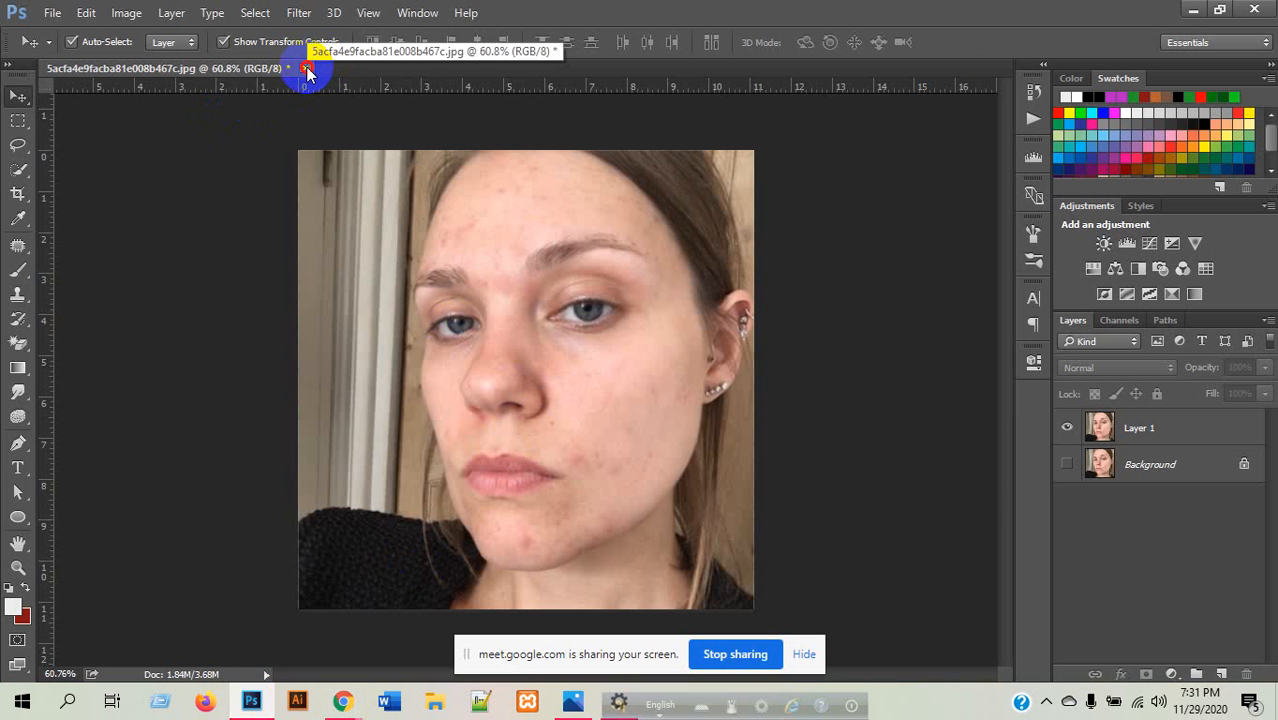
left_click(597, 274)
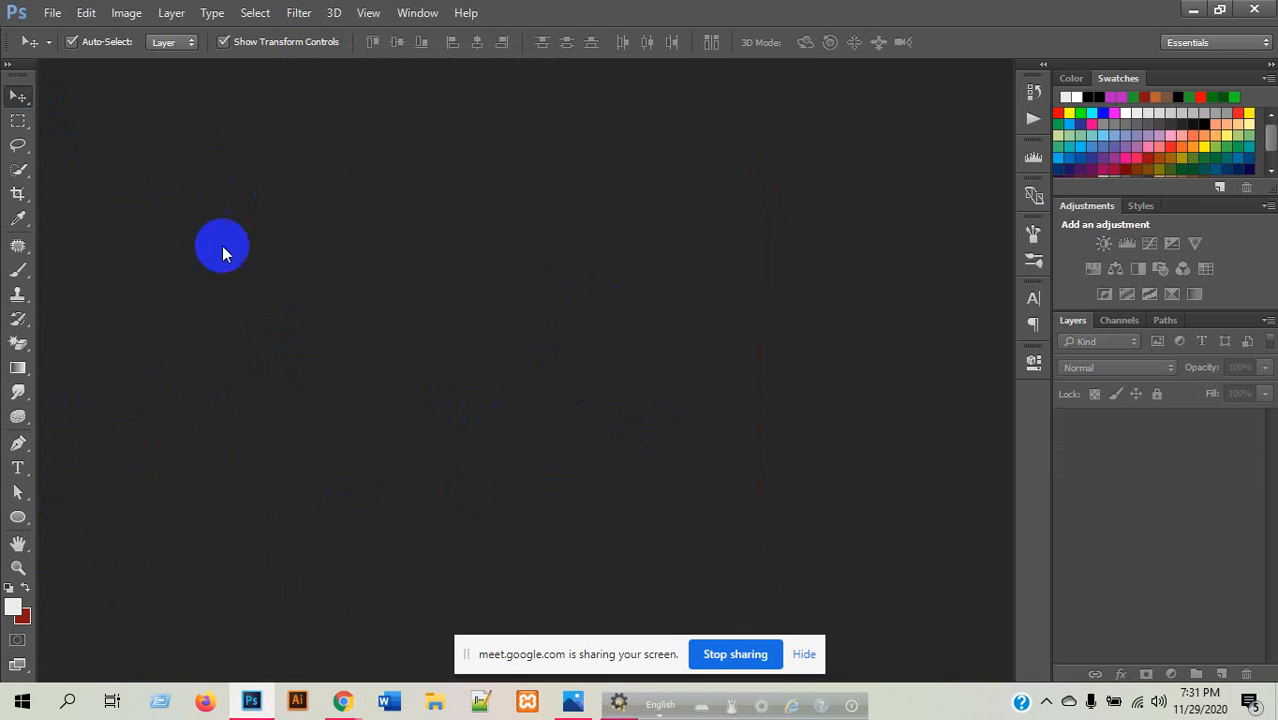
- Open the chair, bag and two portrait images from the Downloads folder together and bring the chair image to the front
left_click(52, 12)
left_click(71, 52)
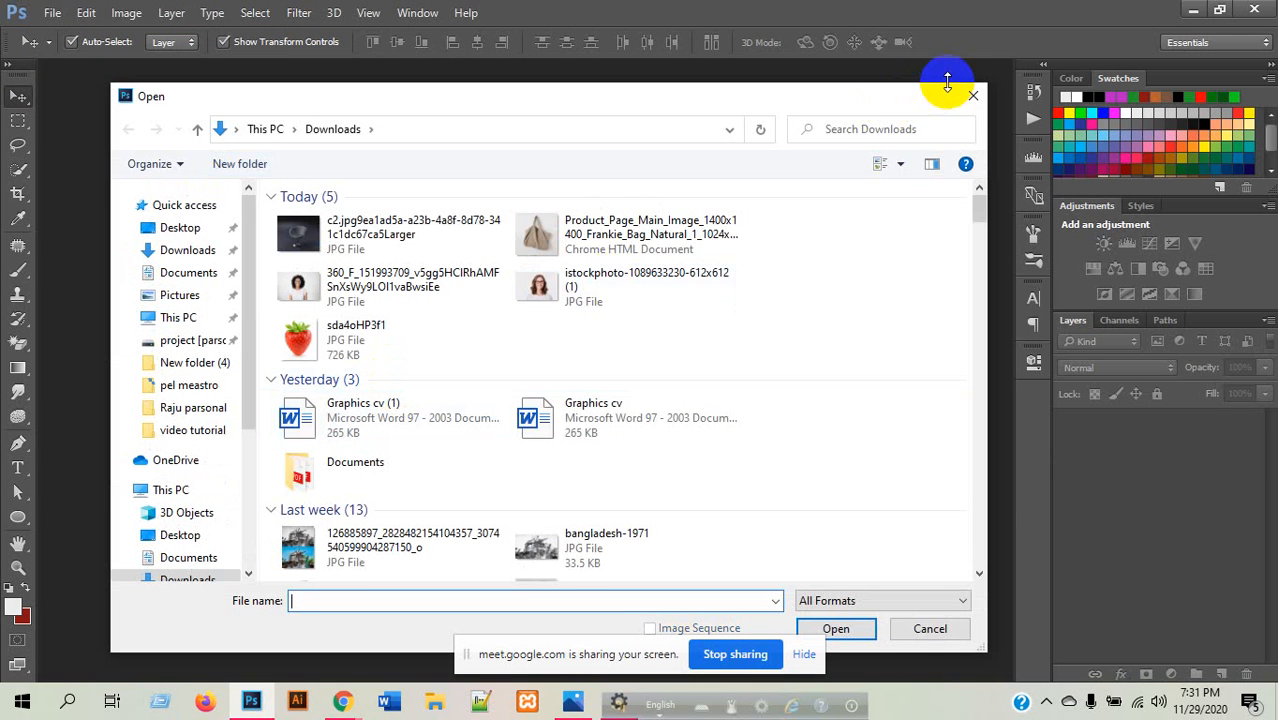
left_click_drag(836, 97, 836, 61)
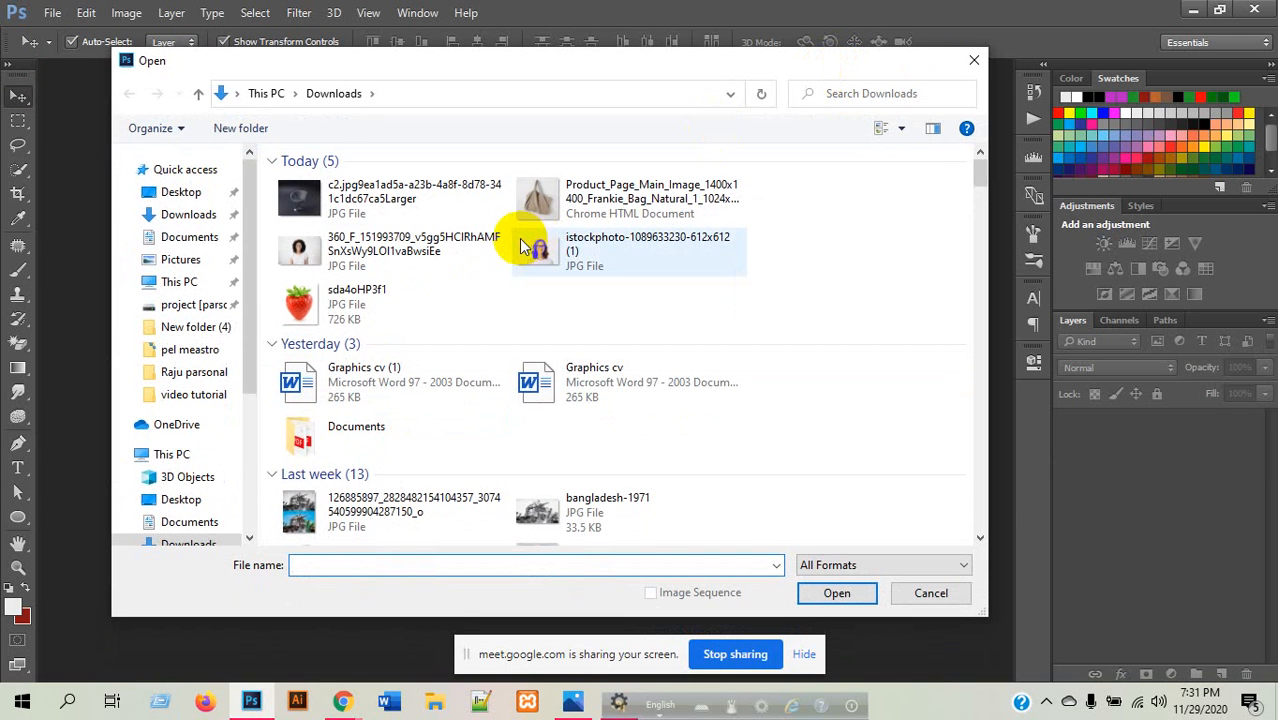
left_click(287, 197)
left_click(536, 212)
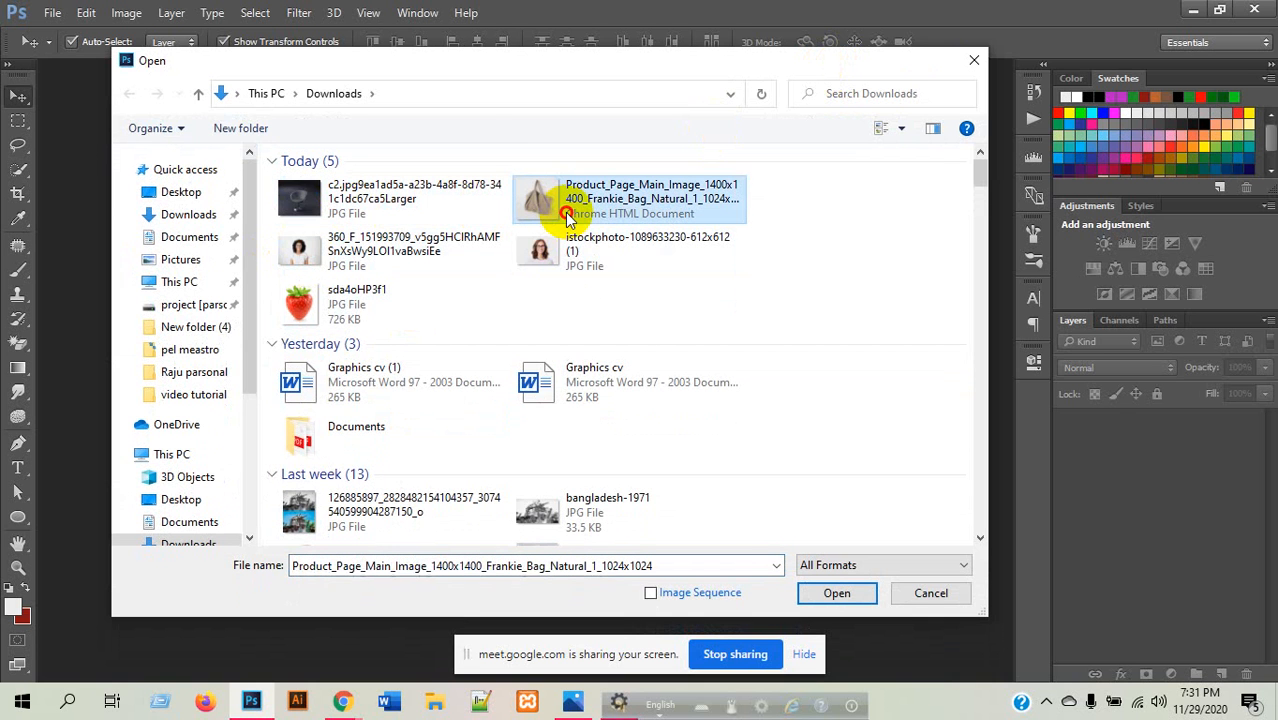
left_click(318, 207, "ctrl")
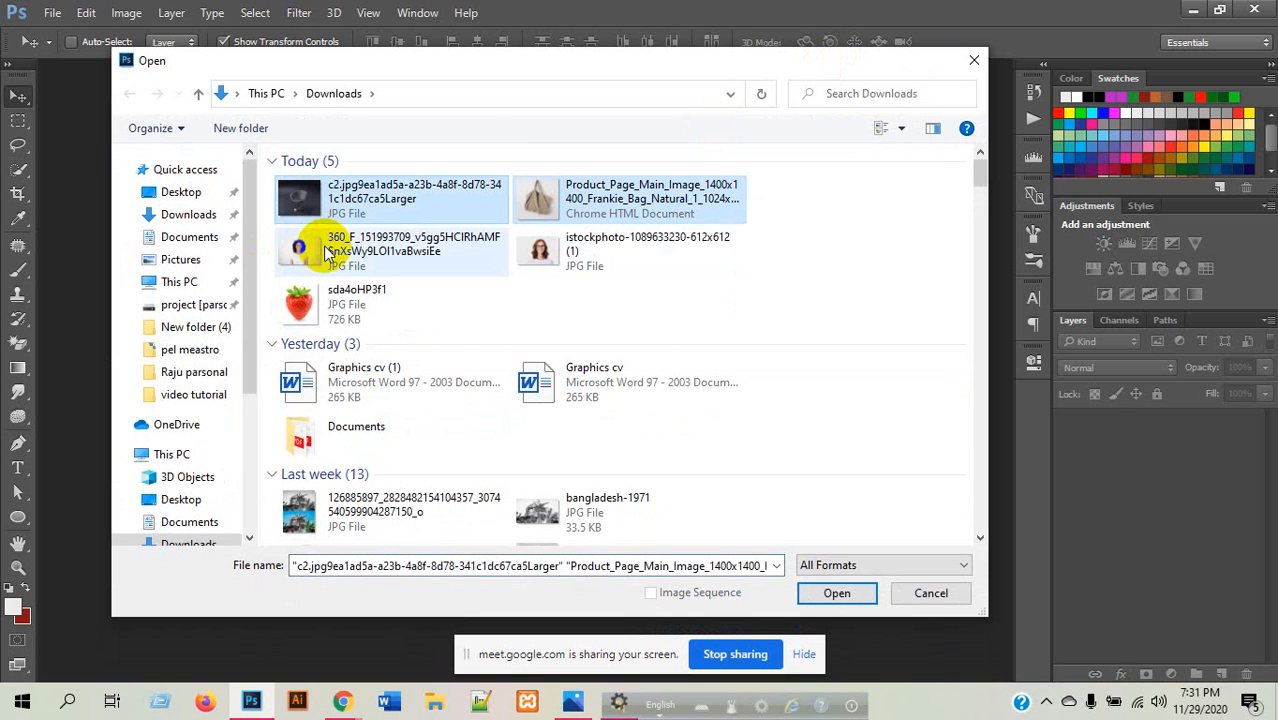
left_click(470, 258, "ctrl")
left_click(605, 262, "ctrl")
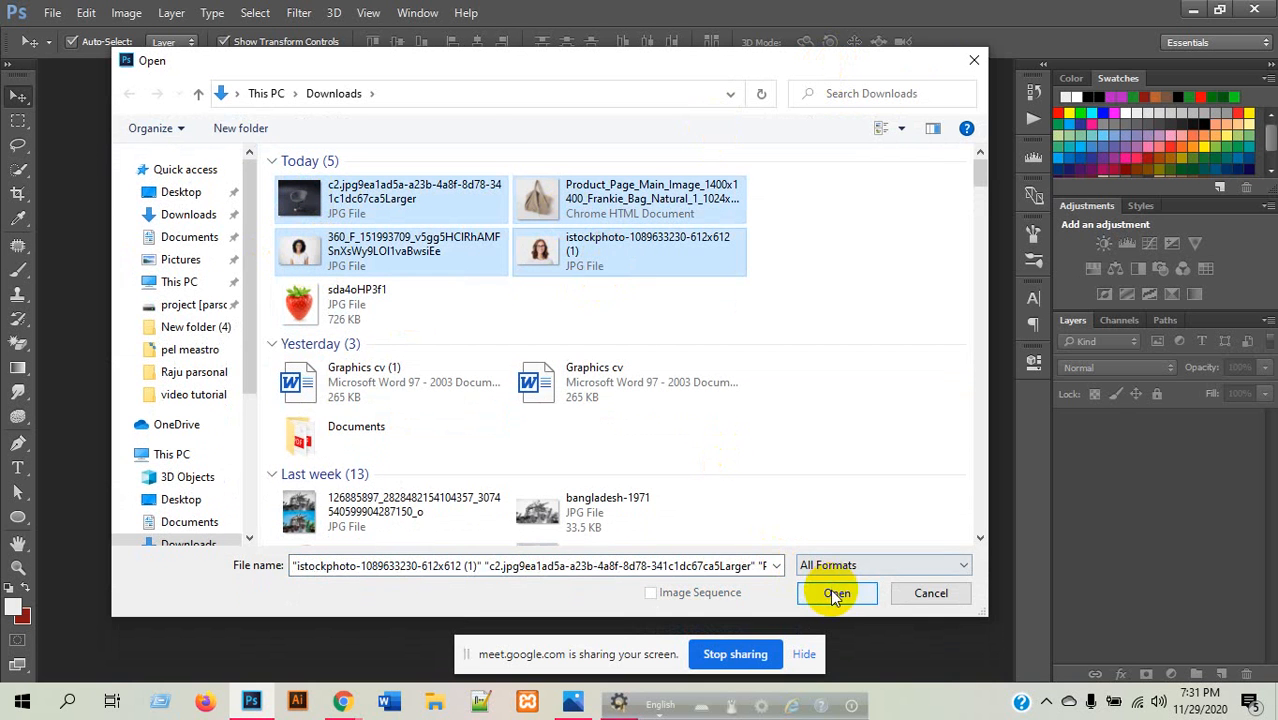
left_click(830, 590)
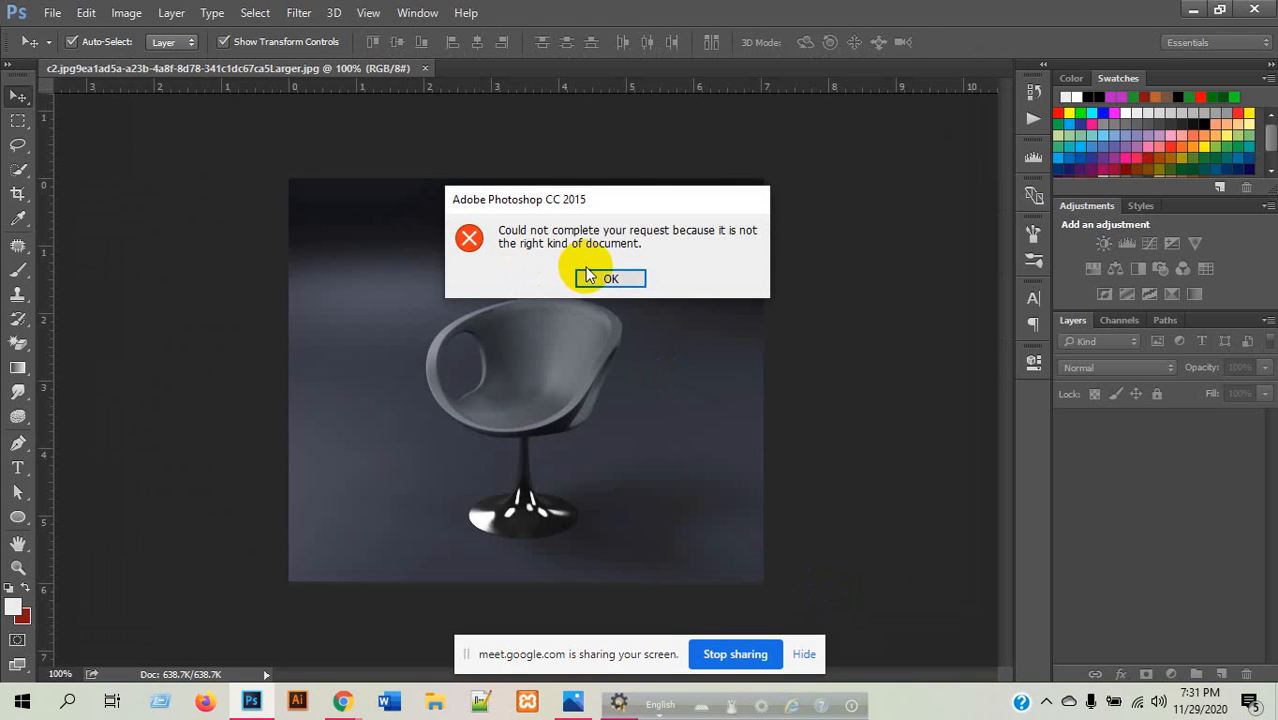
left_click(617, 277)
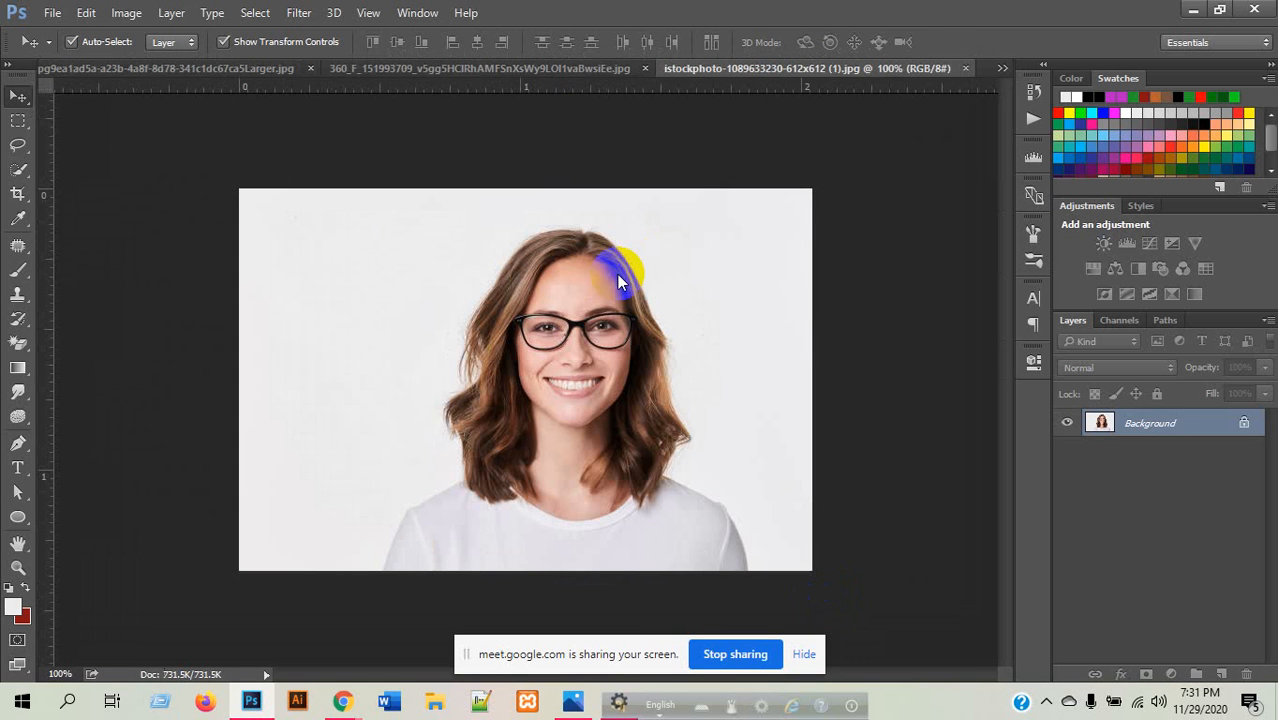
left_click(165, 70)
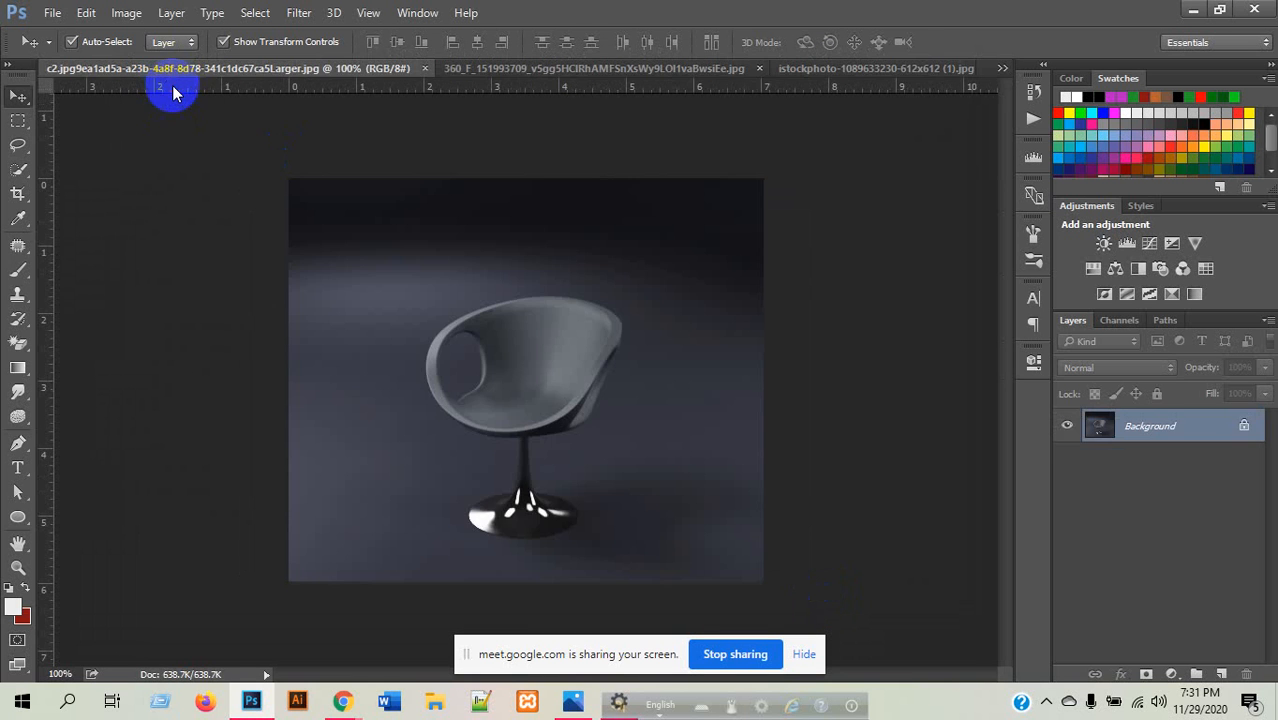
- Try to move the chair image's locked background, and duplicate it onto a new layer
left_click_drag(599, 397, 536, 334)
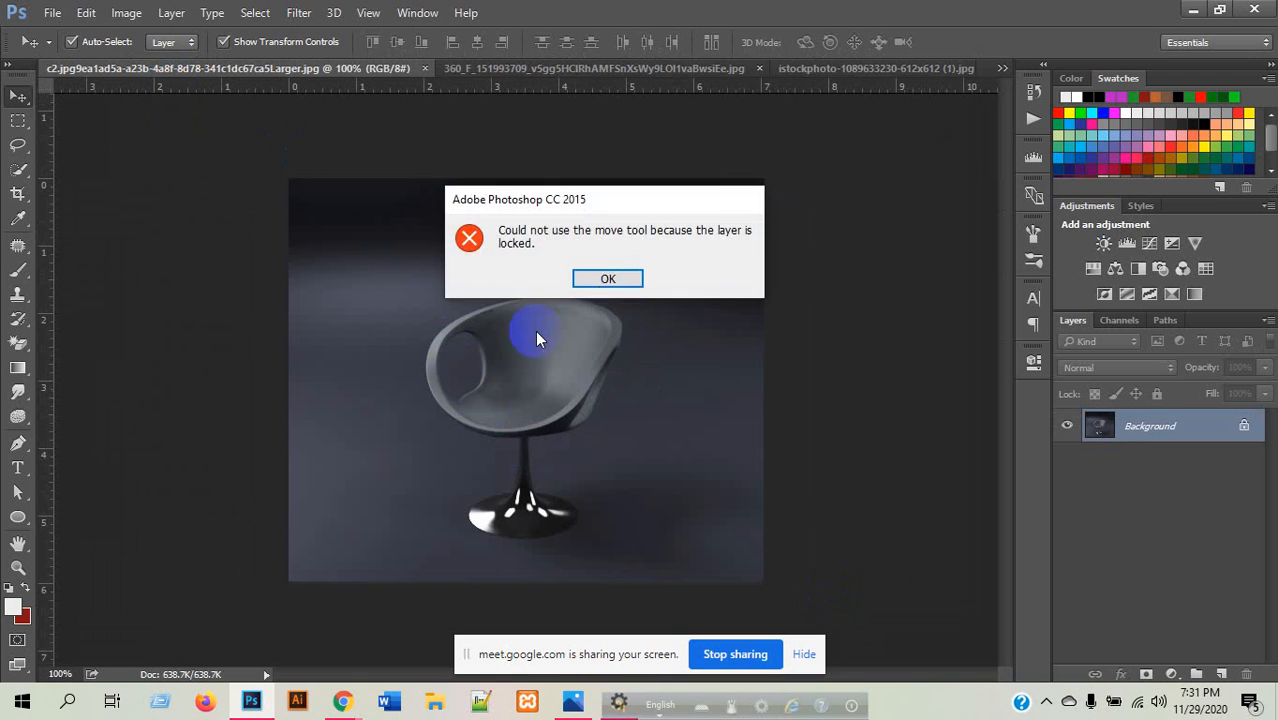
left_click(606, 281)
key("ctrl+j")
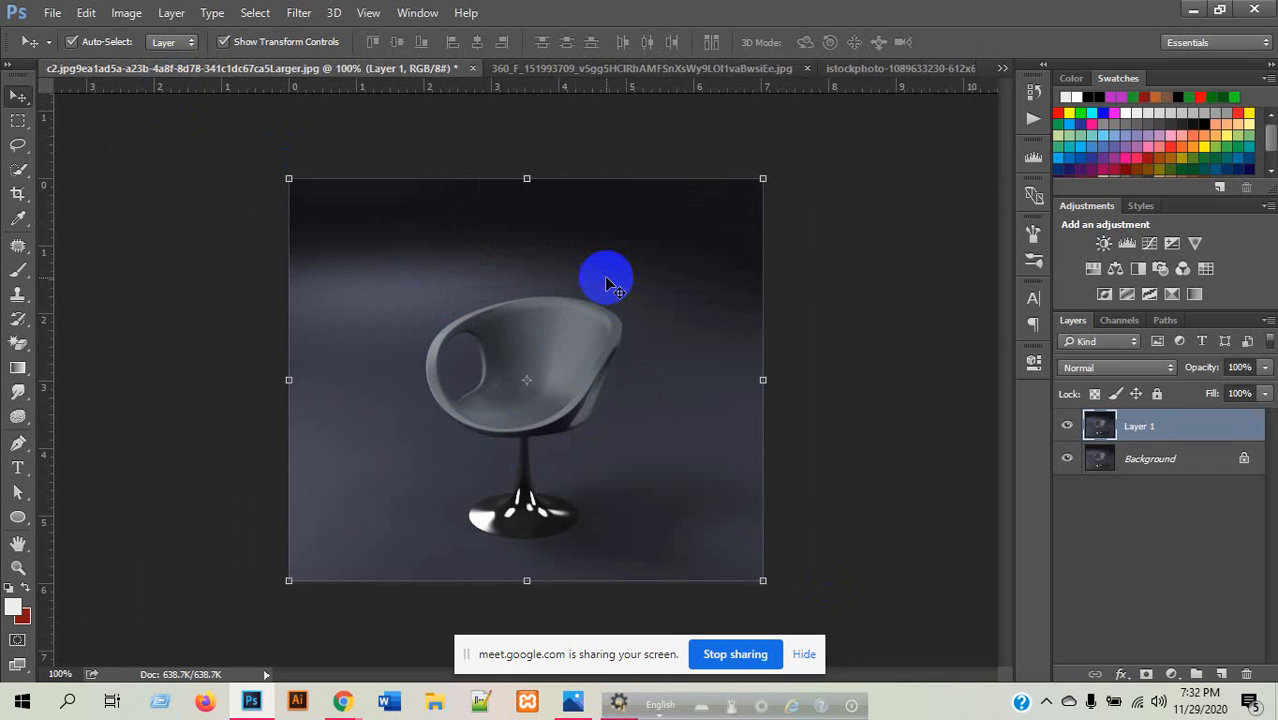
left_click(911, 424)
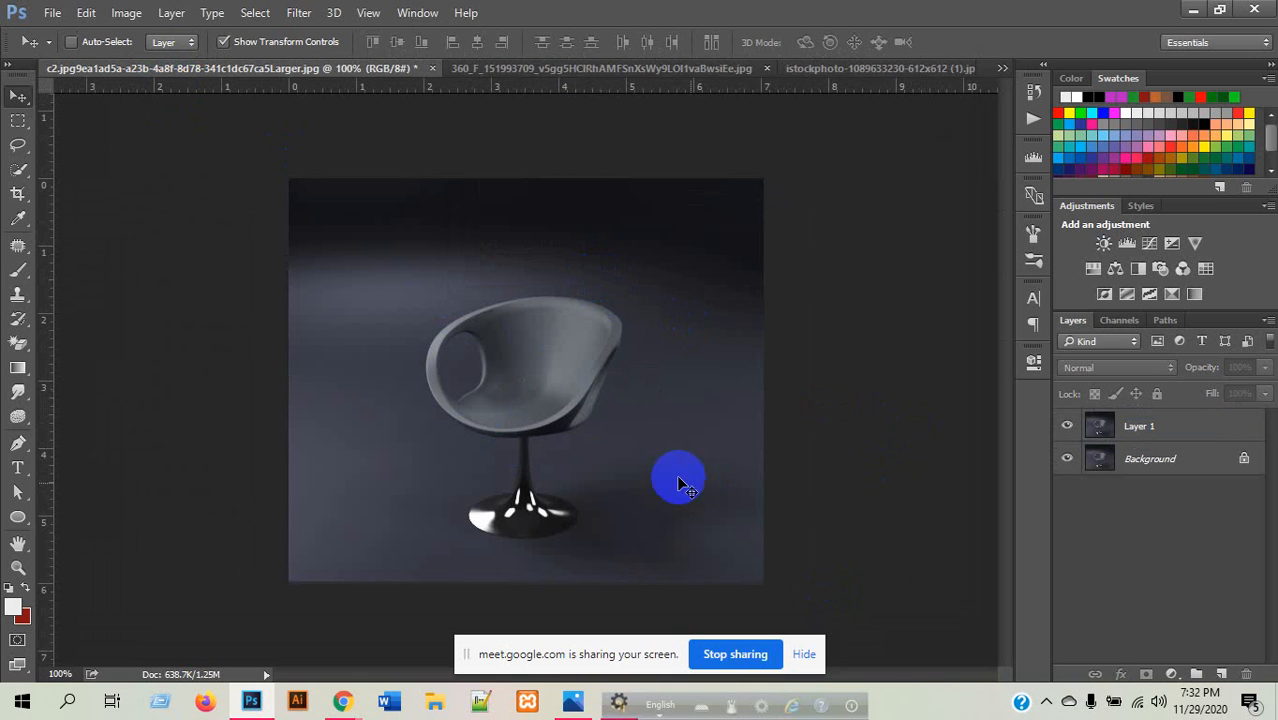
- Move the duplicated chair layer upward over the background, undo the move, and deselect the layer
scroll(515, 464, "up", 4)
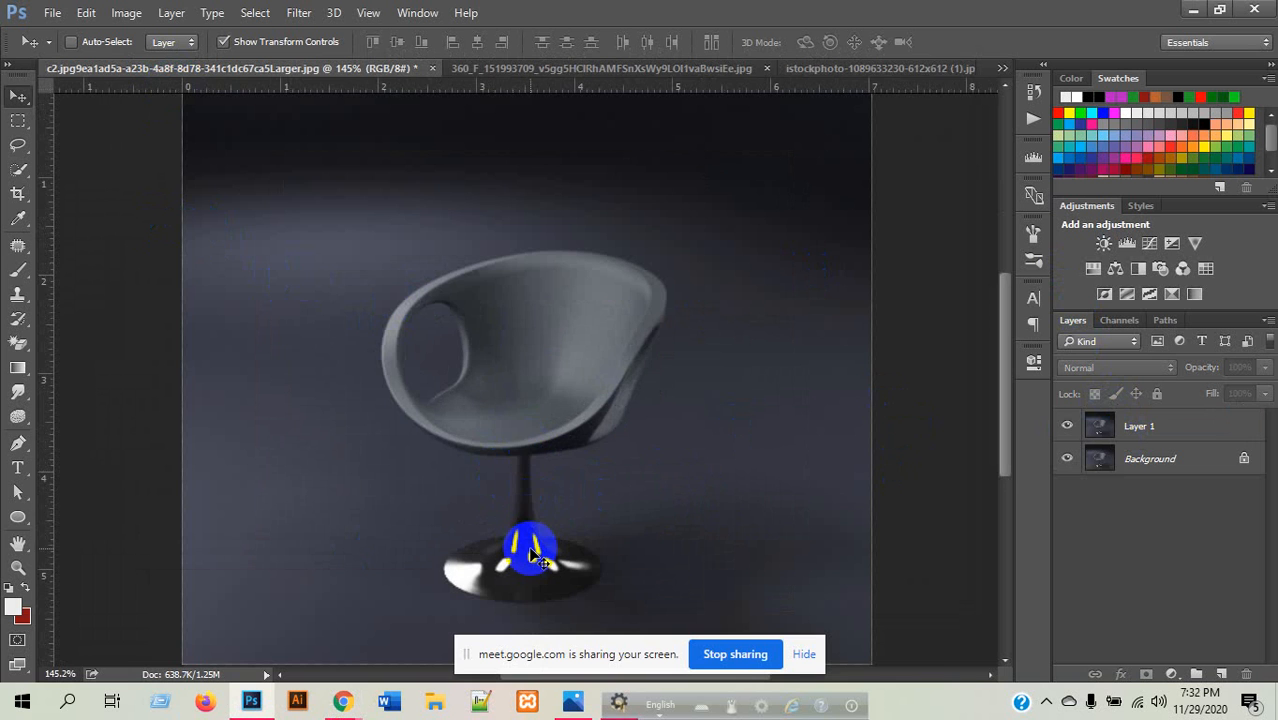
scroll(537, 558, "up", 2)
scroll(456, 214, "down", 1)
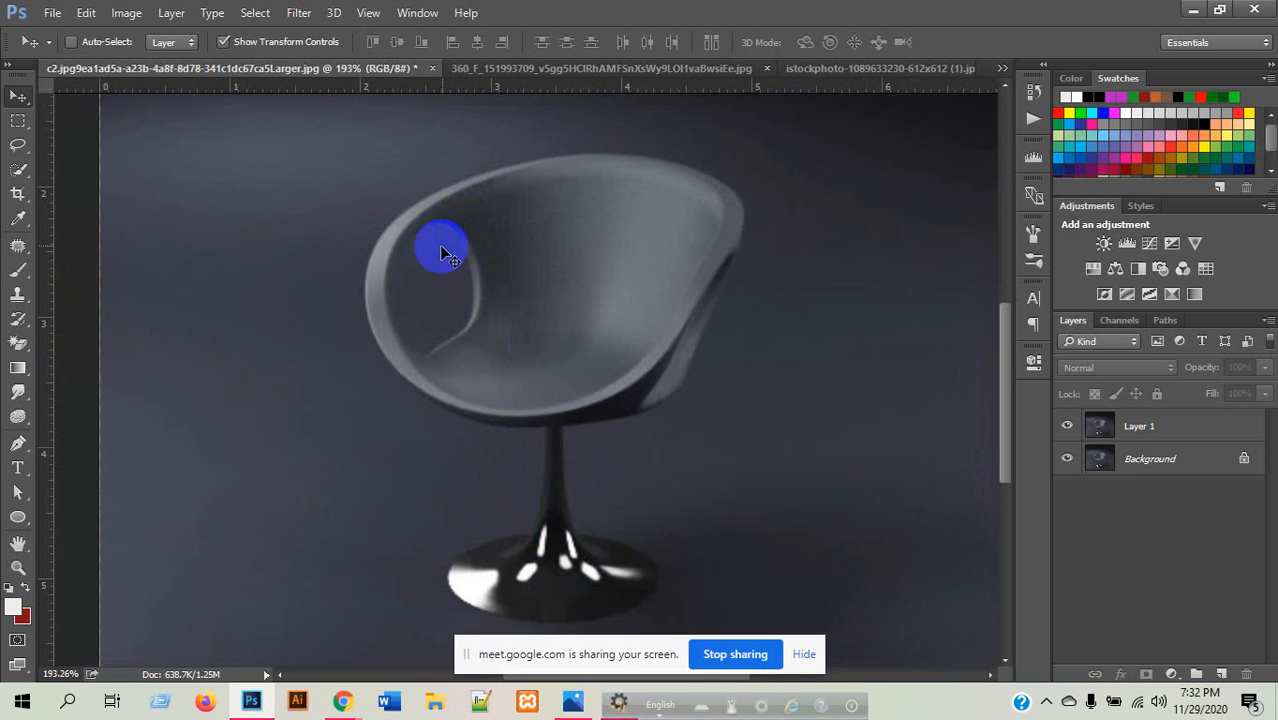
scroll(610, 410, "down", 2)
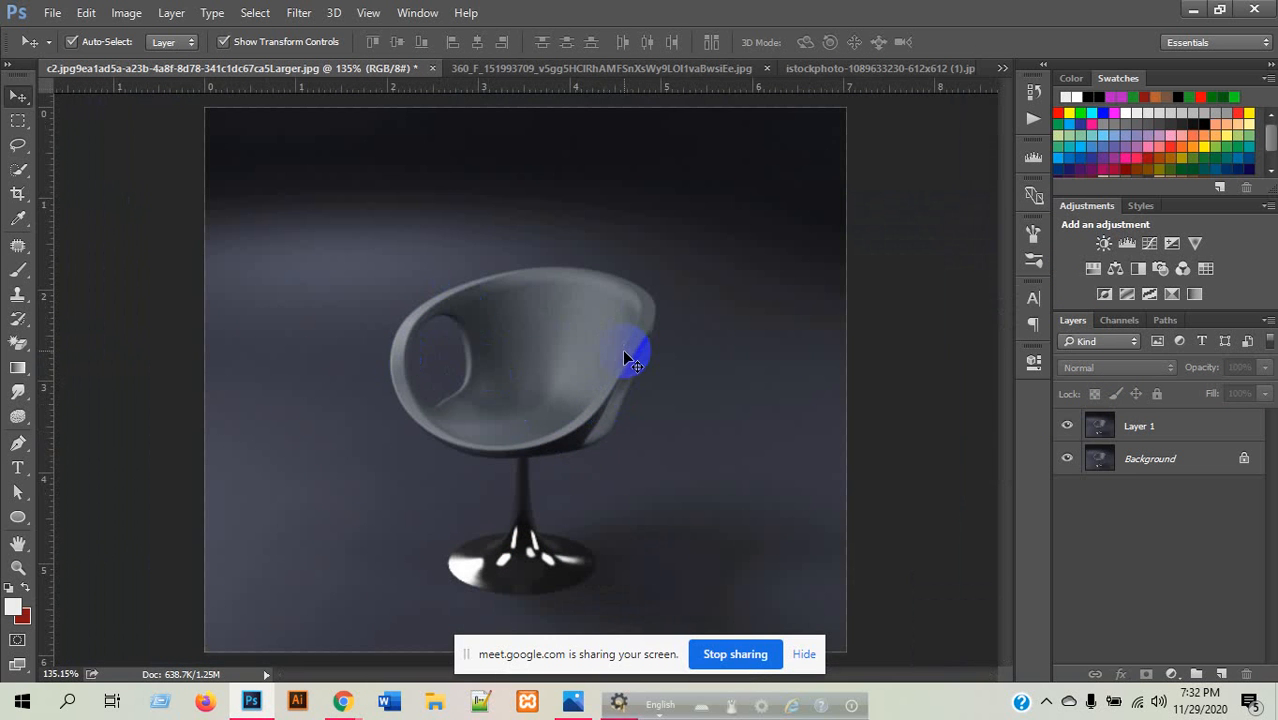
left_click_drag(672, 428, 741, 299)
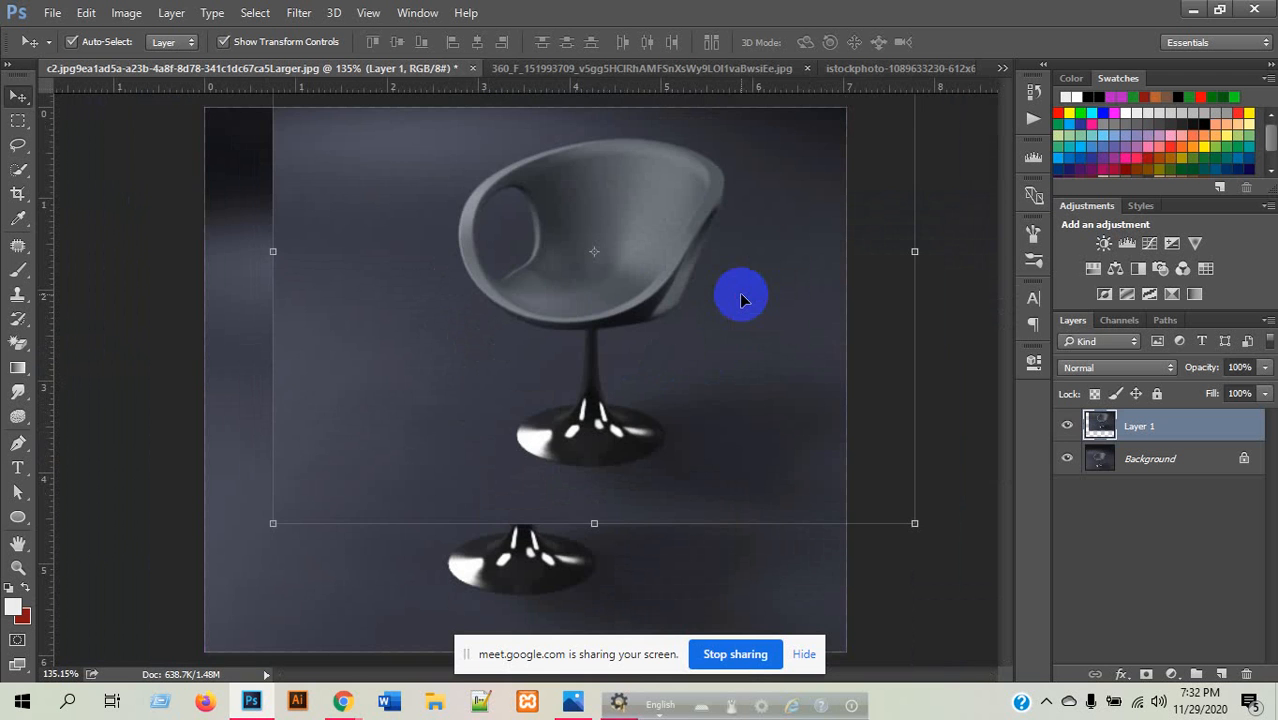
key("ctrl+z")
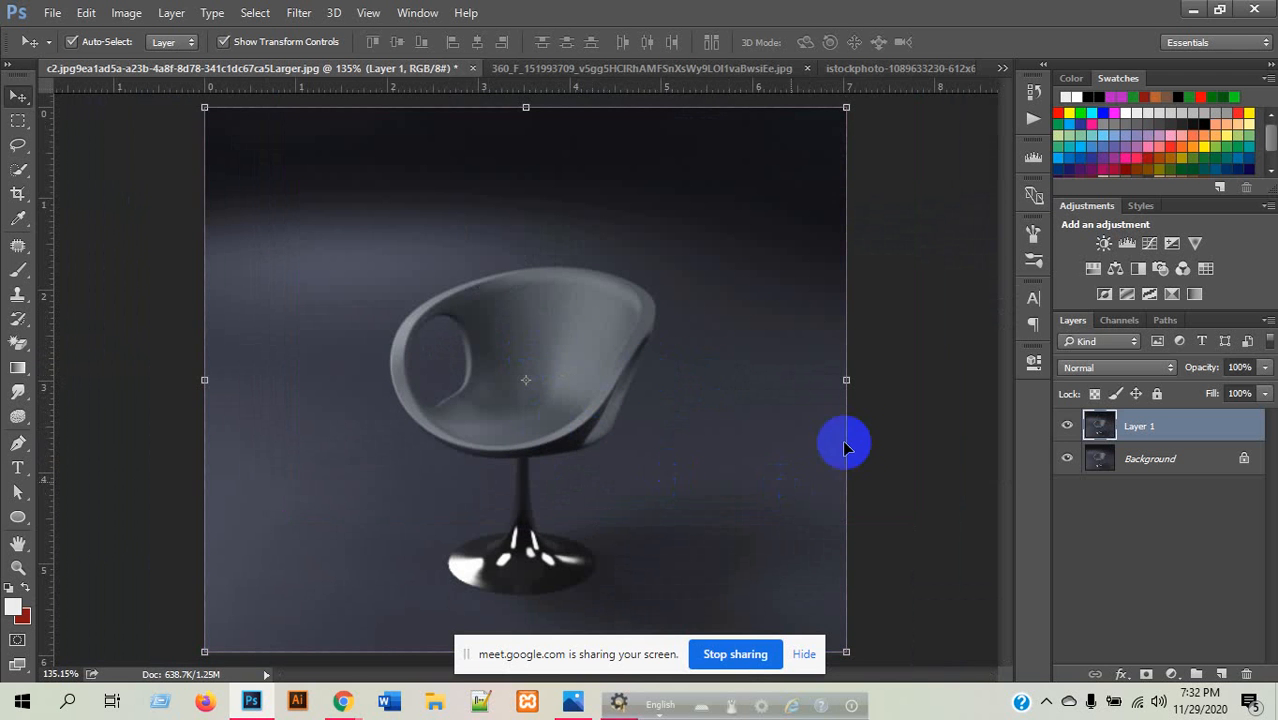
left_click(850, 462)
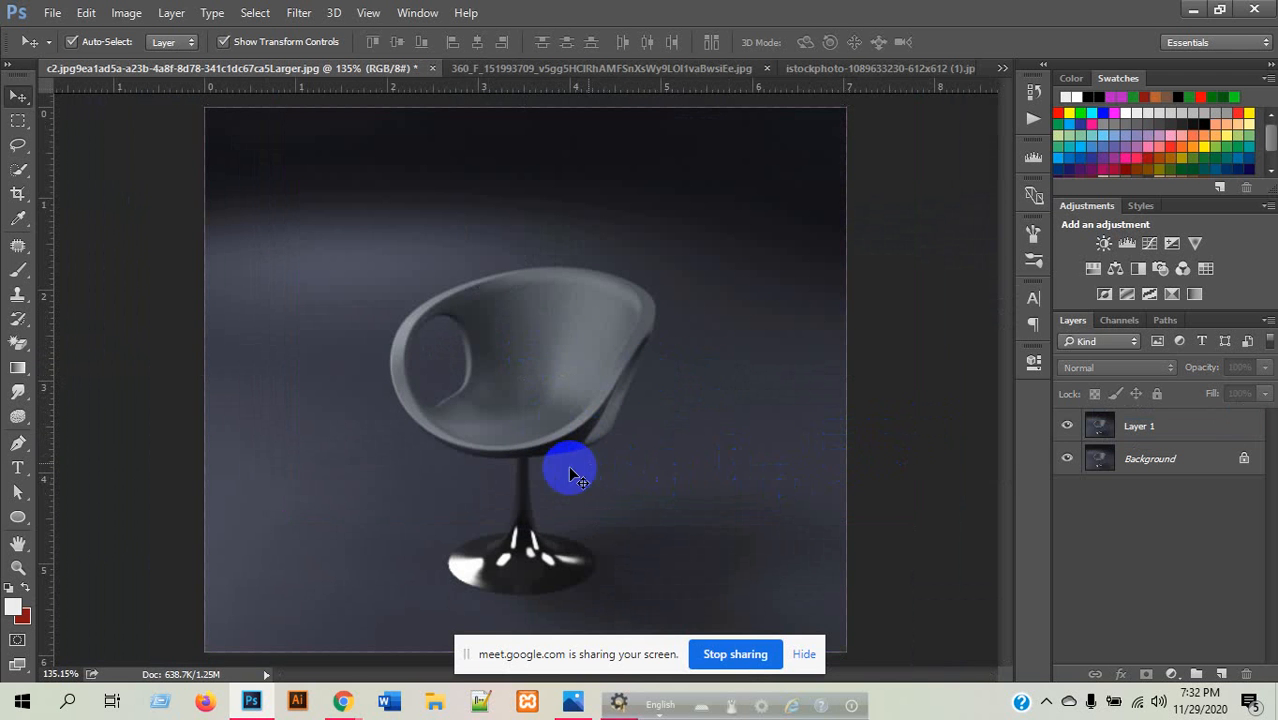
- Move the duplicated chair layer toward the lower right of the canvas and delete that layer
scroll(494, 415, "up", 4)
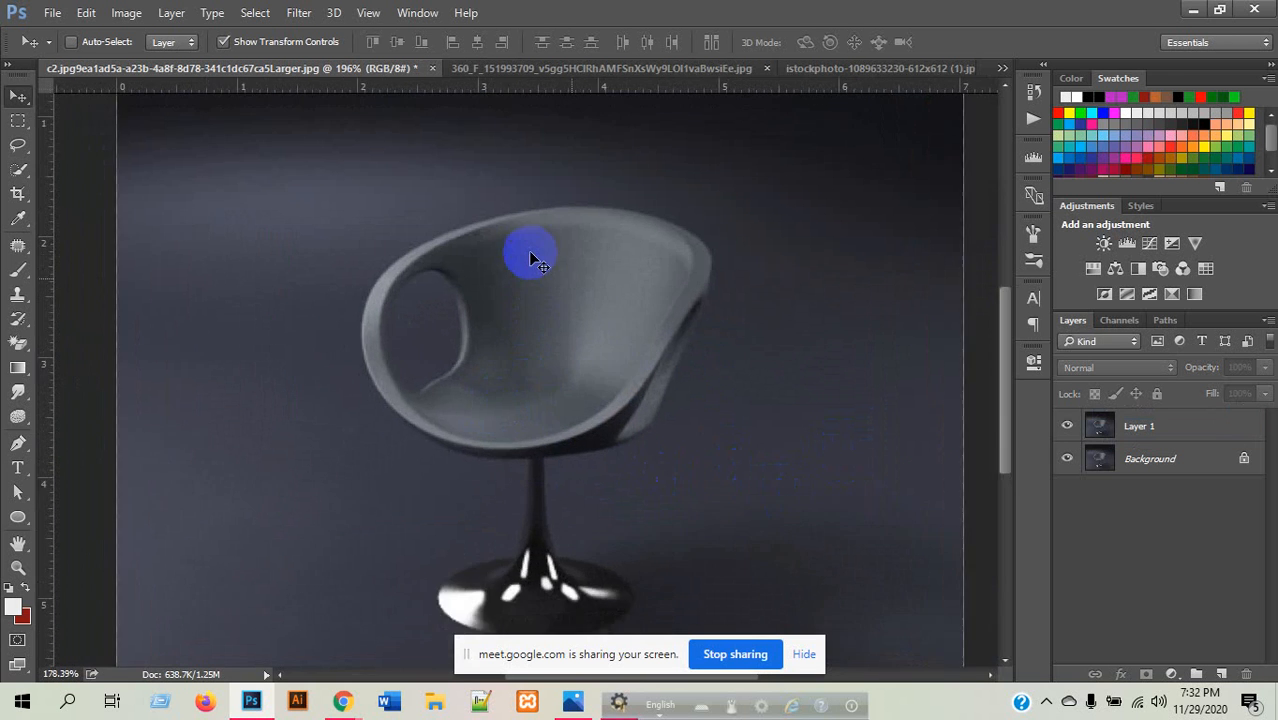
scroll(530, 258, "down", 2)
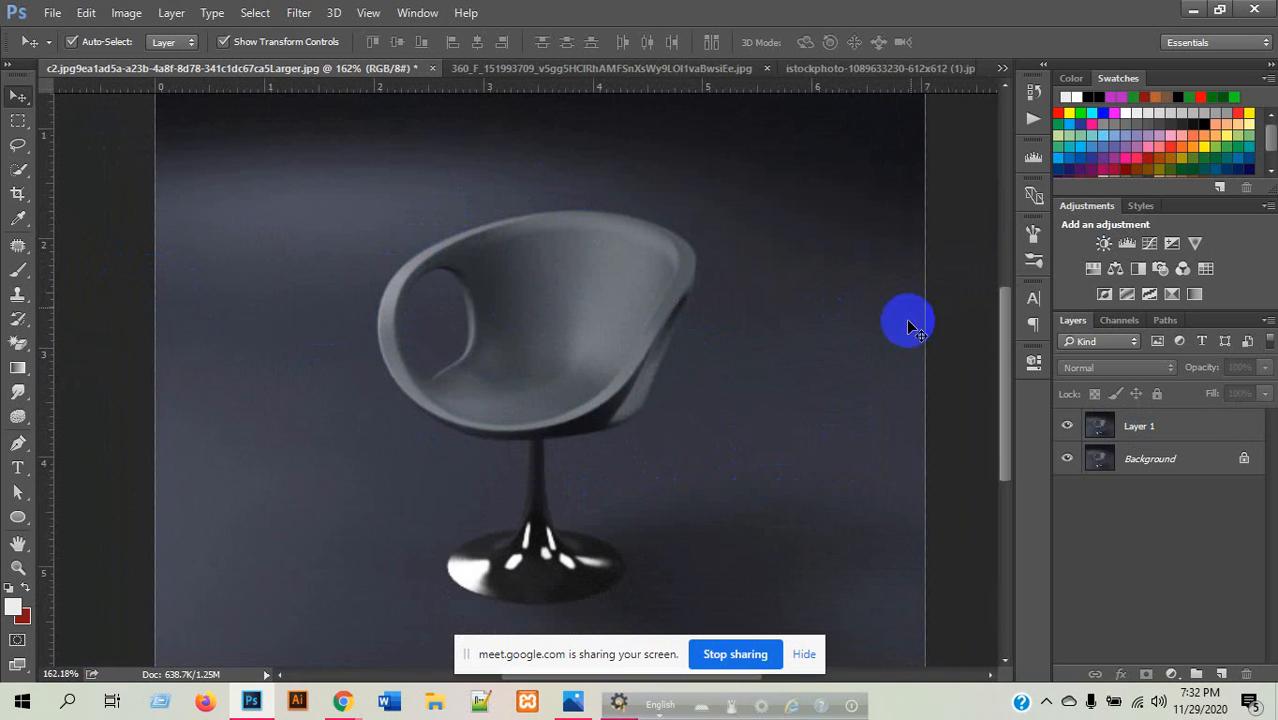
scroll(537, 337, "down", 3)
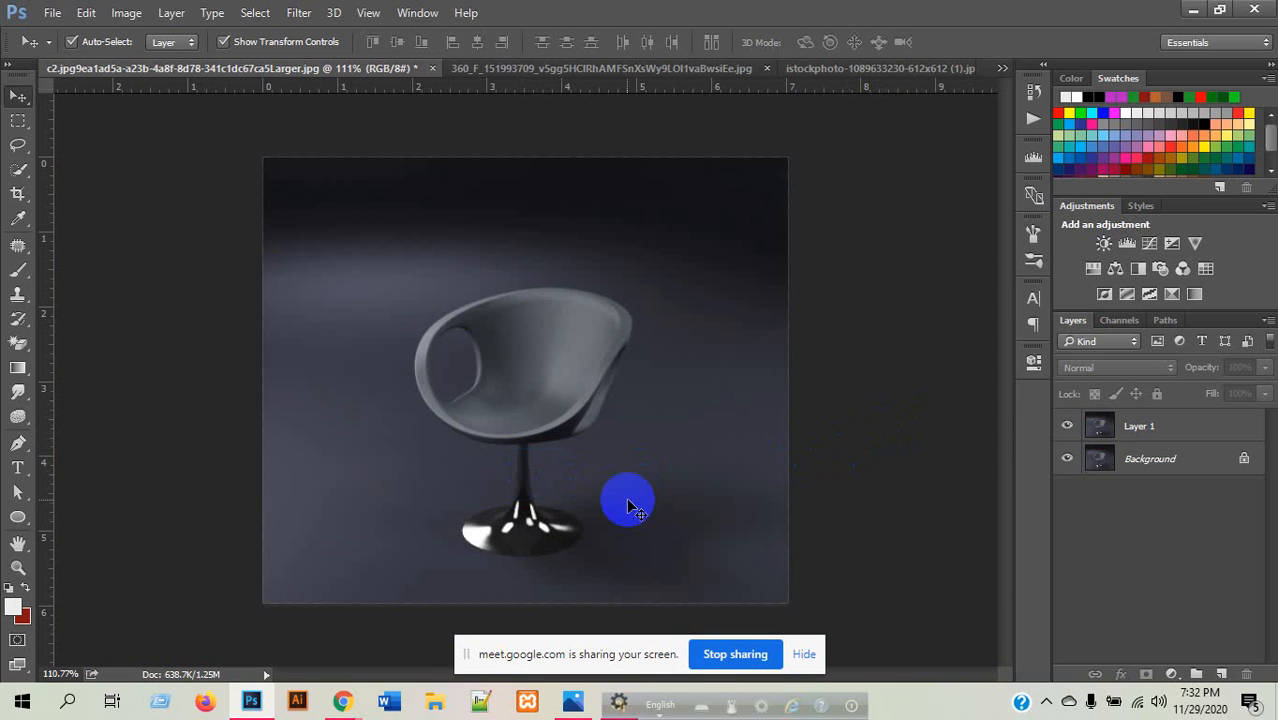
left_click_drag(600, 498, 703, 545)
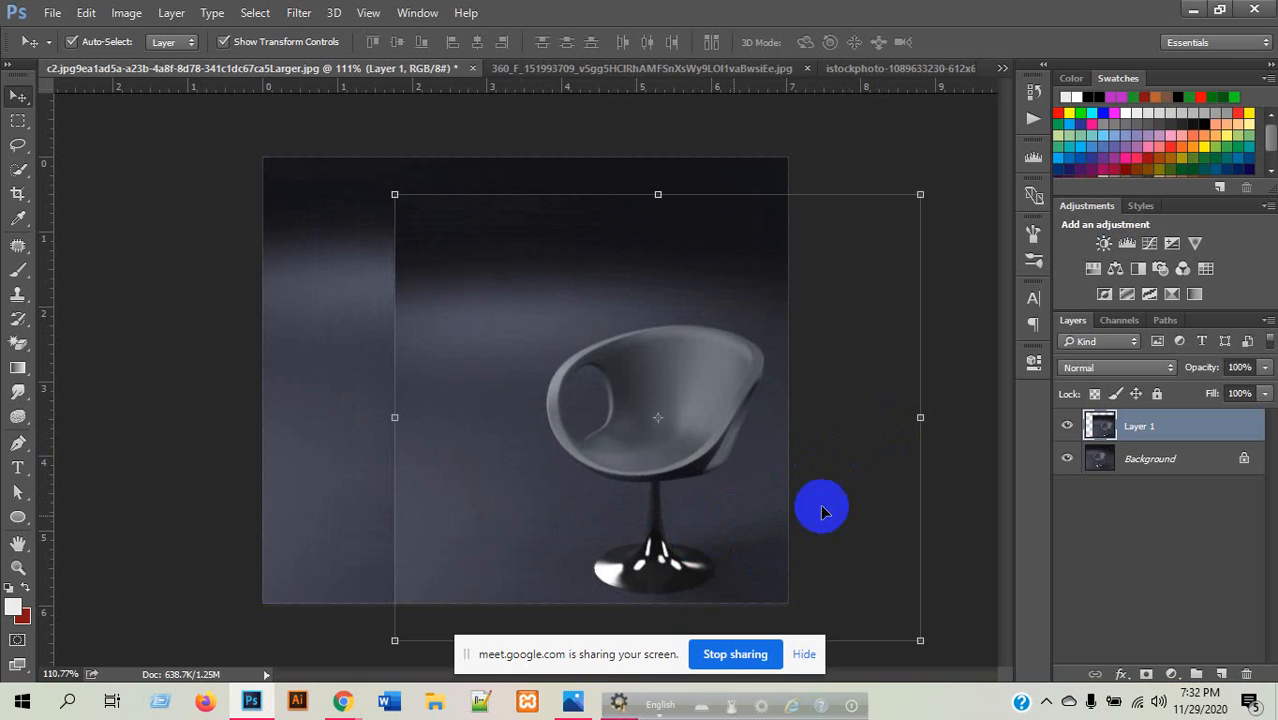
left_click(1246, 675)
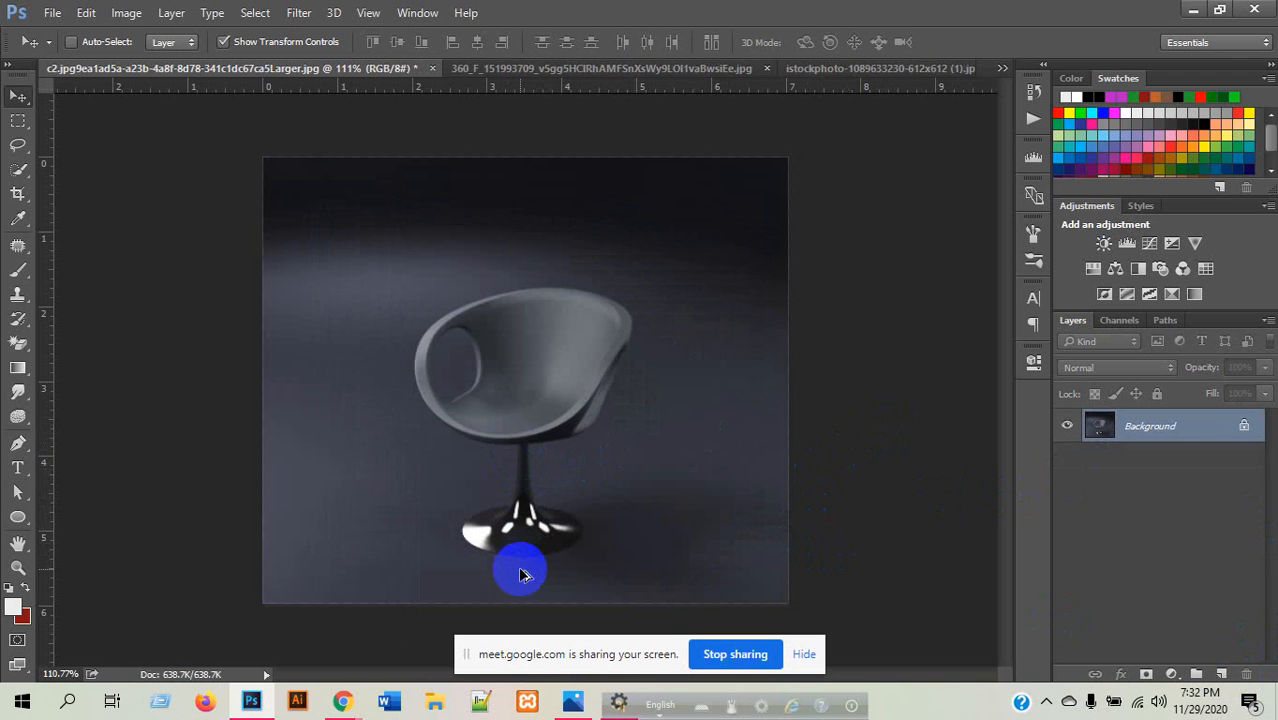
scroll(520, 572, "up", 3)
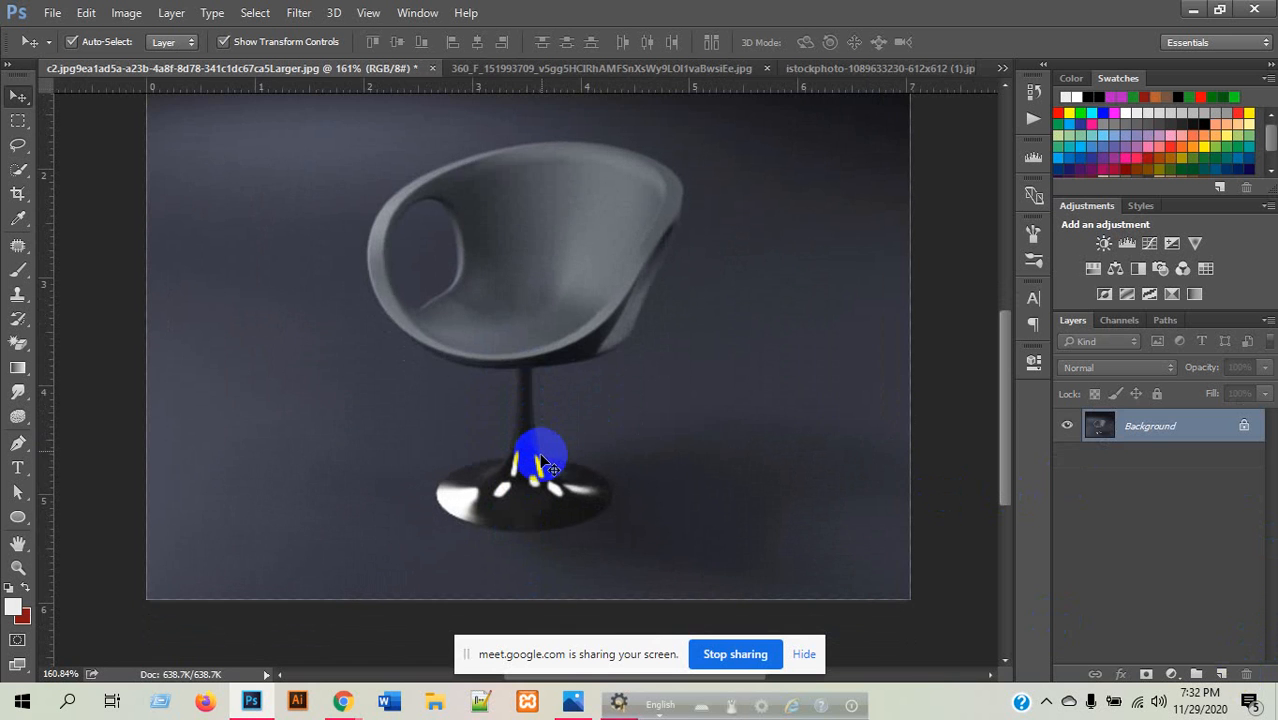
scroll(541, 460, "up", 3)
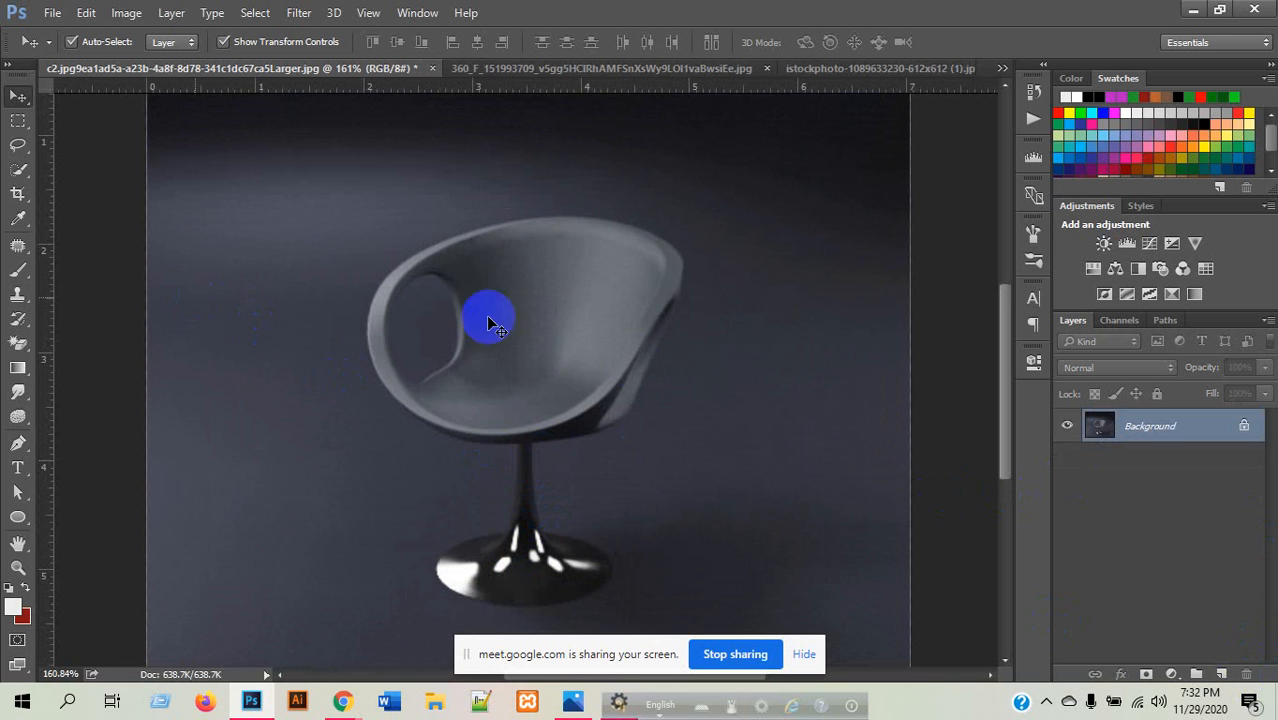
scroll(533, 265, "down", 2)
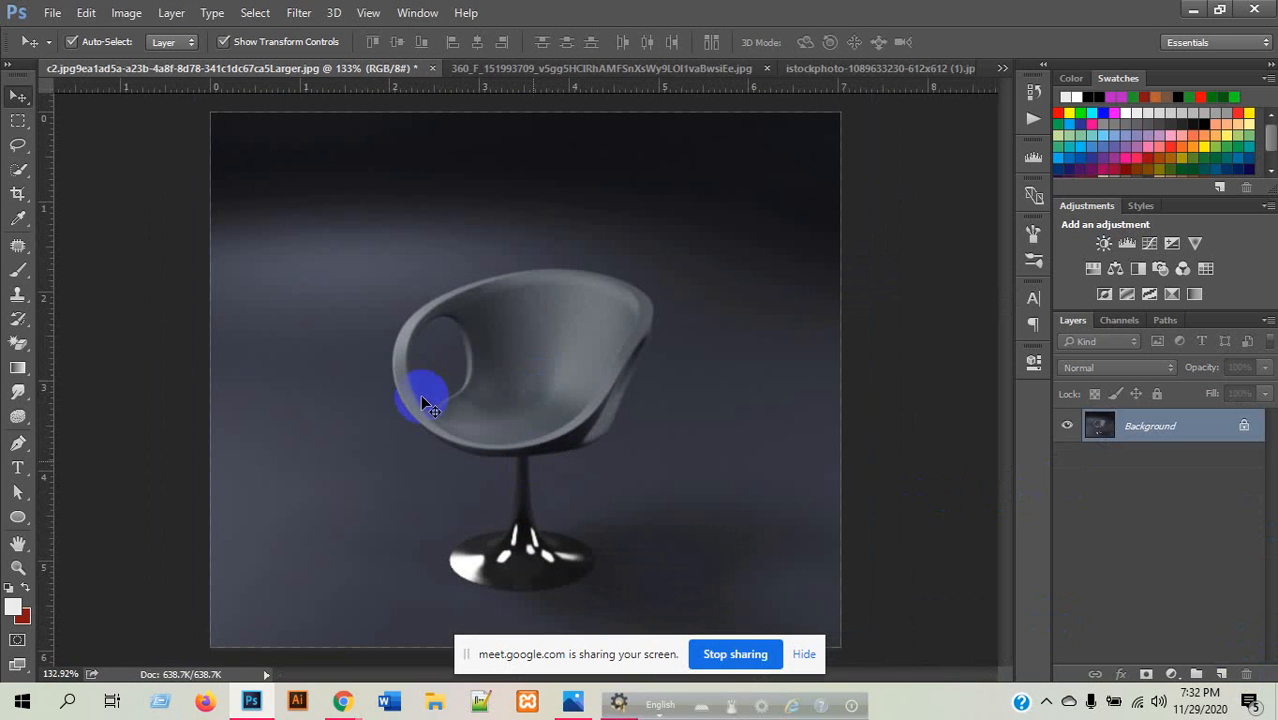
scroll(540, 566, "up", 3)
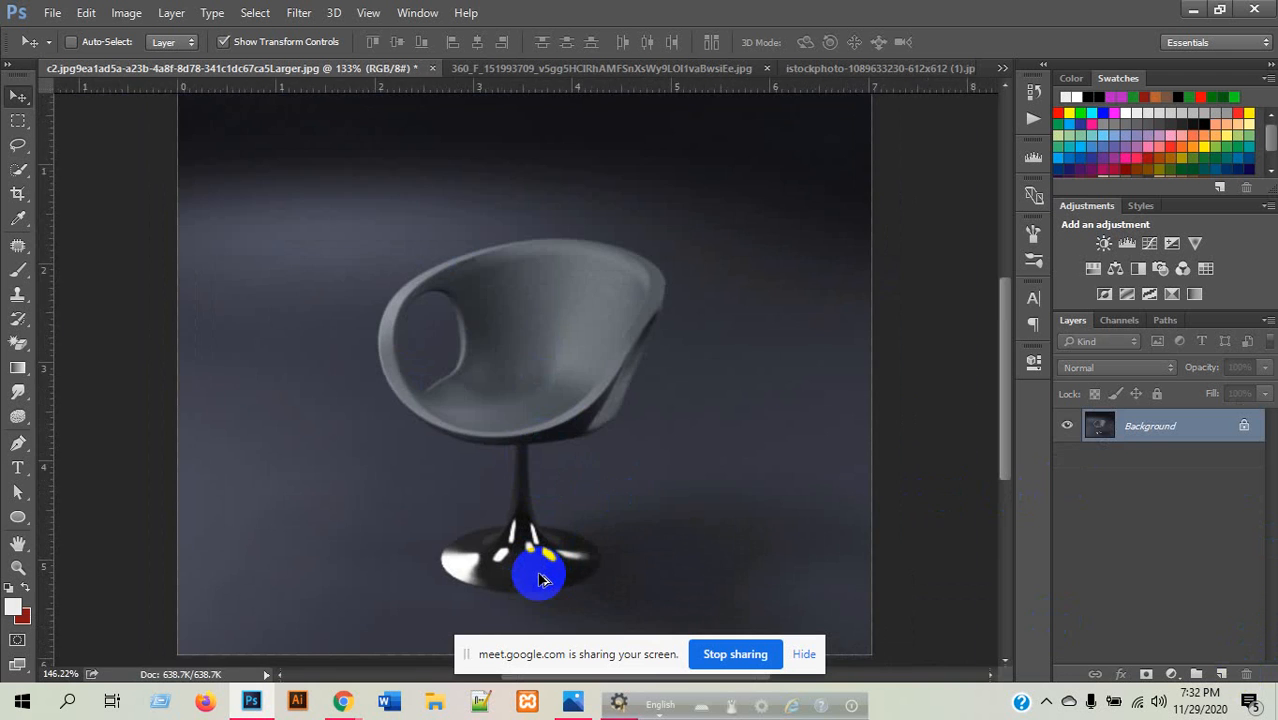
scroll(575, 365, "down", 2)
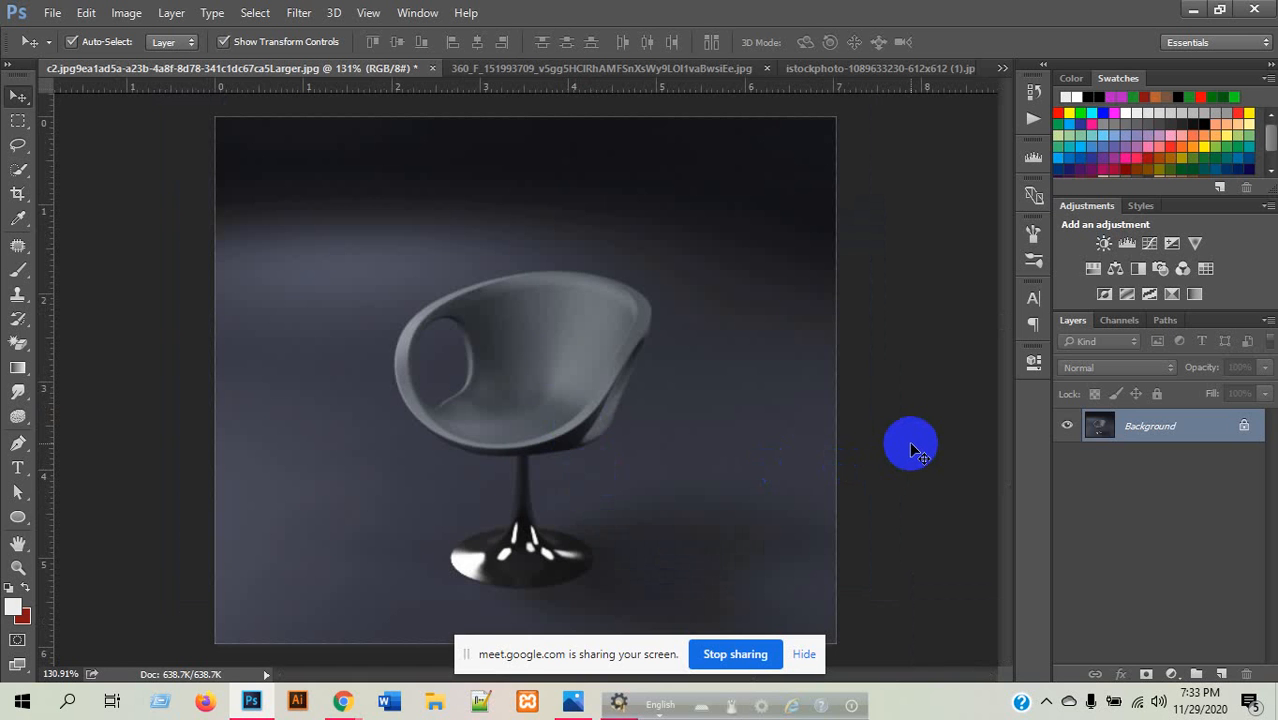
left_click(11, 250)
left_click(84, 245)
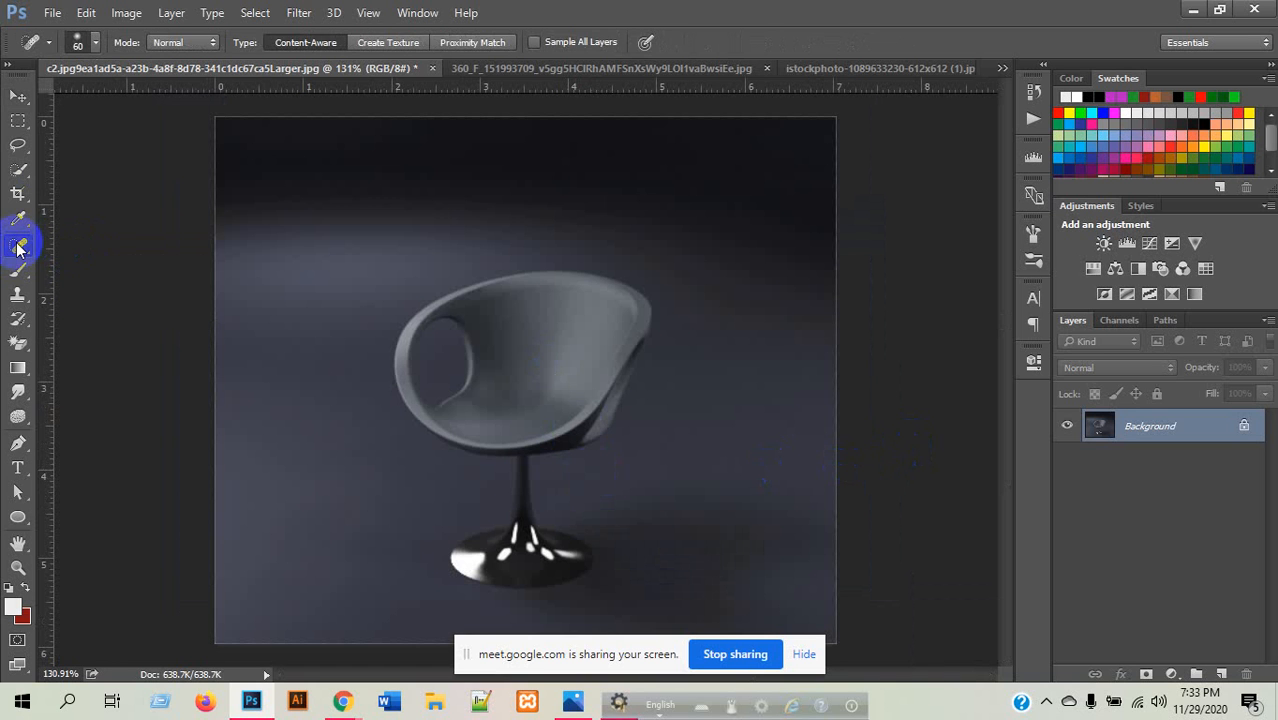
left_click(17, 168)
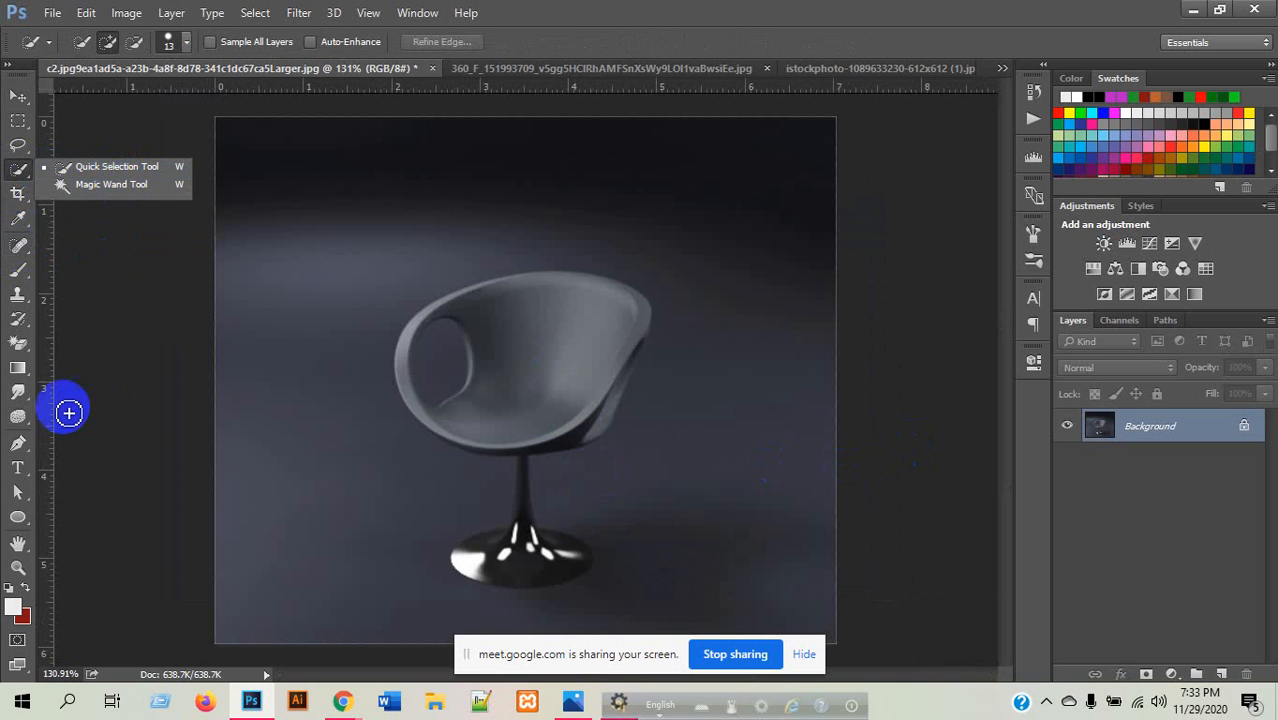
left_click(17, 448)
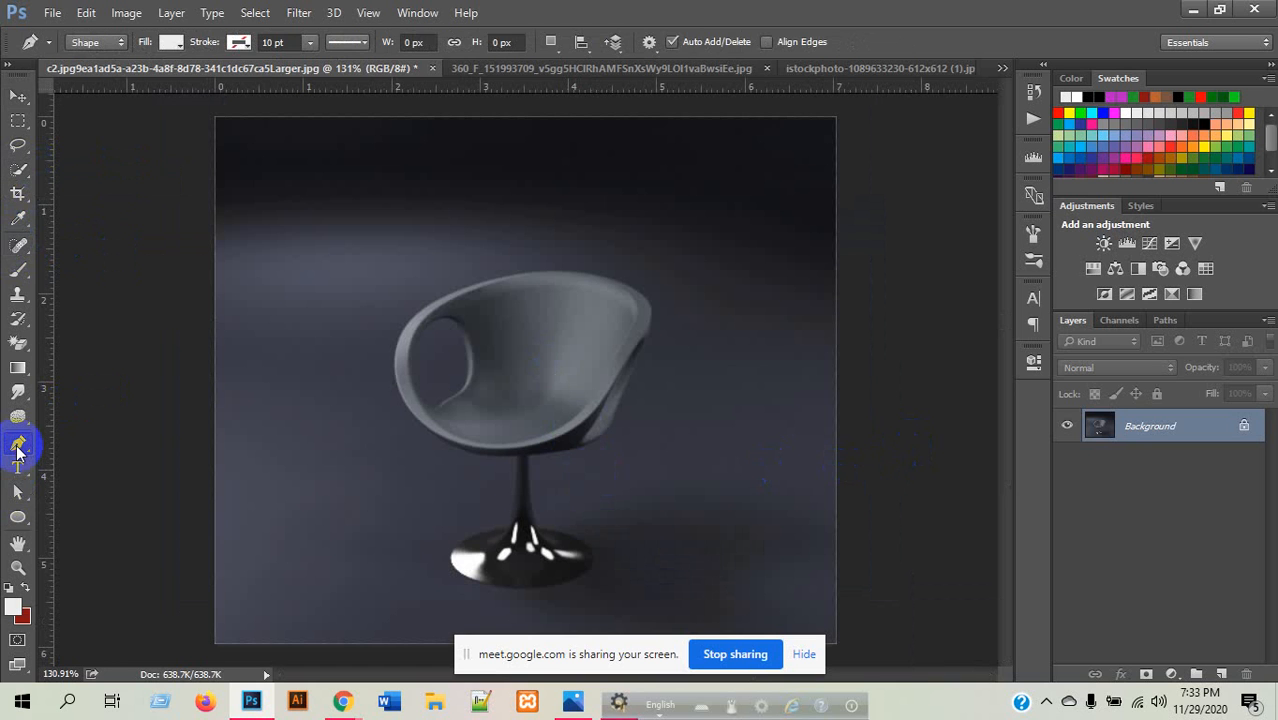
left_click(17, 343)
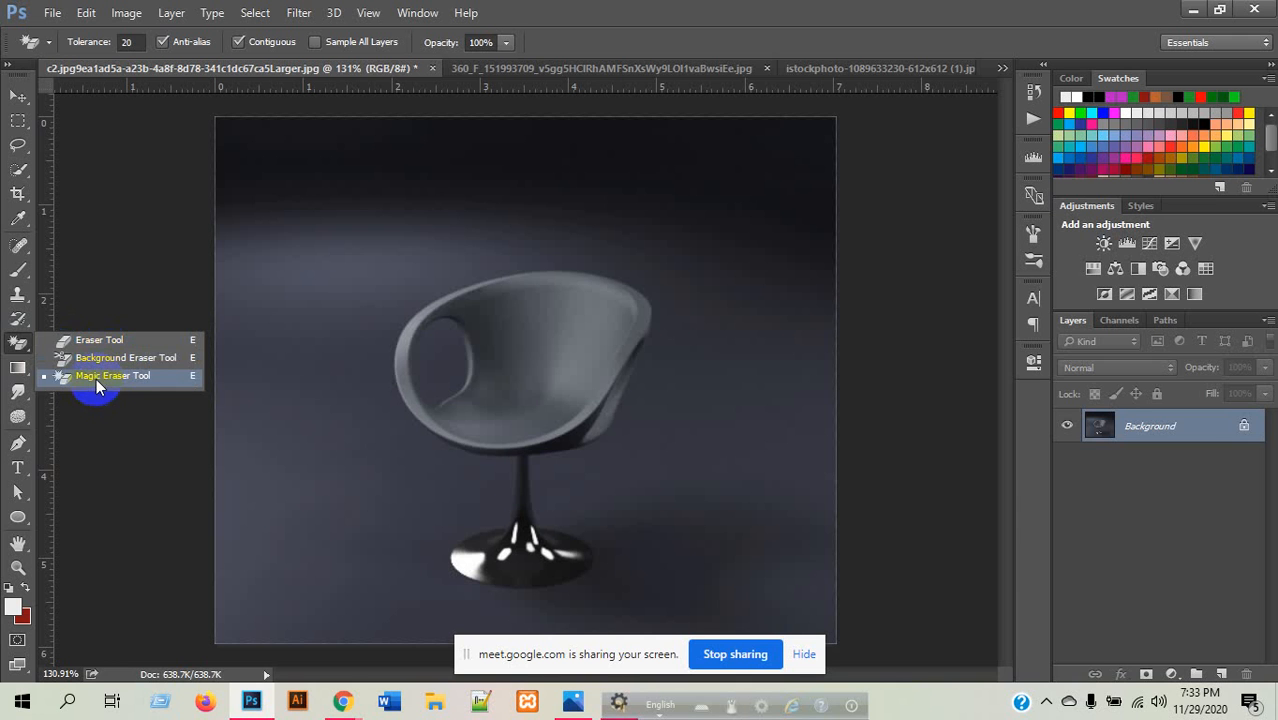
- Convert the locked background into an editable layer with a duplicate above it, and lock the original layer
left_click(1244, 429)
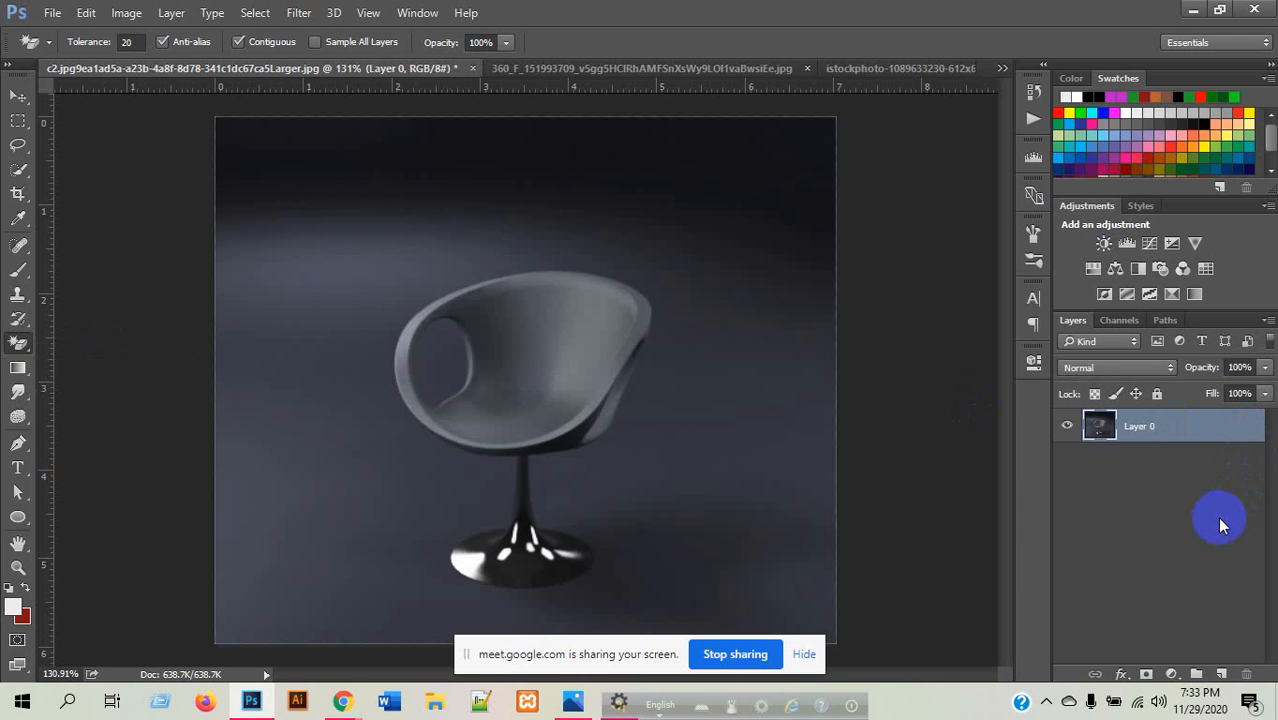
key("ctrl+j")
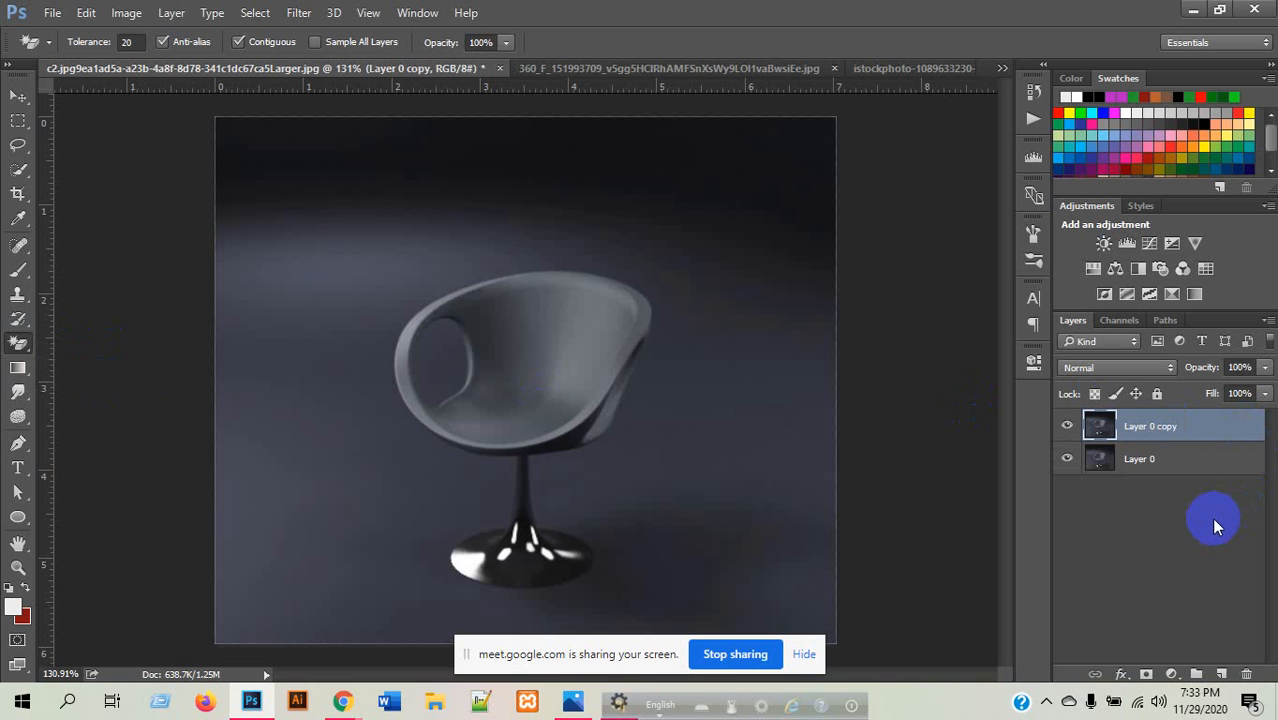
left_click(1165, 460)
left_click(1156, 394)
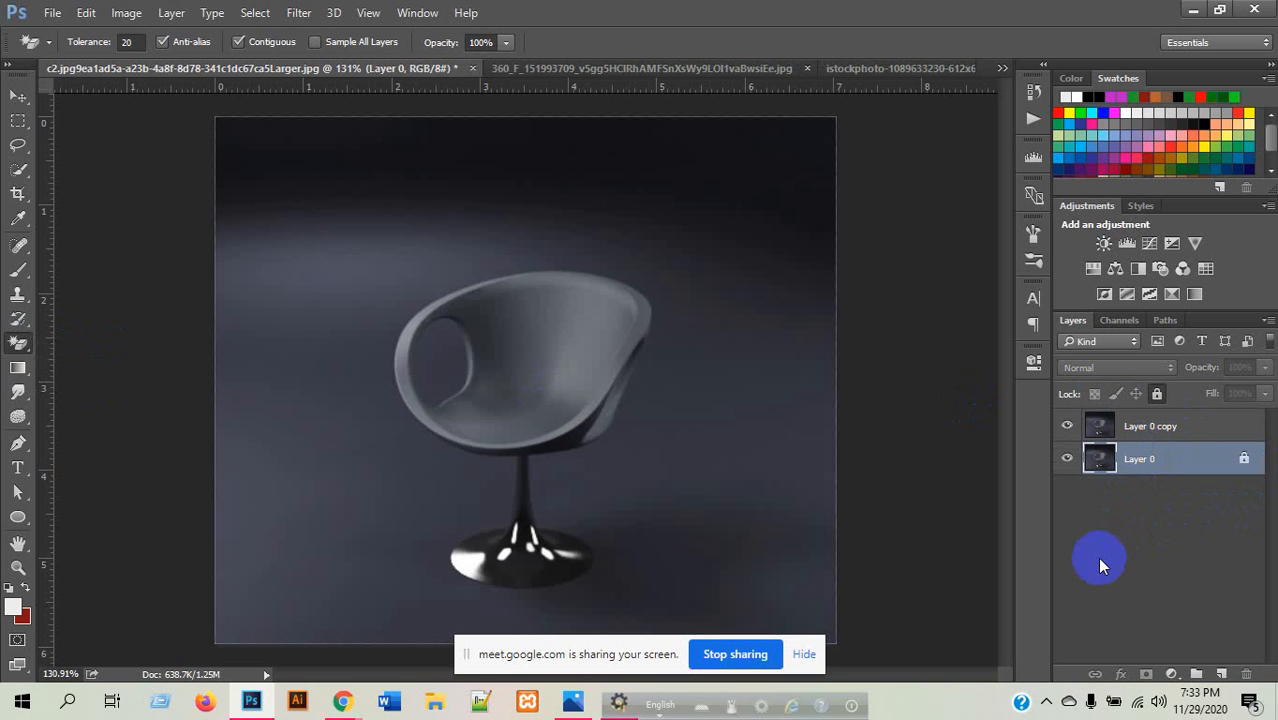
left_click(1099, 559)
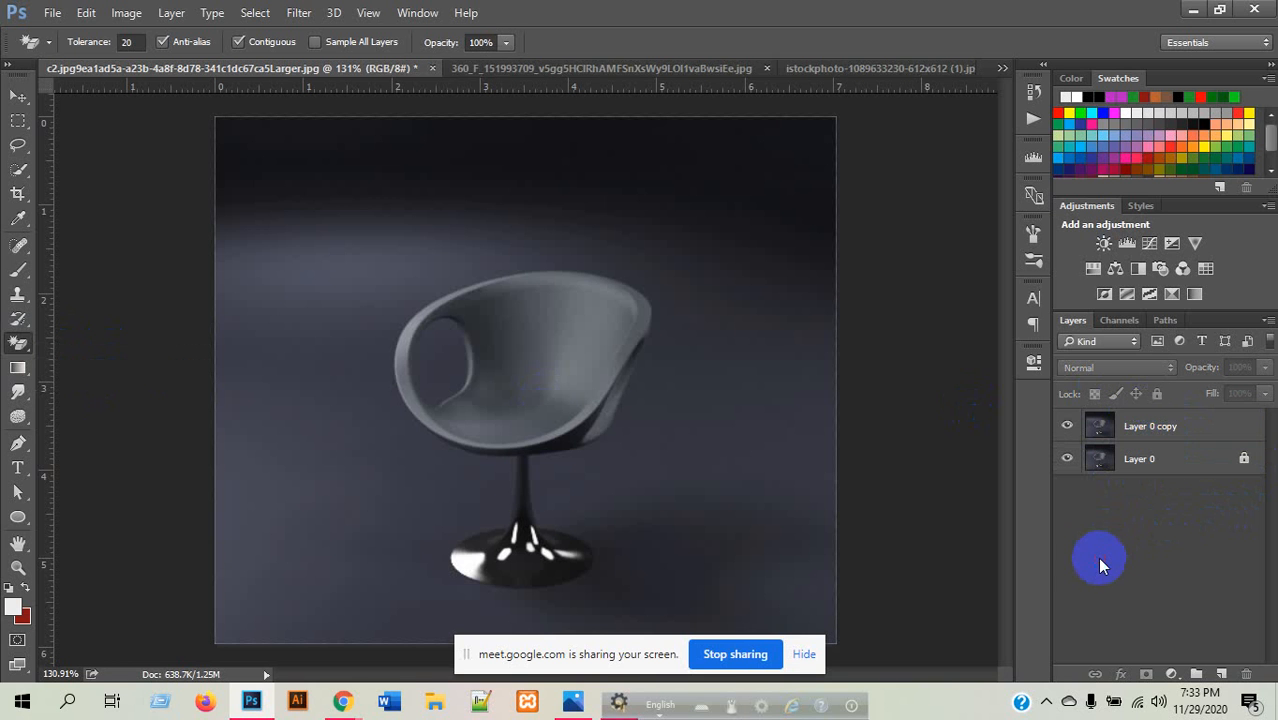
- Draw a loose freehand selection around the chair's seat with the Lasso tool
left_click(22, 145)
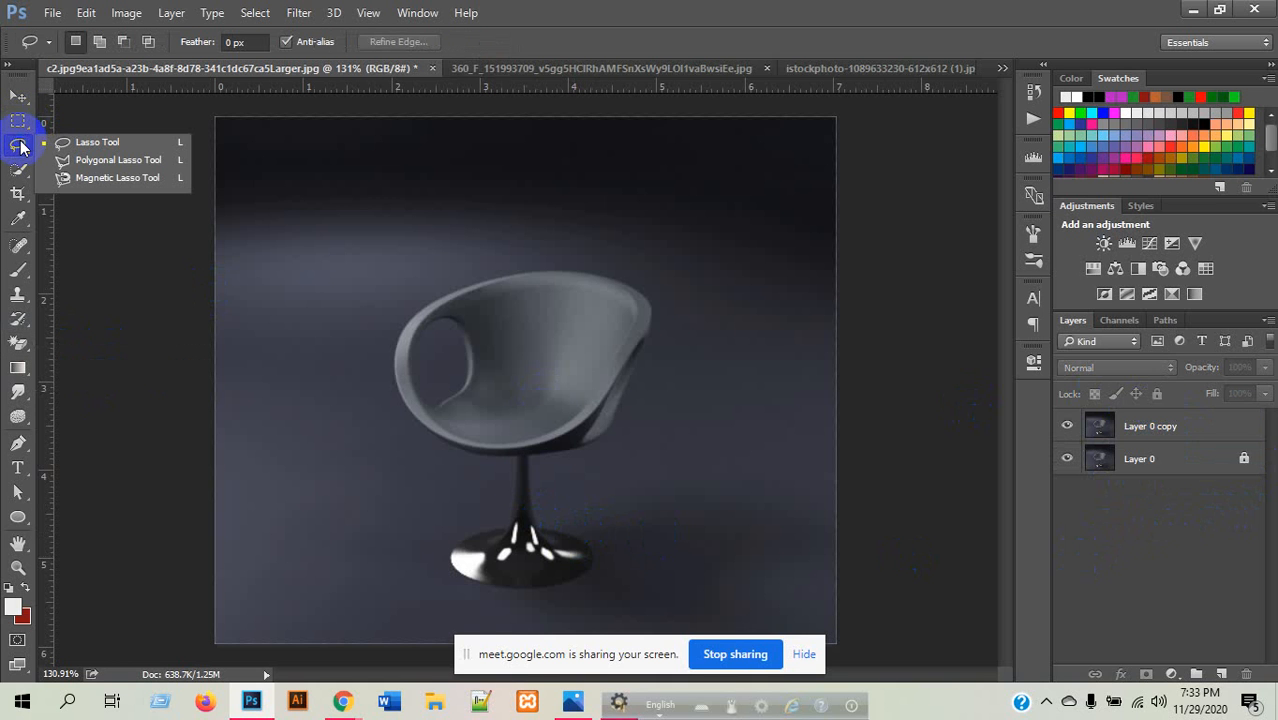
left_click_drag(22, 147, 90, 145)
mouse_move(461, 256)
left_mouse_down()
mouse_move(431, 275)
mouse_move(380, 360)
mouse_move(414, 431)
mouse_move(572, 487)
mouse_move(671, 411)
mouse_move(571, 262)
mouse_move(462, 264)
left_mouse_up()
left_click(349, 305)
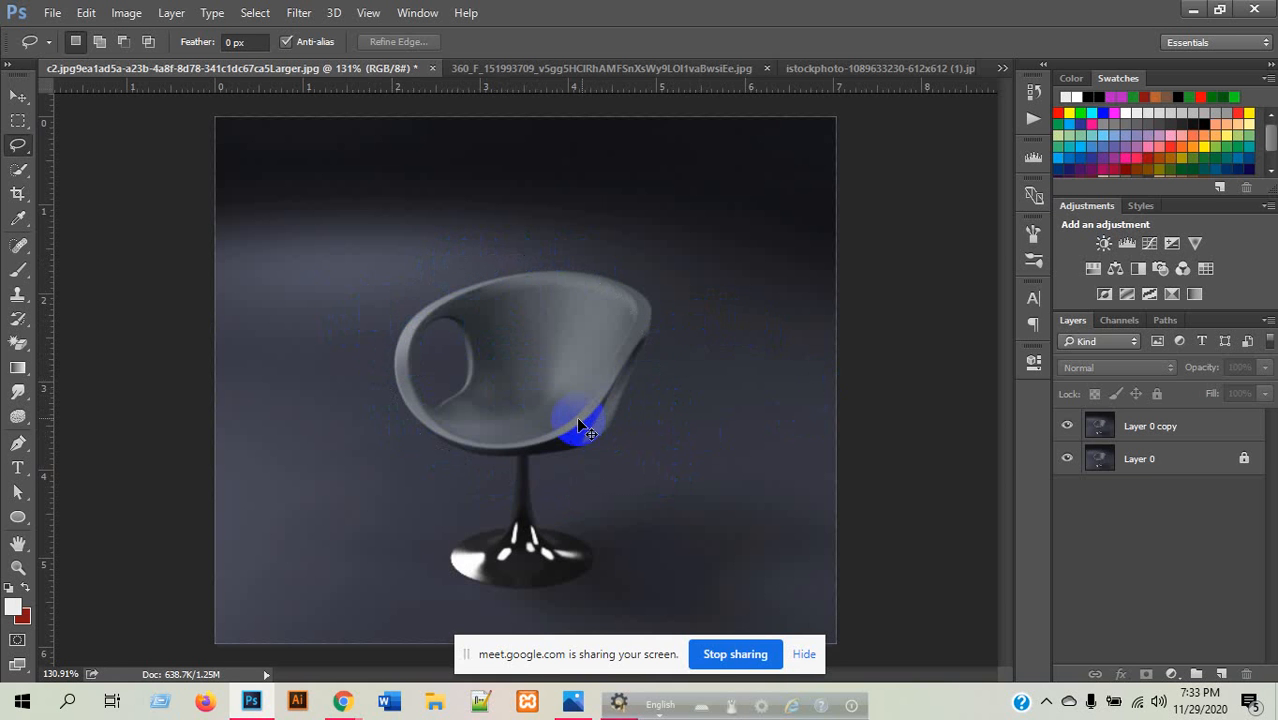
scroll(578, 420, "up", 2)
mouse_move(558, 203)
left_mouse_down()
mouse_move(363, 270)
mouse_move(340, 369)
mouse_move(699, 508)
mouse_move(570, 157)
mouse_move(465, 157)
left_mouse_up()
- Try to trace the outline of the chair's seat more closely with the Lasso tool
right_click(17, 144)
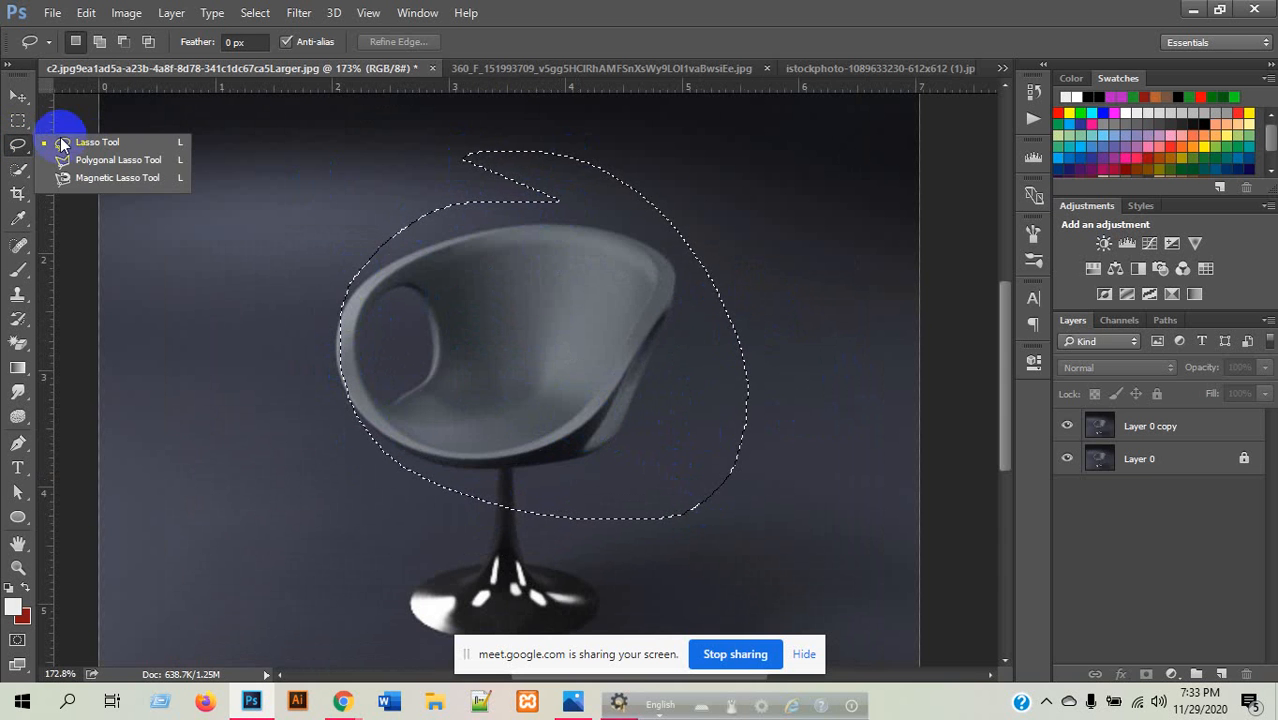
left_click(62, 143)
mouse_move(523, 263)
left_mouse_down()
mouse_move(386, 306)
mouse_move(387, 333)
mouse_move(348, 304)
left_mouse_up()
mouse_move(616, 235)
left_mouse_down()
mouse_move(483, 232)
mouse_move(423, 256)
left_mouse_up()
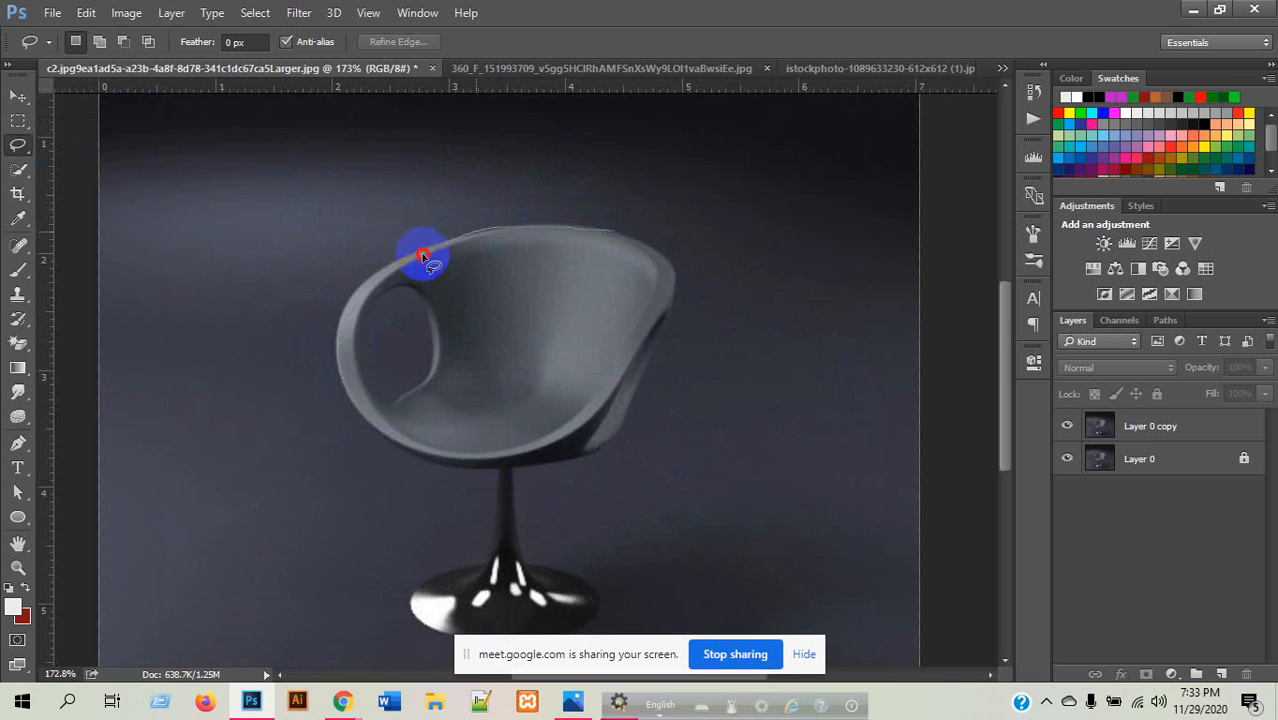
mouse_move(357, 344)
left_mouse_down()
mouse_move(413, 417)
mouse_move(639, 442)
mouse_move(702, 333)
mouse_move(585, 214)
left_mouse_up()
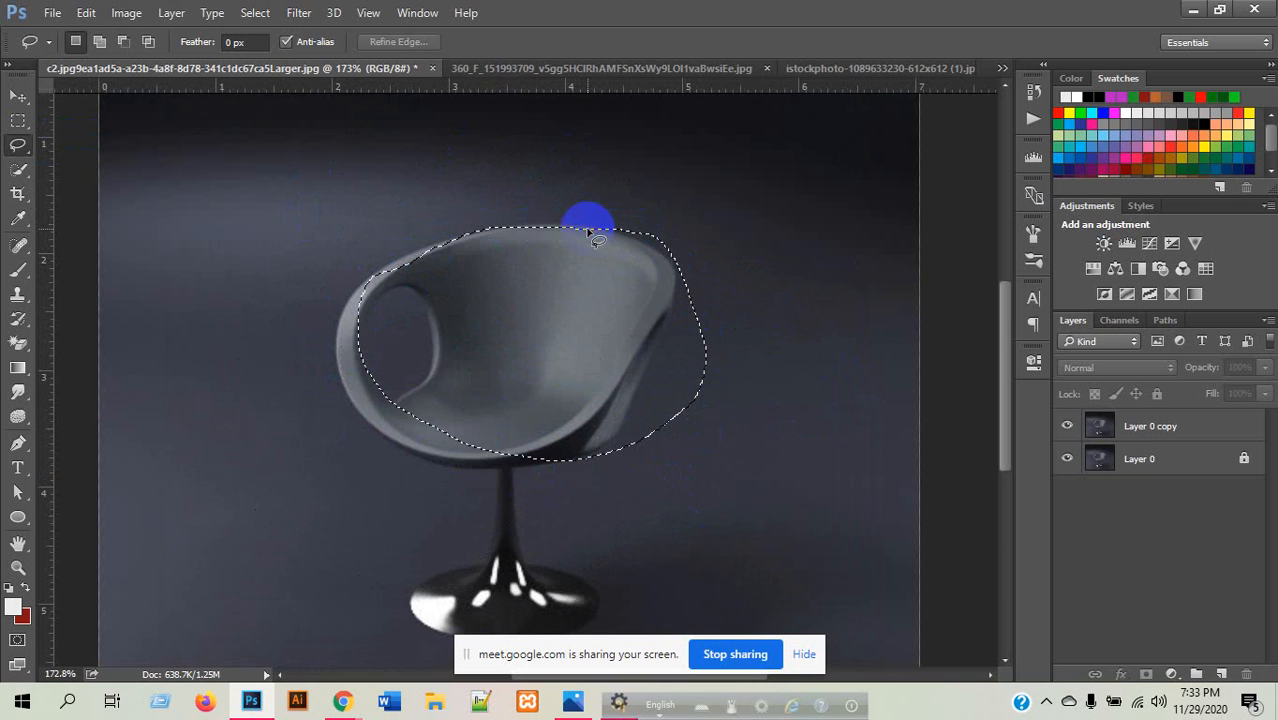
- Try freehand lasso selections above the seat and between its lower edge and the stem, and clear the selection
mouse_move(458, 204)
left_mouse_down()
mouse_move(621, 208)
mouse_move(735, 243)
left_mouse_up()
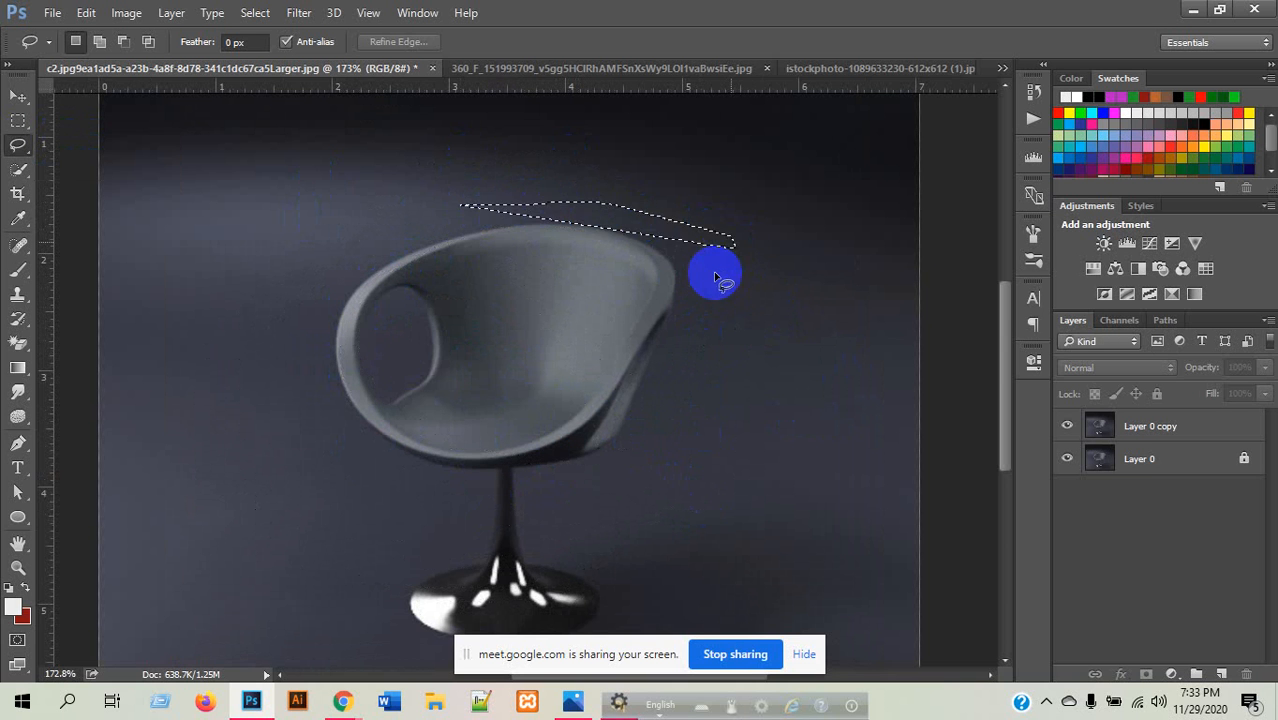
mouse_move(676, 280)
left_mouse_down()
mouse_move(613, 455)
mouse_move(519, 462)
mouse_move(516, 502)
mouse_move(544, 583)
mouse_move(558, 578)
left_mouse_up()
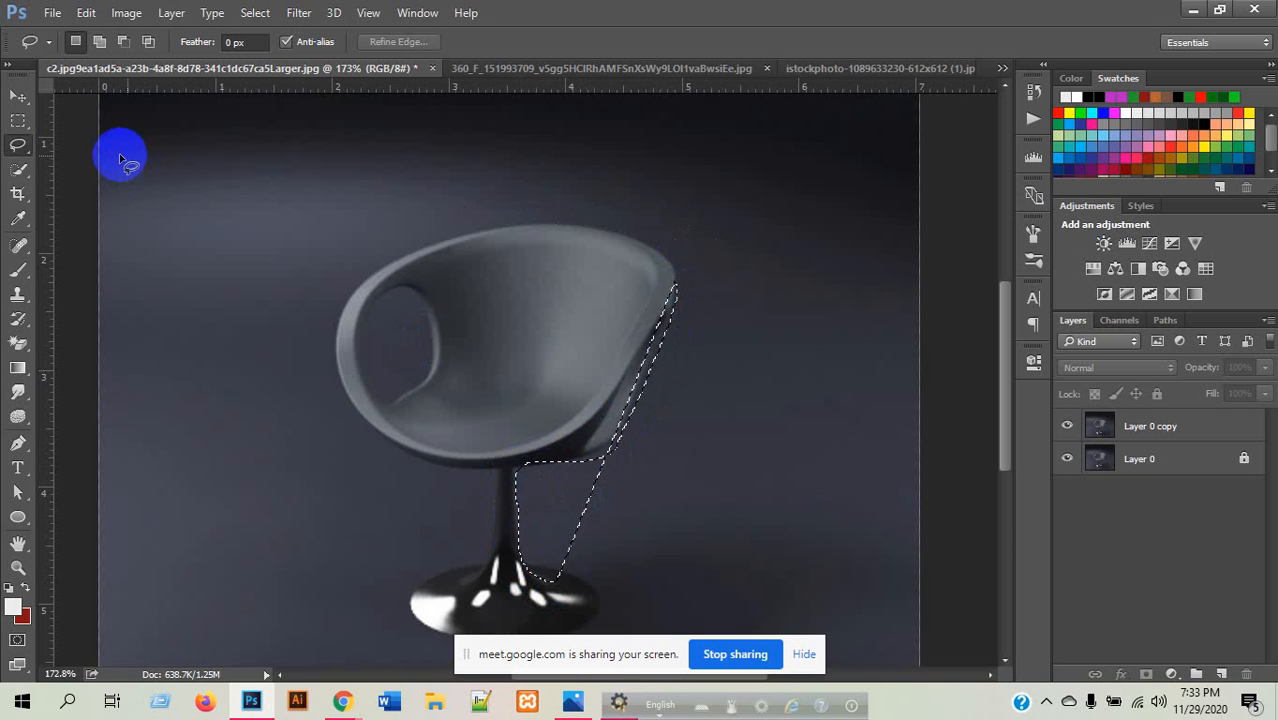
left_click(20, 121)
left_click(63, 128)
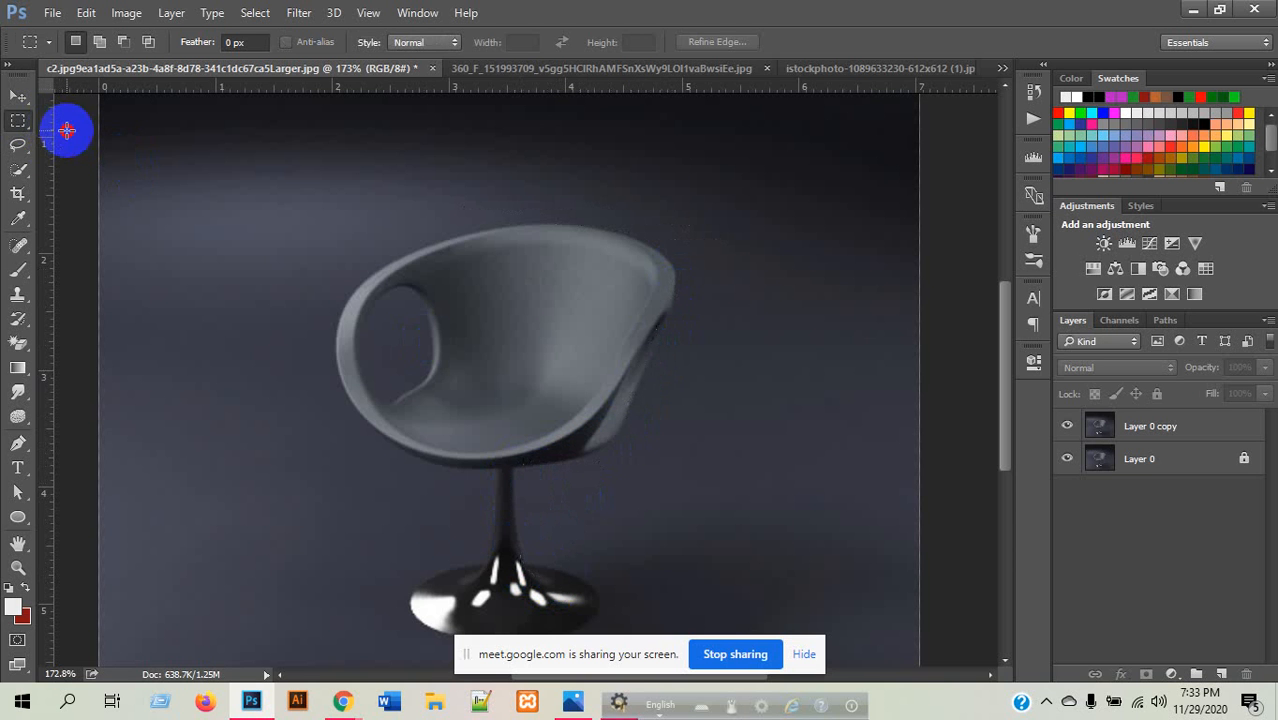
- Draw a closed seven-point selection around the chair's seat with the Polygonal Lasso tool
right_click(18, 147)
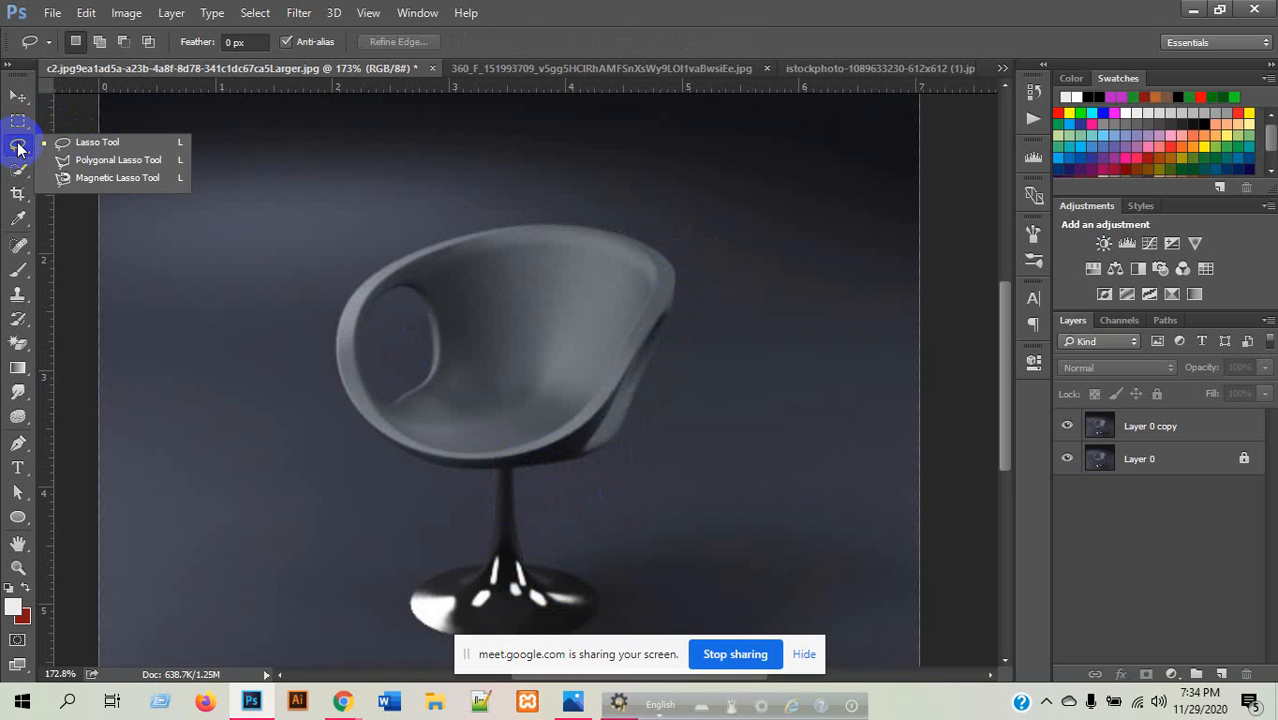
left_click(73, 158)
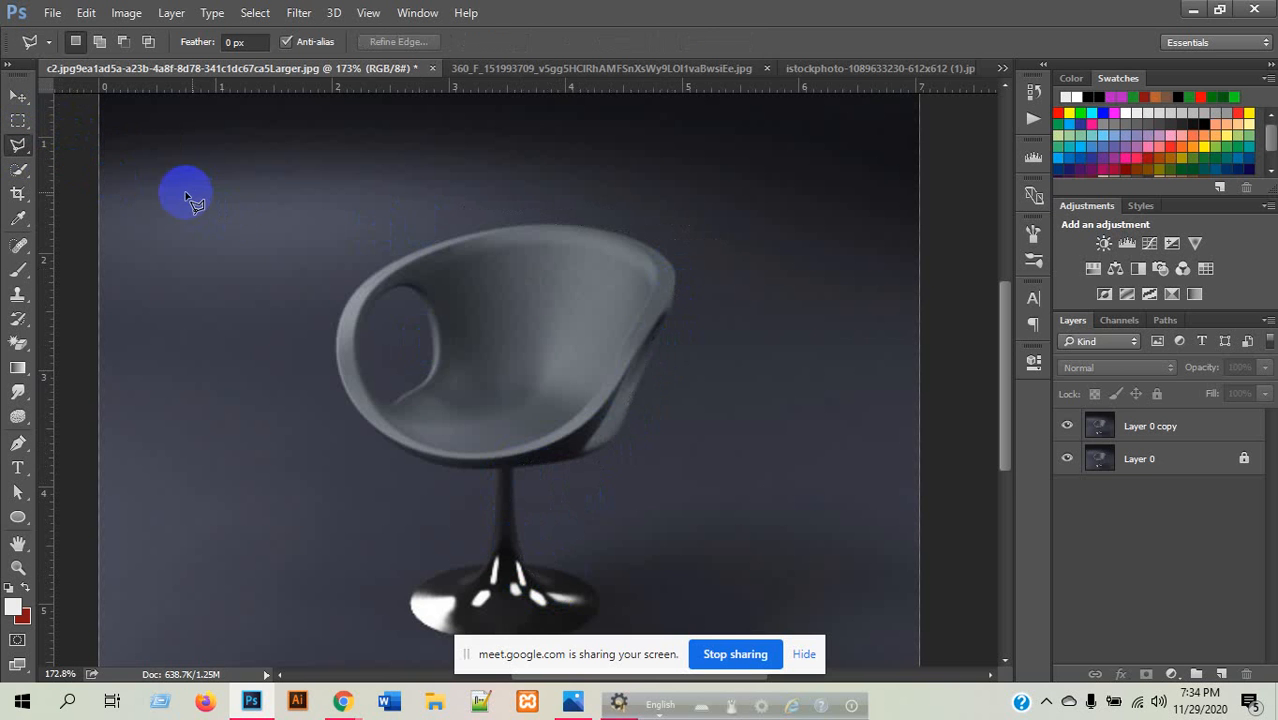
right_click(18, 147)
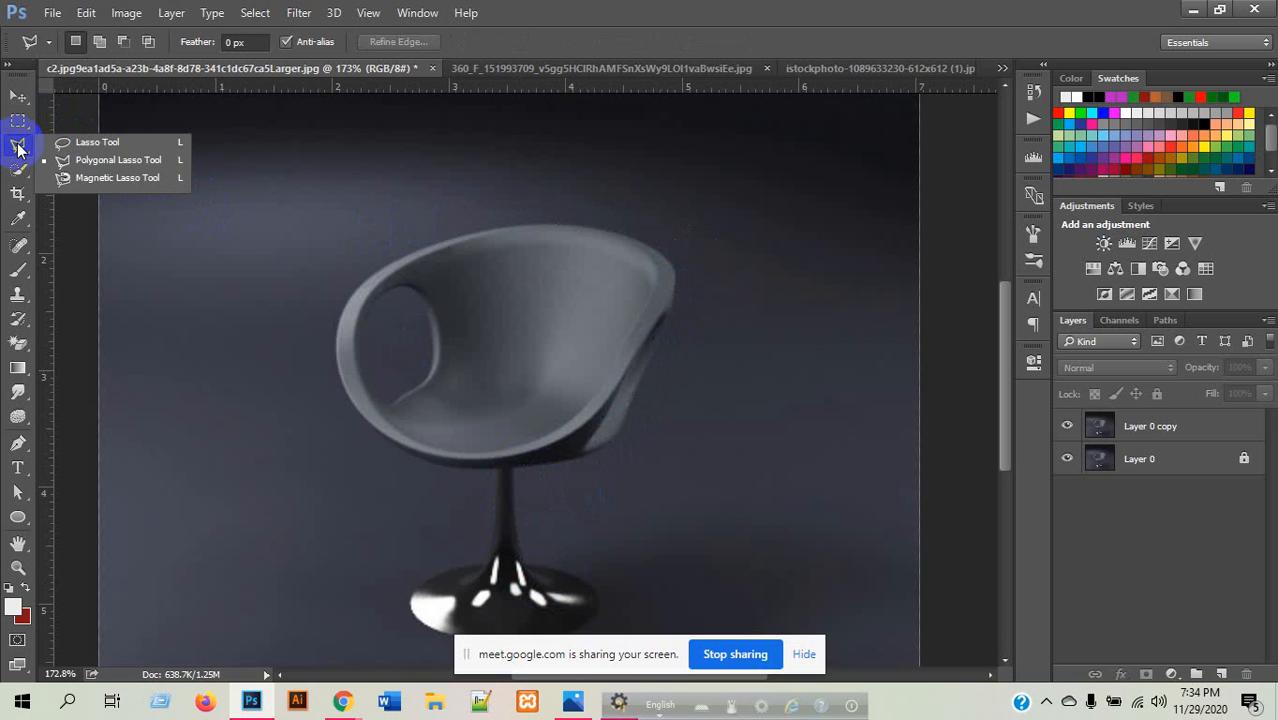
left_click(120, 161)
left_click(276, 271)
left_click(436, 177)
left_click(730, 272)
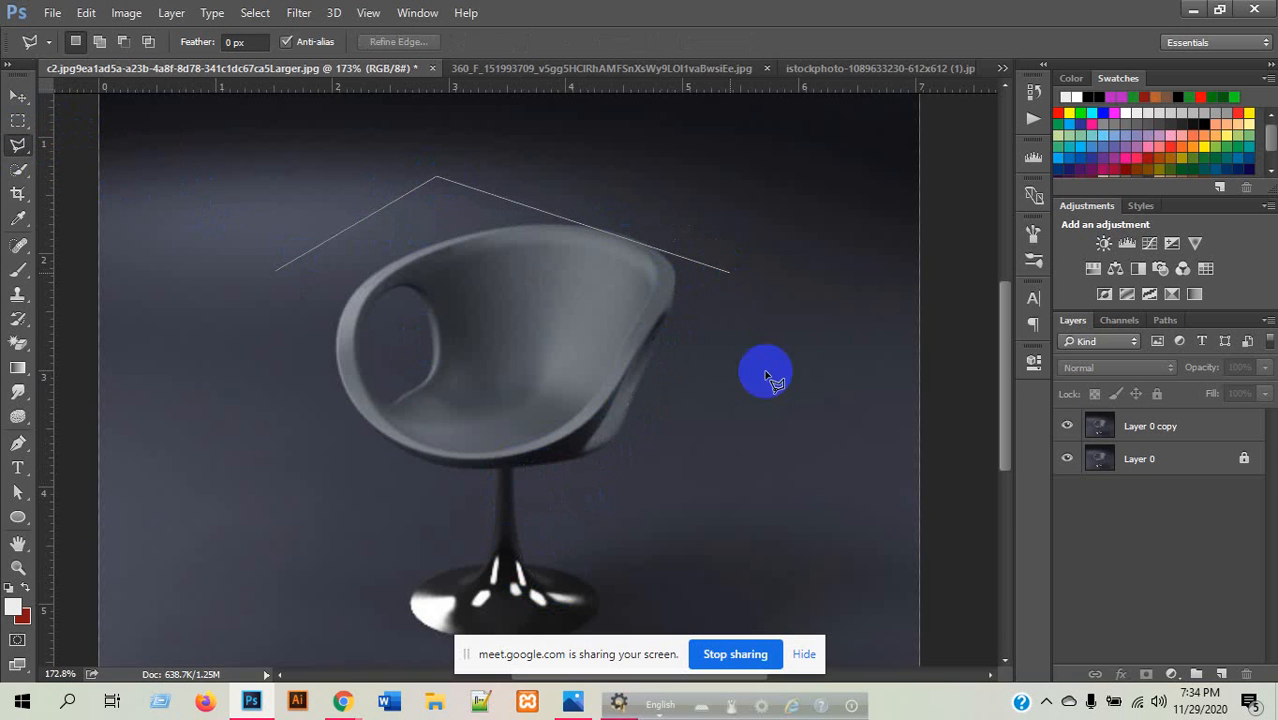
left_click(774, 450)
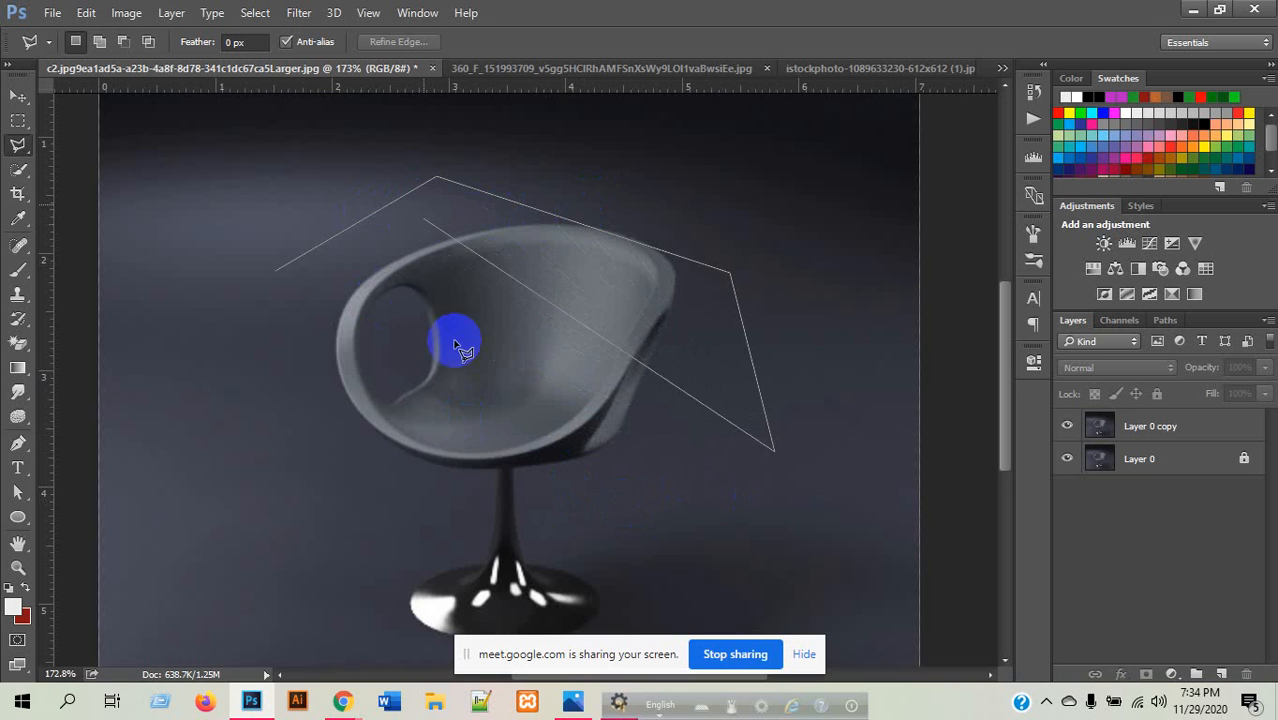
left_click(608, 462)
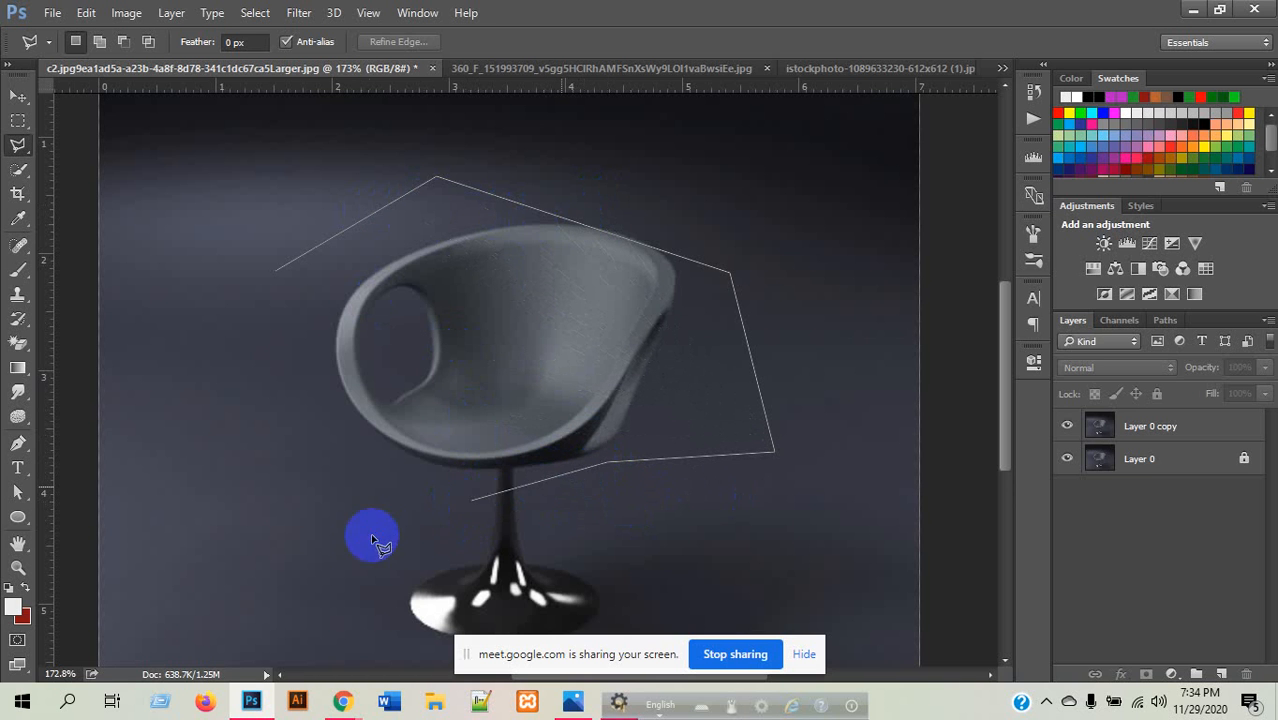
left_click(368, 540)
left_click(322, 352)
left_click(277, 271)
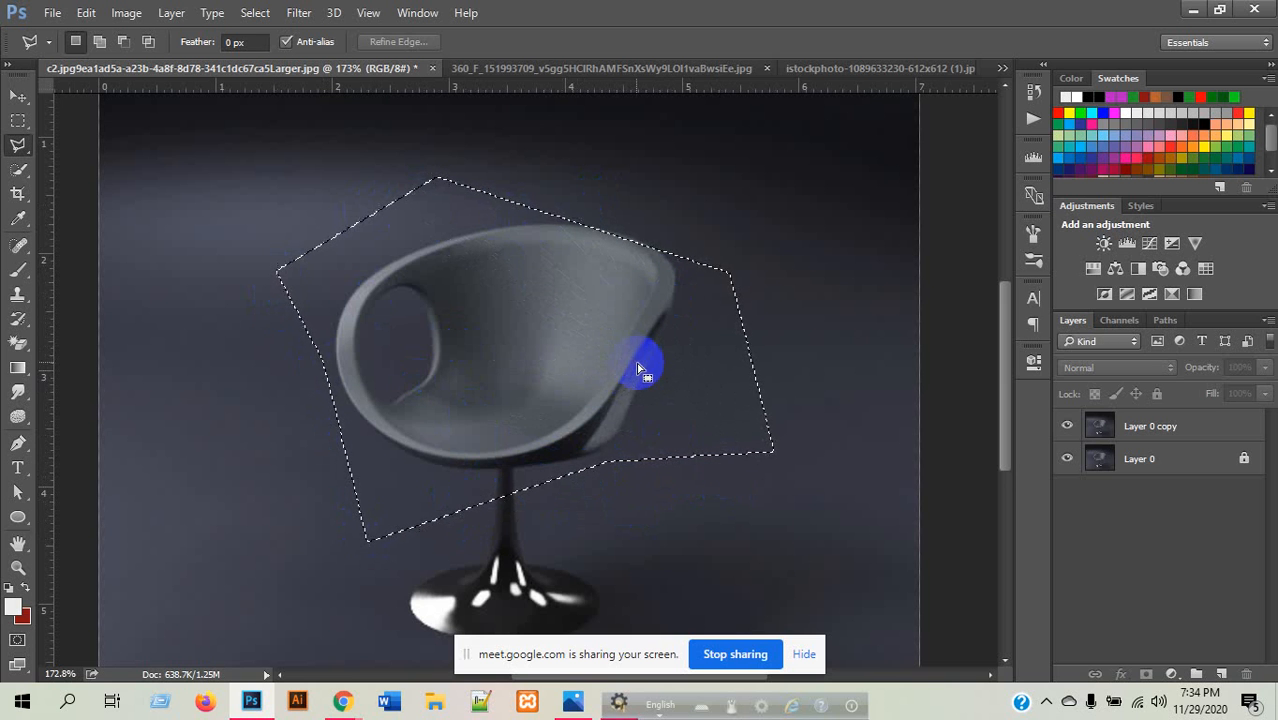
- Draw a four-sided polygonal lasso selection over the background to the right of the chair's seat
left_click(756, 177)
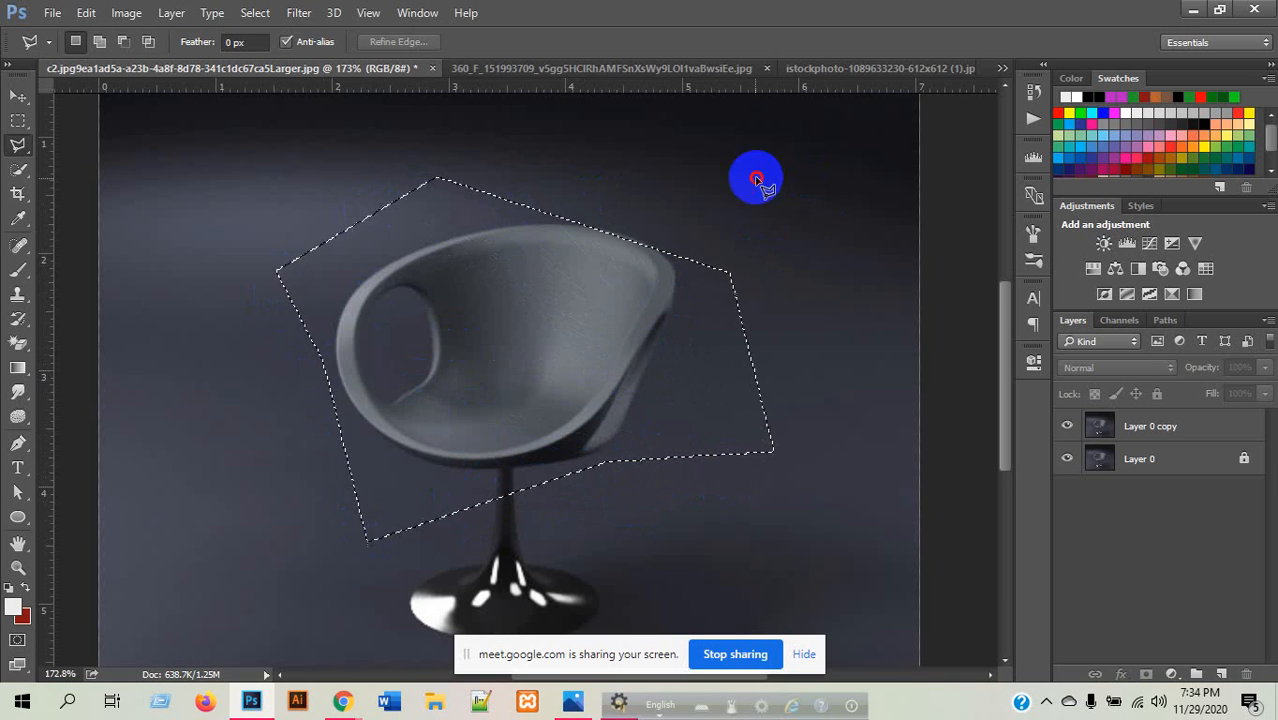
left_click(668, 380)
left_click(762, 409)
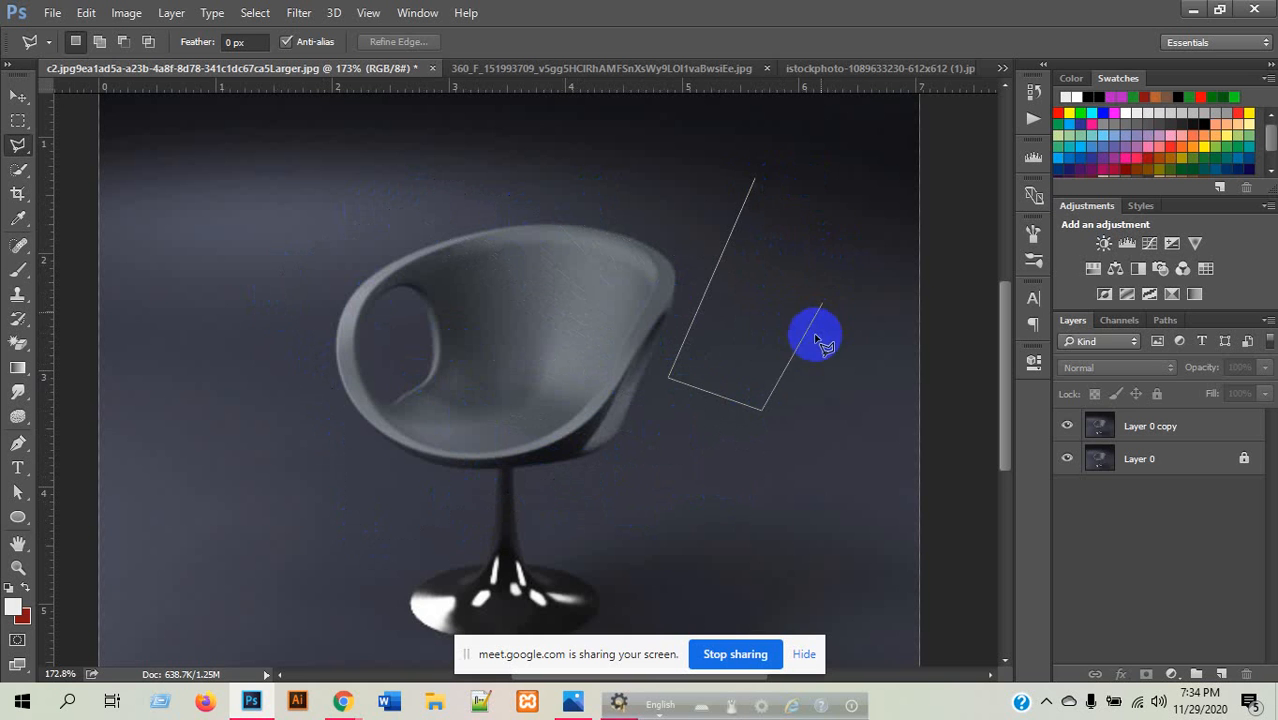
left_click(862, 228)
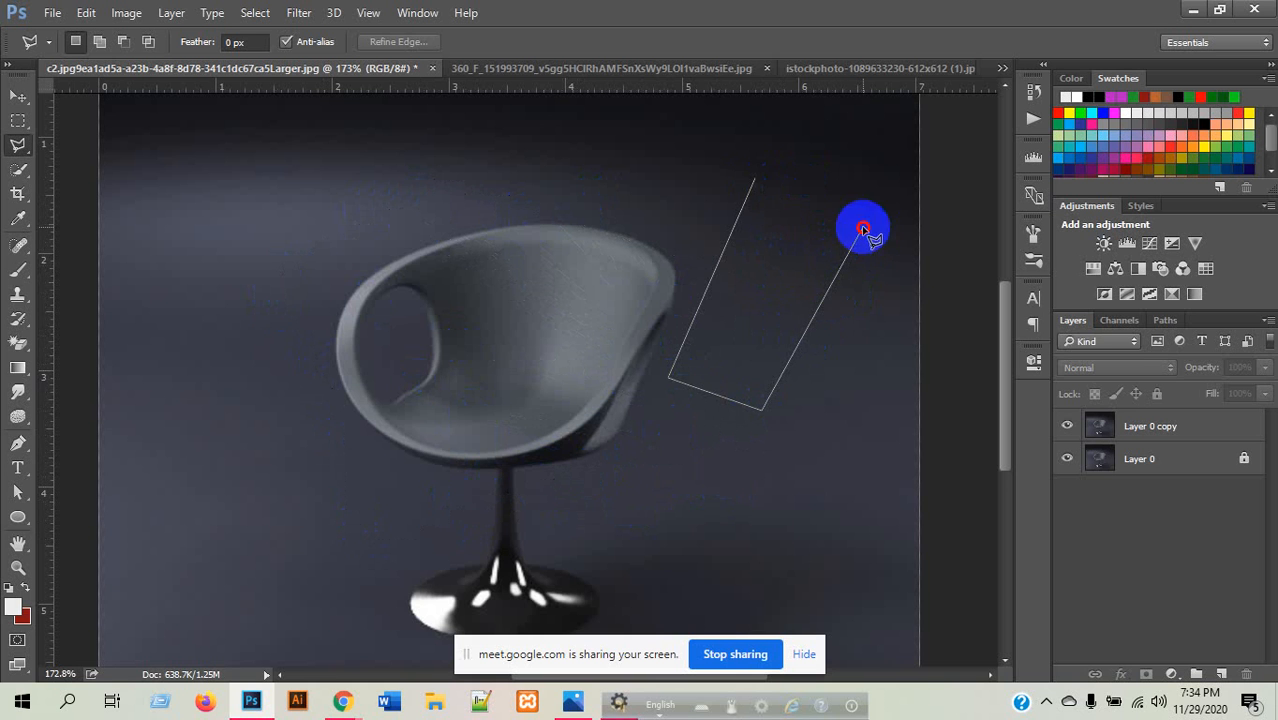
left_click(756, 177)
left_click_drag(774, 250, 642, 328)
- Draw a closed, self-crossing polygonal lasso selection over the chair's seat and the background to its right
left_click(430, 205)
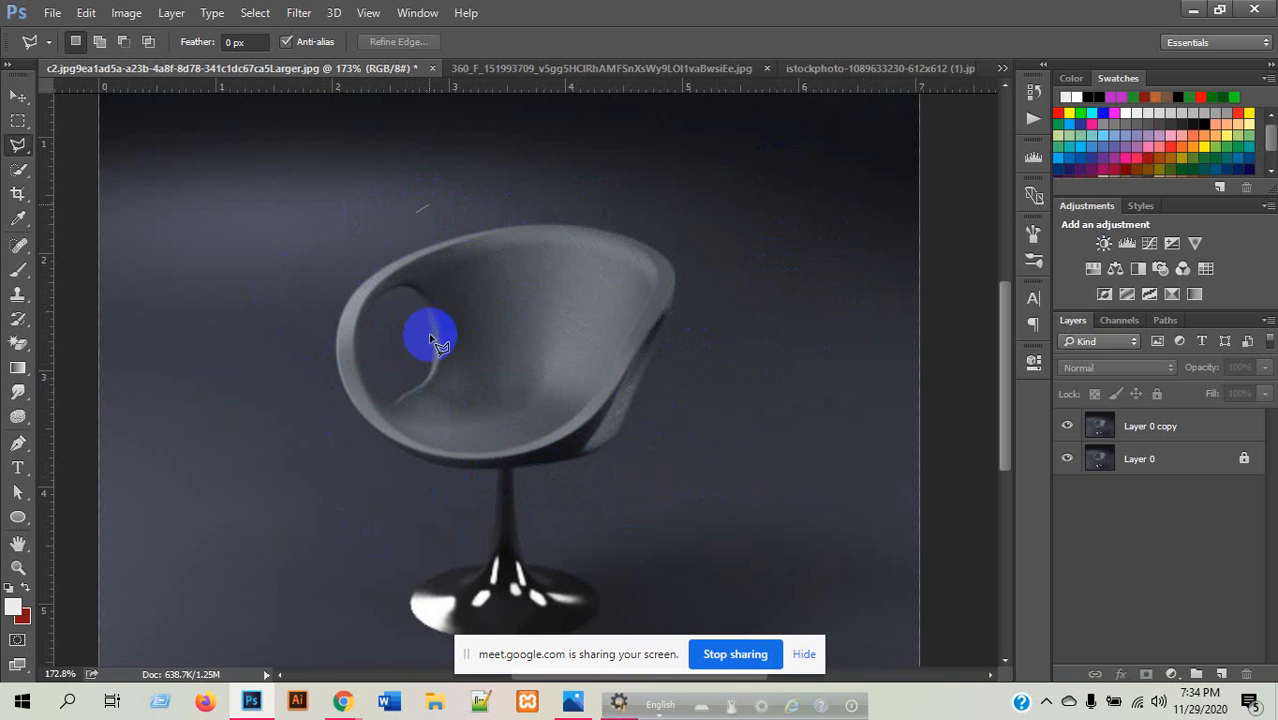
left_click(437, 357)
left_click(755, 322)
left_click(790, 170)
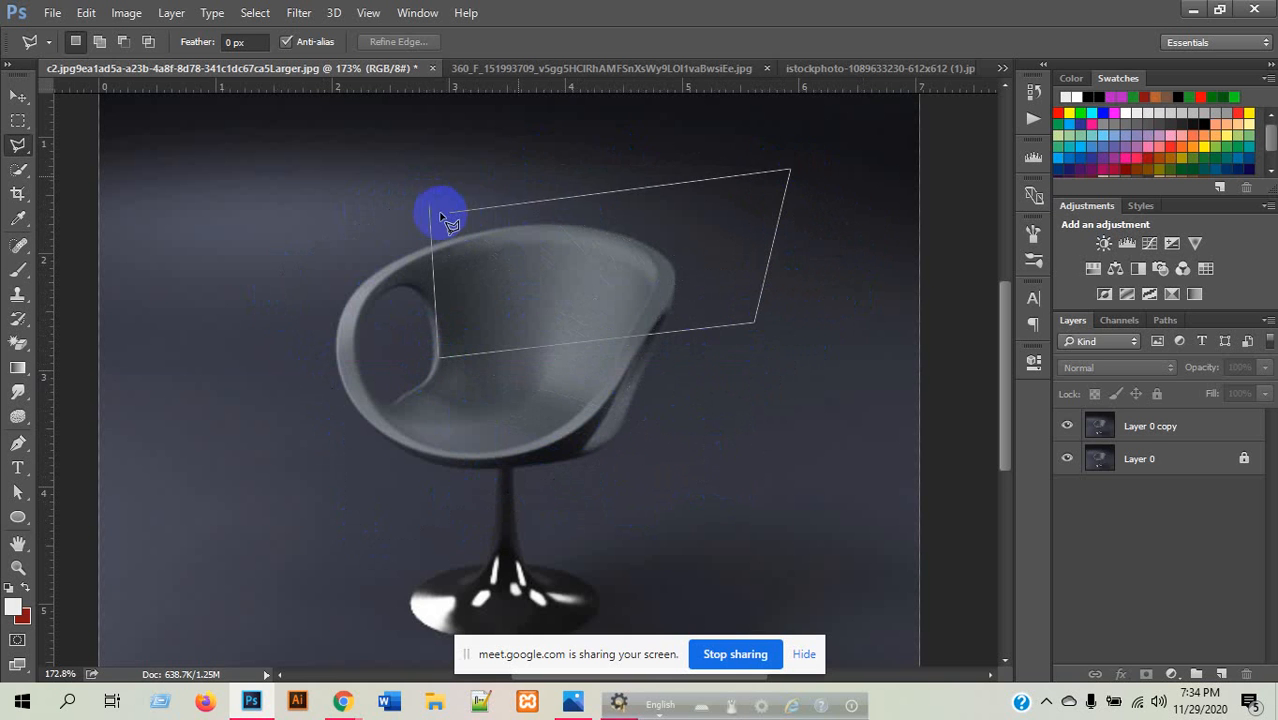
left_click(432, 205)
left_click(430, 205)
left_click(868, 296)
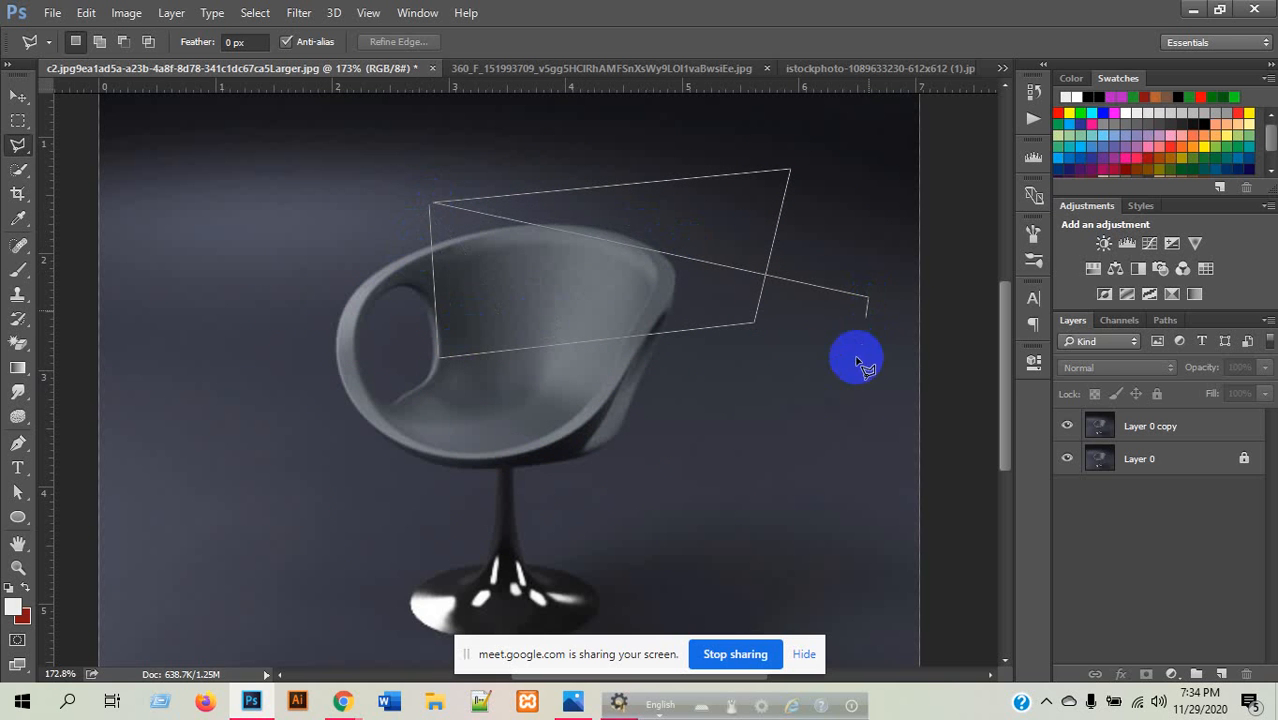
left_click(768, 507)
left_click(500, 447)
left_click(483, 263)
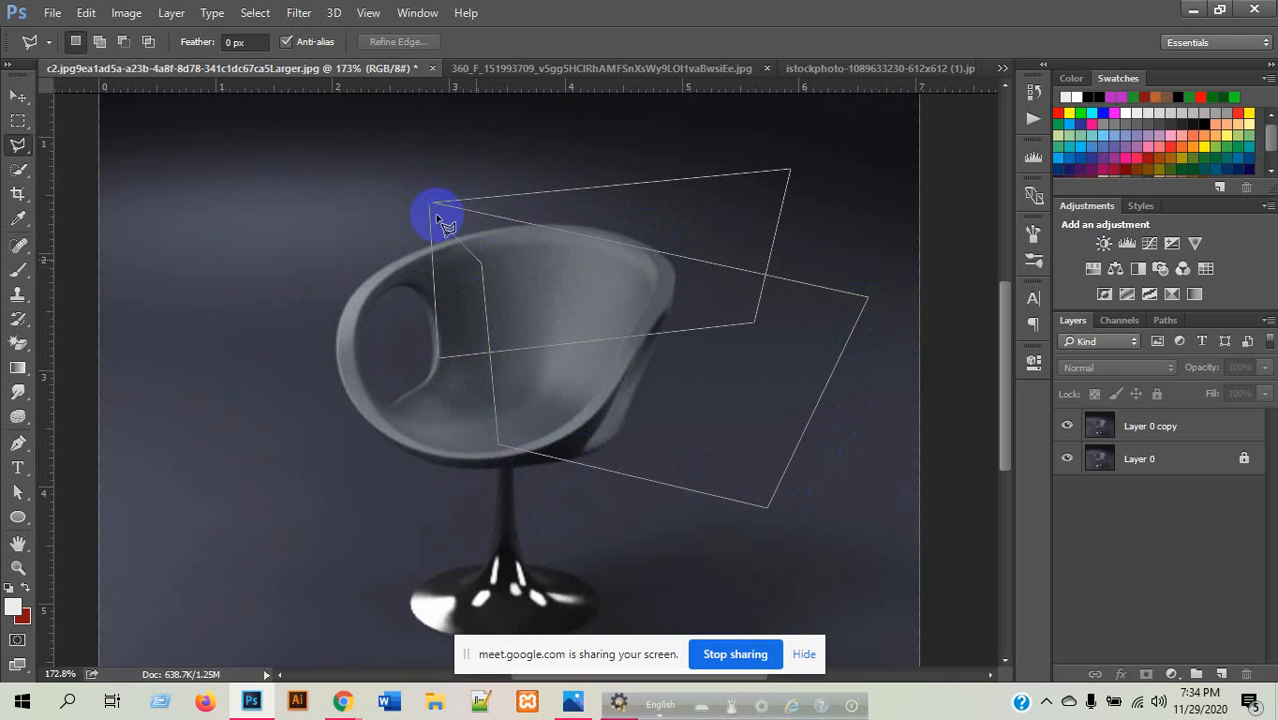
left_click(408, 236)
left_click(362, 228)
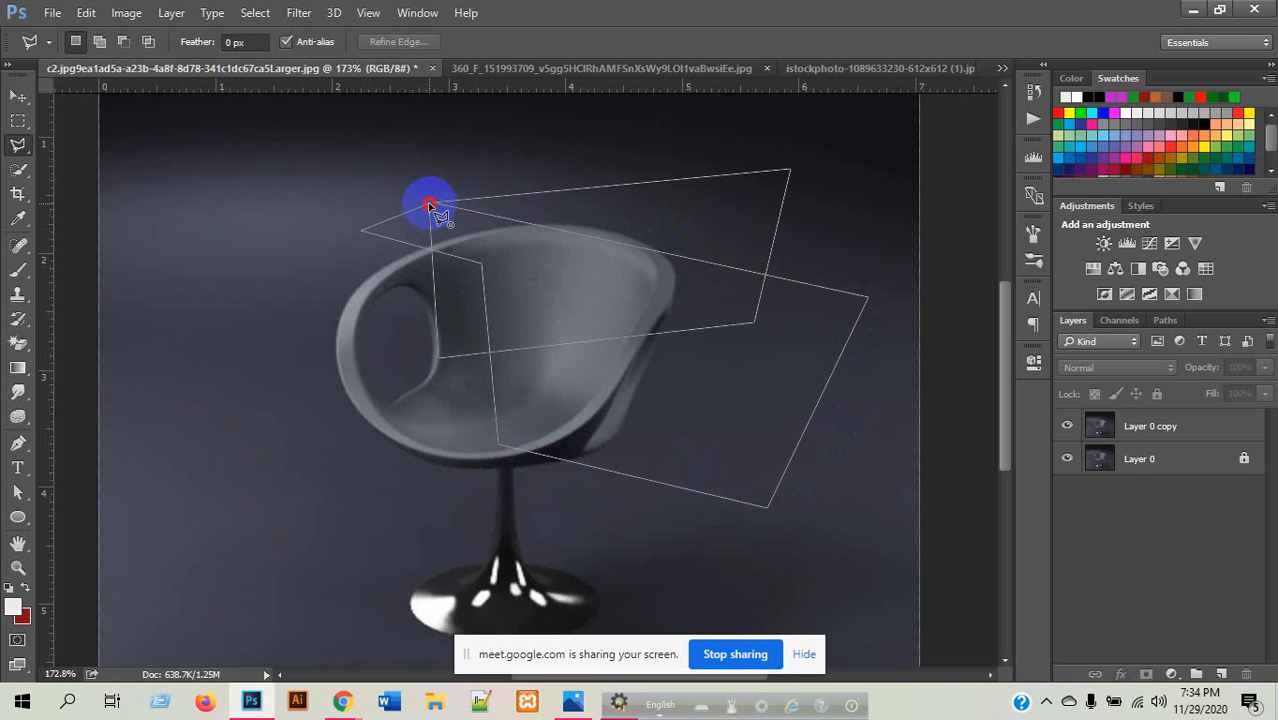
left_click(430, 205)
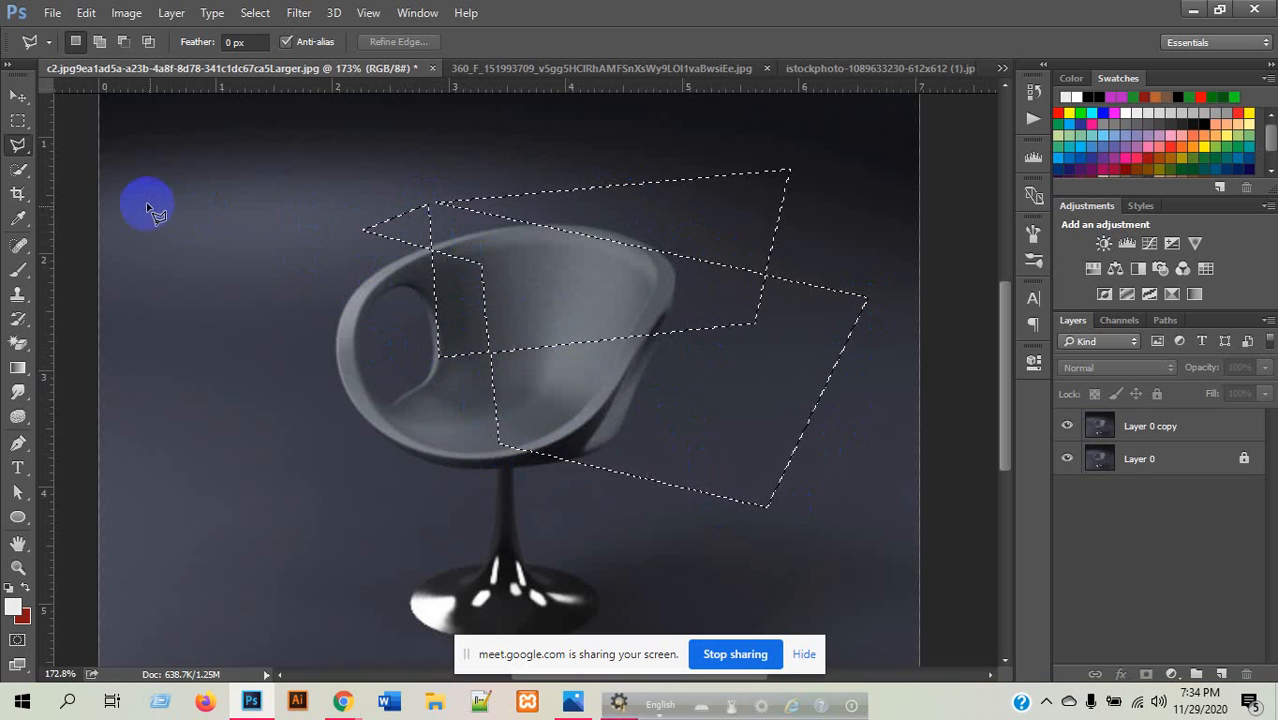
- Clear the self-crossing polygonal selection using the Rectangular Marquee tool
left_click(18, 145)
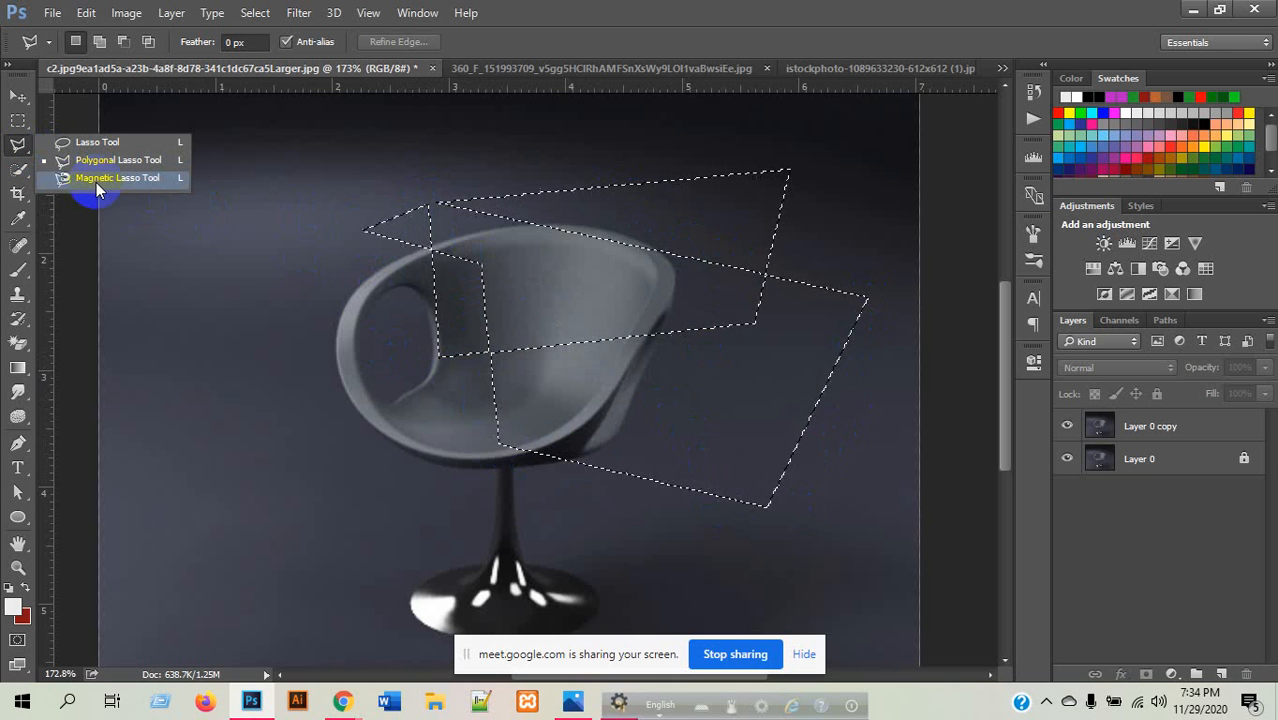
left_click(18, 120)
left_click(97, 106)
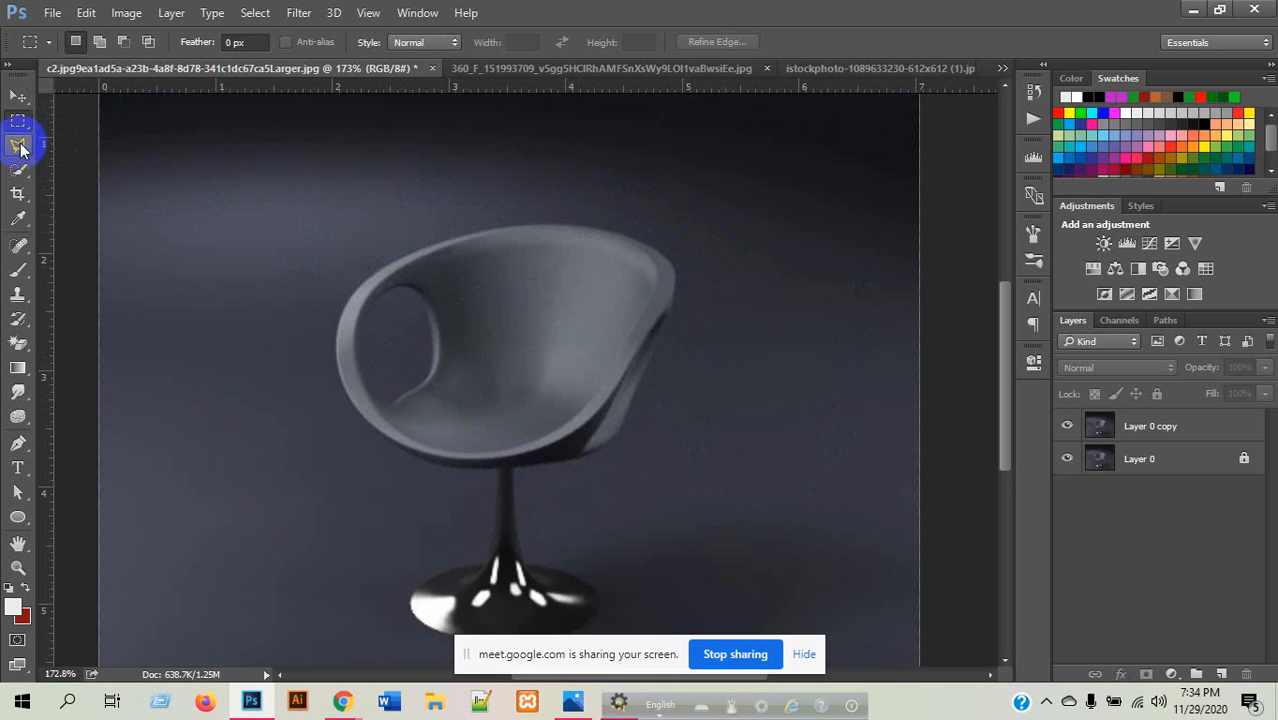
- Trace the whole chair, including seat, stem and base, on Layer 0 copy with the Magnetic Lasso tool and close the selection
left_click(19, 145)
left_click(82, 181)
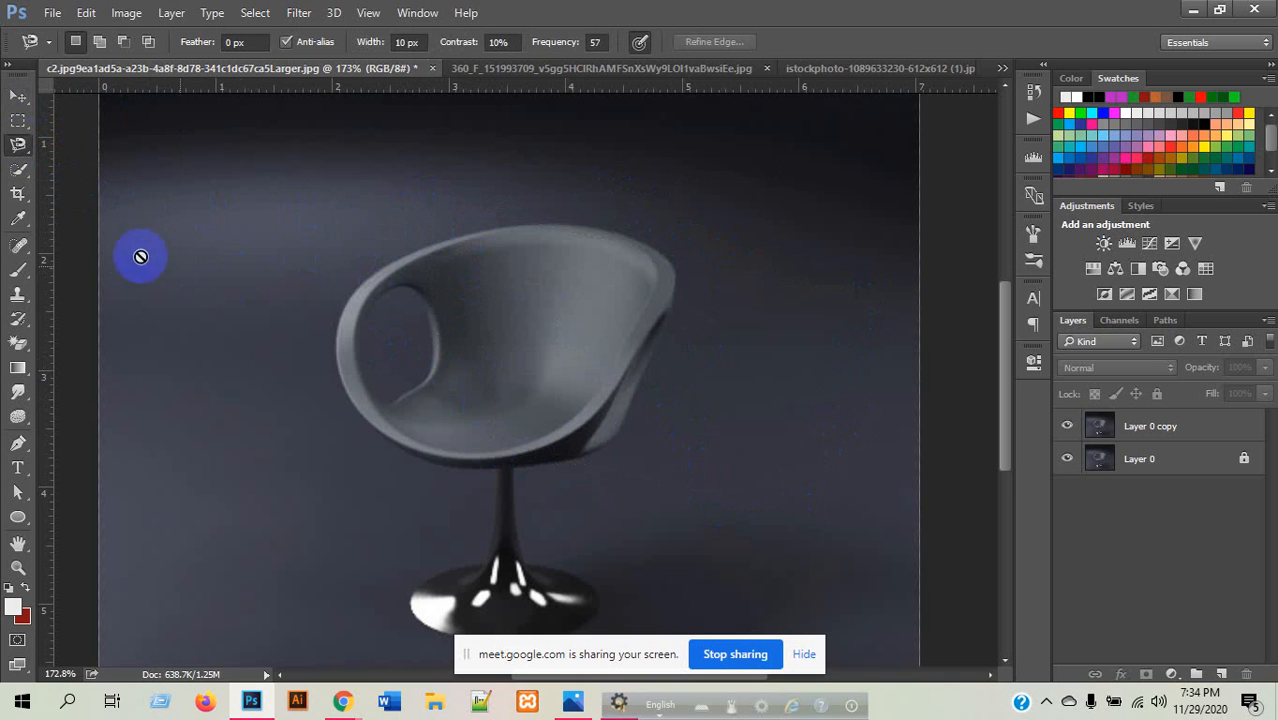
left_click(1150, 420)
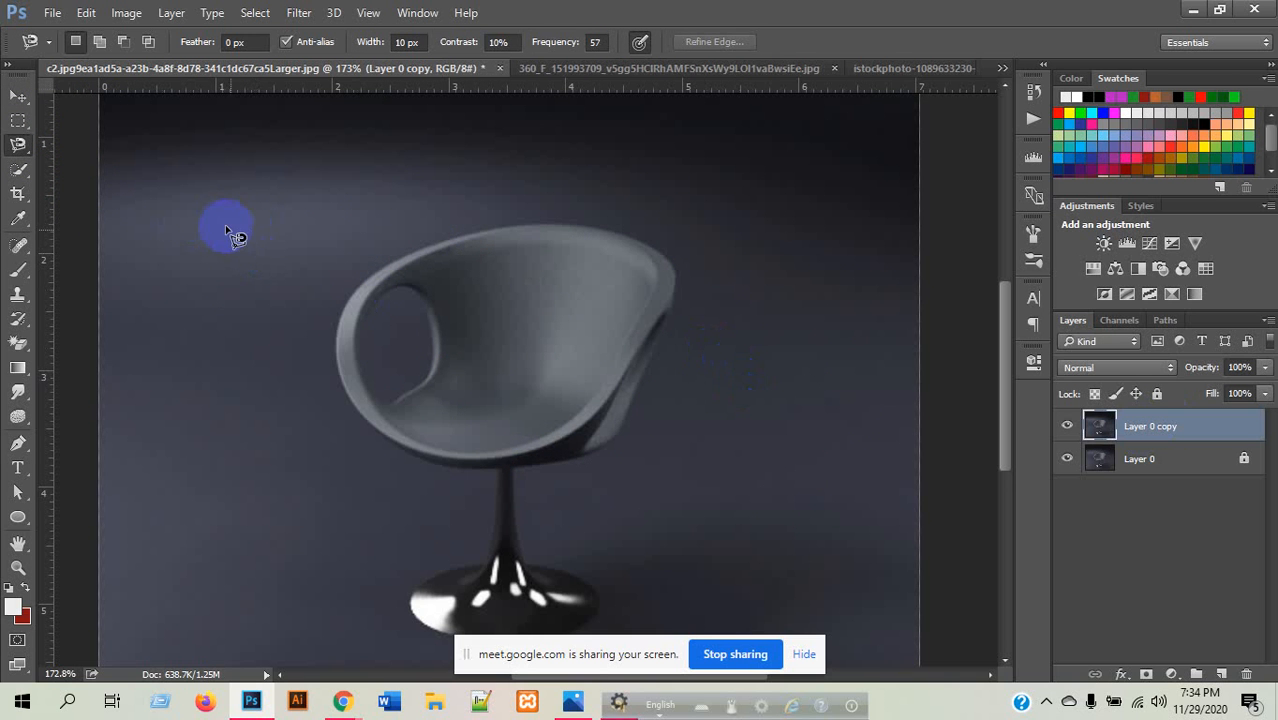
left_click(225, 226)
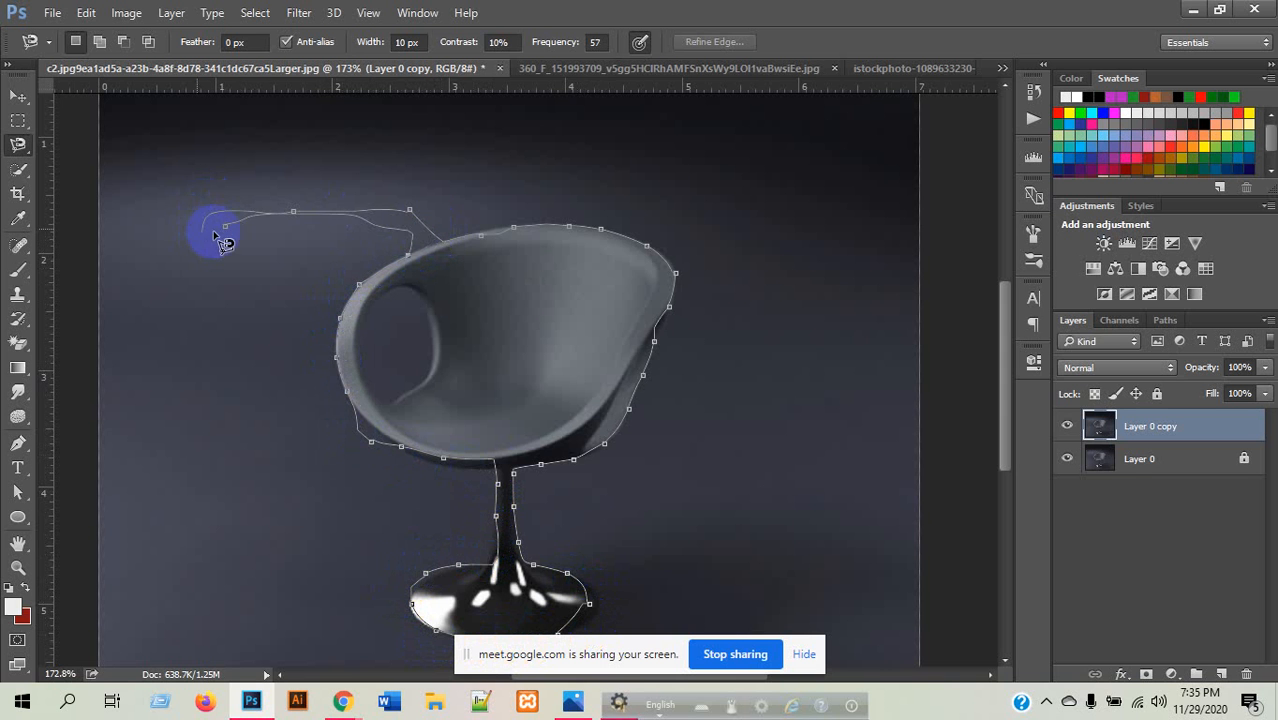
left_click(227, 232)
- Clear the selection around the chair and return to the Magnetic Lasso tool
left_click(18, 96)
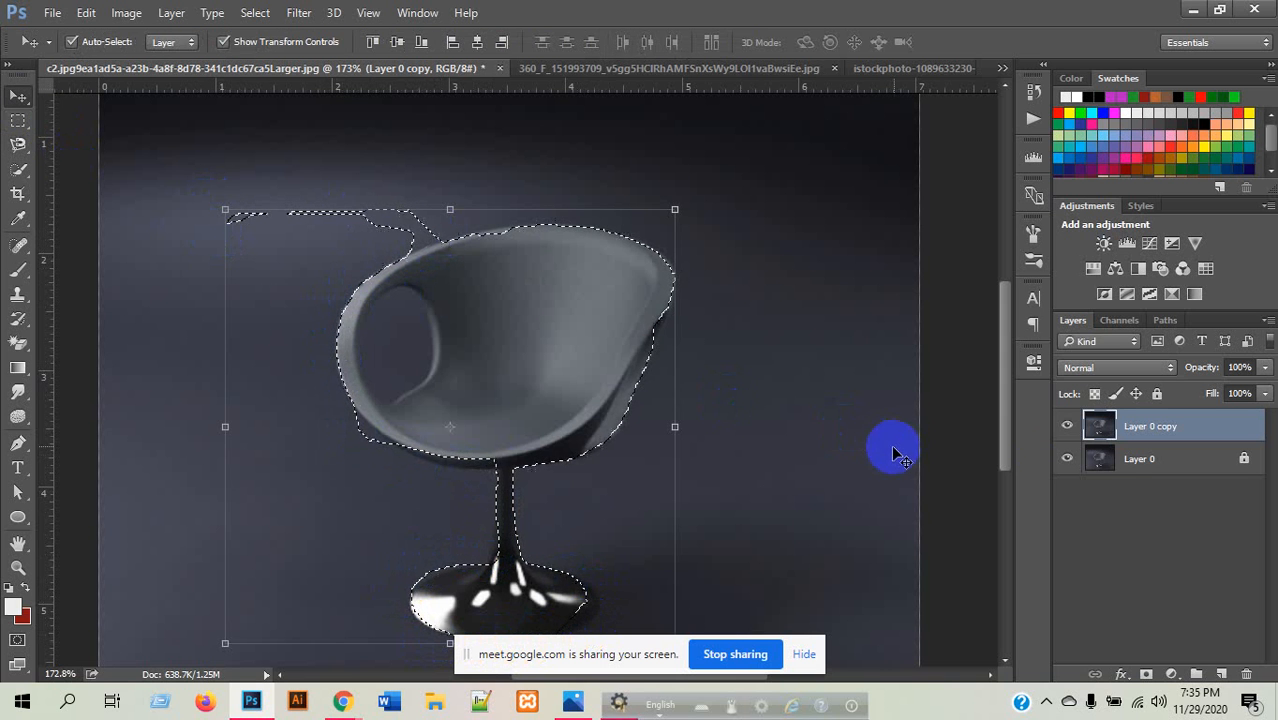
left_click(18, 120)
left_click(111, 168)
left_click(6, 99)
left_click_drag(8, 148, 124, 180)
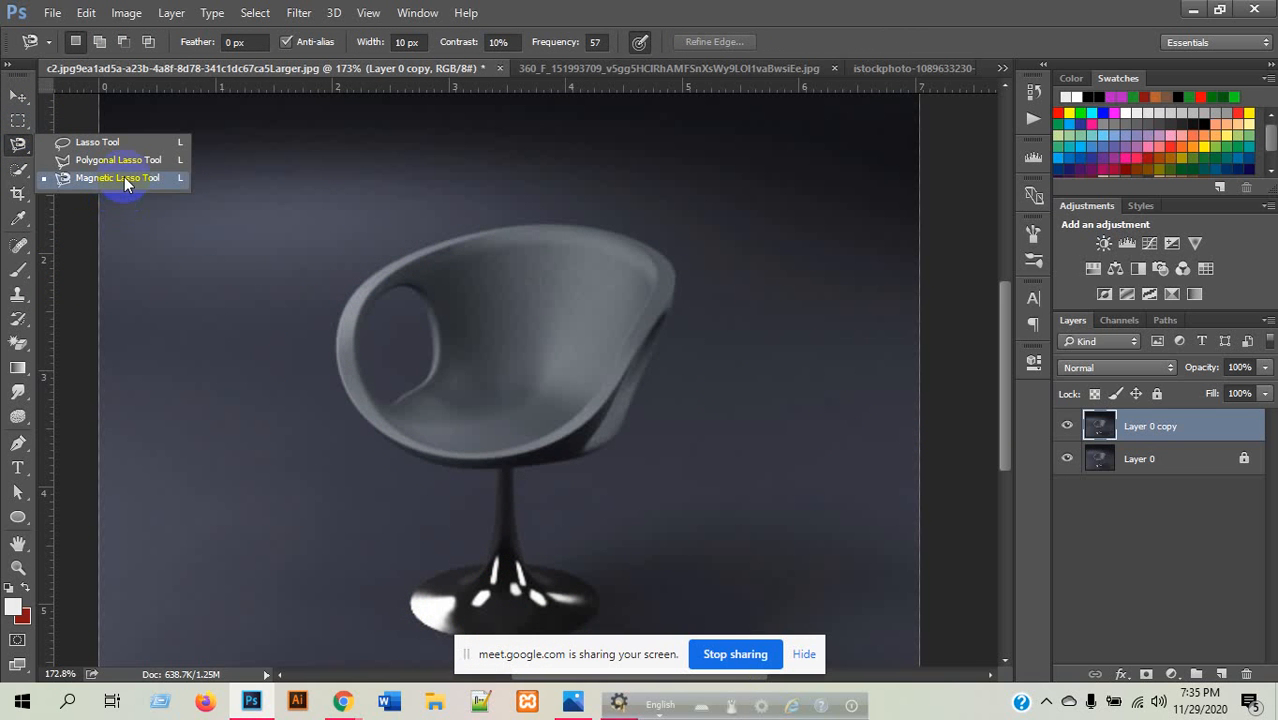
left_click(208, 248)
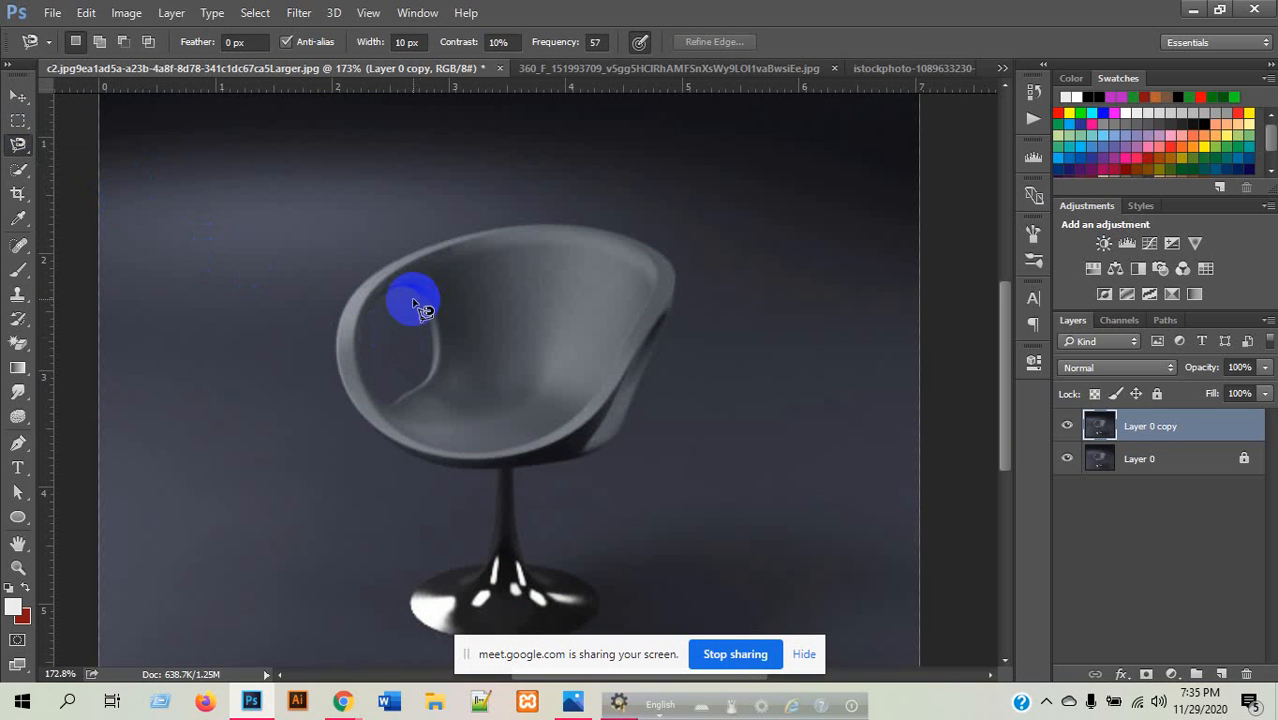
- Check the Google Meet call in Chrome and return to the chair image in Photoshop
mouse_move(342, 700)
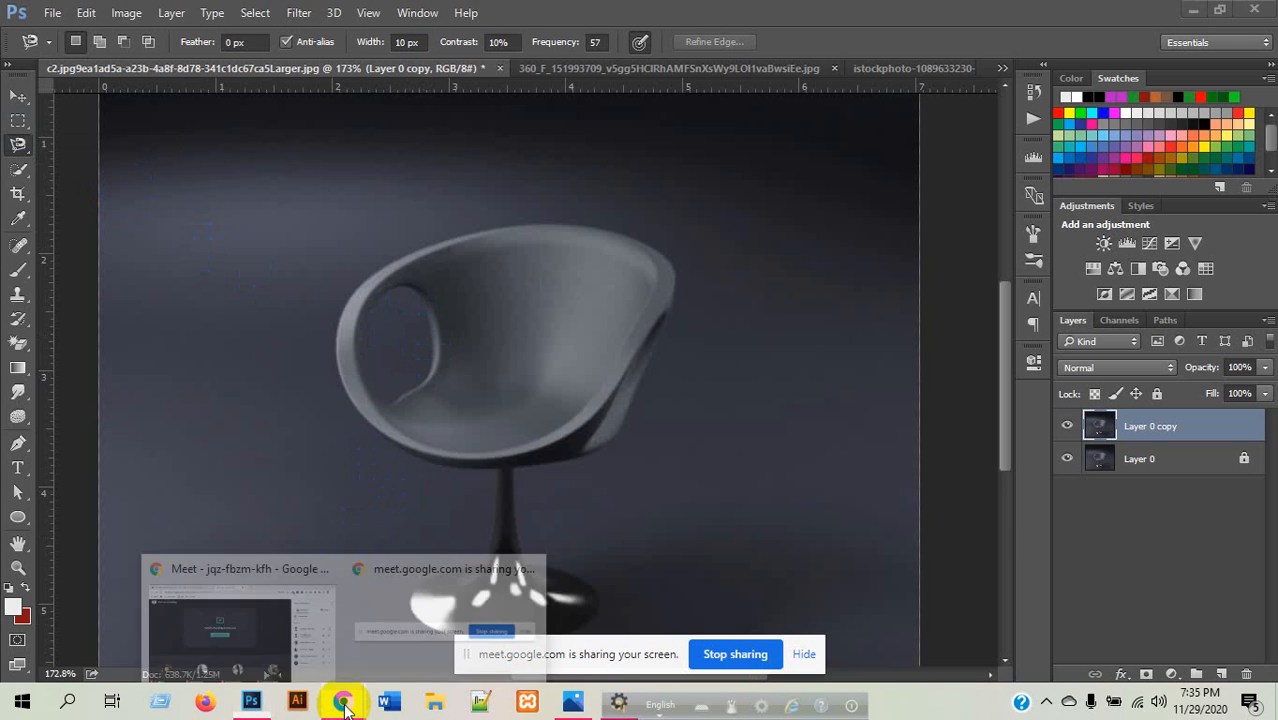
left_click(232, 630)
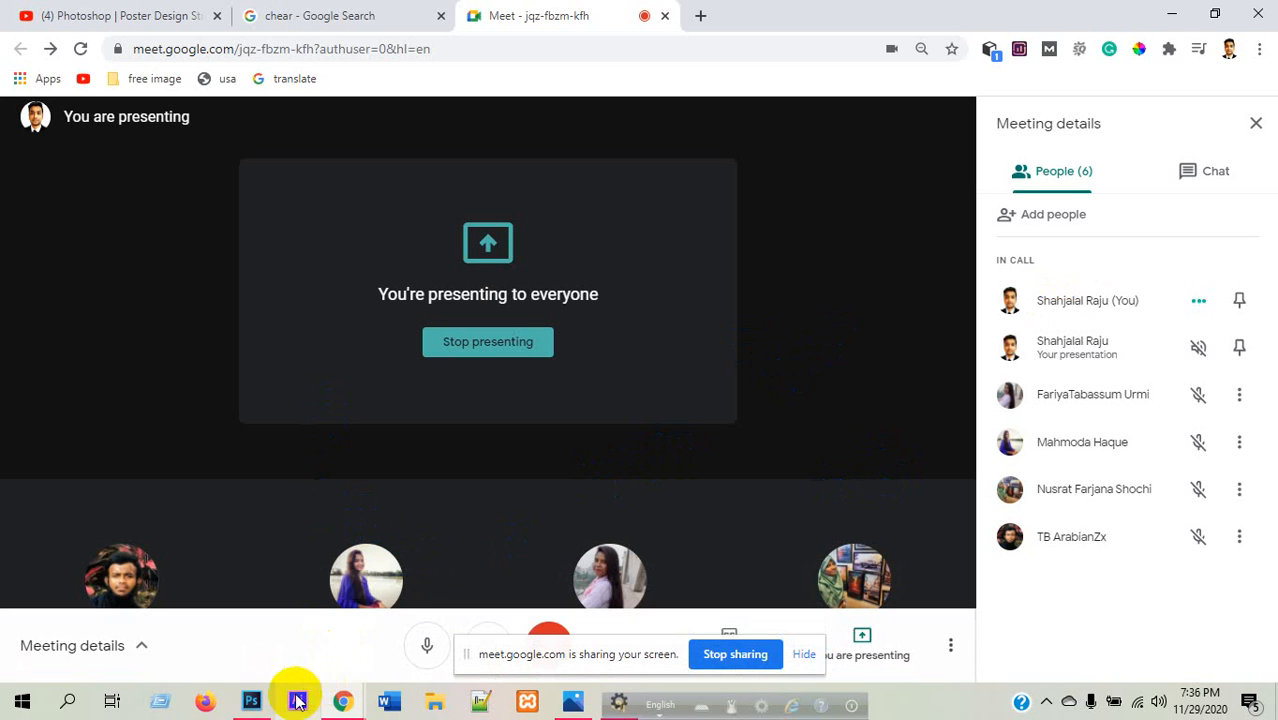
left_click(251, 706)
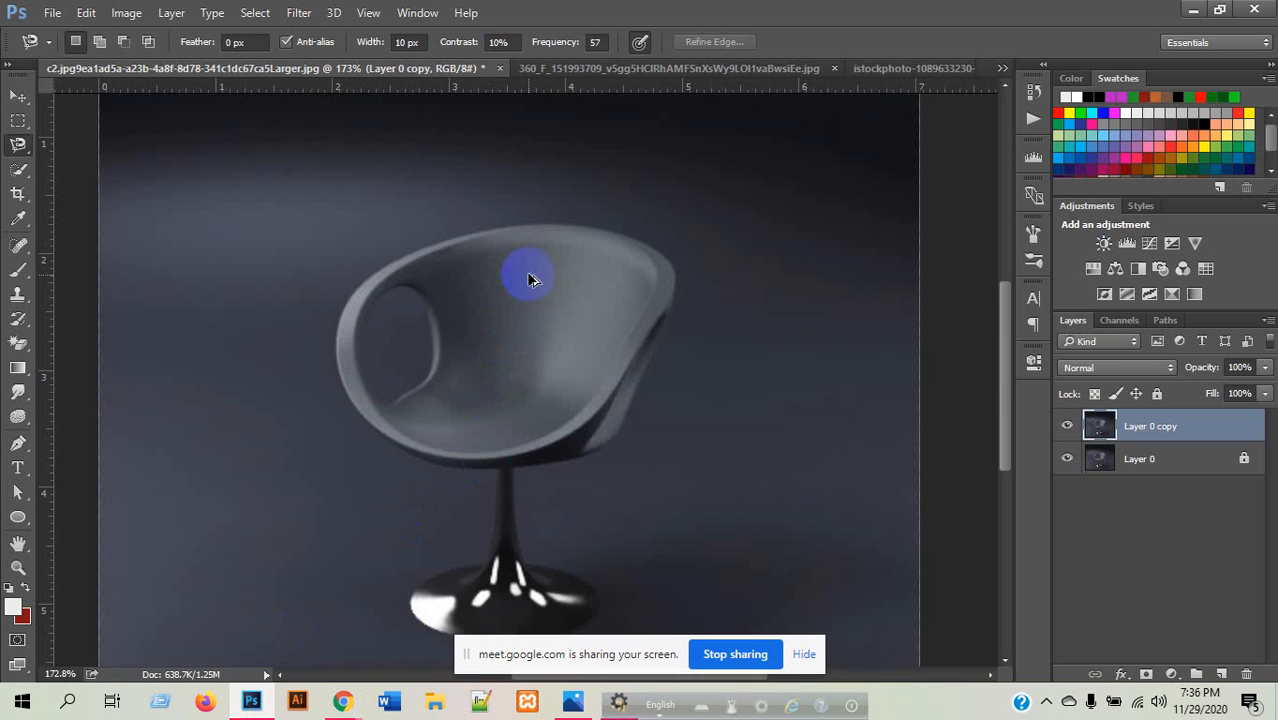
scroll(517, 307, "down", 2)
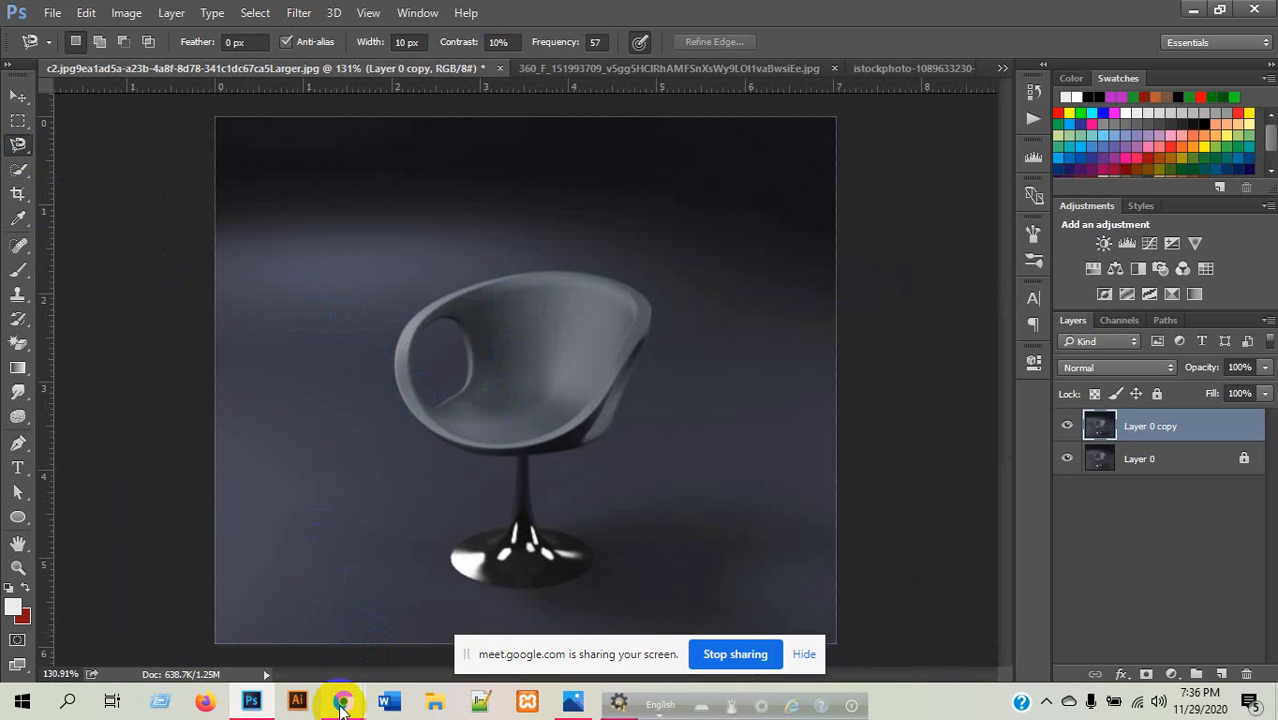
right_click(12, 146)
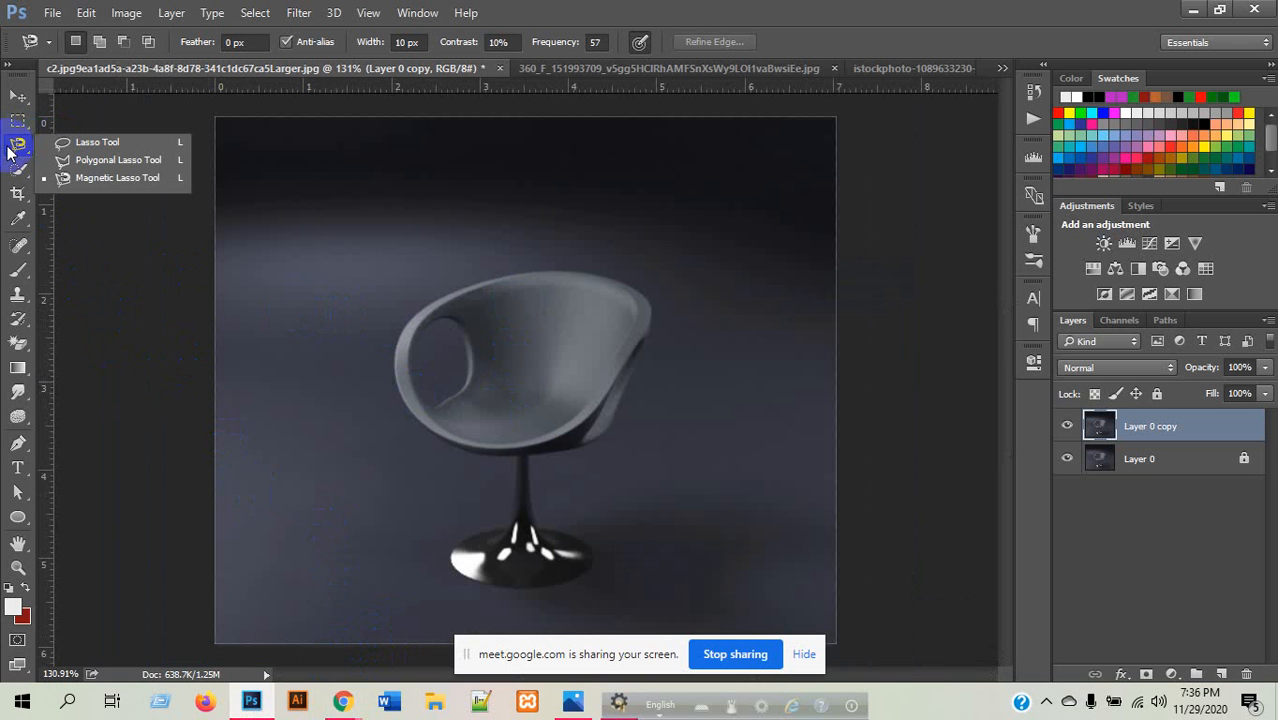
left_click(343, 693)
left_click(235, 642)
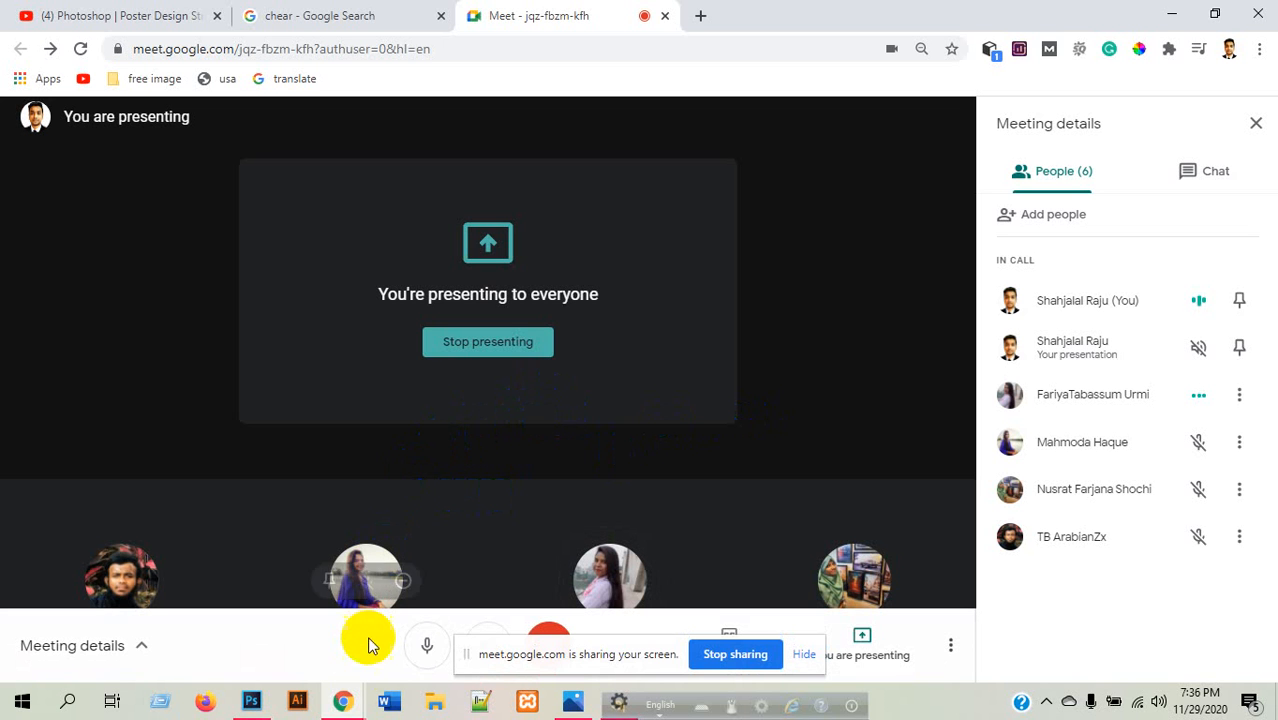
left_click(346, 703)
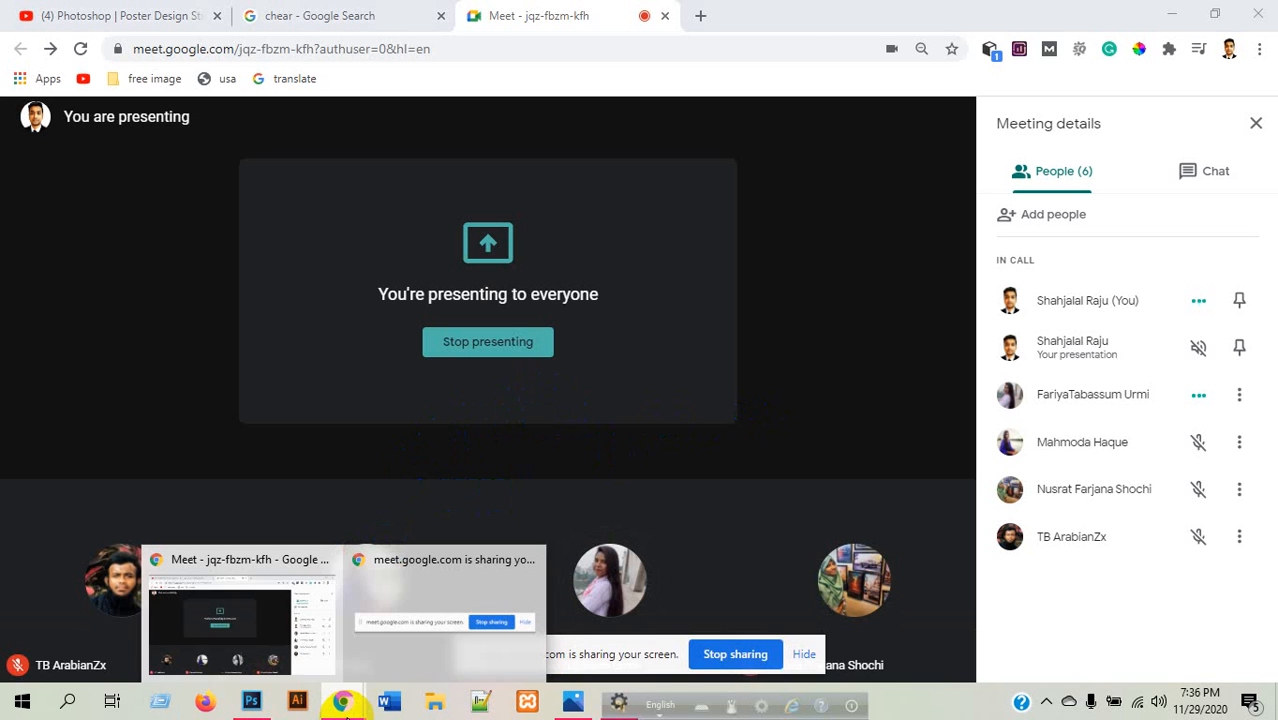
left_click(272, 654)
left_click(253, 702)
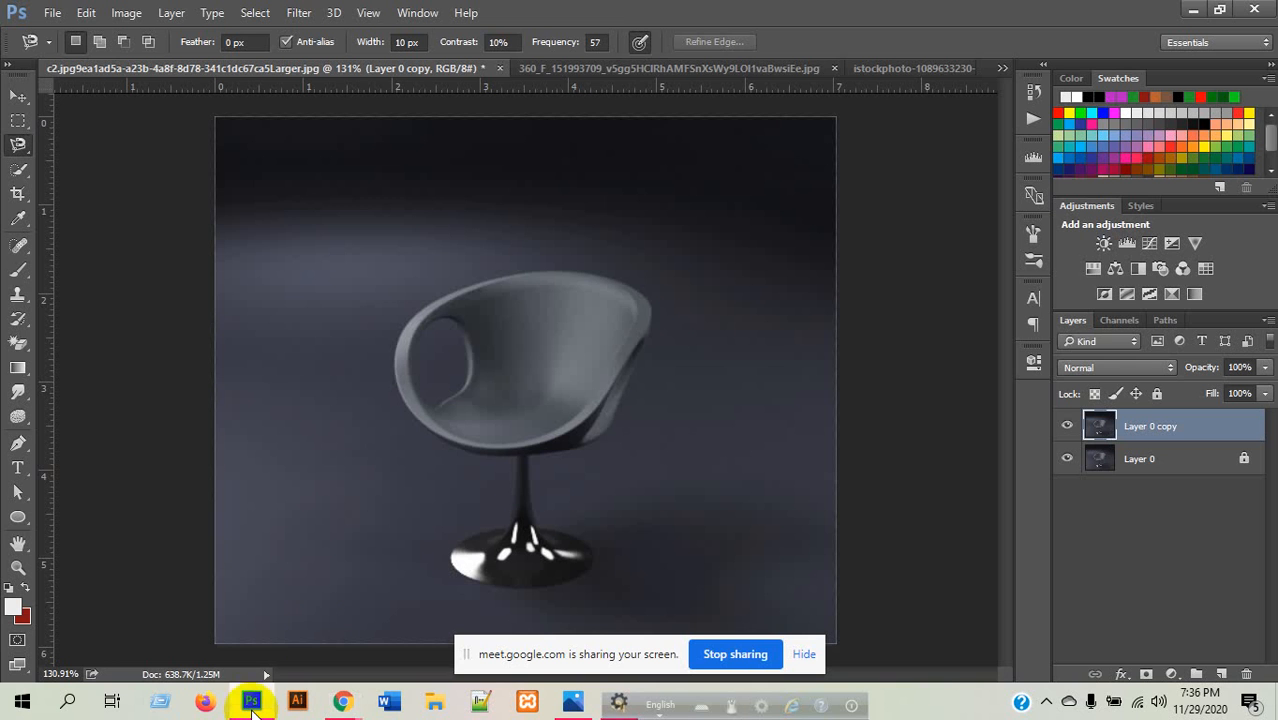
- Try selecting the chair's seat with the Quick Selection tool at brush size 13, and clear the selection
left_click_drag(14, 152, 75, 190)
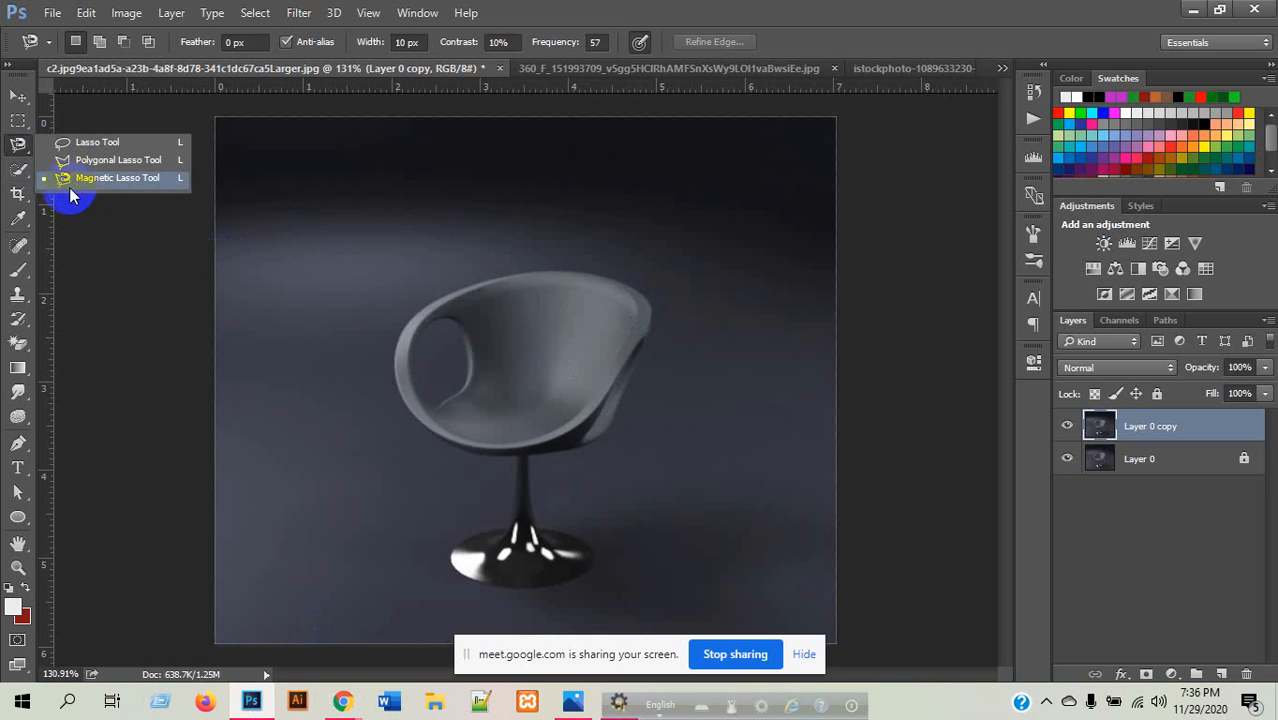
left_click(16, 174)
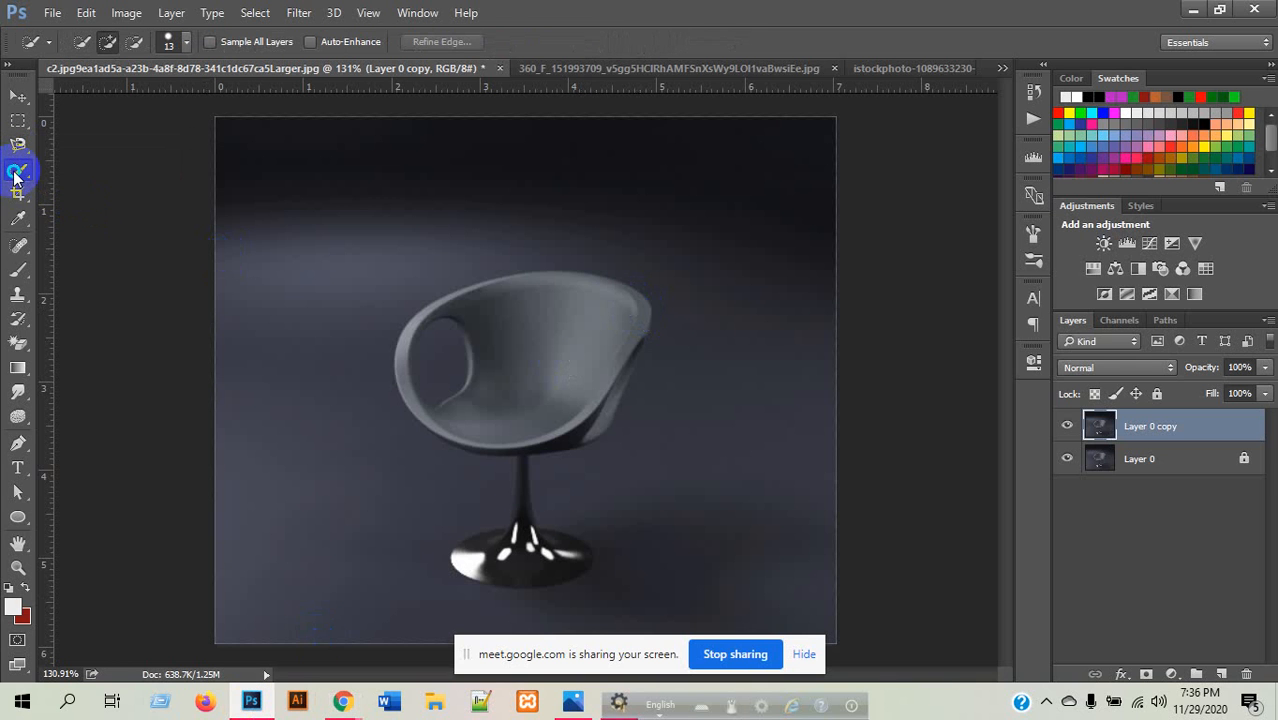
mouse_move(14, 175)
left_mouse_down()
mouse_move(112, 175)
mouse_move(110, 199)
left_mouse_up()
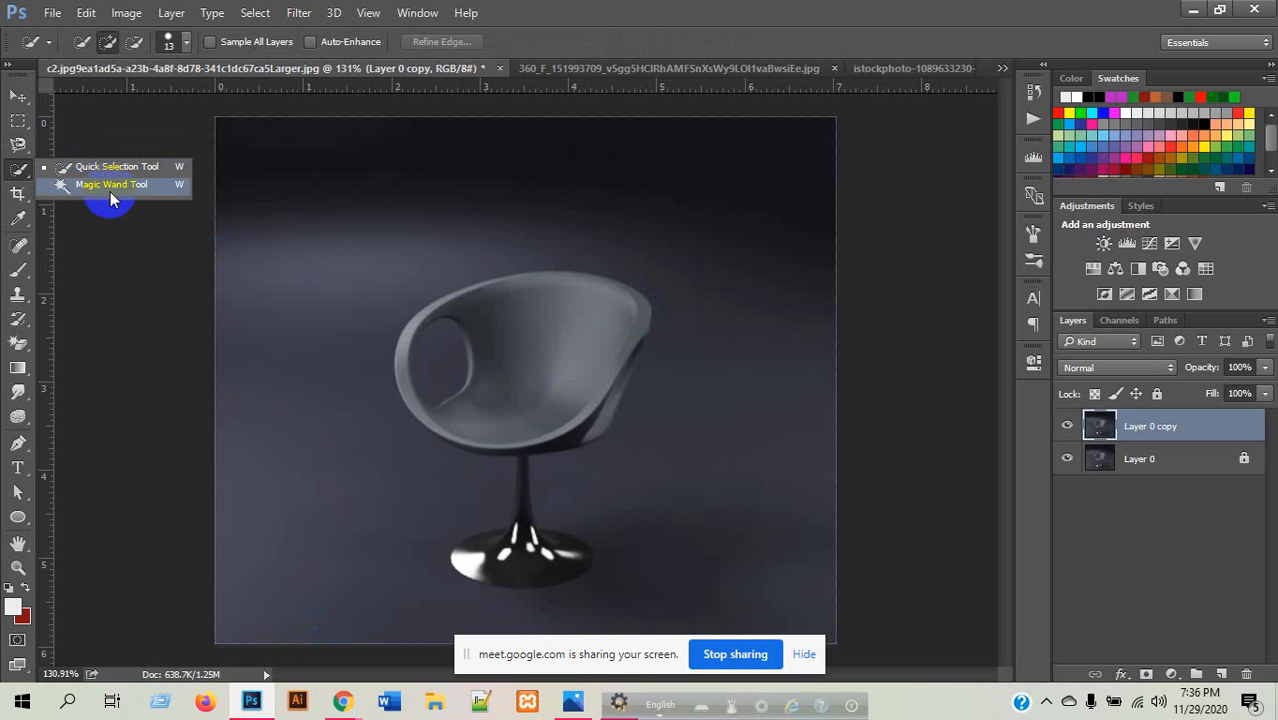
left_click(16, 171)
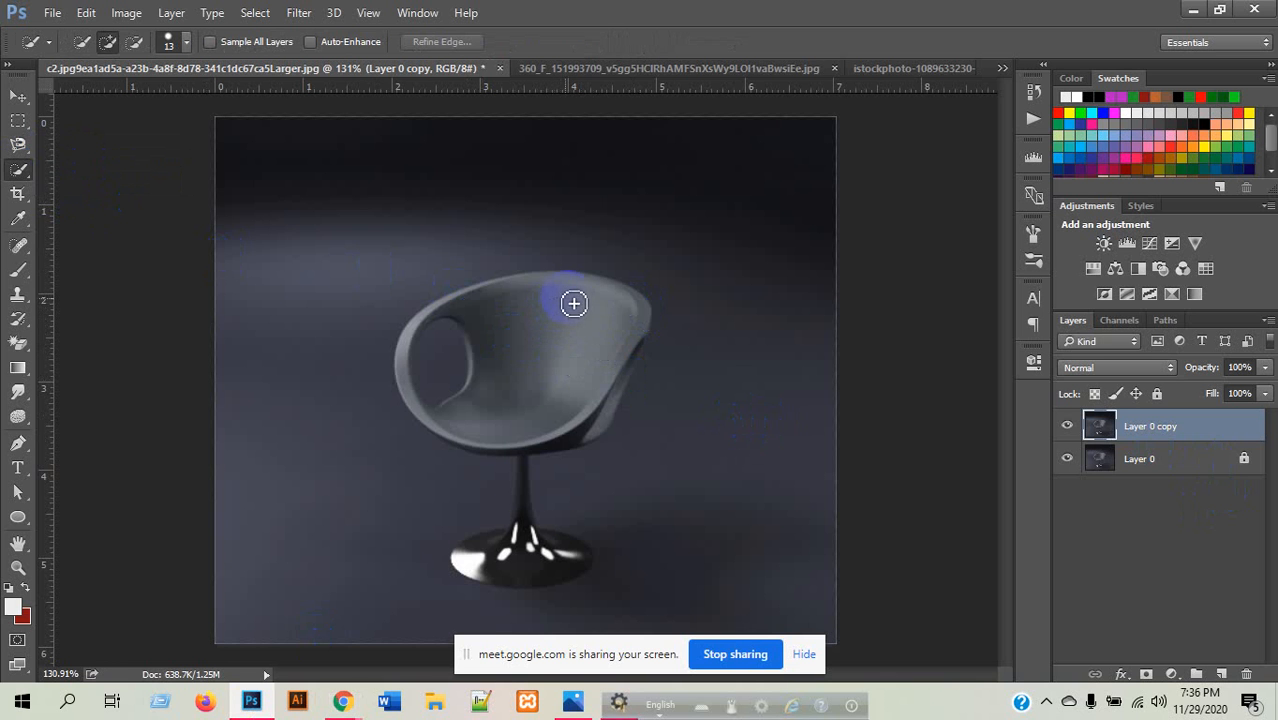
mouse_move(610, 336)
left_mouse_down()
mouse_move(592, 438)
mouse_move(478, 452)
mouse_move(437, 435)
mouse_move(441, 423)
mouse_move(532, 424)
mouse_move(622, 362)
left_mouse_up()
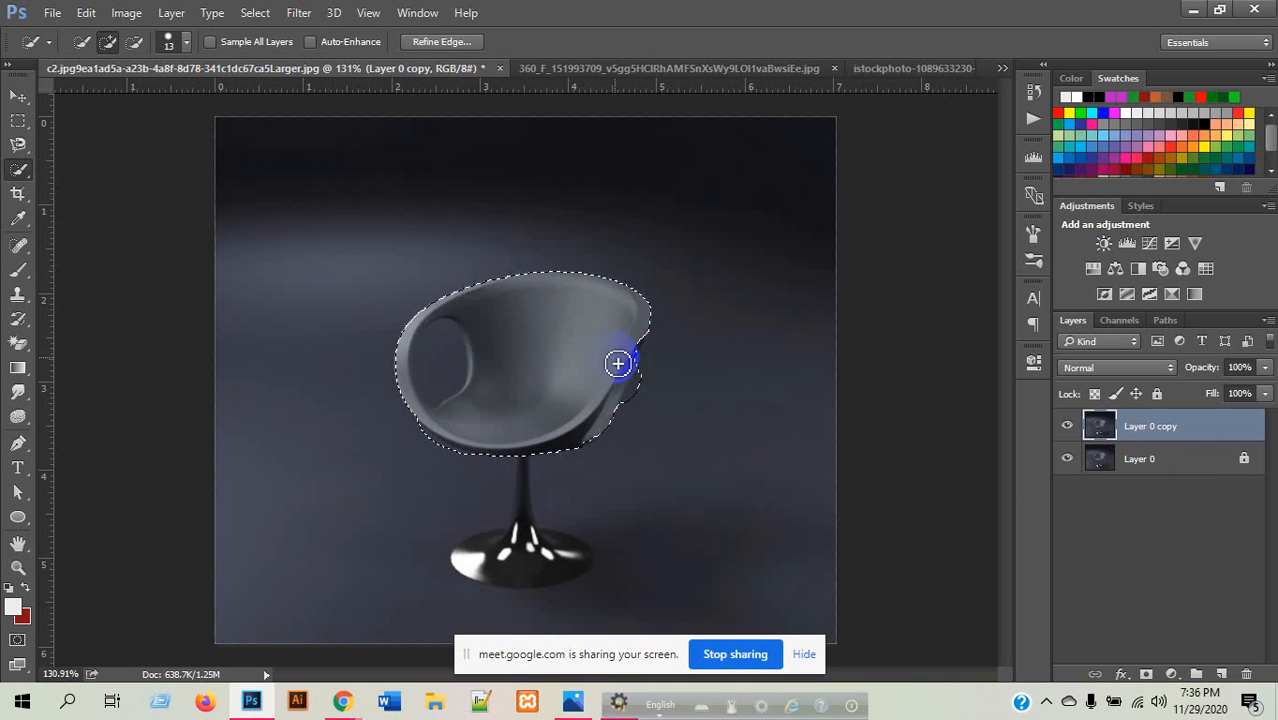
key("ctrl+d")
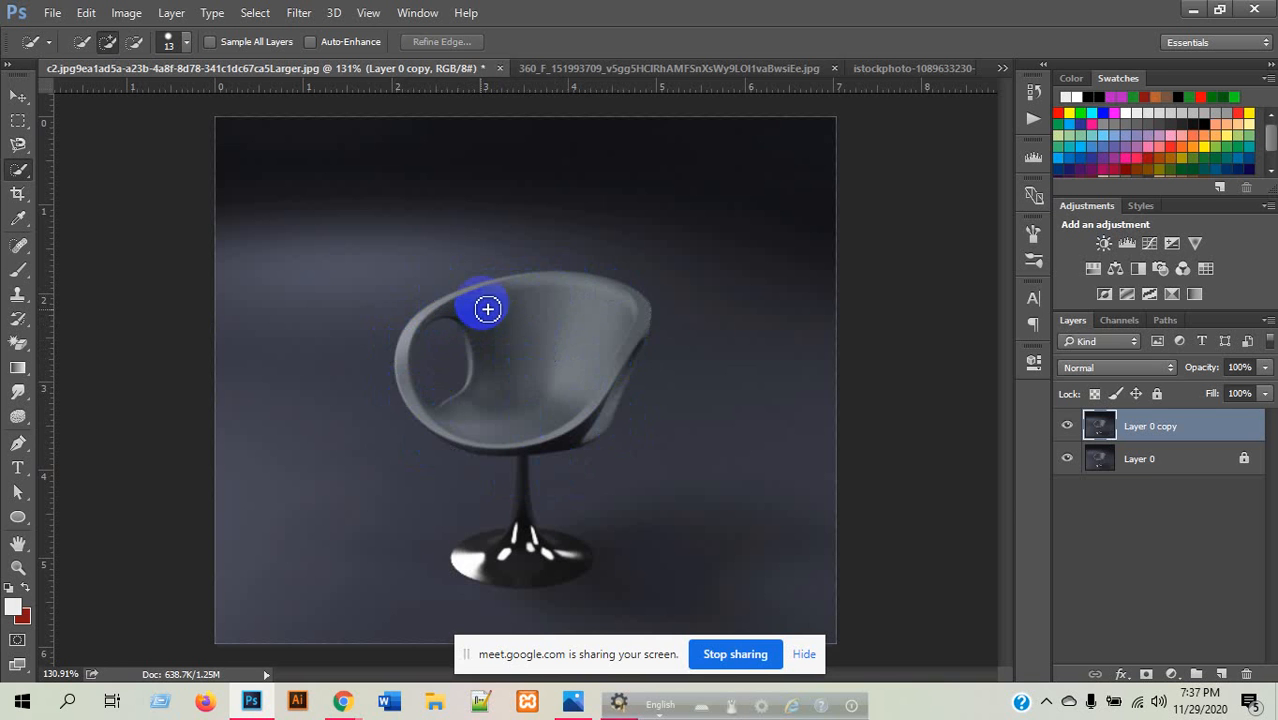
- Quick-select the seat again from its upper rim down to its lower part, and deselect it
mouse_move(484, 307)
left_mouse_down()
mouse_move(548, 397)
mouse_move(648, 414)
mouse_move(602, 439)
mouse_move(545, 442)
mouse_move(471, 408)
mouse_move(489, 419)
left_mouse_up()
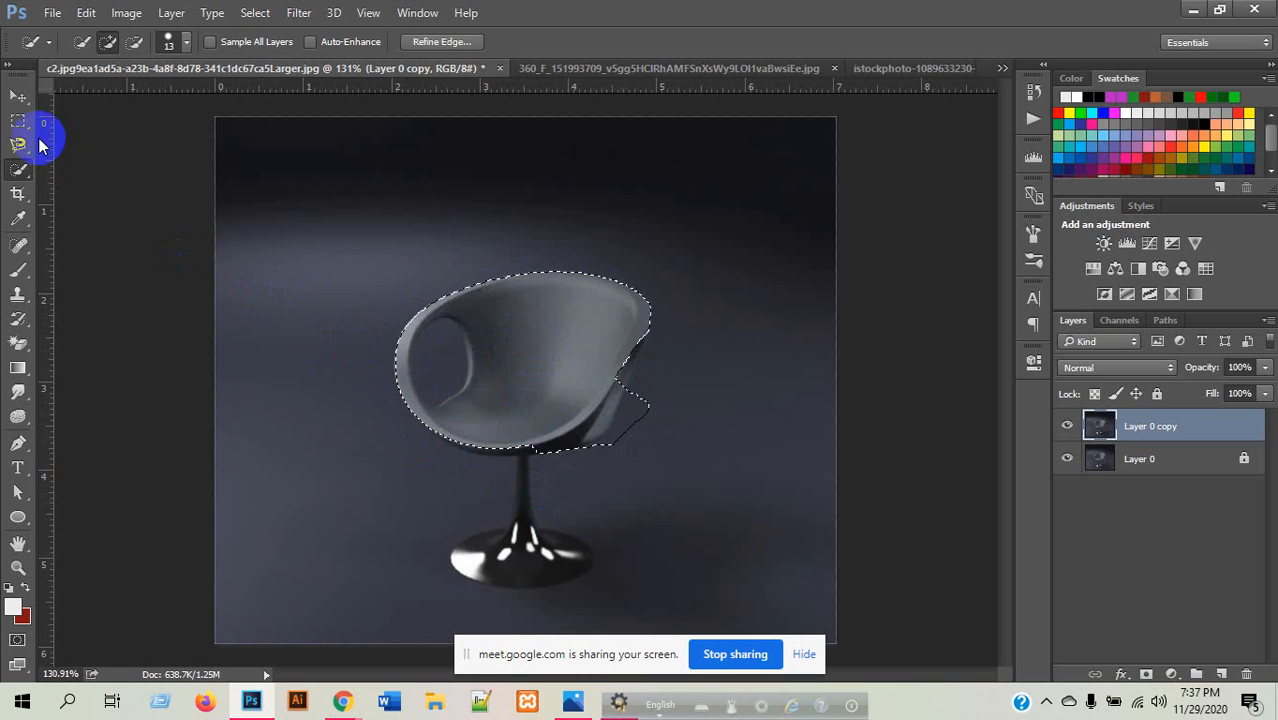
left_click(23, 123)
left_click(100, 147)
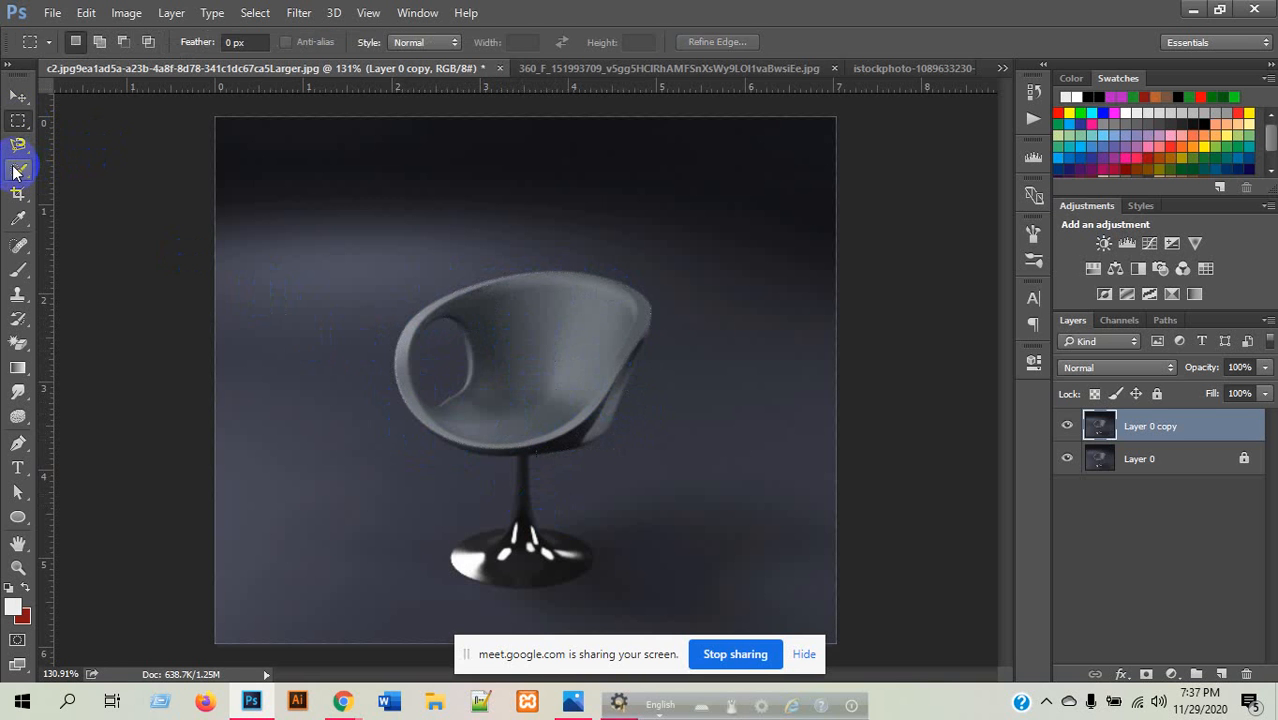
- Select the background around the chair's seat with the Quick Selection tool, and clear the selection
left_click(19, 169)
mouse_move(357, 160)
left_mouse_down()
mouse_move(292, 261)
mouse_move(284, 301)
mouse_move(345, 229)
mouse_move(552, 191)
mouse_move(680, 209)
mouse_move(740, 242)
mouse_move(775, 373)
mouse_move(757, 456)
left_mouse_up()
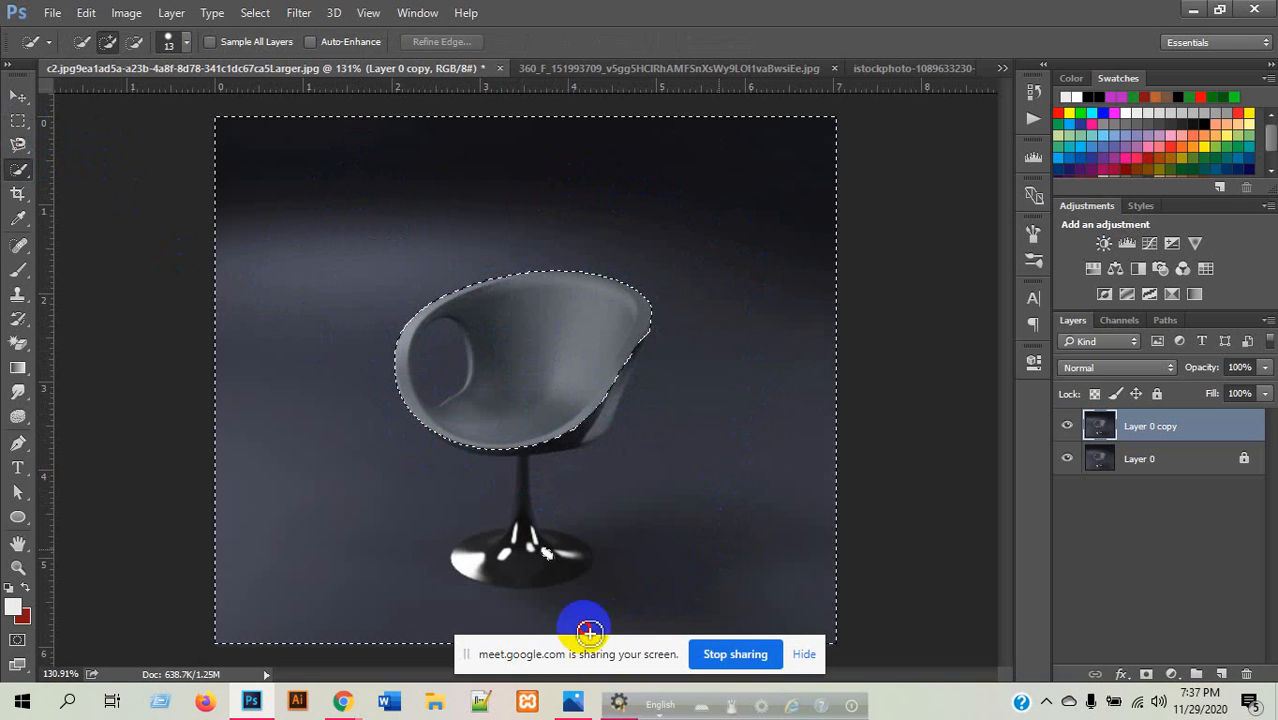
left_click_drag(358, 465, 368, 471)
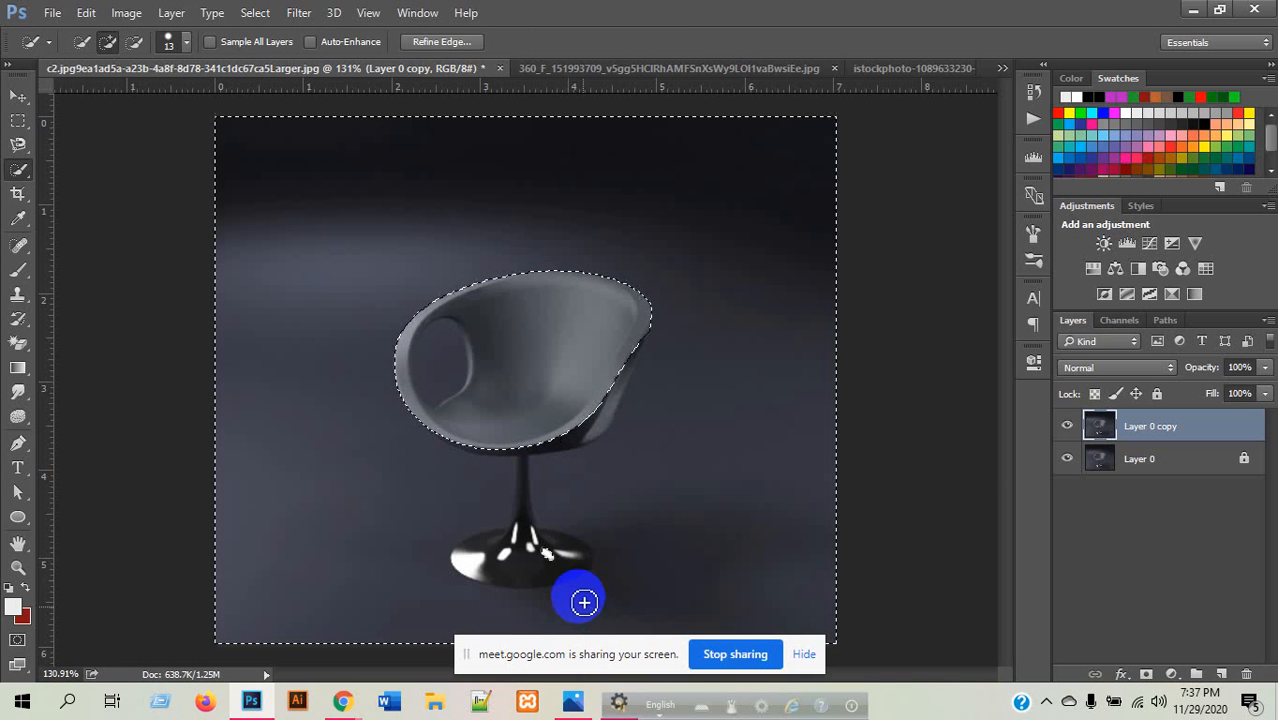
scroll(643, 442, "up", 3)
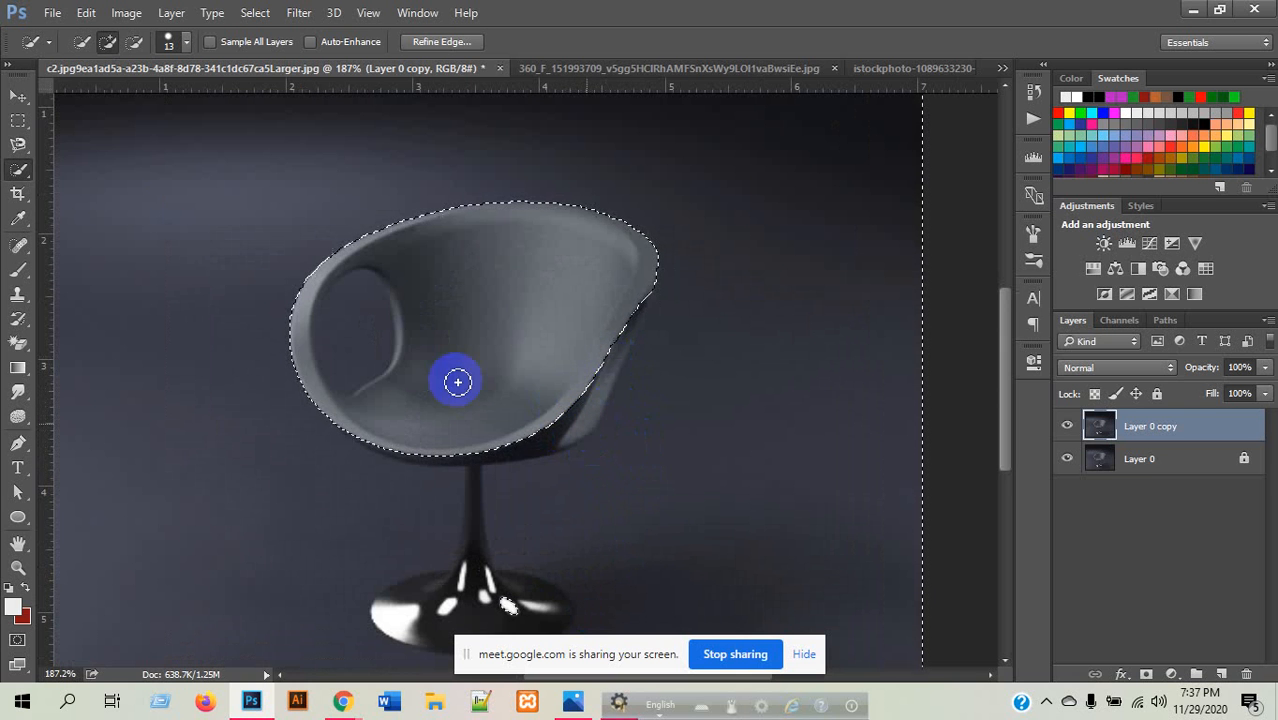
left_click(20, 120)
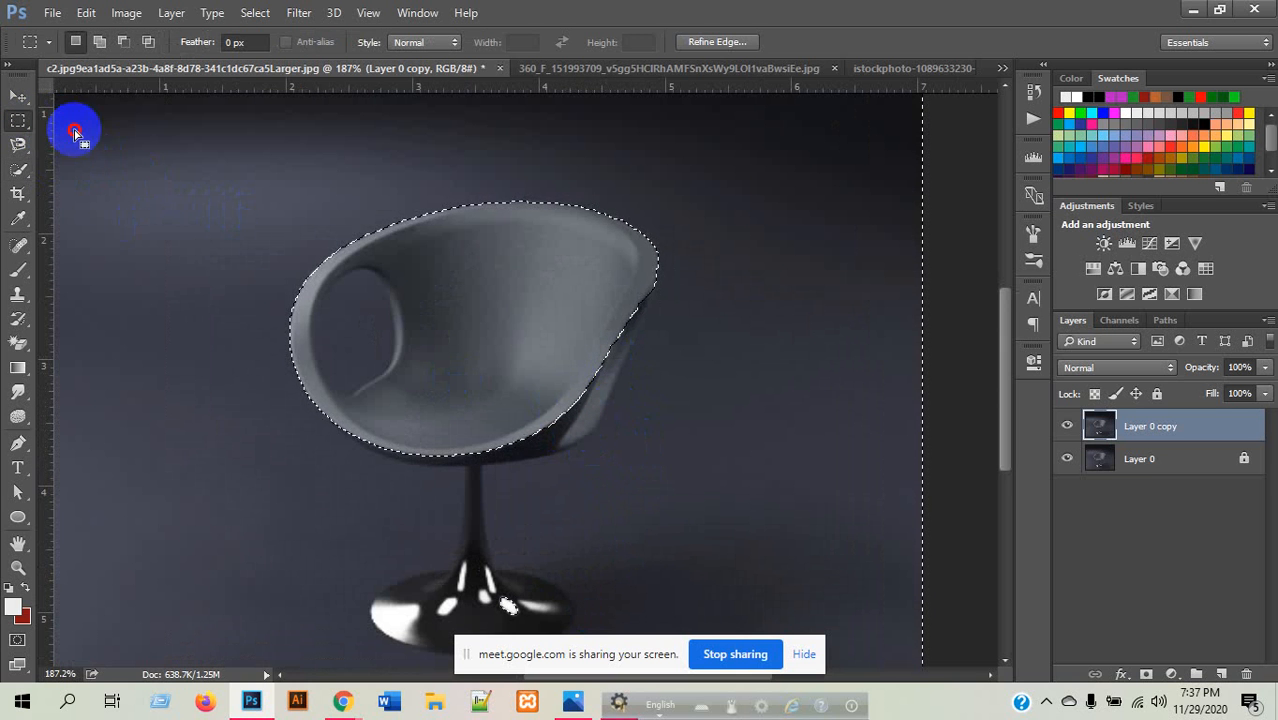
left_click(200, 155)
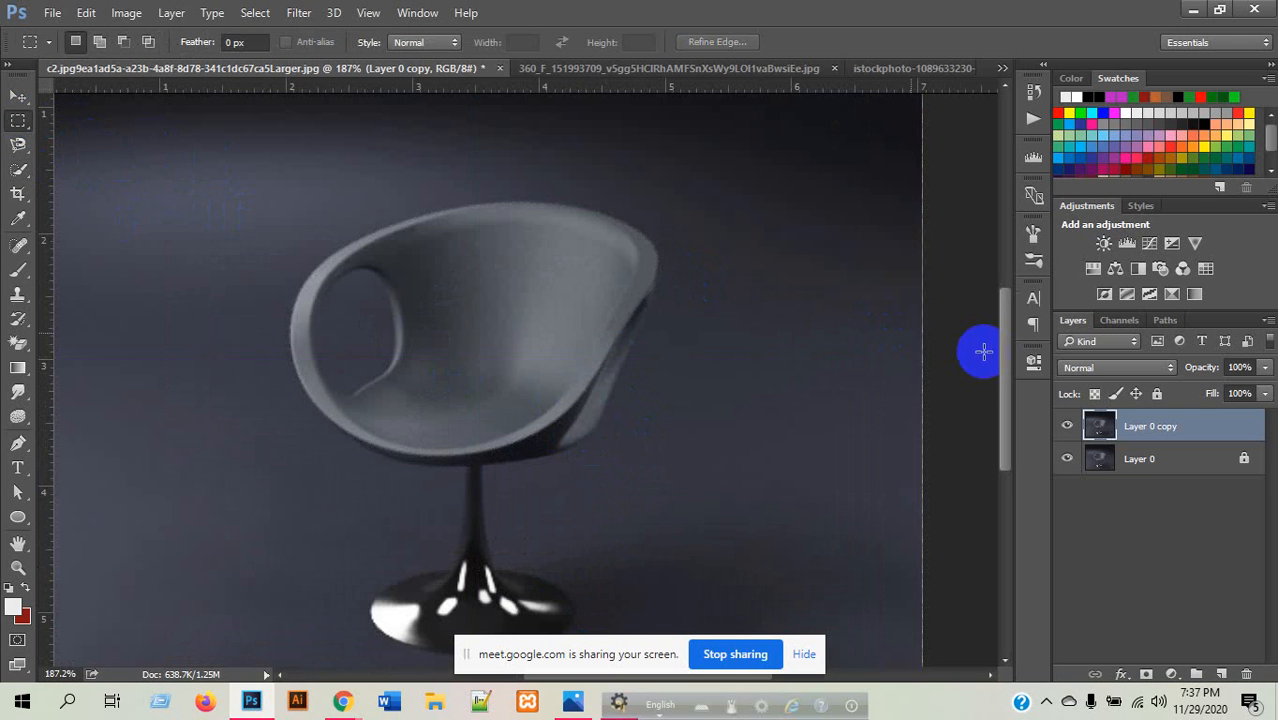
- Select the chair's seat with the Quick Selection tool, including its dark underside and the narrow shell behind the rim
left_click(19, 169)
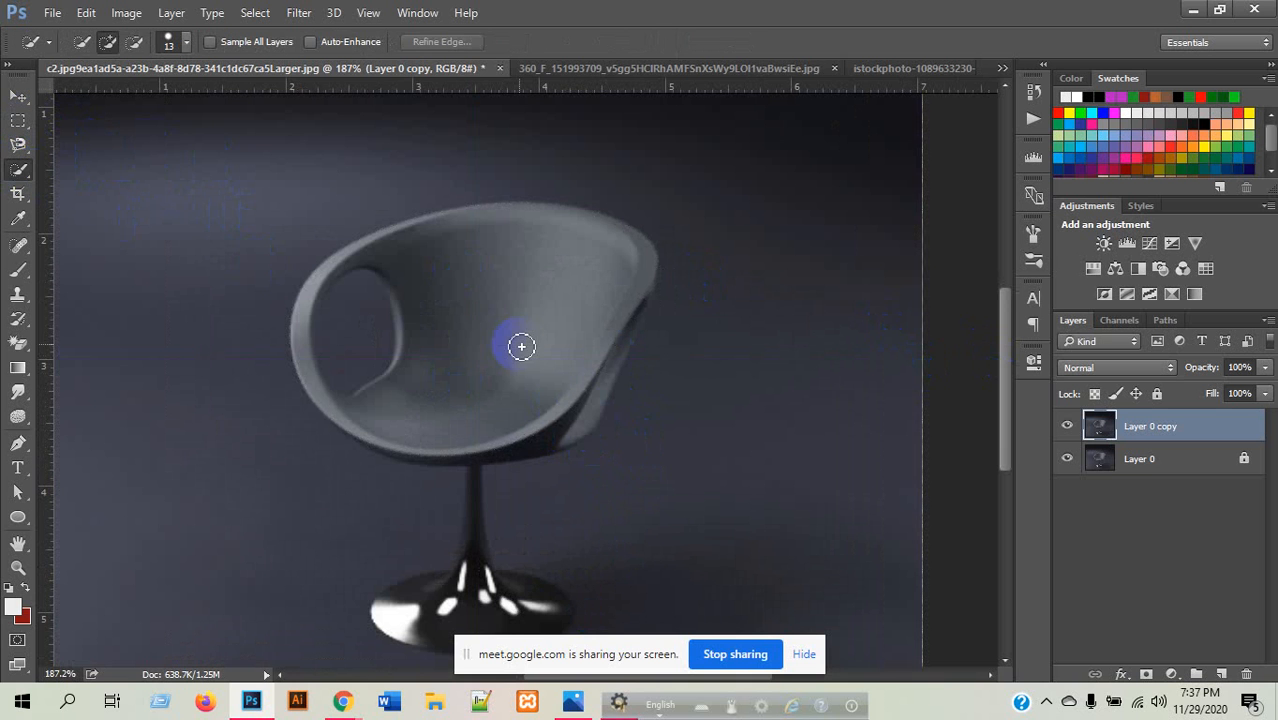
left_click_drag(503, 316, 528, 331)
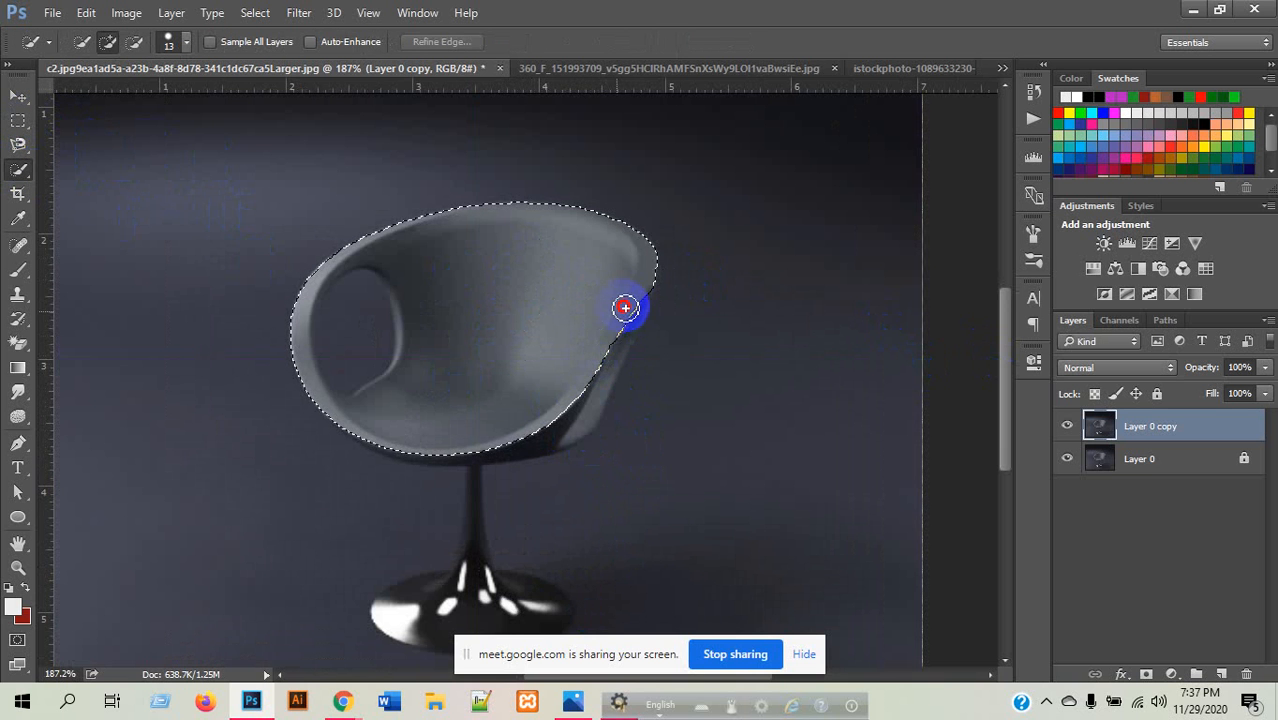
left_click_drag(552, 430, 484, 443)
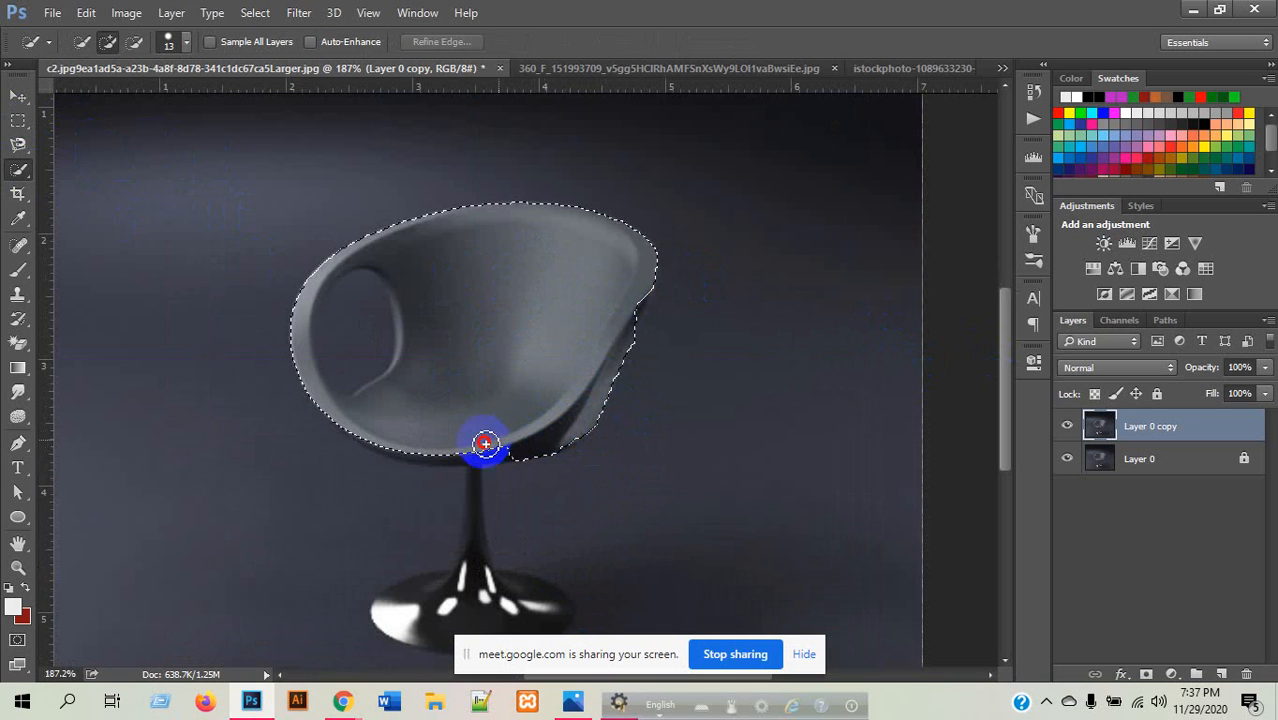
left_click_drag(338, 423, 334, 410)
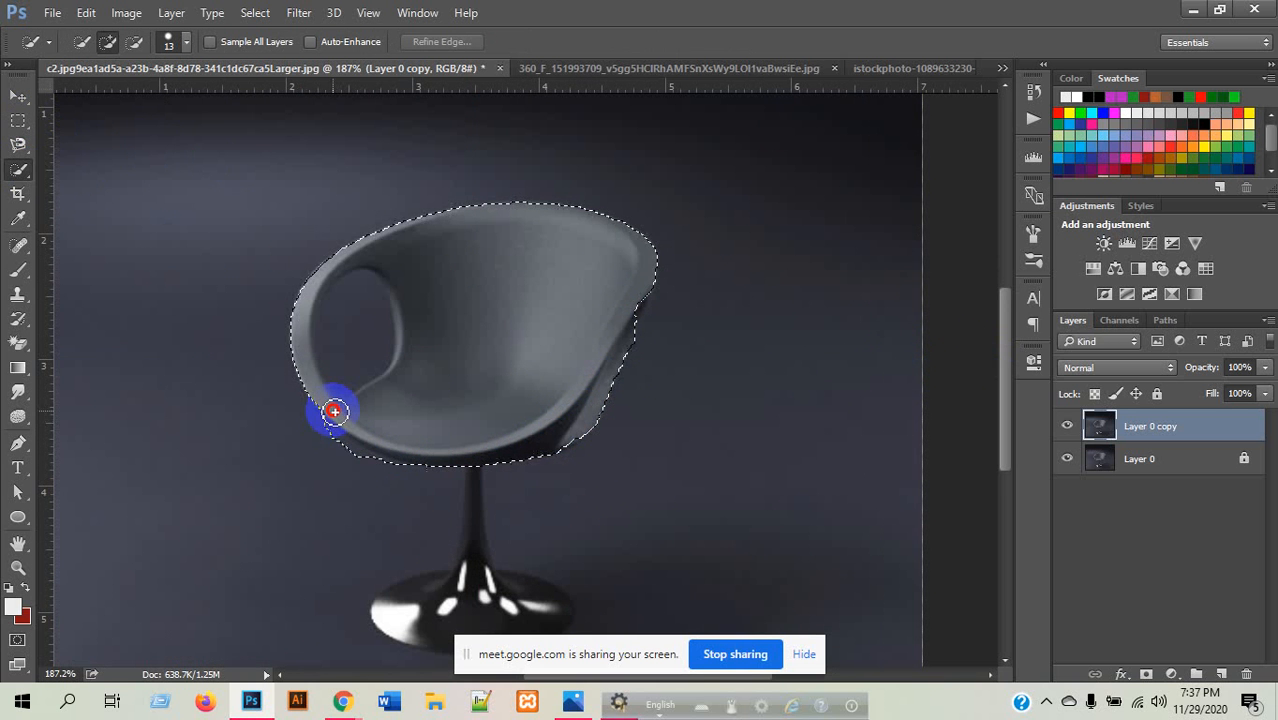
- Extend the quick selection over a patch of background beneath the seat's lower-left edge, reaching toward the stem
left_click_drag(345, 455, 354, 494)
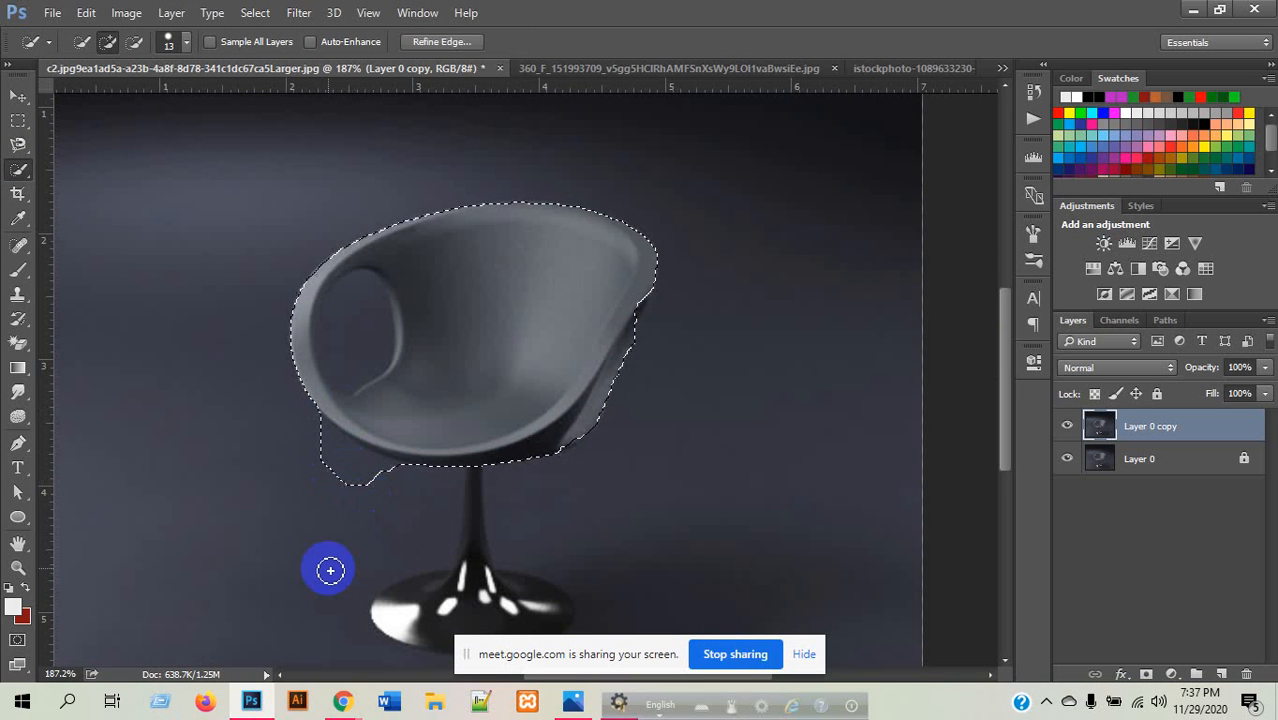
scroll(338, 526, "down", 2)
scroll(337, 442, "up", 10)
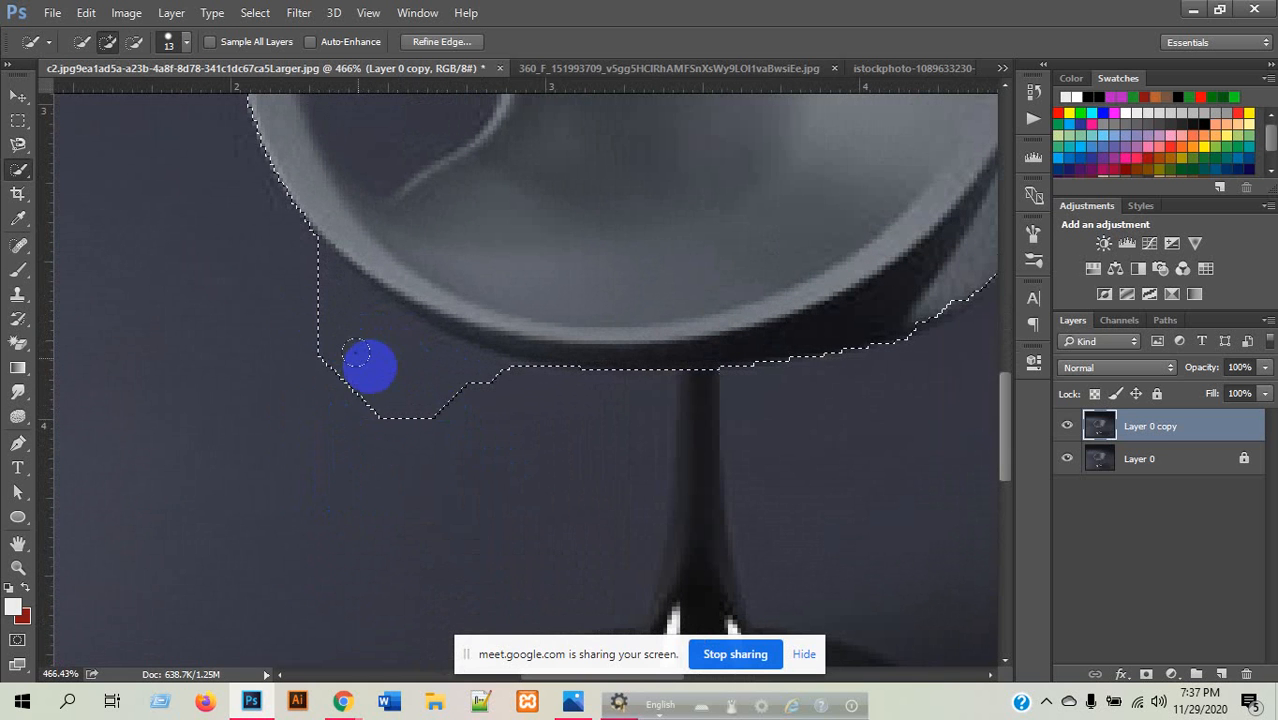
mouse_move(372, 338)
left_mouse_down()
mouse_move(480, 372)
mouse_move(538, 381)
left_mouse_up()
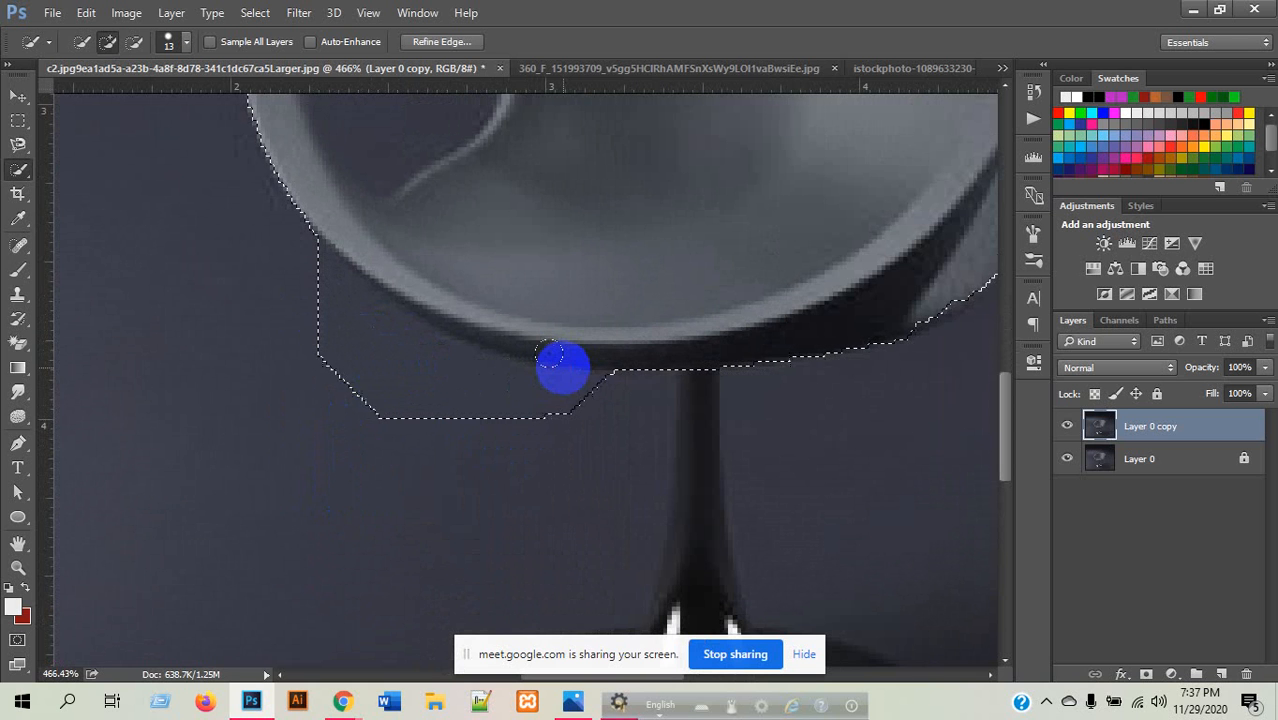
- Subtract the excess background beneath the seat's lower-left edge so the selection follows the seat's outline
key("alt")
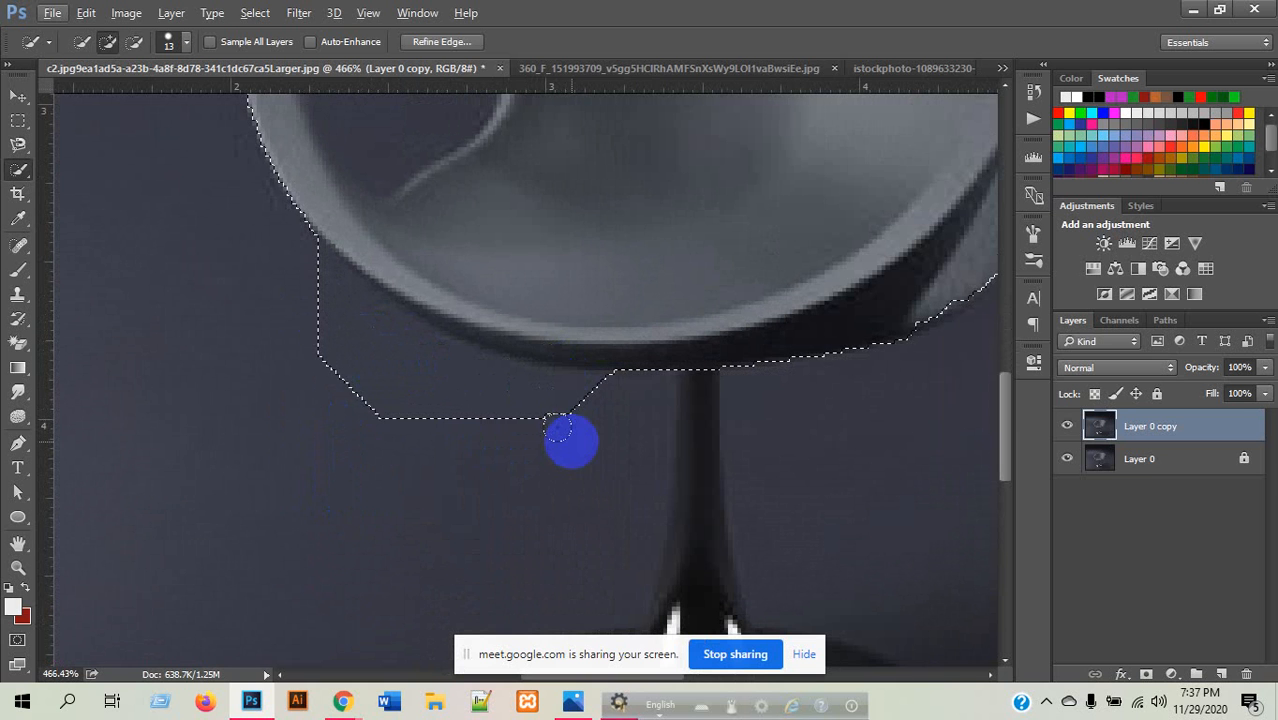
key("alt")
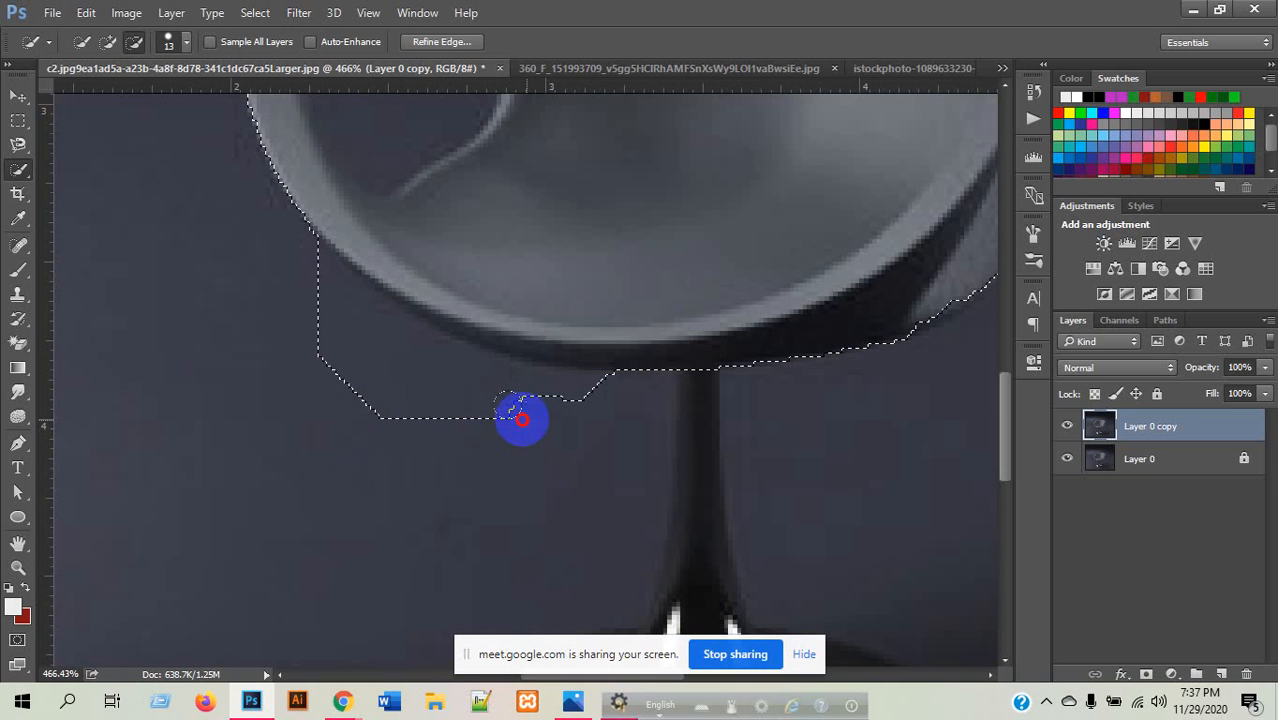
left_click_drag(486, 409, 428, 393)
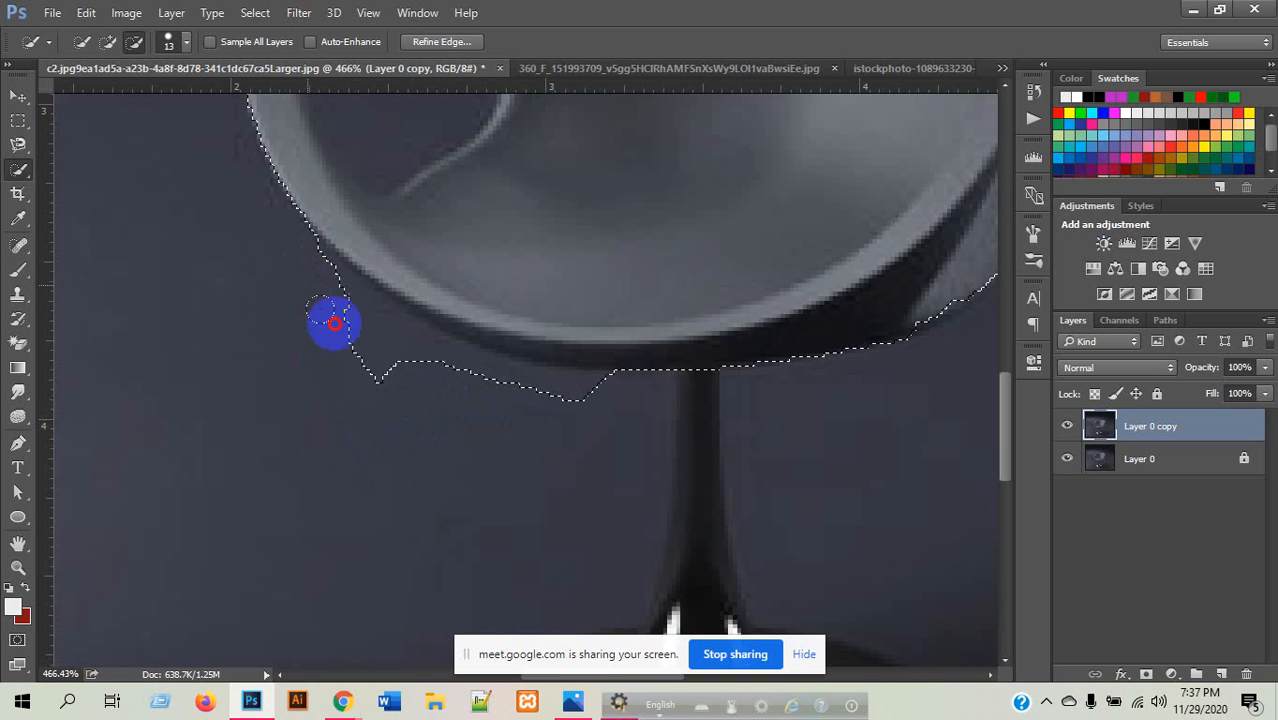
mouse_move(334, 322)
left_mouse_down()
mouse_move(506, 405)
mouse_move(633, 416)
mouse_move(492, 388)
mouse_move(389, 346)
mouse_move(300, 268)
mouse_move(426, 371)
mouse_move(548, 417)
mouse_move(591, 406)
mouse_move(528, 384)
mouse_move(516, 419)
left_mouse_up()
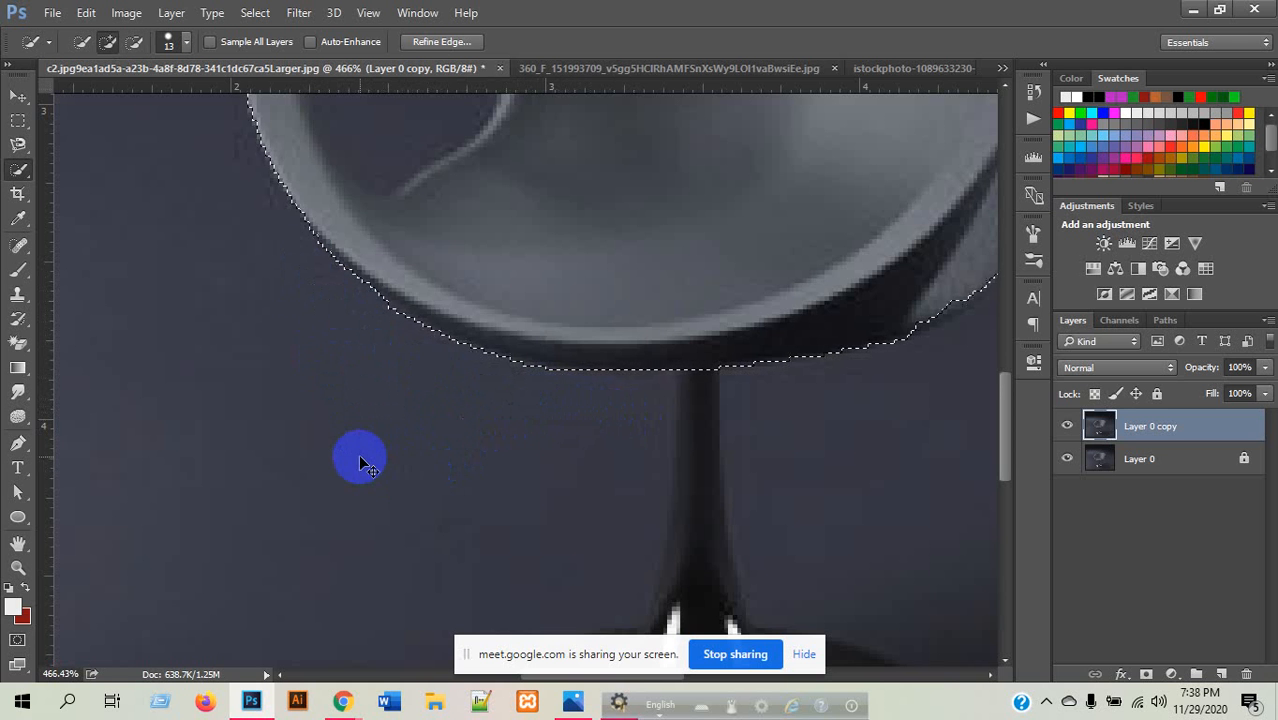
- Add the dark strip along the seat's right edge to the selection and subtract the background spill beside it
scroll(360, 462, "down", 3)
scroll(943, 188, "up", 2)
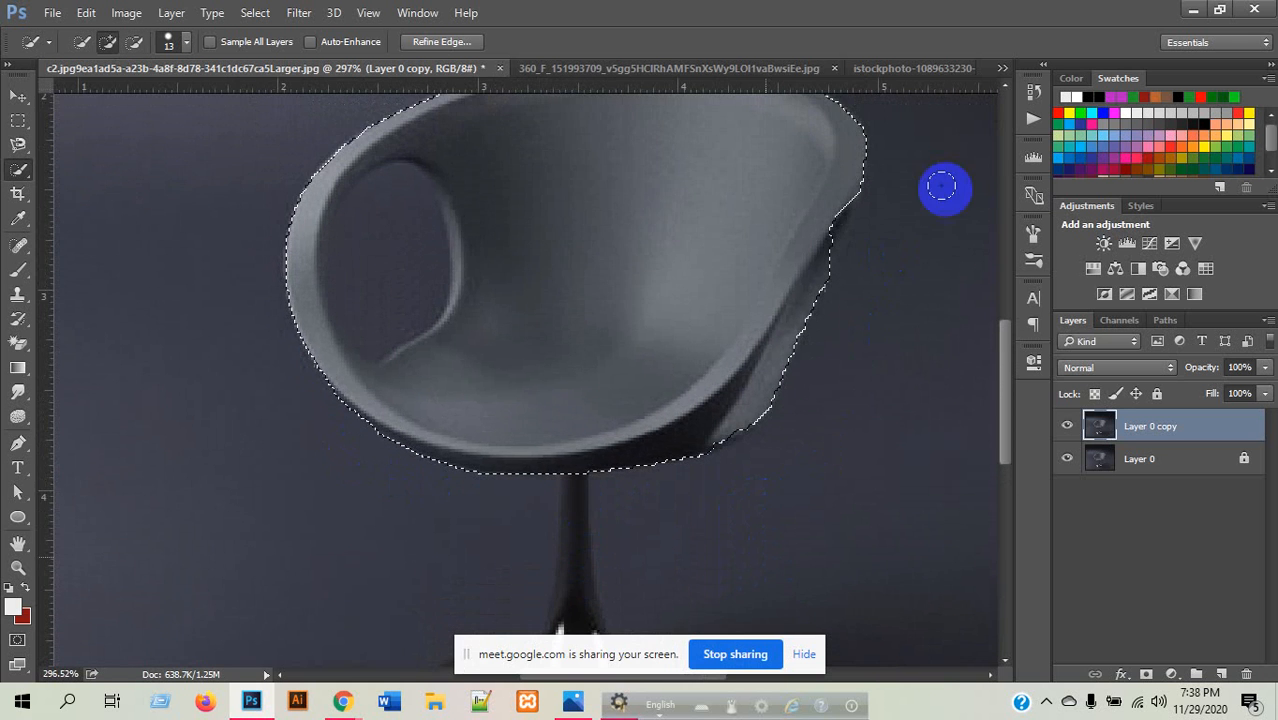
scroll(950, 200, "up", 3)
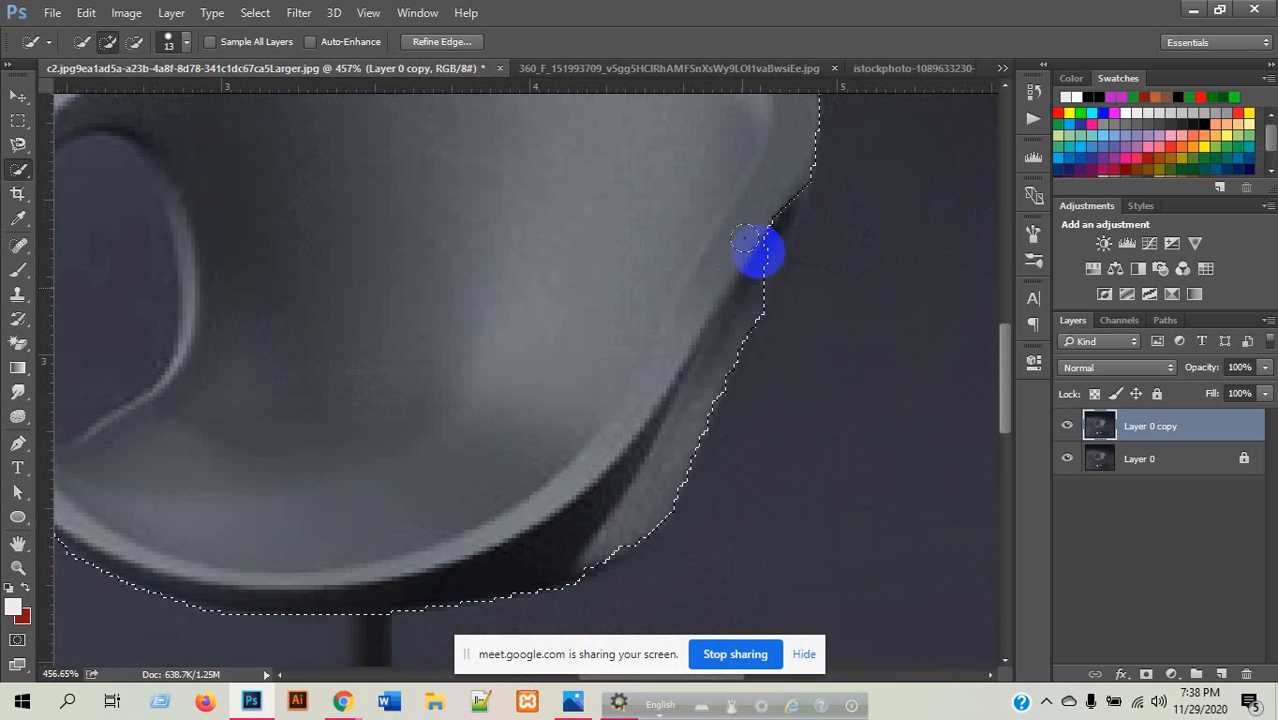
left_click_drag(770, 178, 716, 328)
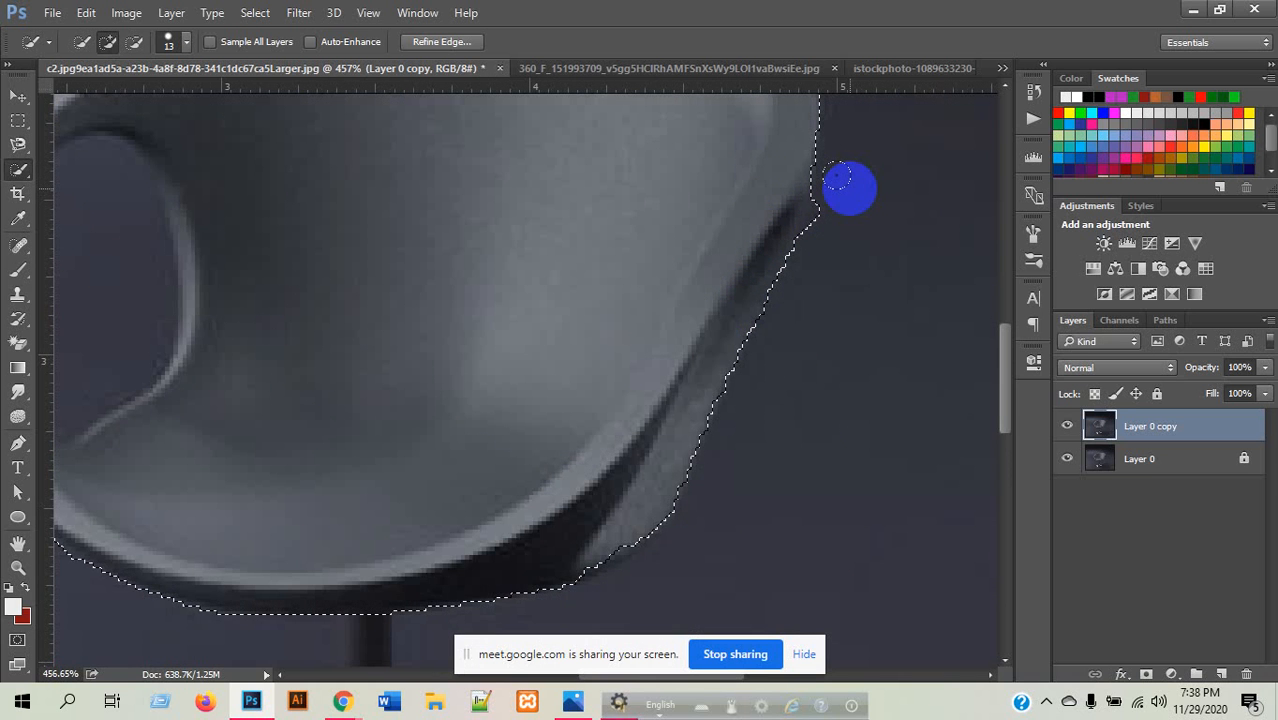
key("alt")
left_click_drag(846, 198, 833, 246)
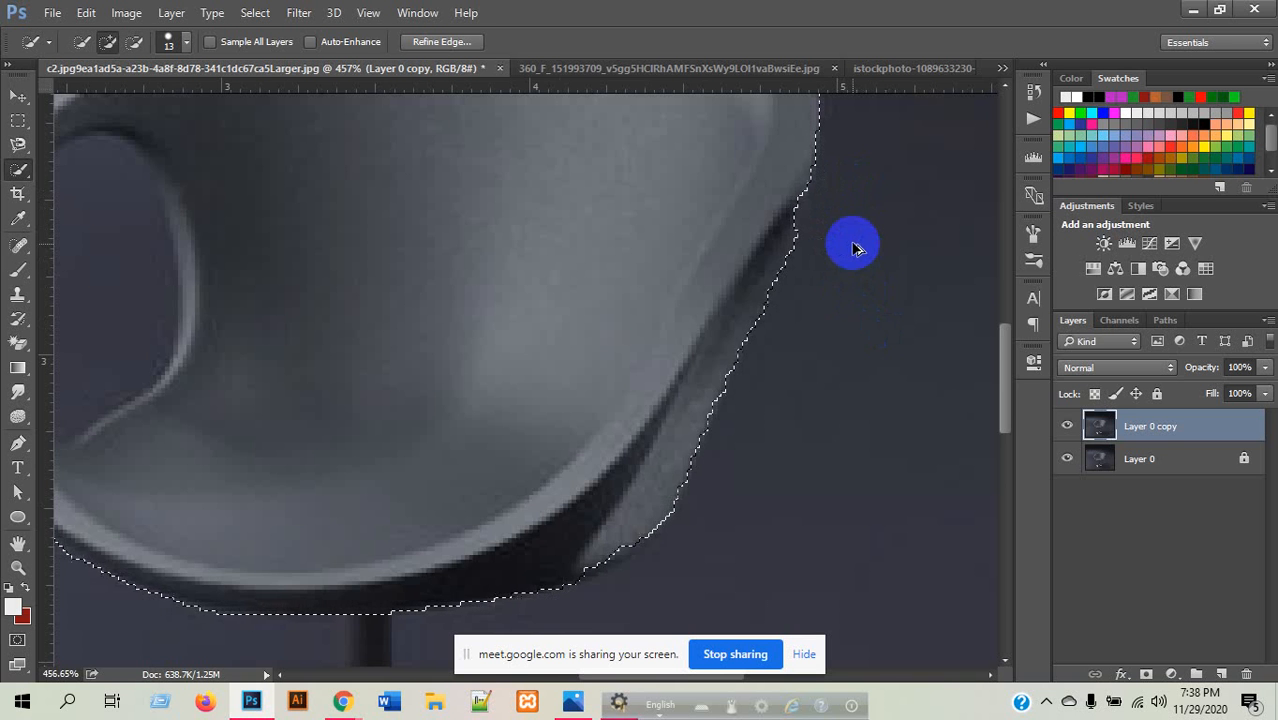
- Set the Quick Selection brush size to 8 px and add the chair's stem and round base to the selection
scroll(853, 248, "down", 3)
scroll(679, 528, "up", 3)
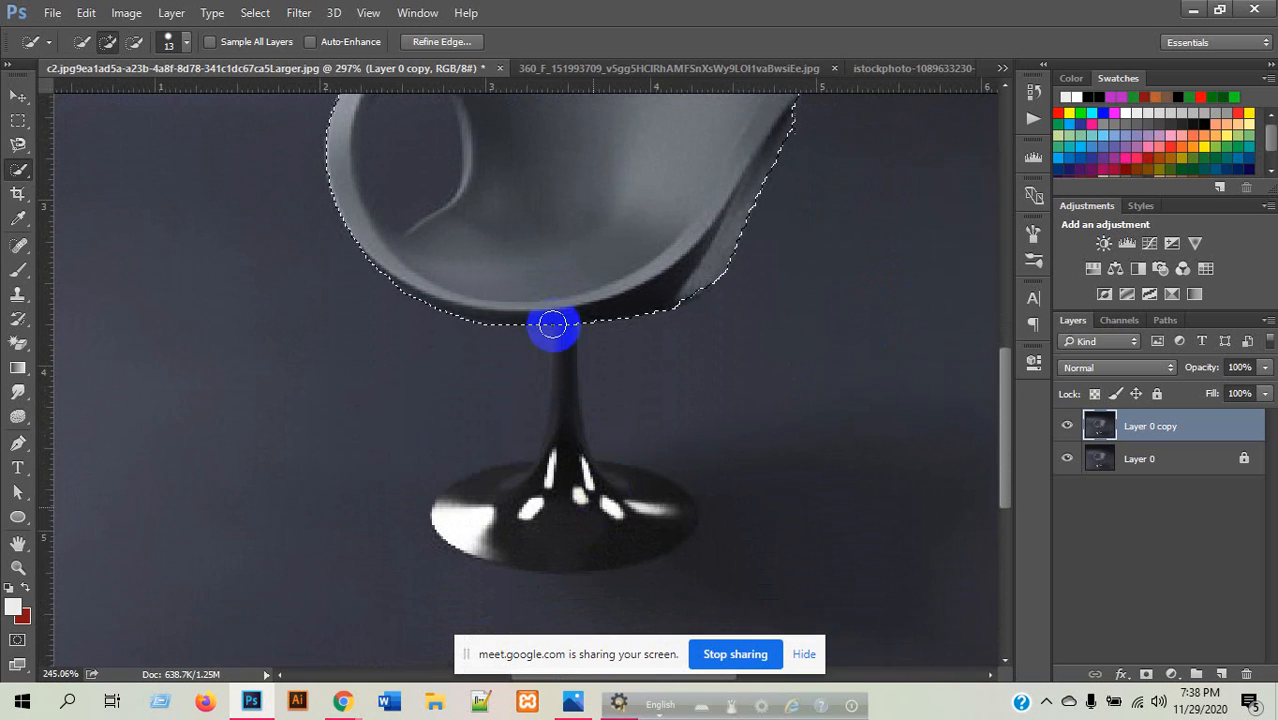
scroll(552, 323, "down", 2)
scroll(607, 542, "up", 2)
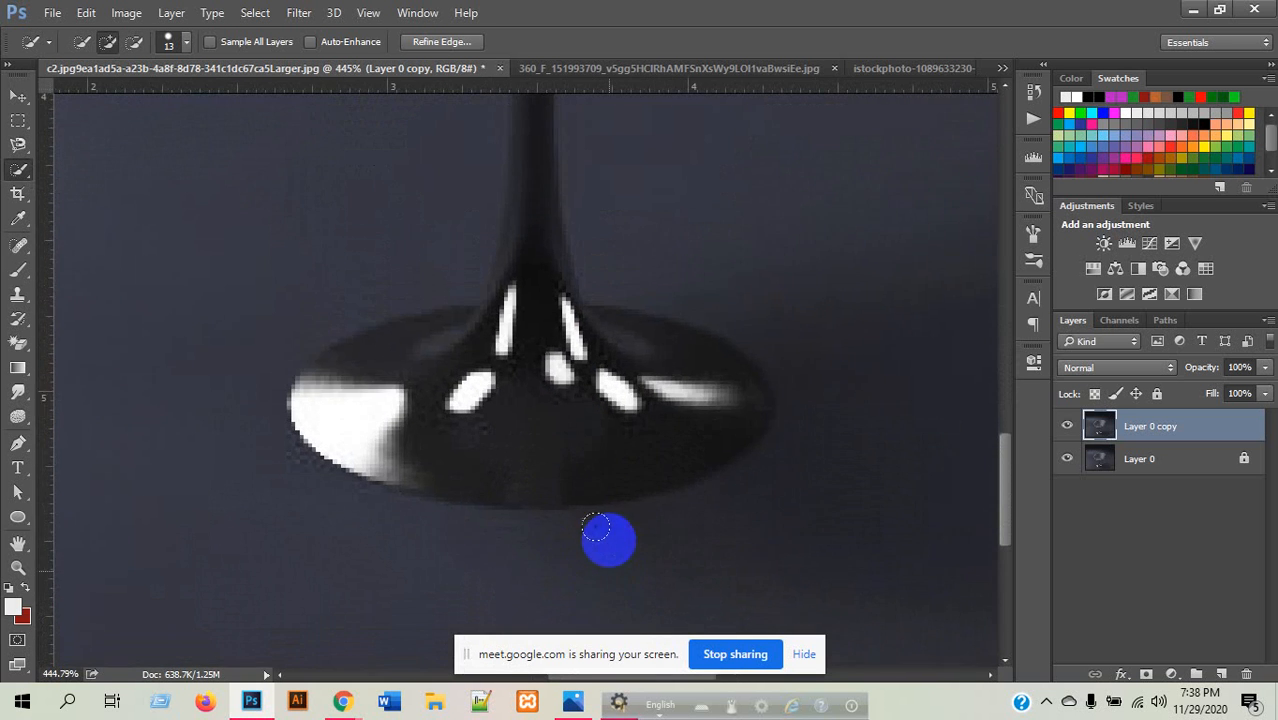
scroll(595, 528, "up", 3)
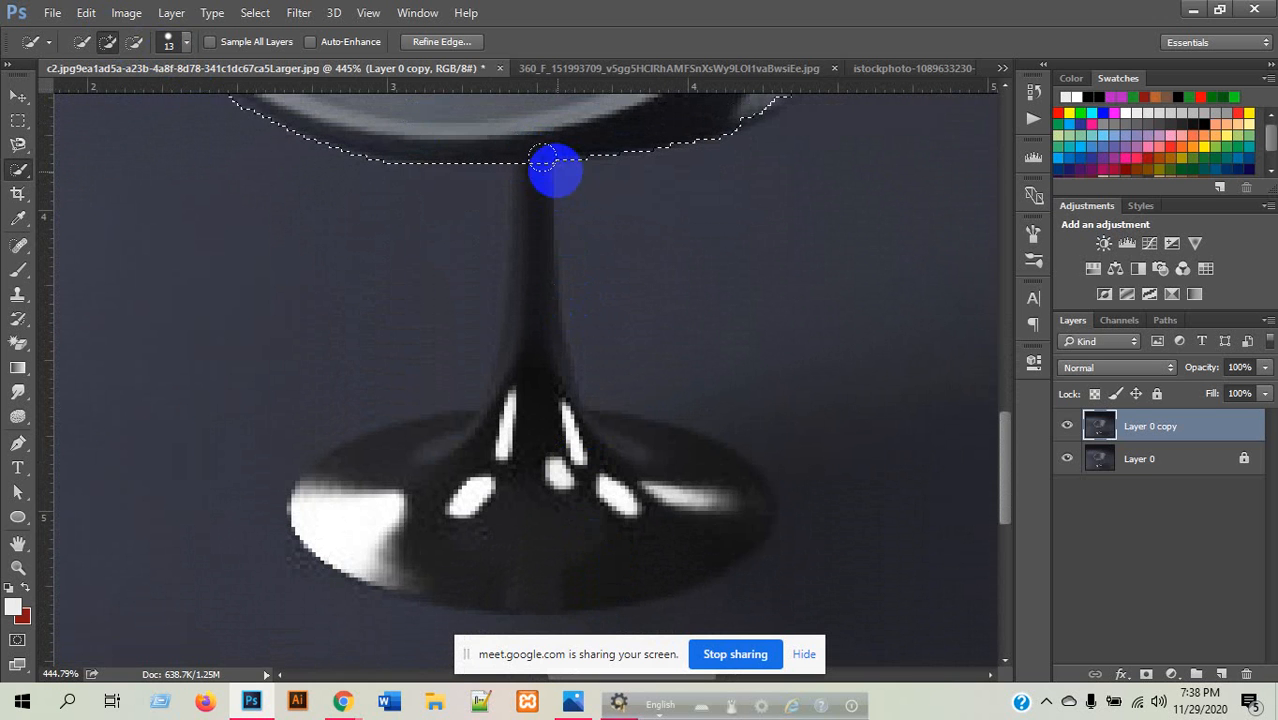
left_click(176, 42)
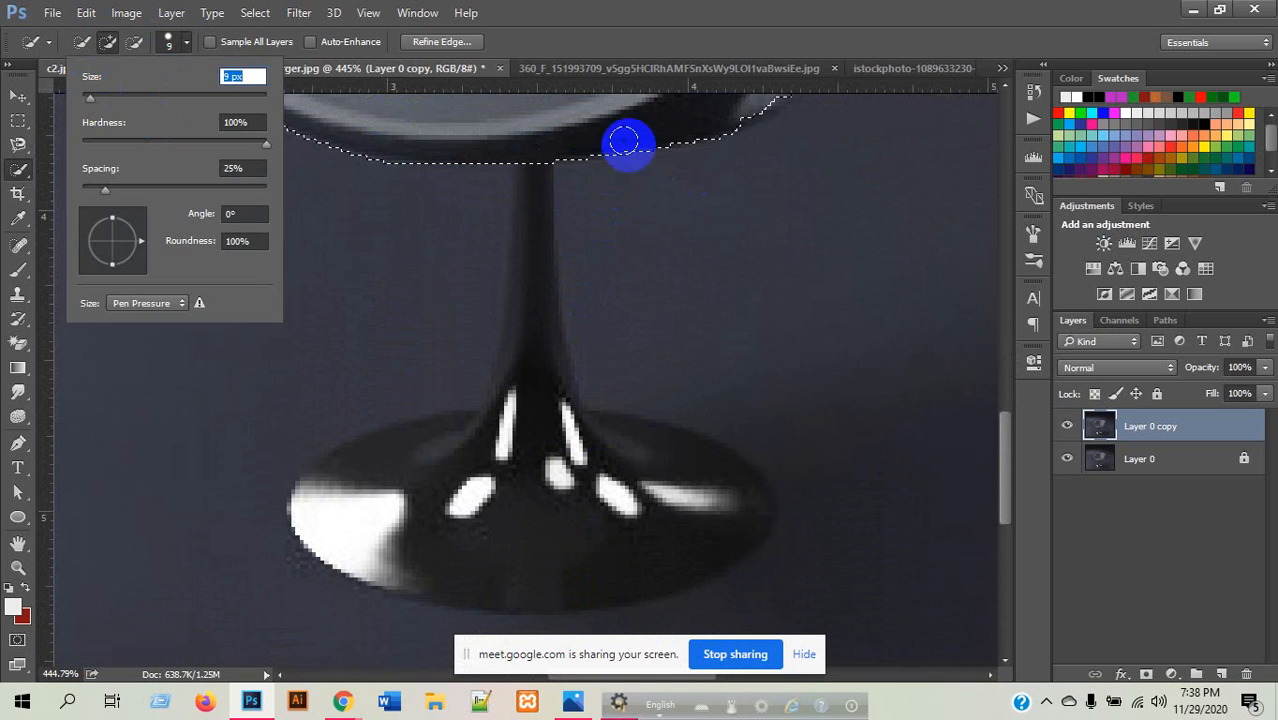
key("Return")
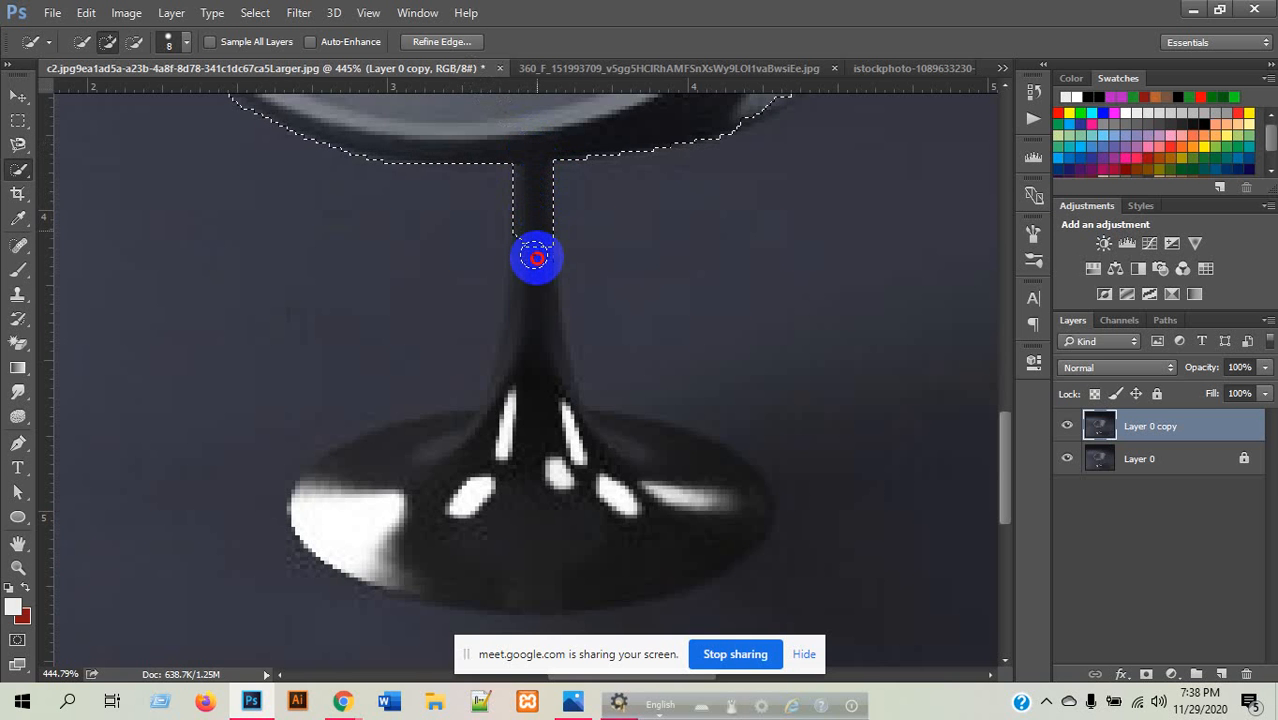
mouse_move(530, 392)
left_mouse_down()
mouse_move(522, 462)
mouse_move(481, 490)
mouse_move(413, 514)
mouse_move(346, 502)
mouse_move(360, 481)
mouse_move(323, 482)
mouse_move(512, 403)
mouse_move(513, 505)
mouse_move(550, 492)
mouse_move(653, 510)
mouse_move(634, 502)
mouse_move(705, 497)
mouse_move(697, 480)
mouse_move(640, 463)
mouse_move(736, 511)
left_mouse_up()
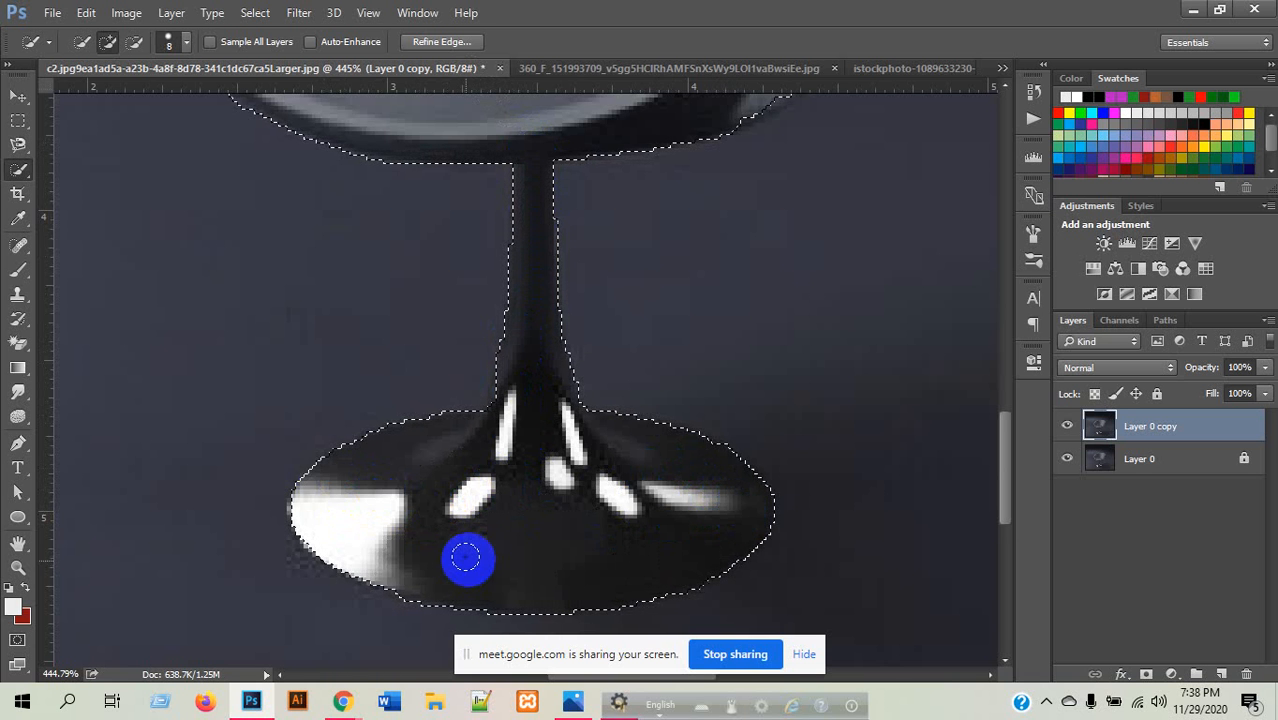
scroll(465, 559, "down", 1)
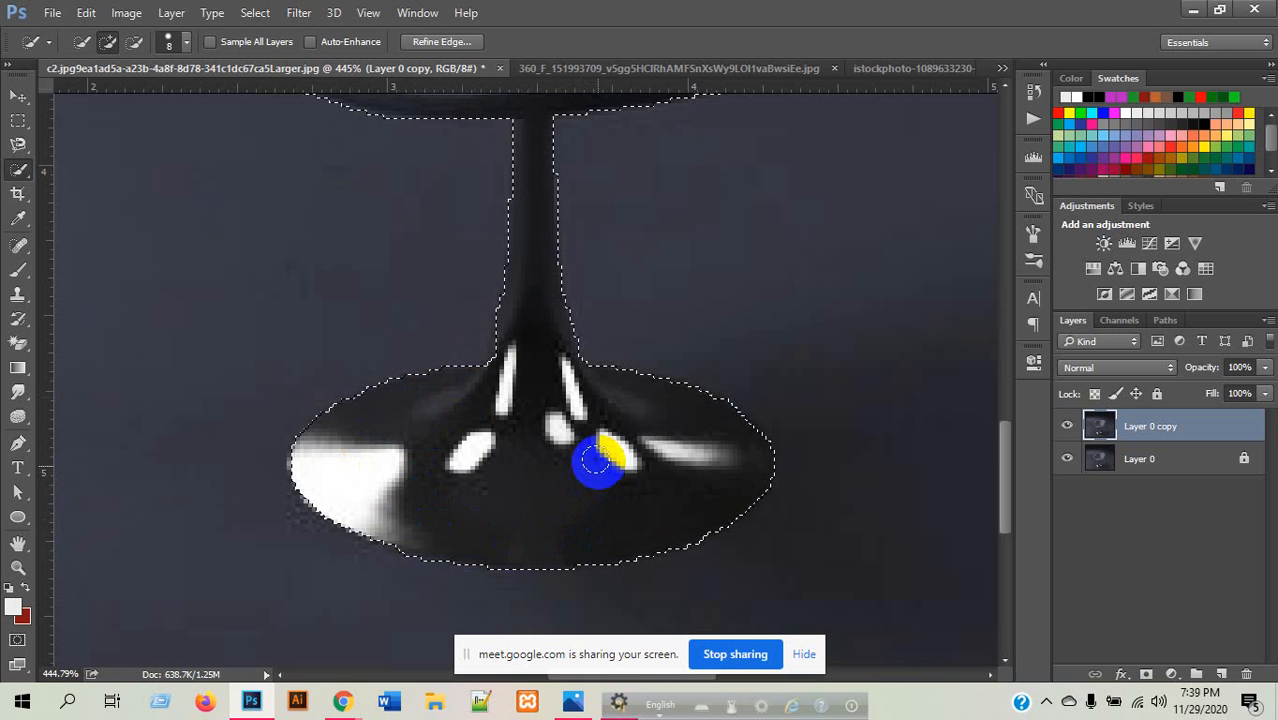
left_click_drag(508, 374, 476, 377)
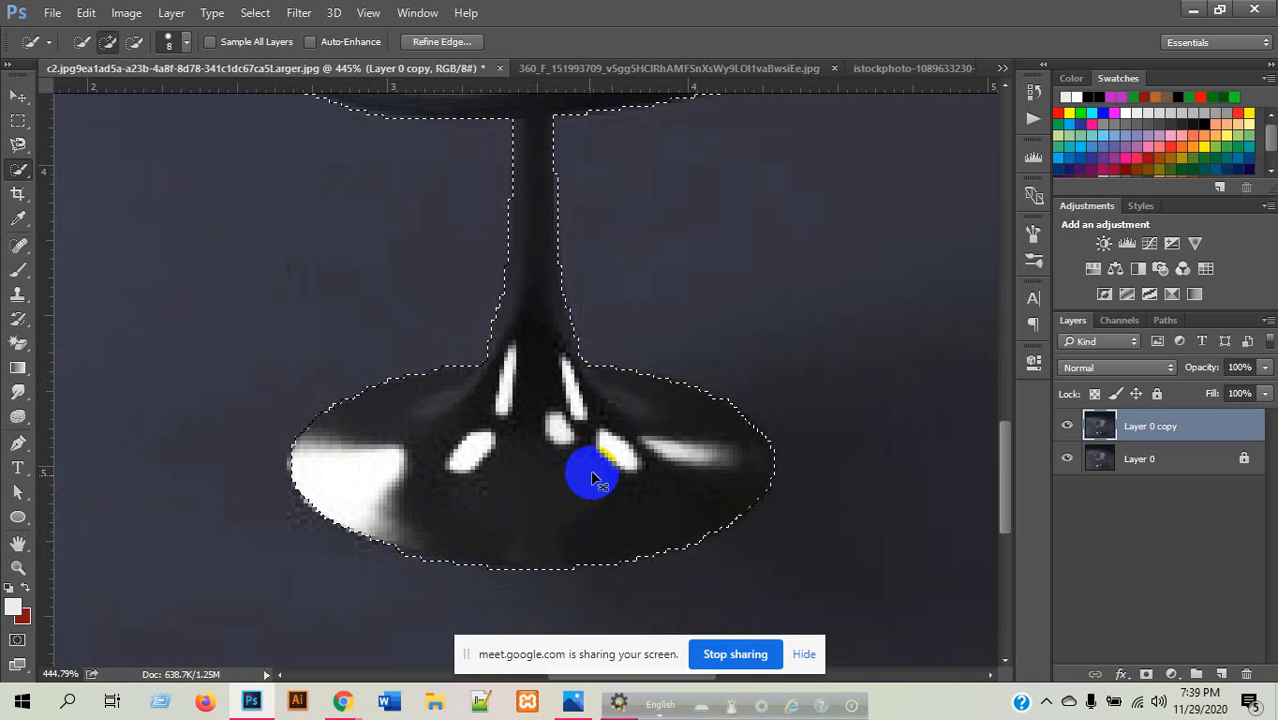
- Hide Layer 0 and add a layer mask to Layer 0 copy from the chair selection
scroll(630, 499, "down", 4)
scroll(632, 505, "down", 3)
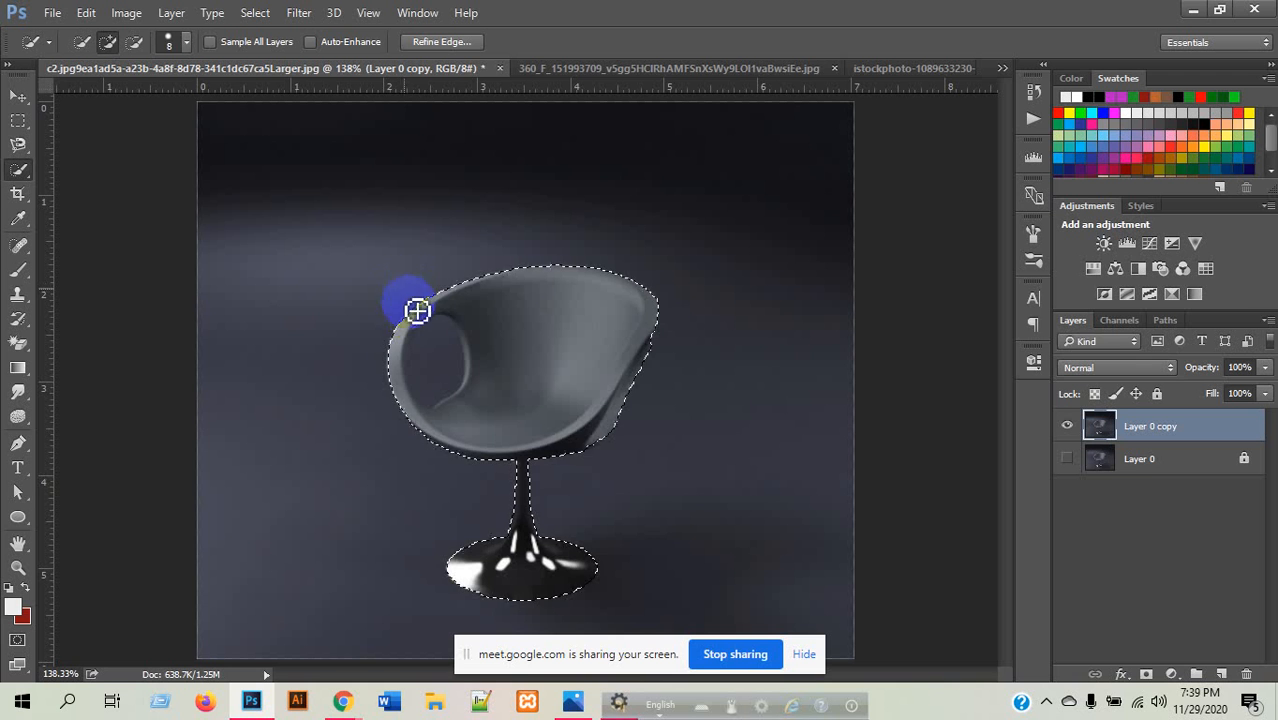
left_click(1146, 674)
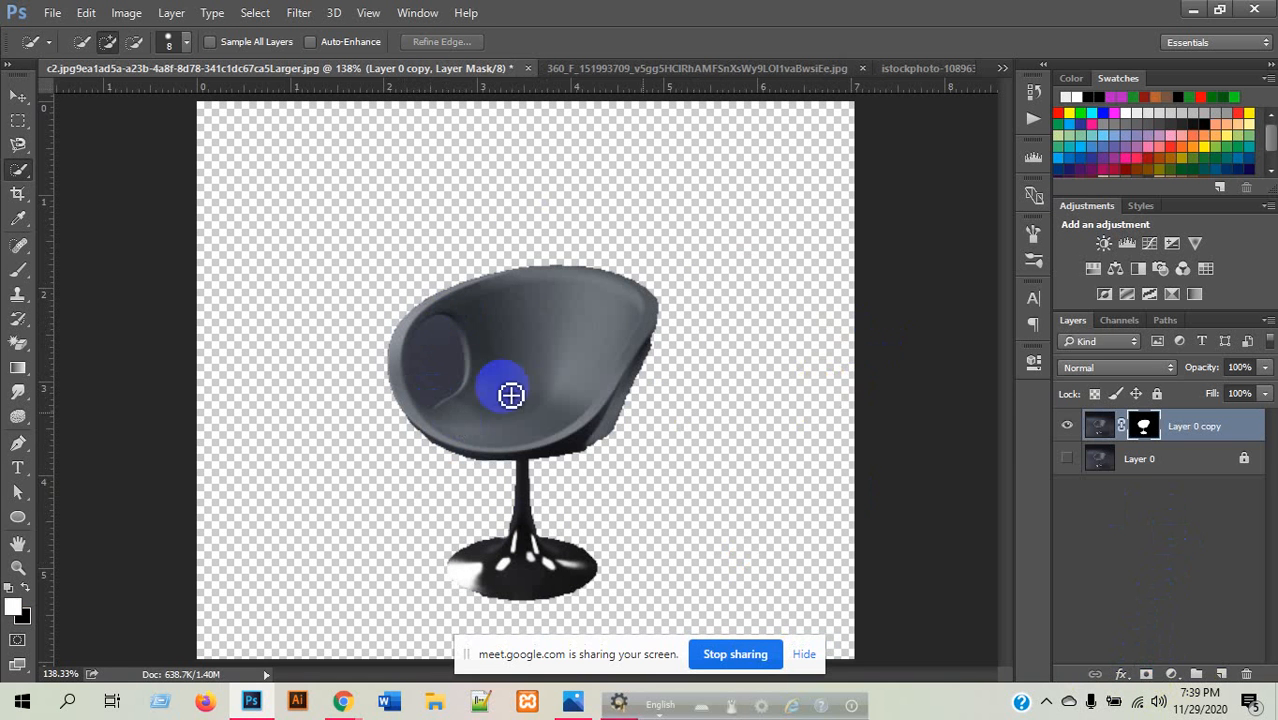
scroll(450, 290, "down", 3)
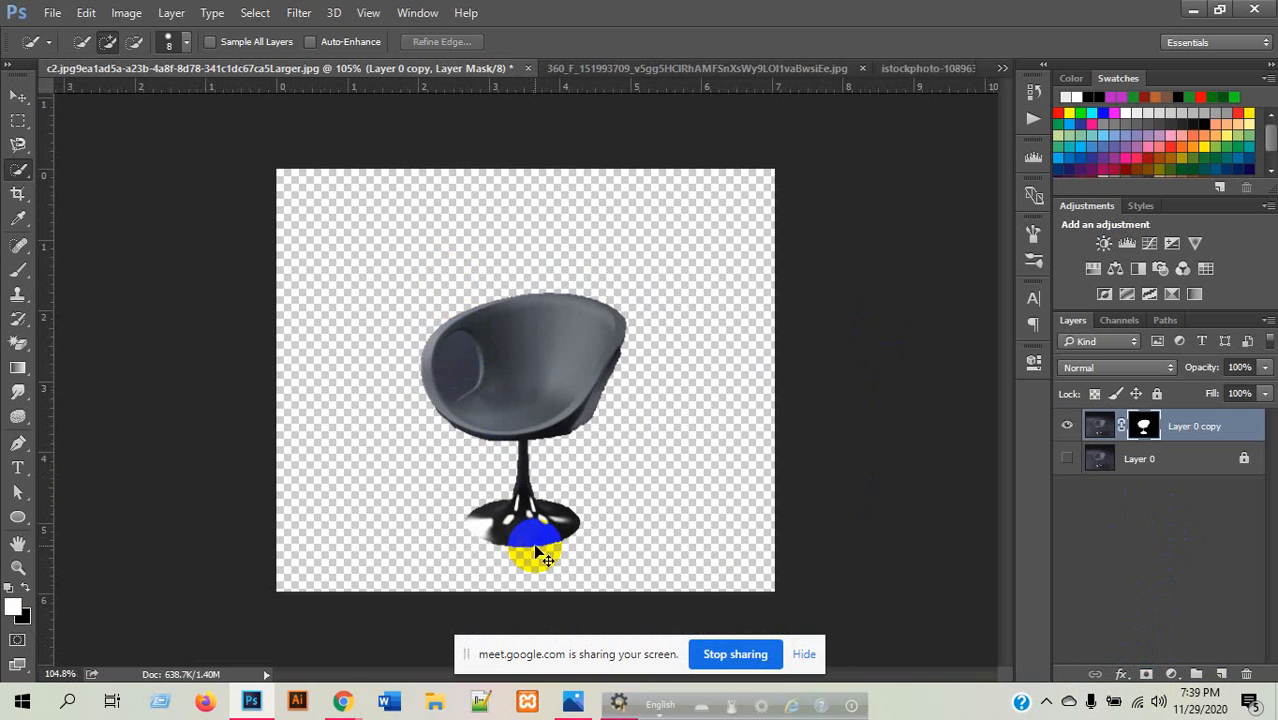
scroll(537, 555, "up", 3)
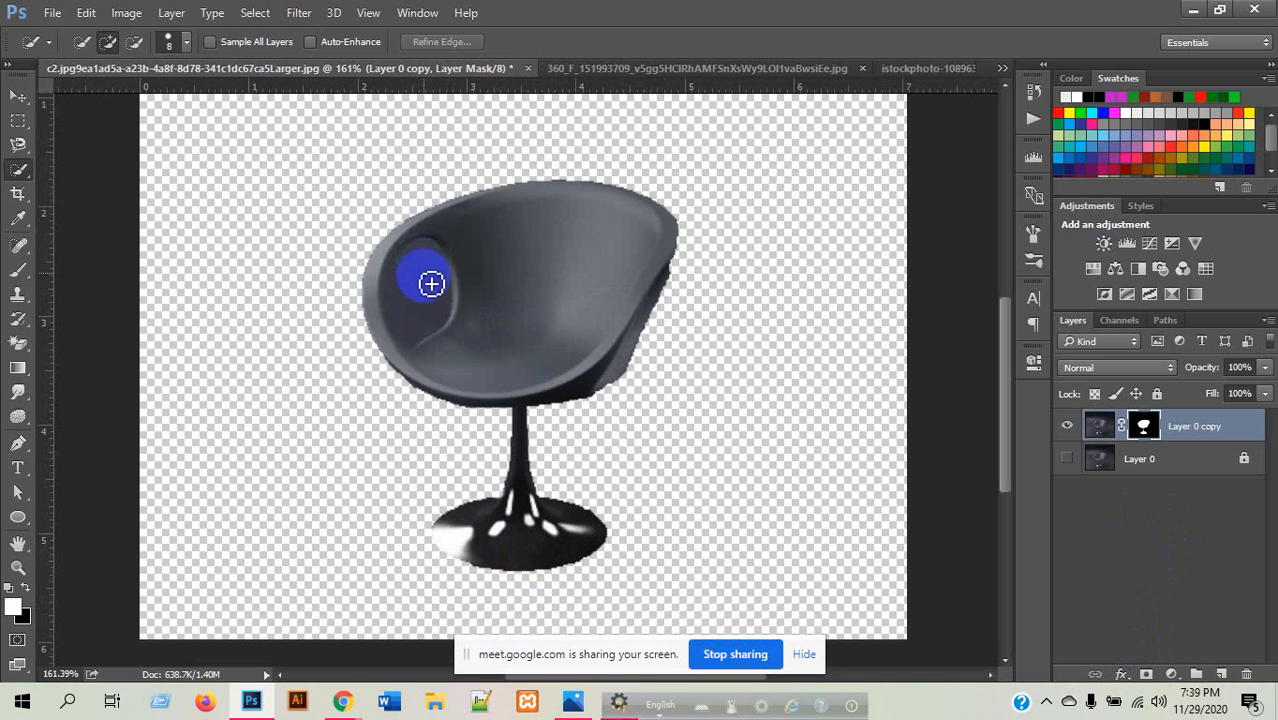
- Try the Magic Eraser at tolerance 20 on the background inside the seat's side opening, and undo it
left_click(16, 345)
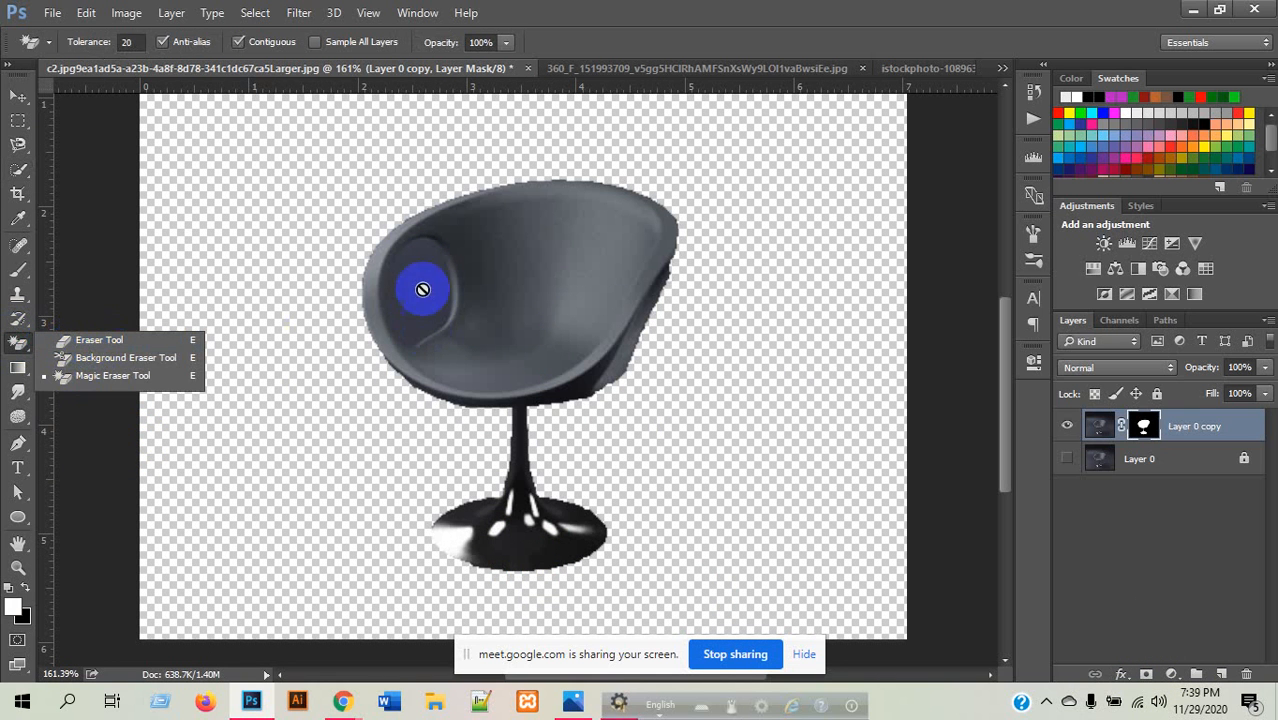
left_click(95, 376)
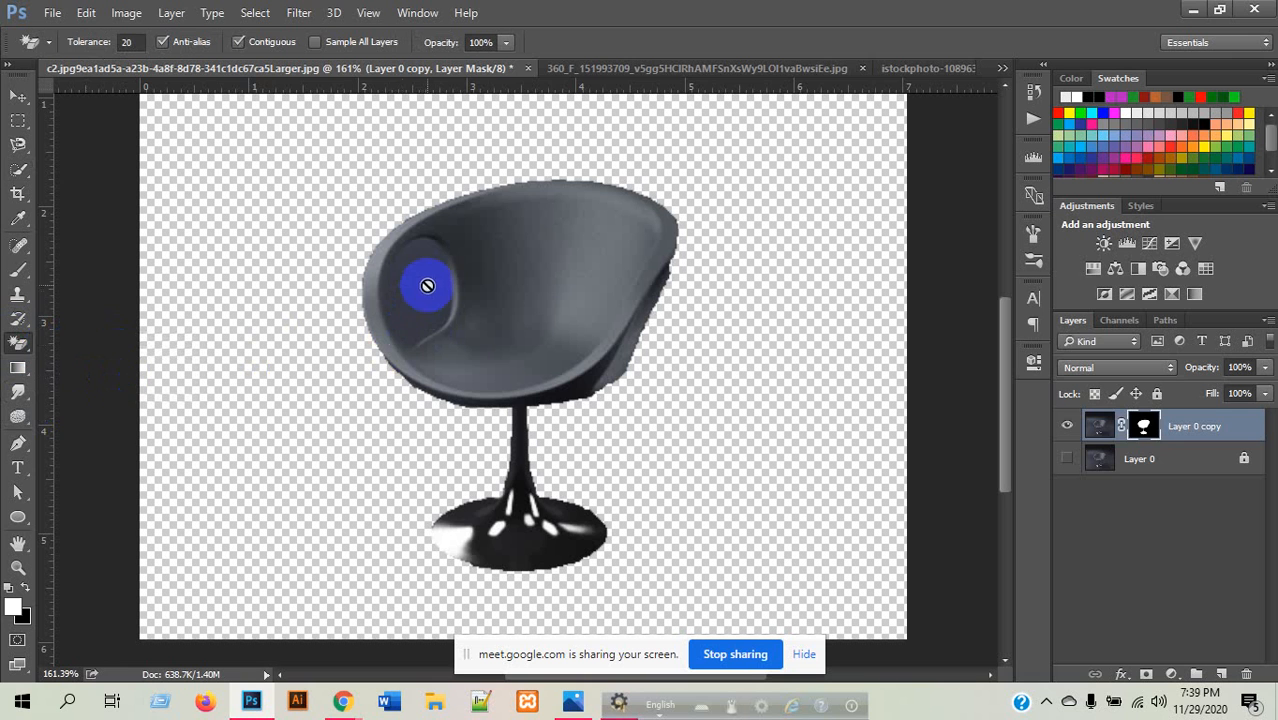
left_click(1098, 426)
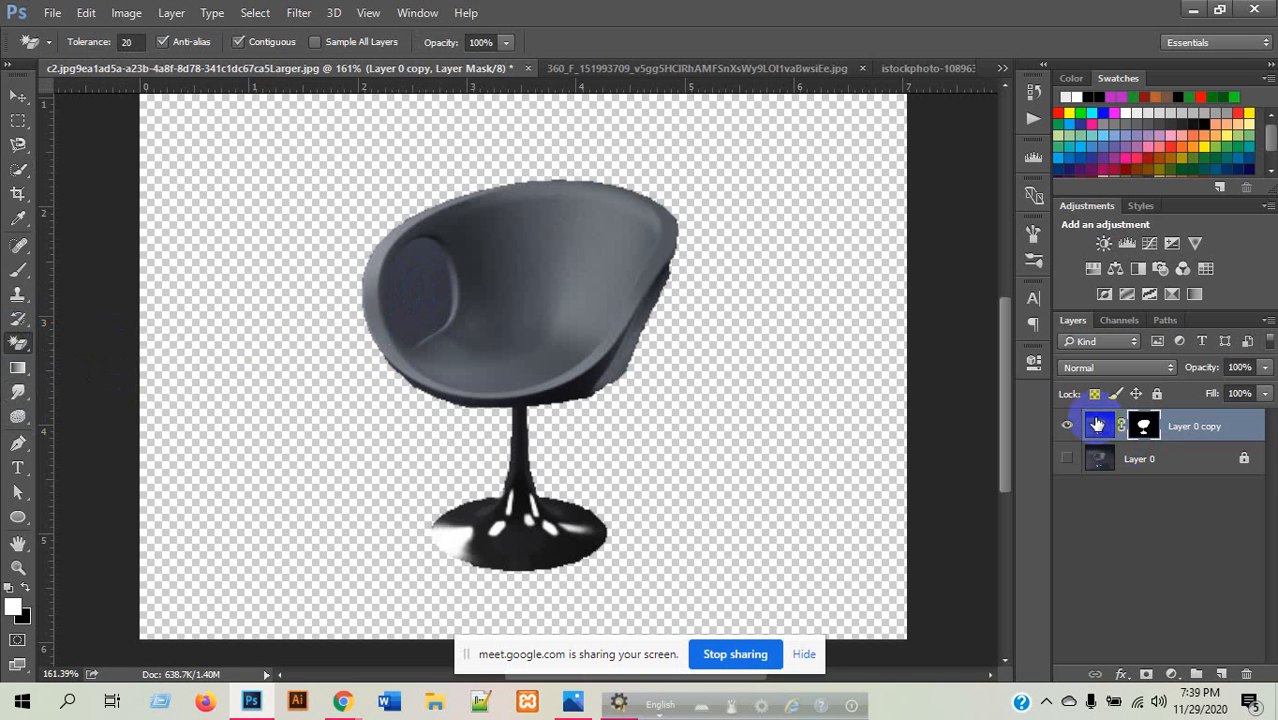
left_click(428, 292)
key("ctrl+z")
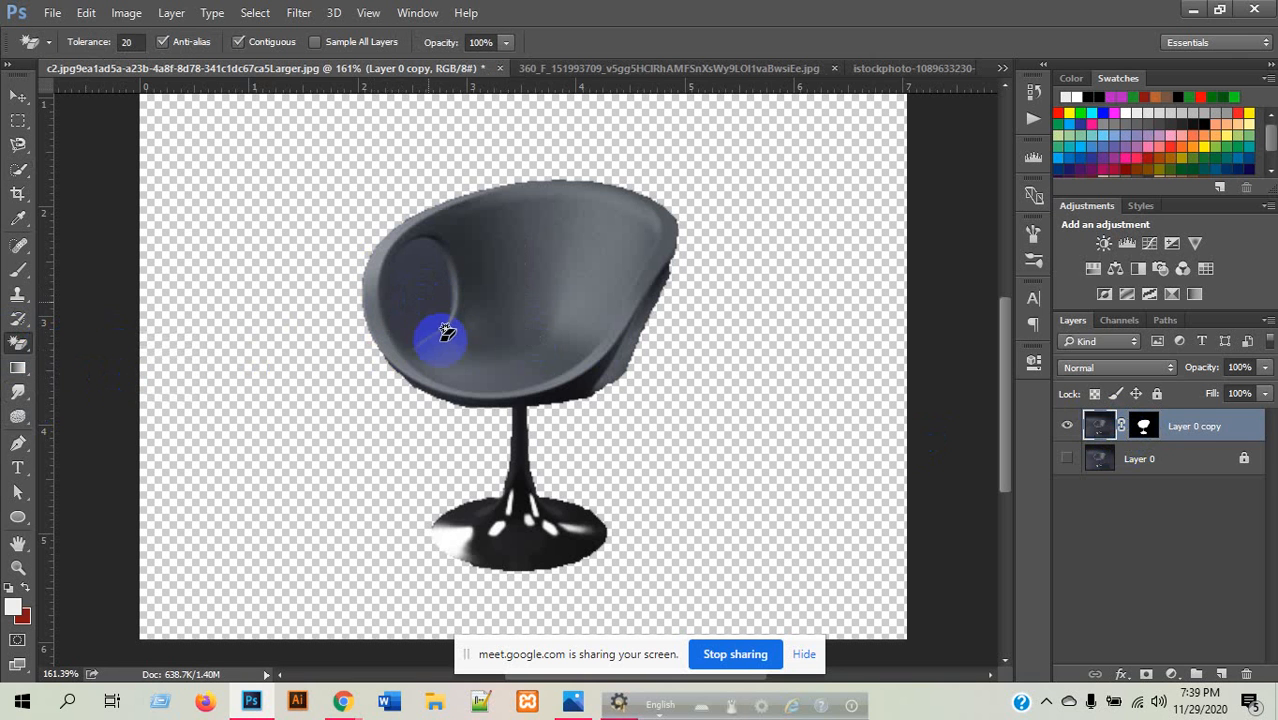
- Set the Magic Eraser tolerance to 2 and erase the background inside the seat's side opening
left_click(144, 42)
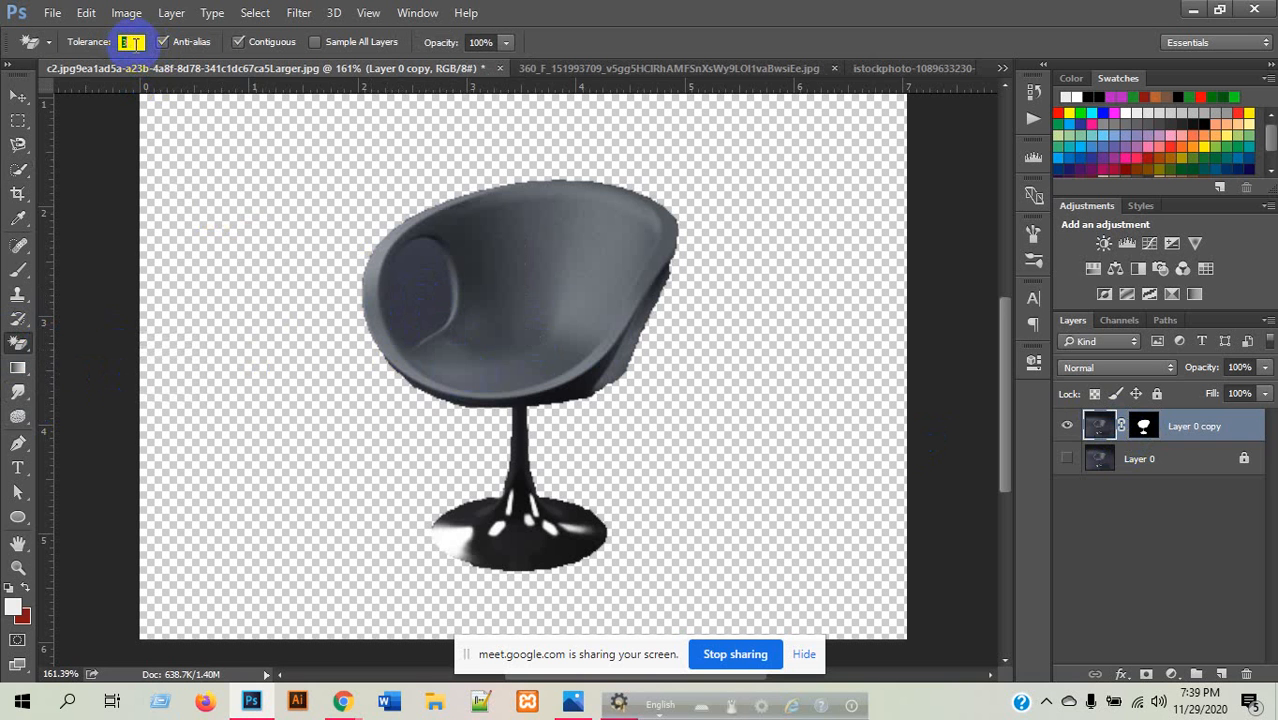
type("2")
left_click(416, 289)
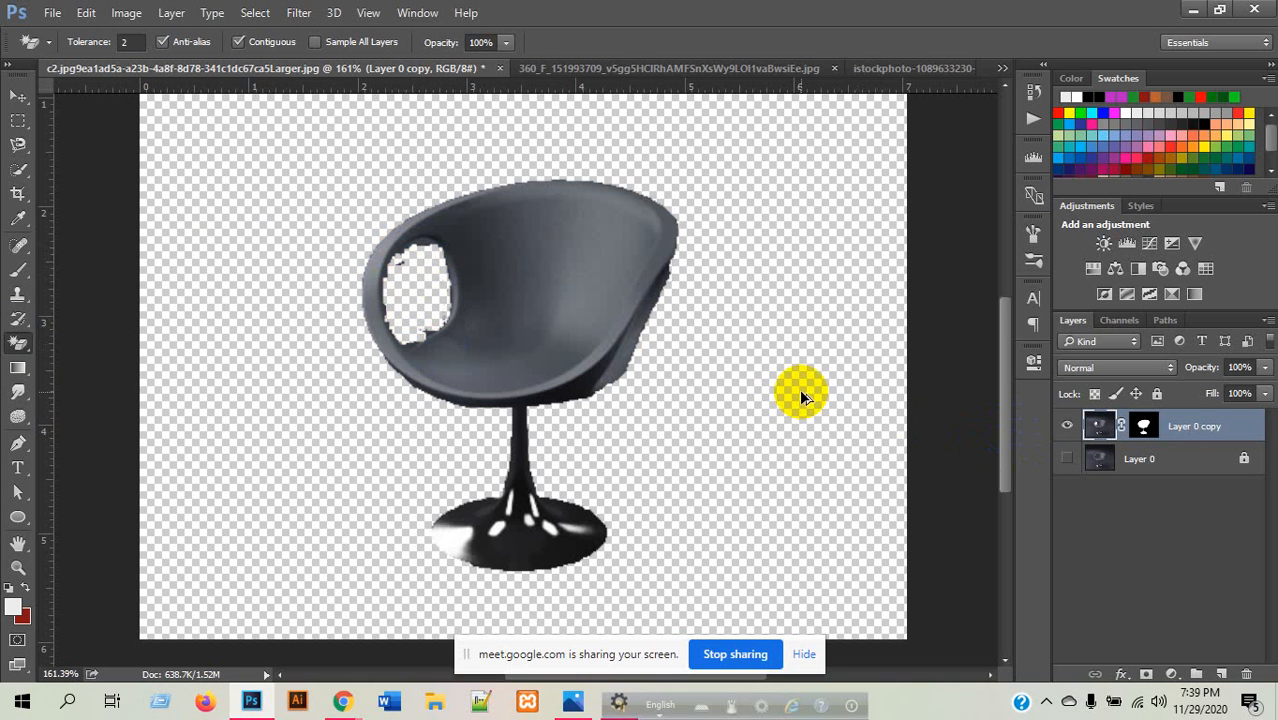
- Step back to the unmasked chair selection and add the layer mask to Layer 0 copy again
key("ctrl+alt+z")
key("ctrl+alt+z")
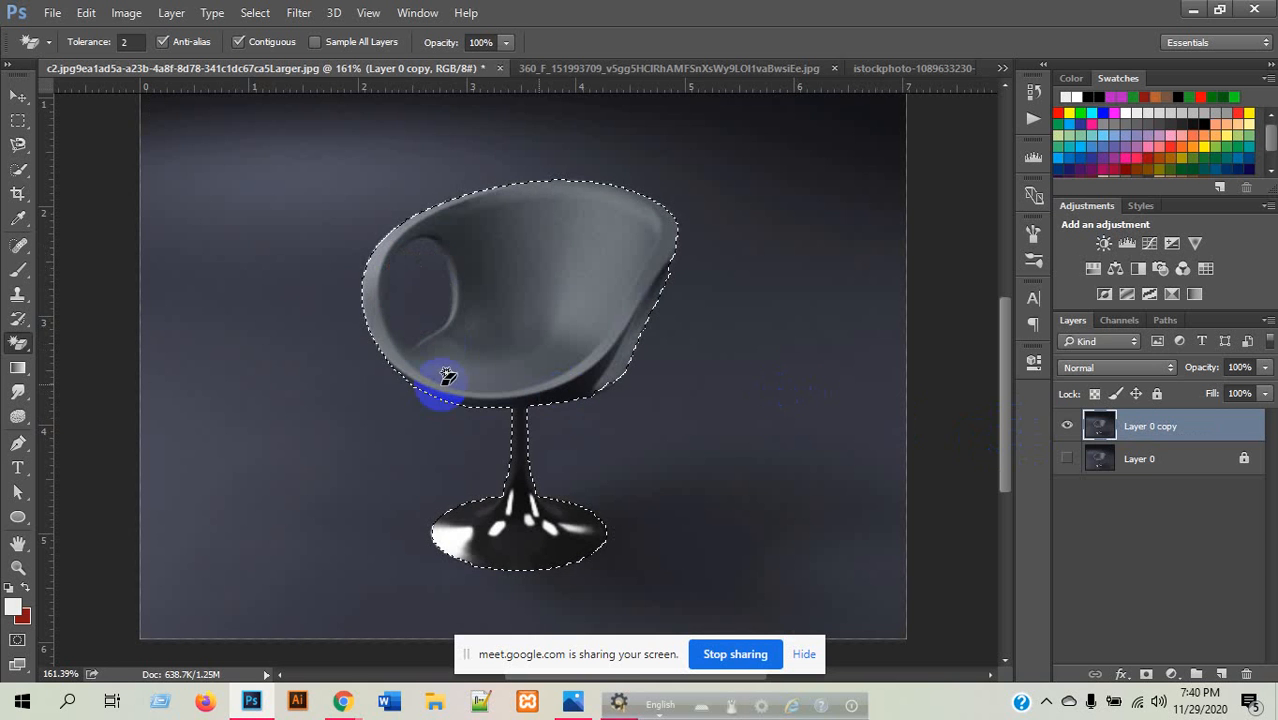
left_click(1146, 674)
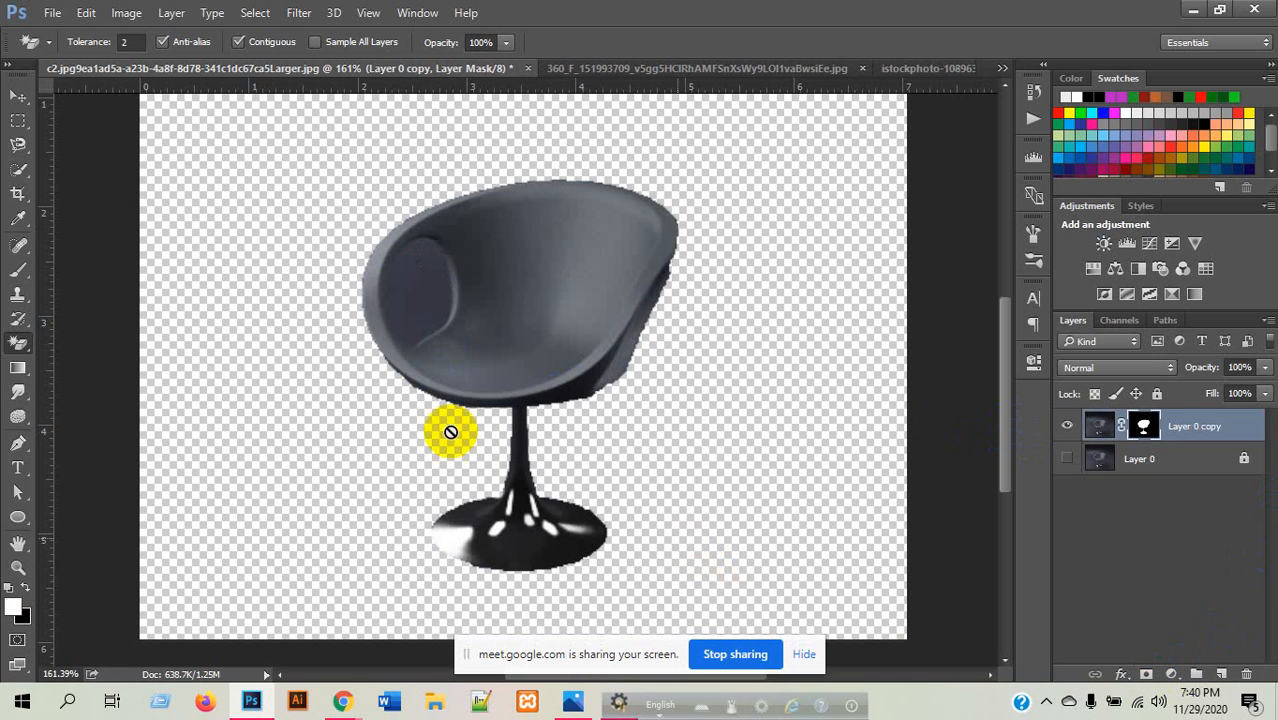
left_click(15, 102)
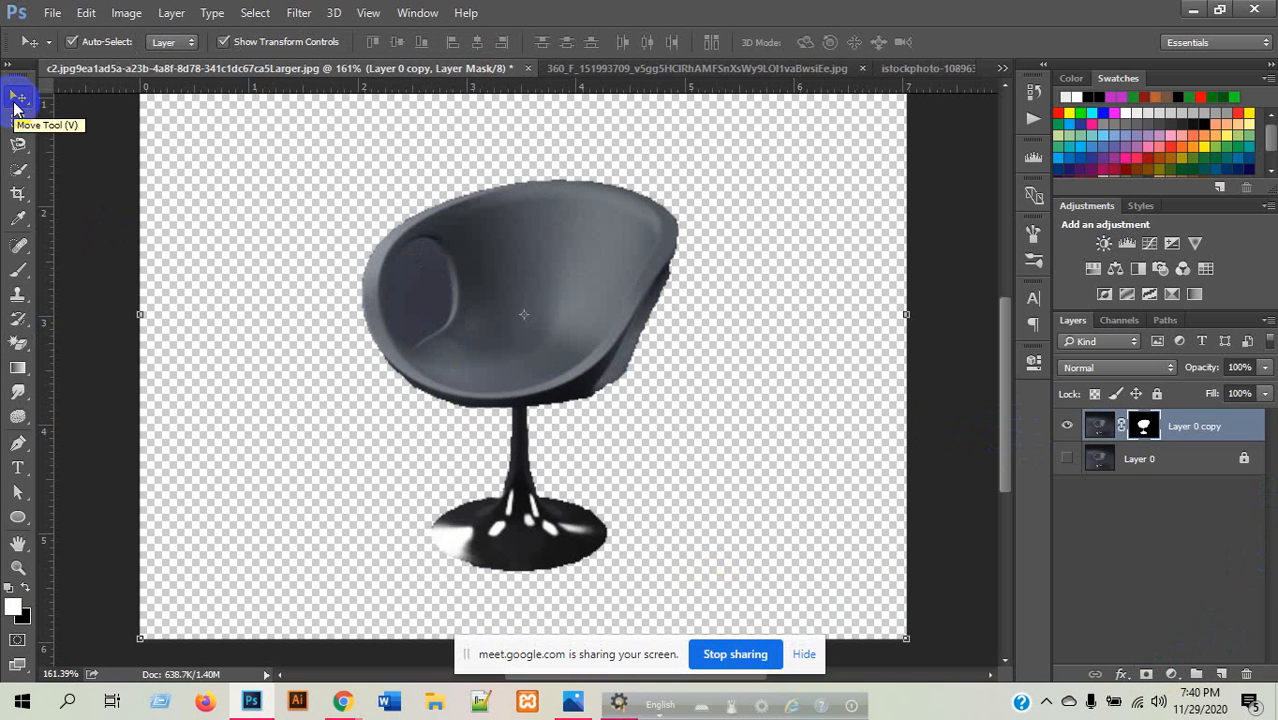
left_click(20, 166)
mouse_move(405, 262)
left_mouse_down()
mouse_move(422, 274)
mouse_move(419, 317)
left_mouse_up()
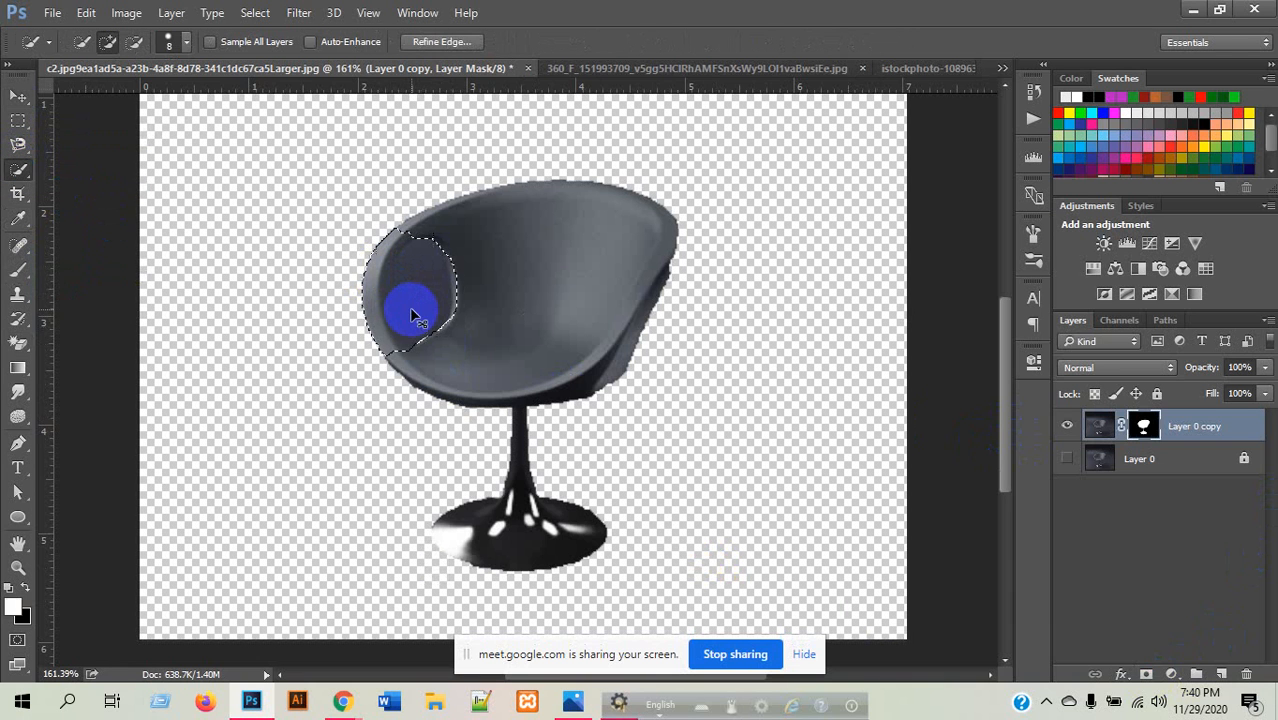
key("ctrl+d")
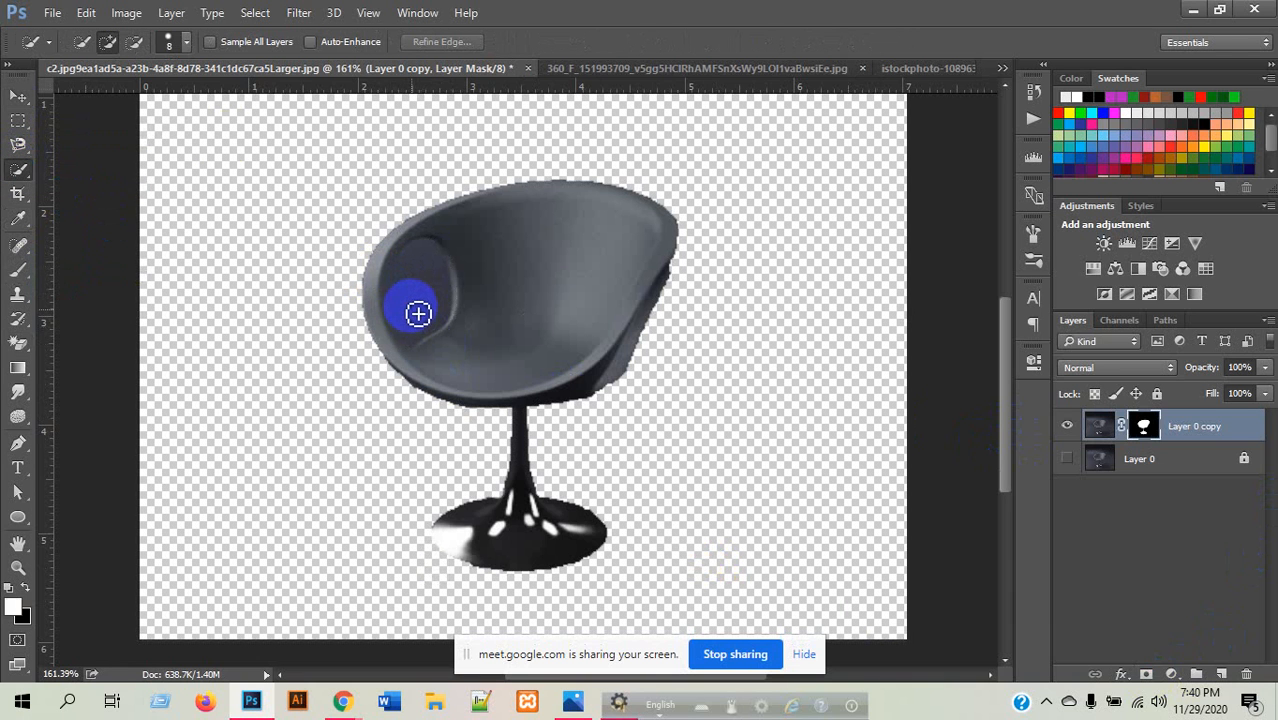
- Set the Quick Selection brush to 3 px and select only the seat's side opening, subtracting the rim
left_click(184, 43)
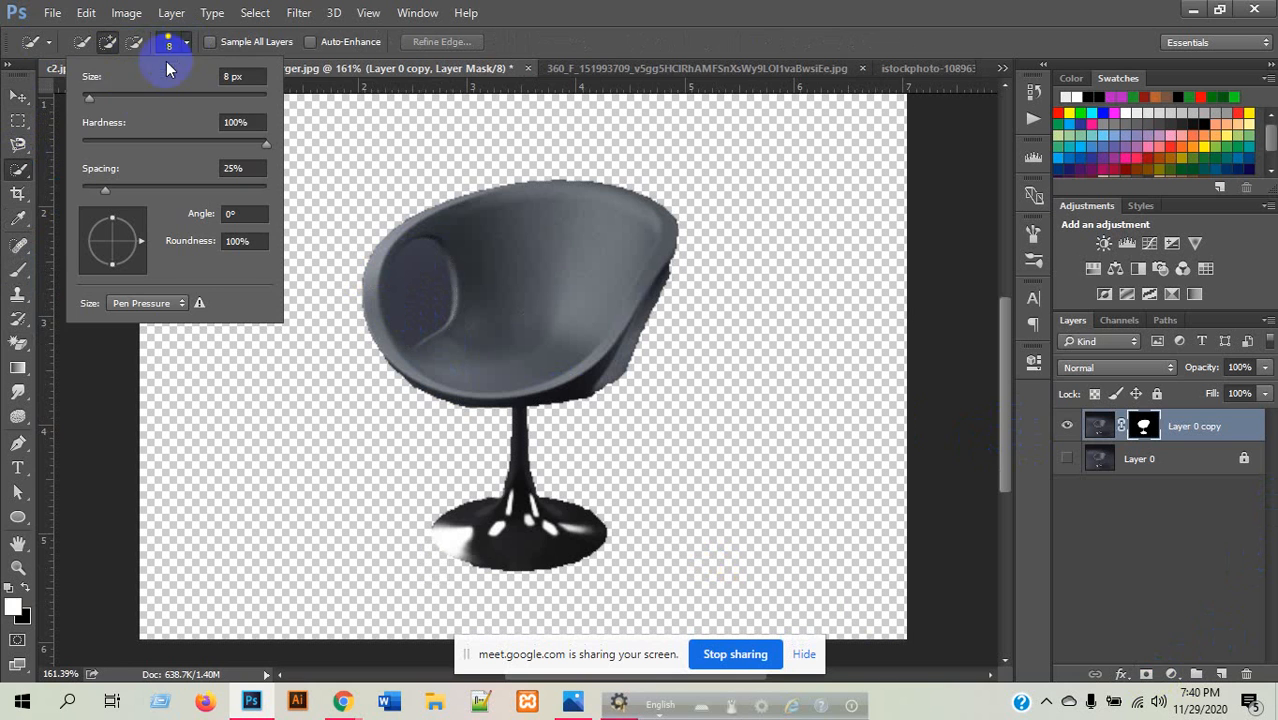
scroll(253, 76, "down", 3)
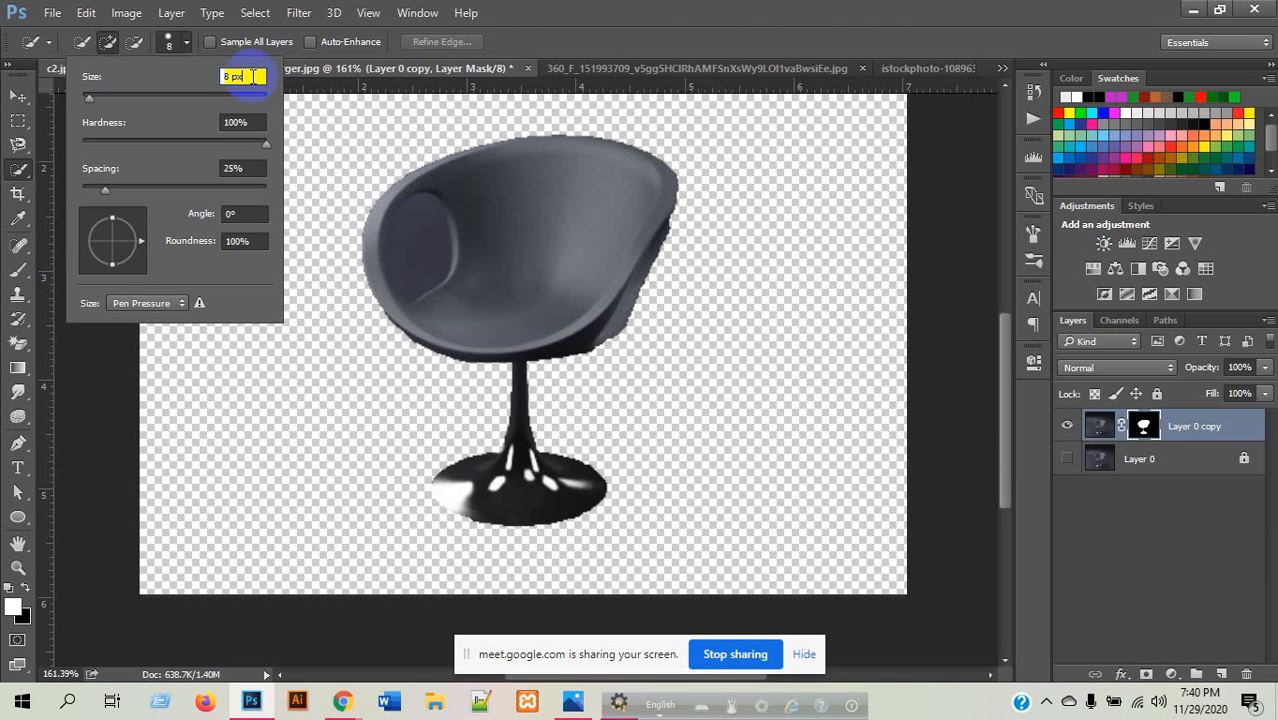
left_click_drag(438, 250, 424, 223)
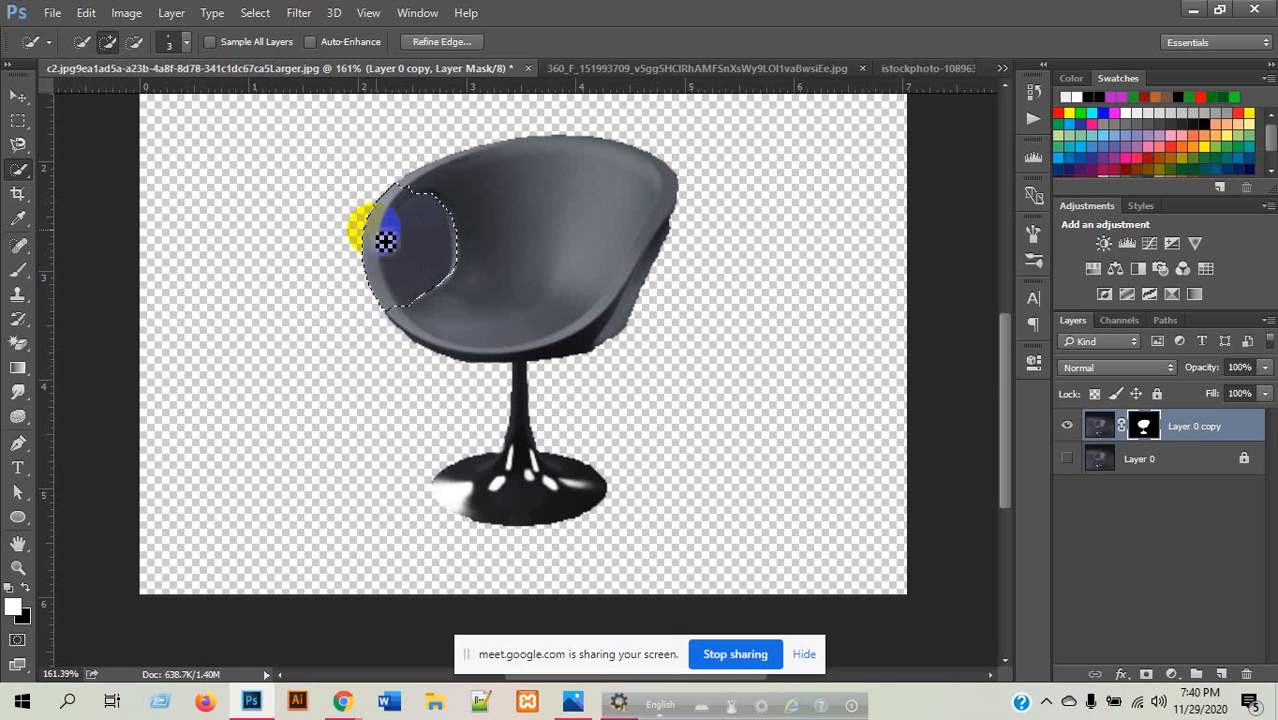
mouse_move(377, 267)
left_mouse_down()
mouse_move(382, 205)
mouse_move(408, 192)
mouse_move(390, 213)
mouse_move(383, 277)
mouse_move(402, 339)
mouse_move(383, 297)
left_mouse_up()
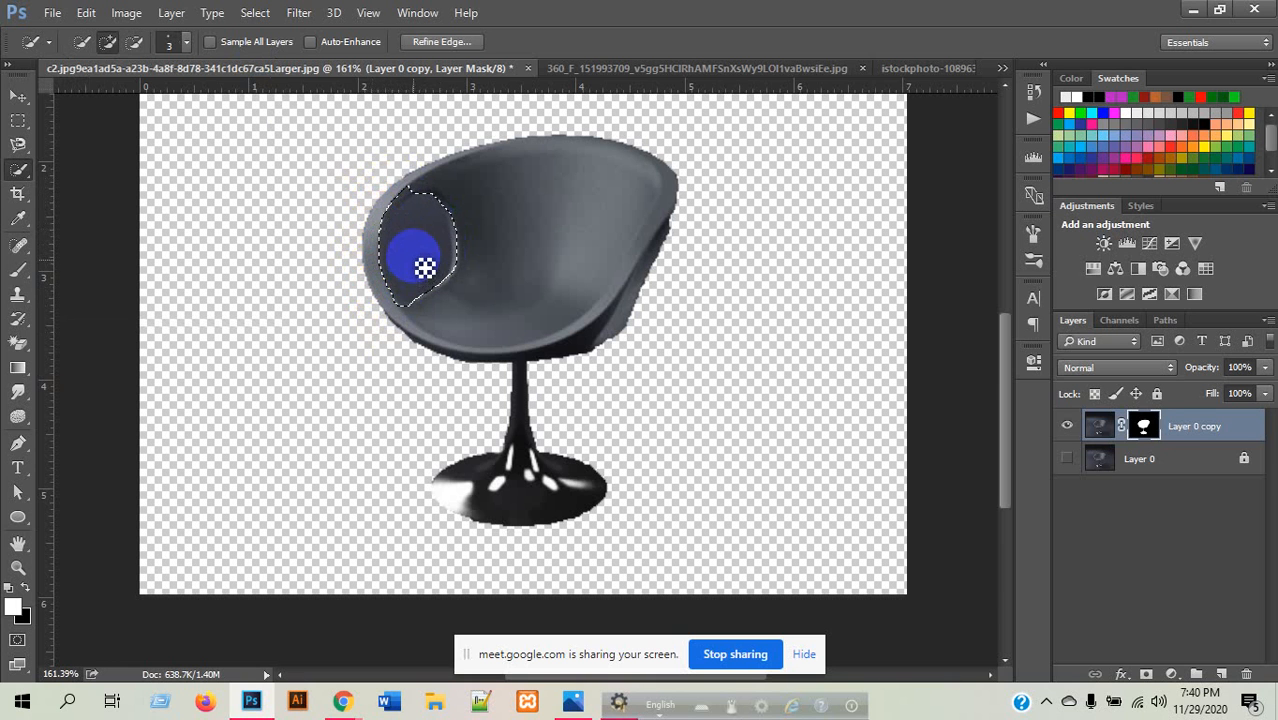
scroll(422, 275, "up", 1)
scroll(398, 268, "up", 2)
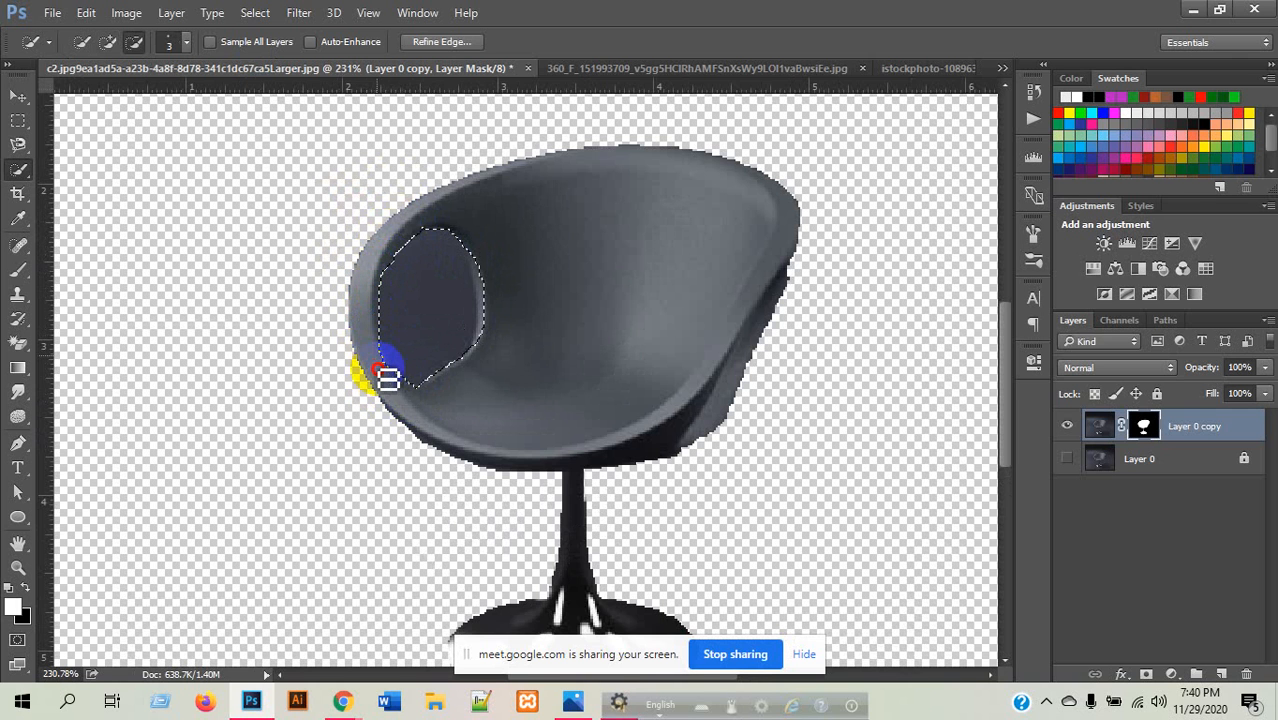
left_click_drag(395, 384, 397, 387)
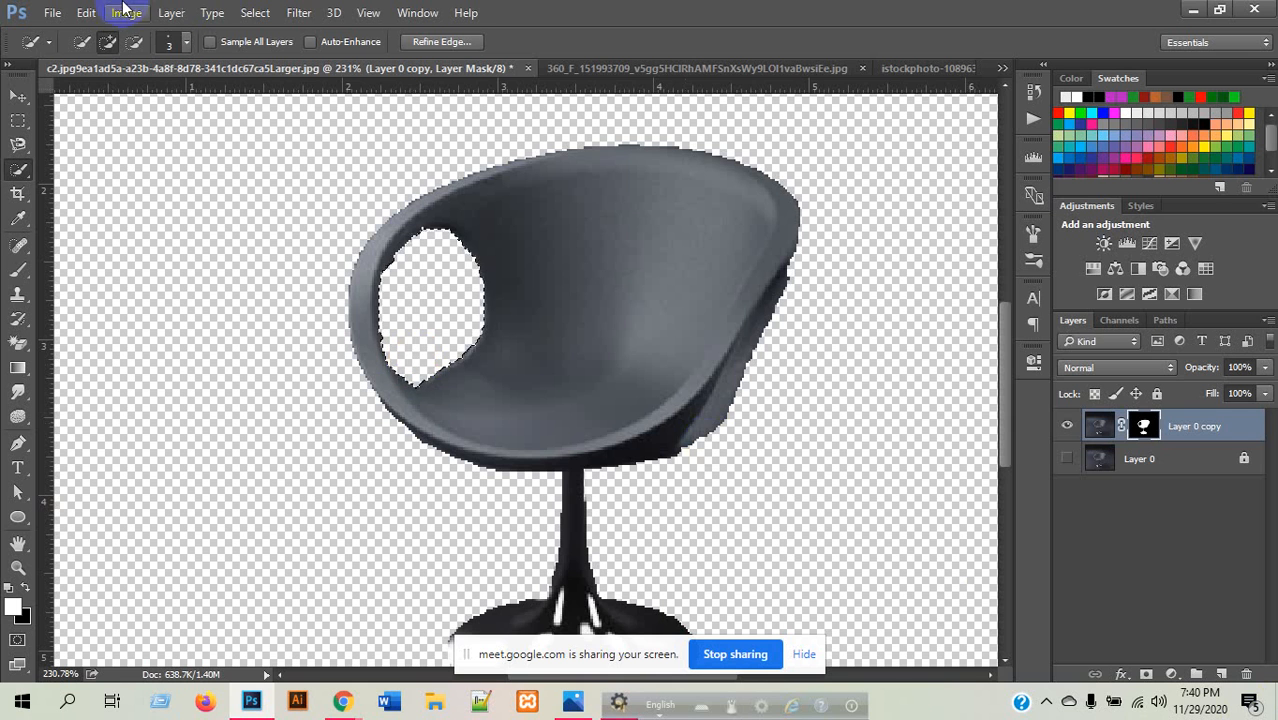
- Clear the selected side opening on Layer 0 copy's layer mask and deselect it
key("ctrl+z")
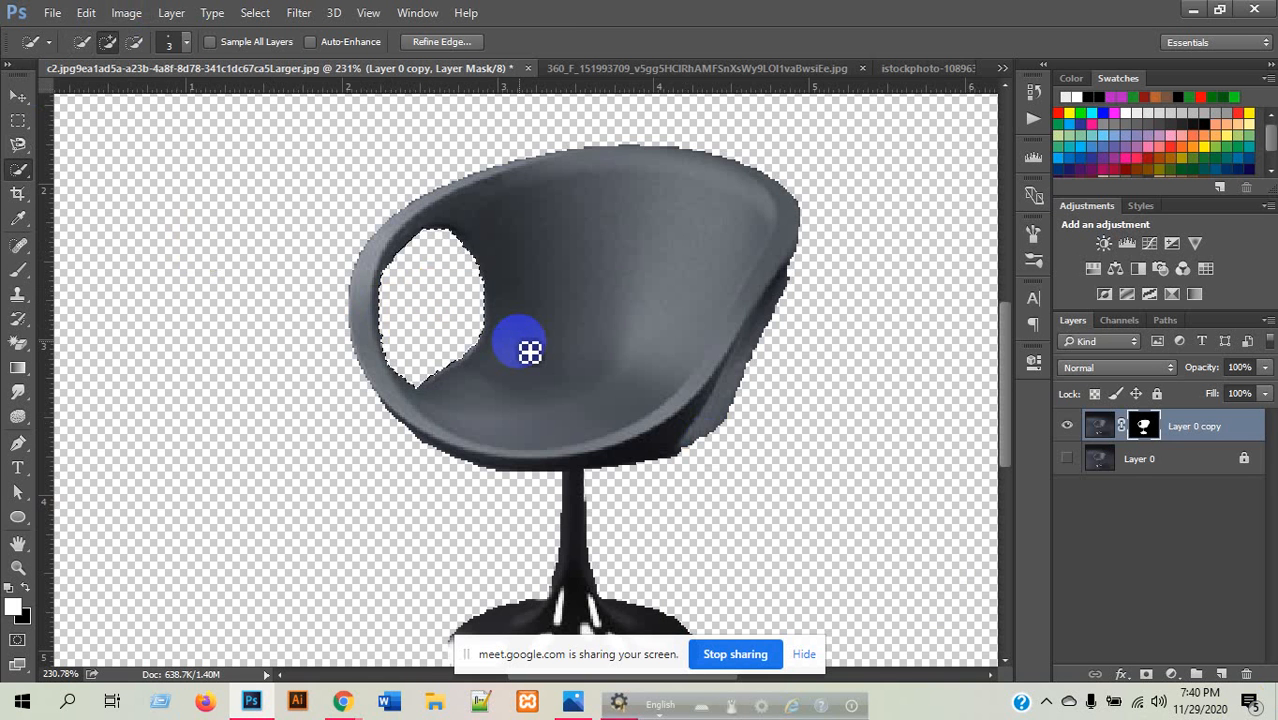
scroll(396, 366, "up", 4)
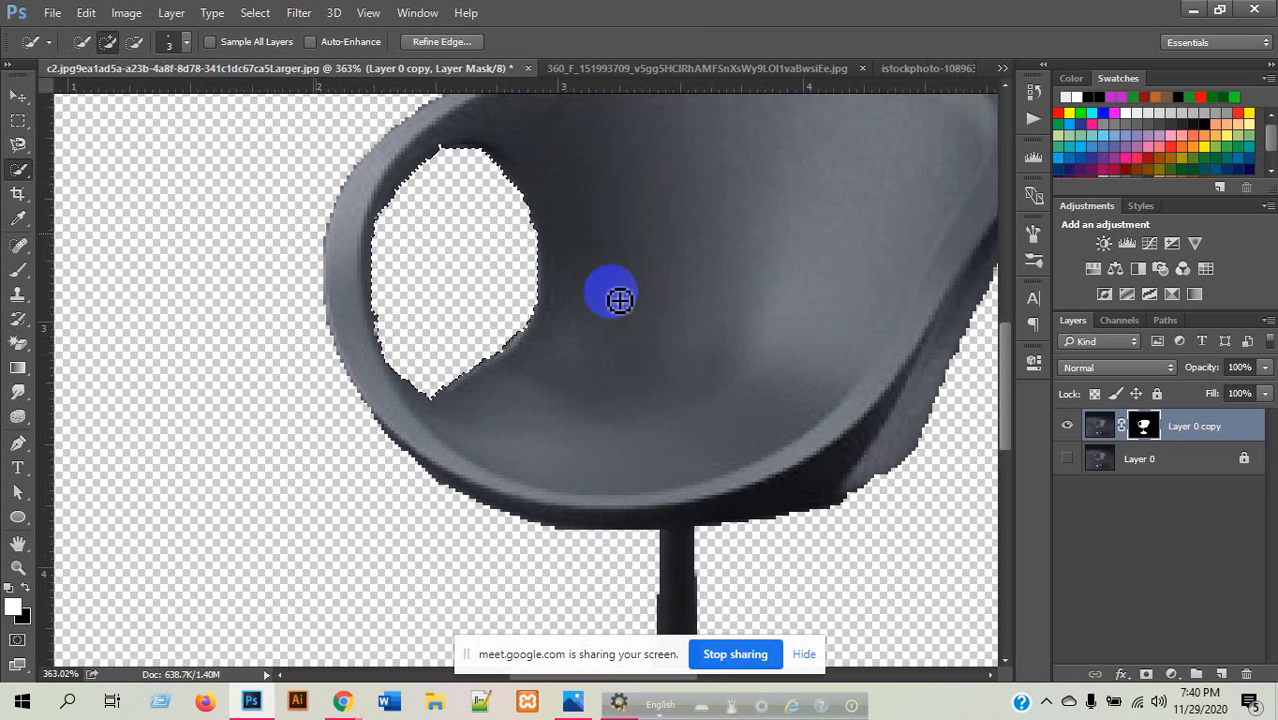
scroll(383, 350, "down", 2)
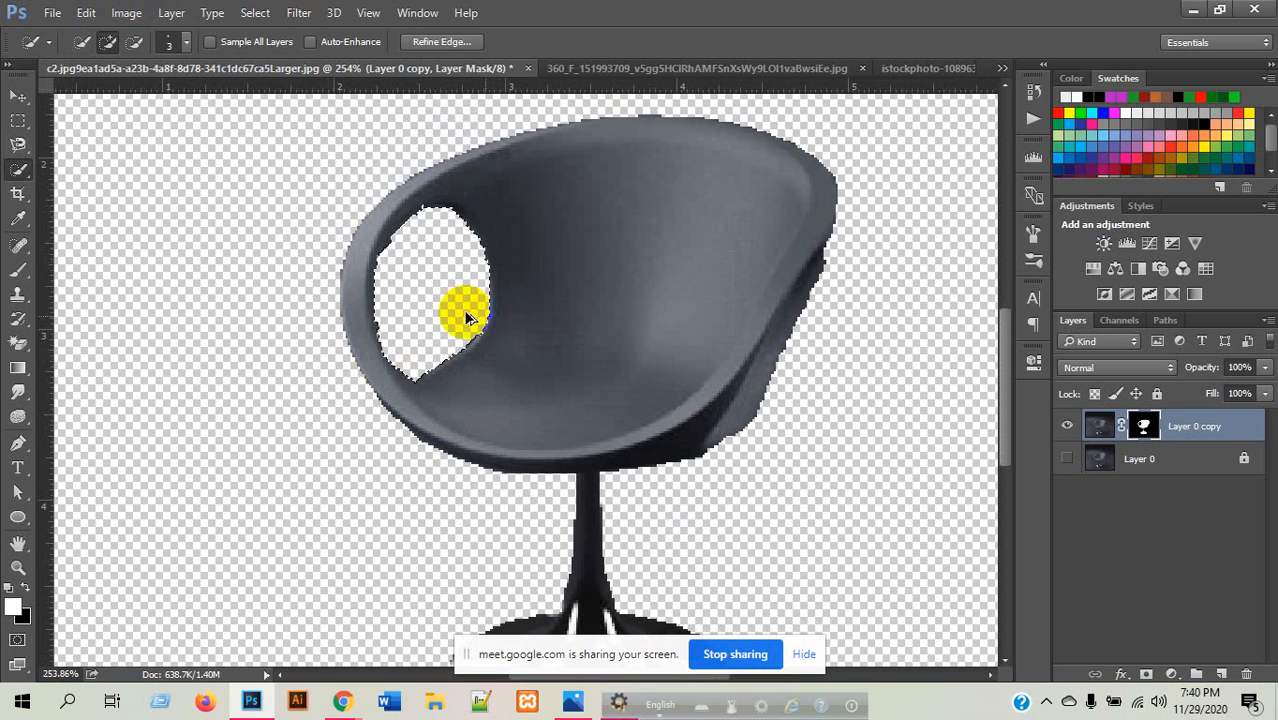
key("ctrl+d")
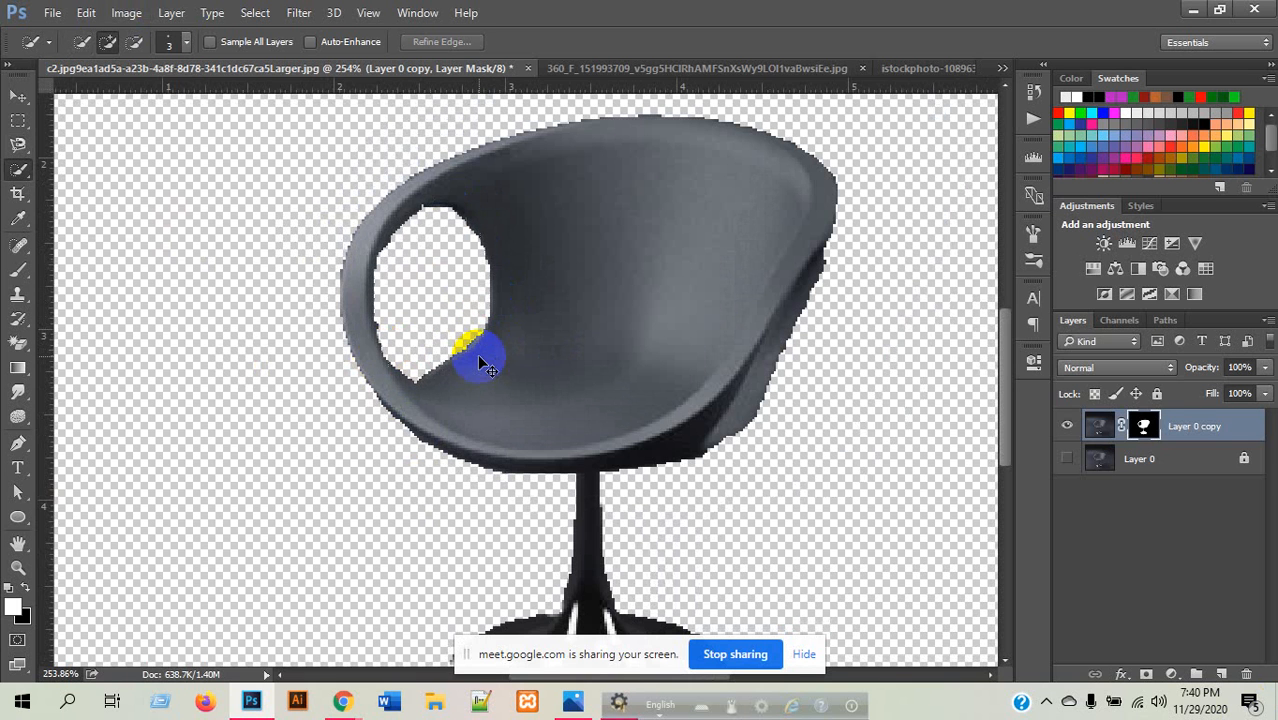
mouse_move(488, 366)
left_mouse_down()
mouse_move(459, 386)
mouse_move(428, 302)
left_mouse_up()
left_click(250, 14)
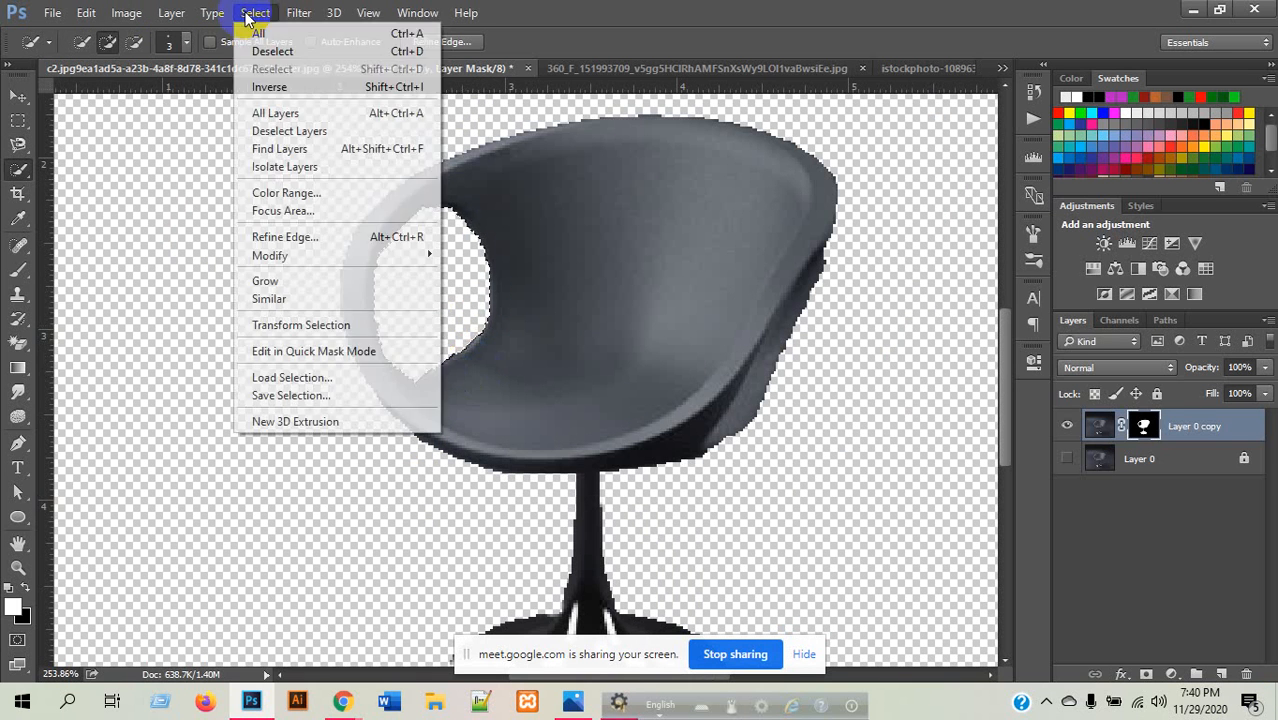
left_click(265, 54)
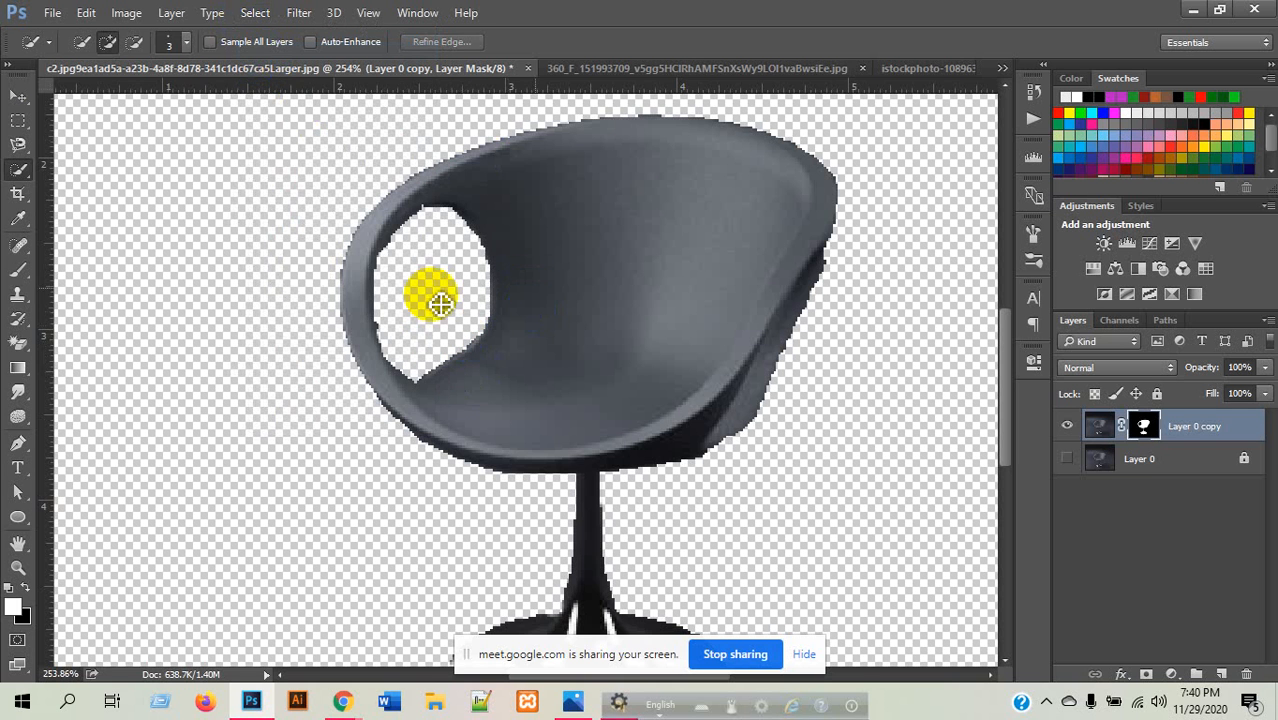
- Shift the masked chair slightly upward with the Move tool and apply the layer mask to Layer 0 copy
left_click(18, 95)
scroll(555, 314, "down", 1)
scroll(555, 314, "down", 7)
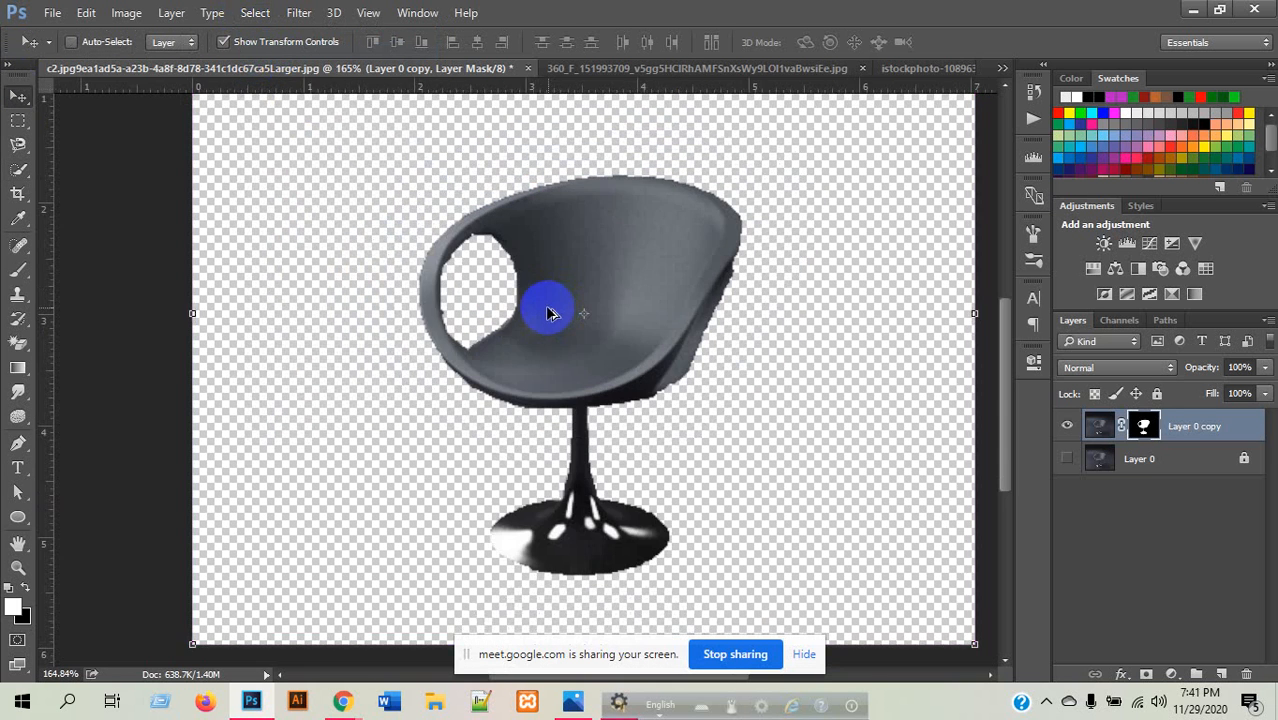
mouse_move(593, 370)
left_mouse_down()
mouse_move(580, 285)
mouse_move(548, 330)
mouse_move(570, 368)
left_mouse_up()
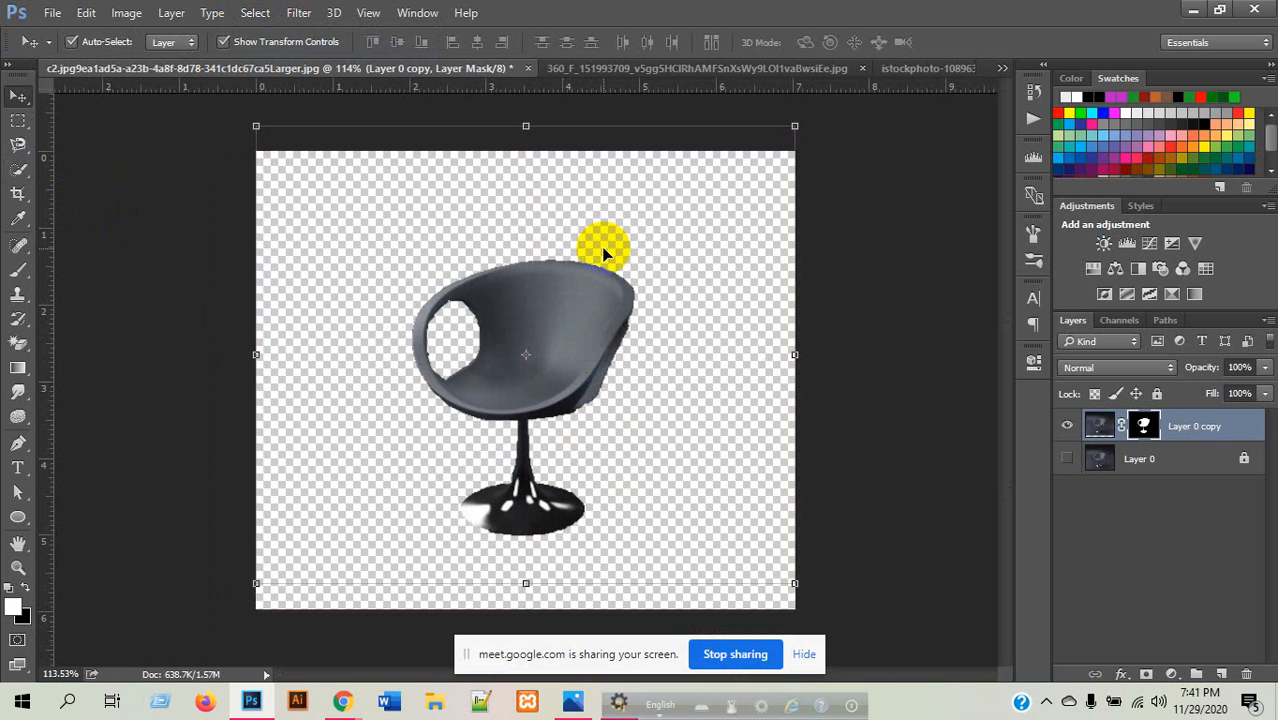
left_click(928, 370)
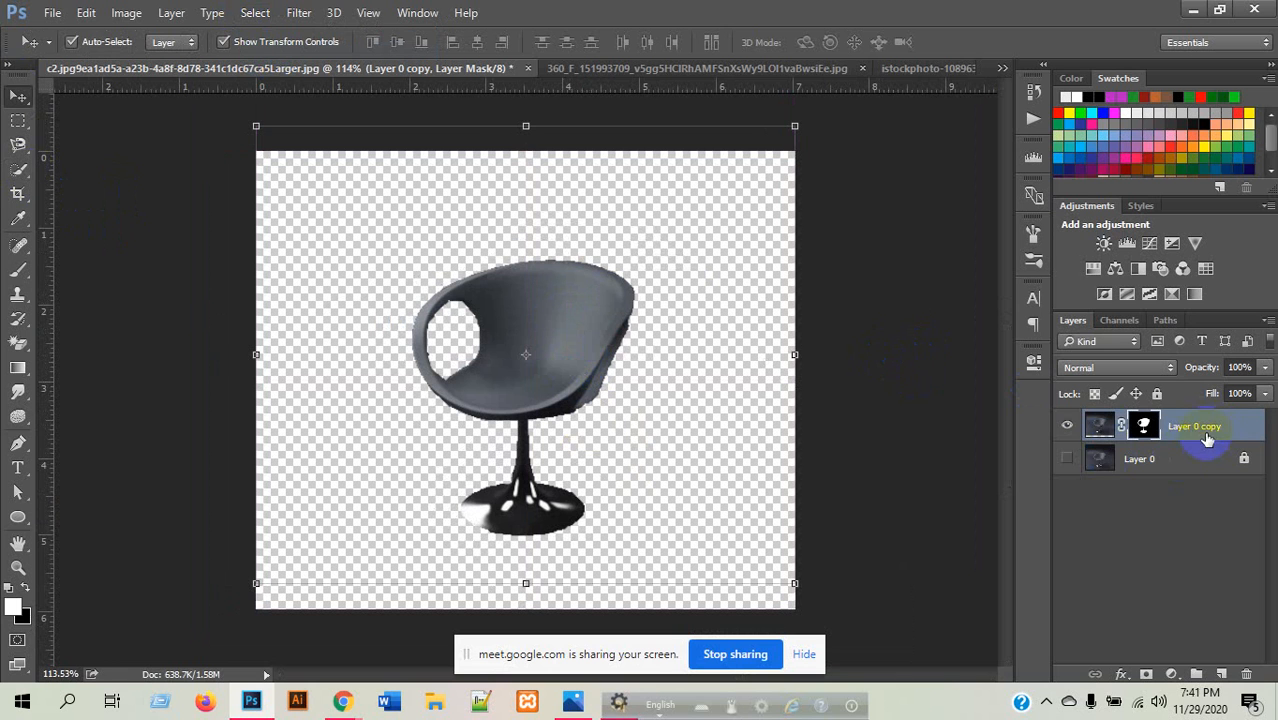
left_click(1247, 675)
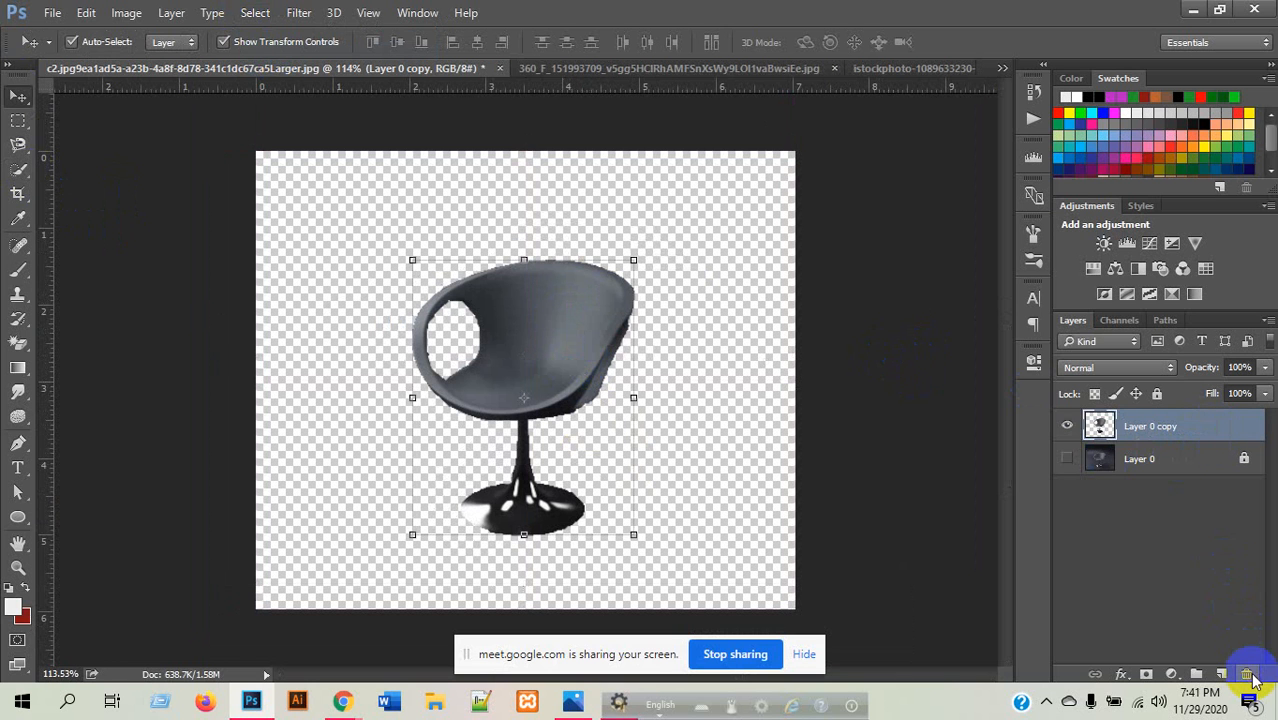
- Show Layer 0 and replace Layer 0 copy with a fresh duplicate of Layer 0
left_click(1067, 458)
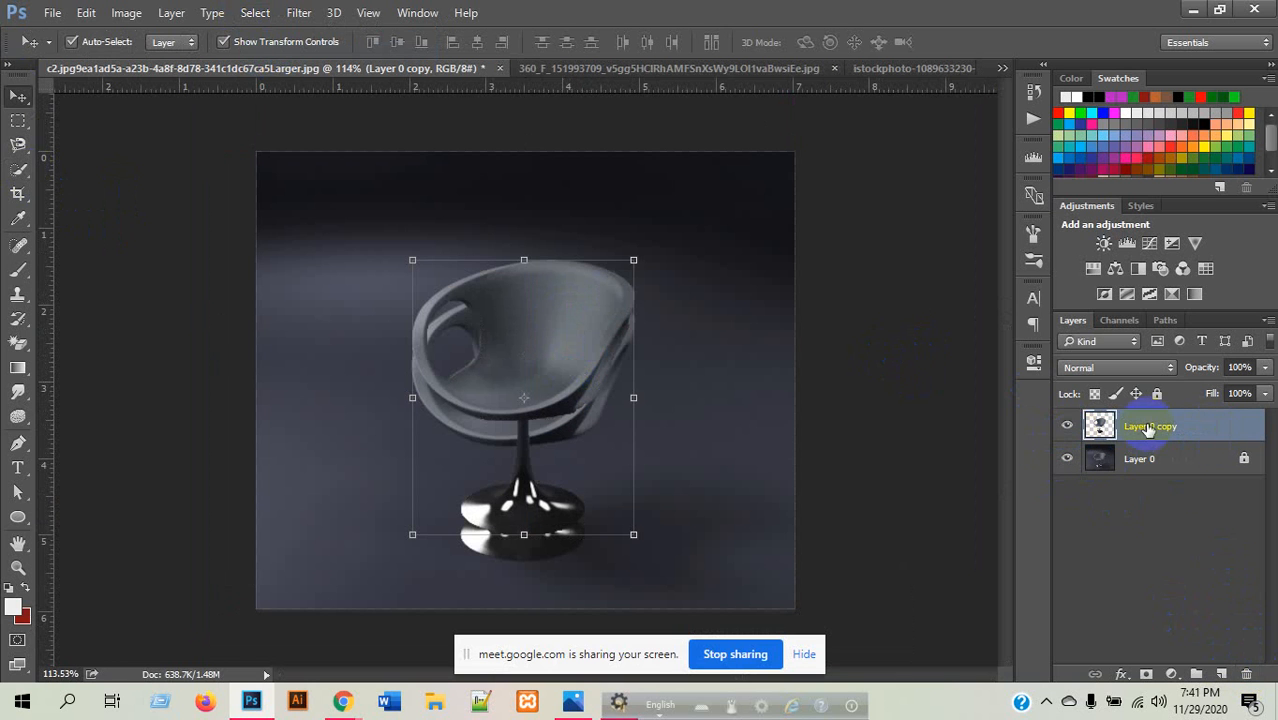
left_click(1247, 675)
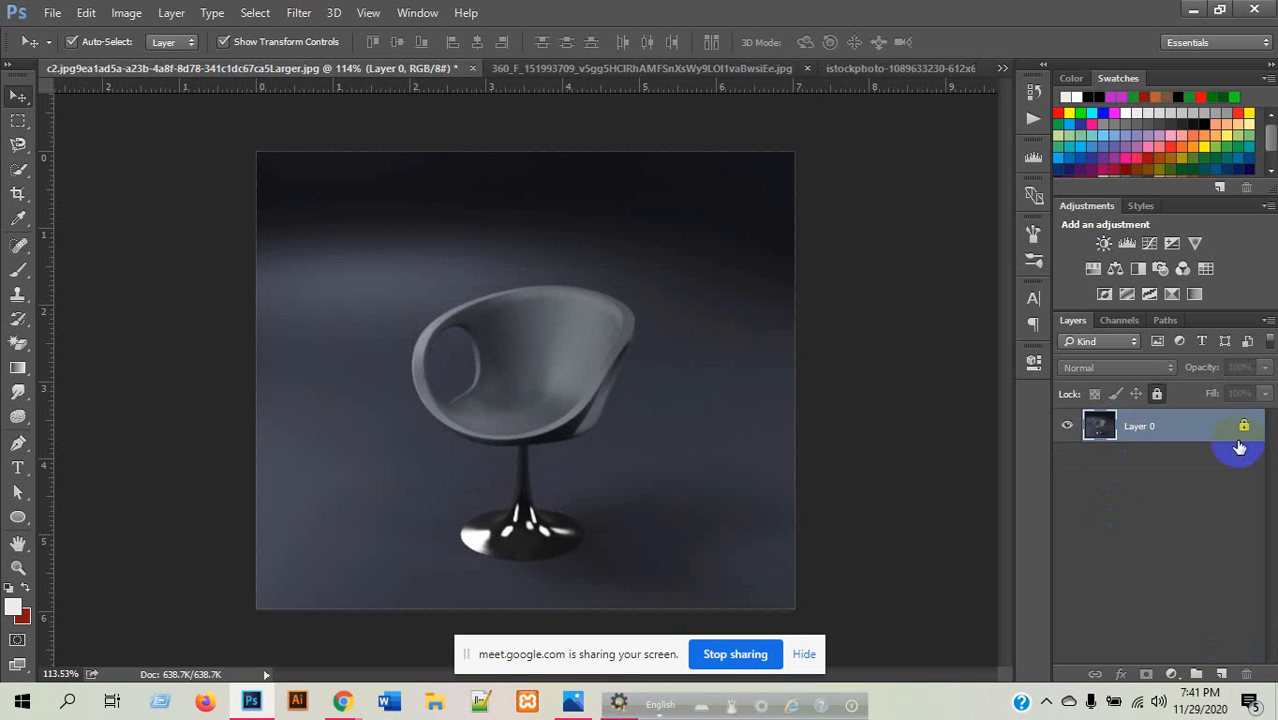
key("ctrl+j")
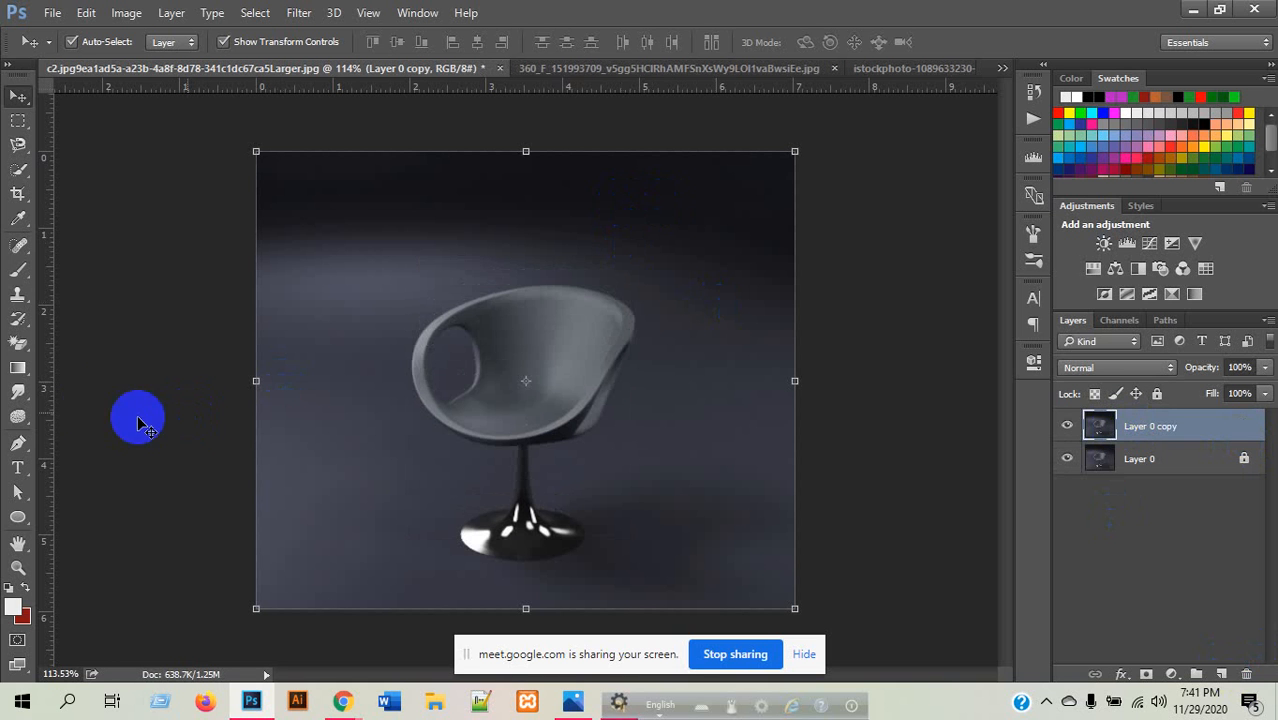
- Look through the Quick Selection and Eraser tool groups, picking the standard Eraser tool
left_click(22, 170)
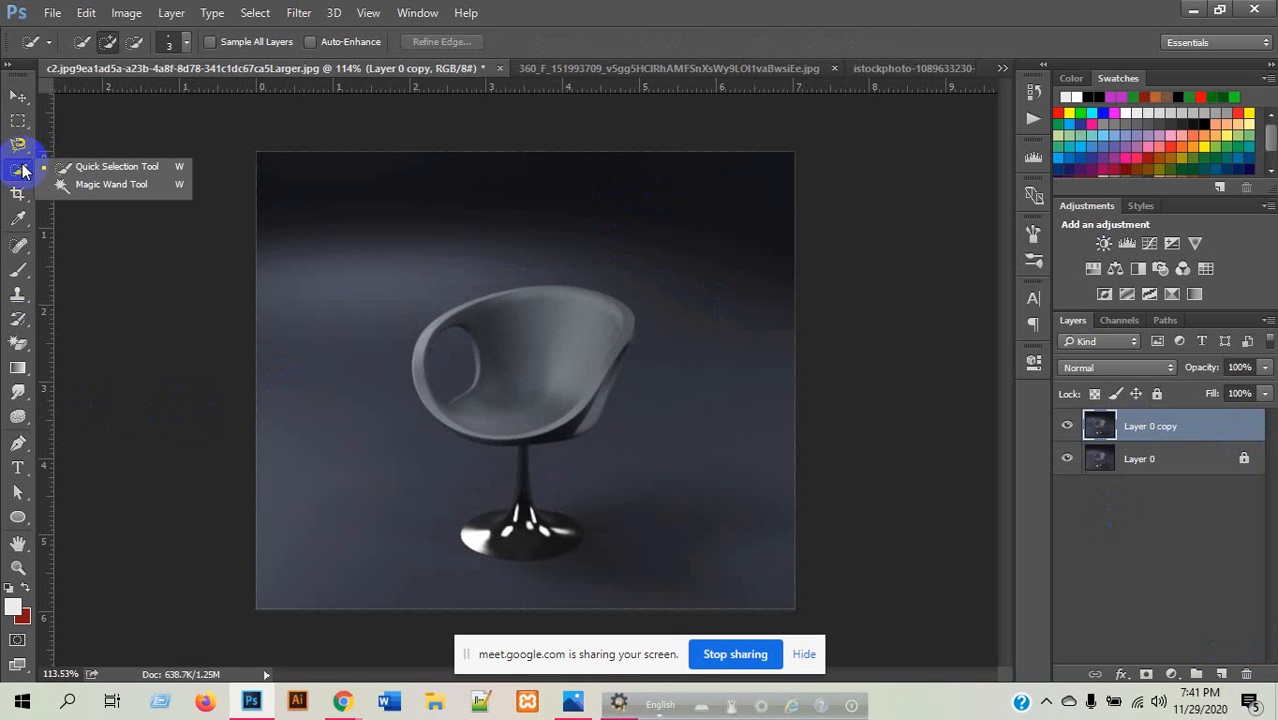
left_click_drag(18, 343, 90, 355)
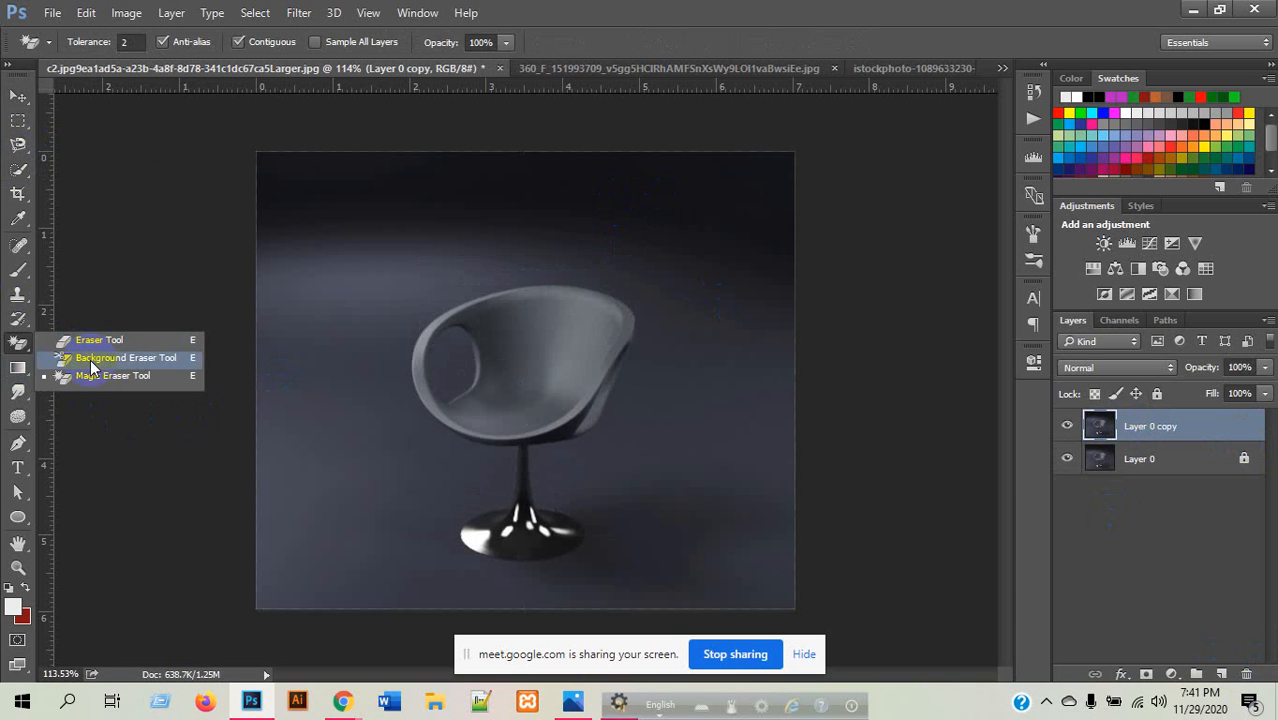
left_click(86, 377)
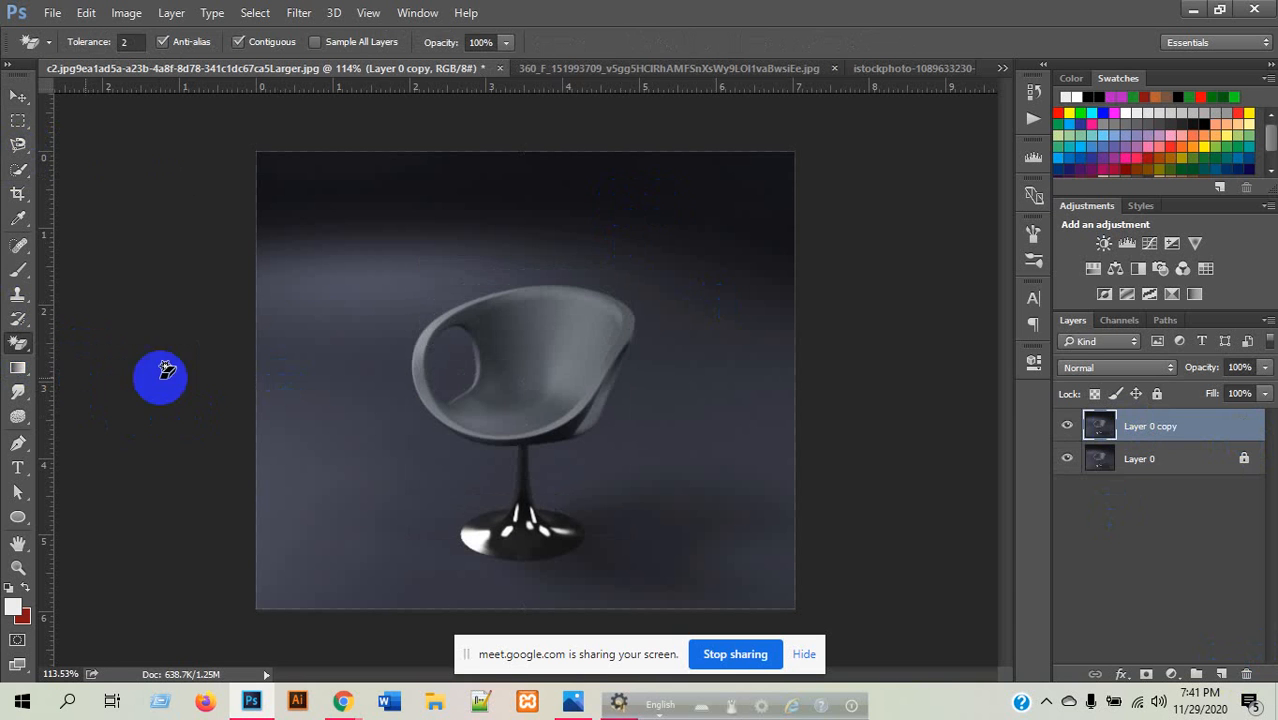
right_click(10, 342)
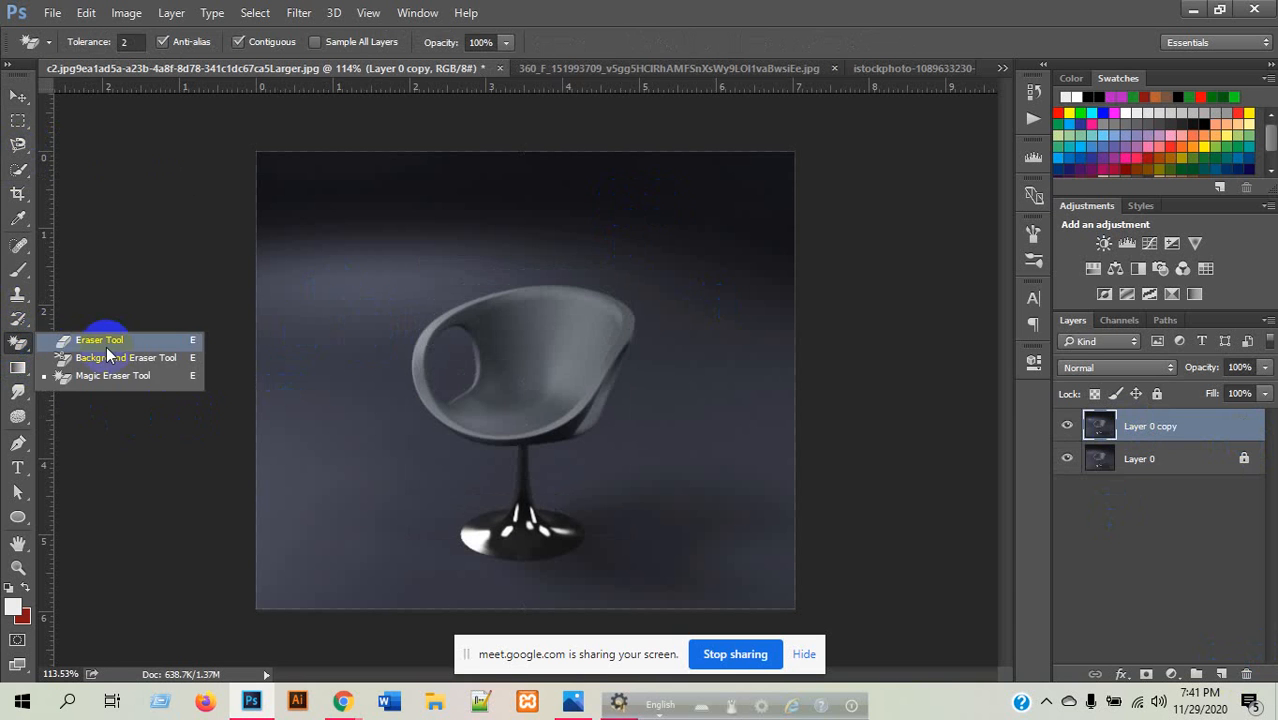
left_click(100, 337)
right_click(10, 342)
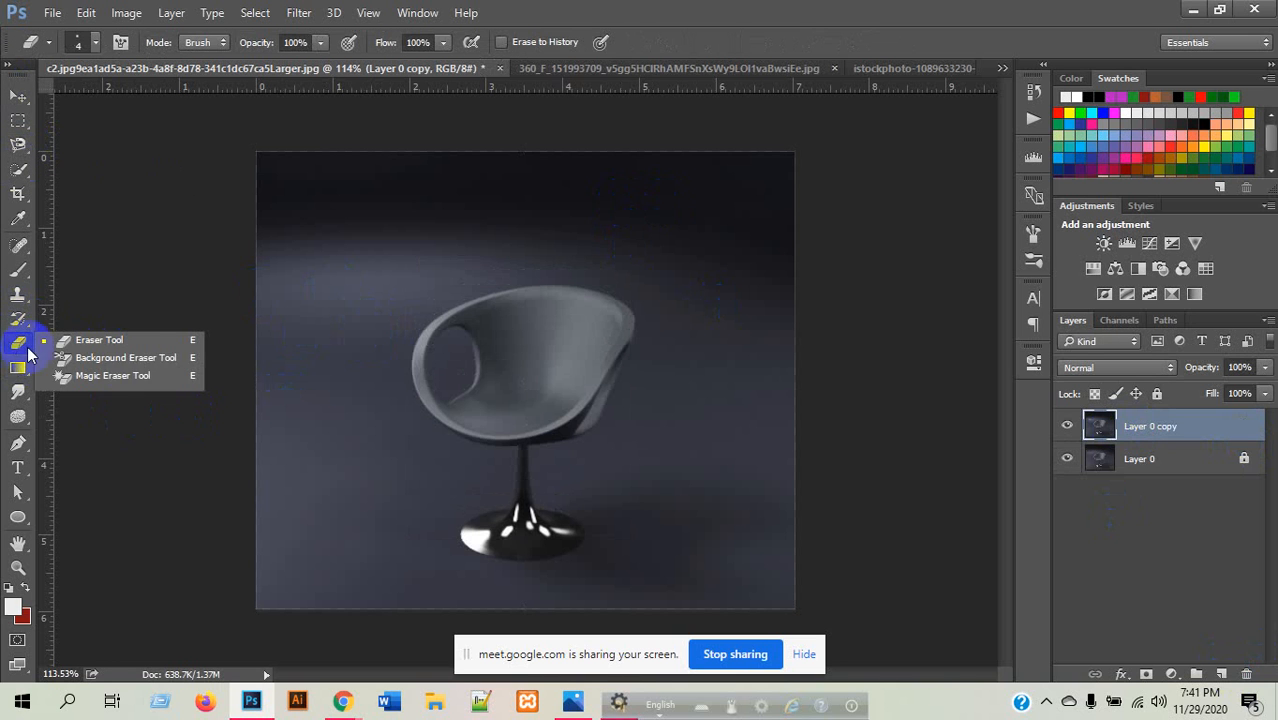
right_click(14, 352)
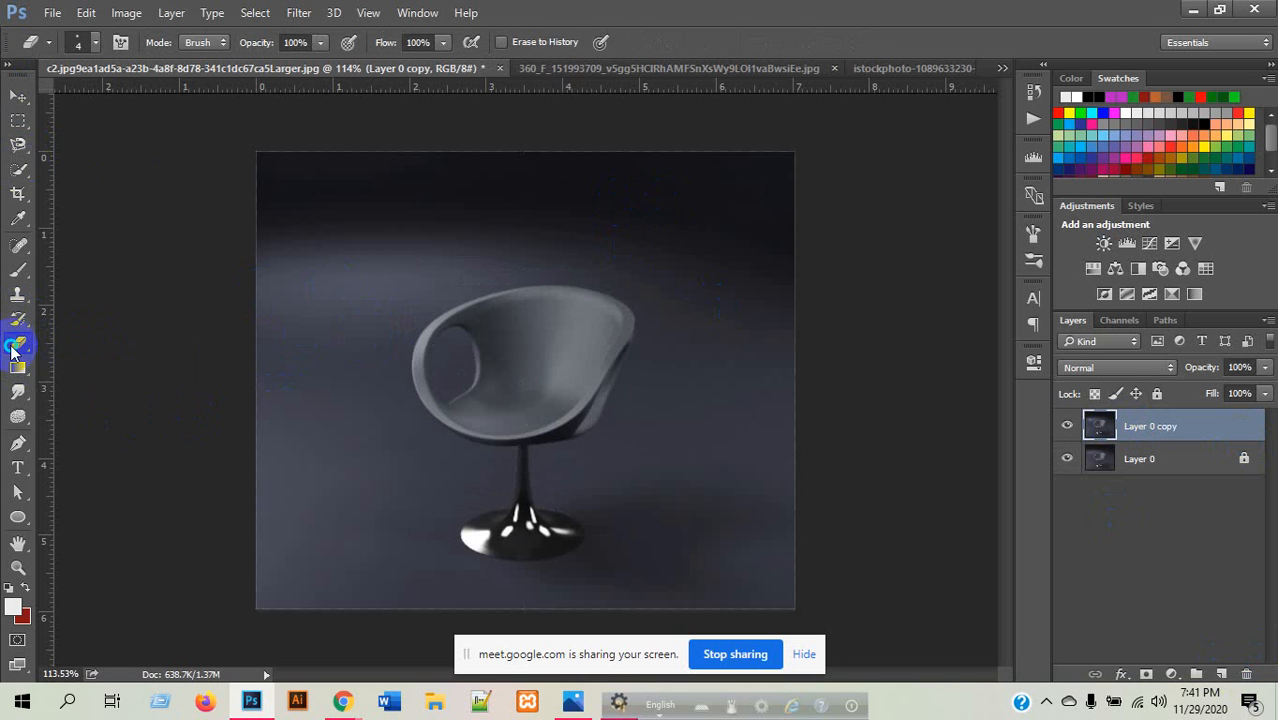
right_click(13, 351)
right_click(13, 351)
right_click(13, 352)
left_click(14, 350)
- Brush a stroke on the background beside the chair, erase over it and enlarge the Eraser to 88 px
left_click(17, 270)
mouse_move(366, 258)
left_mouse_down()
mouse_move(323, 310)
mouse_move(340, 355)
left_mouse_up()
left_click(17, 342)
mouse_move(345, 300)
left_mouse_down()
mouse_move(328, 285)
mouse_move(365, 251)
mouse_move(371, 285)
mouse_move(262, 308)
mouse_move(357, 294)
mouse_move(285, 291)
left_mouse_up()
right_click(372, 256)
left_click(519, 307)
left_click(305, 208)
- Paint a long white 63 px brush stroke beside the chair on Layer 0 copy and erase it with the 88 px Eraser
left_click(17, 269)
left_click_drag(300, 185, 352, 415)
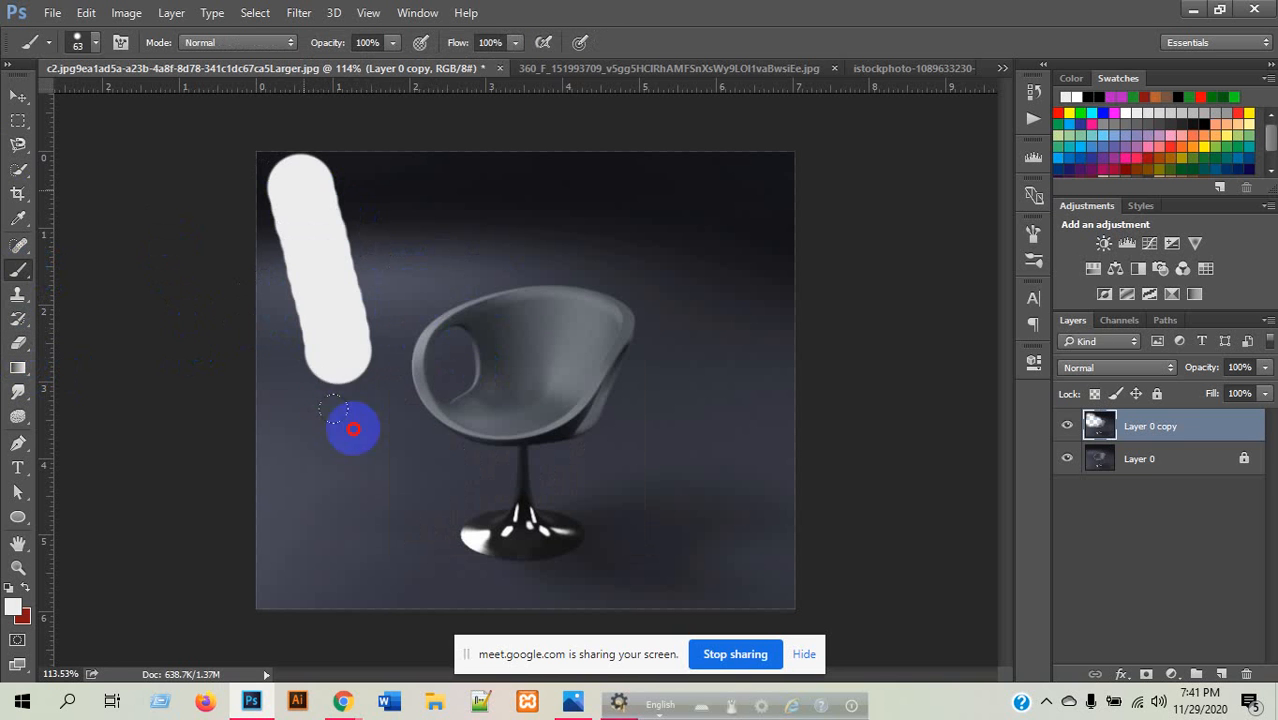
left_click(17, 342)
left_click_drag(252, 165, 357, 429)
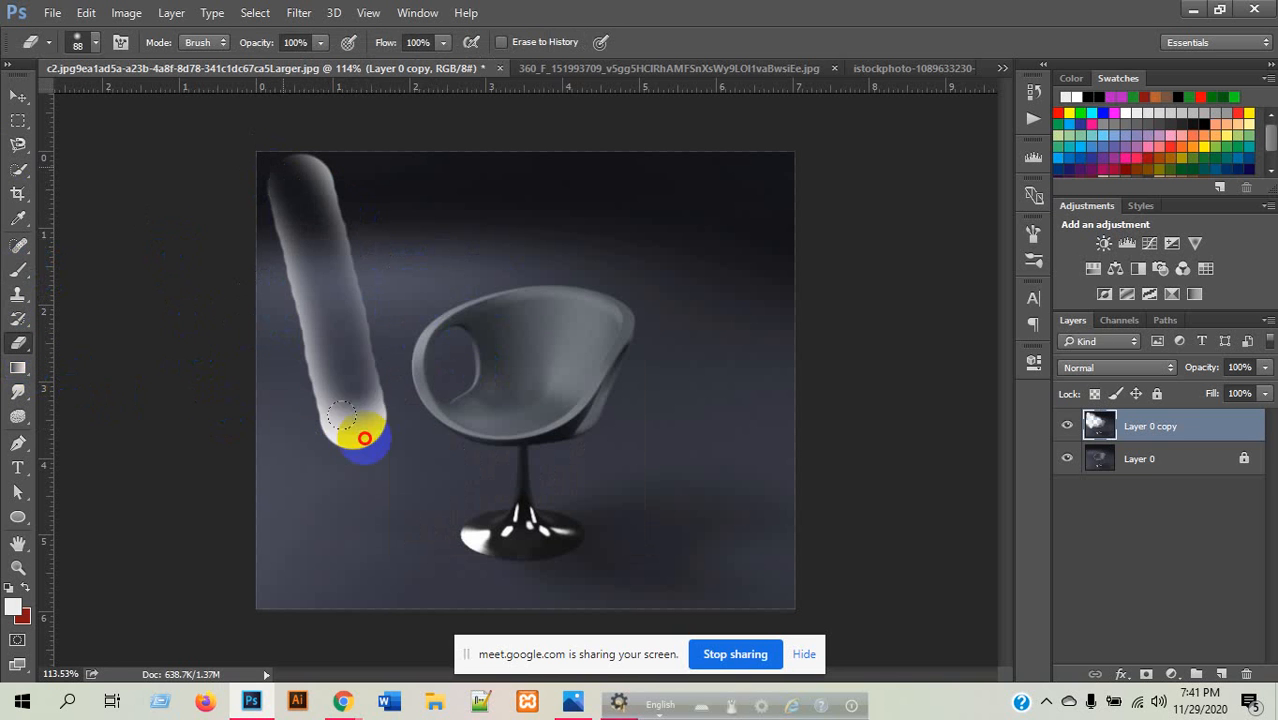
left_click(17, 344)
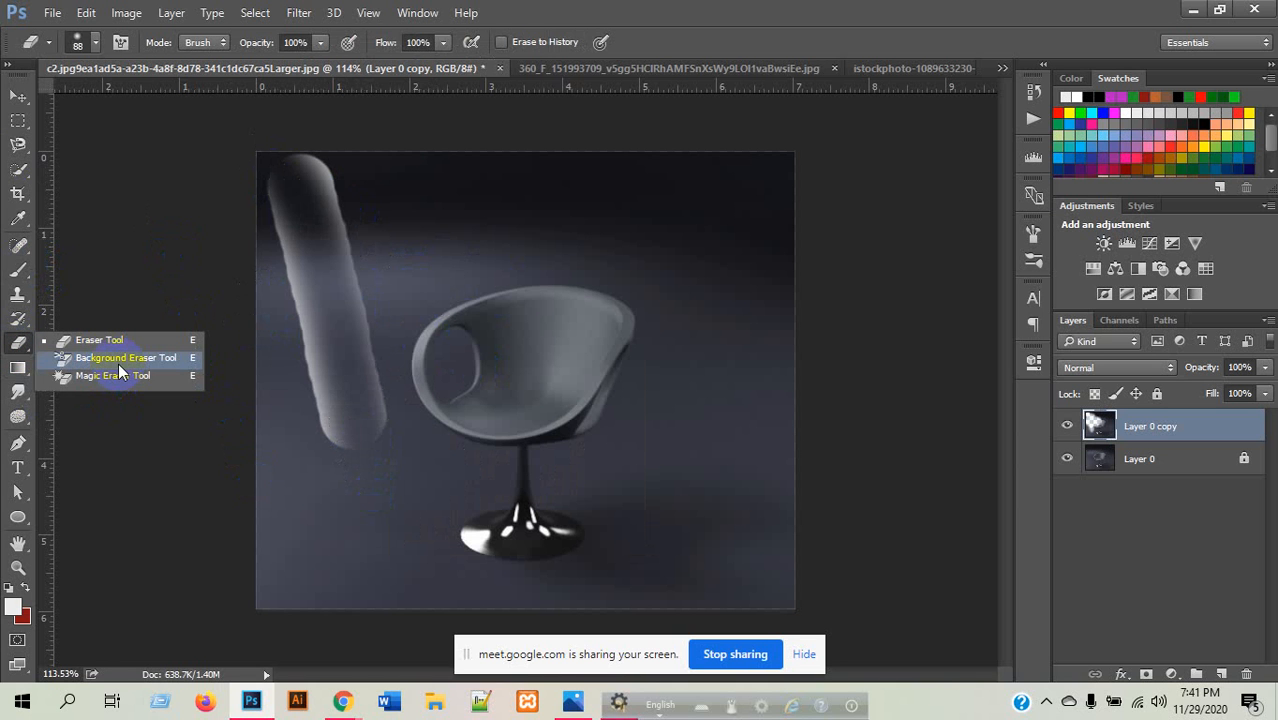
mouse_move(311, 294)
left_mouse_down()
mouse_move(285, 268)
mouse_move(296, 378)
mouse_move(263, 331)
mouse_move(304, 383)
mouse_move(343, 227)
mouse_move(289, 141)
mouse_move(260, 201)
mouse_move(250, 178)
mouse_move(261, 118)
mouse_move(324, 295)
mouse_move(280, 289)
mouse_move(320, 305)
mouse_move(322, 224)
left_mouse_up()
left_click(24, 93)
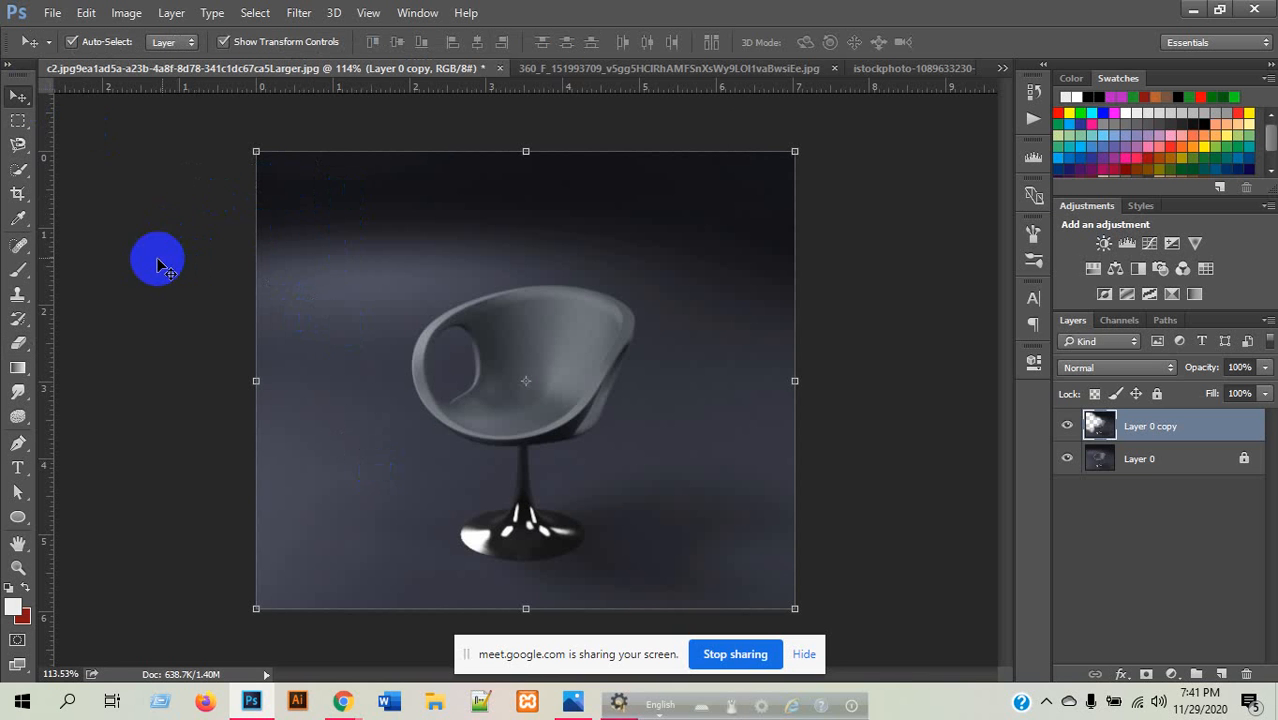
left_click(157, 261)
left_click(497, 400)
- Try starting a Pen tool shape with two anchor points outside the canvas, and undo it
left_click_drag(20, 442, 20, 443)
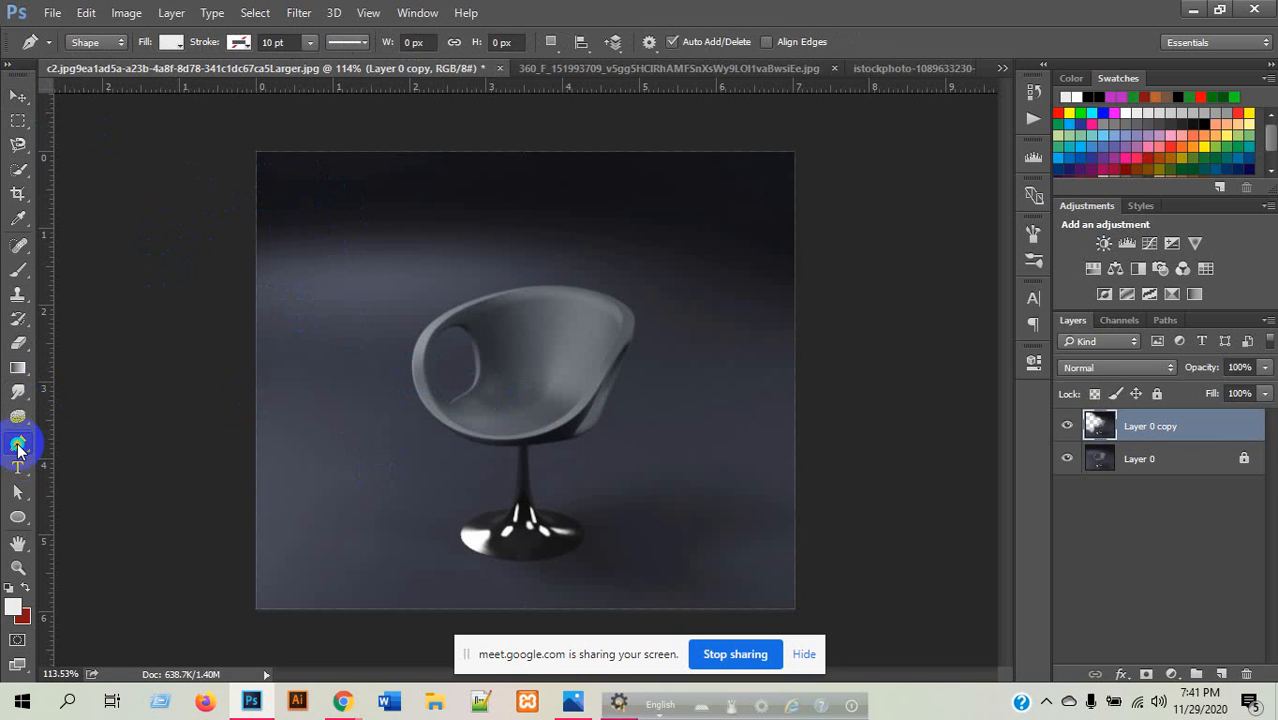
left_click(133, 370)
left_click(163, 457)
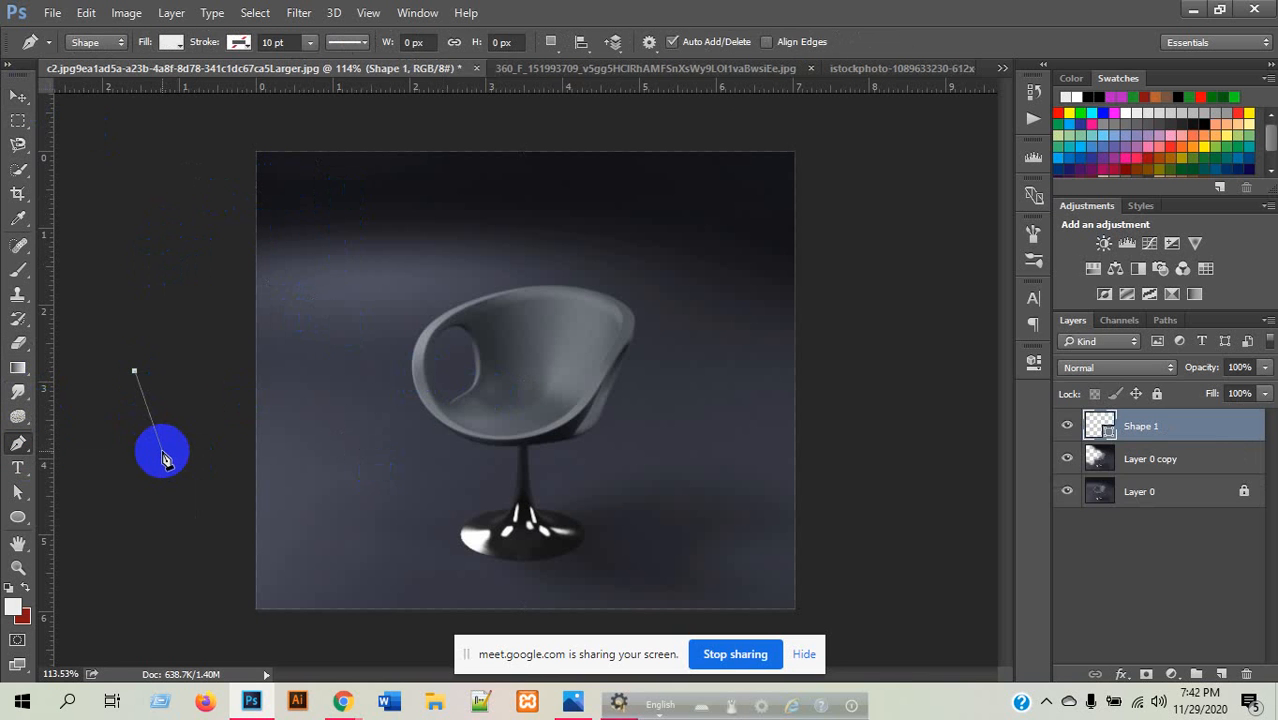
key("Escape")
key("ctrl+z")
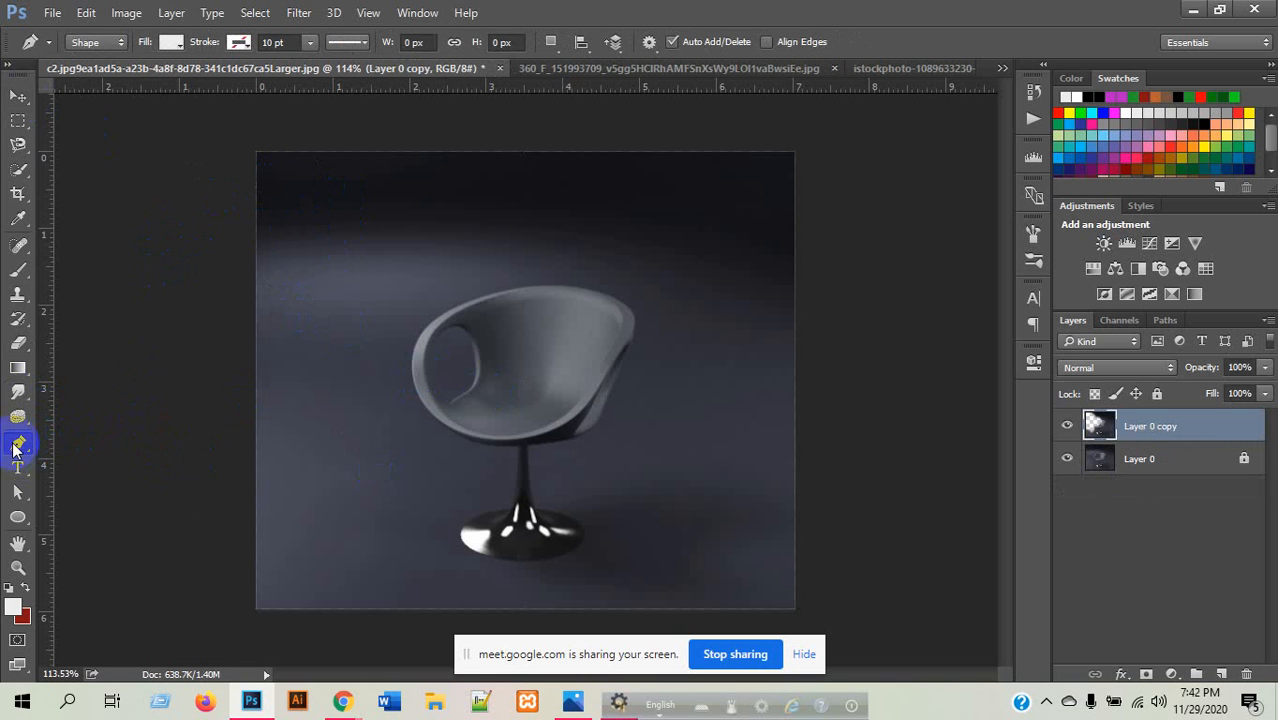
- Replace the edited Layer 0 copy with a fresh duplicate of Layer 0, keeping the standard Pen tool active
left_click_drag(15, 449, 15, 449)
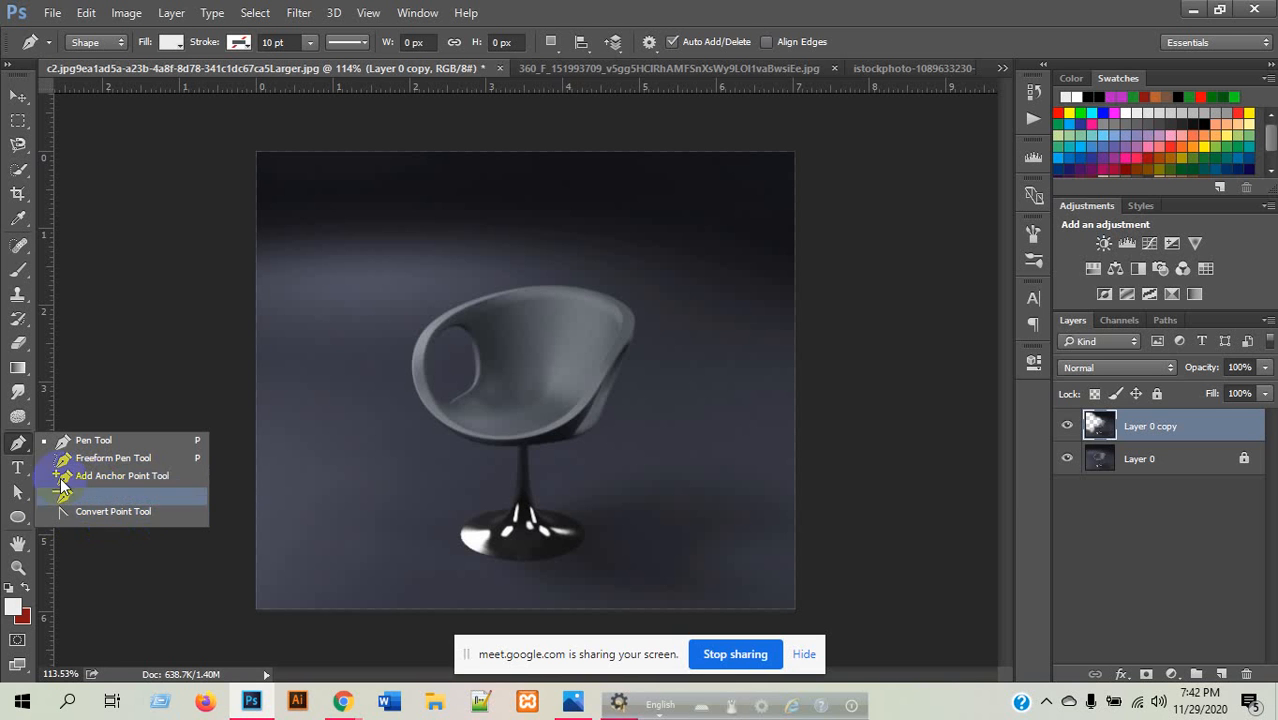
left_click(18, 443)
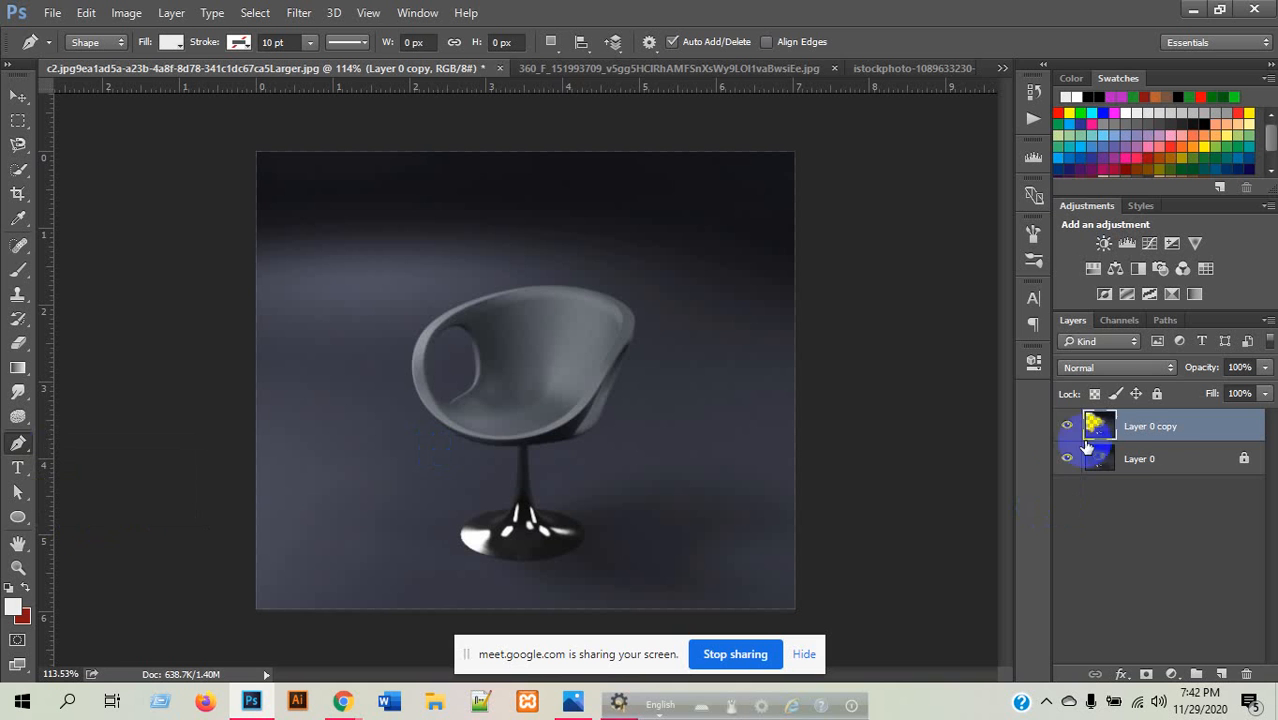
left_click(1245, 675)
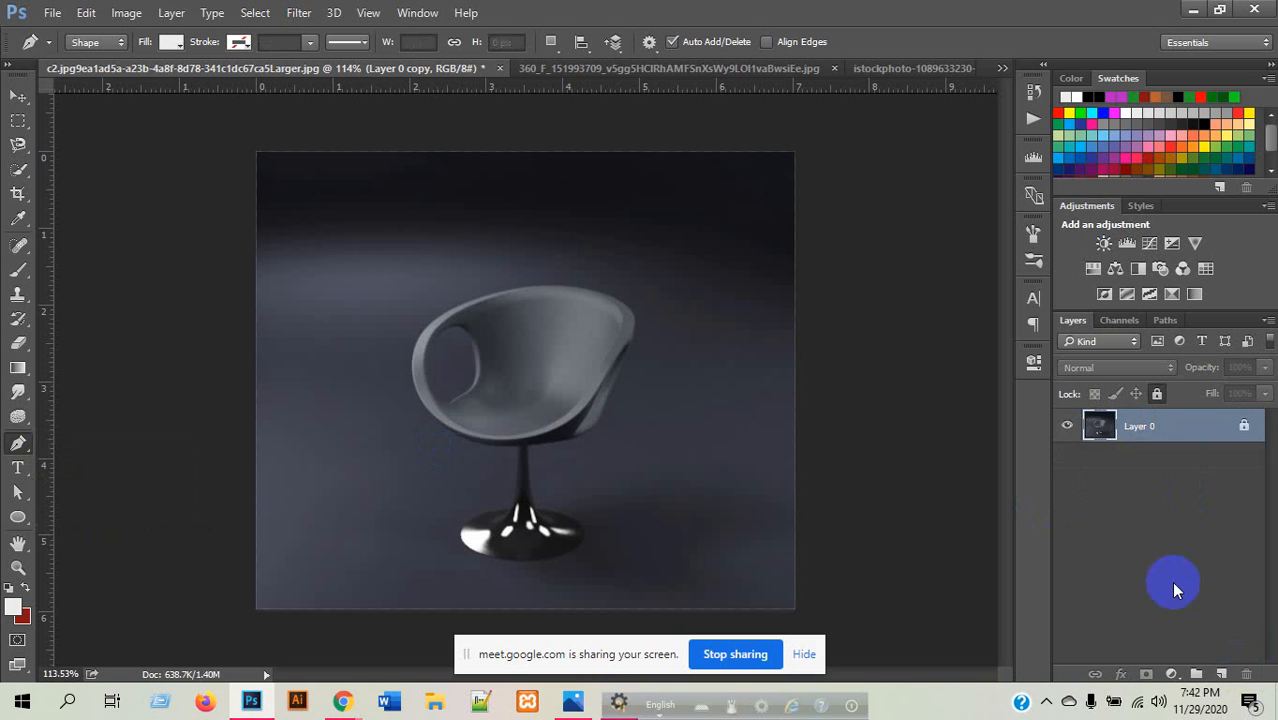
key("ctrl+j")
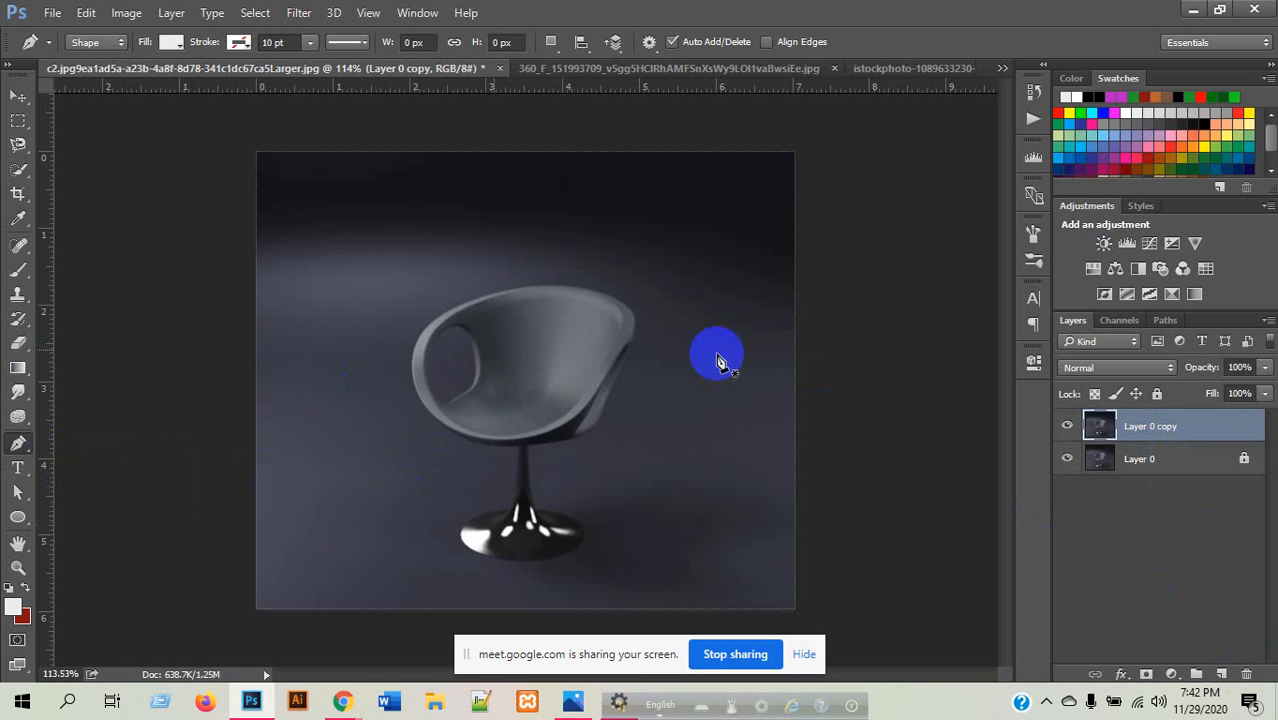
- Draw a closed white Pen shape left of the chair's stem, with a curved edge following the stem down to the base
scroll(542, 588, "up", 5)
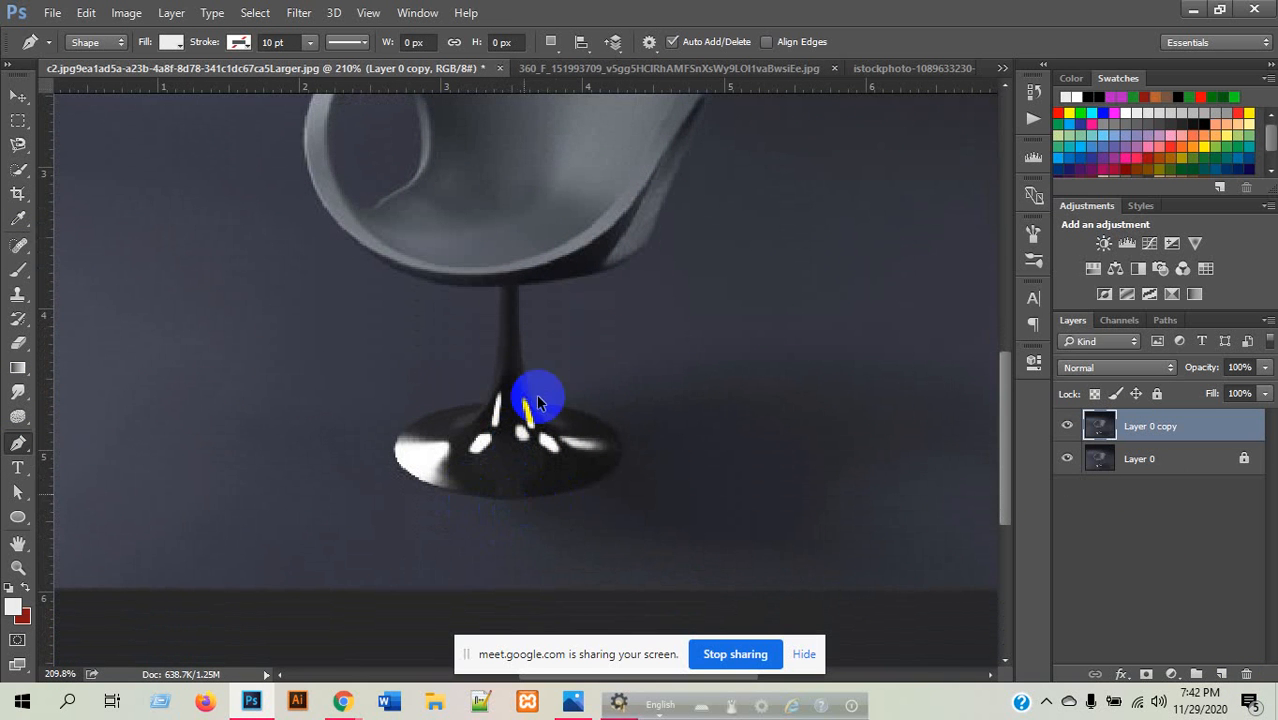
scroll(517, 381, "up", 2)
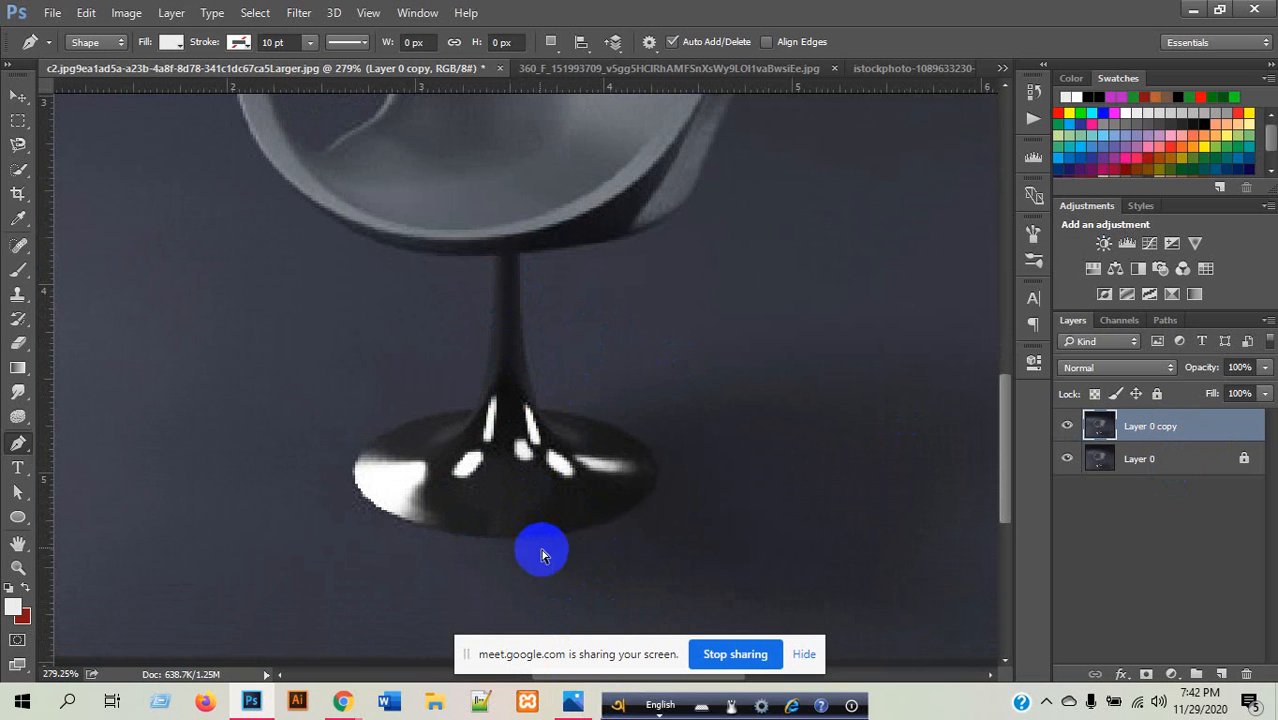
scroll(487, 540, "up", 2)
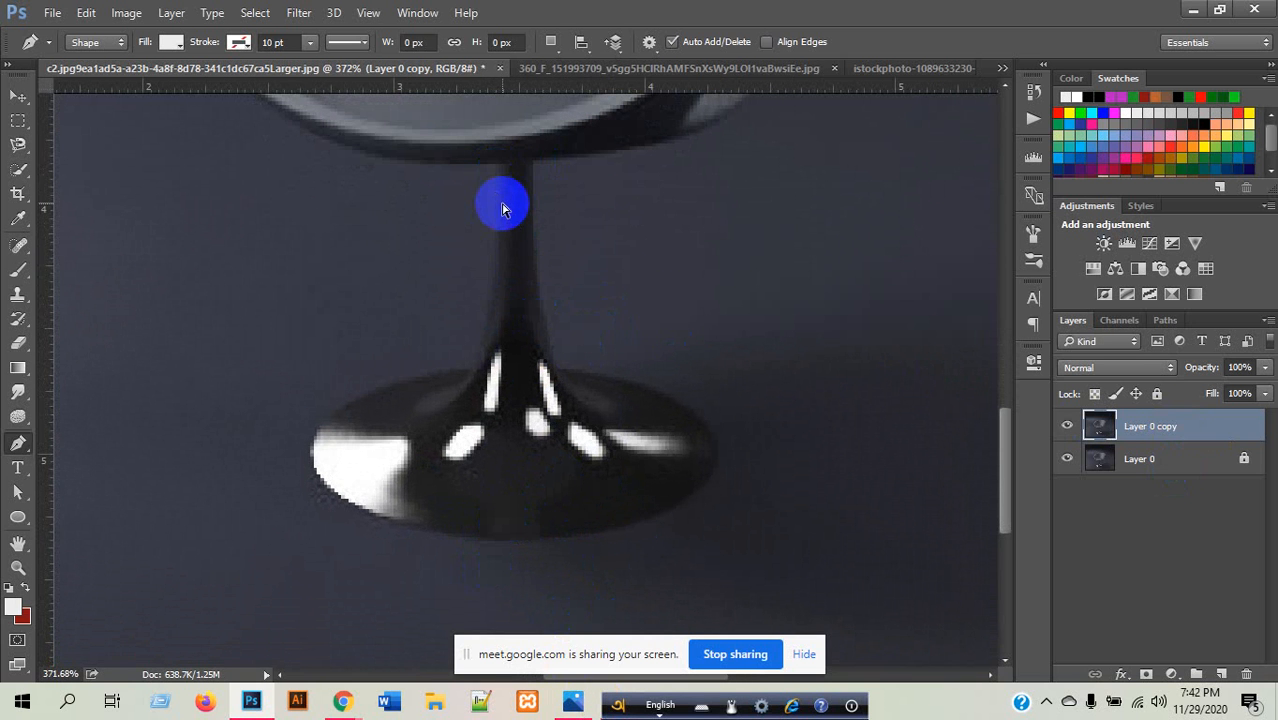
scroll(500, 200, "up", 2)
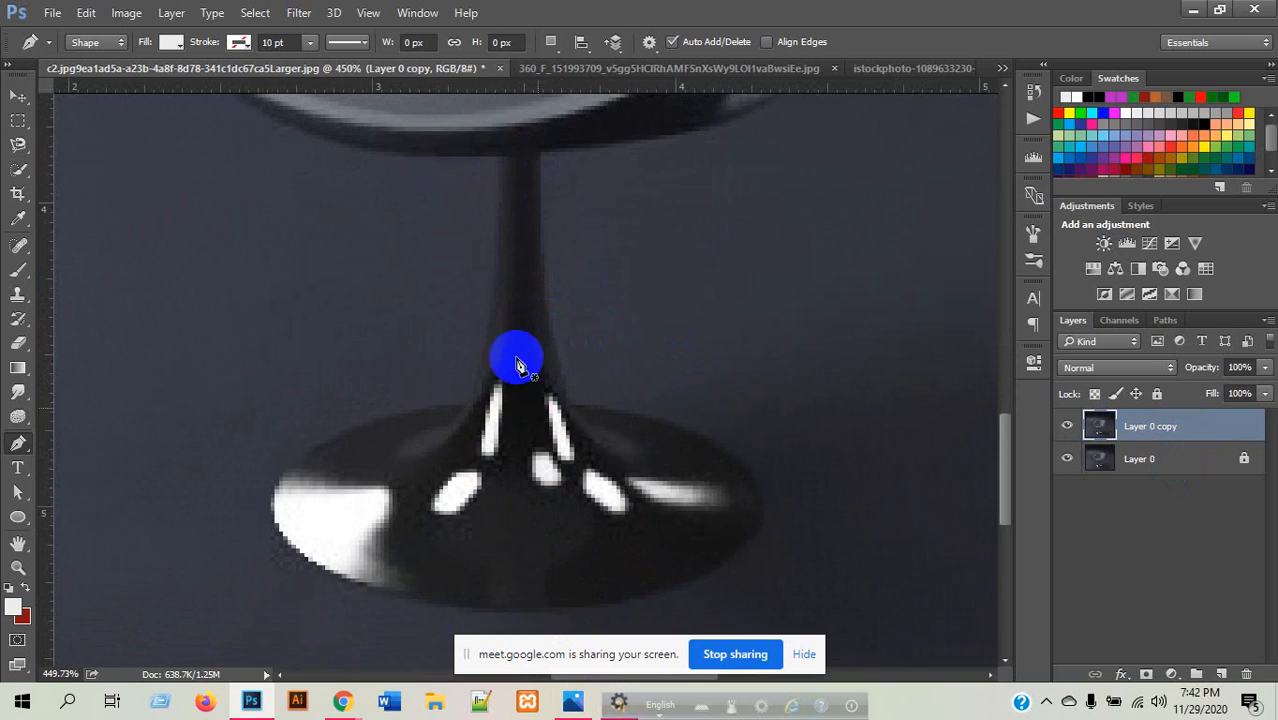
scroll(528, 294, "up", 1)
scroll(506, 236, "up", 2)
scroll(504, 225, "down", 2)
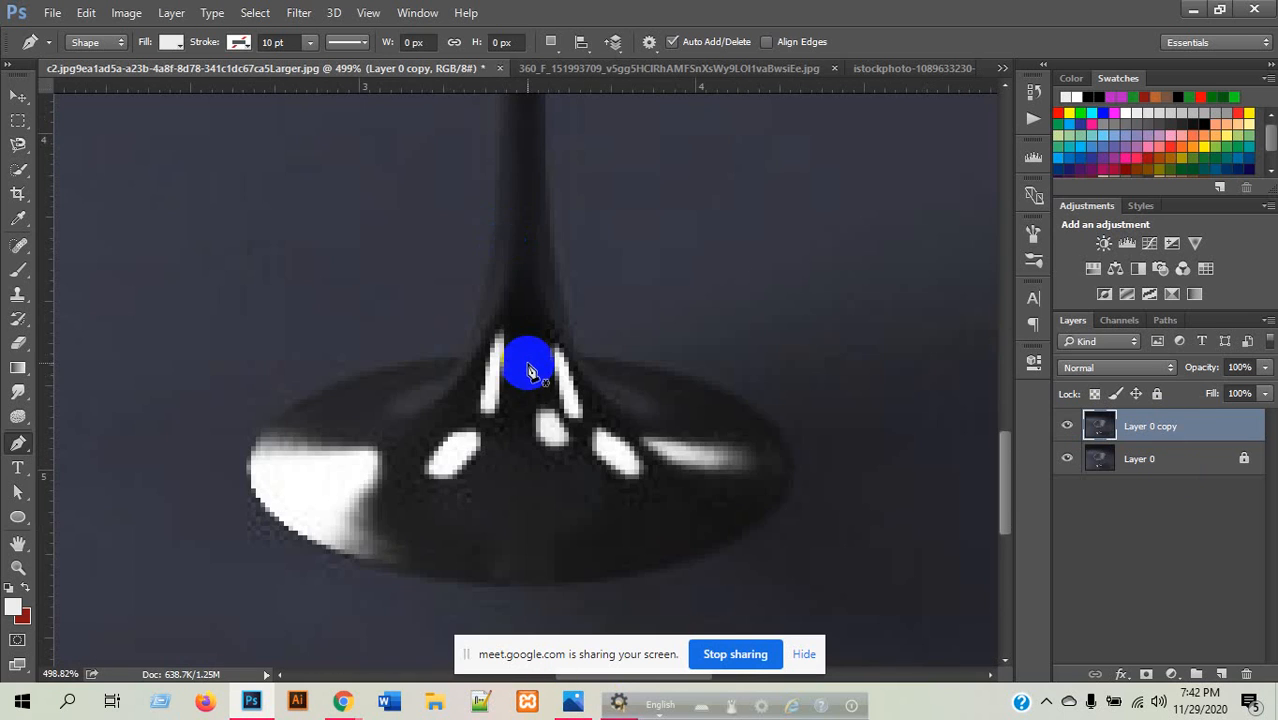
scroll(514, 288, "up", 3)
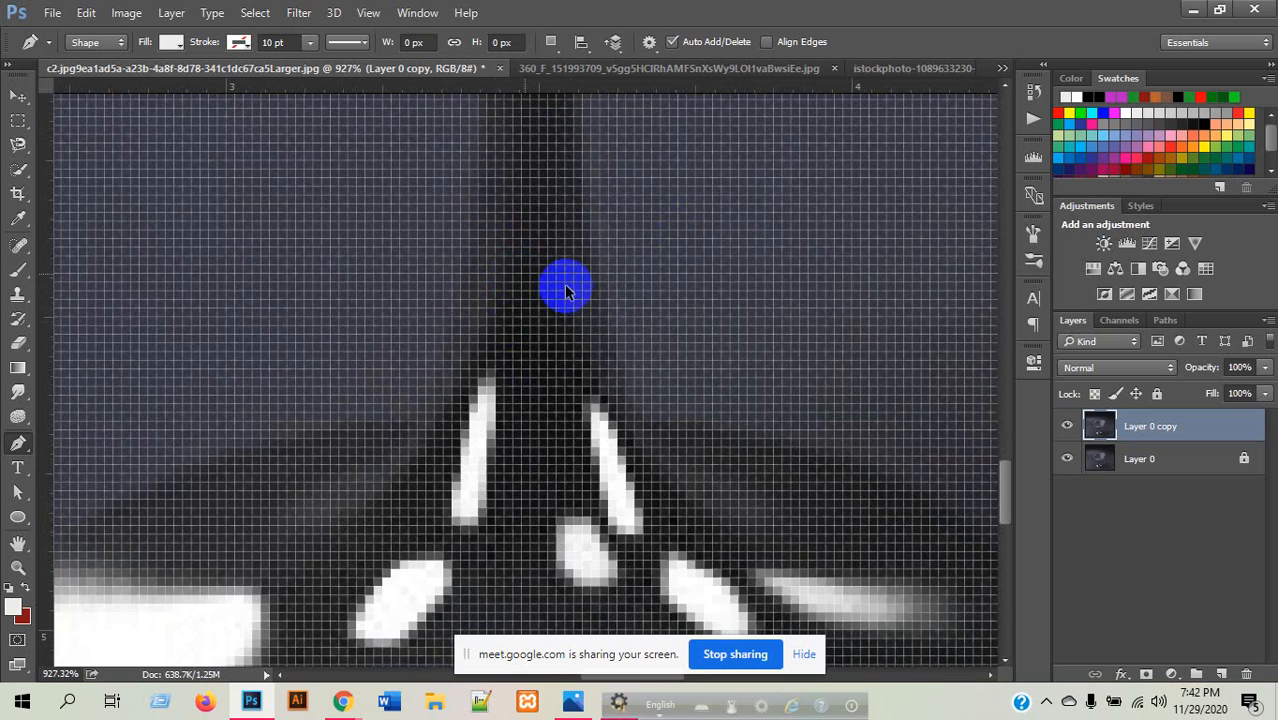
scroll(558, 278, "down", 3)
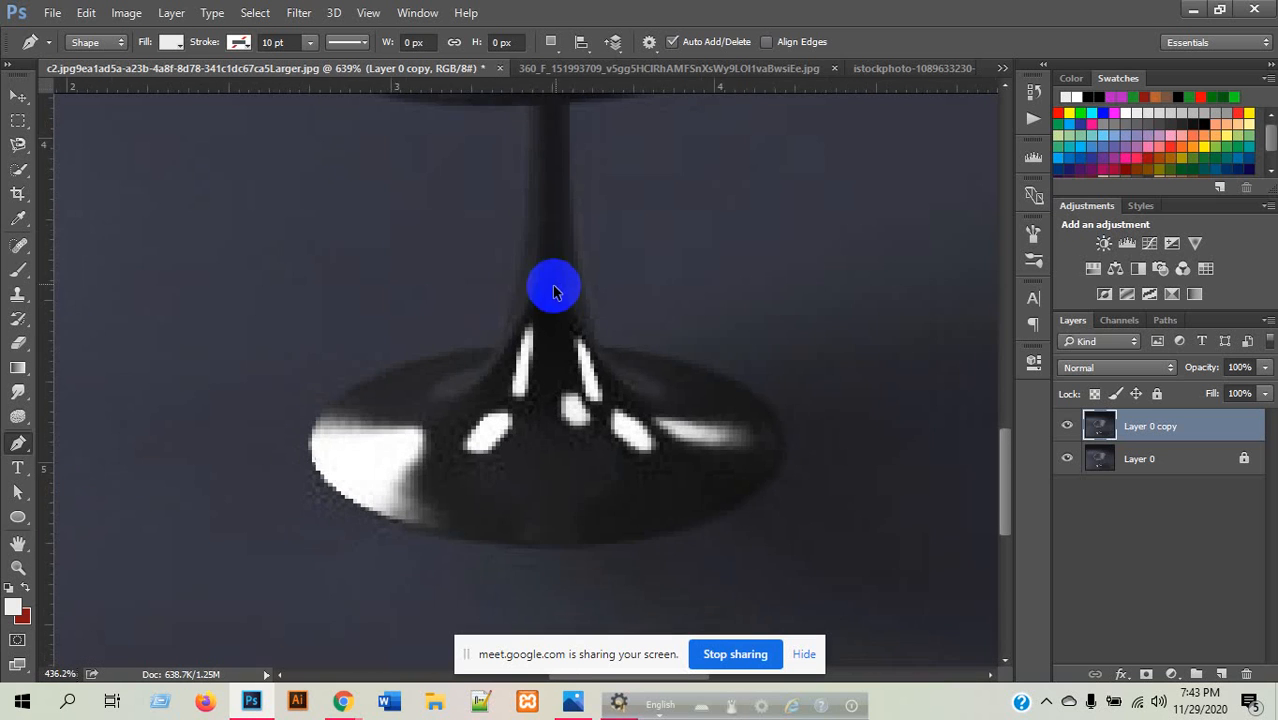
left_click(575, 385)
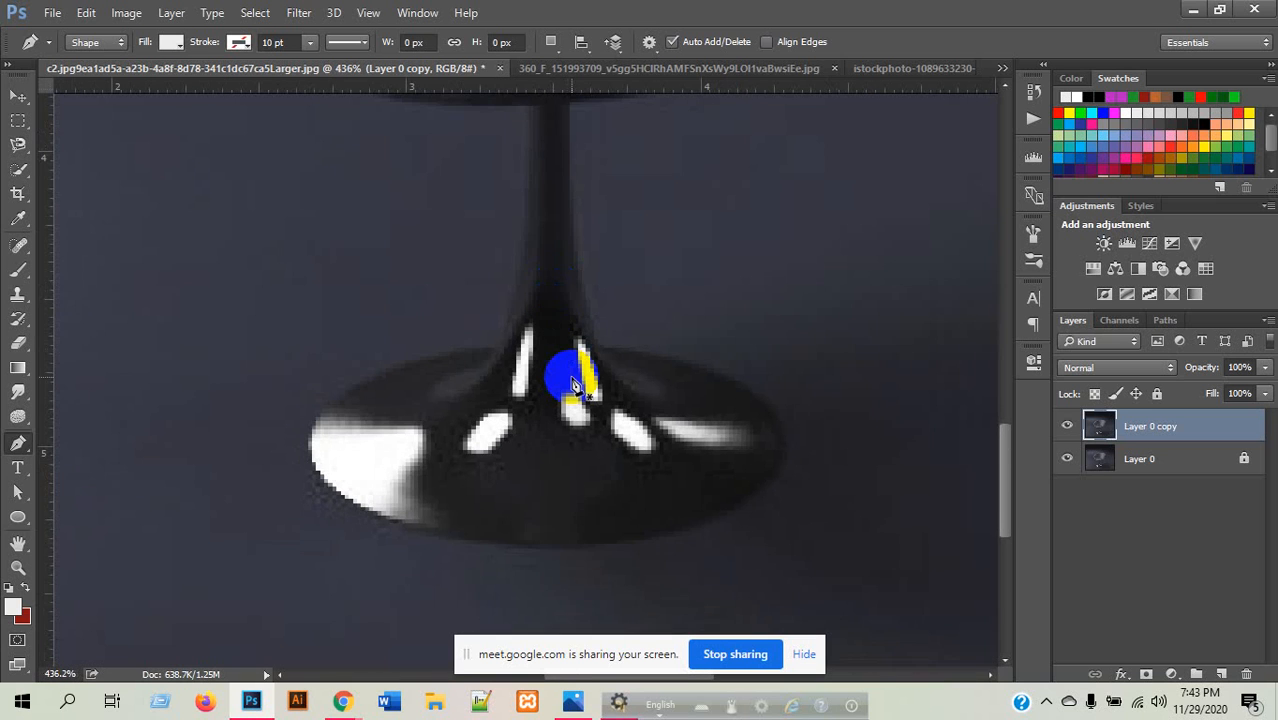
scroll(575, 380, "up", 3)
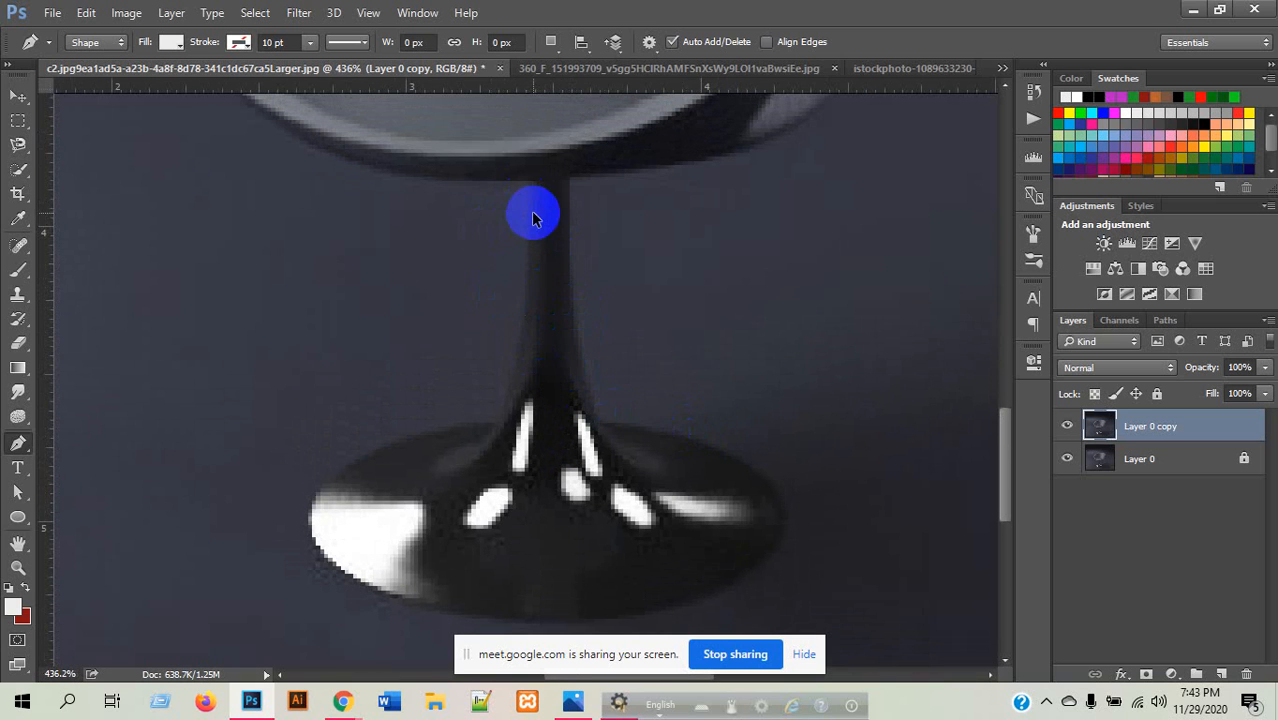
scroll(533, 218, "up", 1)
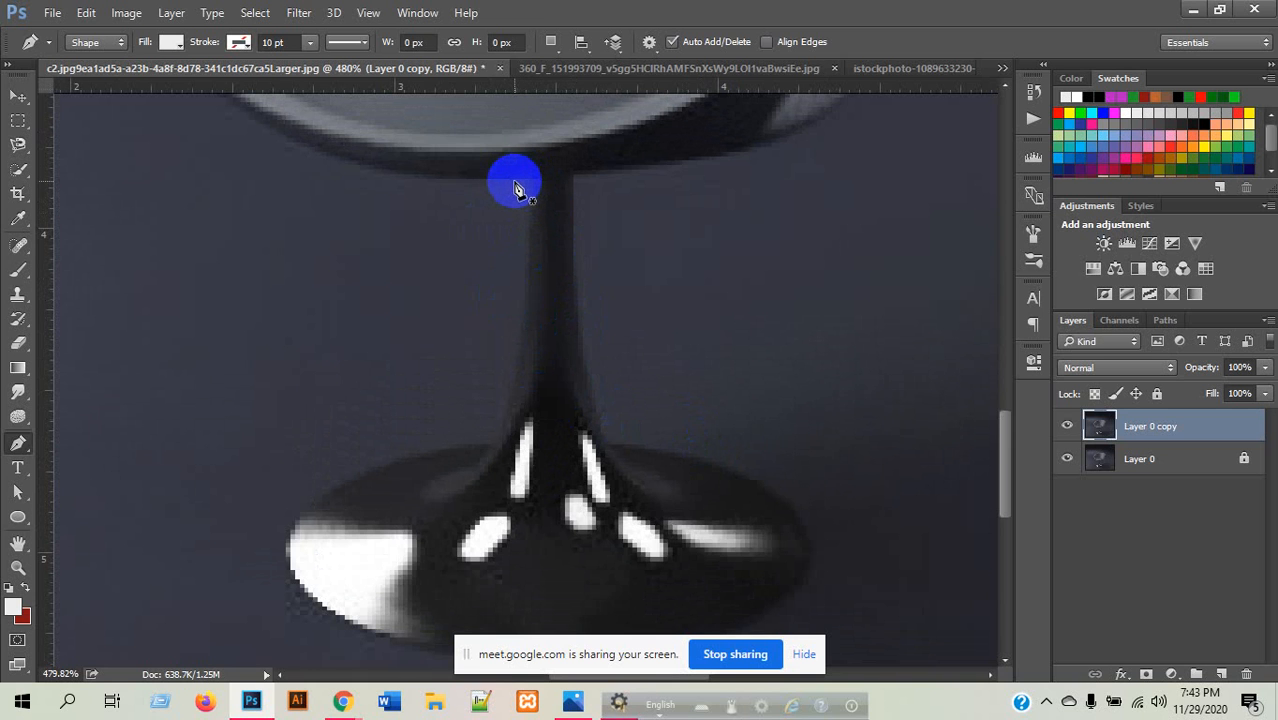
left_click(517, 187)
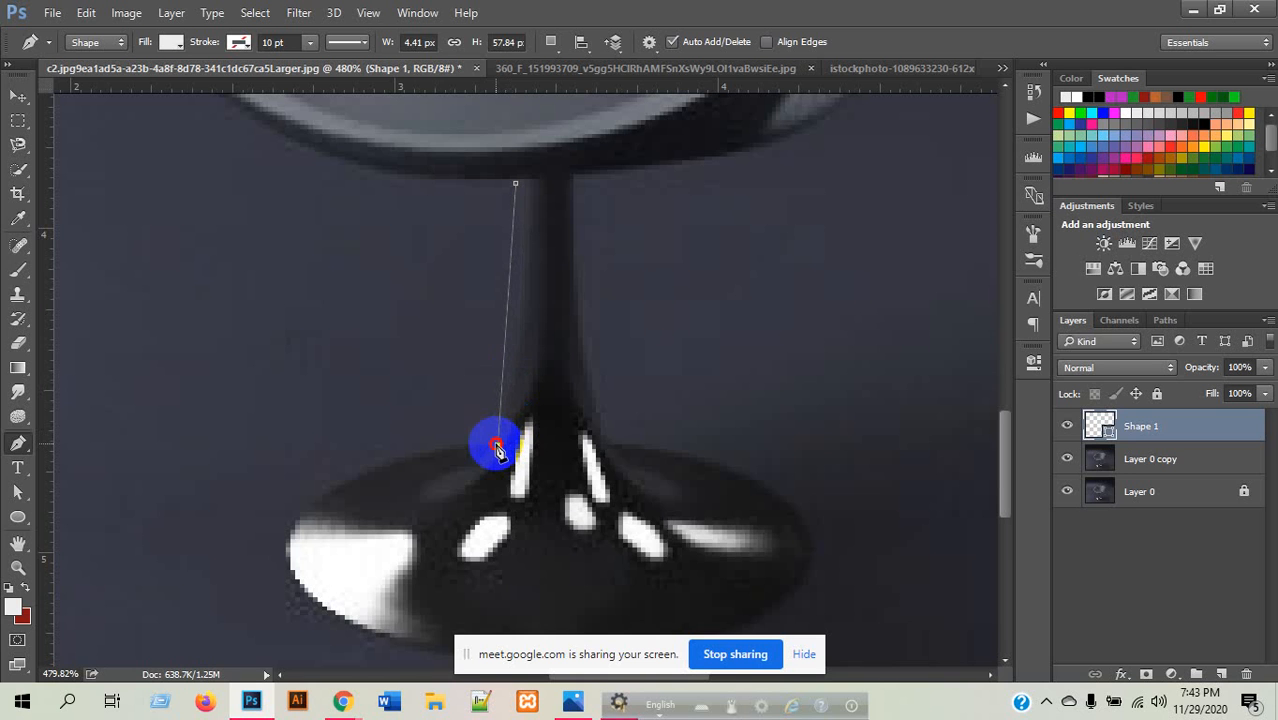
left_click_drag(497, 445, 472, 566)
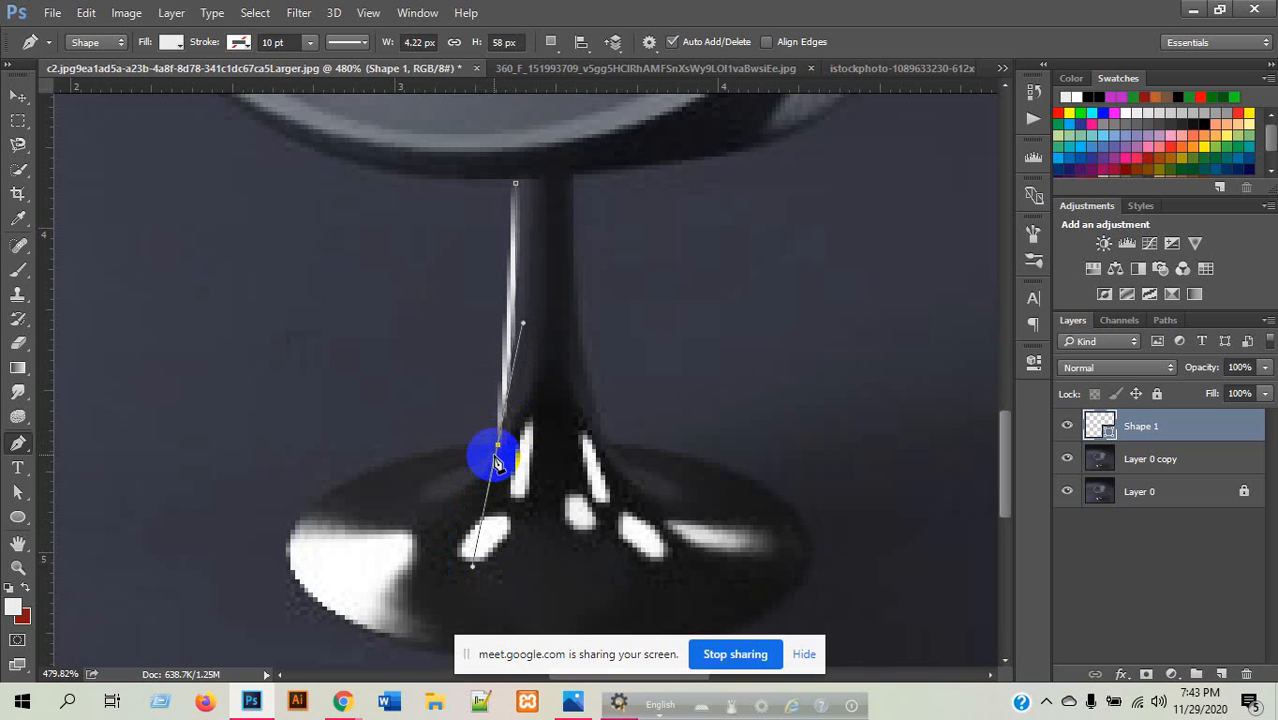
left_click(395, 358)
left_click(515, 183)
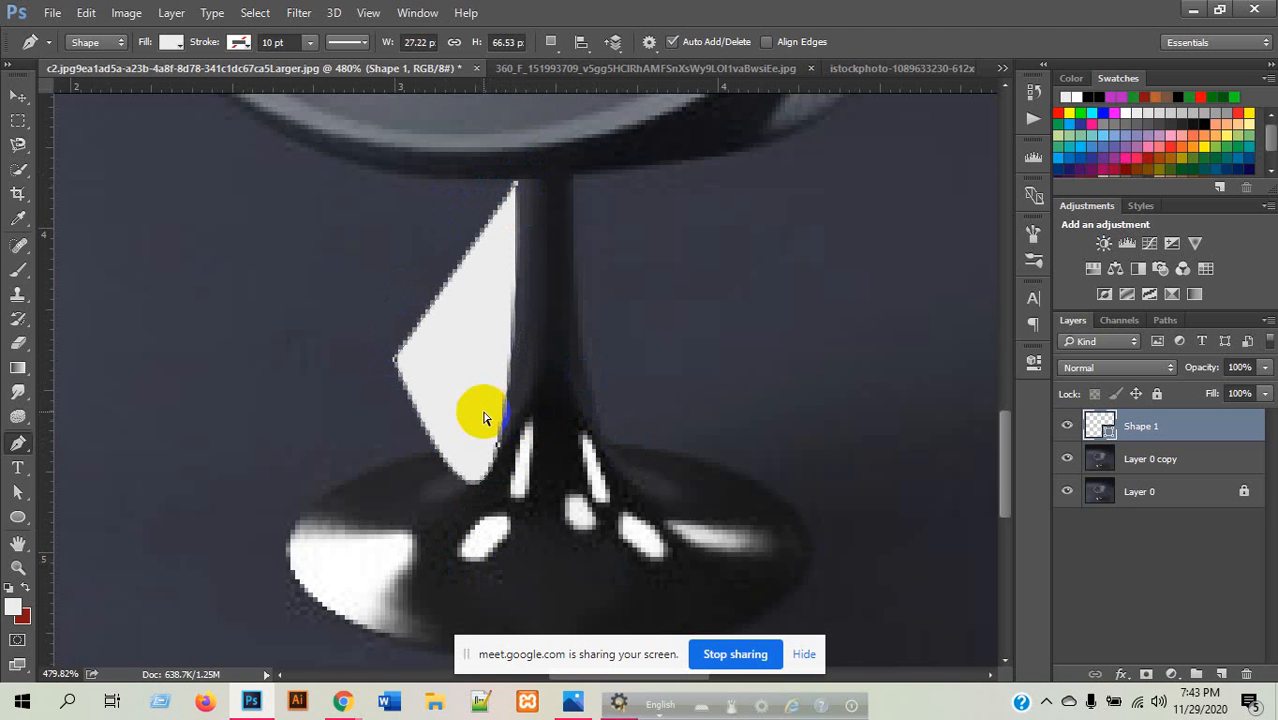
- Move the white shape farther left of the stem and delete its layer
scroll(480, 431, "down", 2)
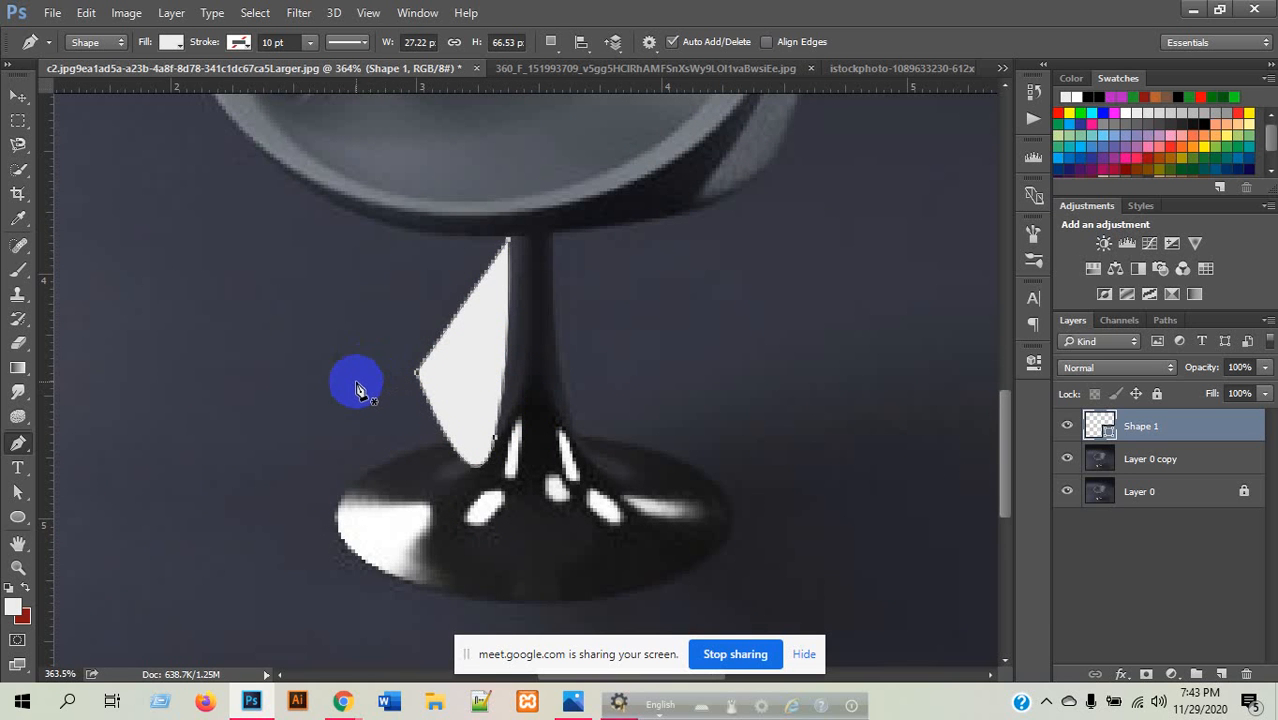
left_click(97, 43)
left_click(99, 44)
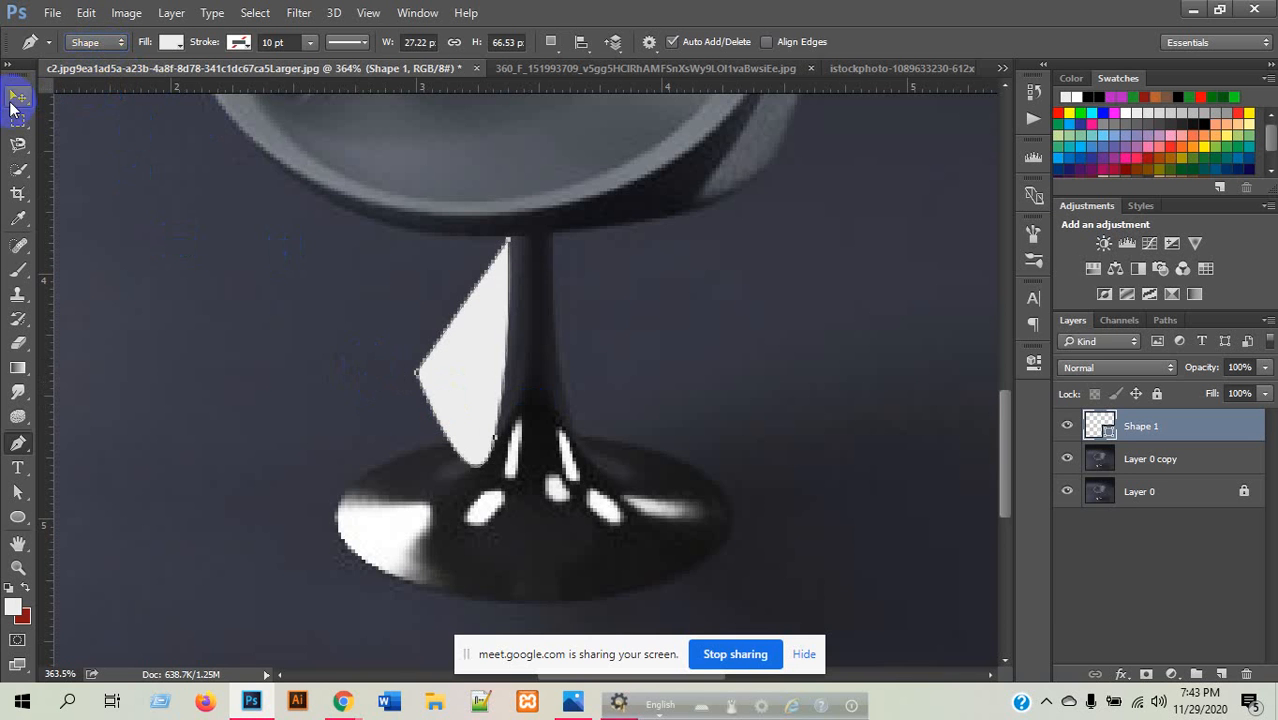
left_click(17, 96)
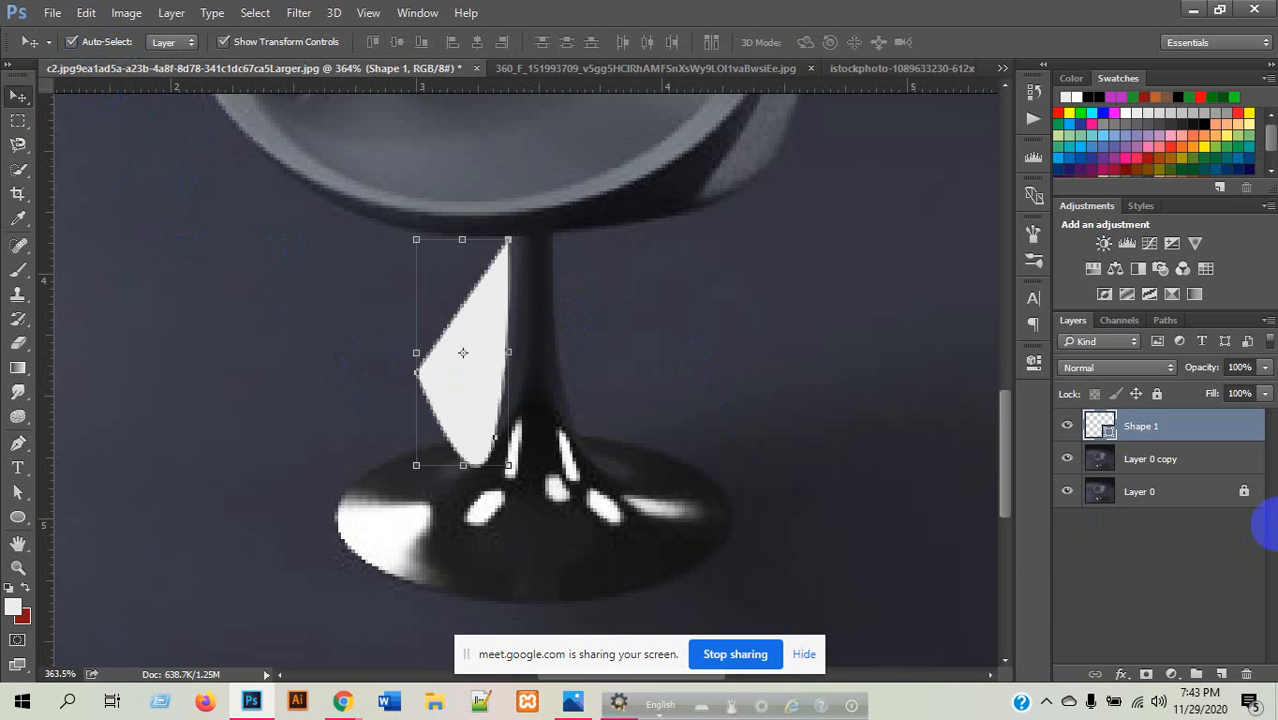
left_click(447, 360)
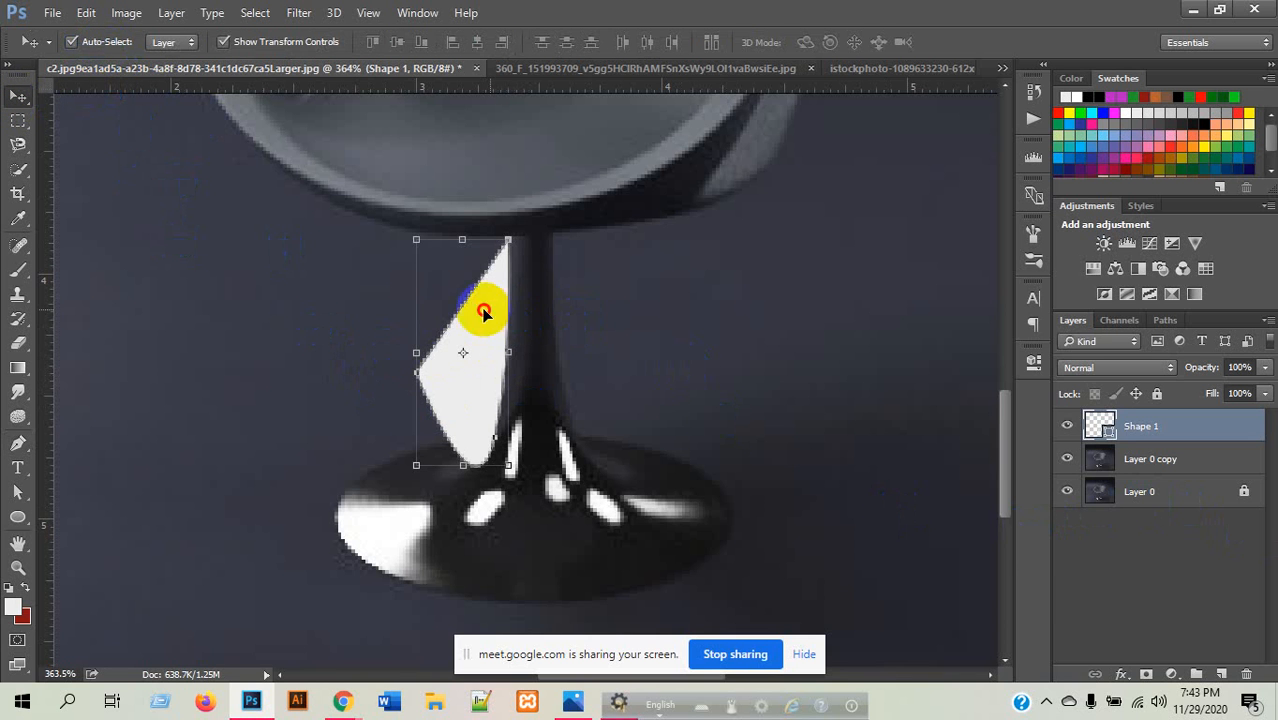
left_click_drag(486, 316, 333, 320)
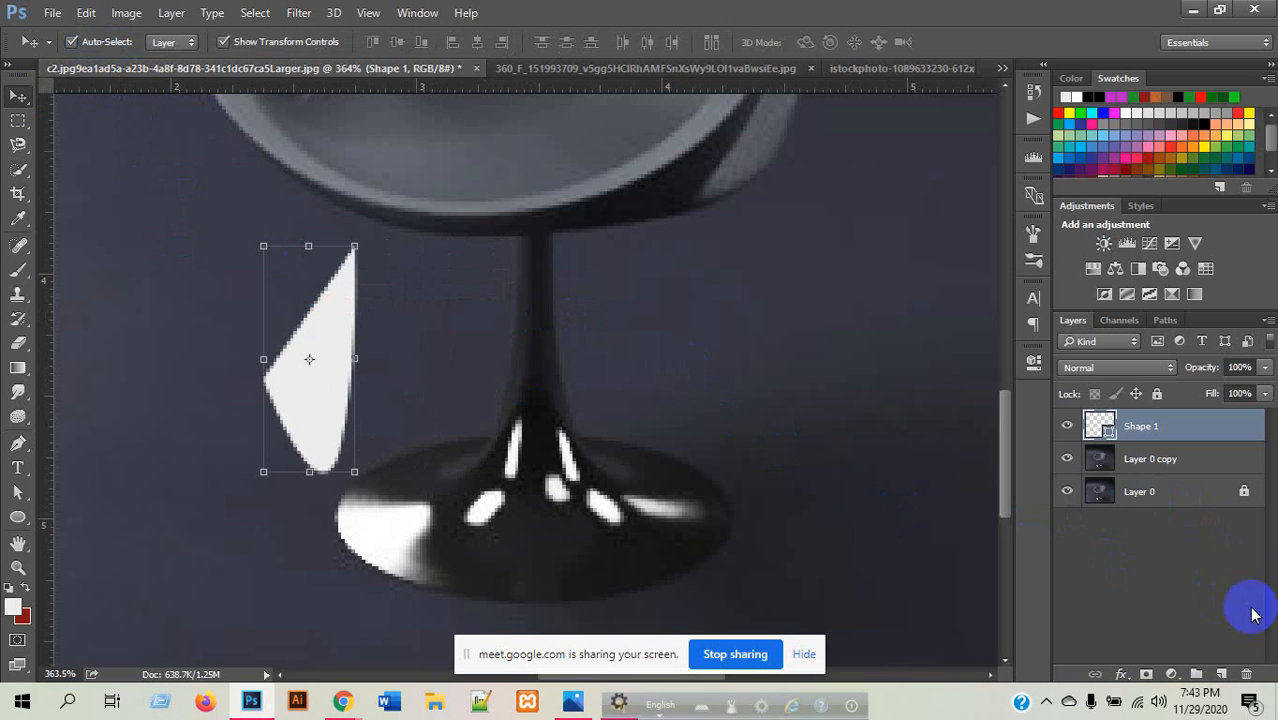
left_click(1246, 675)
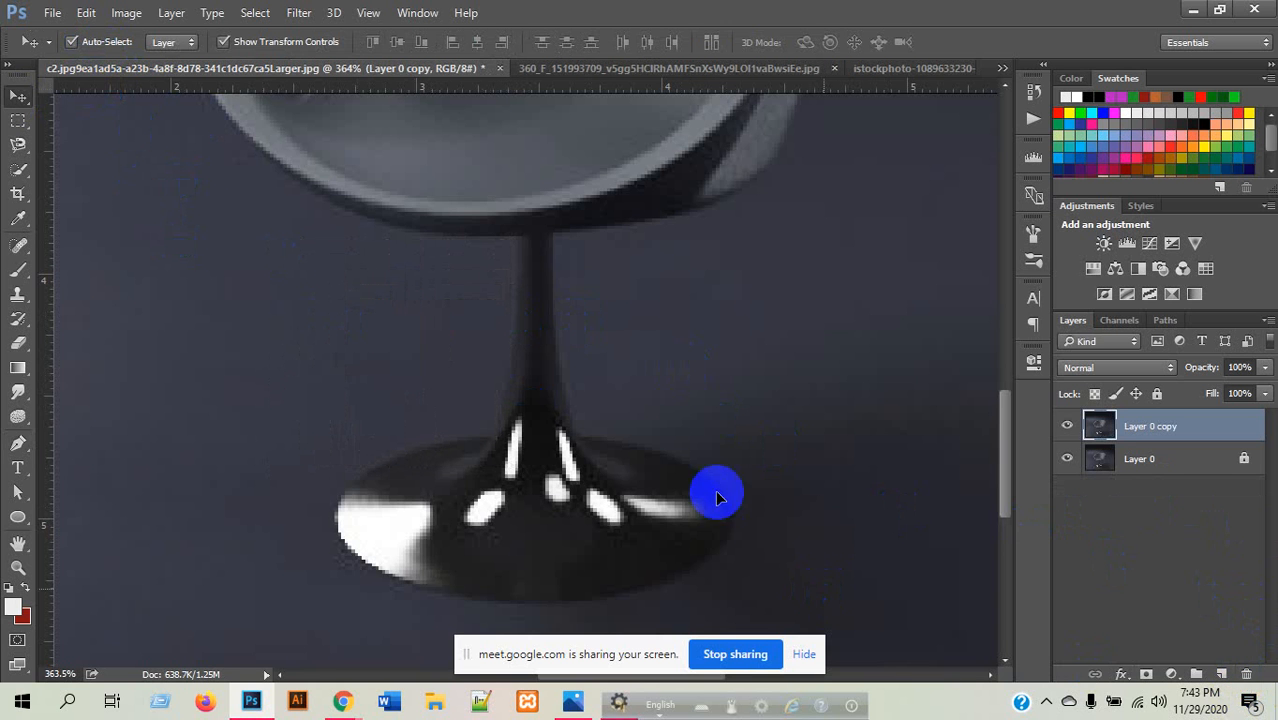
- Set the Pen tool to Path mode and draw a curved segment along the stem's left edge from the seat toward the base
left_click(16, 448)
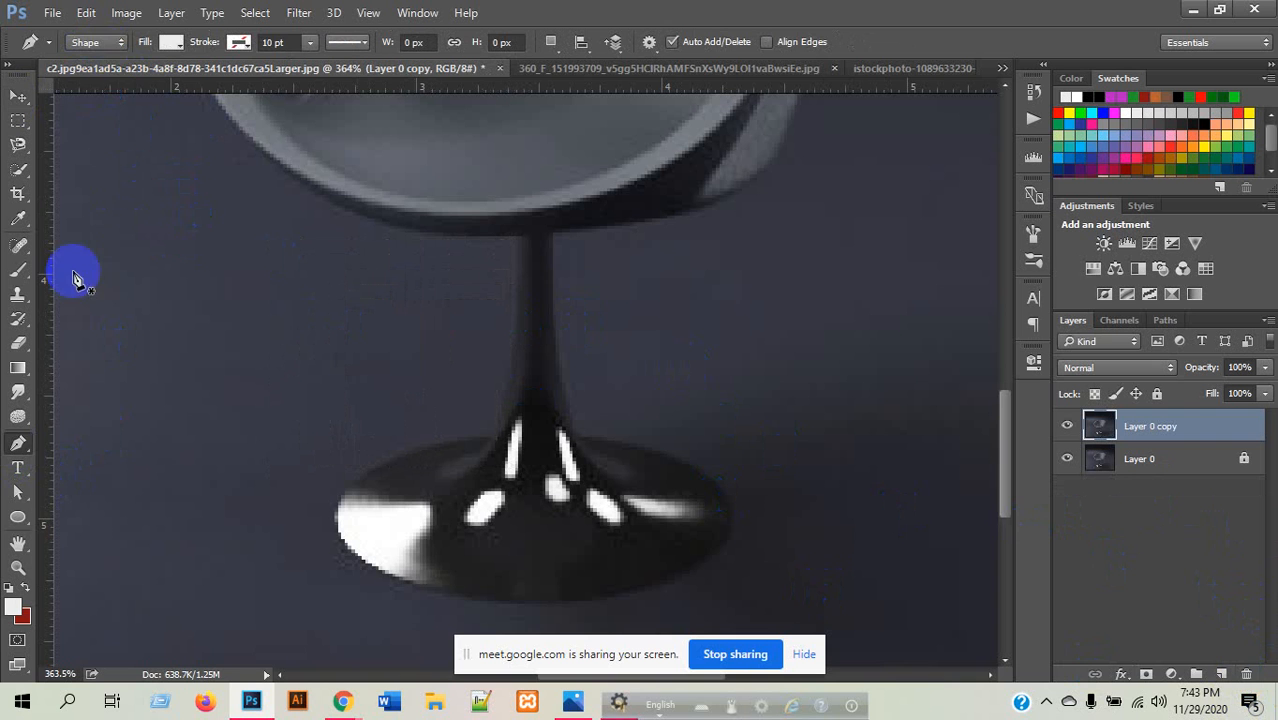
left_click(95, 42)
left_click(89, 76)
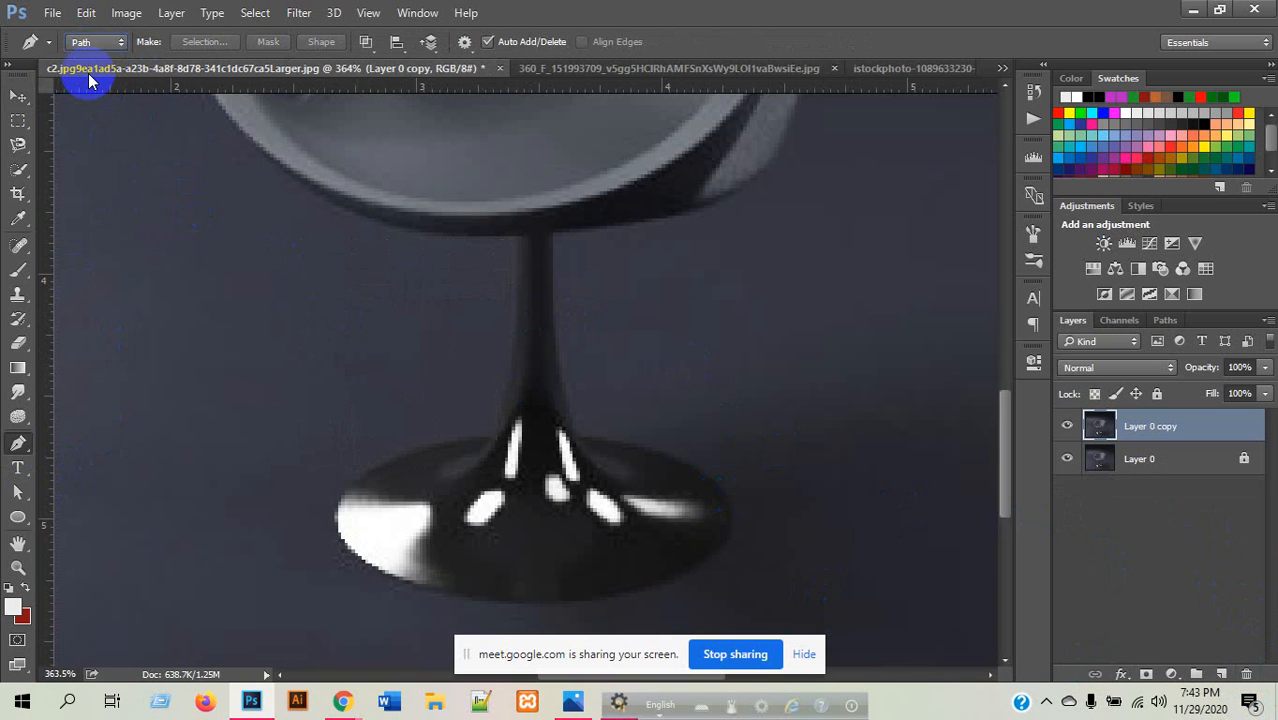
left_click(518, 241)
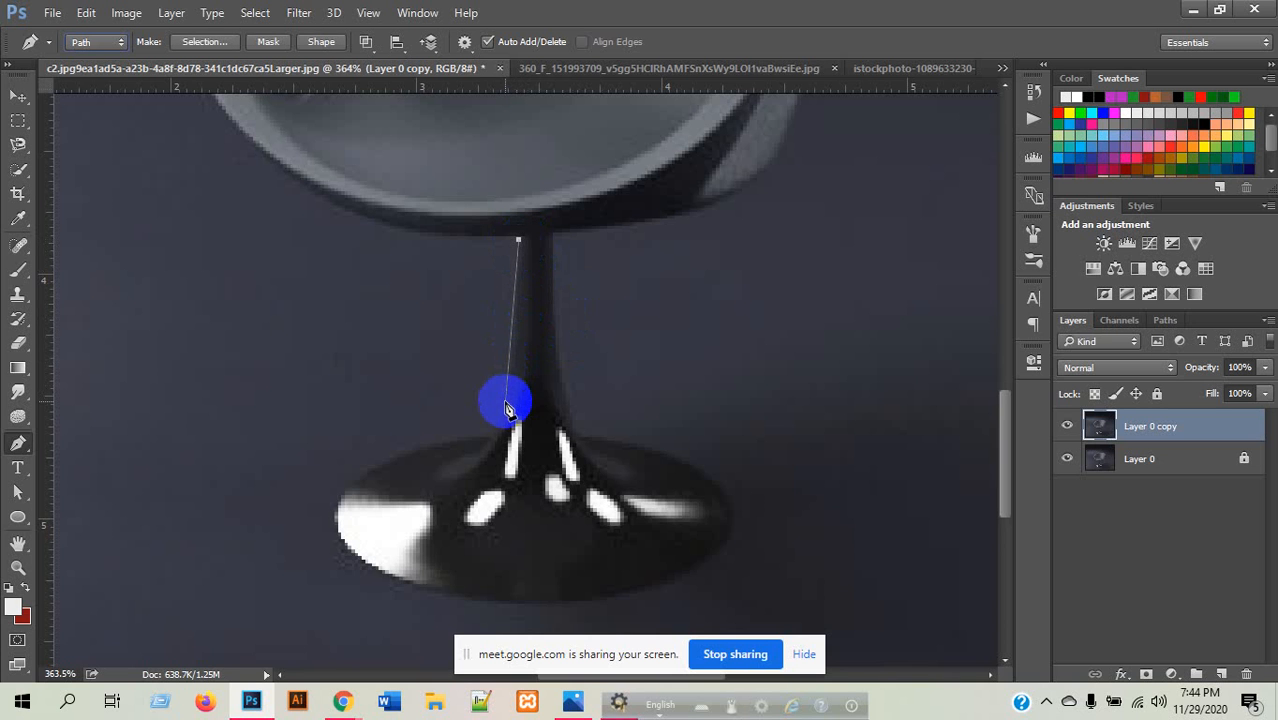
left_click(499, 452)
left_click_drag(489, 481, 508, 432)
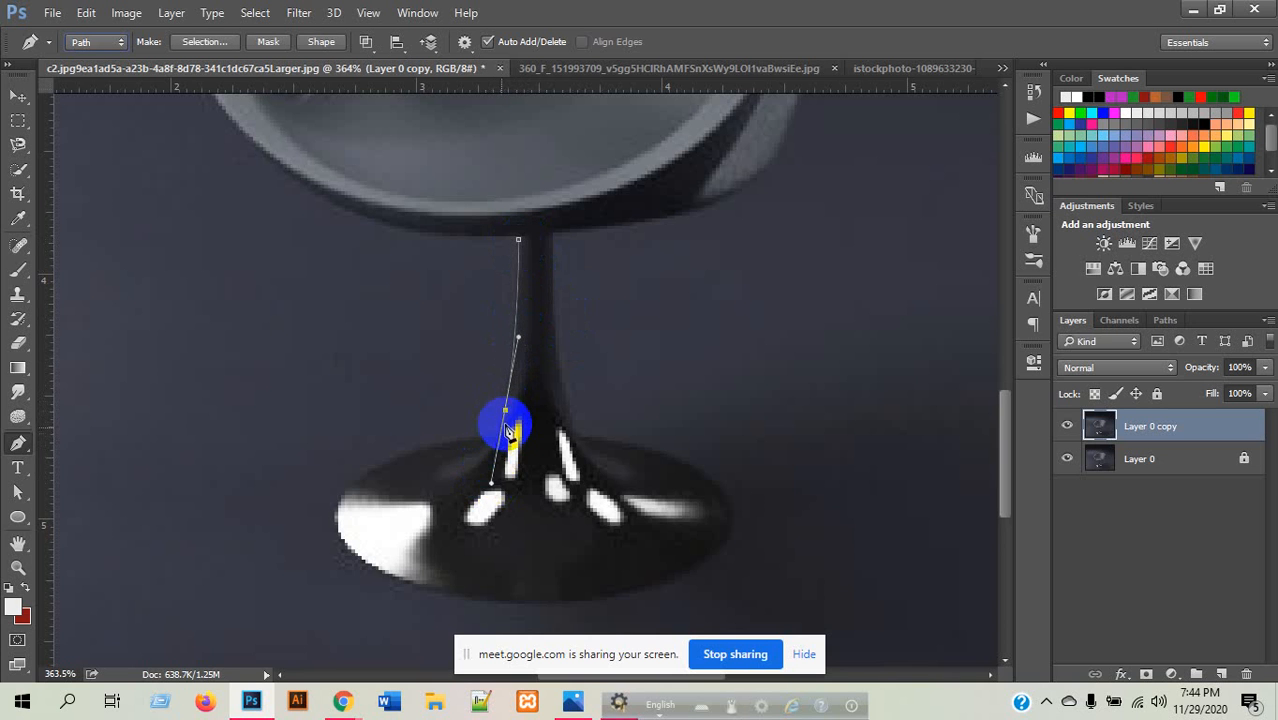
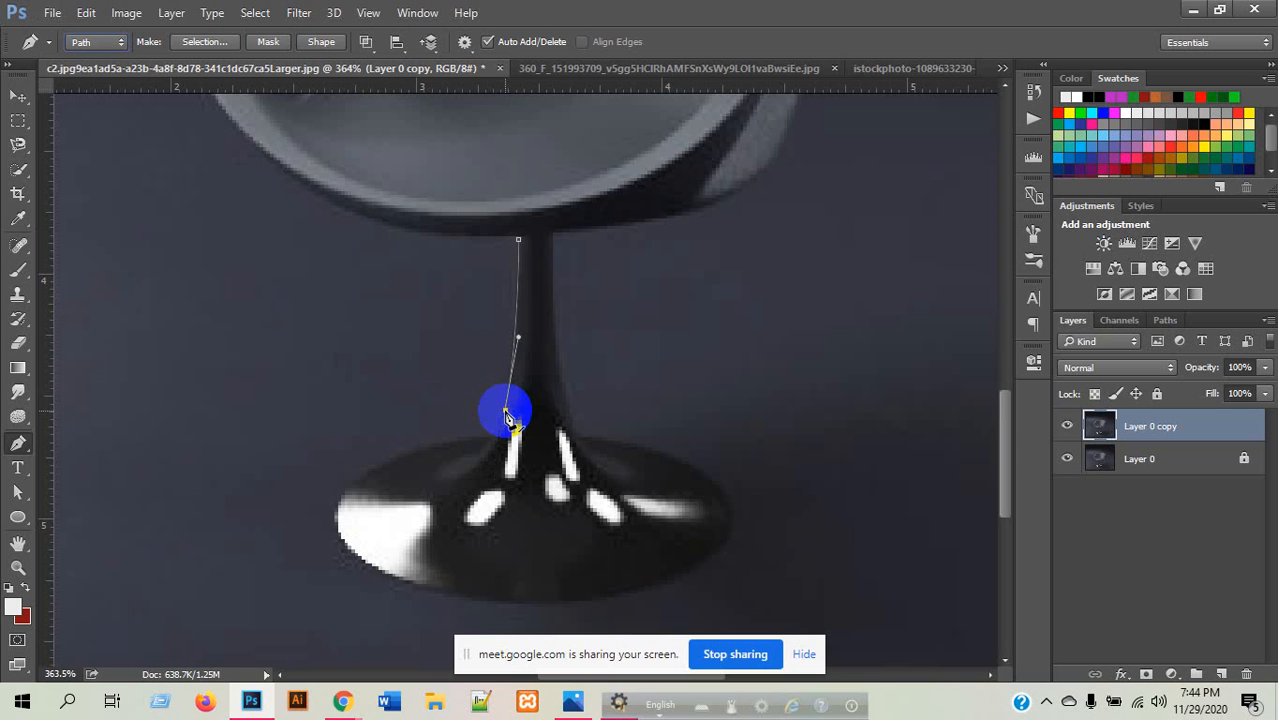
- Try removing the lower anchor's outgoing handle and adding a straight segment into the background, and undo both
left_click(505, 410)
left_click(335, 369)
left_click(205, 414)
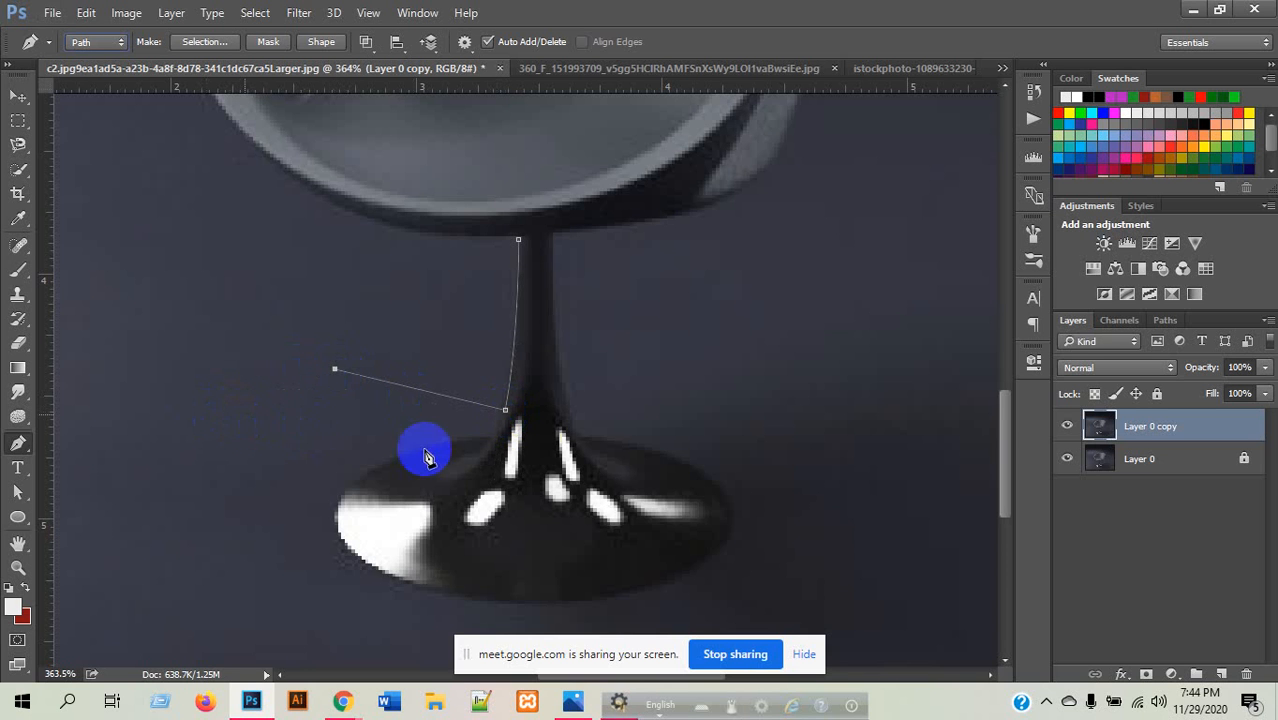
key("ctrl+z")
left_click(528, 437)
key("ctrl+z")
key("ctrl+alt+z")
key("ctrl+alt+z")
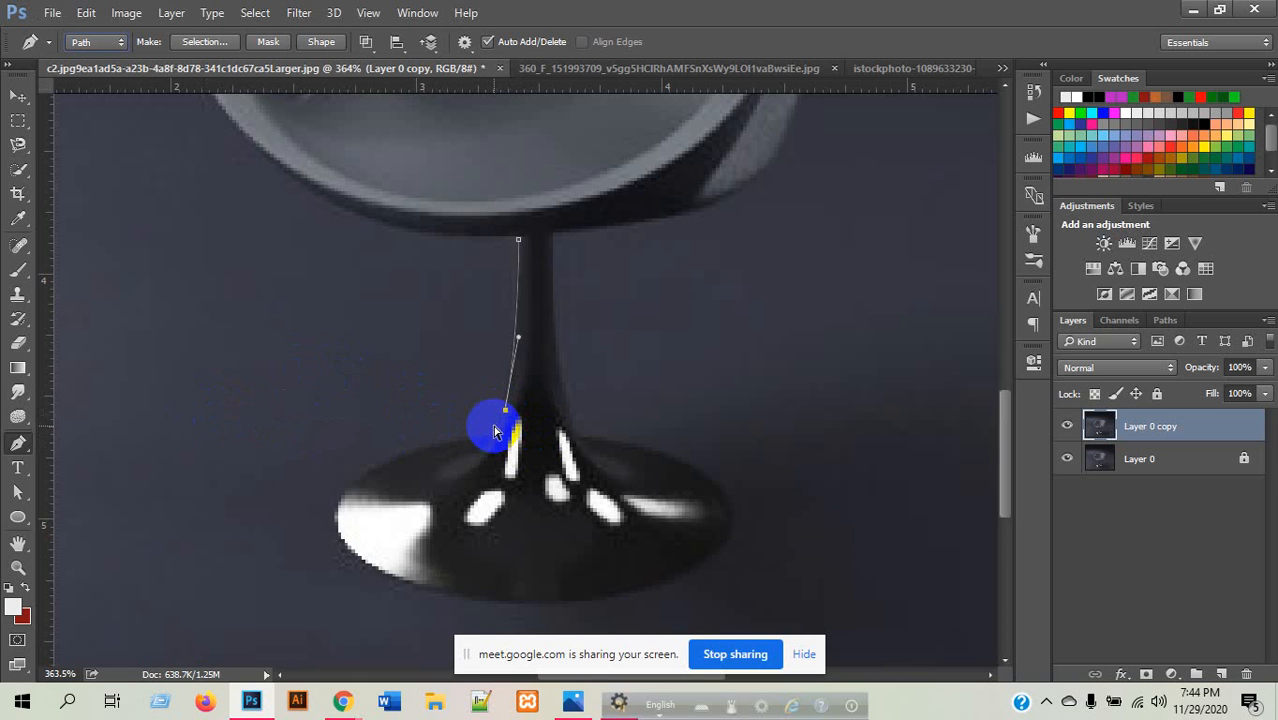
key("ctrl+shift+z")
key("ctrl+shift+z")
key("ctrl+alt+z")
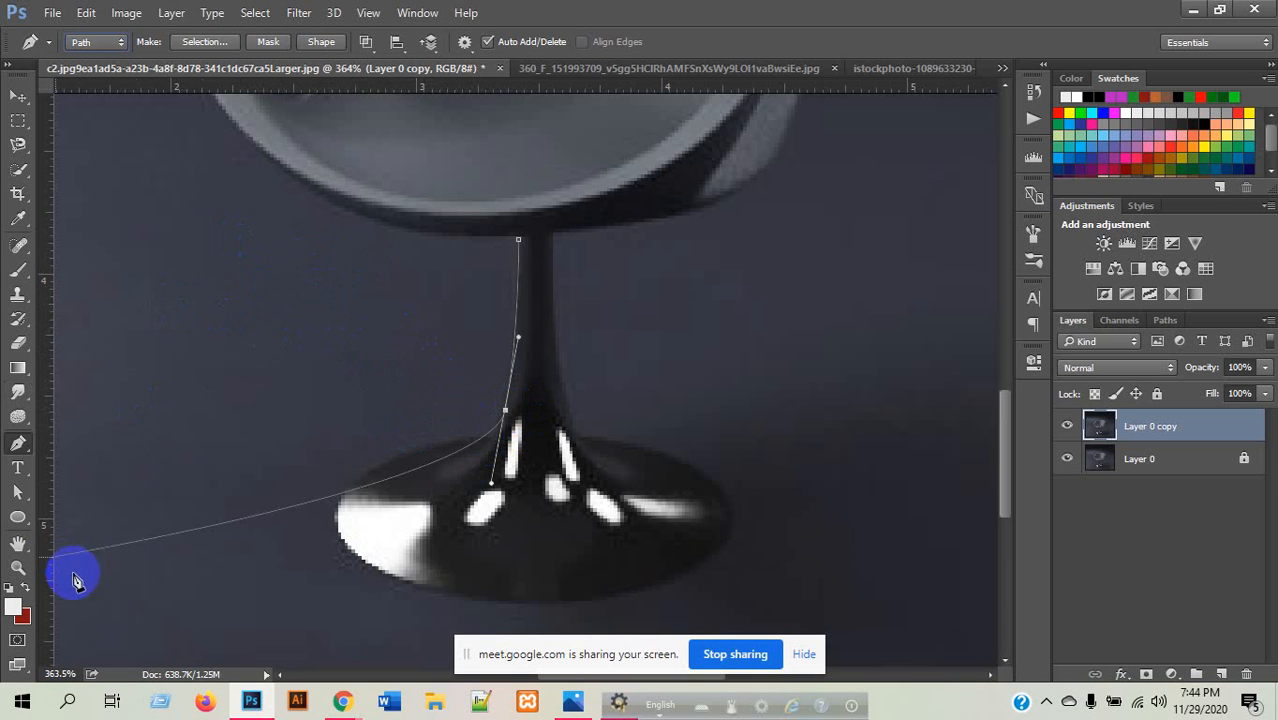
- Test extending the path with and without the lower anchor's outgoing handle, undoing each test segment but leaving the handle removed
left_click(297, 240)
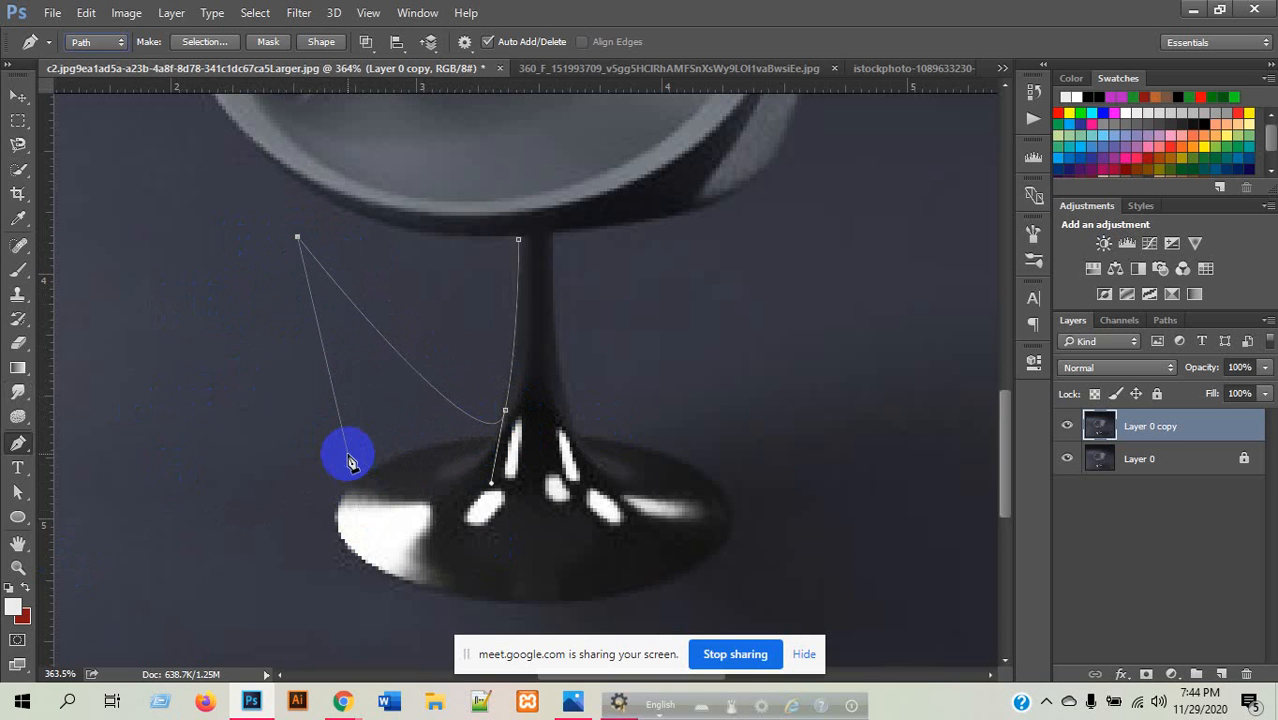
key("ctrl+z")
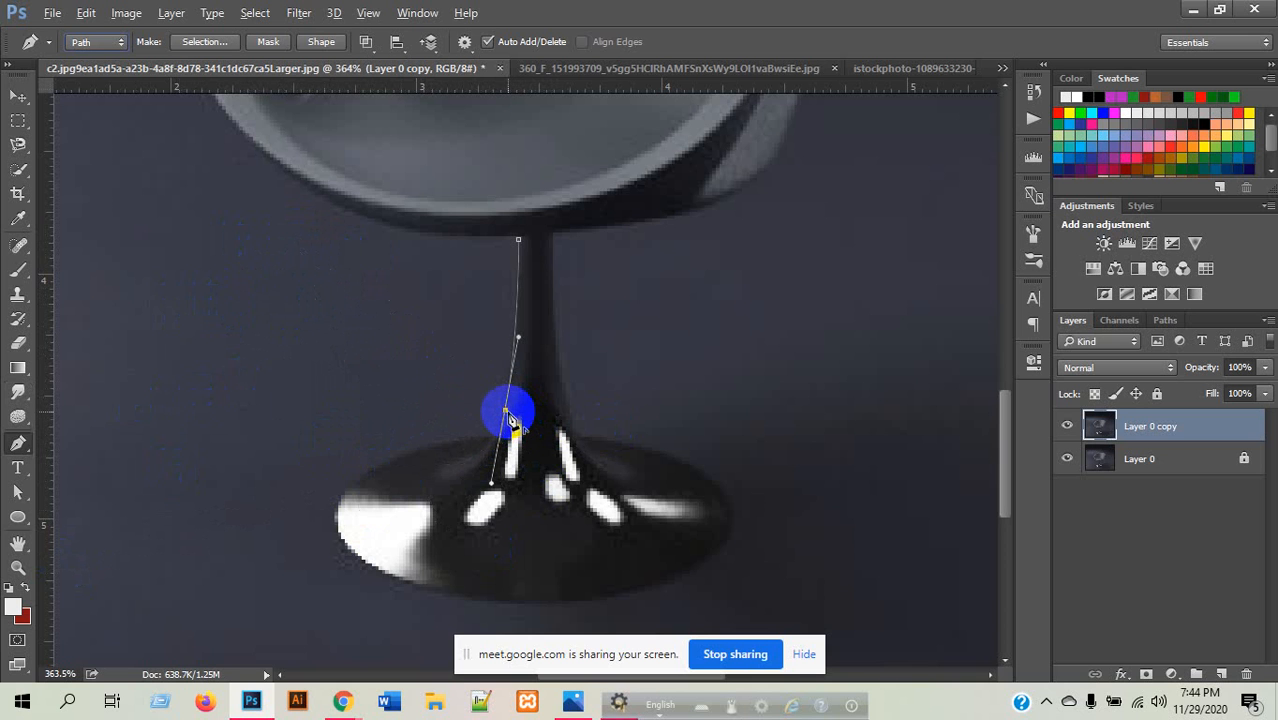
left_click(372, 350)
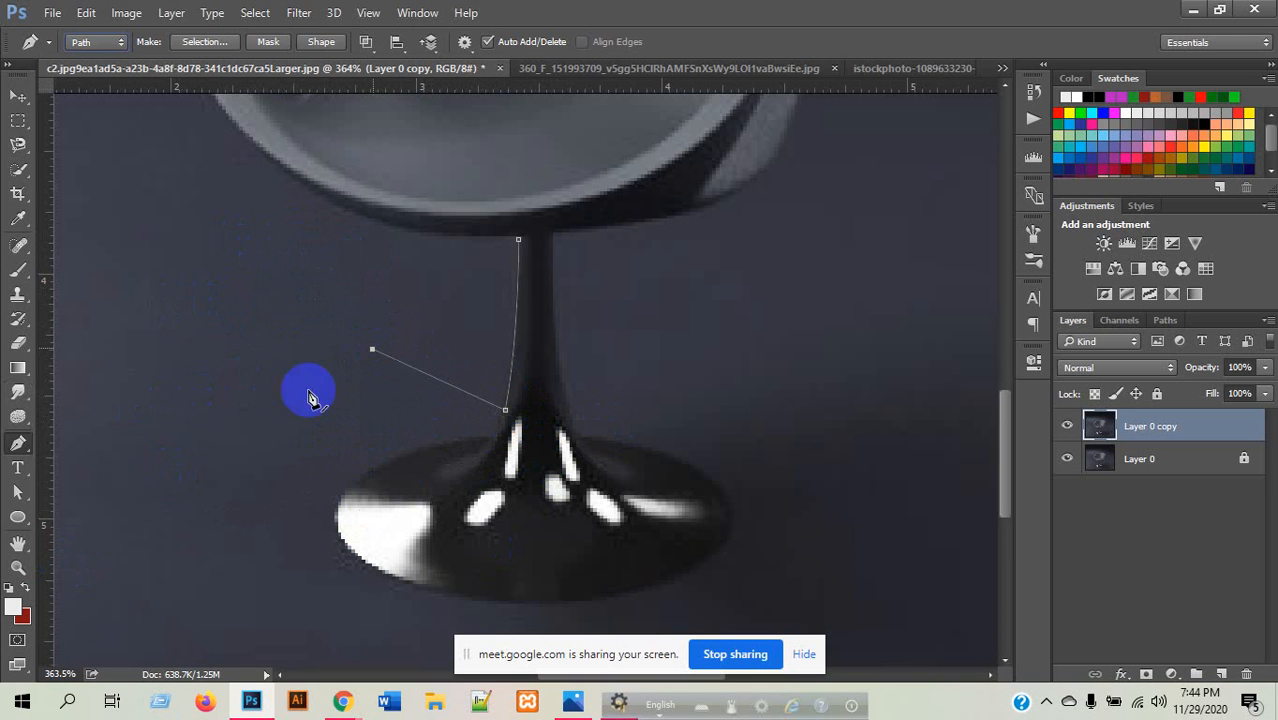
key("ctrl+z")
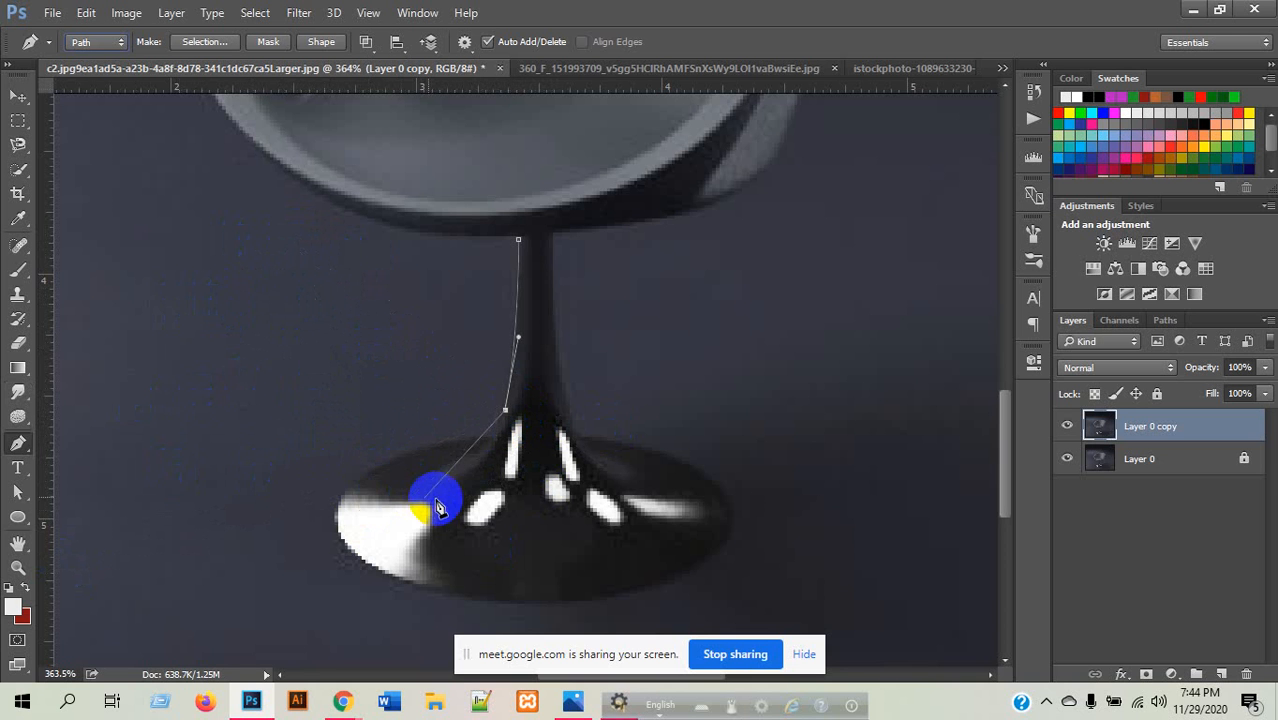
- Extend the path from the stem's foot around the base's upper-left rim to its leftmost edge, and remove that anchor's outgoing handle
left_click(495, 434)
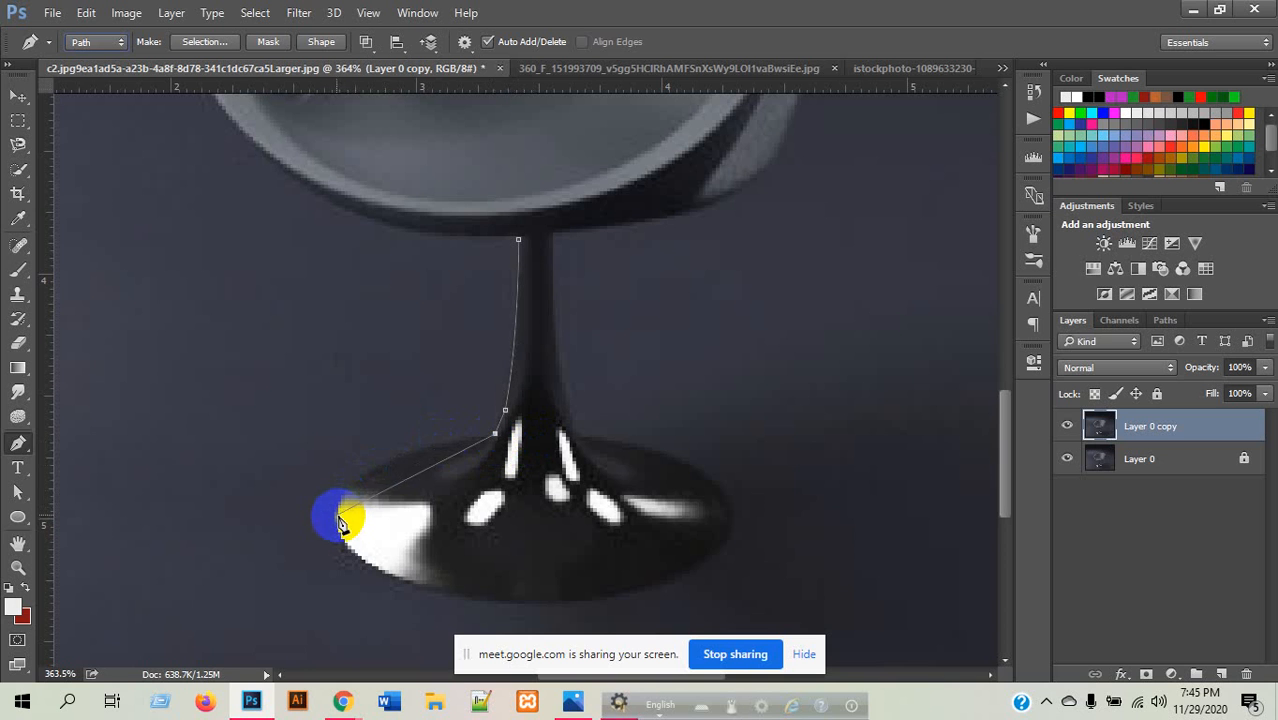
left_click_drag(338, 519, 325, 569)
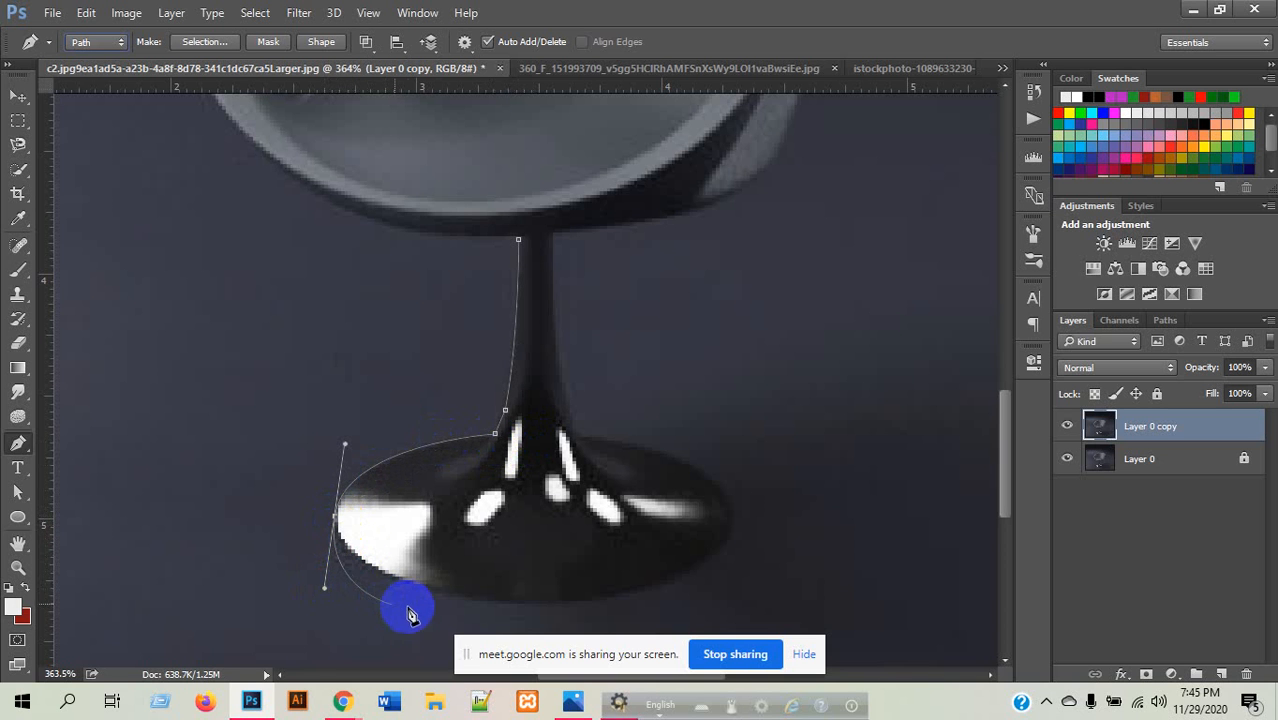
left_click_drag(369, 601, 462, 609)
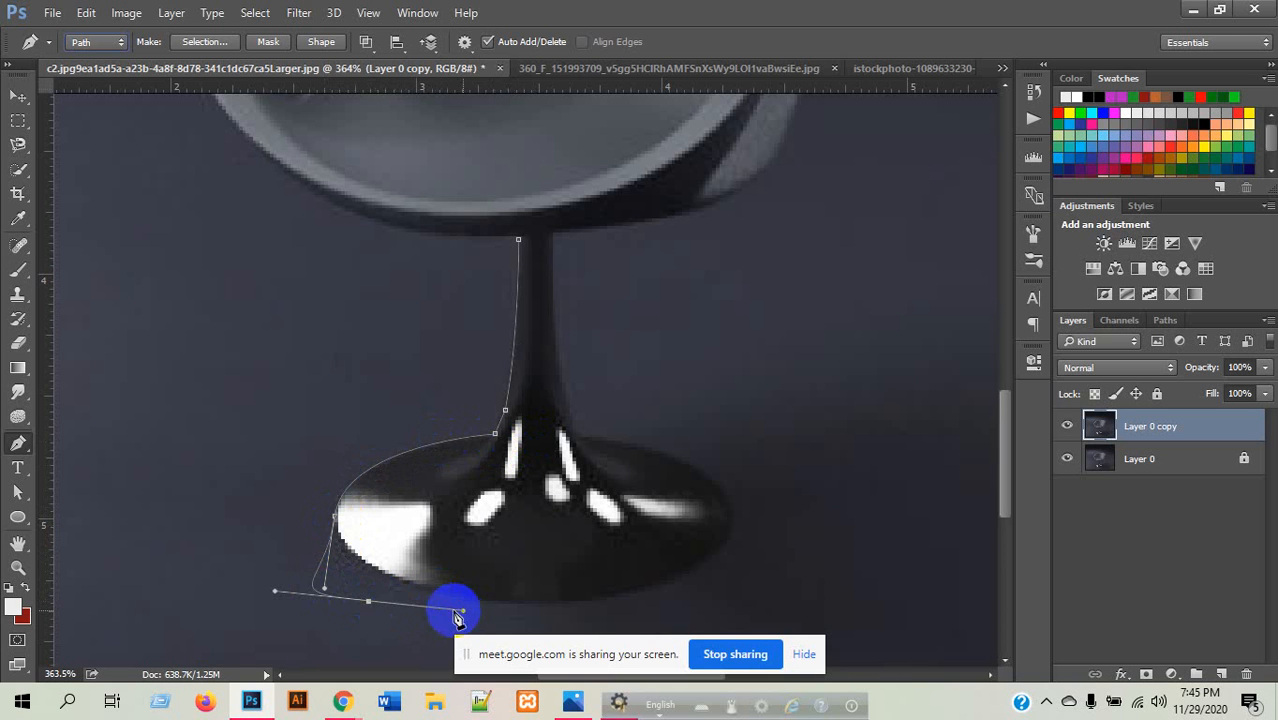
key("ctrl+z")
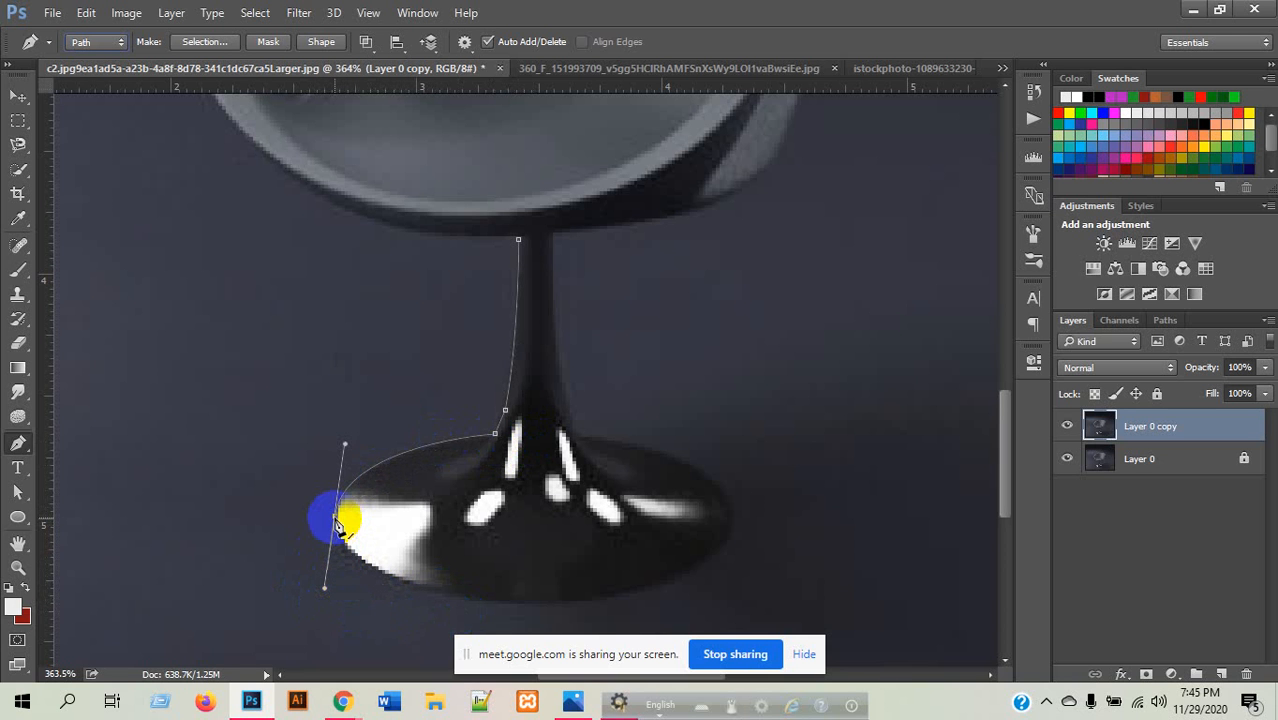
left_click(336, 519)
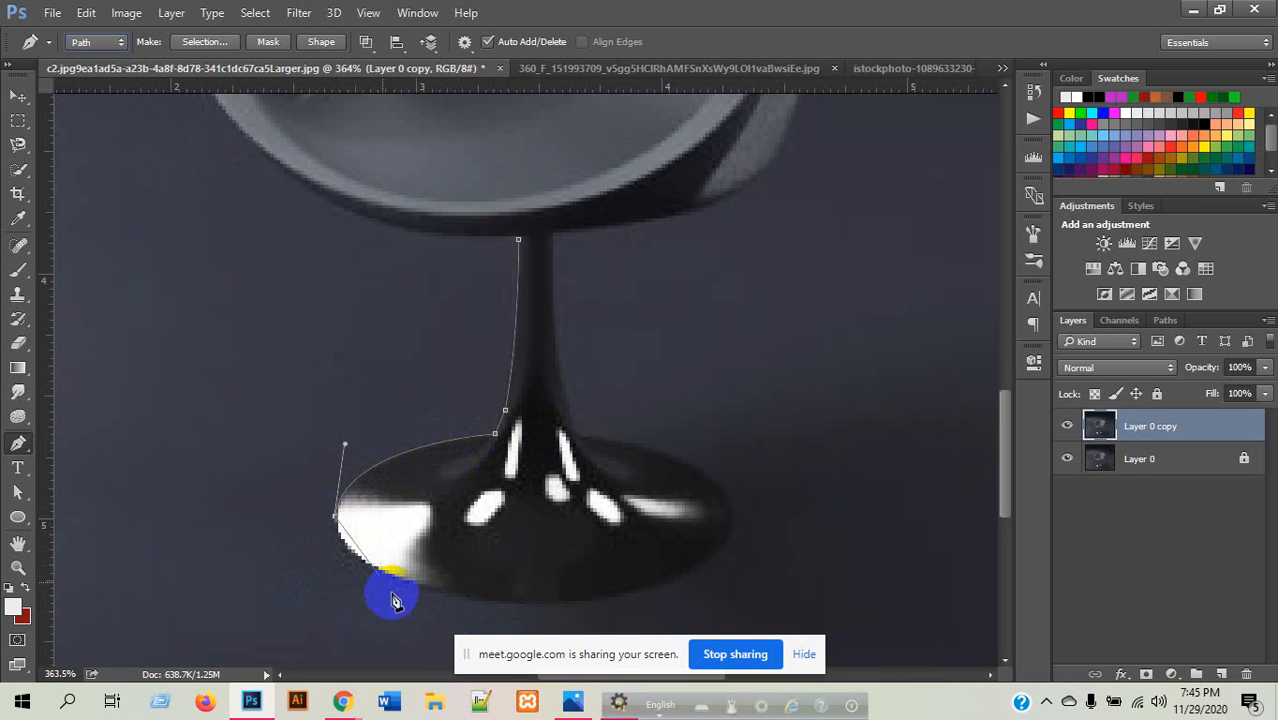
- Trace the base's lower rim with curves through its bottom point to its rightmost edge, removing each new anchor's outgoing handle
left_click_drag(525, 604, 718, 617)
left_click(525, 604)
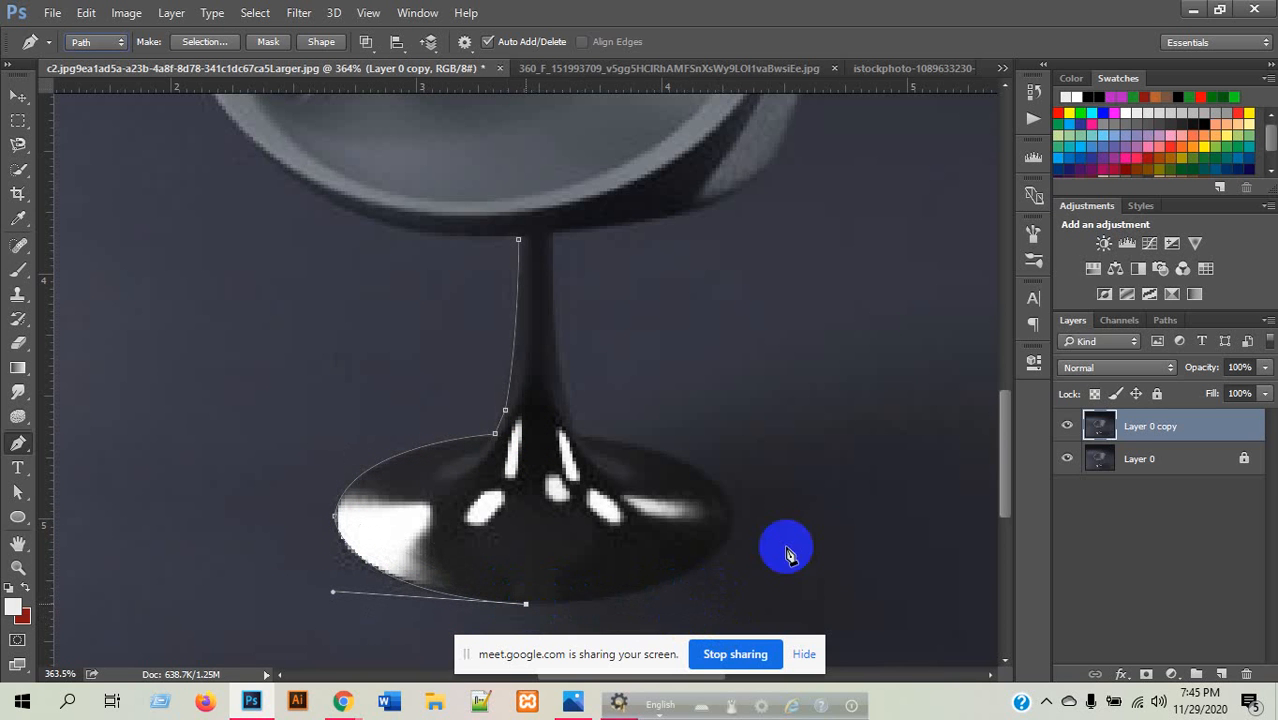
left_click_drag(733, 519, 761, 439)
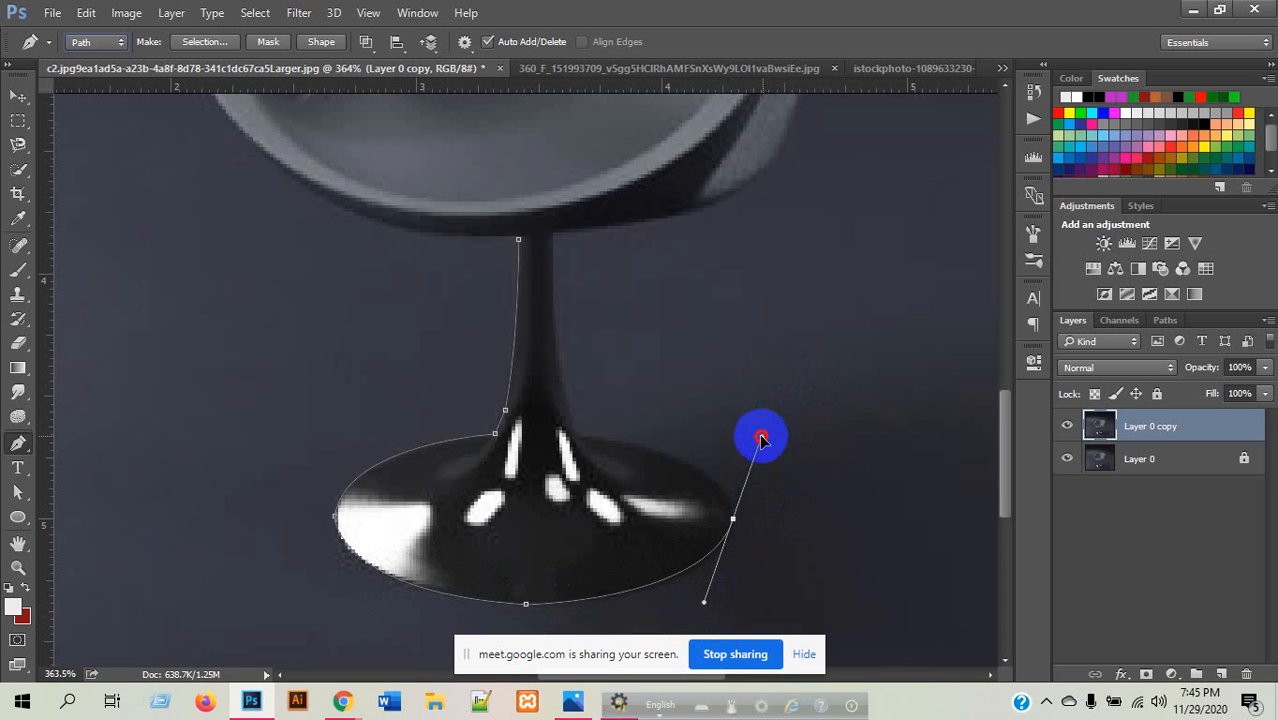
left_click(733, 520)
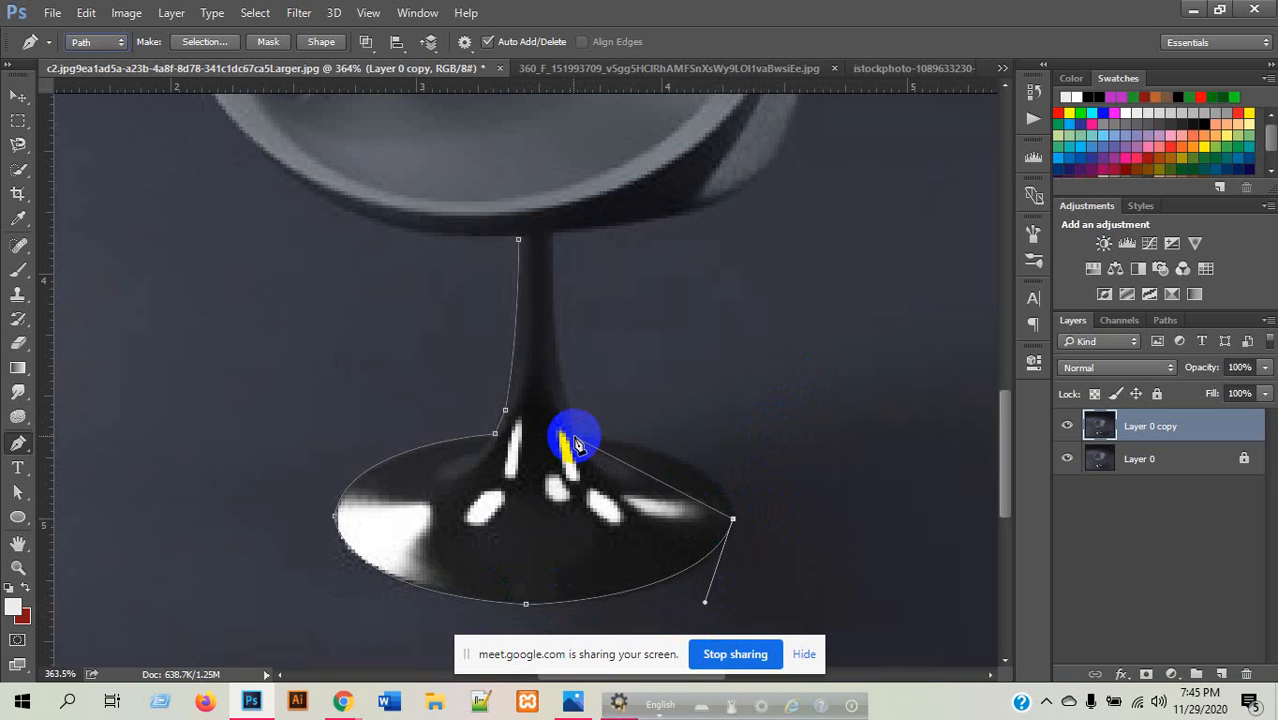
- Curve the path over the base's upper-right rim to the stem, remove the outgoing handle, and add a segment partway up the stem's right edge
left_click_drag(572, 437, 403, 432)
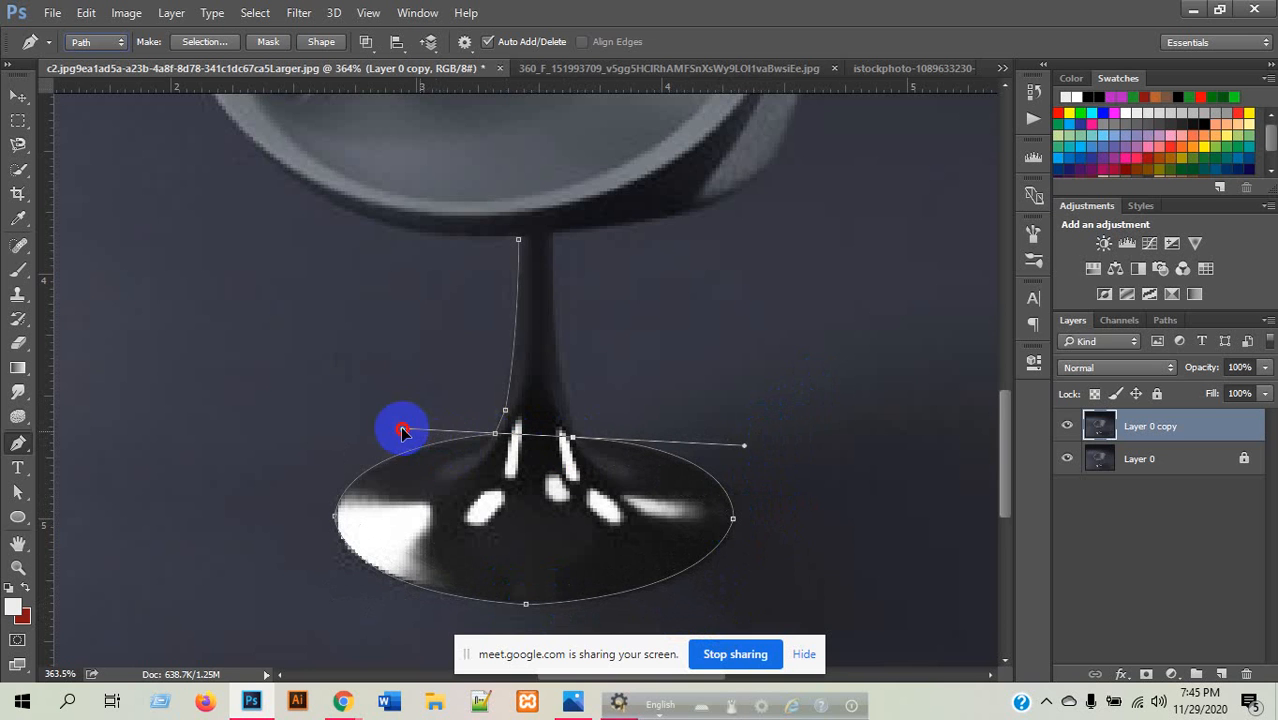
left_click(572, 437, "alt")
left_click_drag(559, 376, 558, 356)
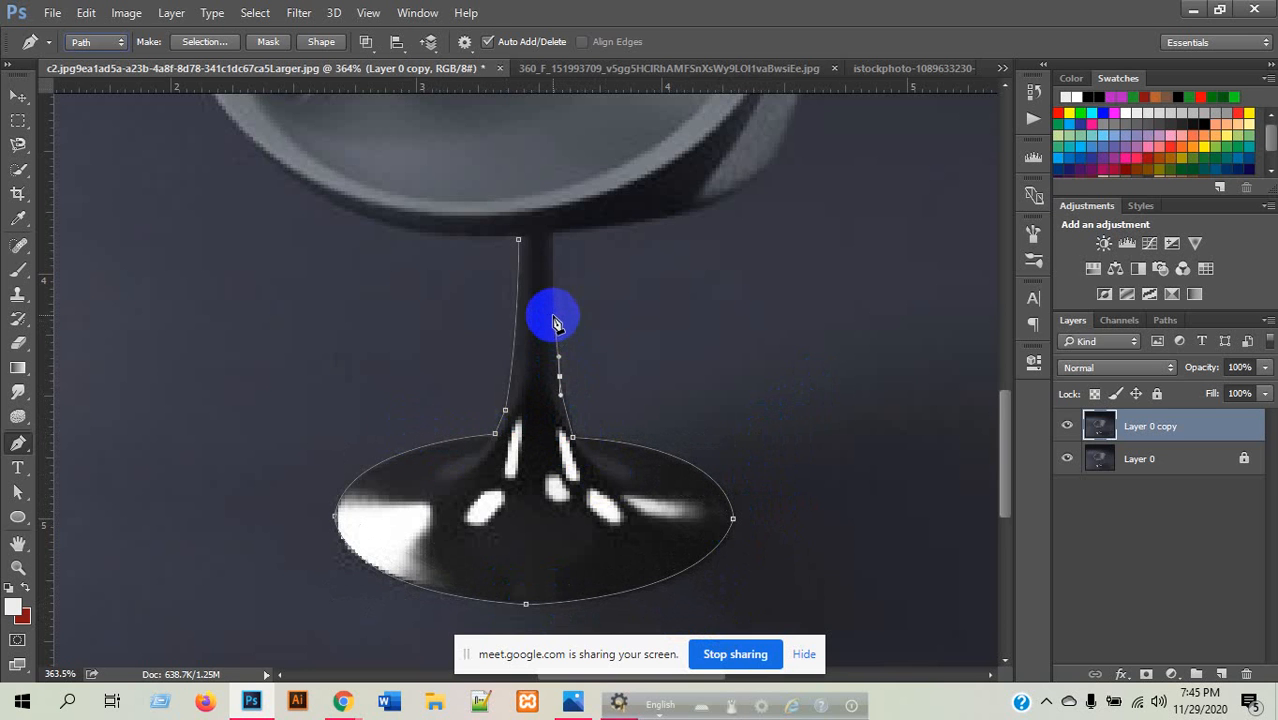
- Continue the pen path up the right edge of the chair's stem to the underside of the seat
left_click_drag(553, 307, 553, 298)
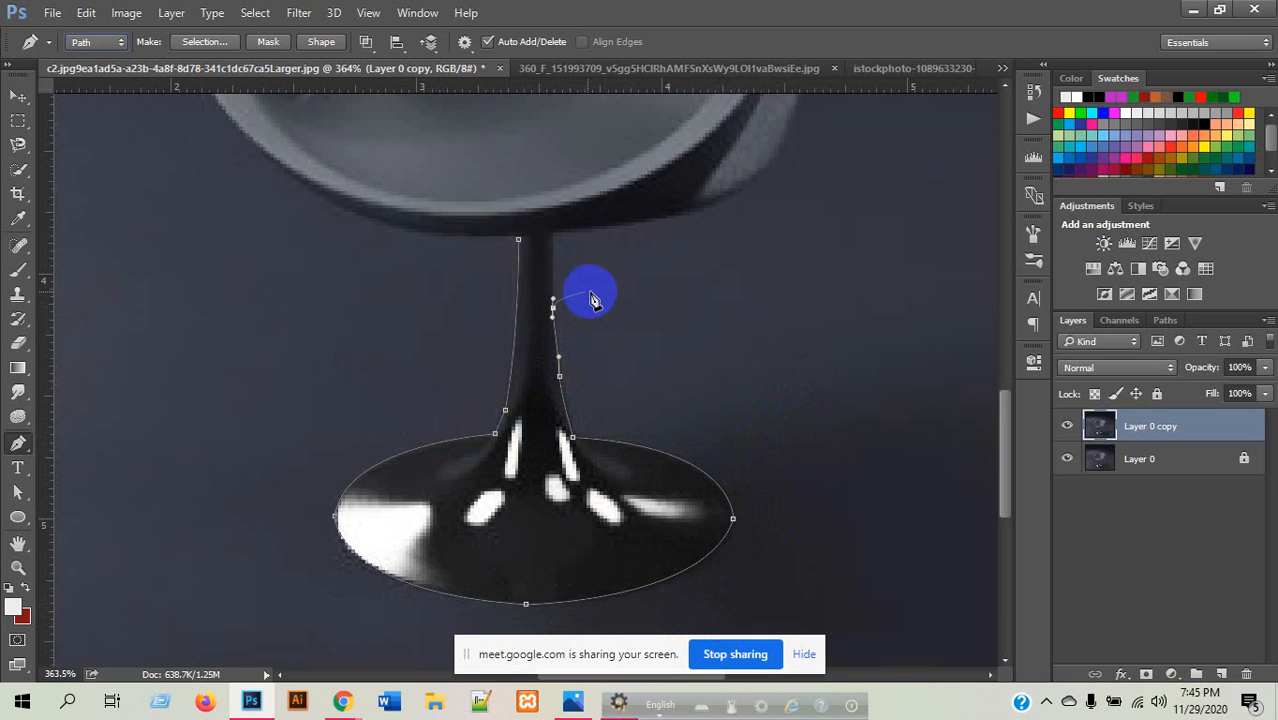
left_click(553, 236)
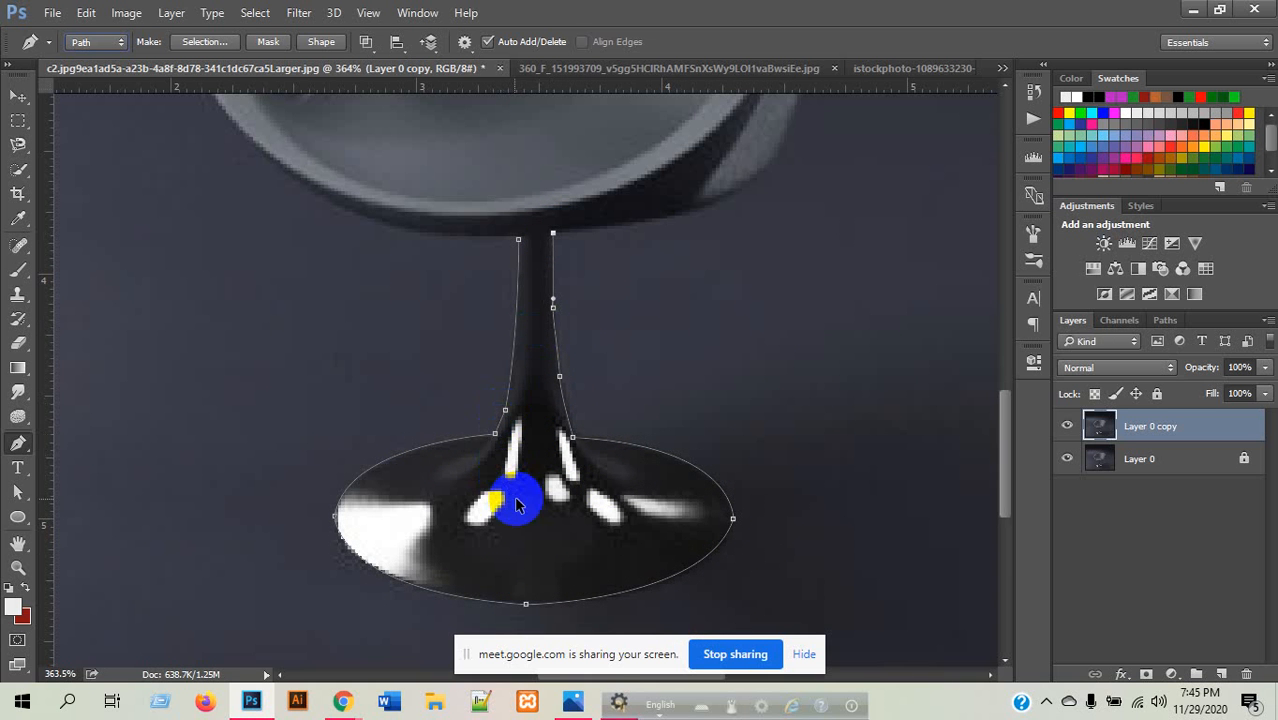
left_click(18, 96)
scroll(674, 354, "down", 5)
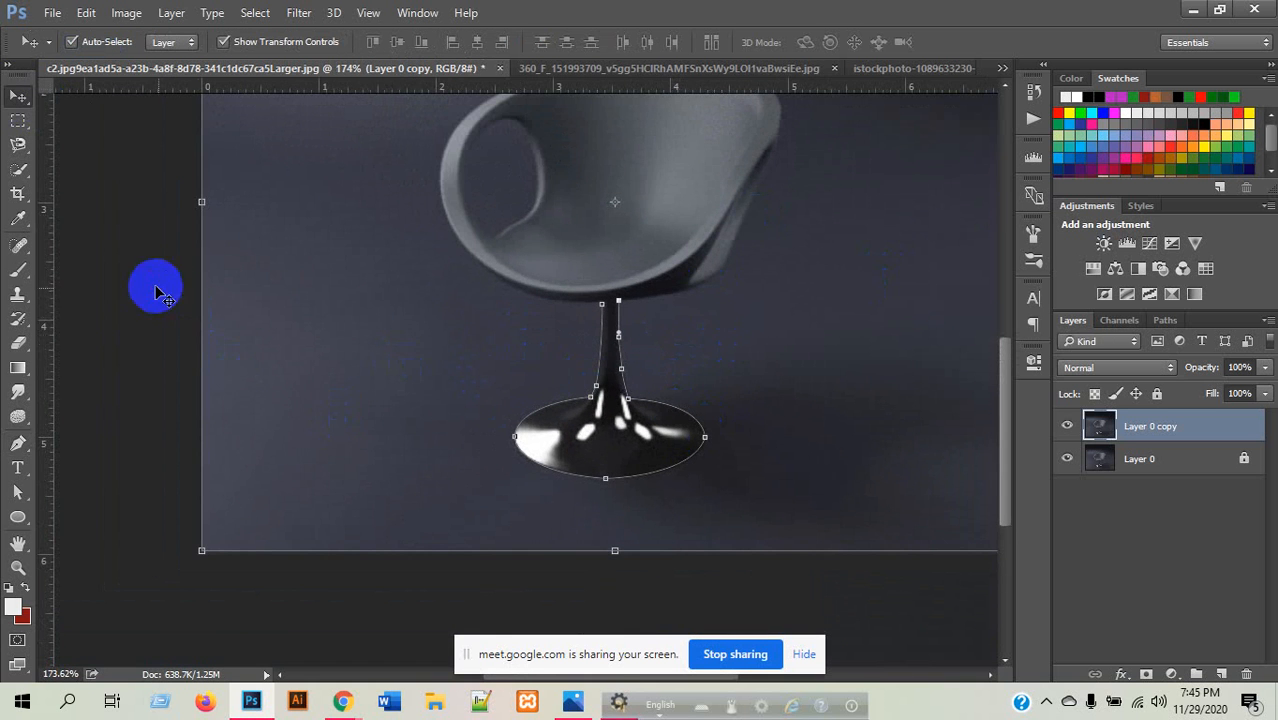
left_click(157, 289)
scroll(755, 238, "up", 2)
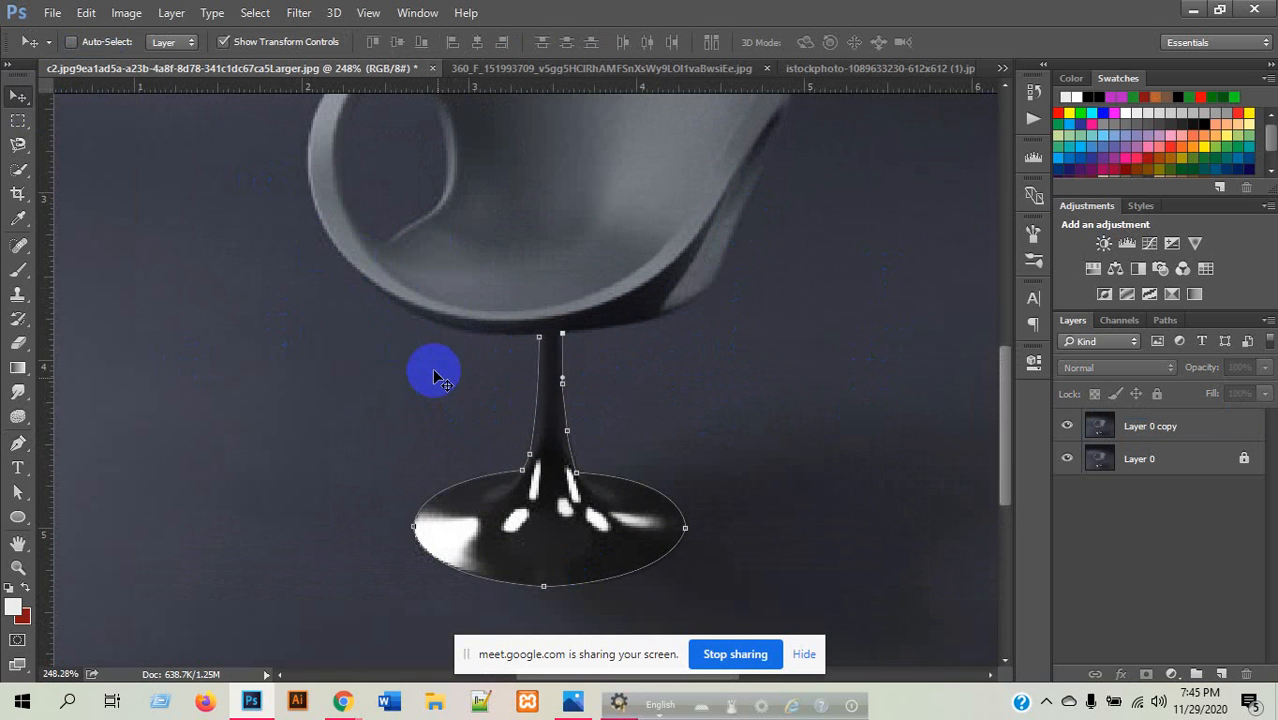
scroll(431, 371, "down", 2)
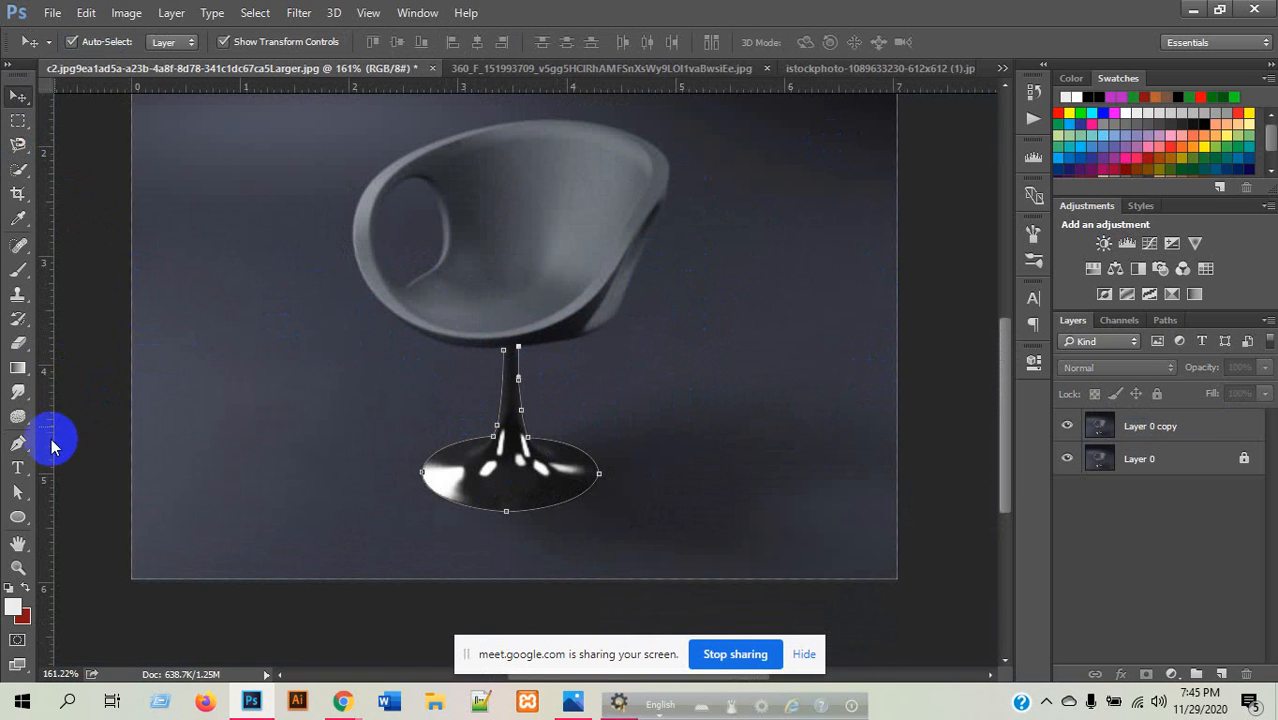
- Resume the pen path and curve it along the seat's underside from the stem to the lower-right corner, ending in a corner point
left_click(19, 445)
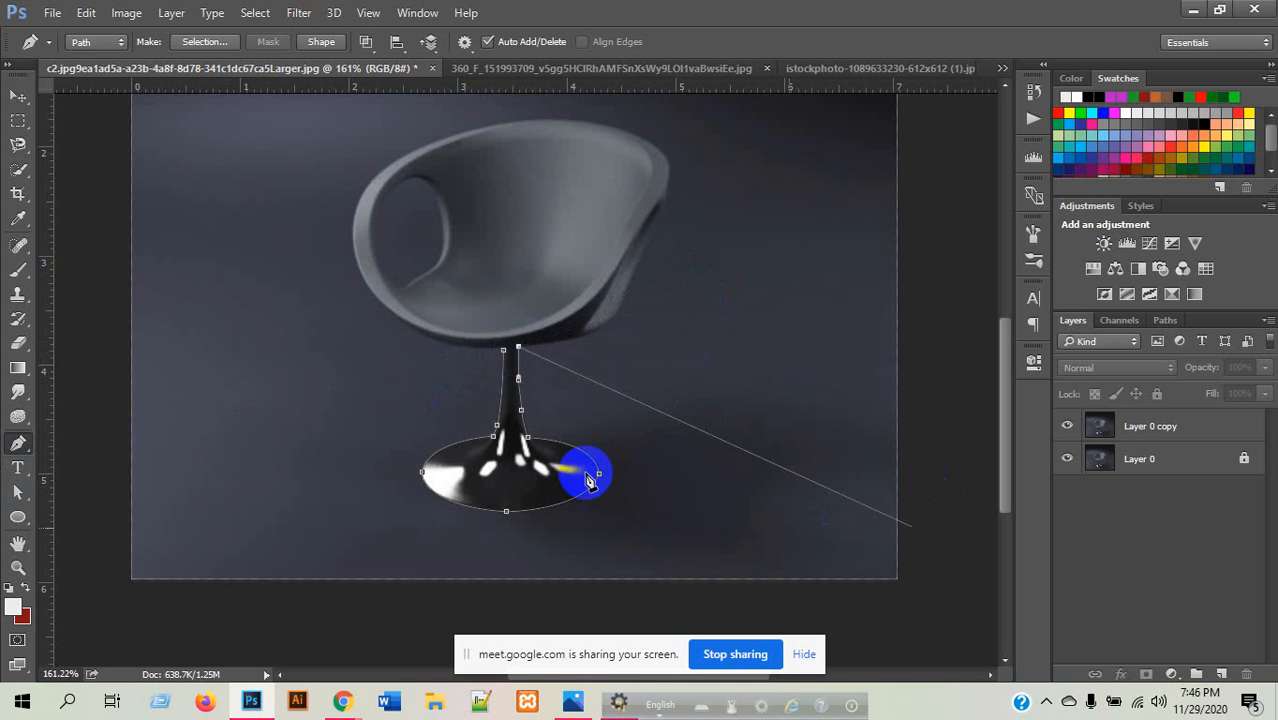
scroll(660, 262, "up", 3)
scroll(555, 540, "up", 2)
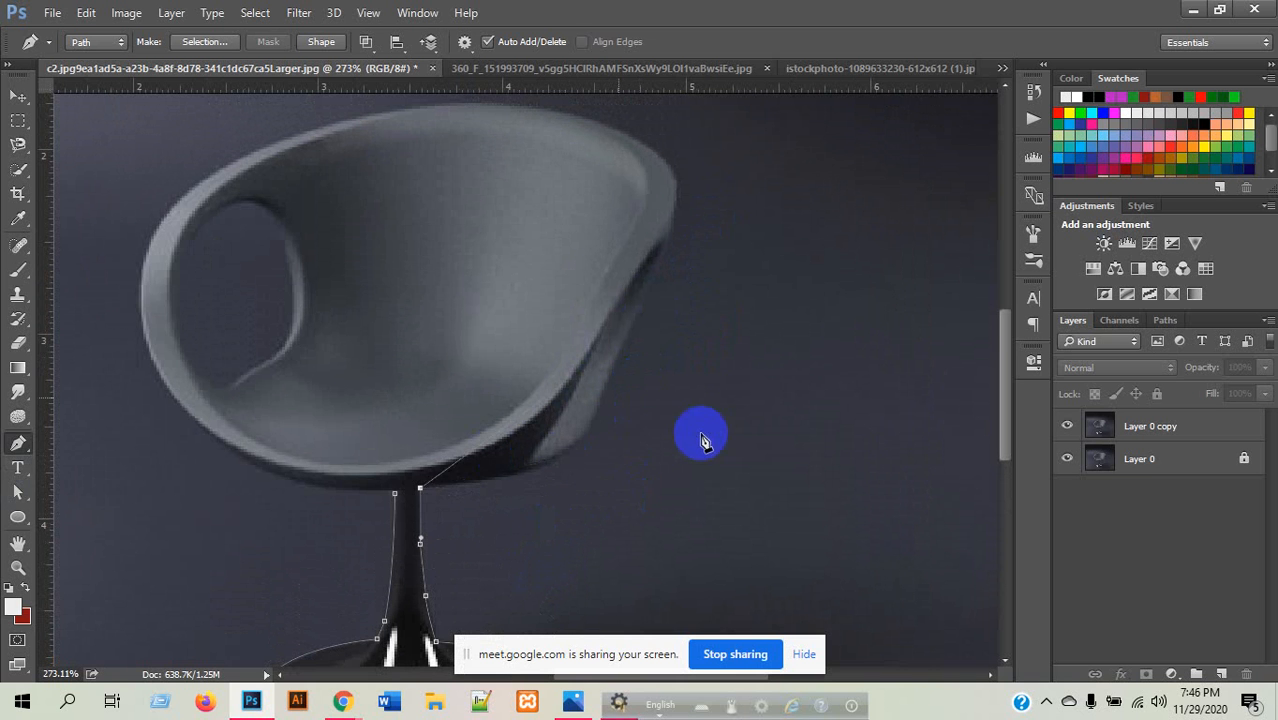
scroll(500, 425, "down", 2)
scroll(475, 450, "up", 6)
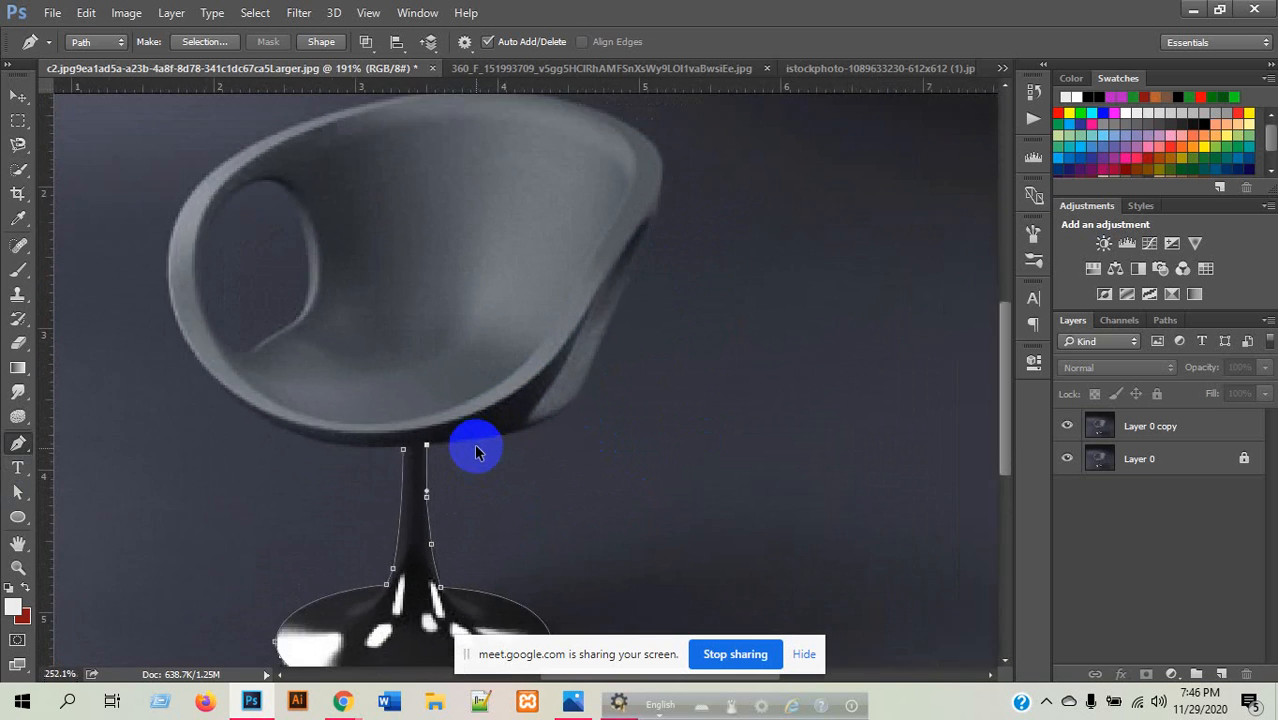
scroll(475, 450, "down", 3)
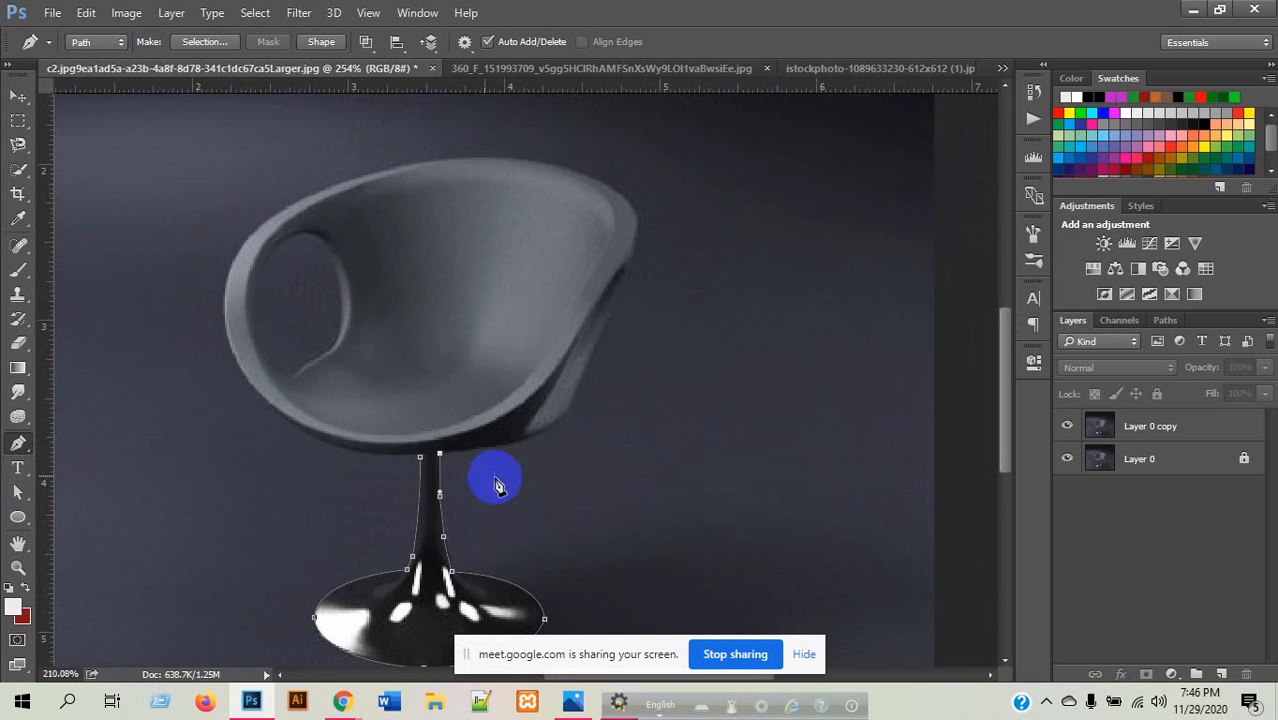
scroll(490, 470, "up", 5)
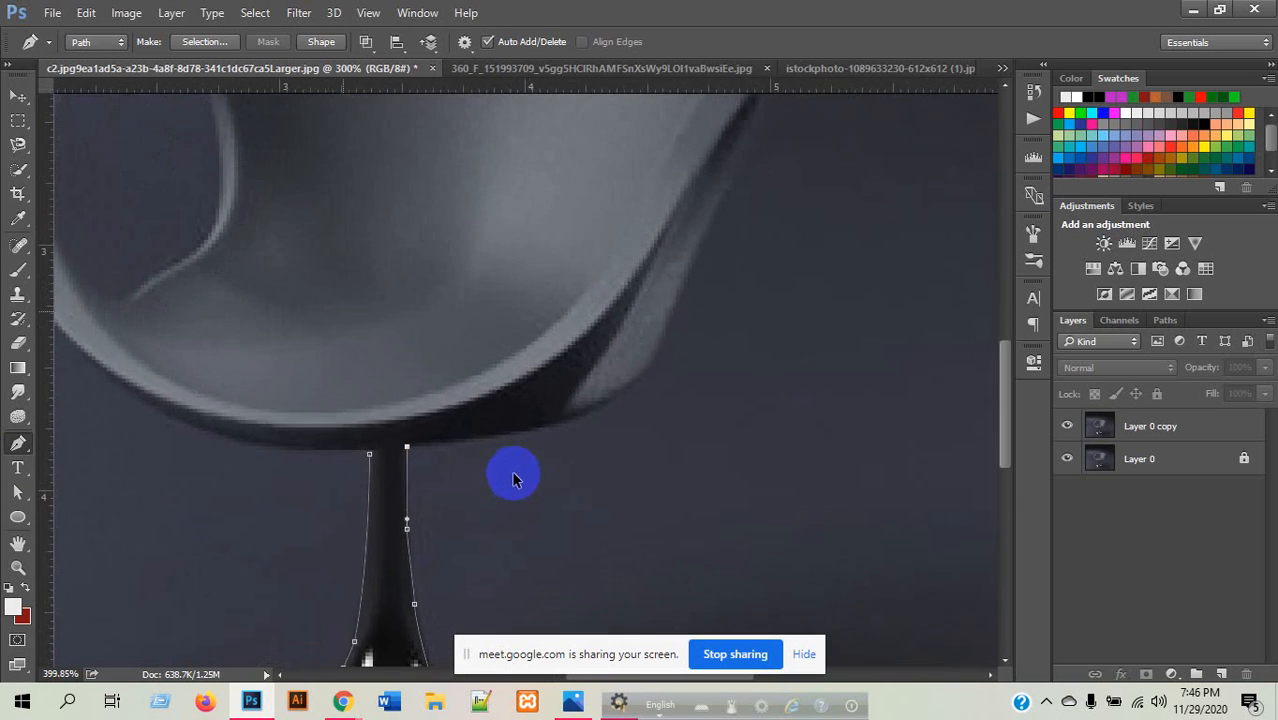
scroll(471, 379, "down", 2)
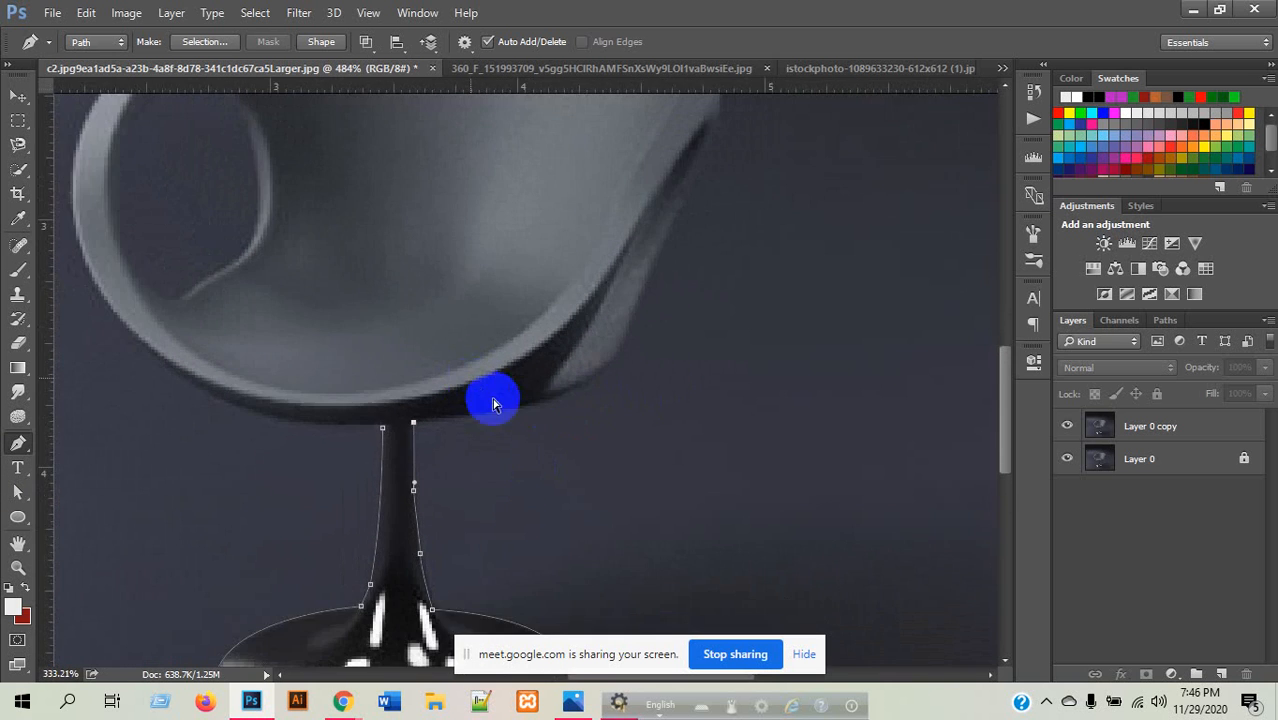
scroll(538, 436, "up", 1)
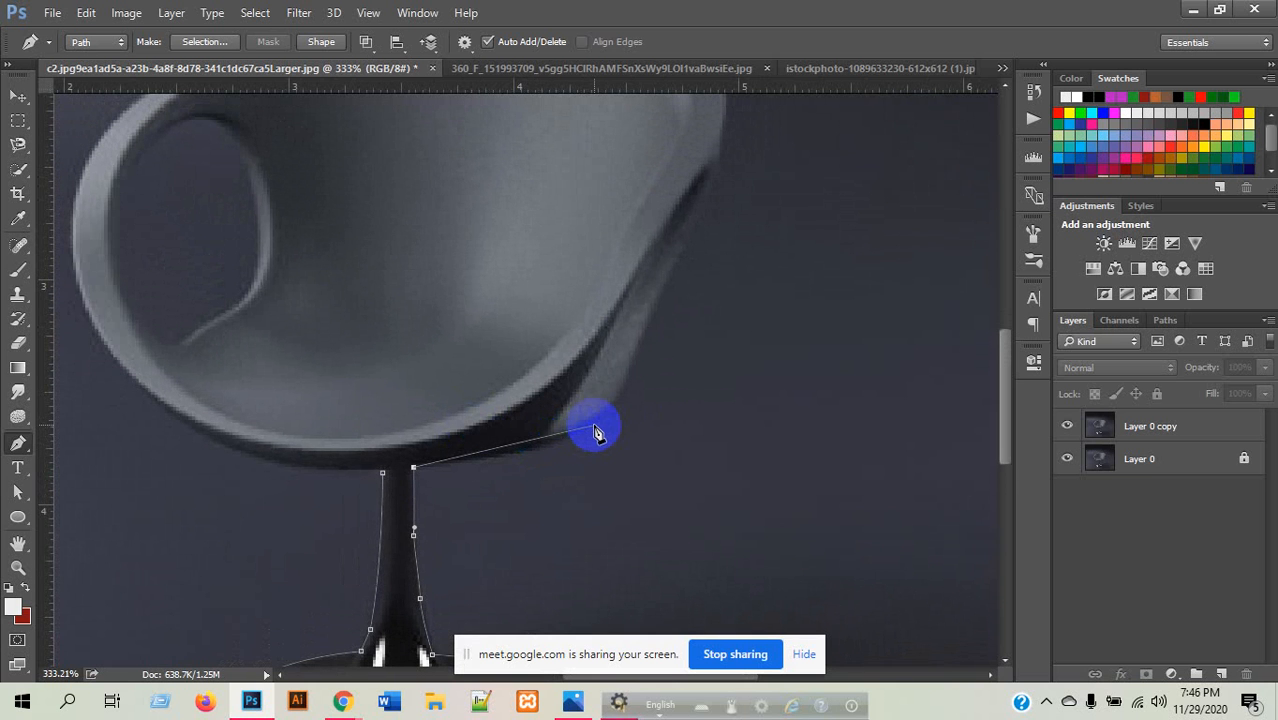
left_click_drag(595, 425, 632, 386)
left_click(596, 424, "alt")
scroll(594, 498, "up", 3)
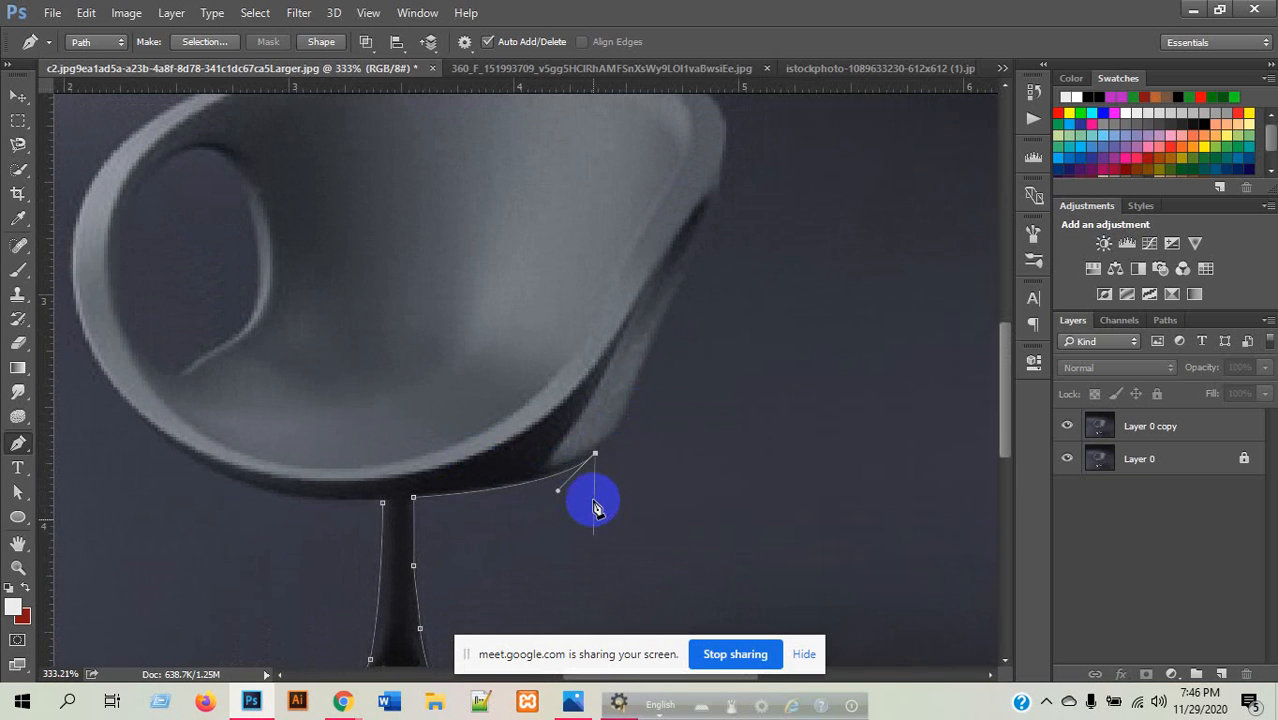
- Trace the right side of the seat with curved anchor points up to the upper-right rim, removing the last point's outgoing handle
scroll(660, 397, "up", 2)
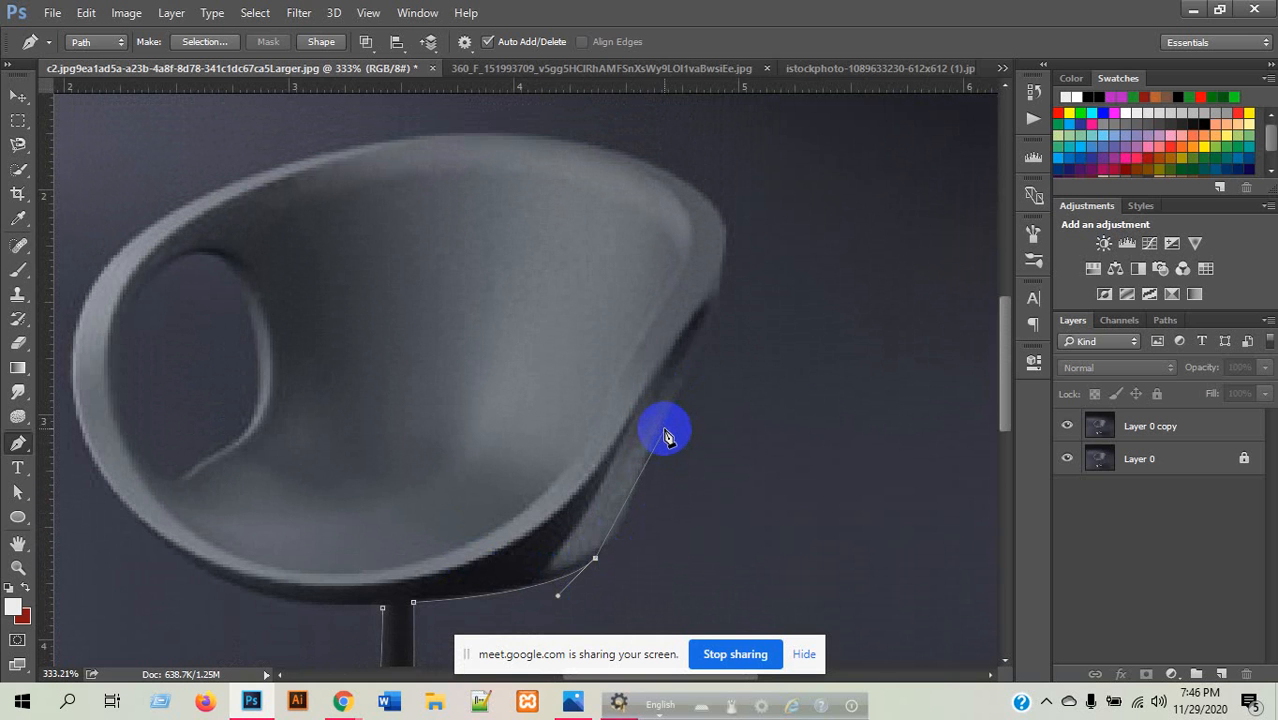
left_click_drag(666, 434, 700, 336)
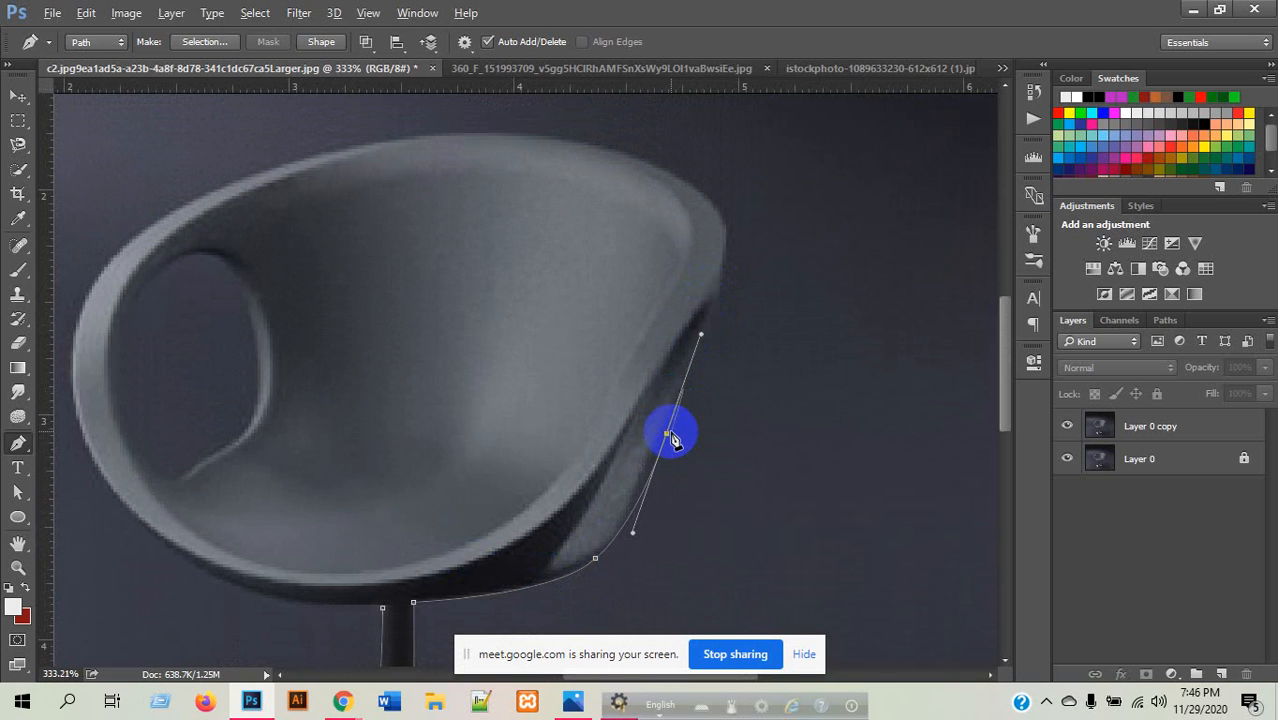
left_click_drag(716, 303, 577, 134)
key("ctrl+z")
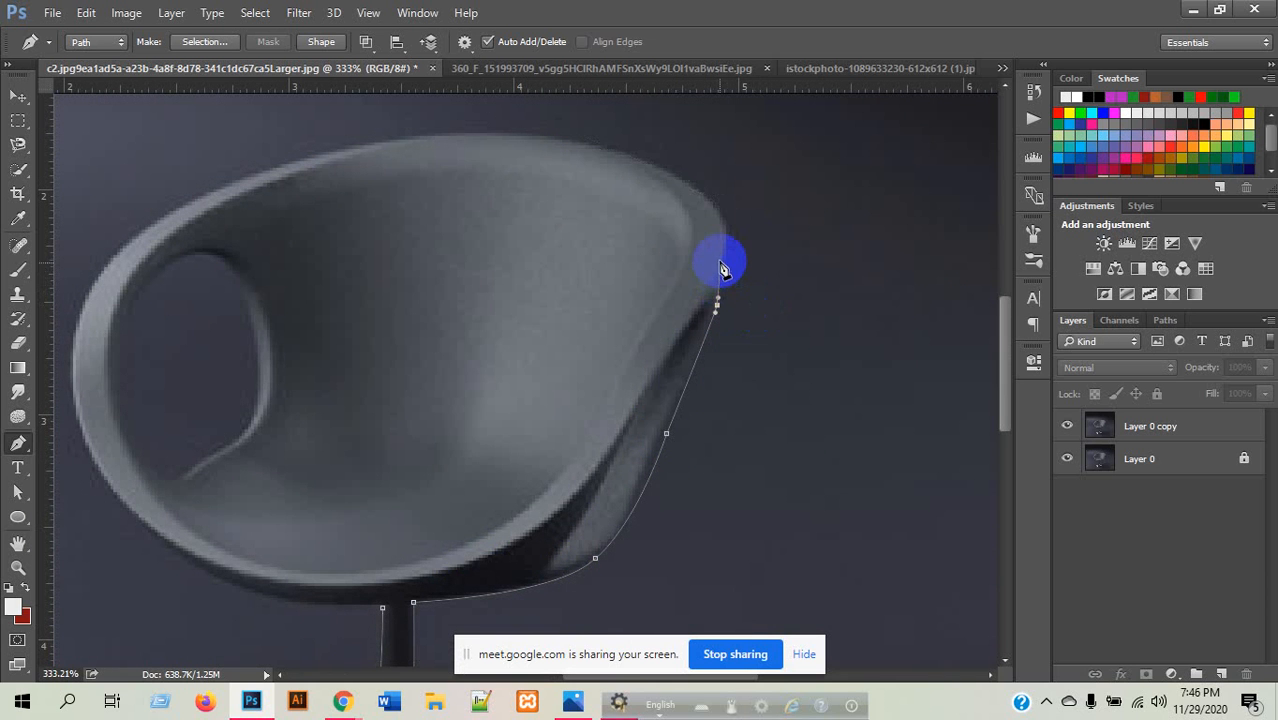
left_click_drag(727, 250, 621, 140)
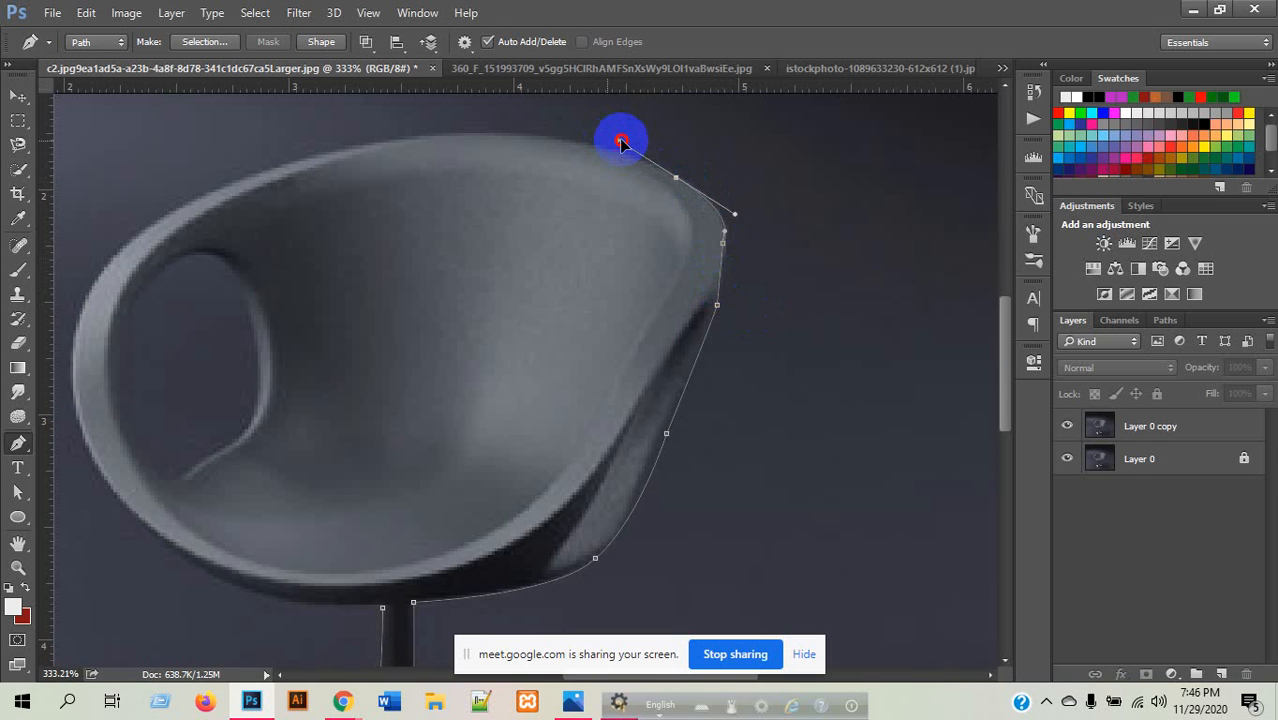
left_click(677, 182, "alt")
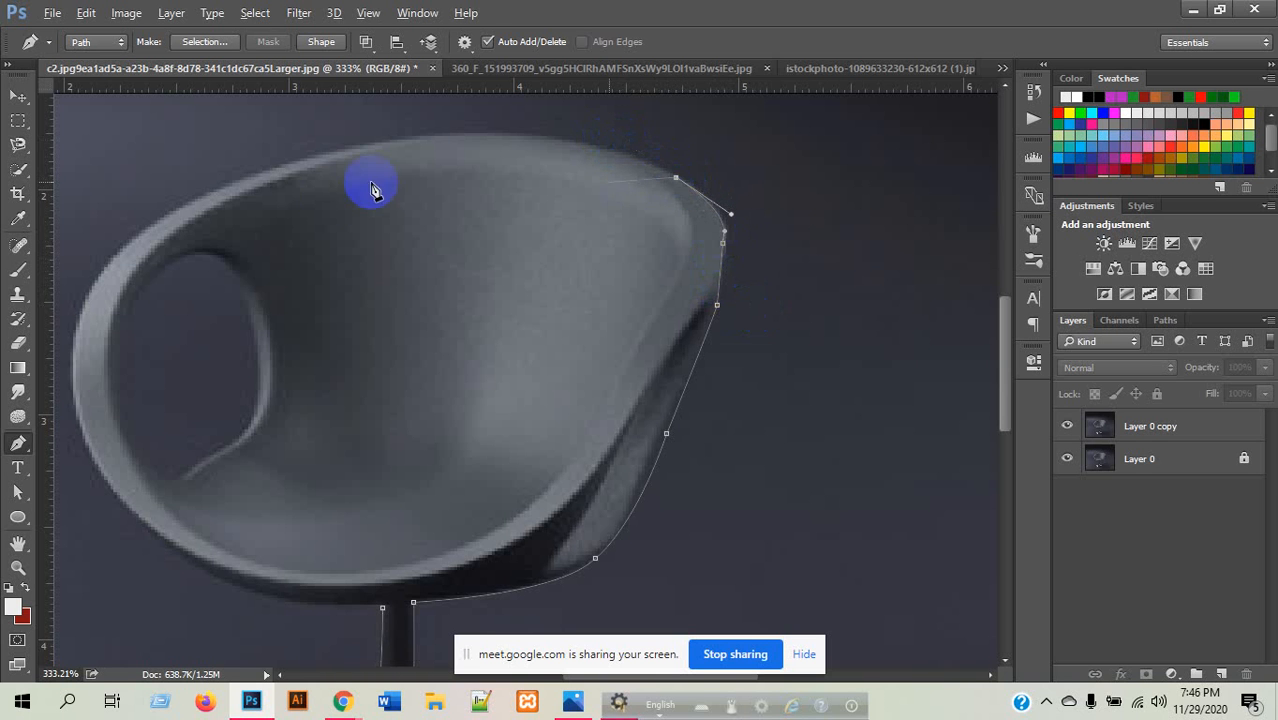
- Curve the path over the seat's top rim and down its left side, converting the anchors to corner points
left_click_drag(268, 178, 80, 252)
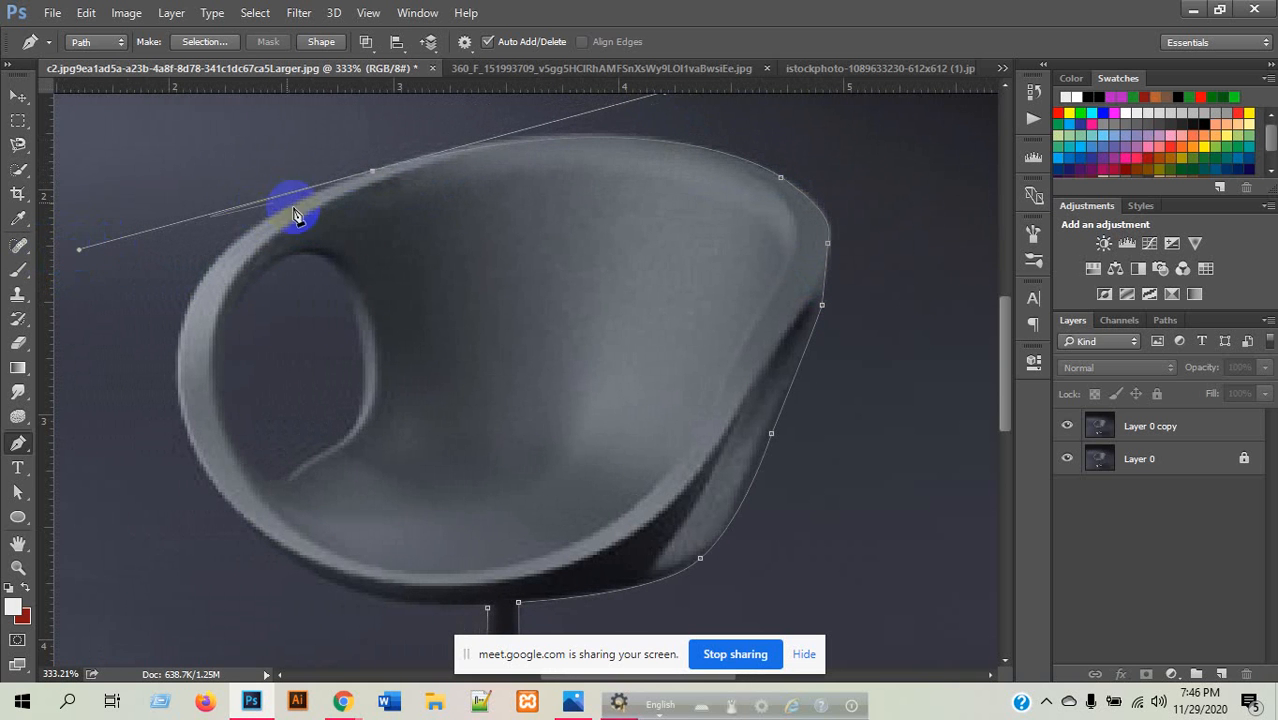
left_click(375, 178, "alt")
scroll(421, 375, "down", 1, "alt")
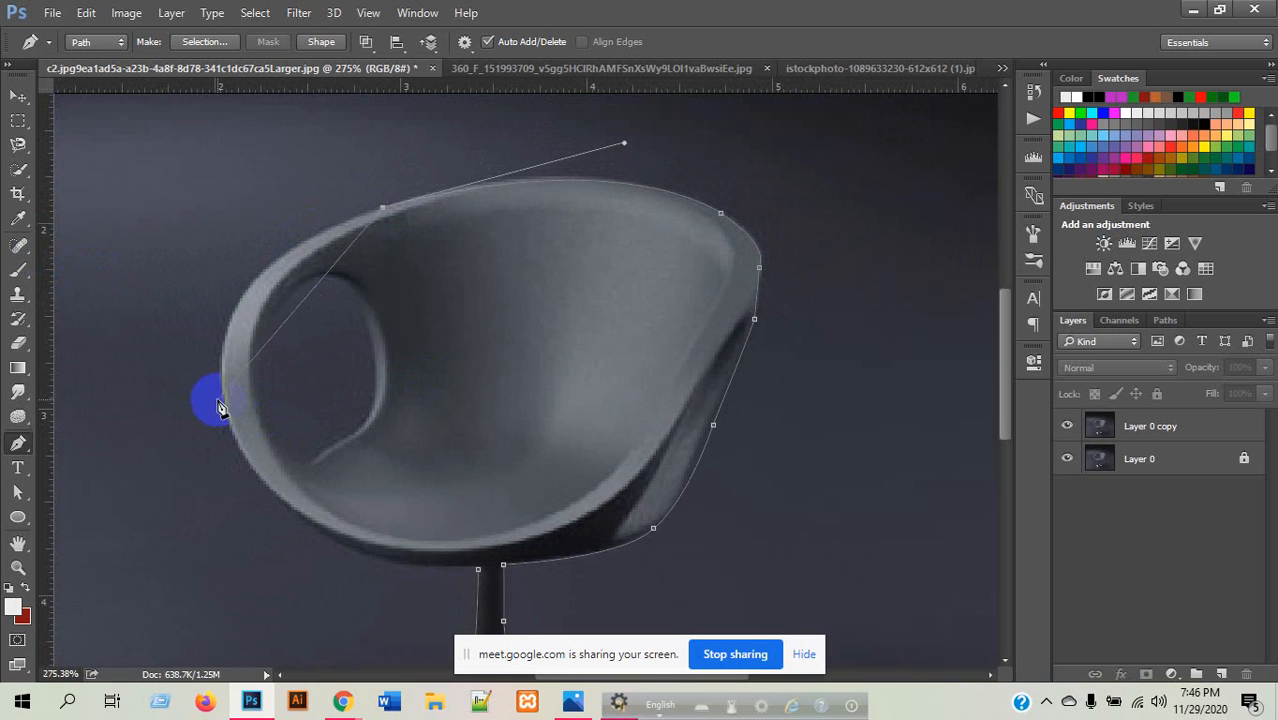
left_click_drag(222, 401, 237, 560)
scroll(251, 508, "down", 3)
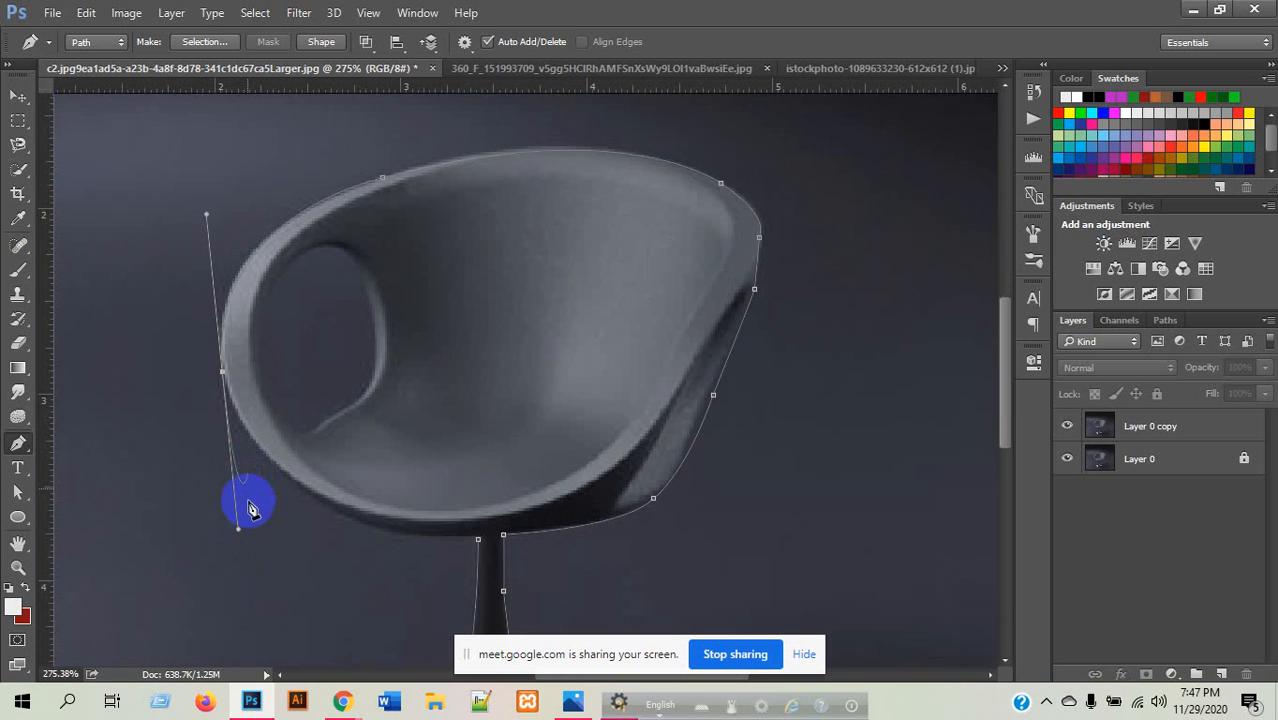
left_click(223, 313)
- Trace the seat's lower-left curve and underside to the stem's left edge and close the chair outline path
left_click_drag(287, 418, 341, 470)
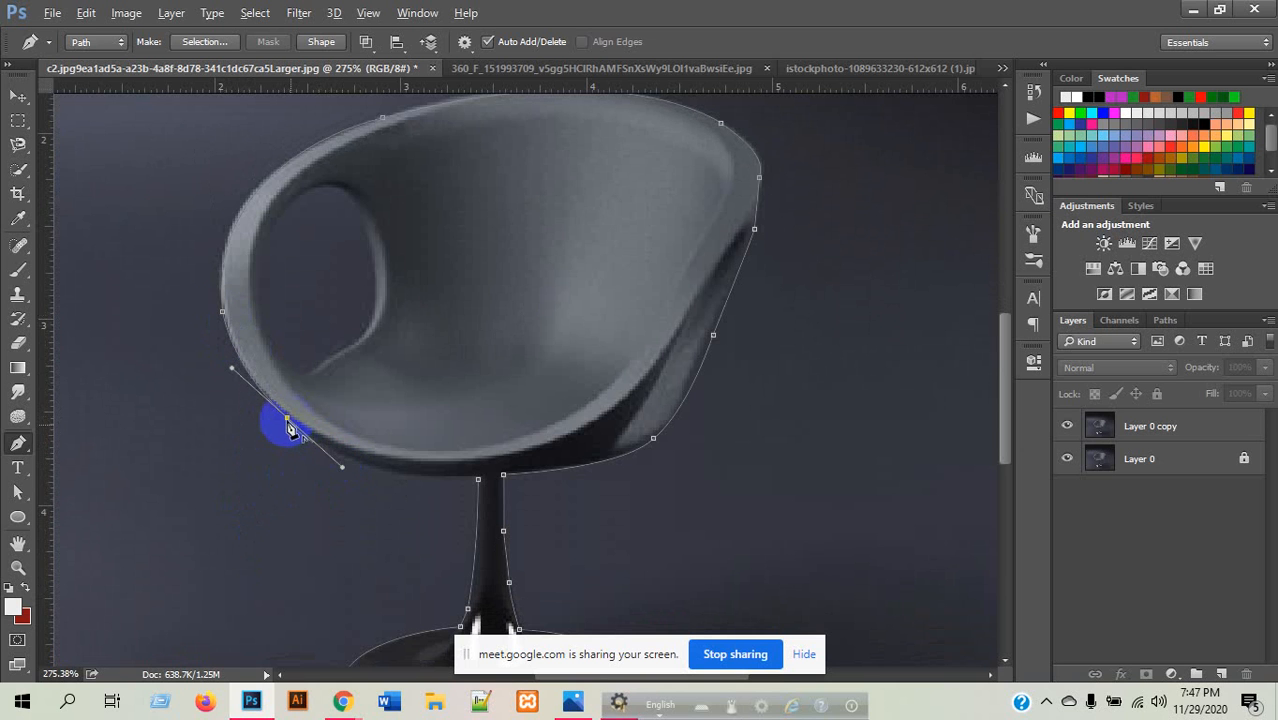
left_click(384, 478)
left_click_drag(384, 478, 421, 479)
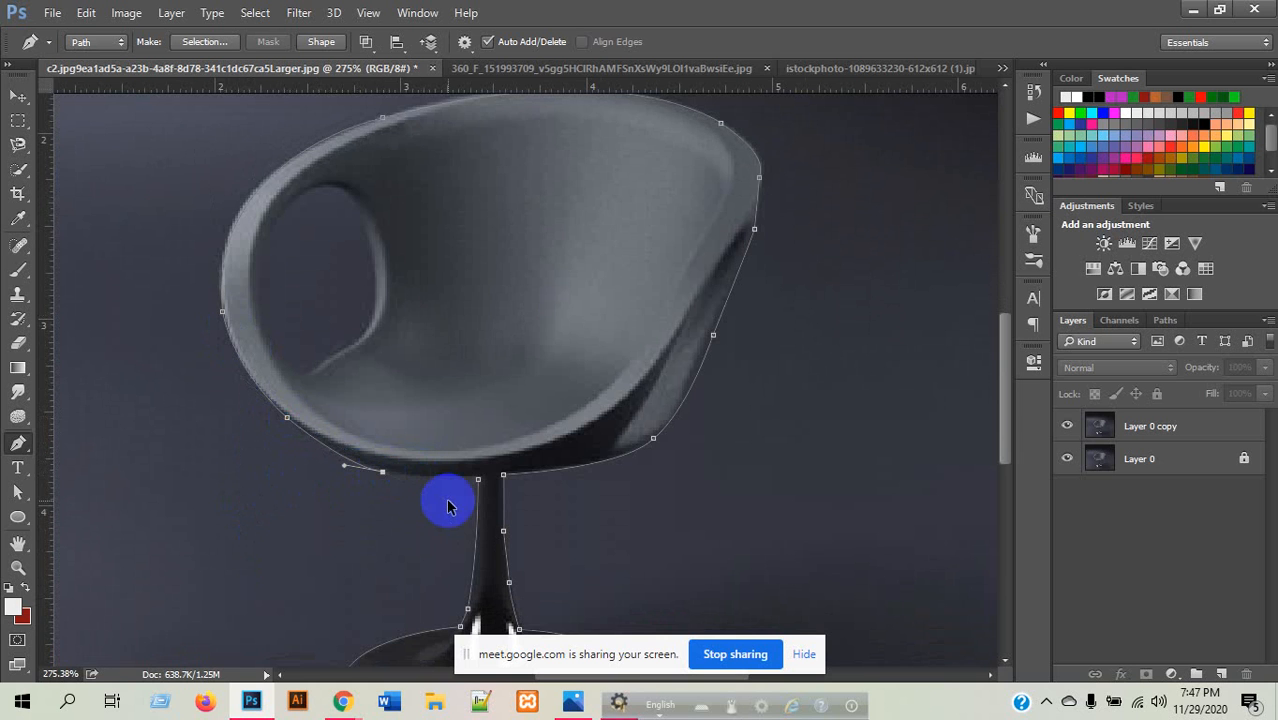
scroll(445, 505, "up", 3)
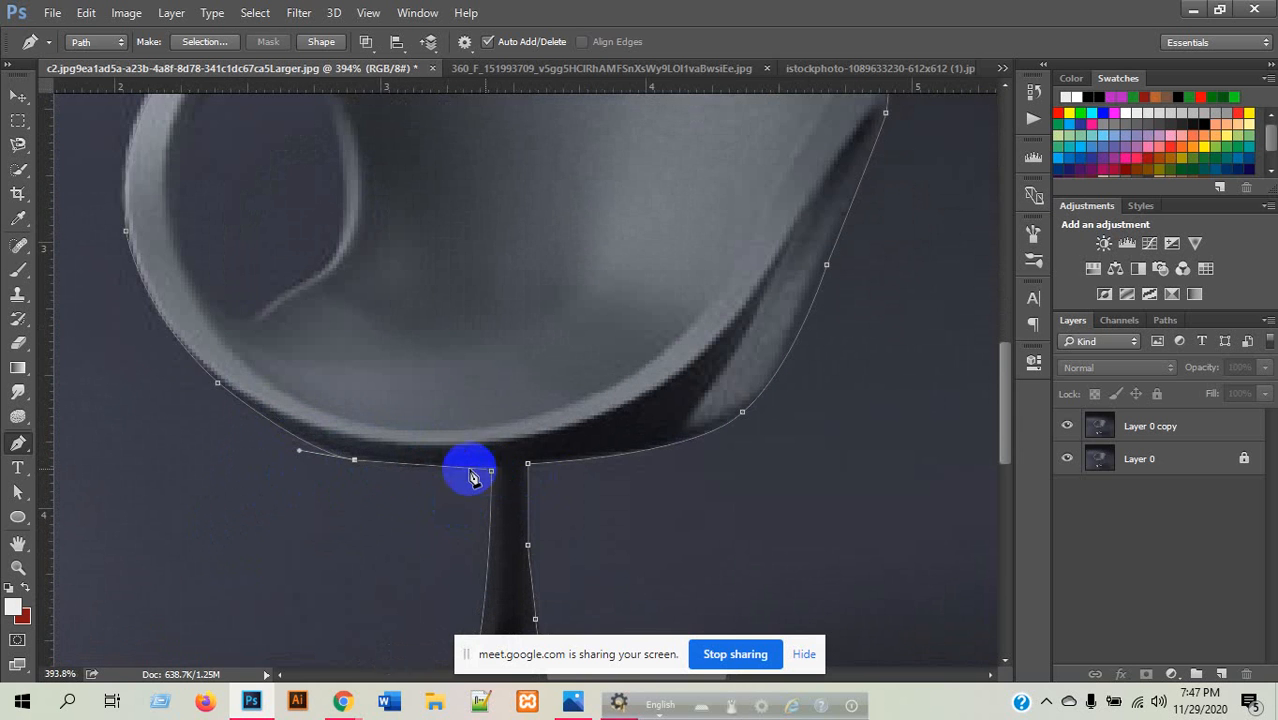
scroll(491, 477, "up", 3)
scroll(485, 480, "down", 2)
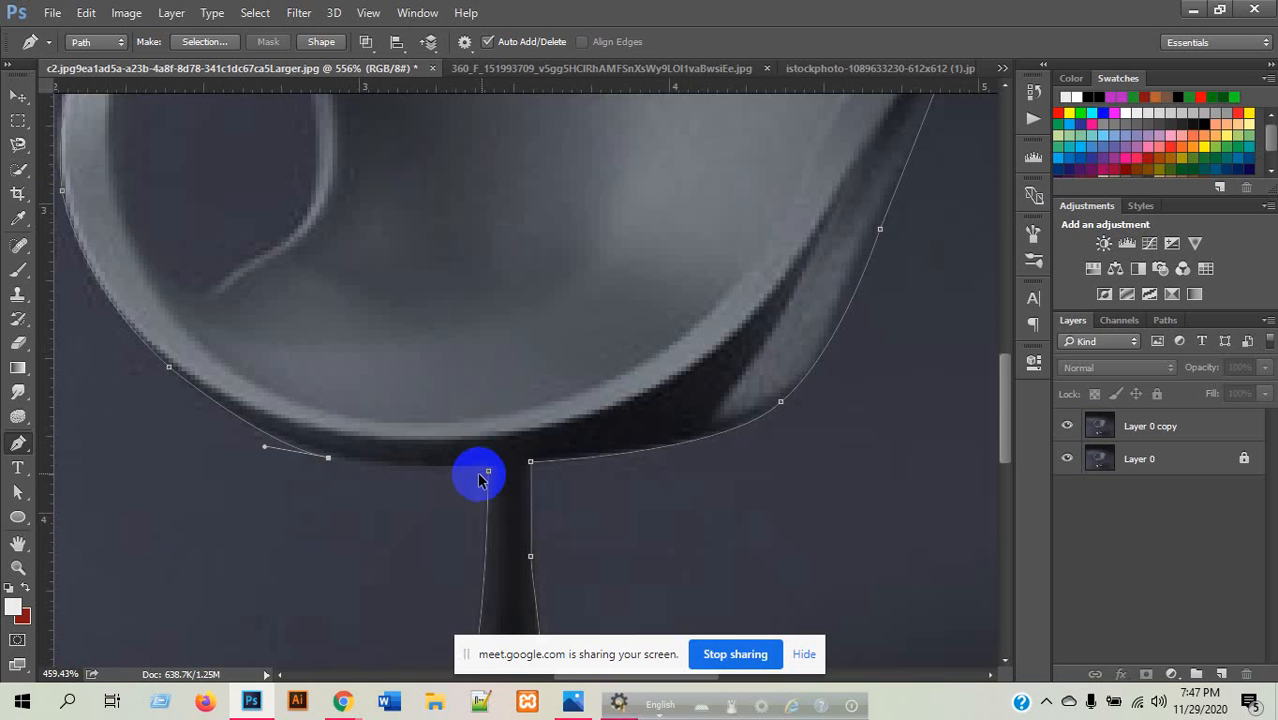
left_click_drag(478, 467, 497, 472)
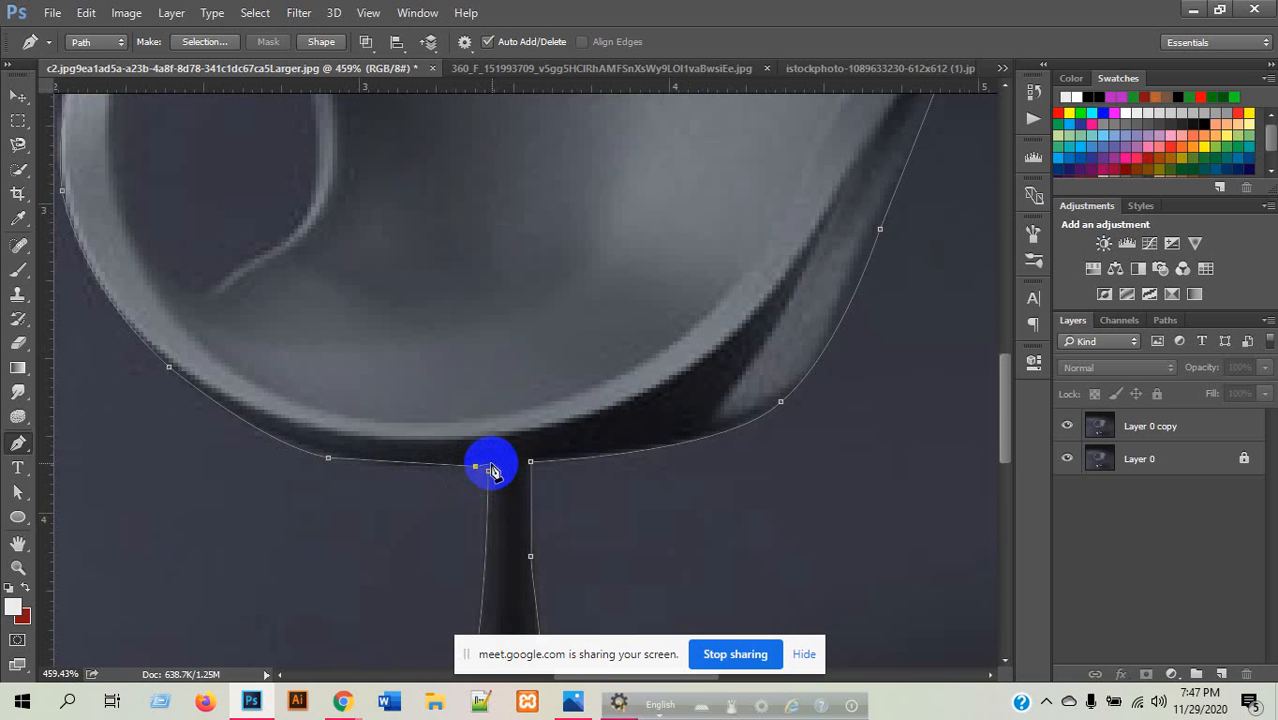
scroll(491, 474, "up", 2)
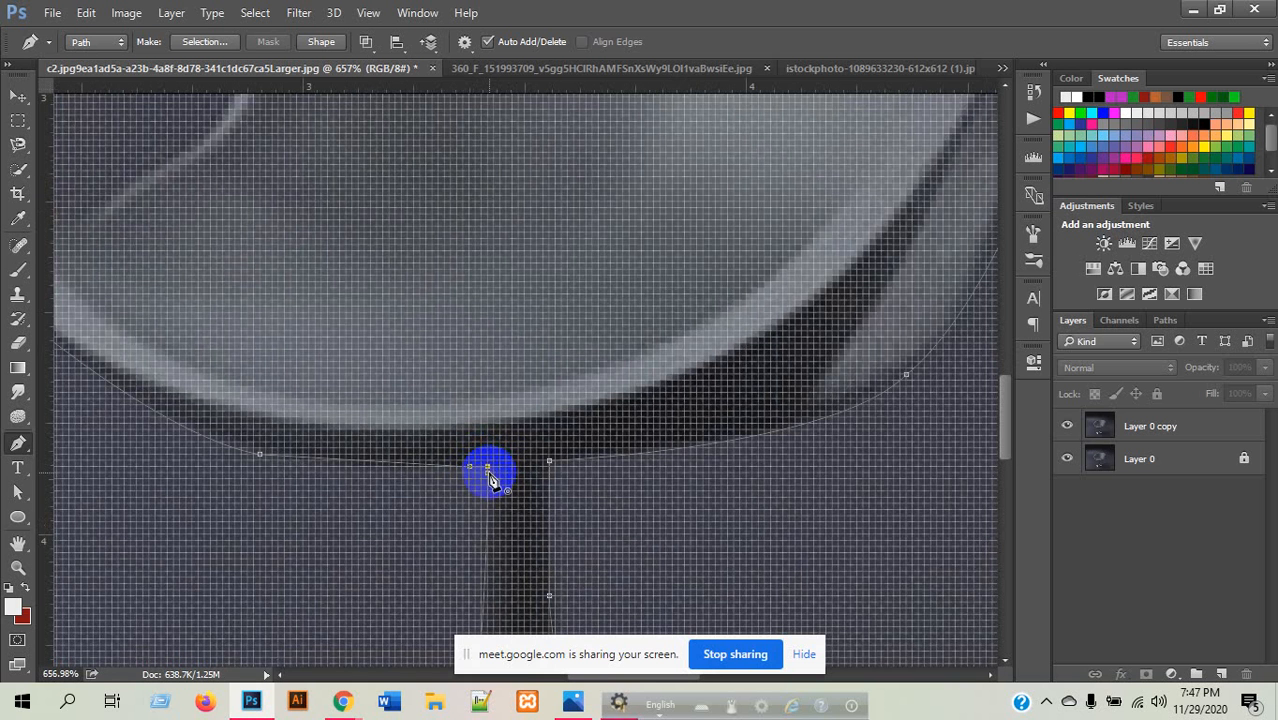
- Start a path inside the armrest opening's upper-left edge and curve it over the top and down the right side, removing the last anchor's outgoing handle
scroll(486, 467, "down", 4)
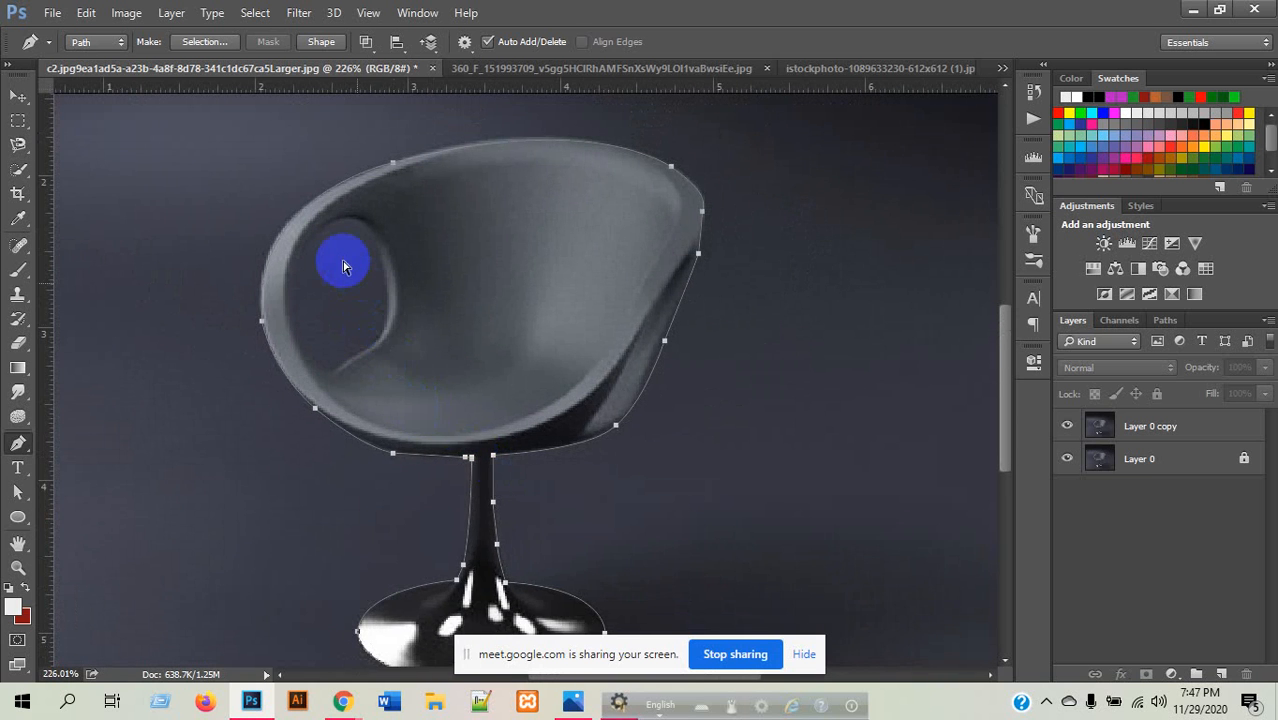
scroll(335, 249, "up", 1)
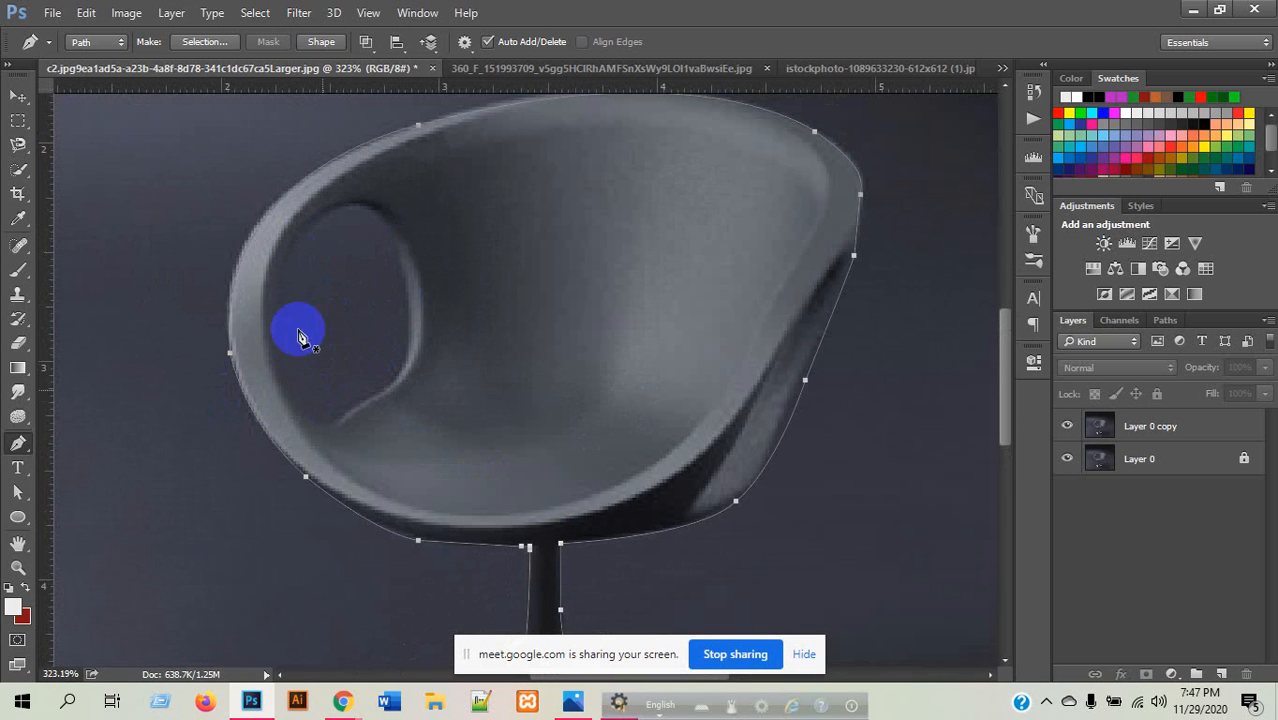
scroll(323, 152, "up", 1)
left_click(316, 255)
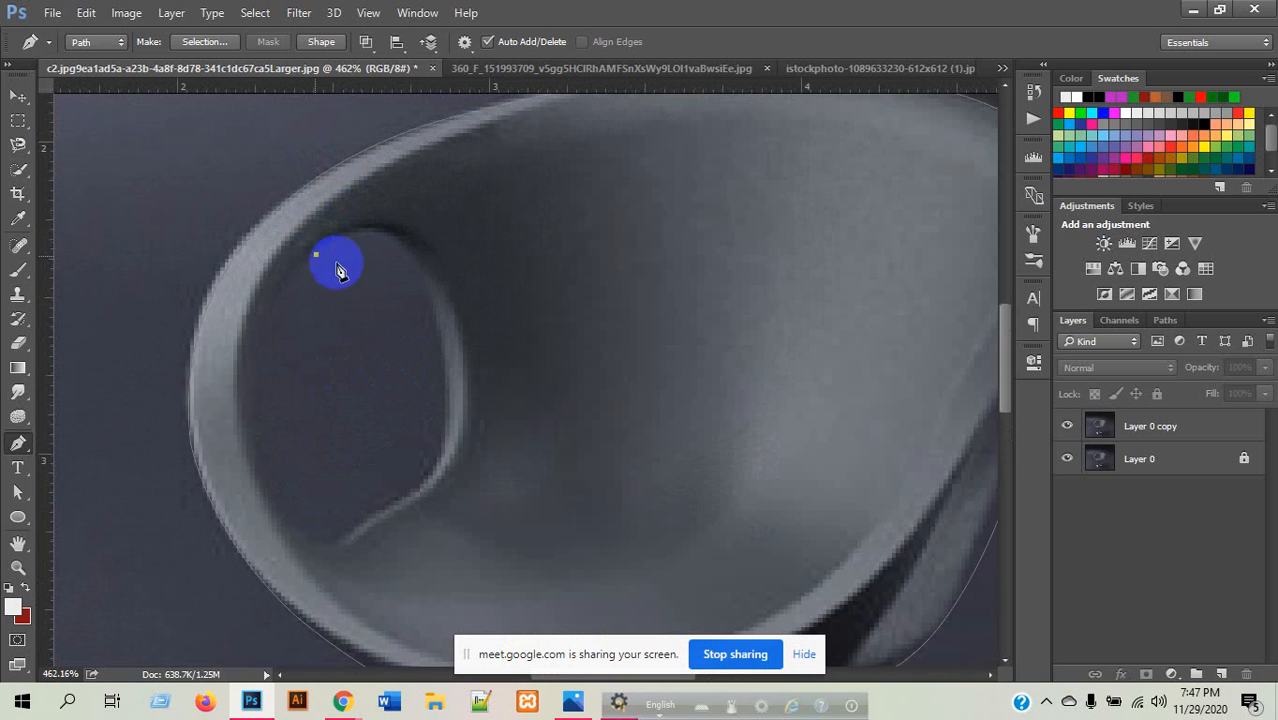
left_click_drag(420, 273, 457, 334)
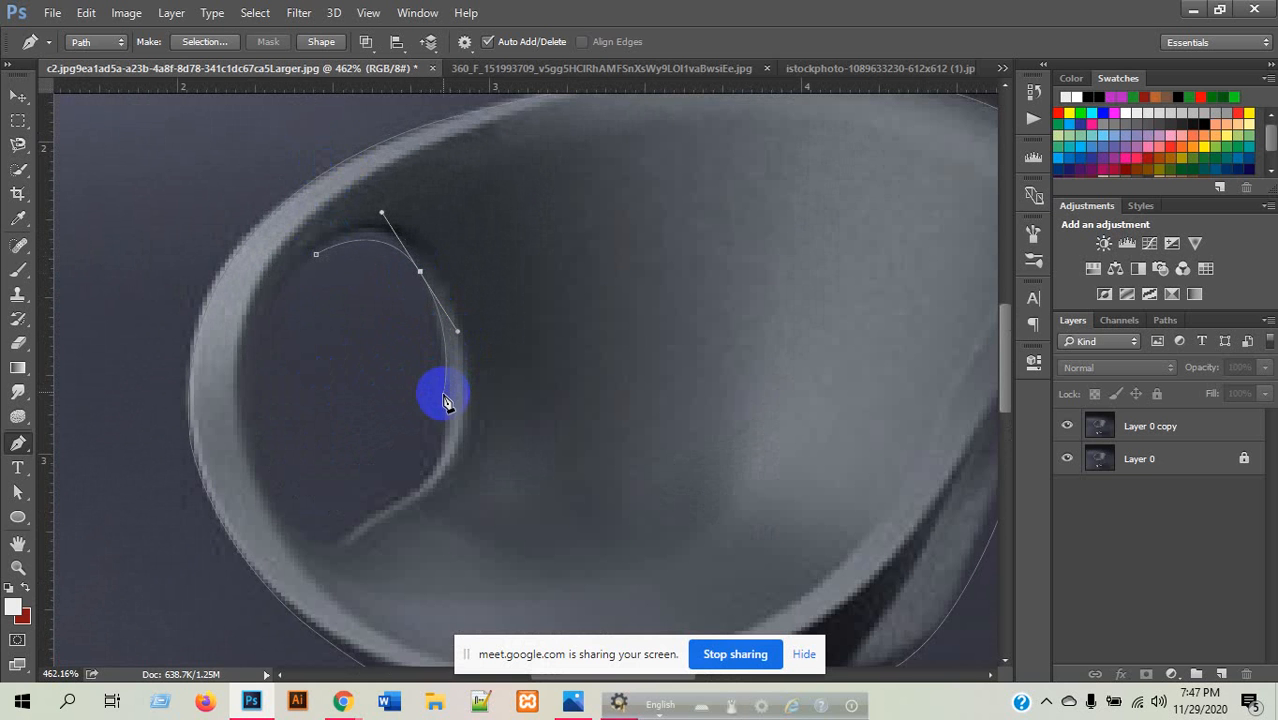
left_click(441, 358)
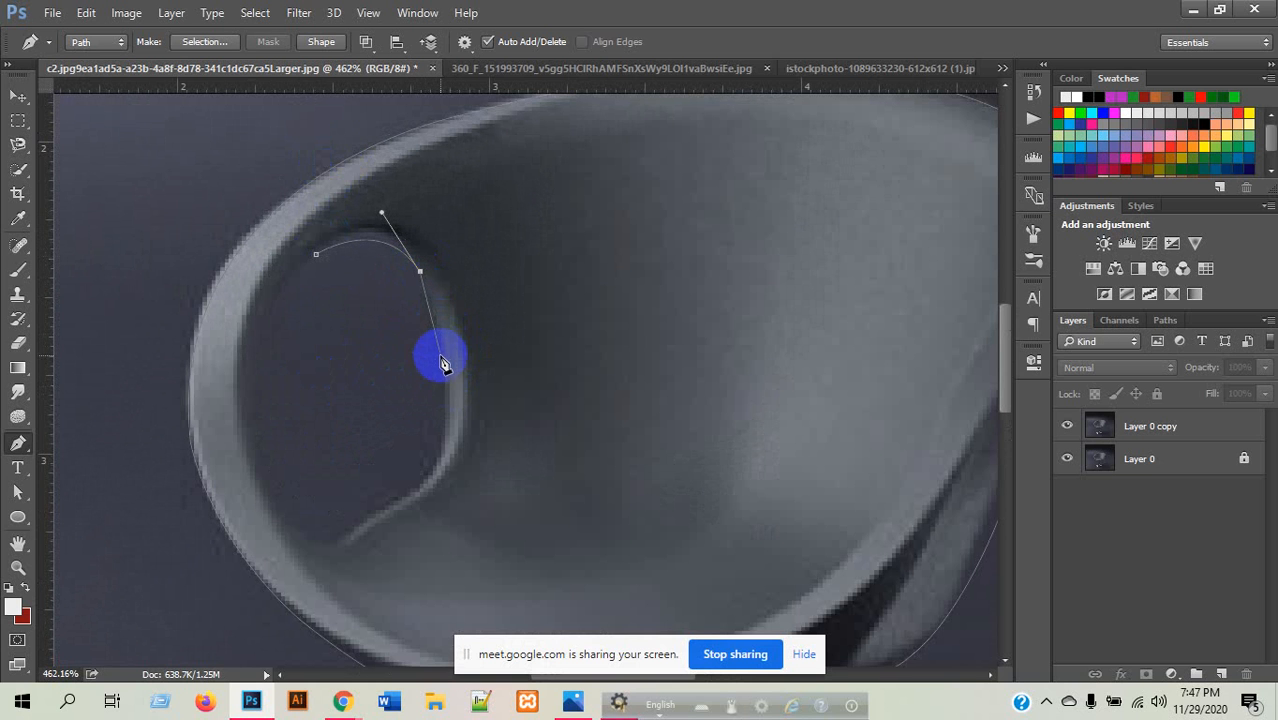
left_click_drag(442, 376, 441, 412)
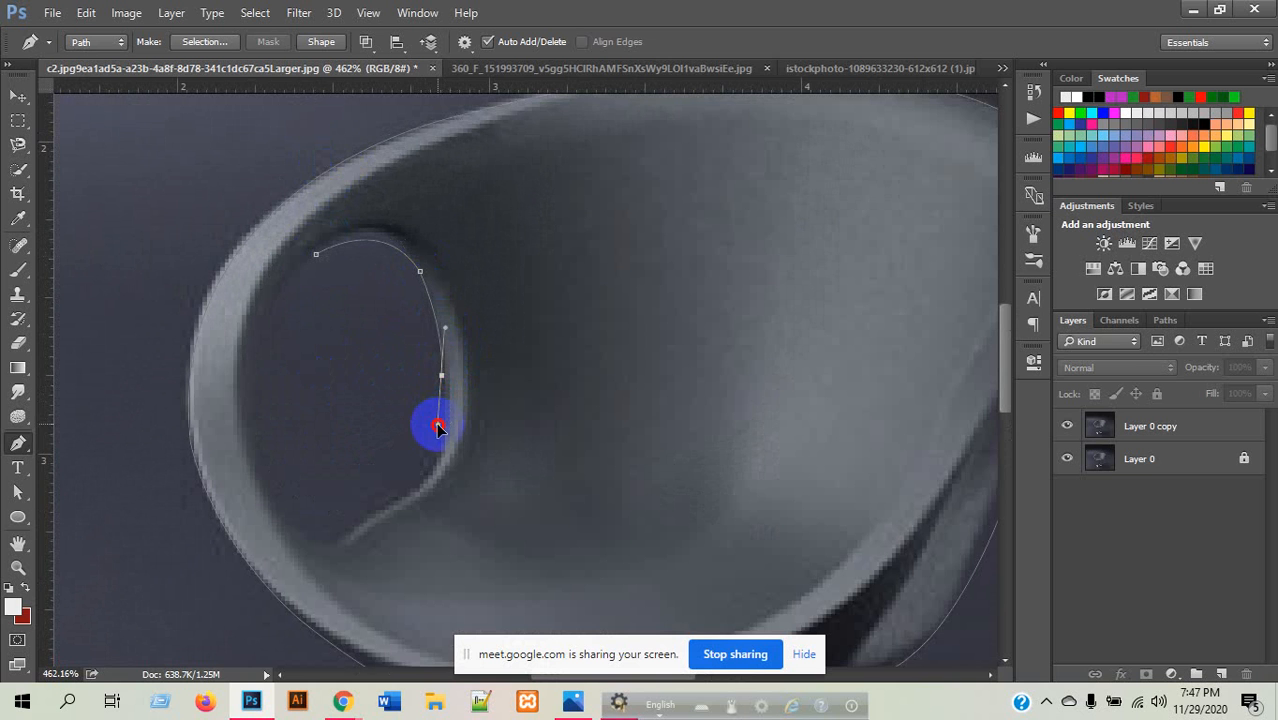
scroll(420, 400, "down", 3)
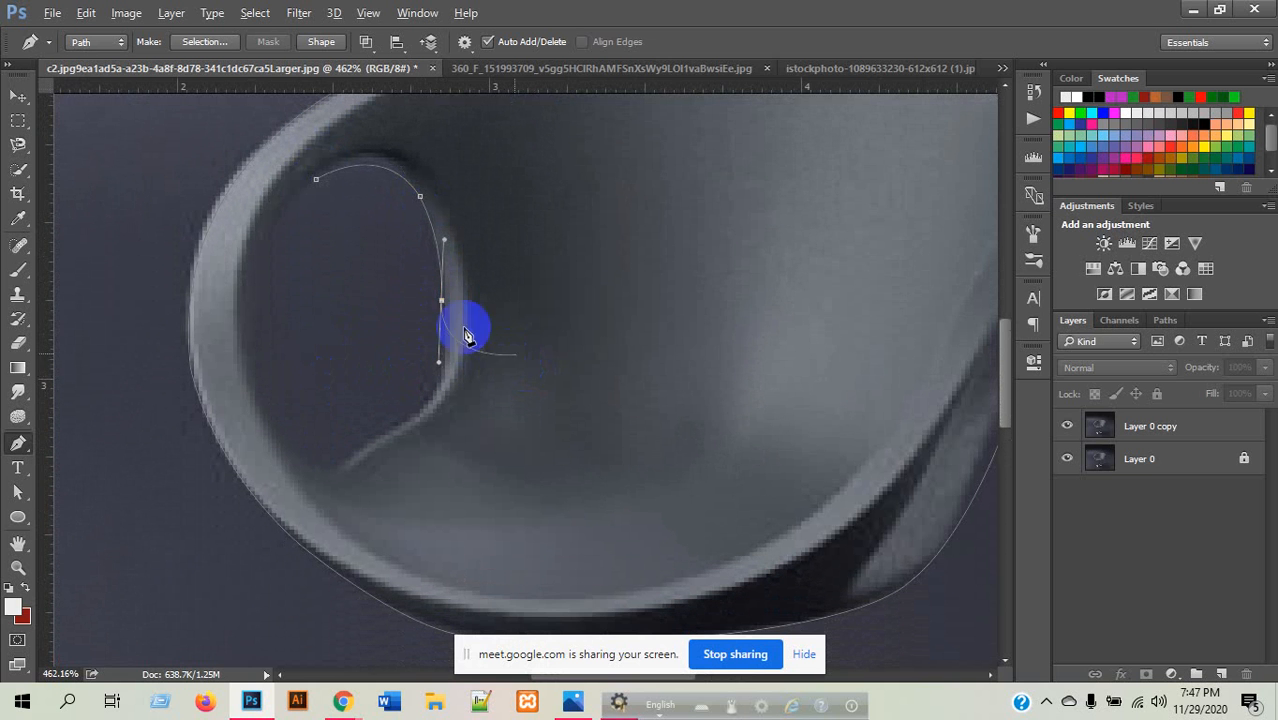
left_click(441, 301)
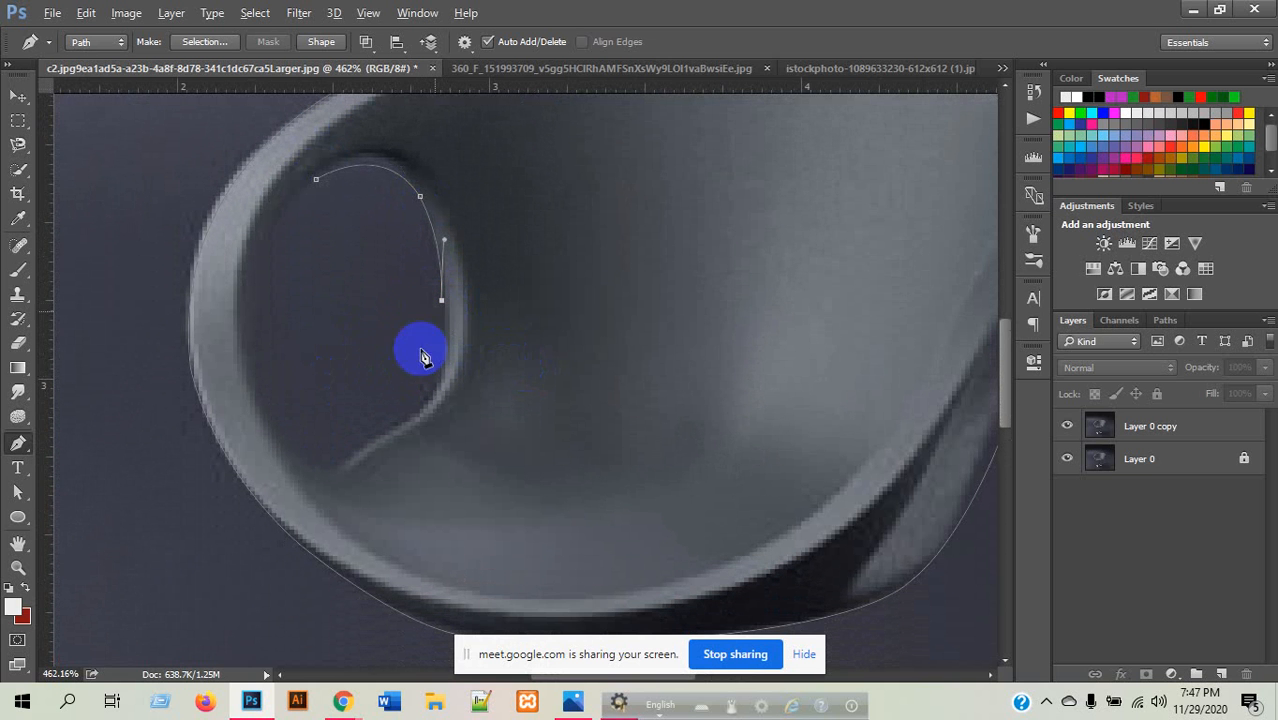
- Continue the path along the armrest opening's lower edge and up its left side, and close it at the starting anchor
left_click_drag(395, 428, 358, 458)
left_click(394, 427)
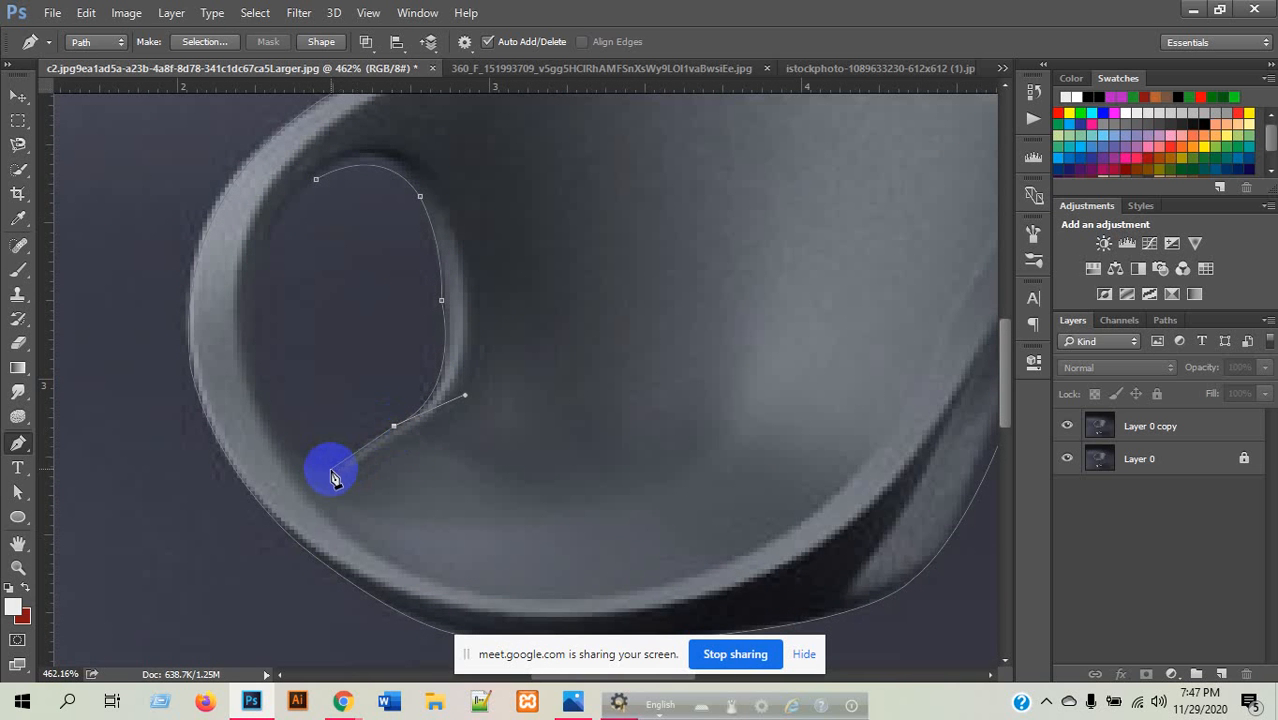
left_click(334, 474)
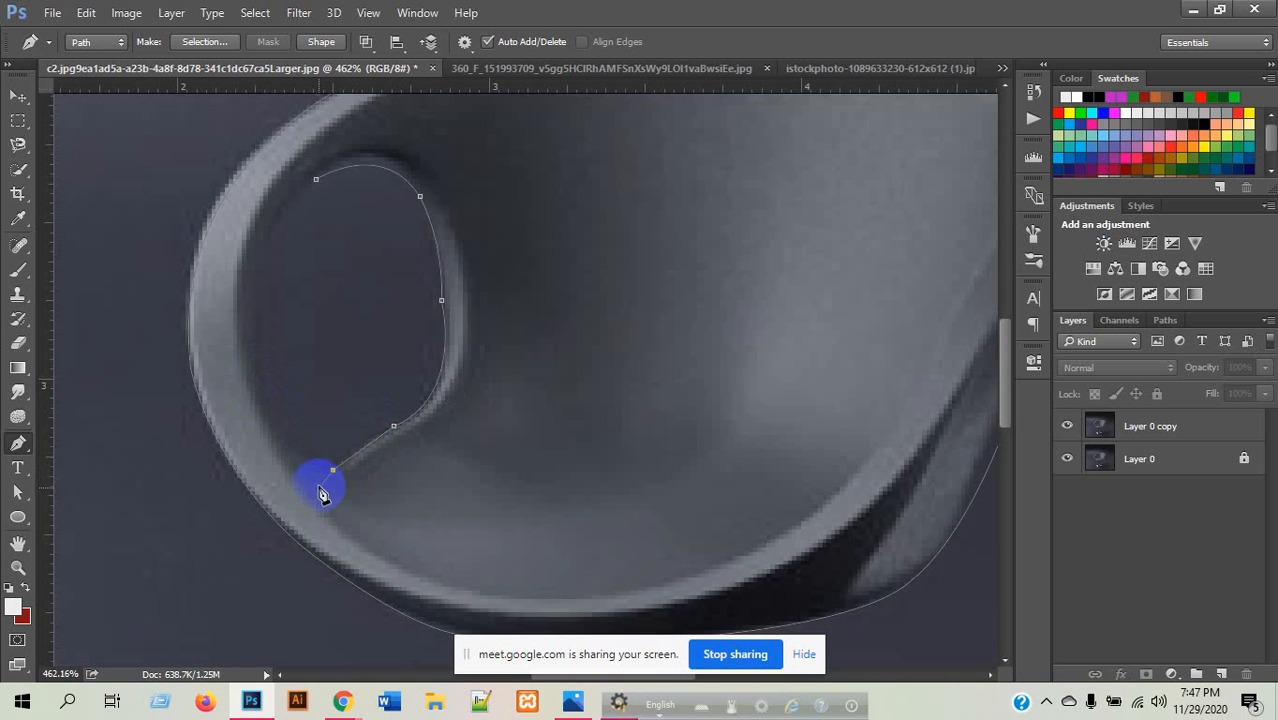
scroll(304, 466, "up", 3)
scroll(303, 446, "down", 3)
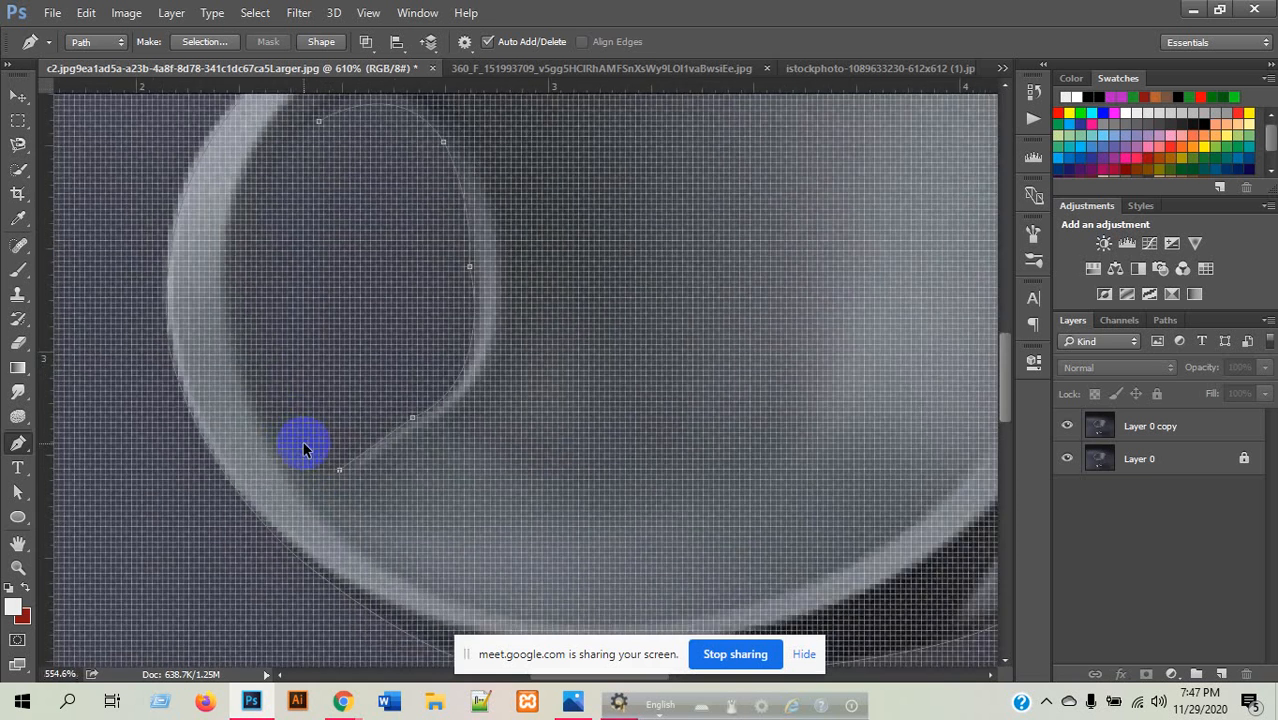
left_click_drag(278, 393, 253, 331)
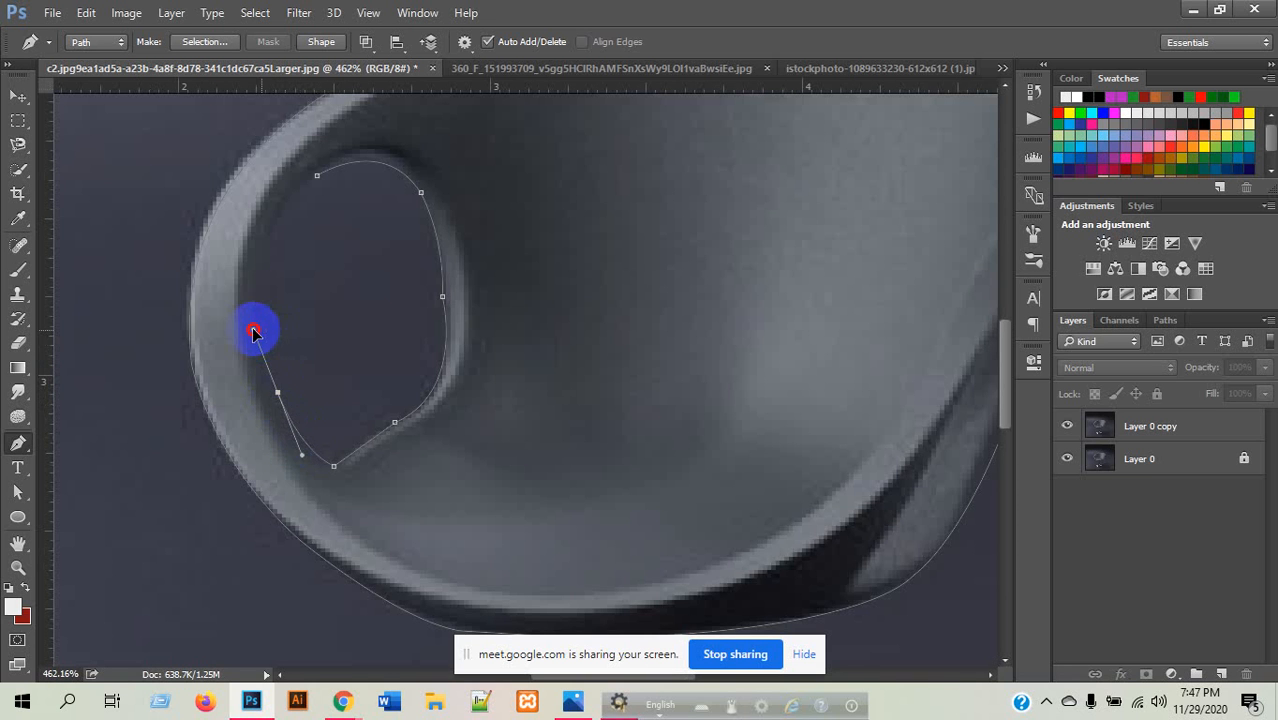
left_click(279, 394)
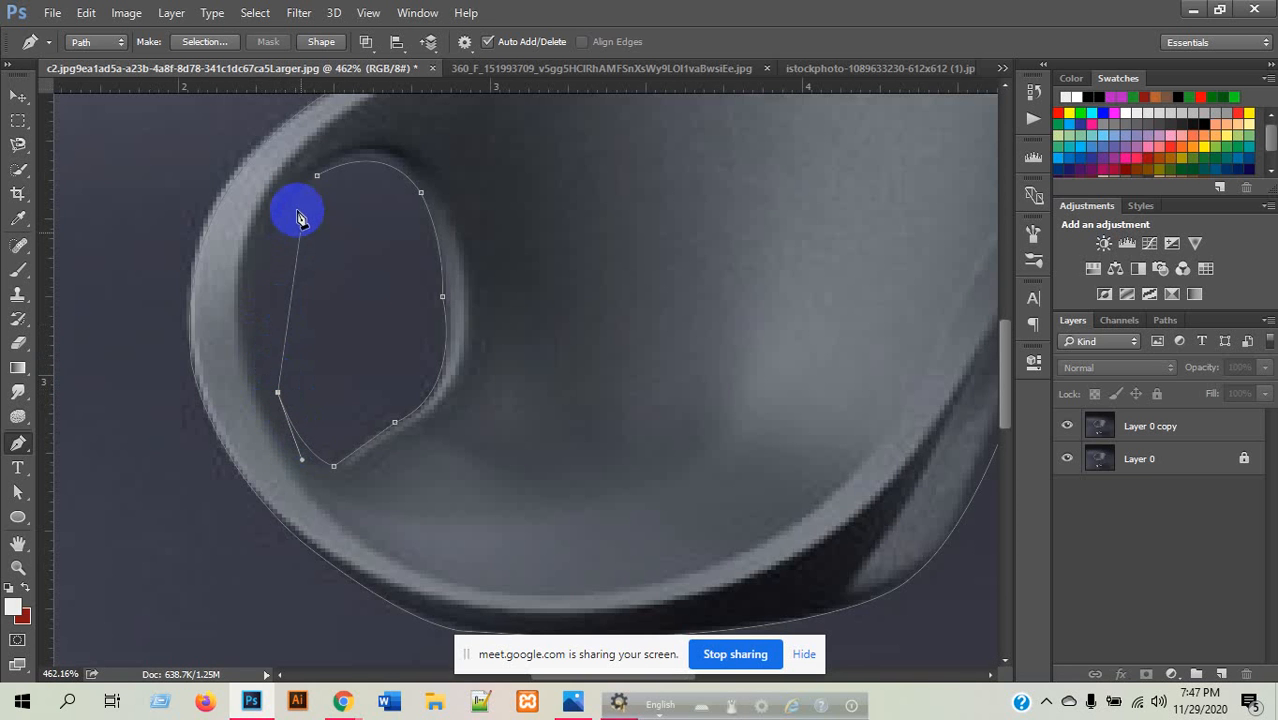
left_click_drag(282, 212, 331, 173)
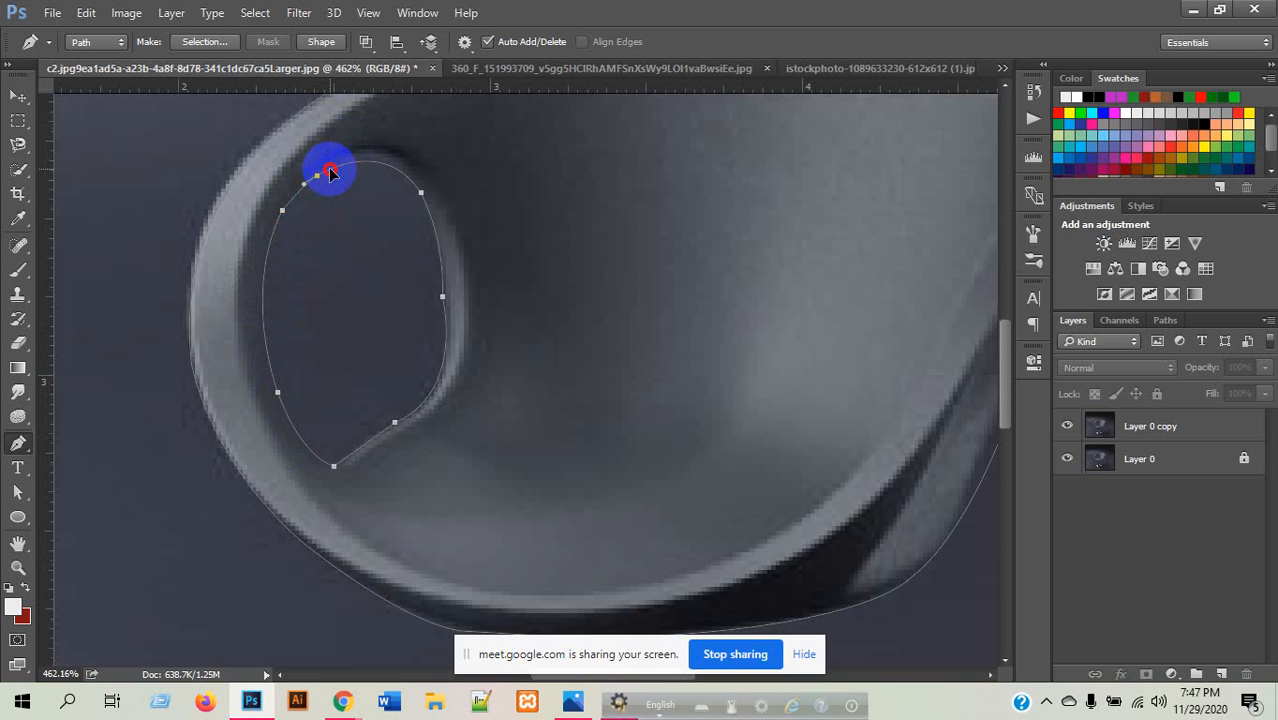
- Try converting the armrest opening path into a selection, and undo it
scroll(333, 177, "down", 5)
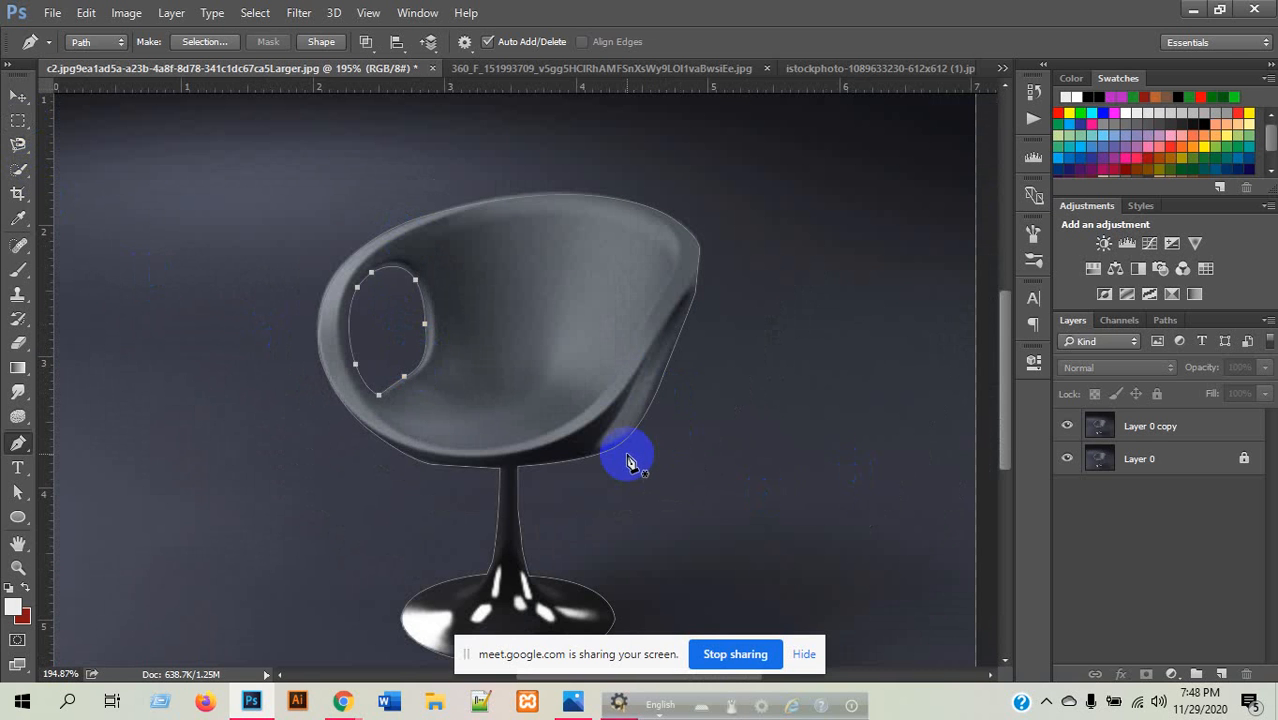
key("ctrl+Return")
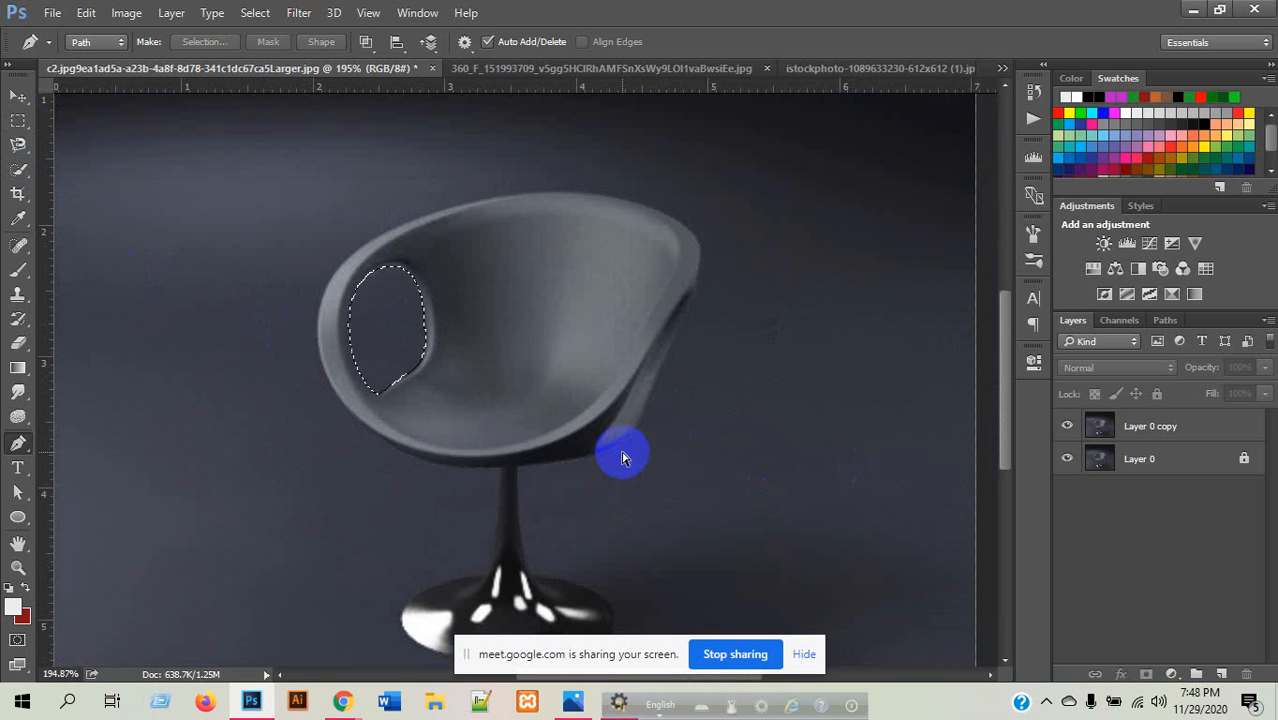
key("ctrl+z")
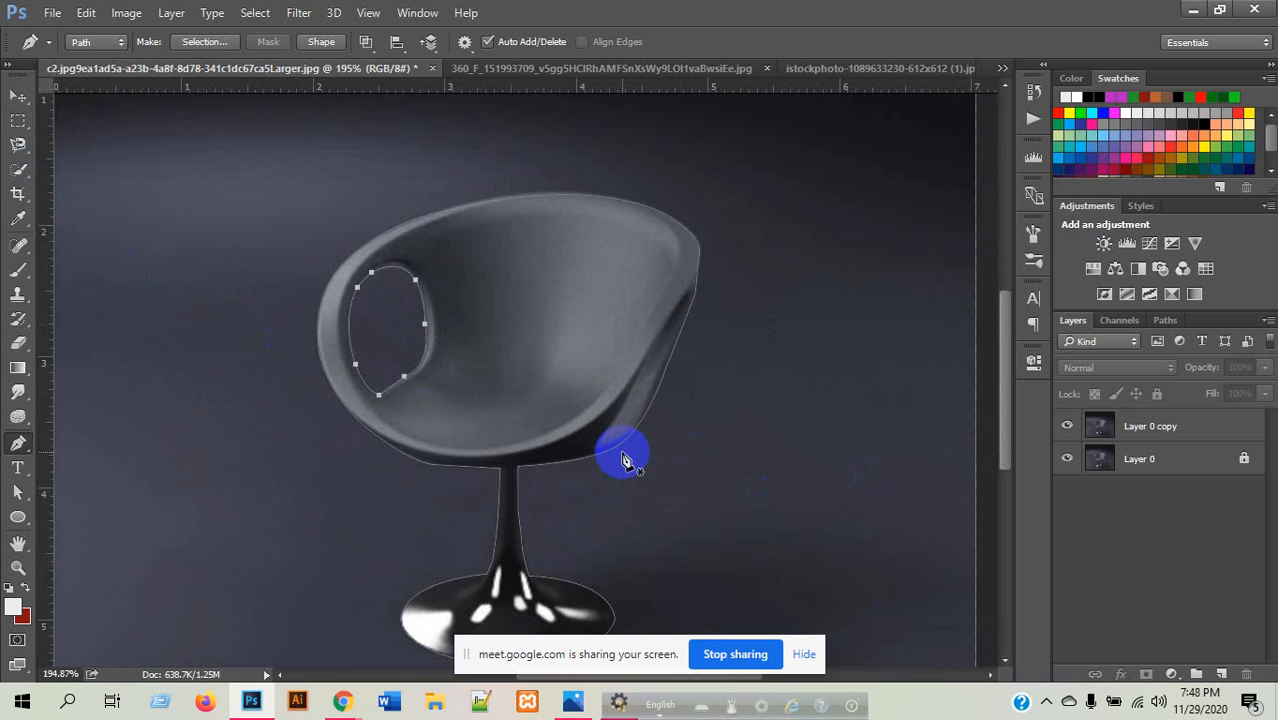
- Select Layer 0 copy and the chair outline path with the Move tool, and convert the outline into a selection
left_click(18, 95)
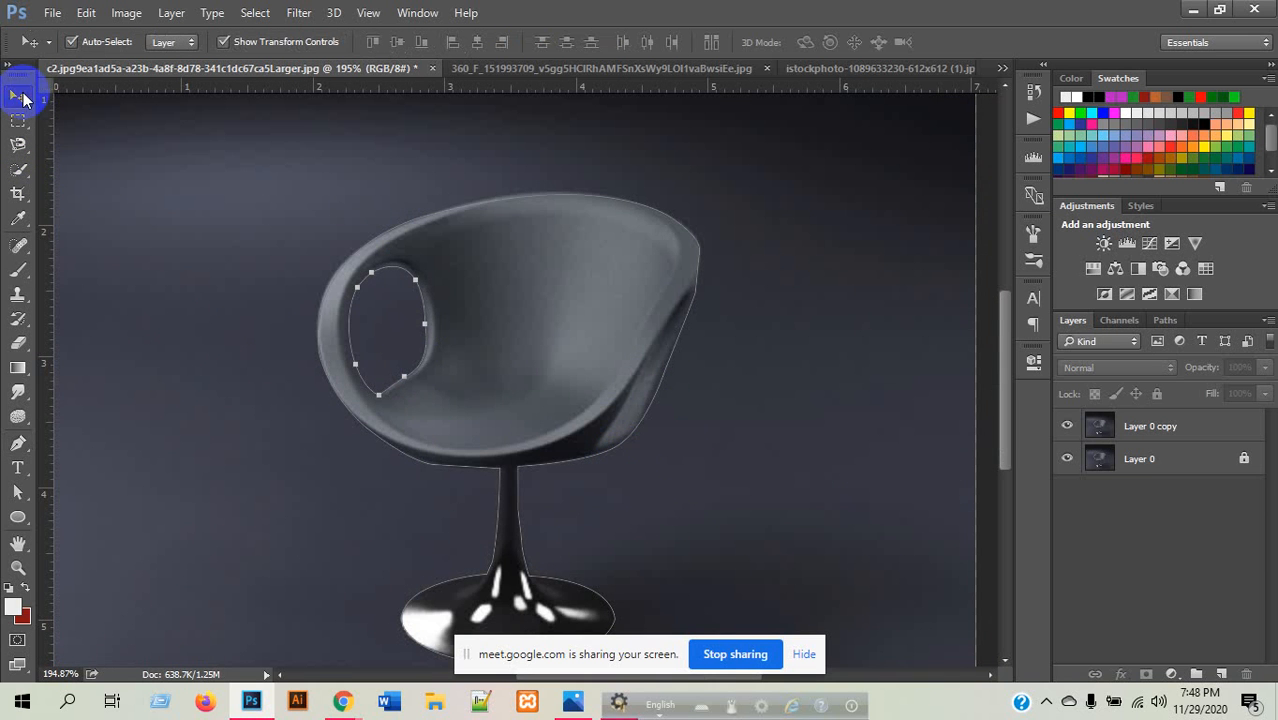
left_click(625, 449)
right_click(625, 446)
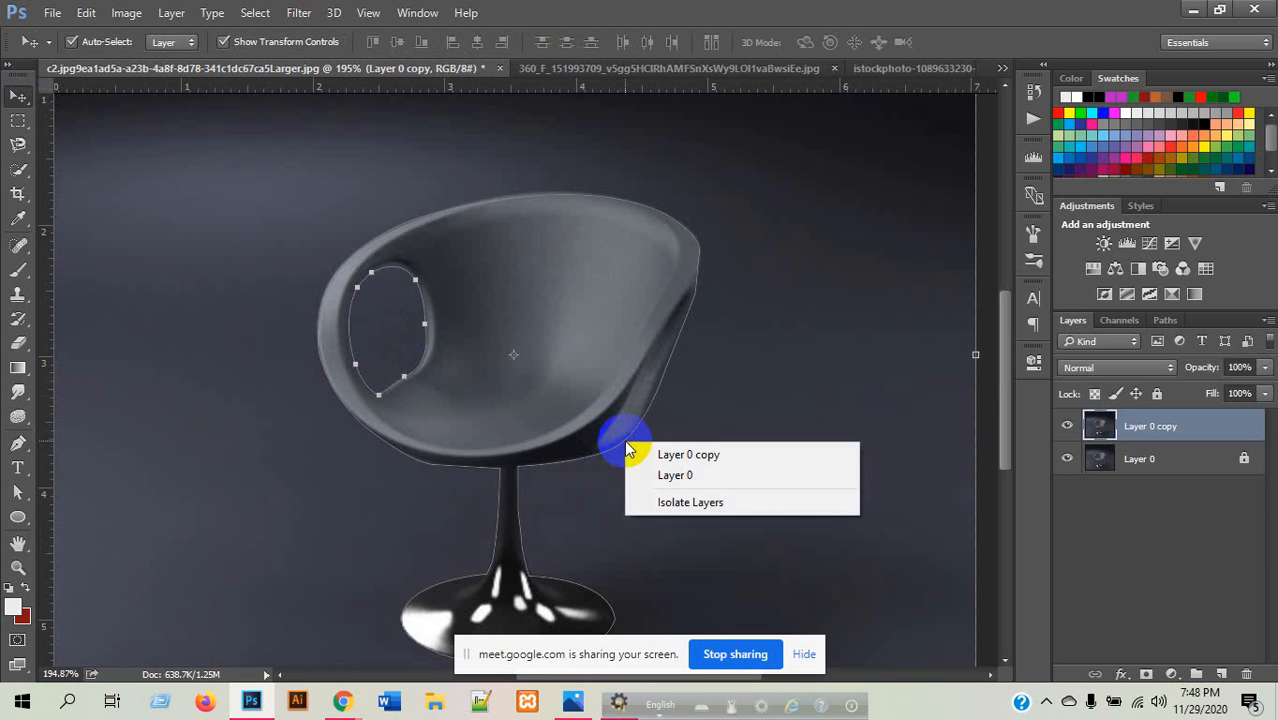
left_click(617, 441)
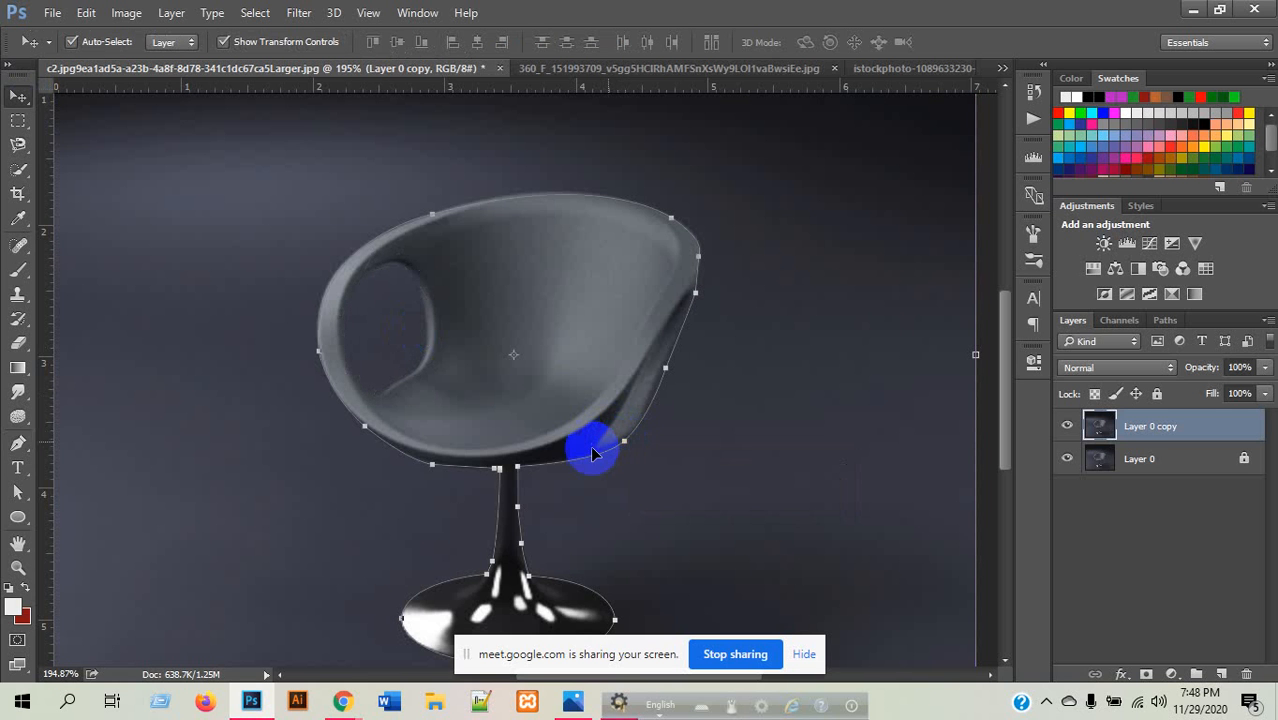
scroll(500, 488, "up", 3)
scroll(432, 482, "up", 2)
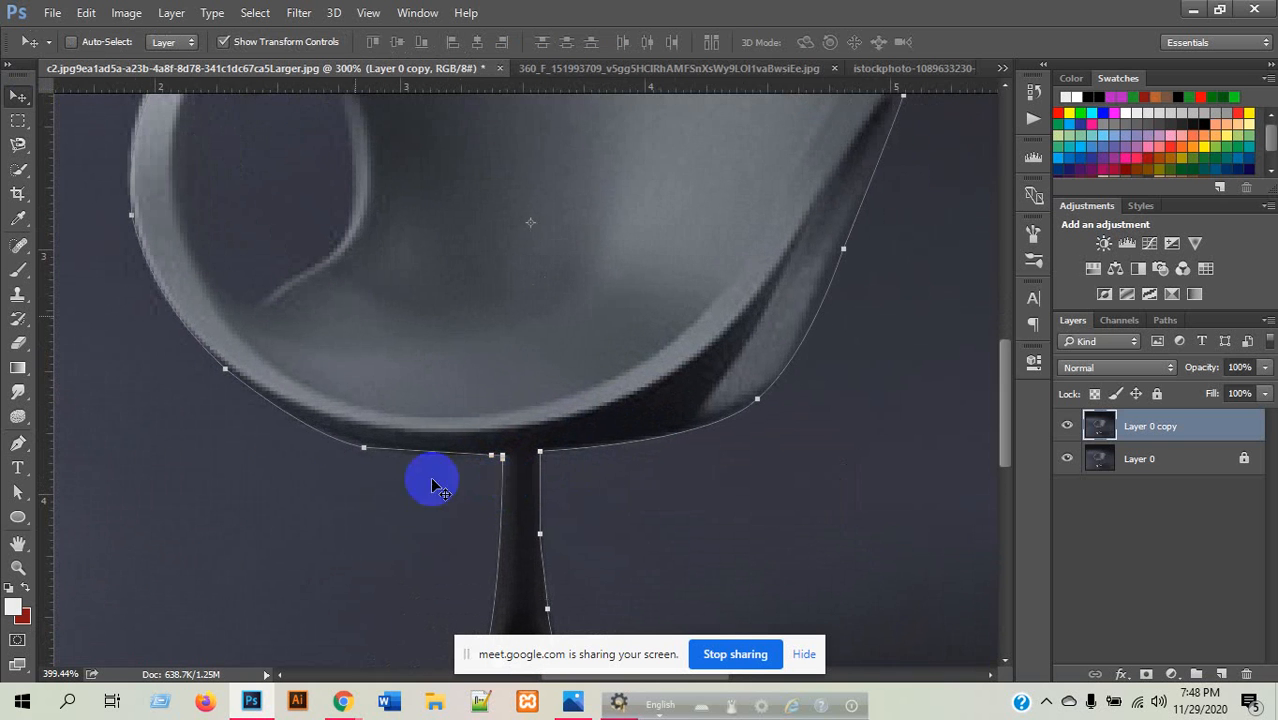
key("ctrl+Return")
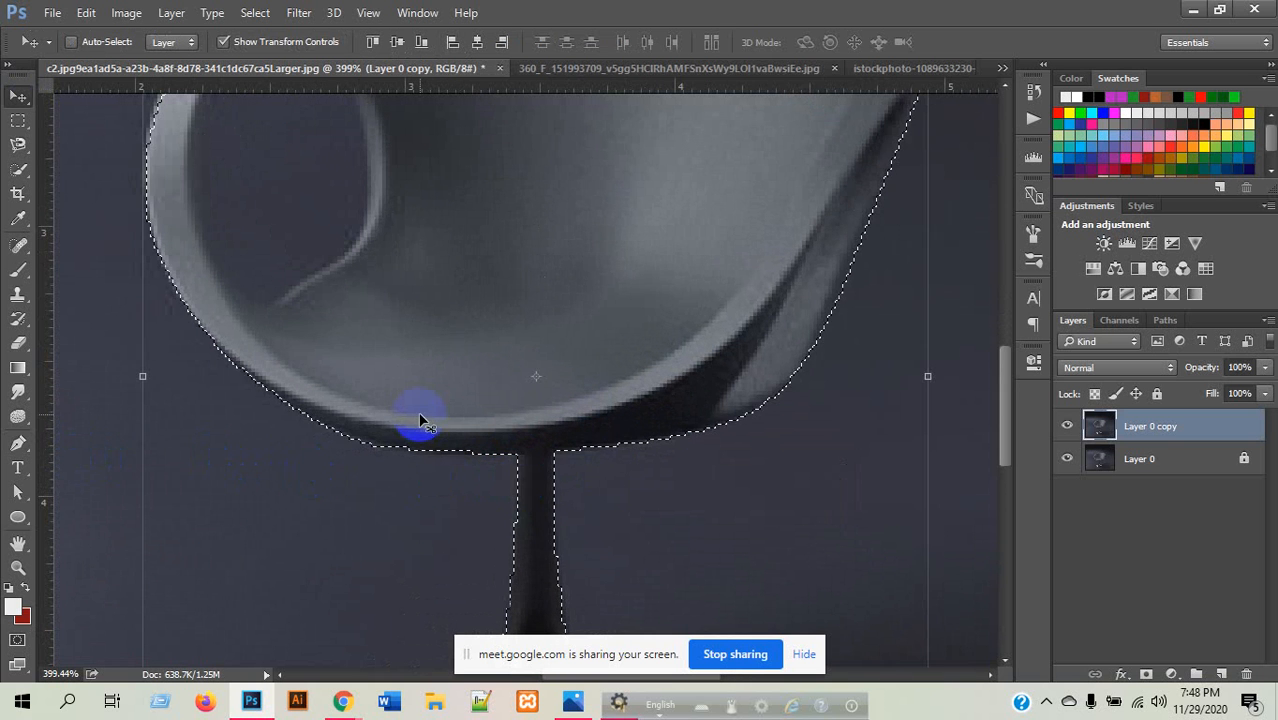
- Add a layer mask to Layer 0 copy from the chair selection and hide Layer 0
scroll(420, 457, "down", 3)
scroll(420, 457, "down", 3)
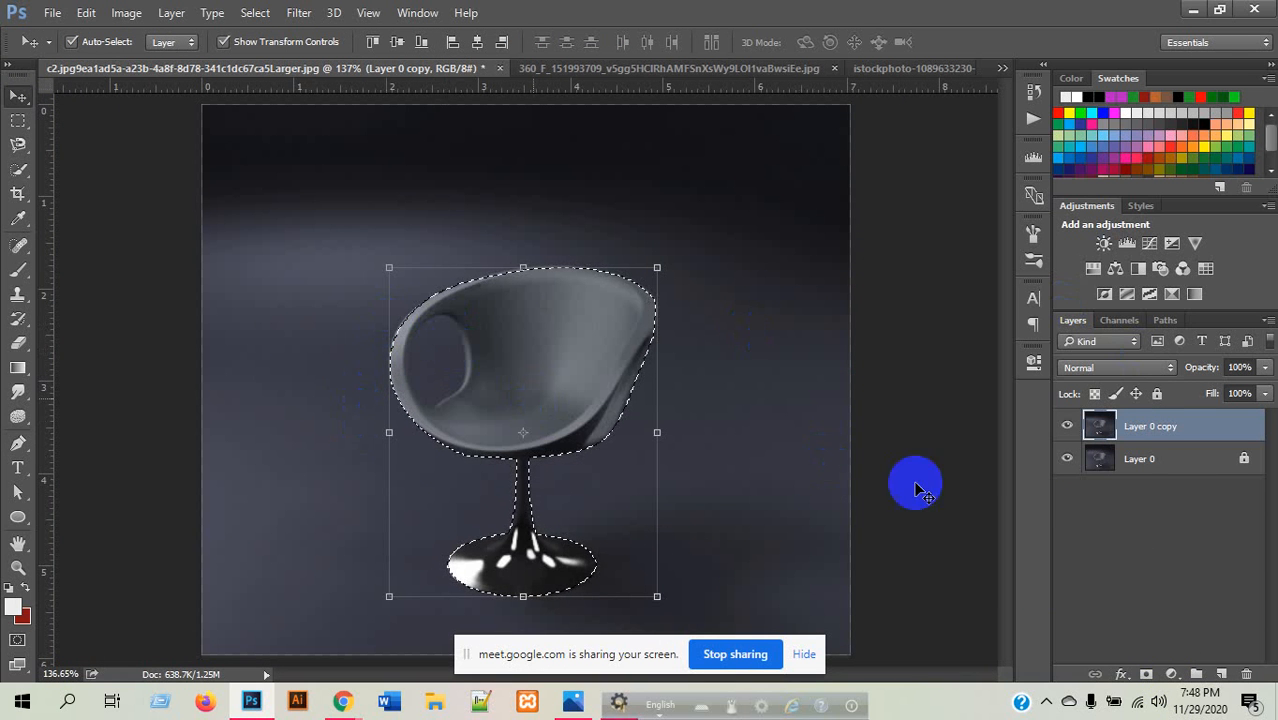
left_click(1146, 674)
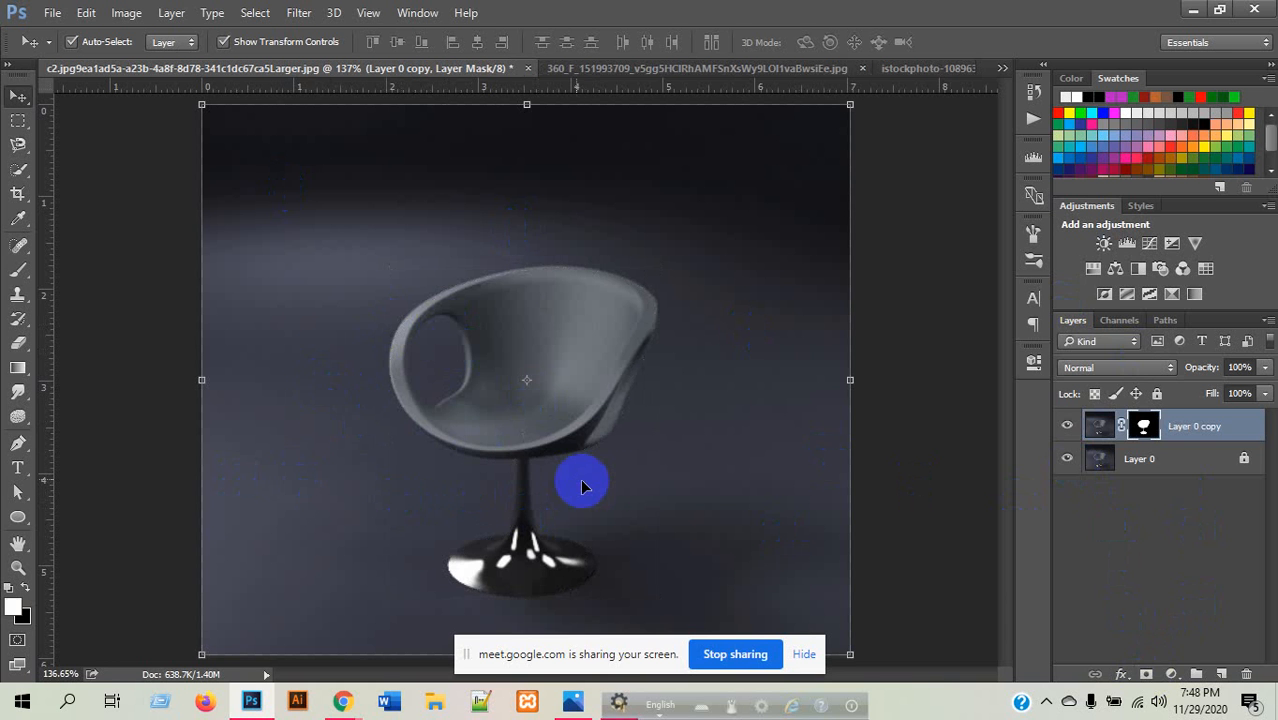
left_click(1066, 459)
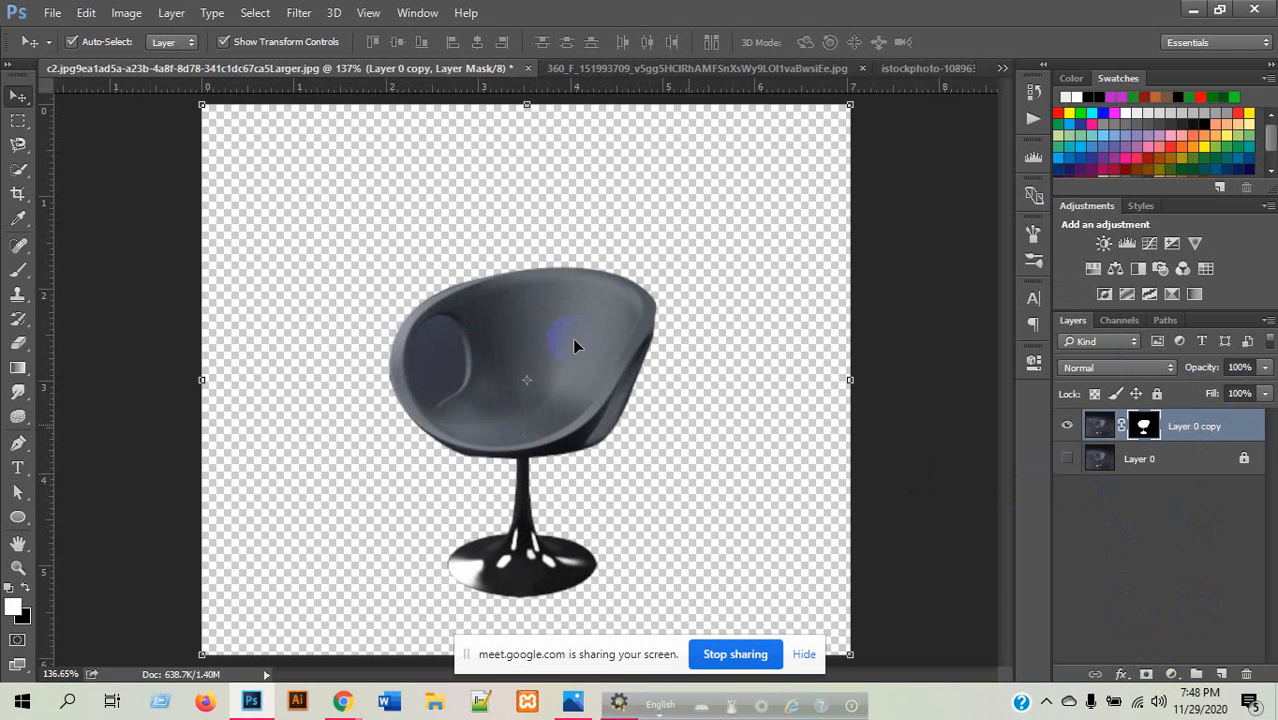
- Start a new Pen tool path at the armrest opening's upper-left edge and curve it down the left side to the opening's bottom tip
scroll(655, 545, "down", 3)
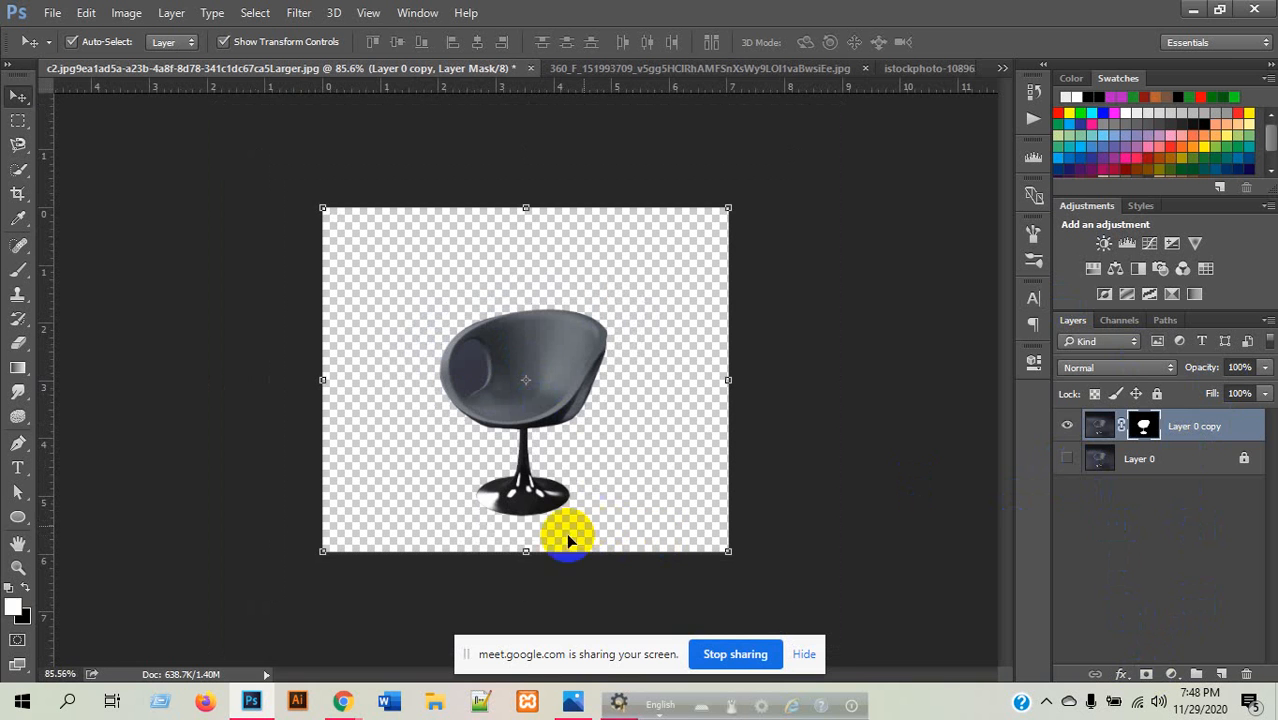
scroll(555, 512, "up", 3)
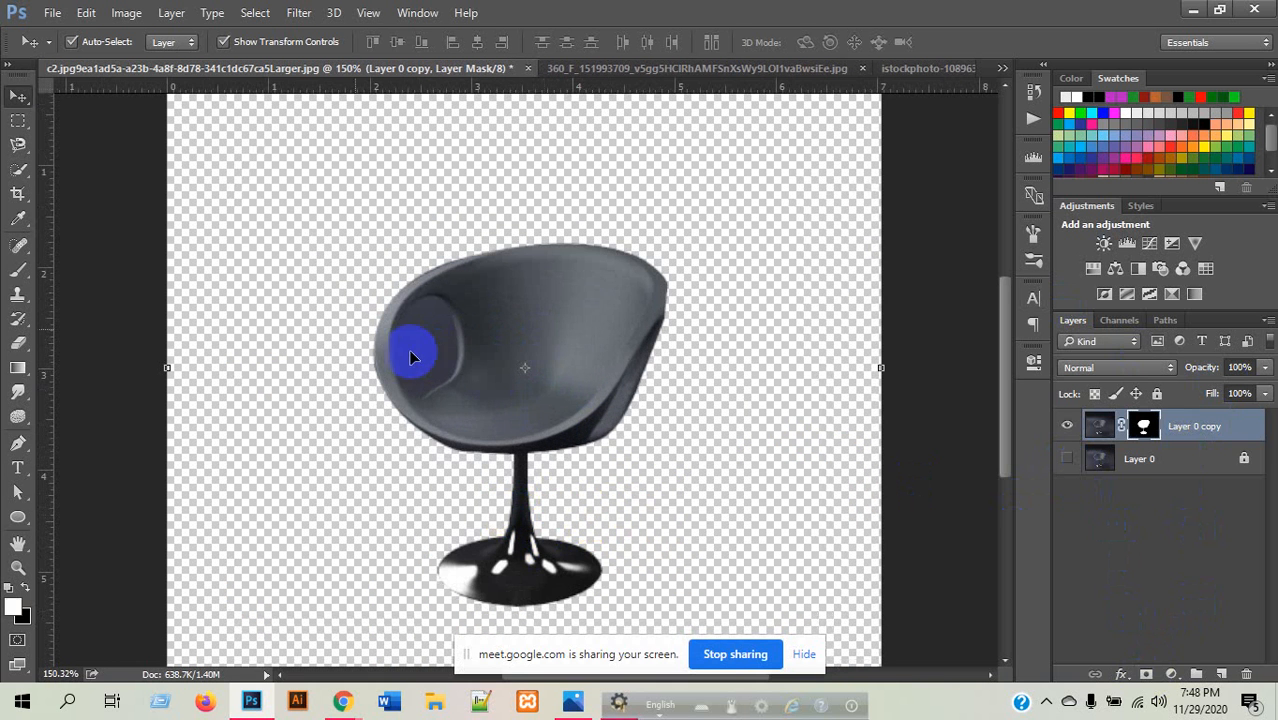
scroll(448, 349, "up", 2)
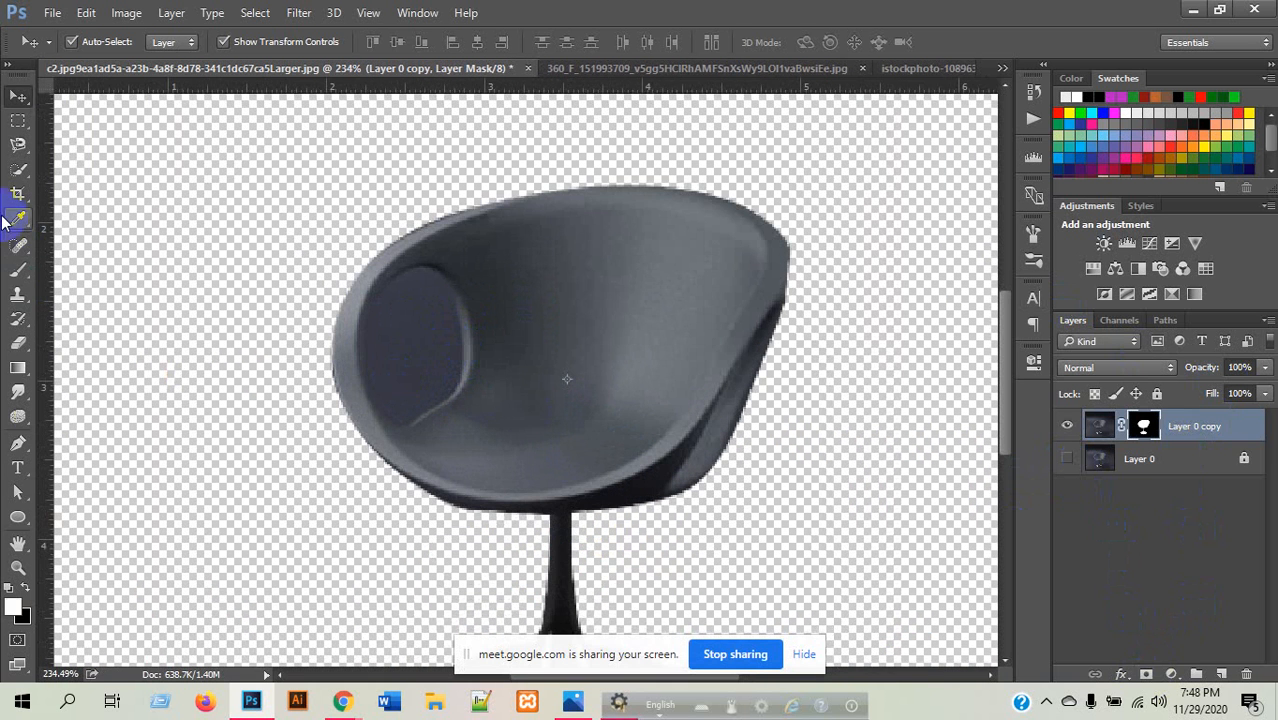
left_click(18, 443)
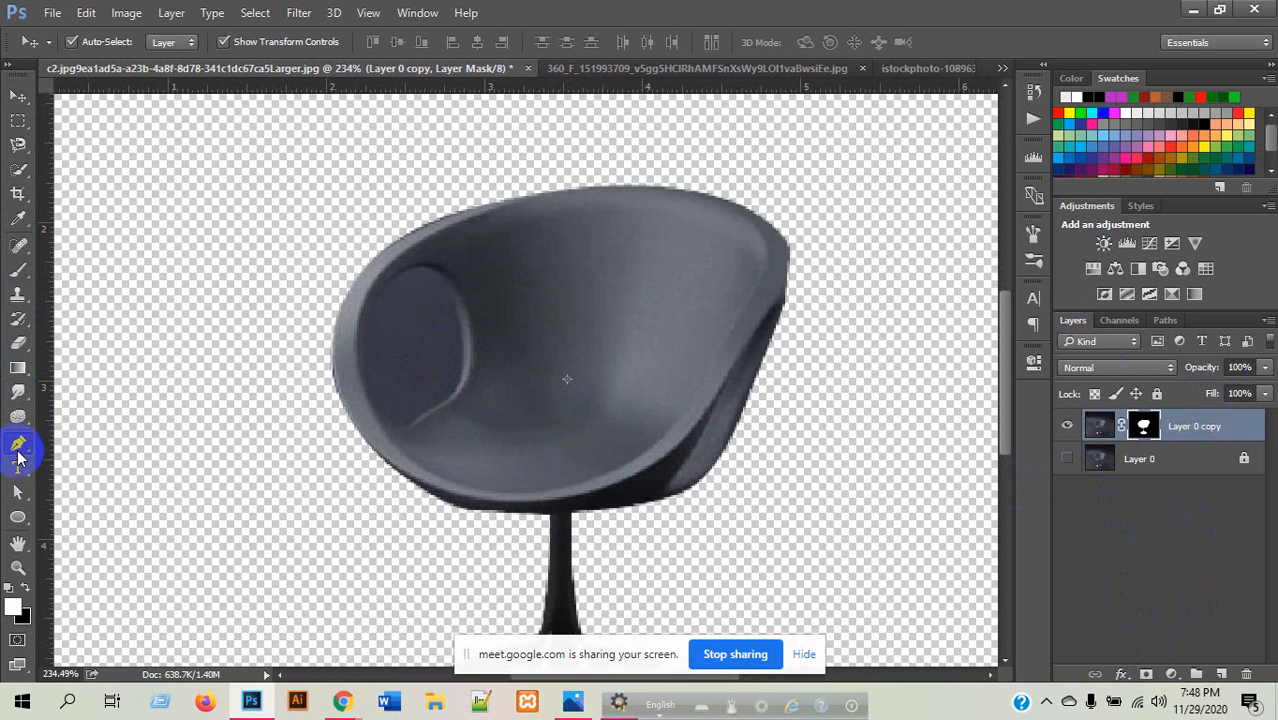
scroll(420, 370, "up", 1)
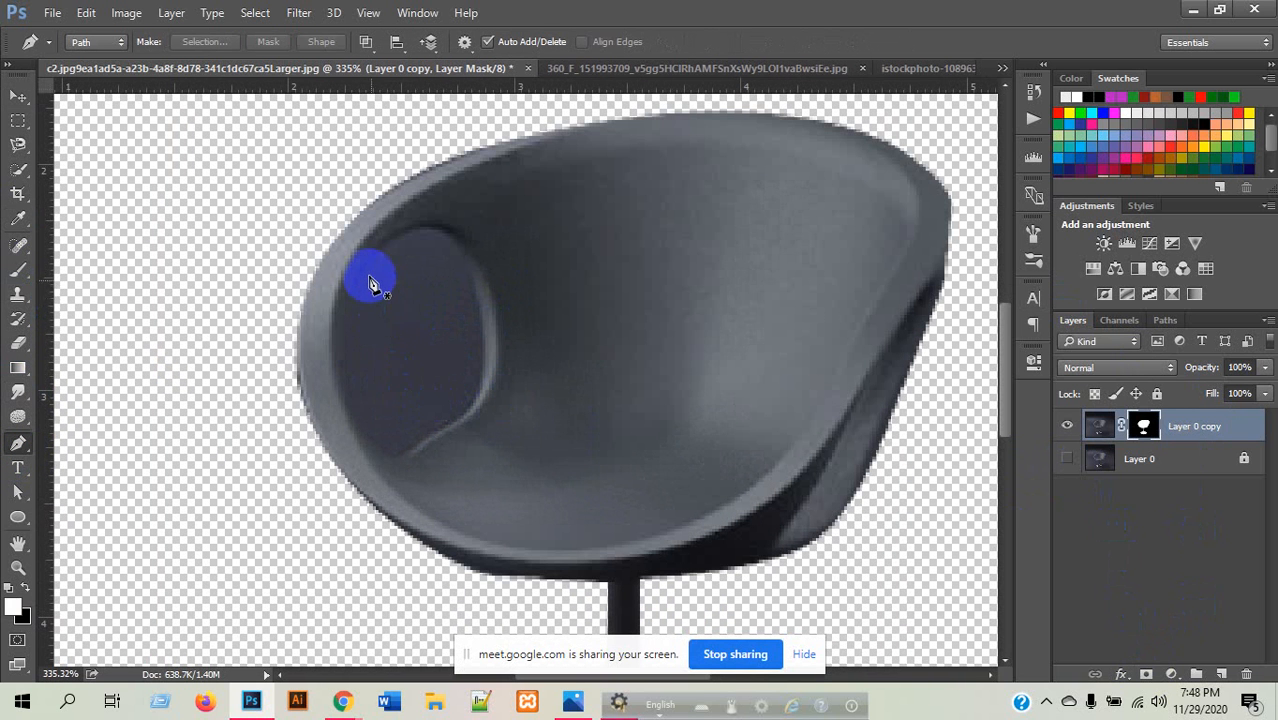
left_click(363, 278)
left_click(363, 408)
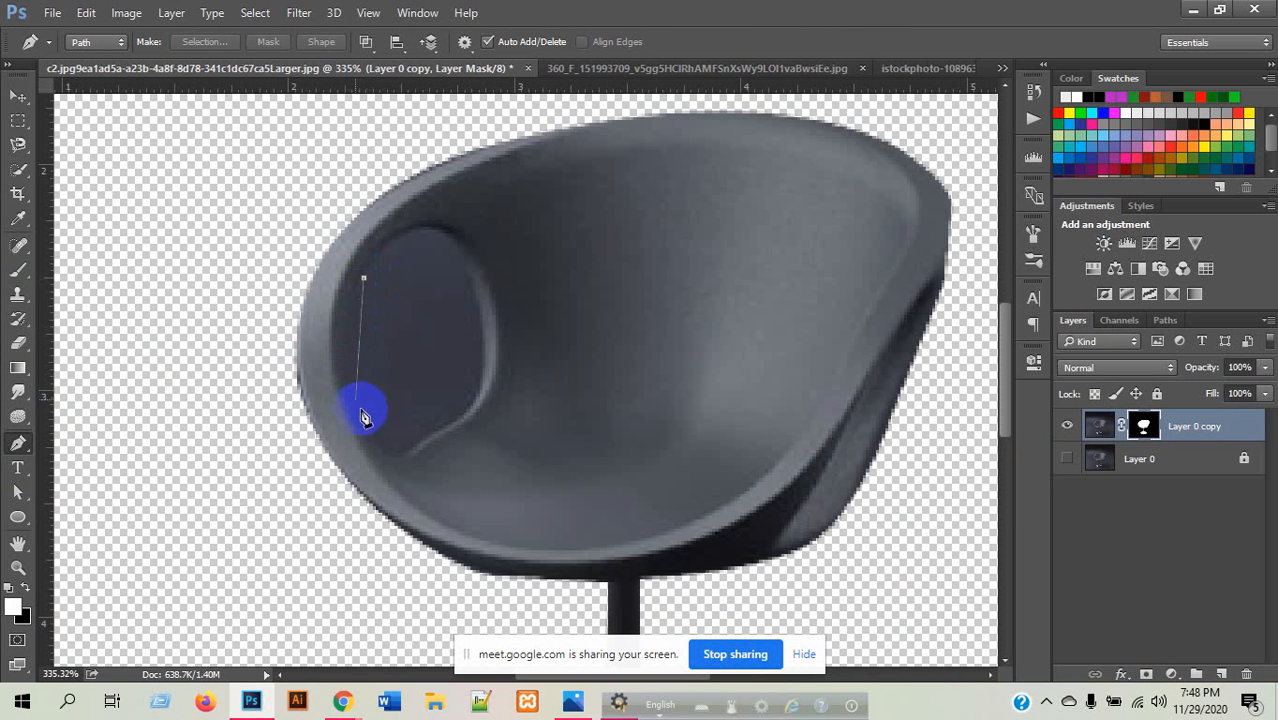
left_click_drag(398, 483, 395, 490)
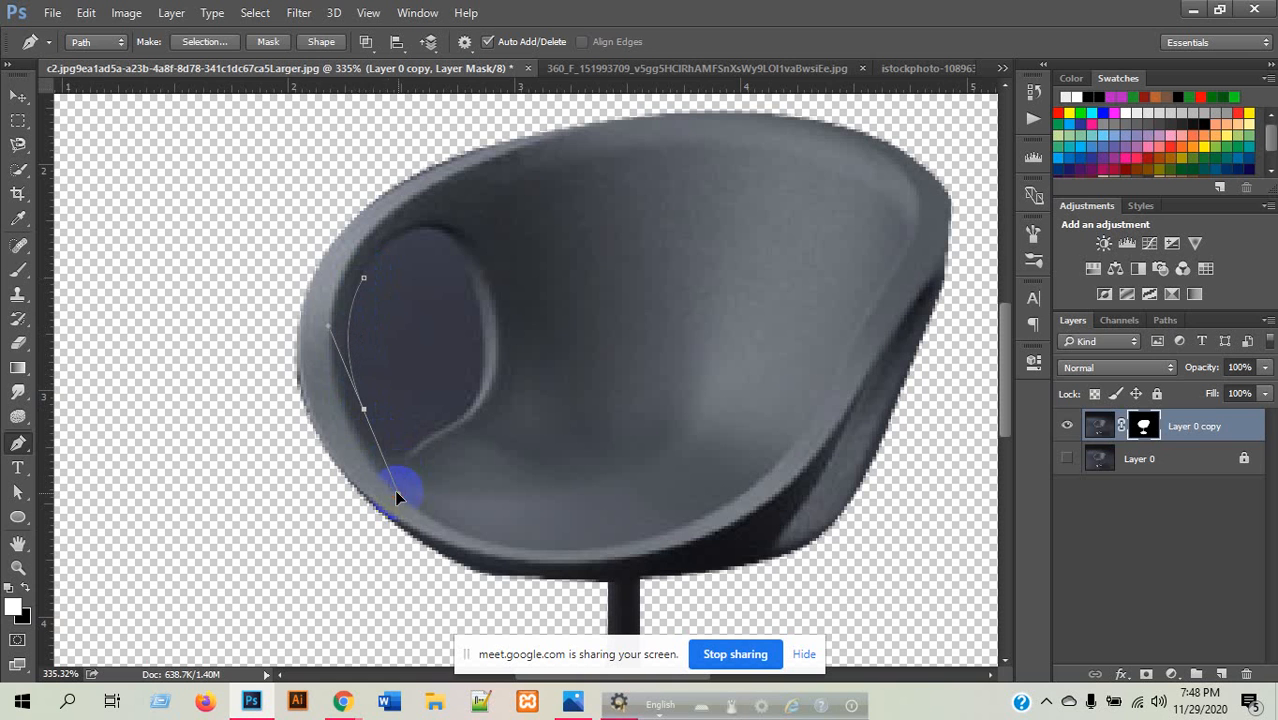
left_click_drag(368, 418, 402, 454)
left_click_drag(402, 454, 415, 450)
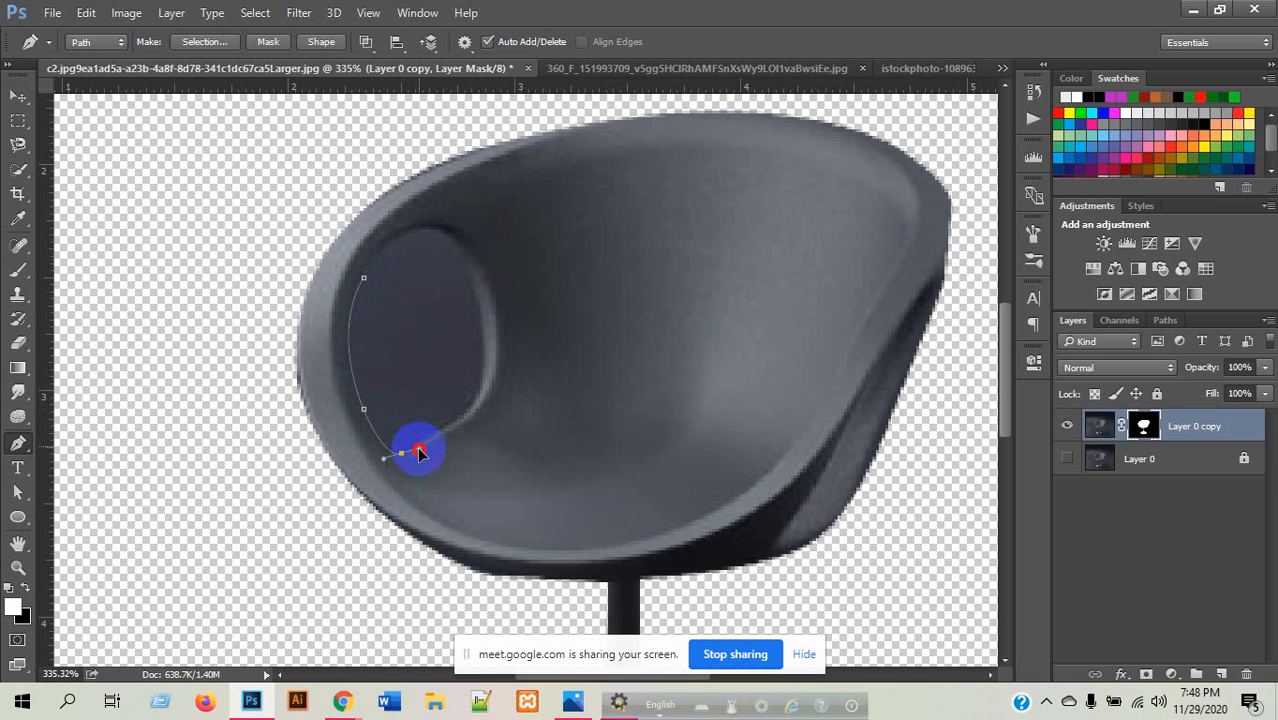
- Continue the Pen tool path from the armrest opening's bottom tip along its lower-right edge and up its right side
left_click_drag(403, 461, 455, 418)
scroll(438, 445, "up", 2)
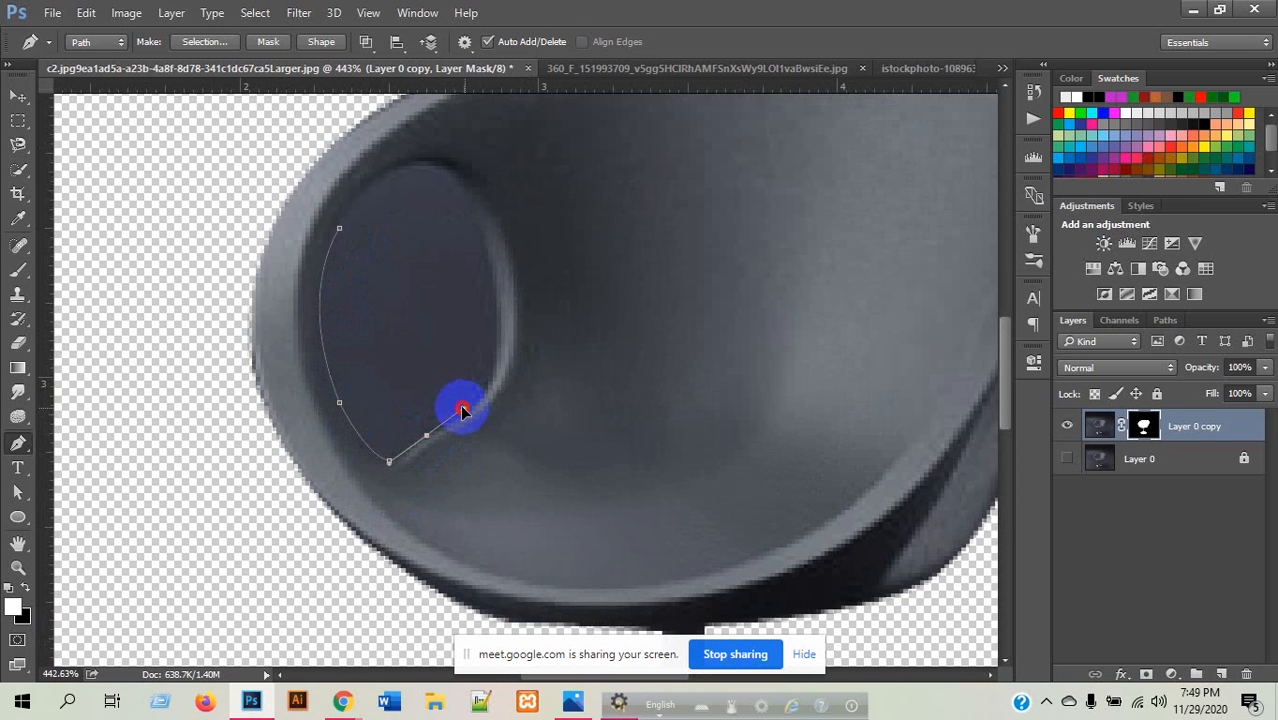
left_click(426, 438)
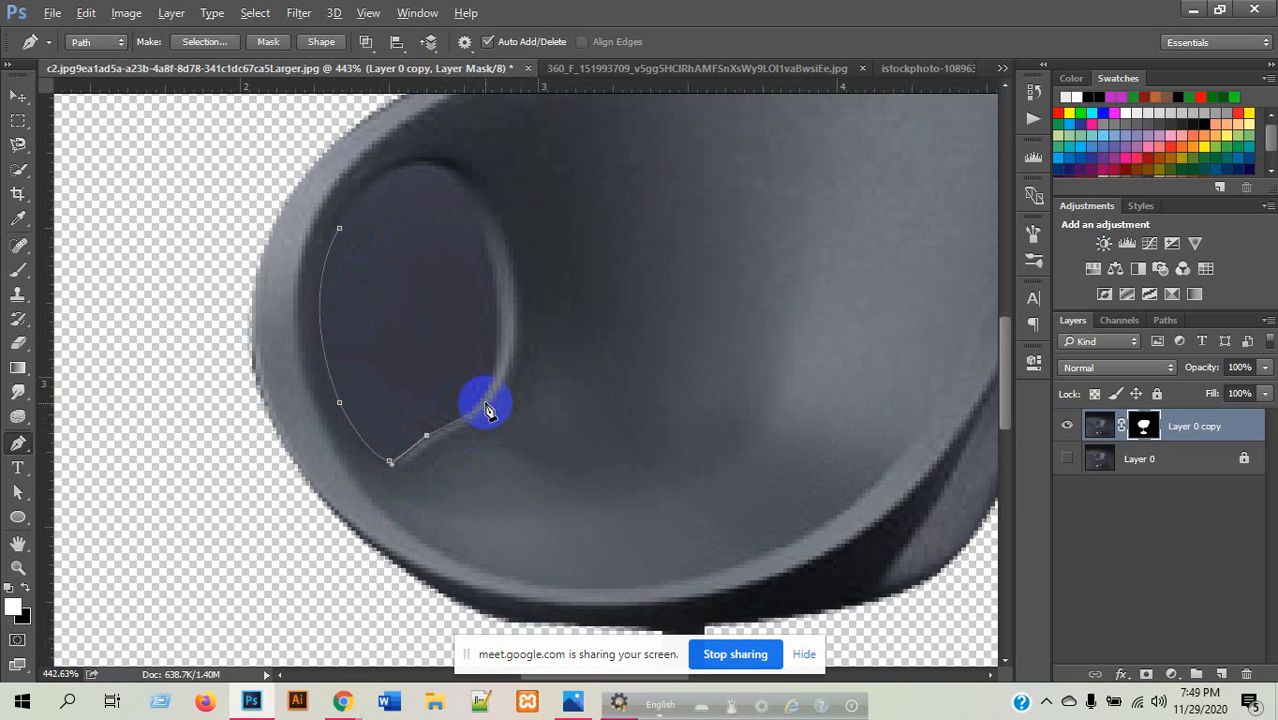
left_click(484, 391)
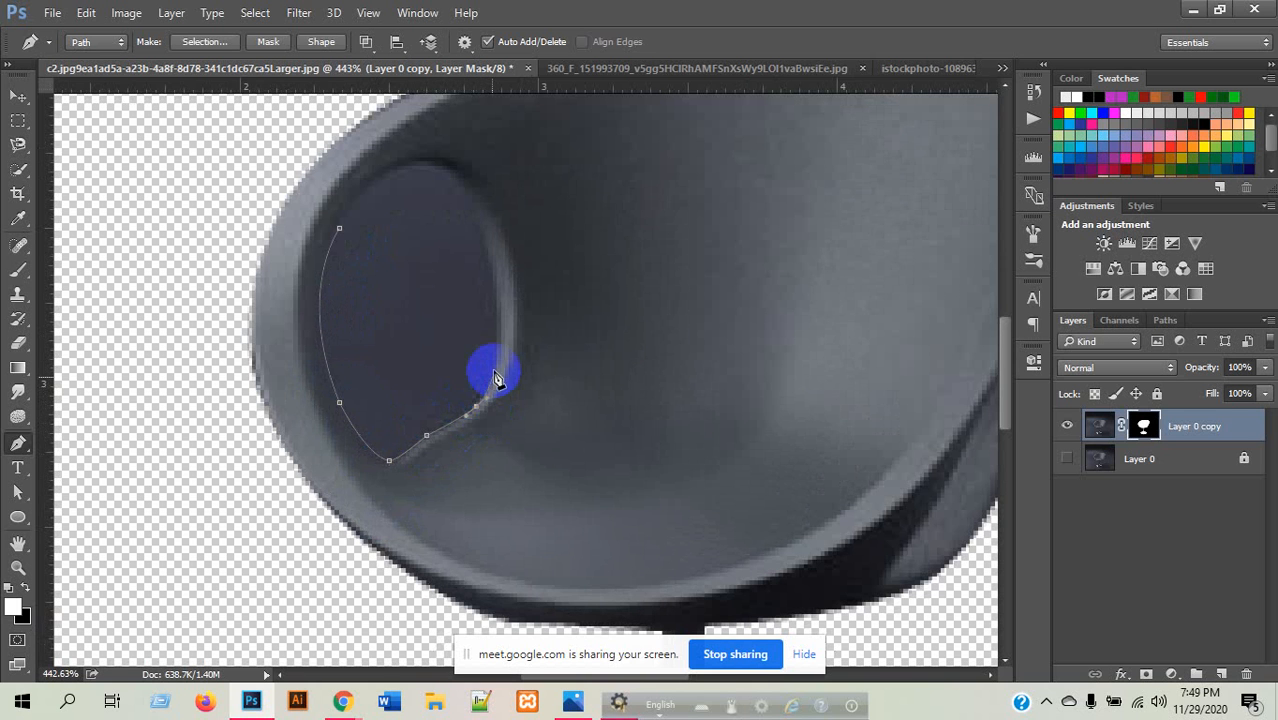
left_click_drag(497, 268, 489, 255)
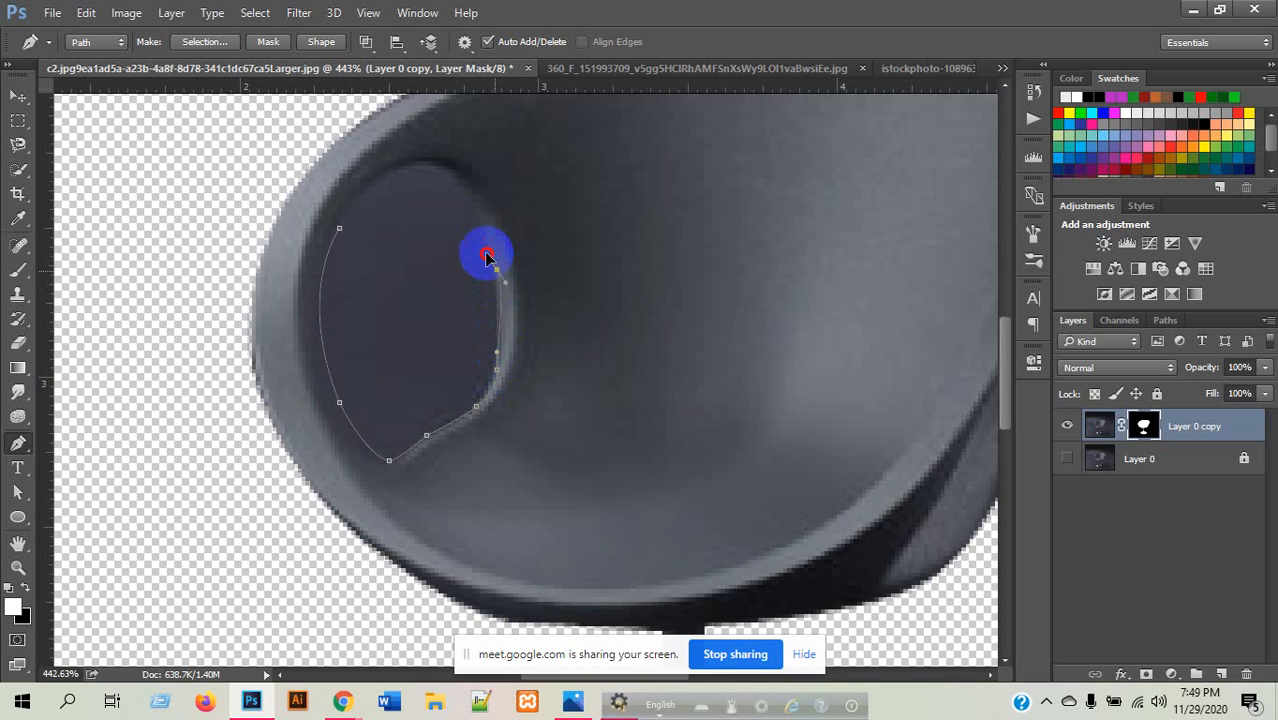
- Curve the path over the armrest opening's top edge, redoing the misplaced top points, and close it at the starting anchor
left_click_drag(472, 199, 411, 176)
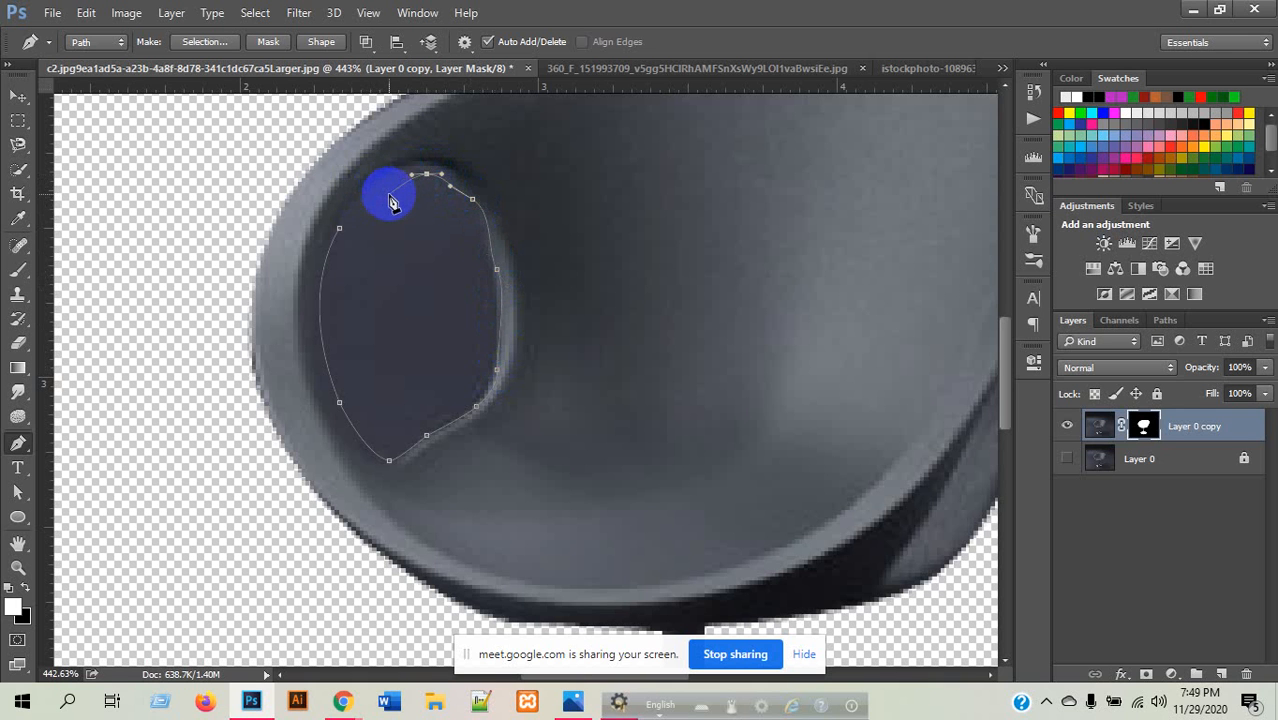
key("ctrl+z")
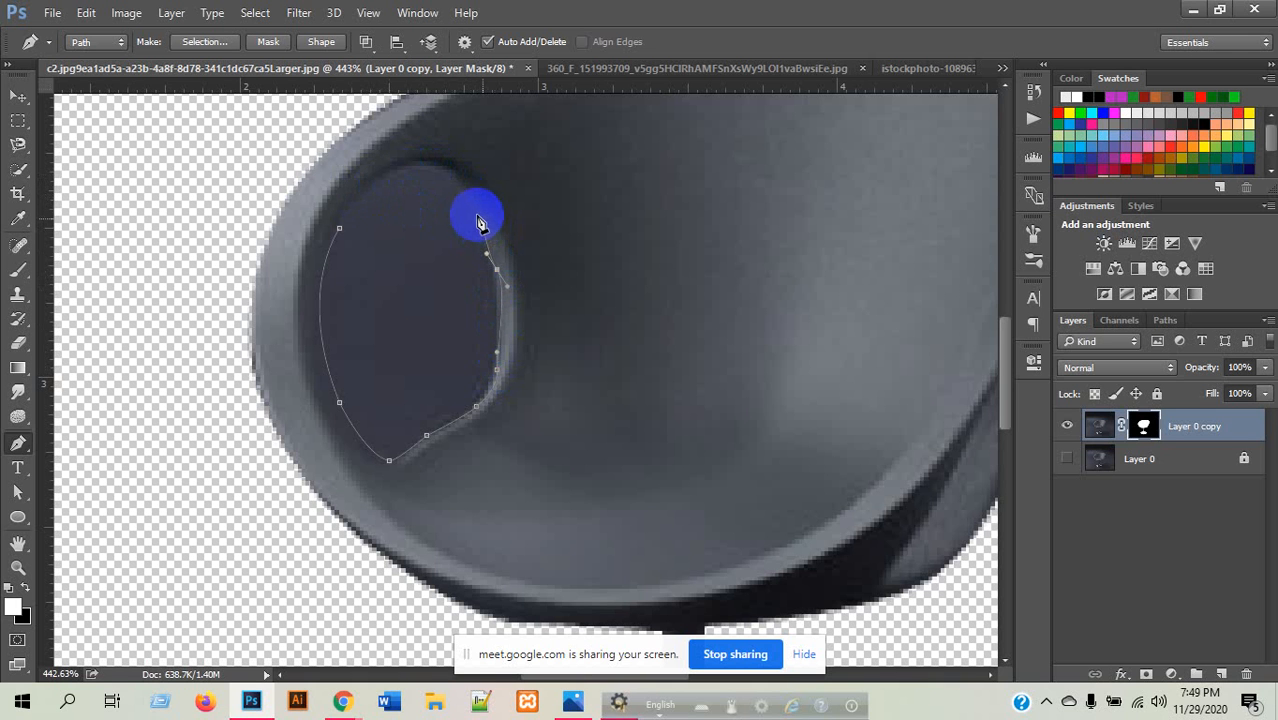
left_click(496, 268)
left_click_drag(476, 207, 378, 187)
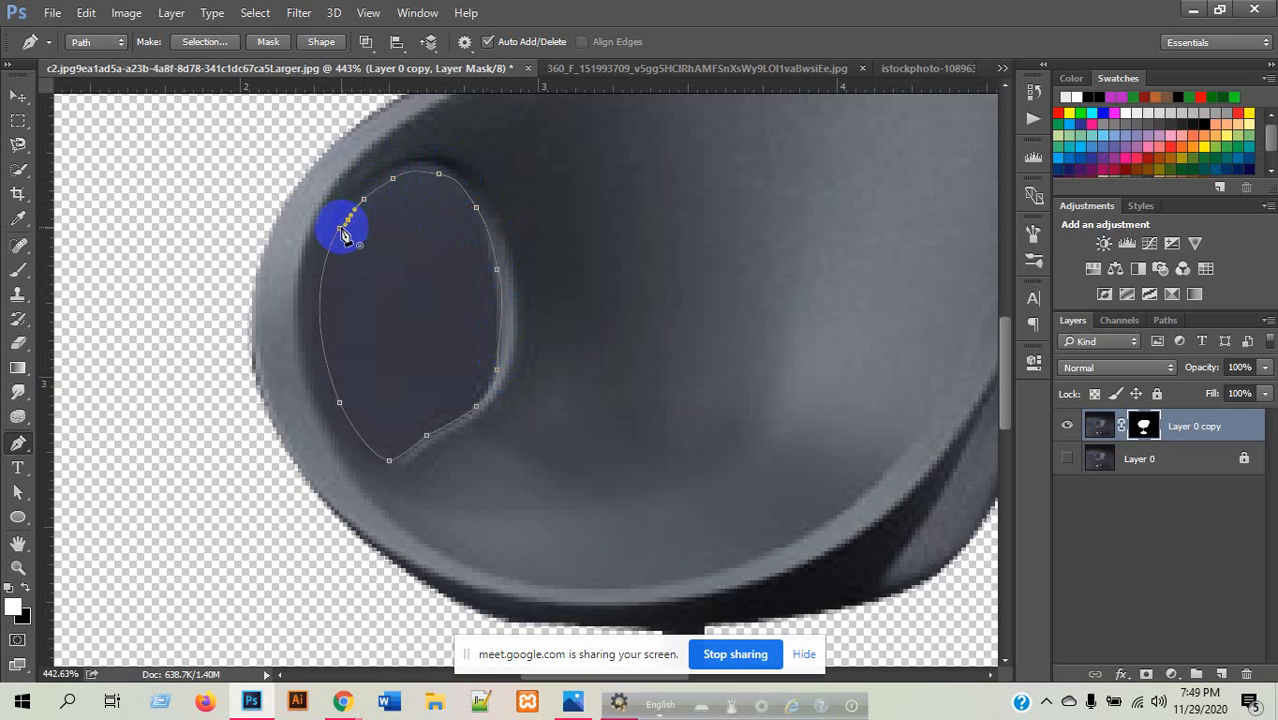
scroll(341, 225, "up", 2, "alt")
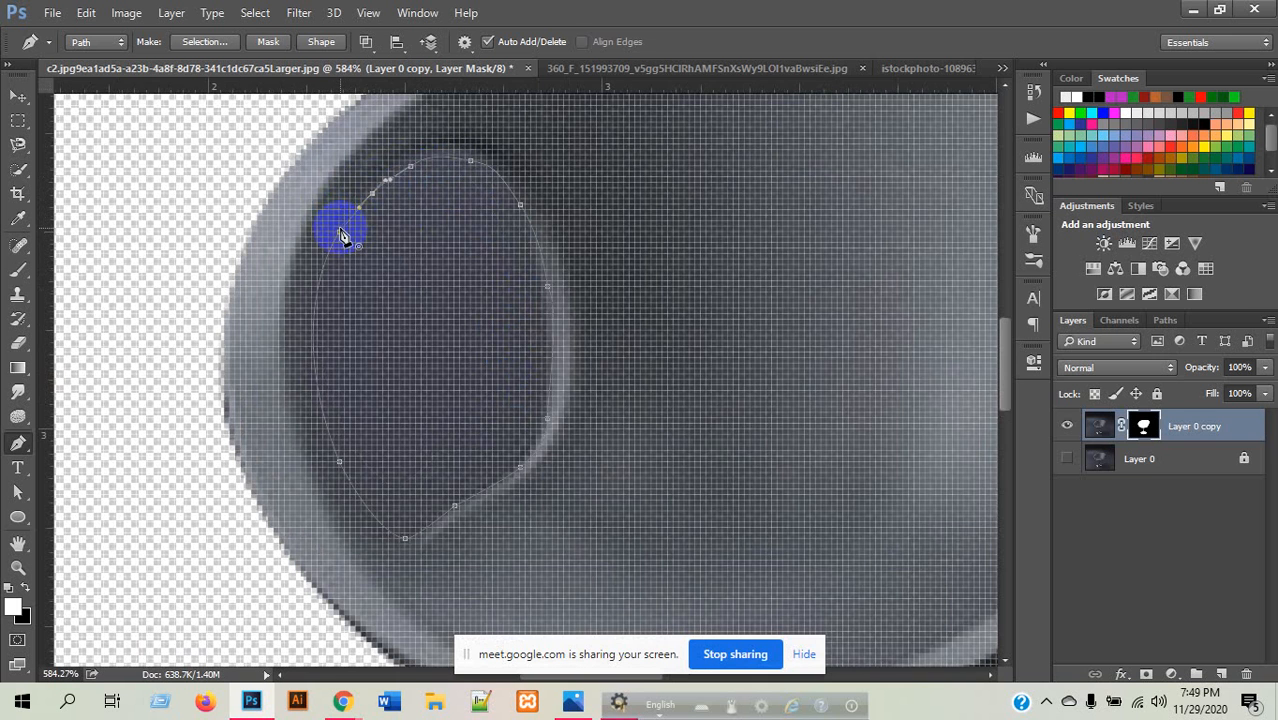
scroll(420, 316, "down", 3, "alt")
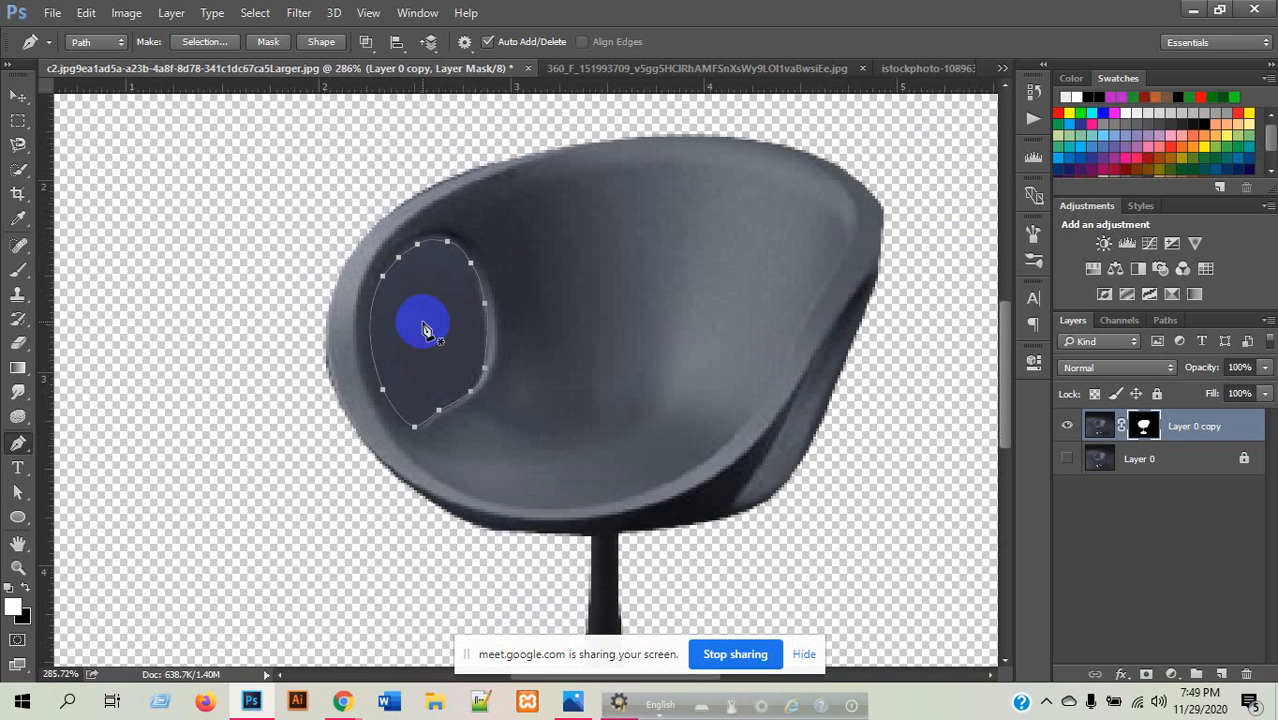
- Clear the armrest opening path's area from Layer 0 copy's mask as a selection, and move the chair slightly upward
key("ctrl+Return")
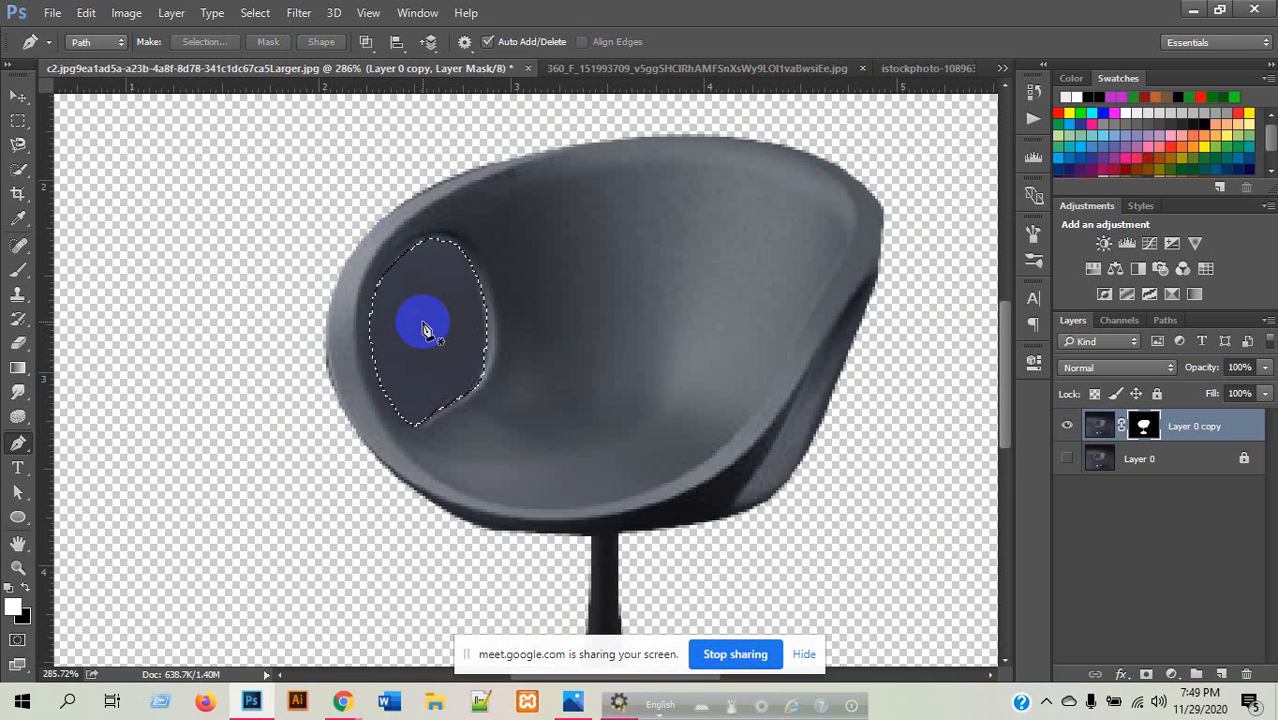
key("Delete")
scroll(424, 322, "down", 2, "alt")
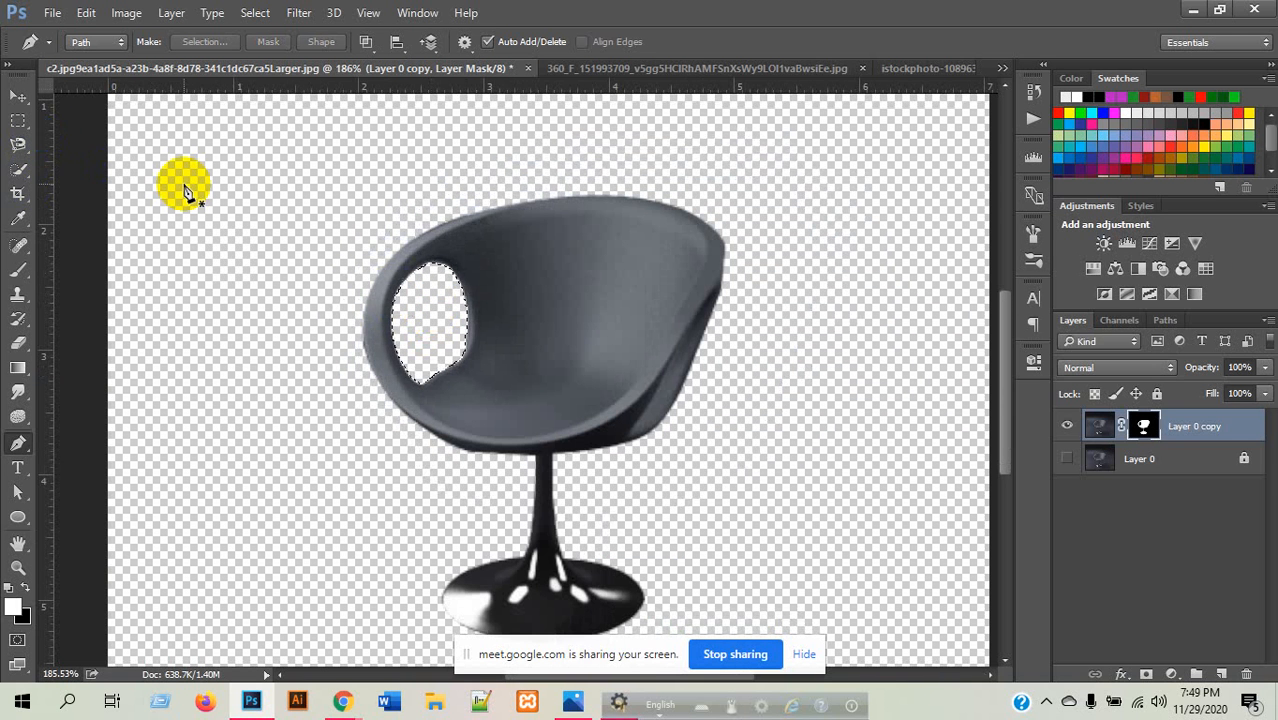
scroll(513, 333, "down", 2, "alt")
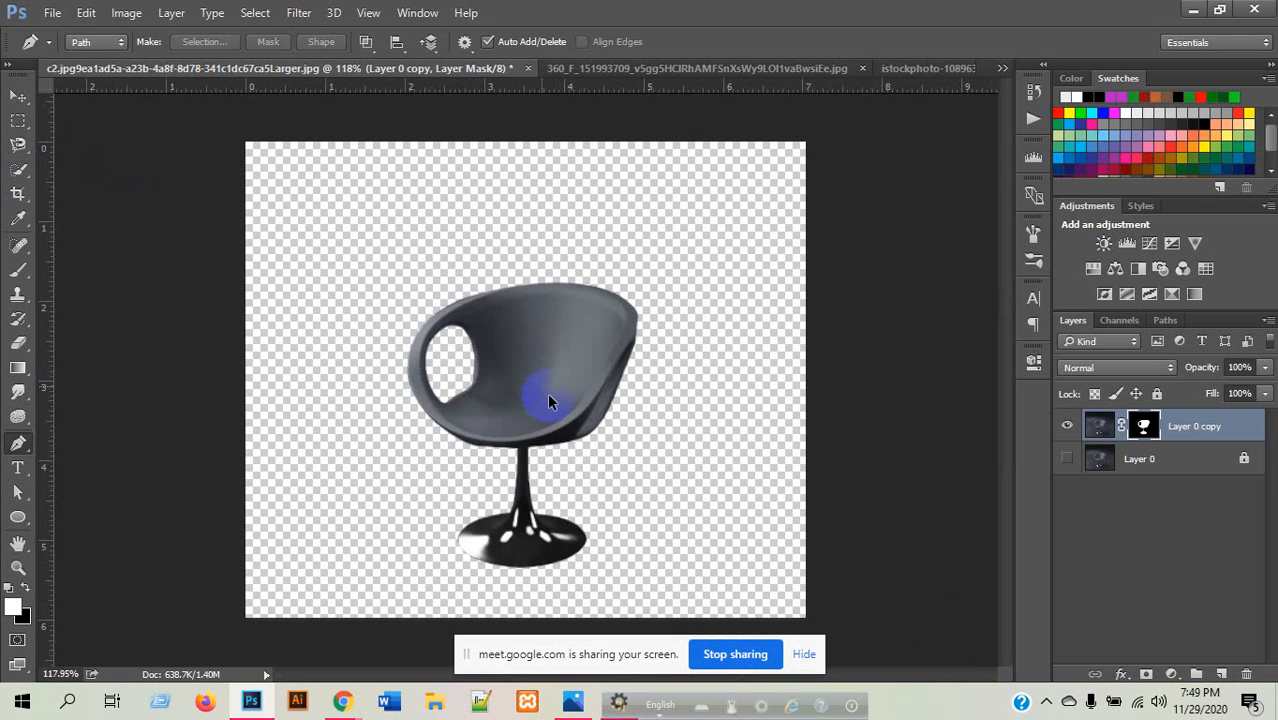
left_click(20, 98)
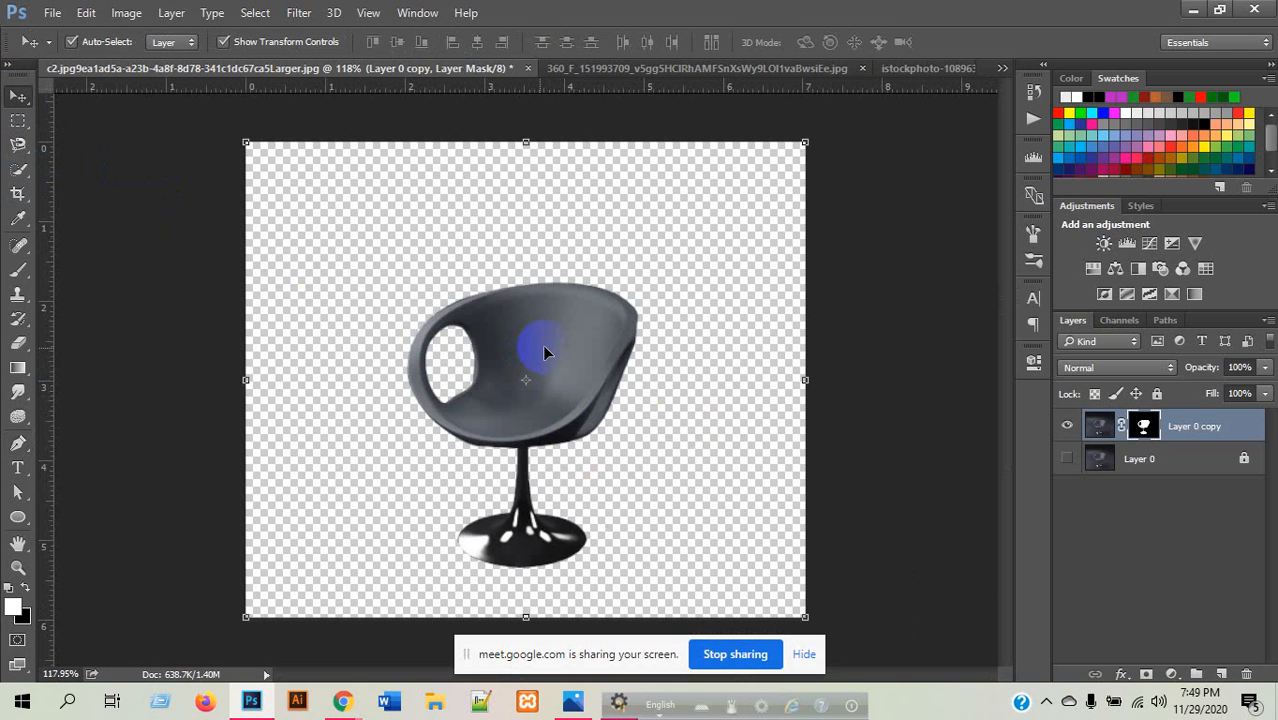
left_click_drag(534, 310, 525, 255)
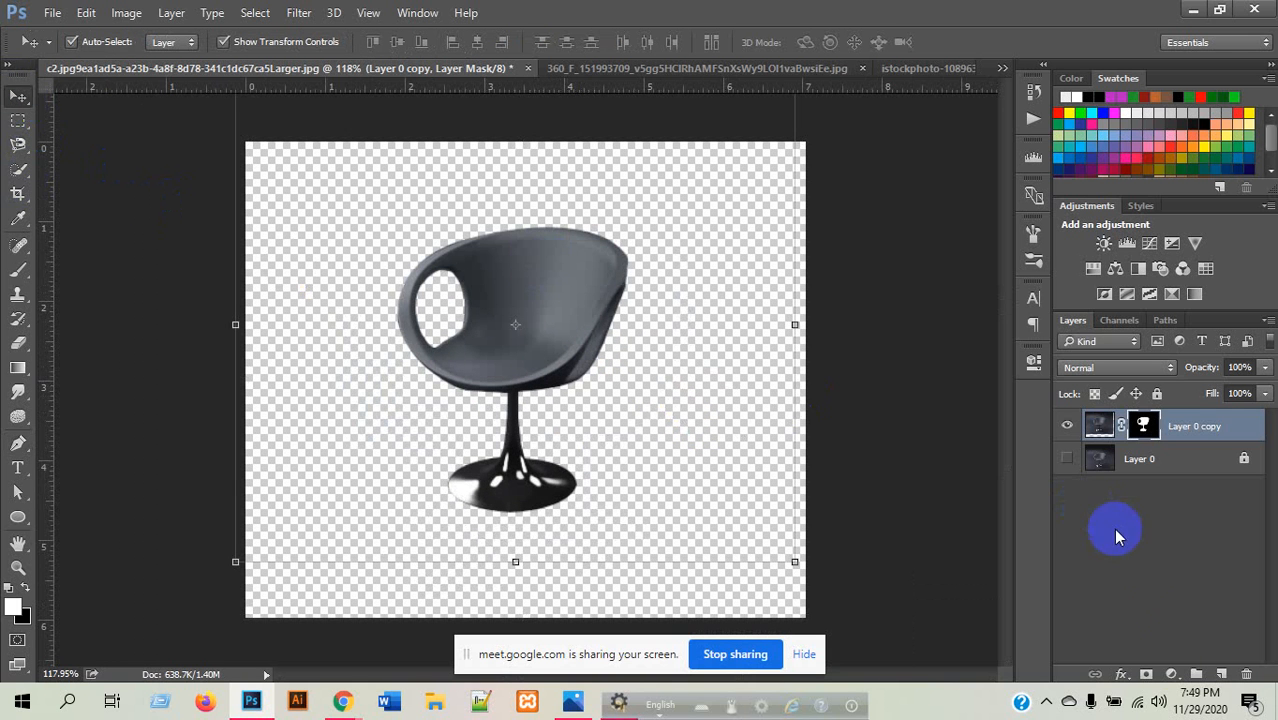
- Add a Solid Color fill layer in red #ea1c1c and place it between Layer 0 copy and Layer 0
left_click(1170, 676)
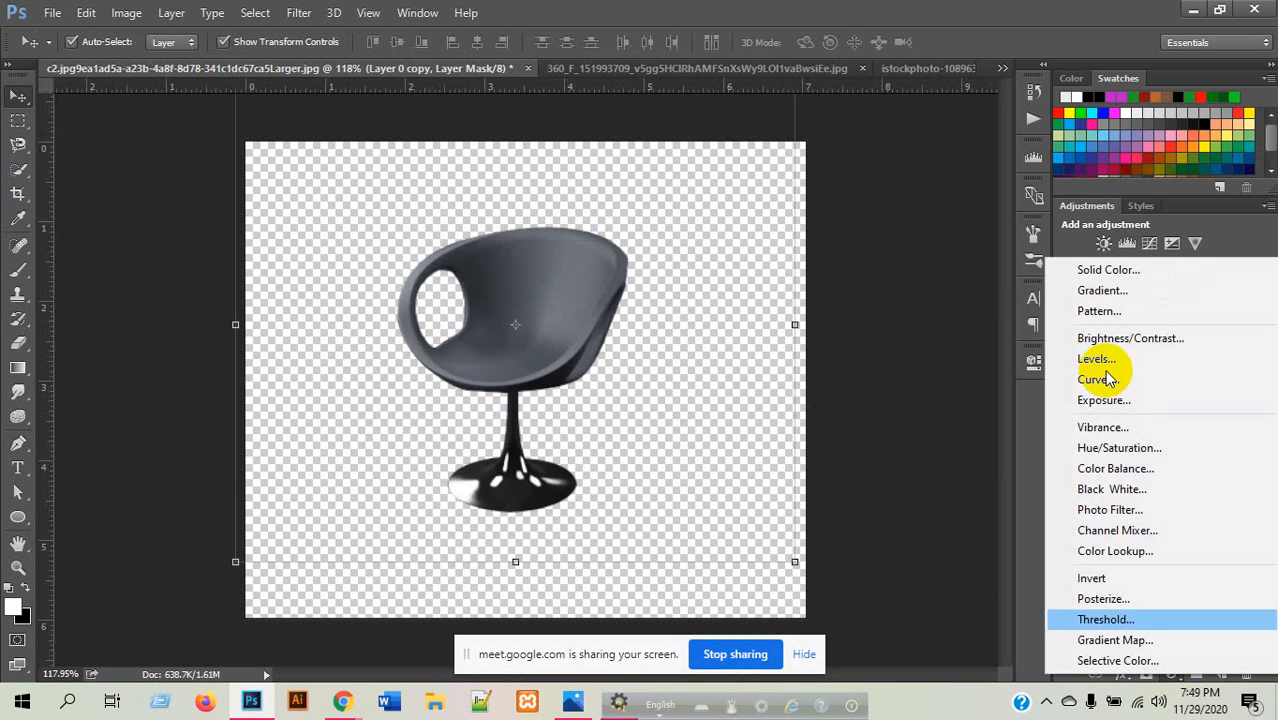
left_click(1128, 268)
left_click(972, 389)
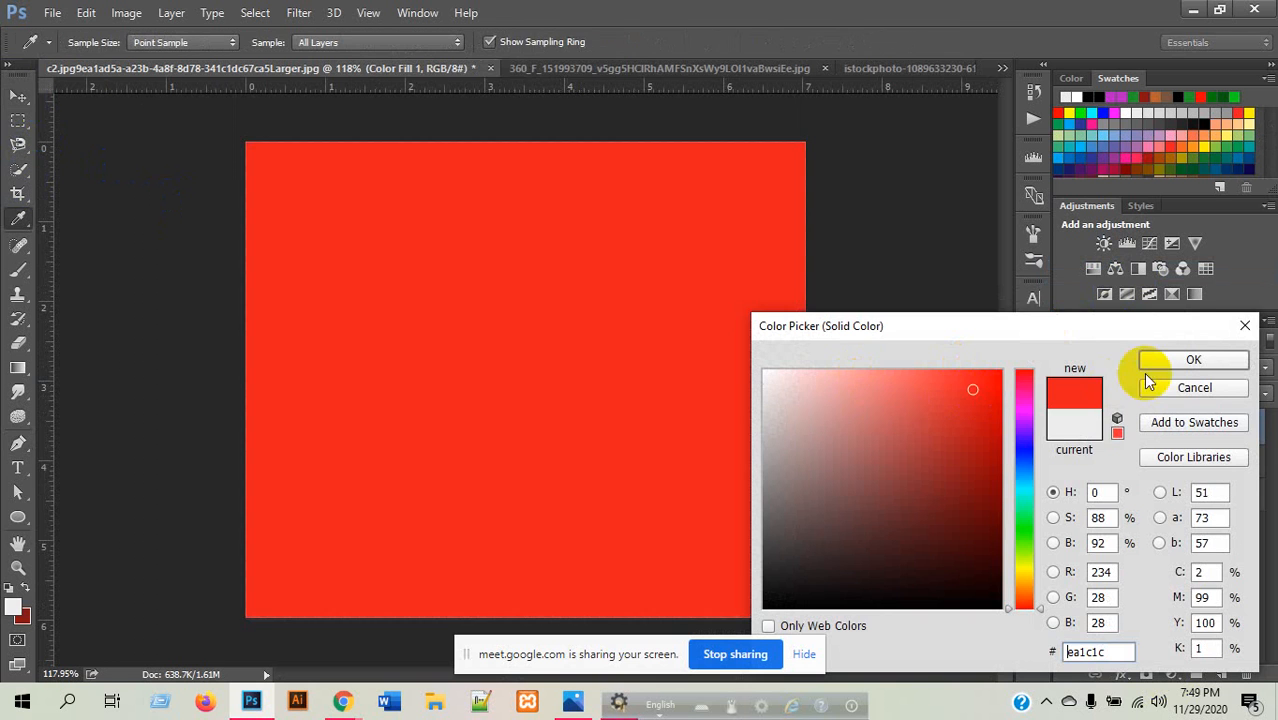
left_click(1190, 358)
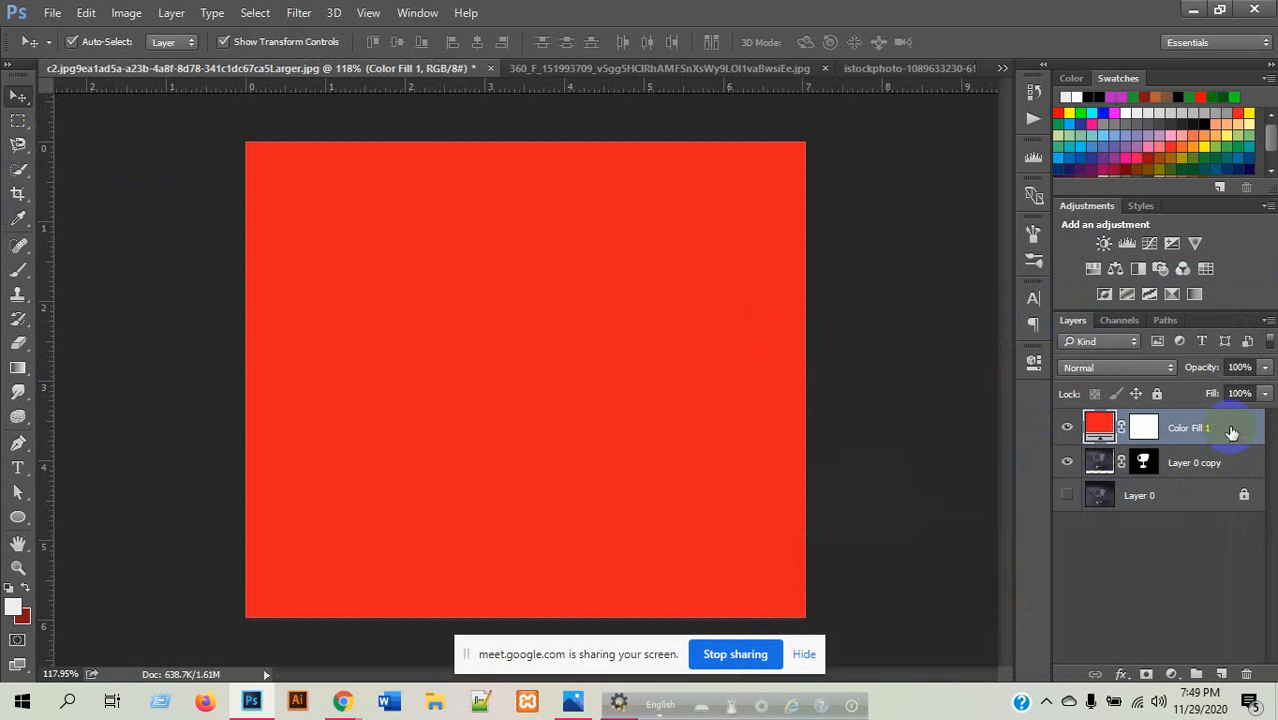
left_click_drag(1227, 428, 1240, 476)
left_click(1207, 596)
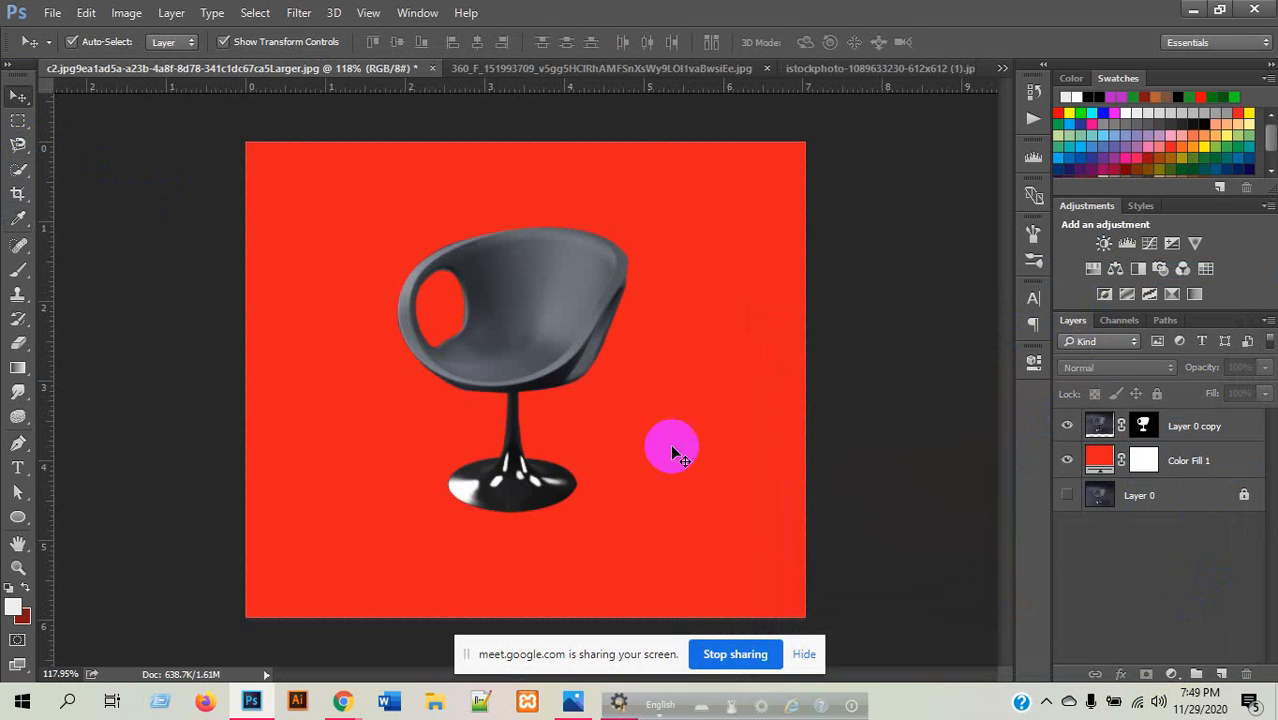
- Move the chair slightly right and down, and change the Color Fill 1 layer's color to white #ffffff
left_click_drag(538, 343, 572, 337)
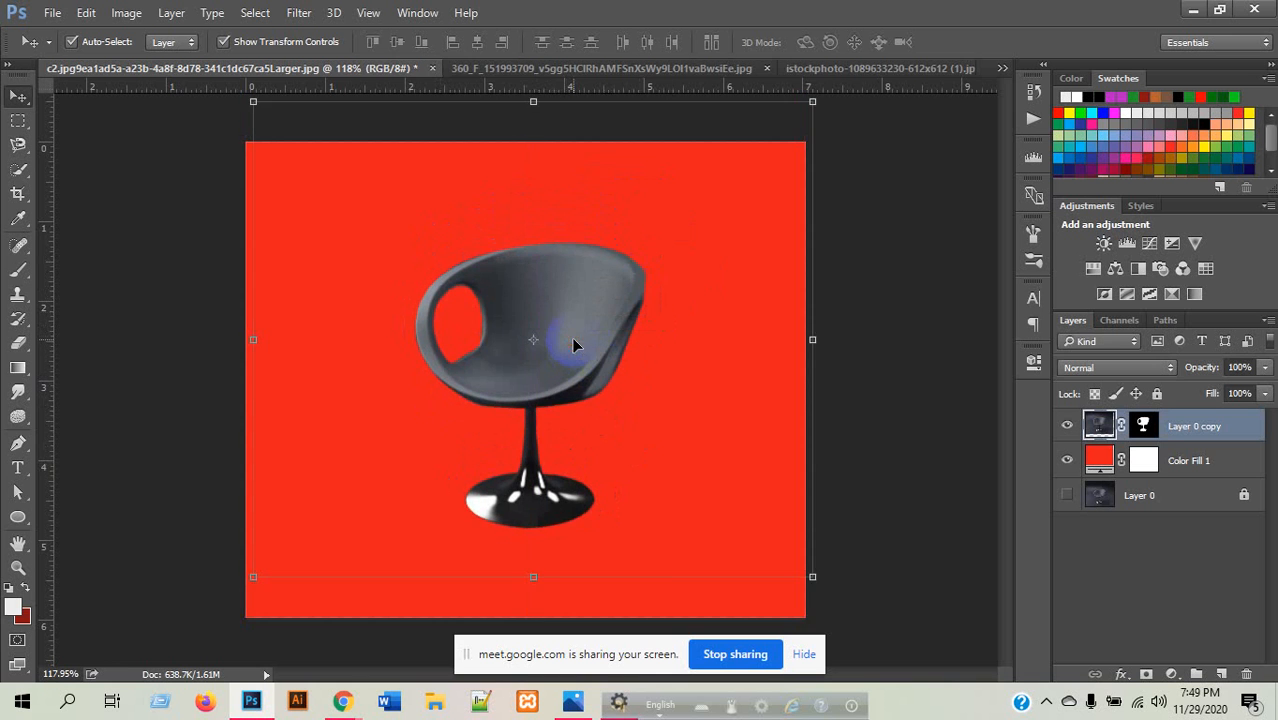
scroll(590, 445, "up", 2)
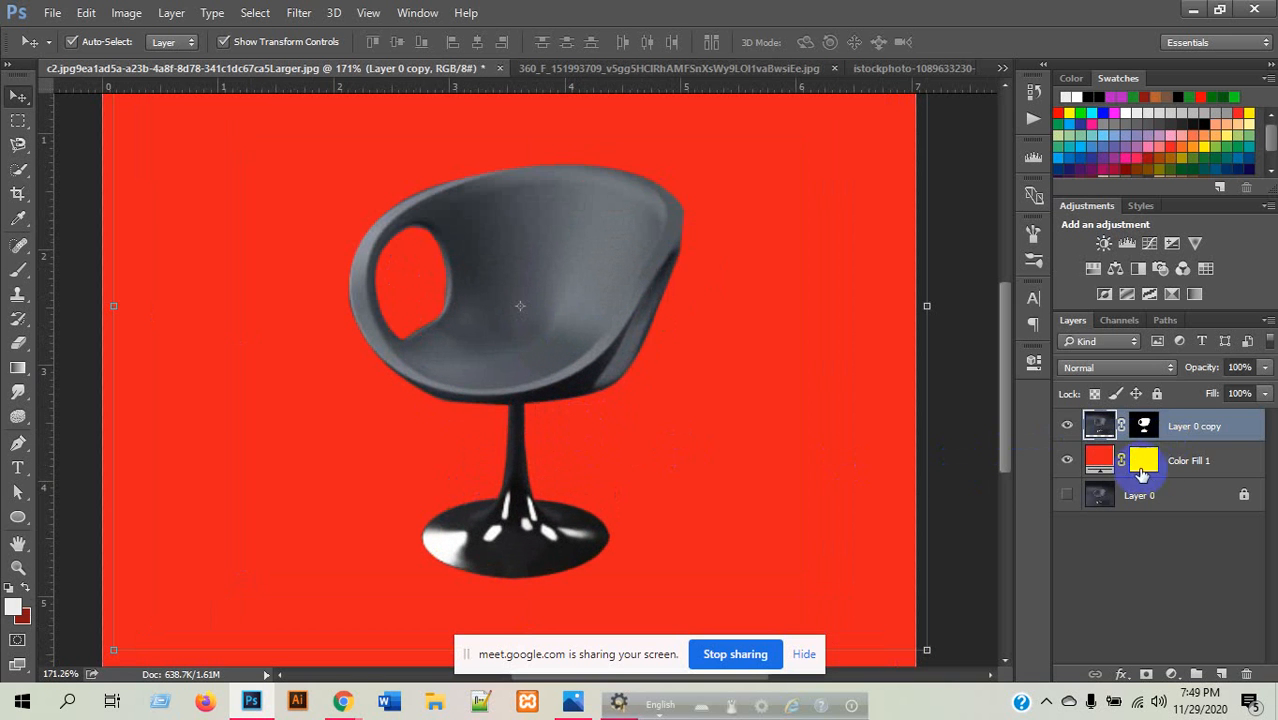
double_click(1097, 460)
left_click(767, 374)
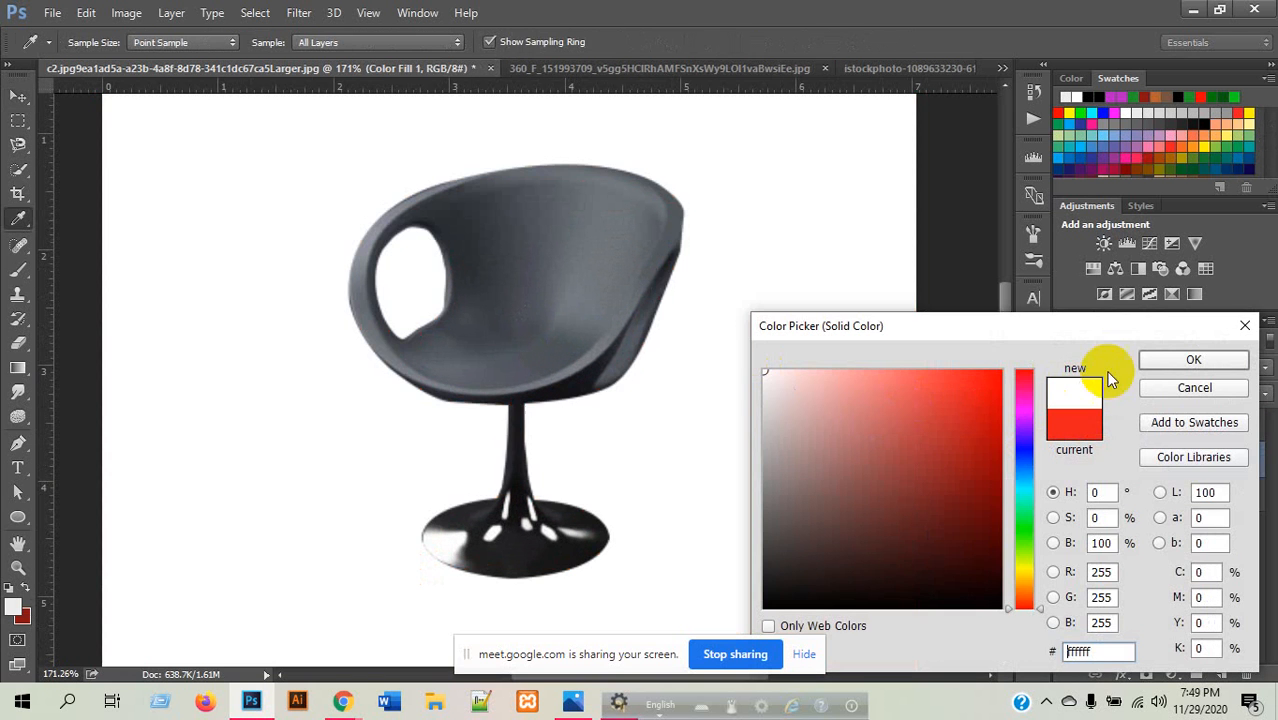
left_click(1192, 361)
scroll(548, 331, "down", 4)
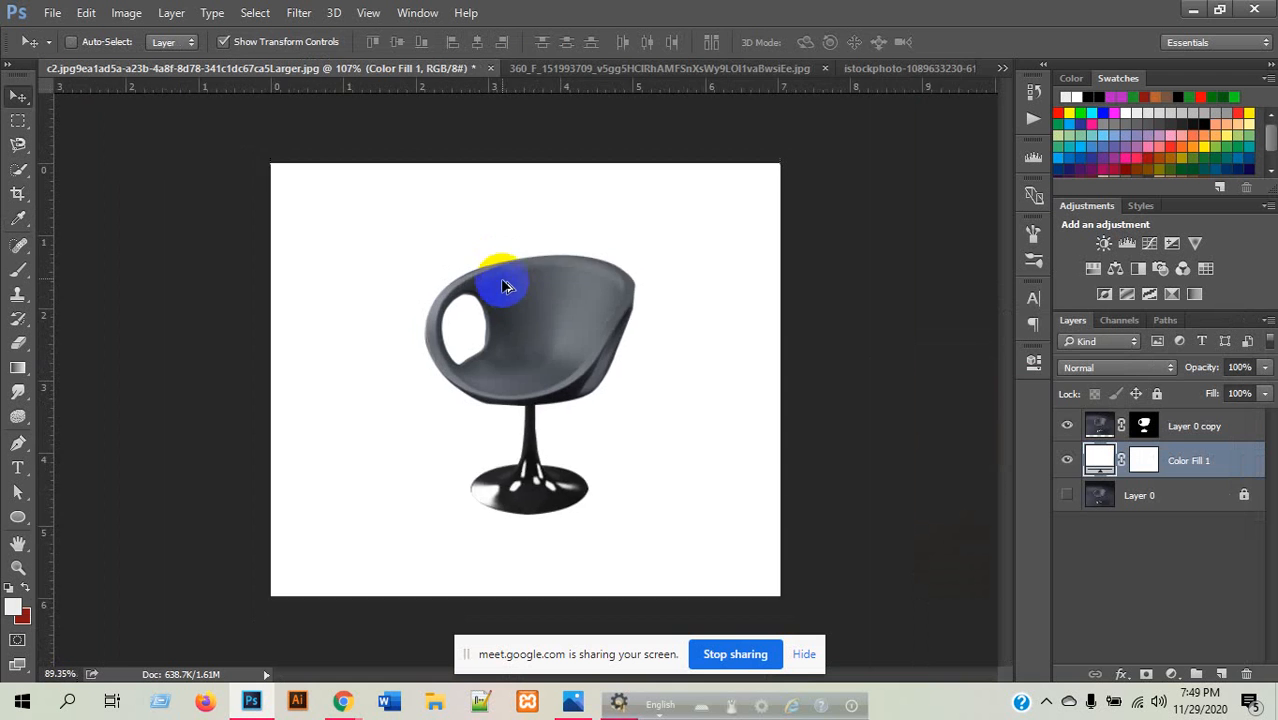
- Reposition the chair on the white background and scale it up to about 114%, applying the transform
left_click(542, 471)
scroll(507, 490, "up", 3)
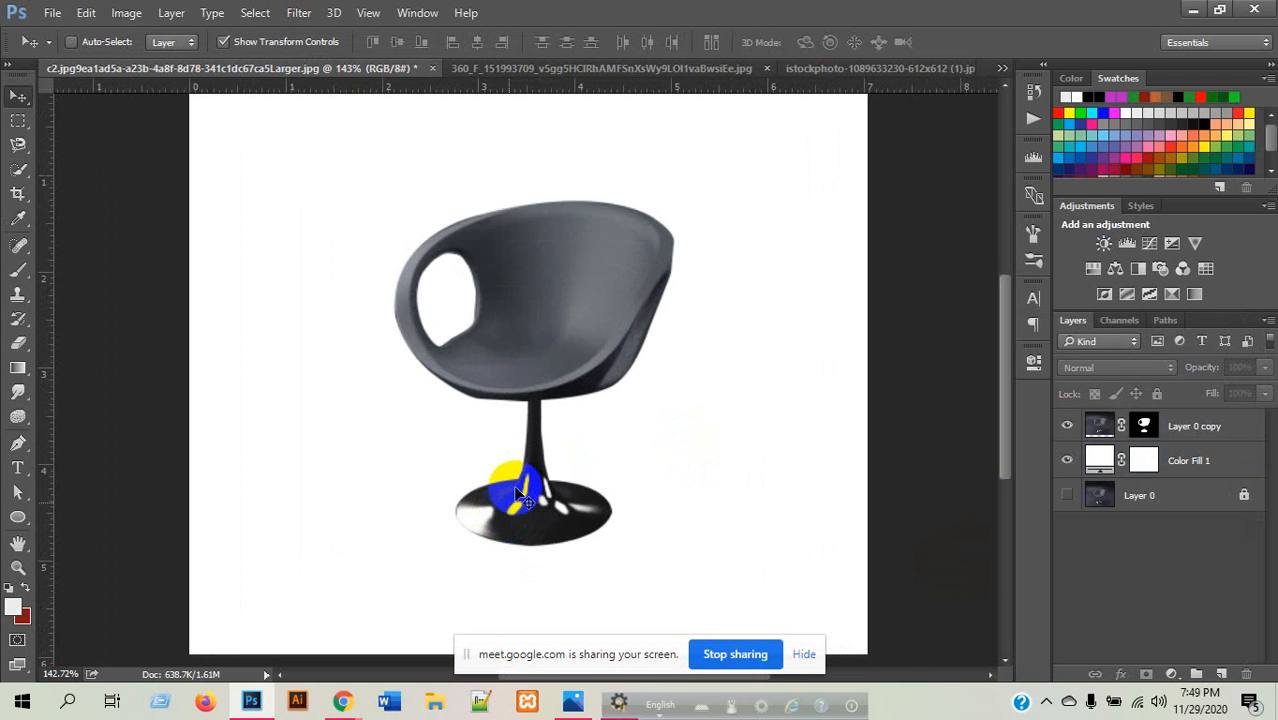
mouse_move(548, 298)
left_mouse_down()
mouse_move(514, 285)
mouse_move(562, 285)
mouse_move(531, 292)
left_mouse_up()
scroll(531, 292, "down", 2)
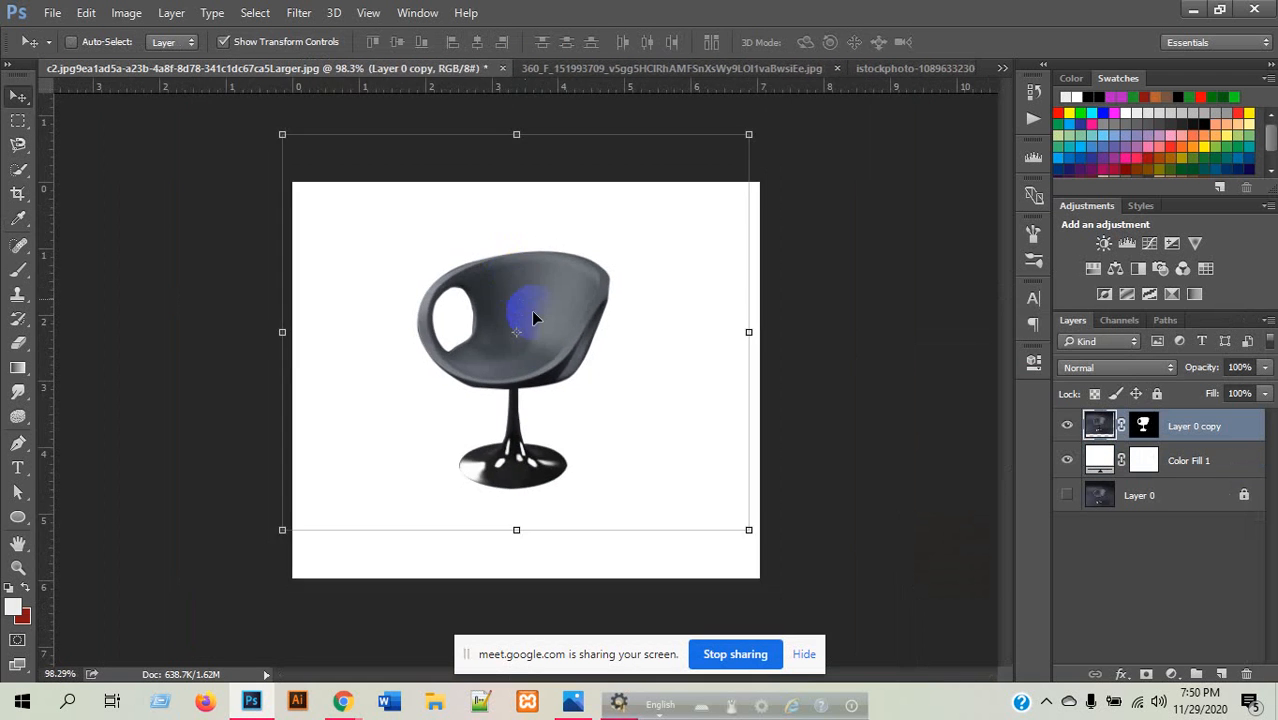
left_click_drag(748, 532, 814, 585)
left_click_drag(584, 374, 582, 340)
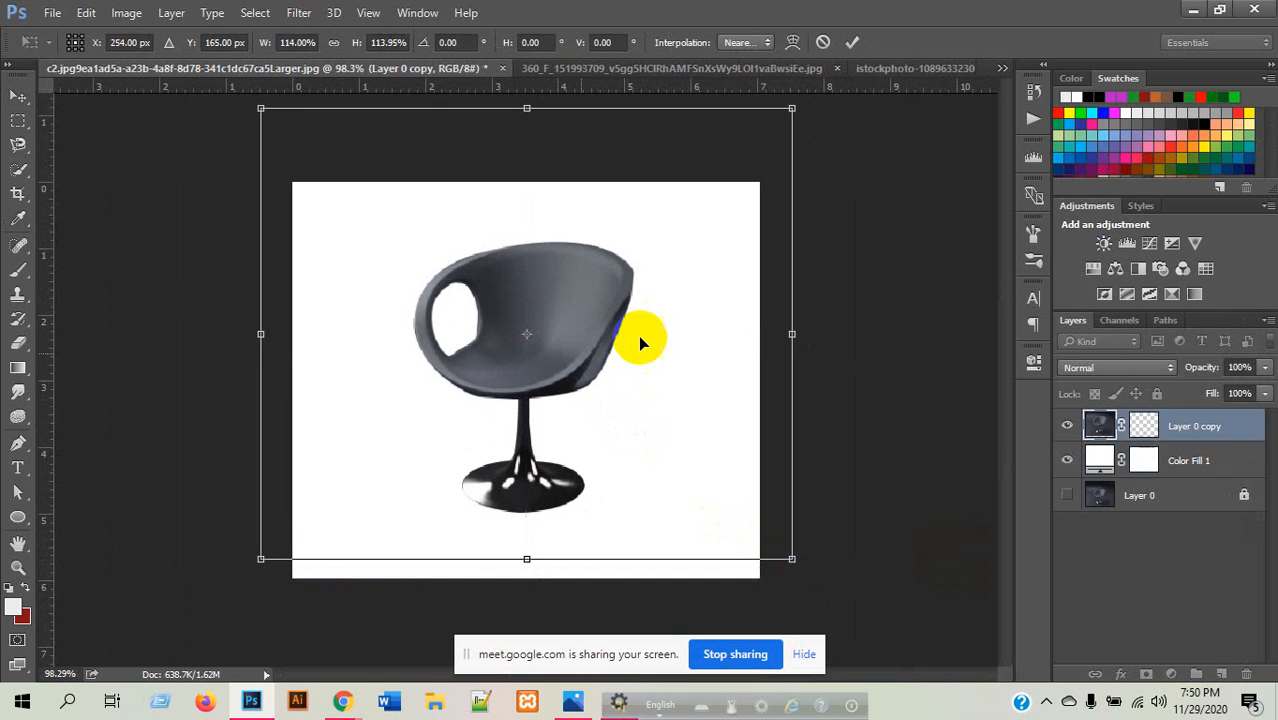
left_click(850, 43)
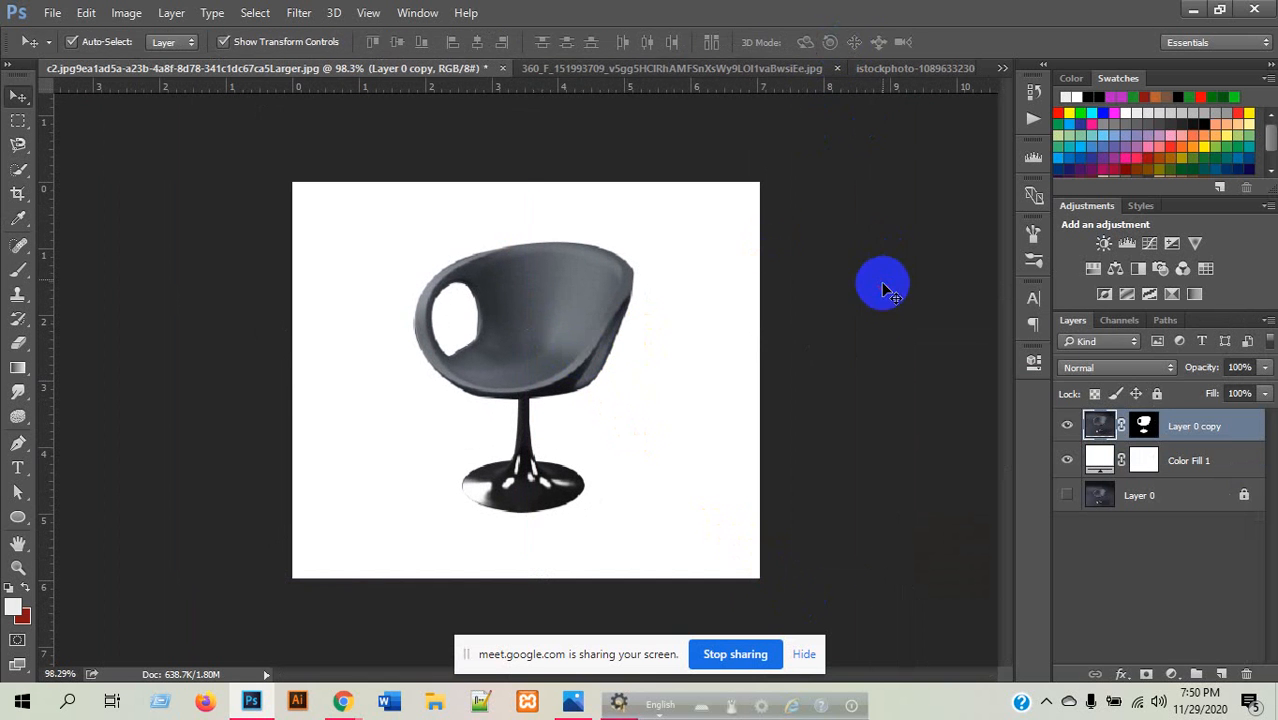
scroll(451, 388, "up", 2)
scroll(451, 388, "down", 4)
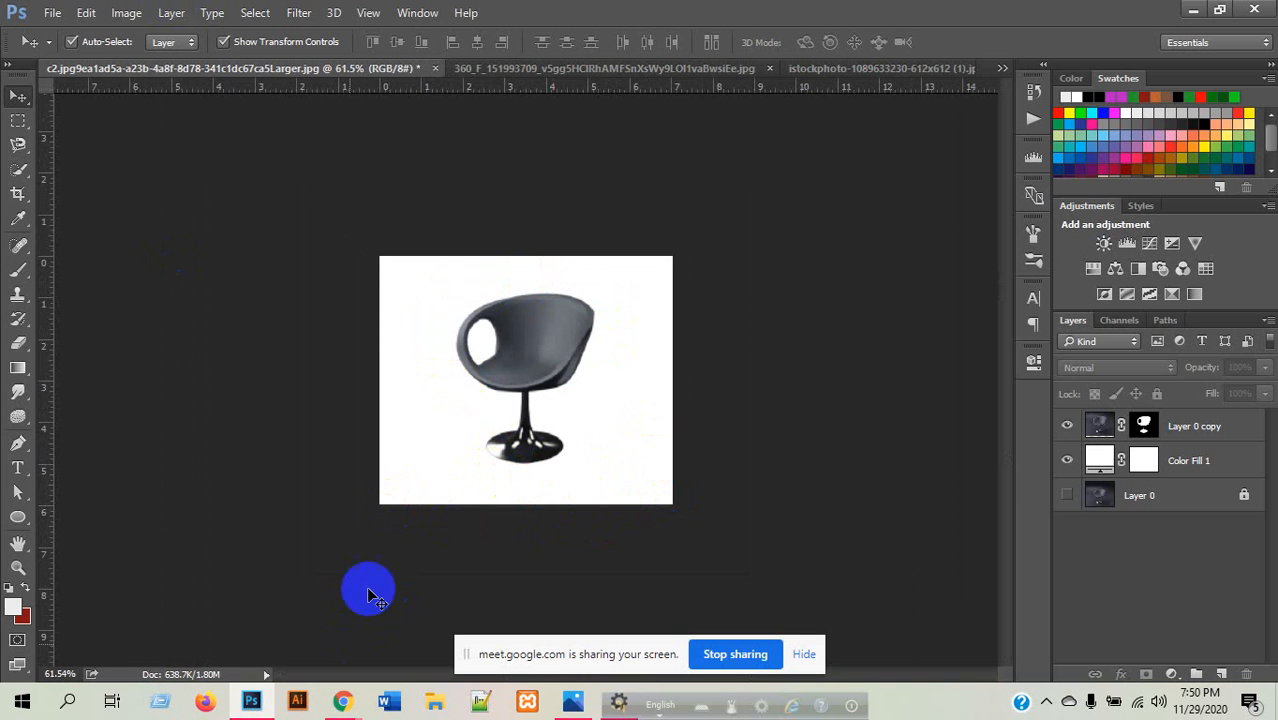
- Switch to the Google Meet call in Chrome to check it, and return to Photoshop
mouse_move(341, 703)
left_click(214, 611)
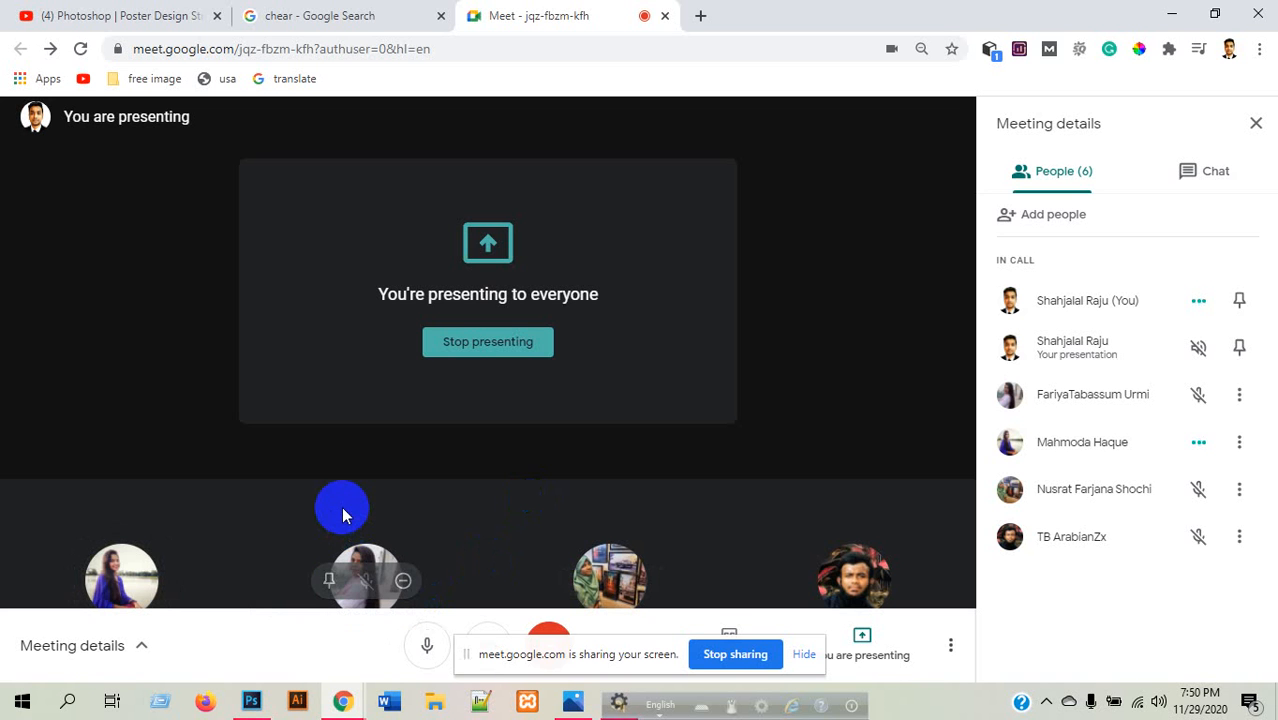
left_click(252, 702)
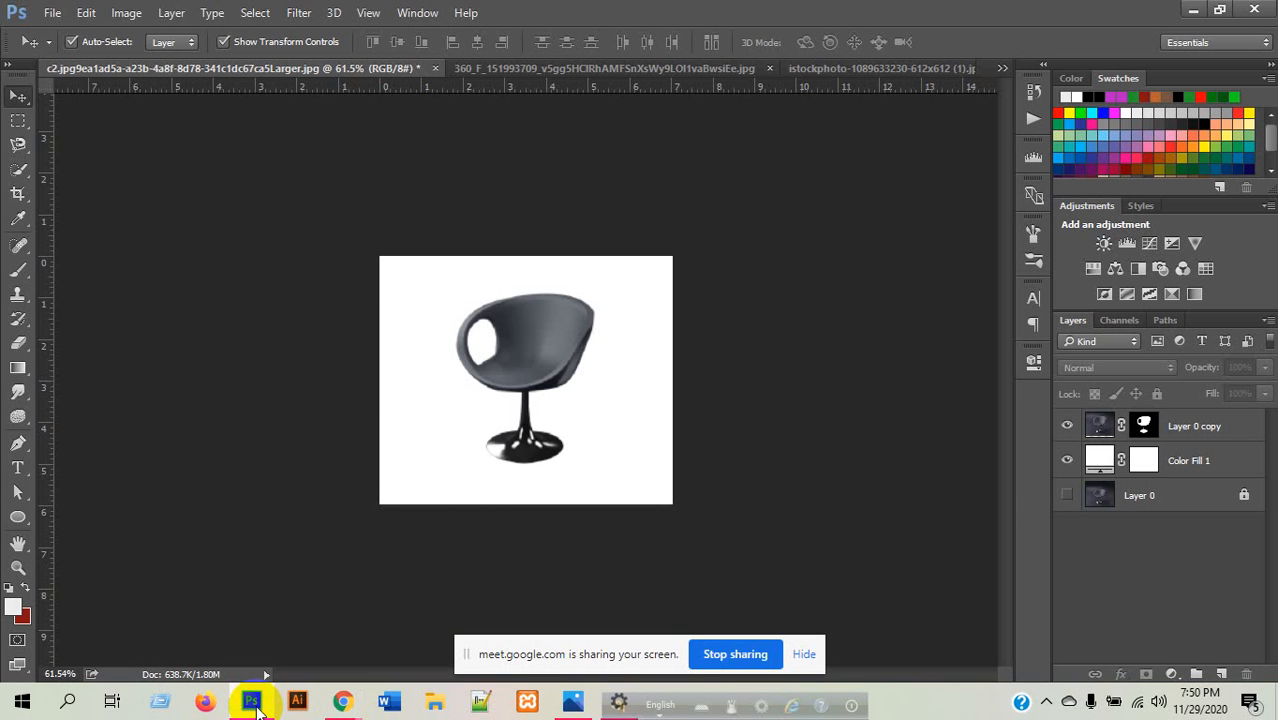
left_click(252, 702)
left_click(252, 700)
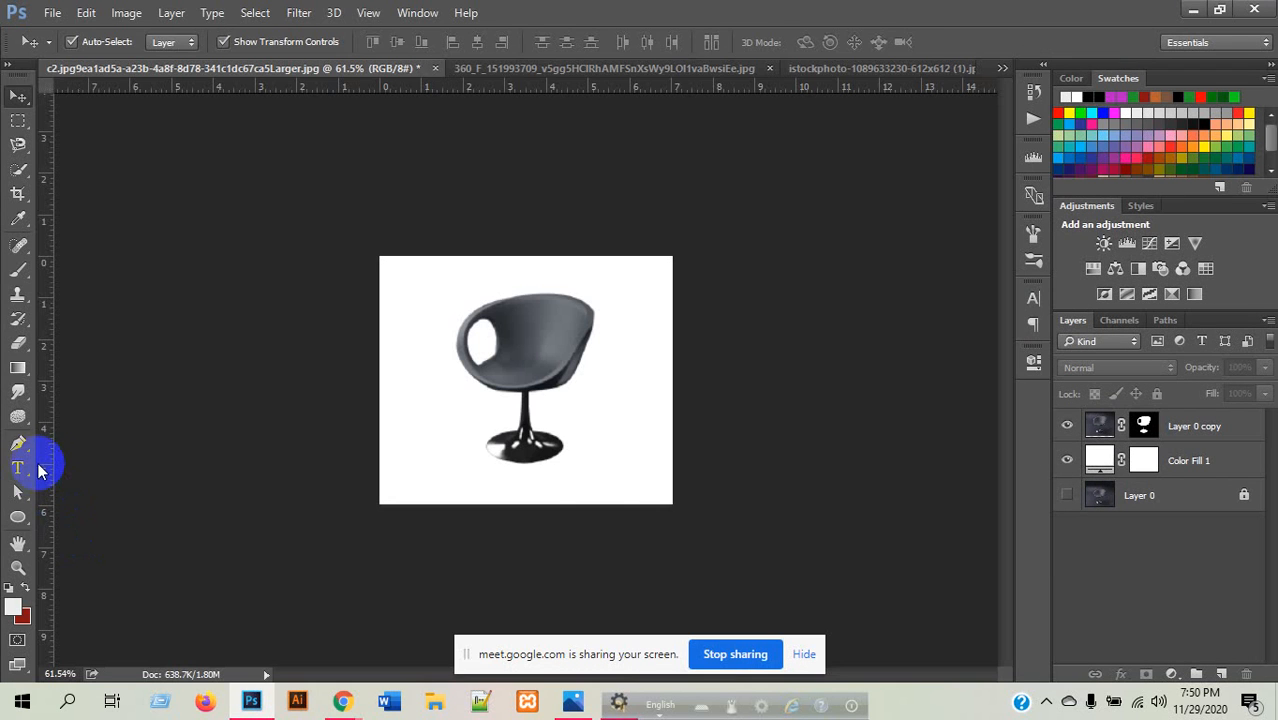
- Try the Freeform Pen tool by sketching freehand paths over the chair's seat
left_click(20, 446)
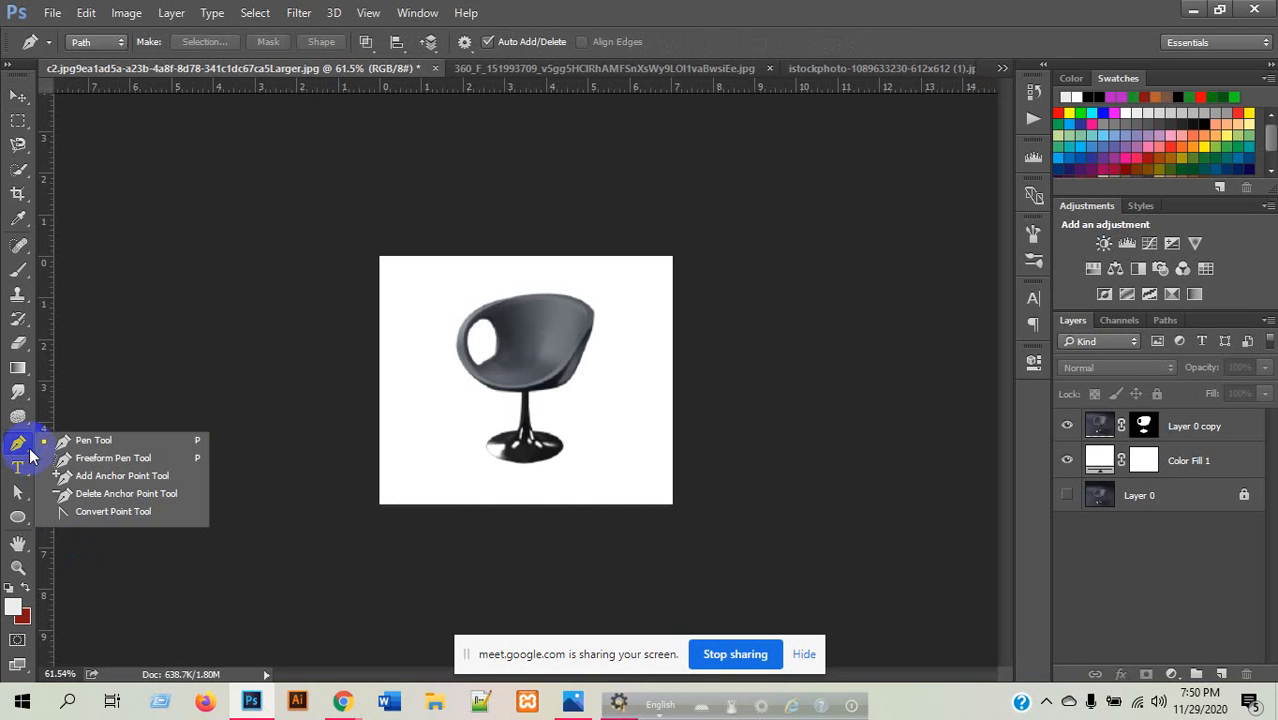
left_click(91, 458)
left_click_drag(547, 368, 565, 395)
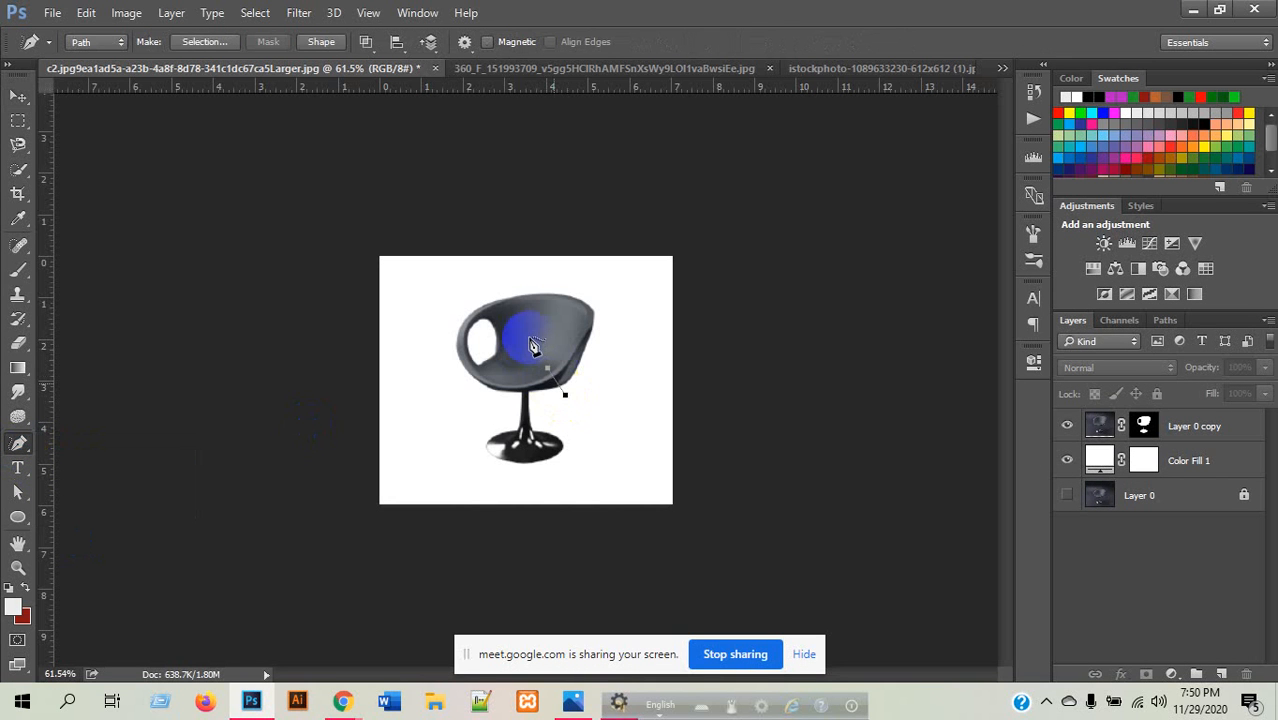
left_click_drag(530, 337, 618, 357)
left_click_drag(561, 403, 497, 359)
left_click_drag(495, 358, 513, 378)
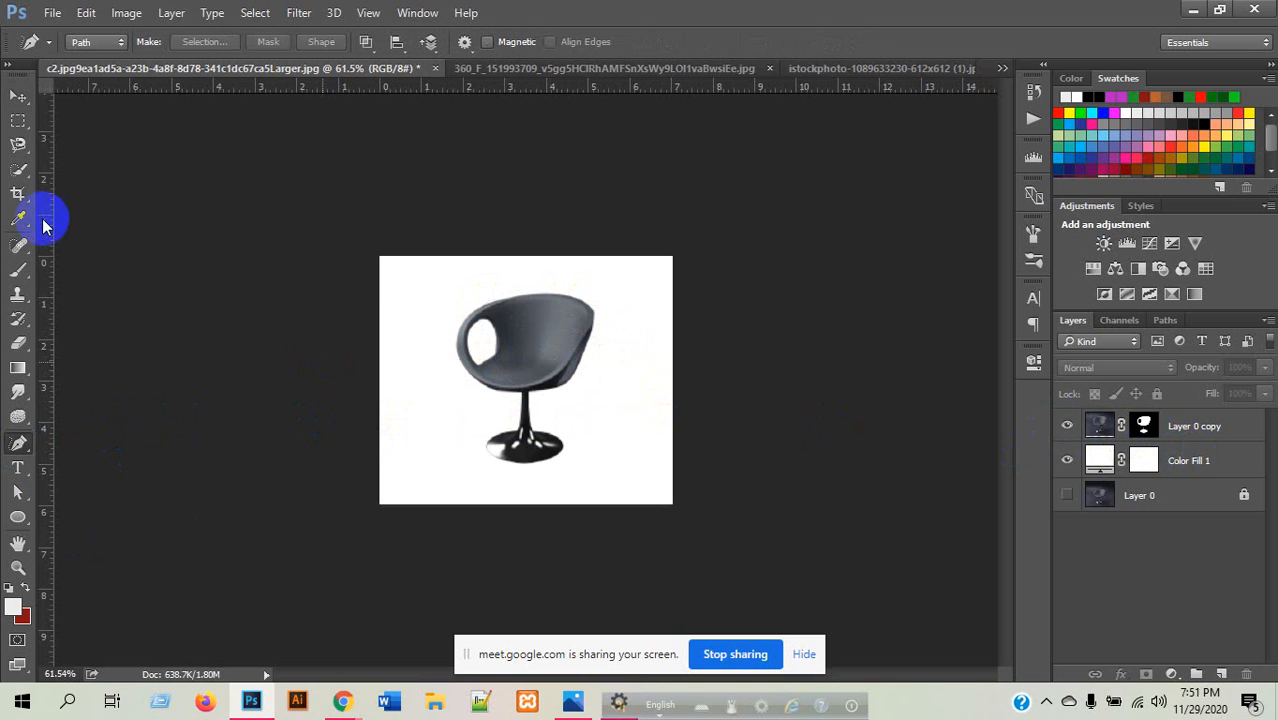
- Hide Layer 0 copy and Color Fill 1, and show the original Layer 0
left_click(1067, 426)
left_click(1067, 460)
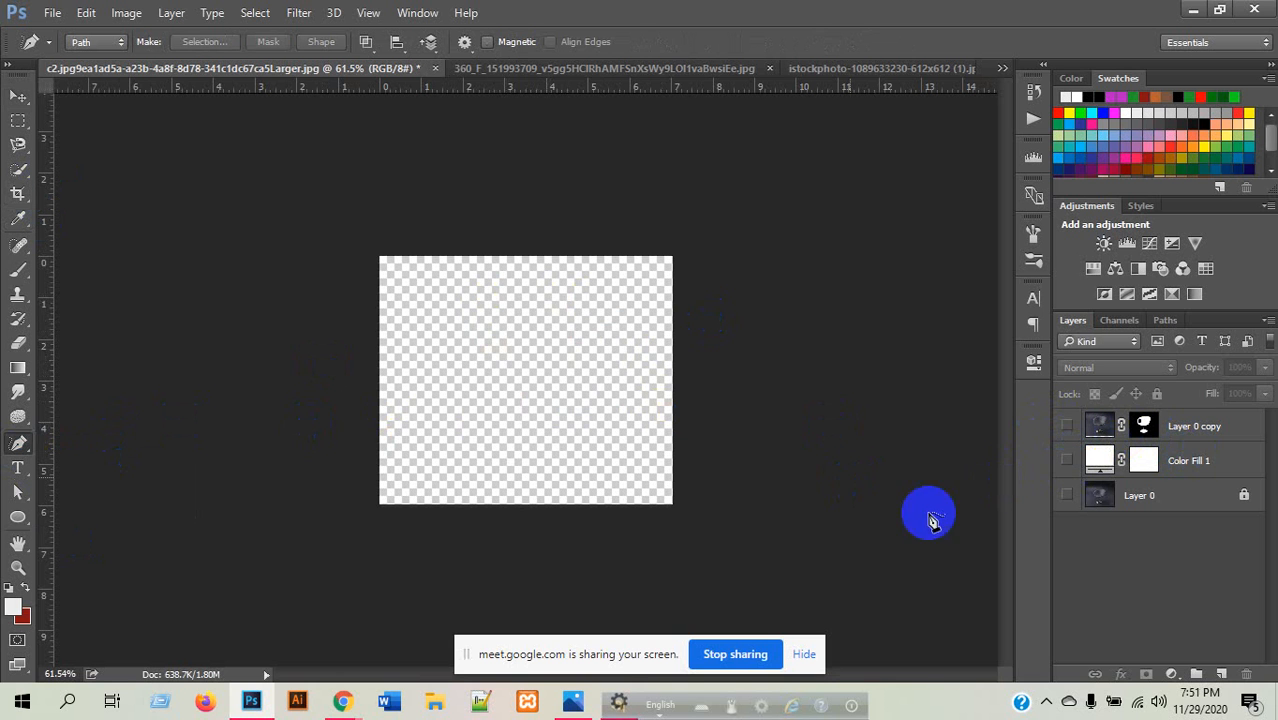
left_click(1067, 495)
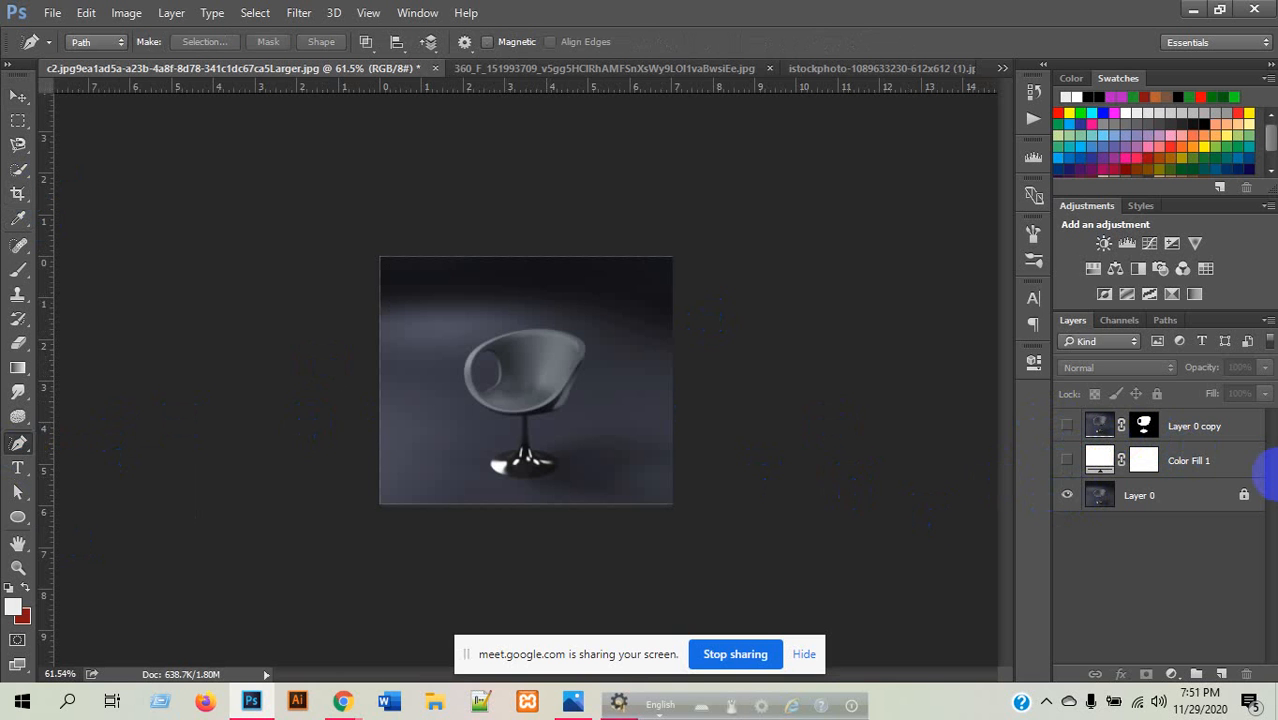
- Duplicate Layer 0 directly above the original
left_click(1172, 505)
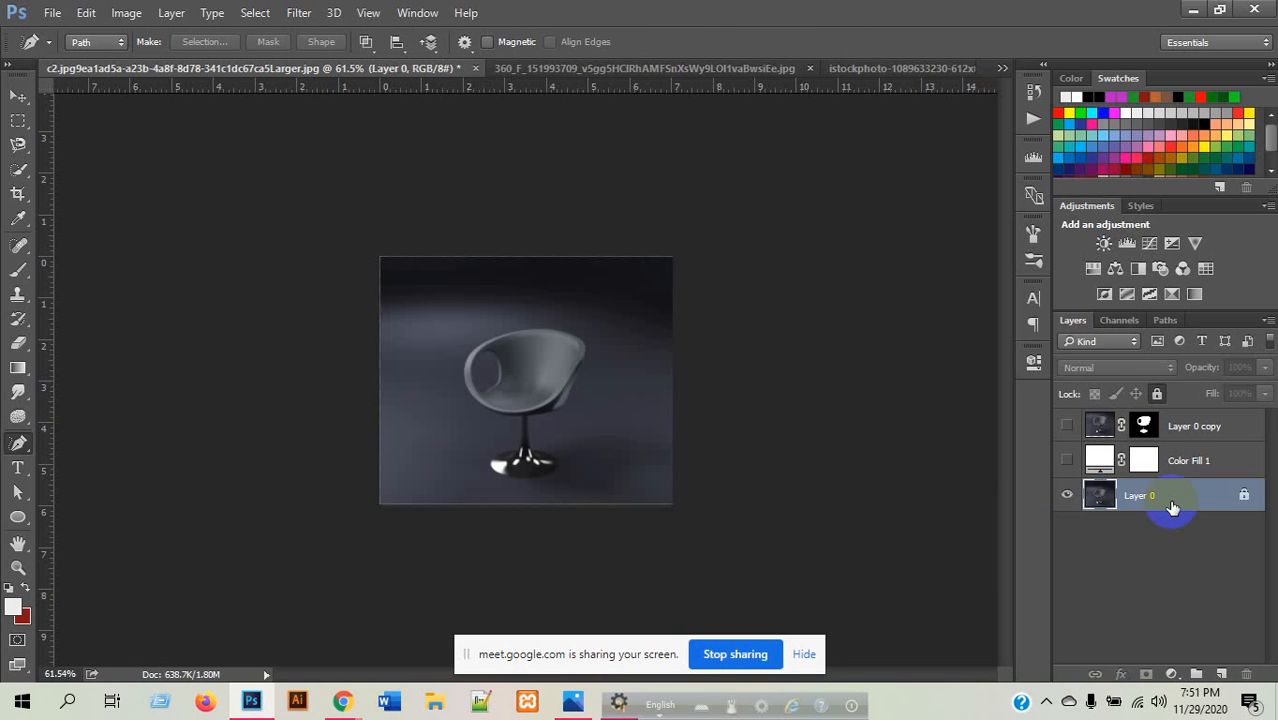
key("ctrl+j")
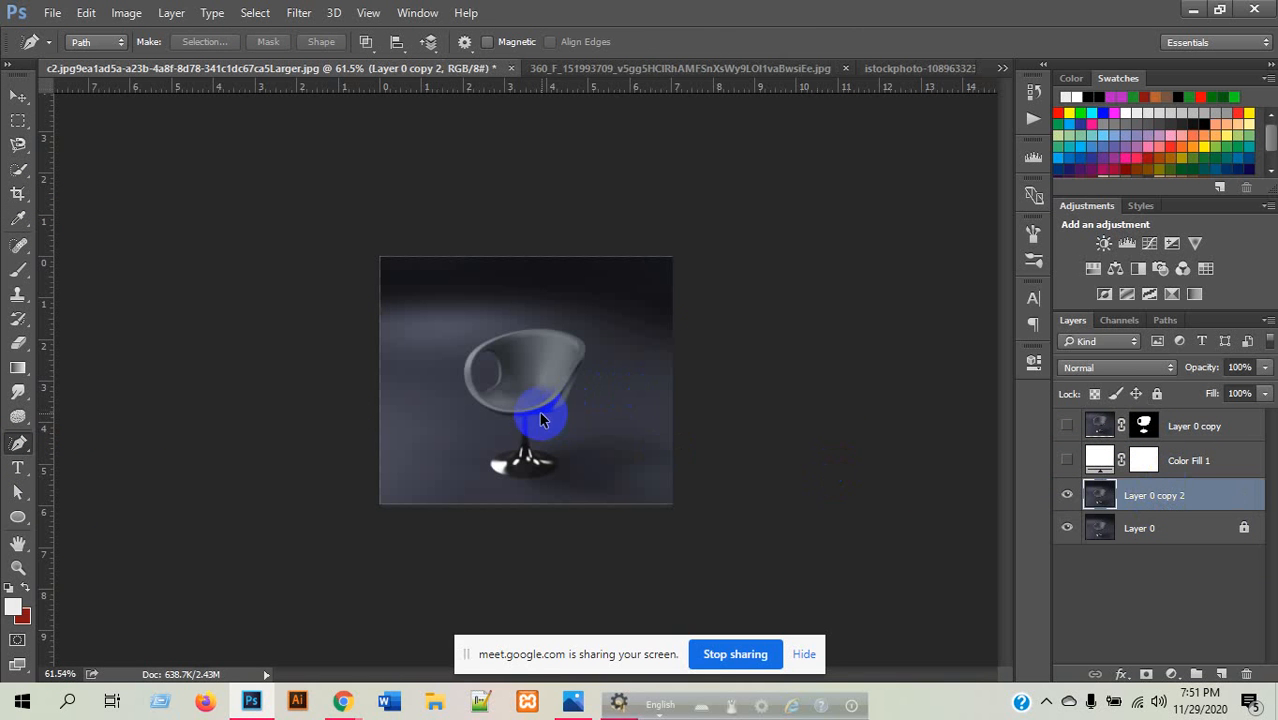
- Try the Freeform Pen tool by sketching a closed freehand path around the chair's seat and stem
scroll(540, 410, "up", 3)
scroll(537, 403, "up", 3)
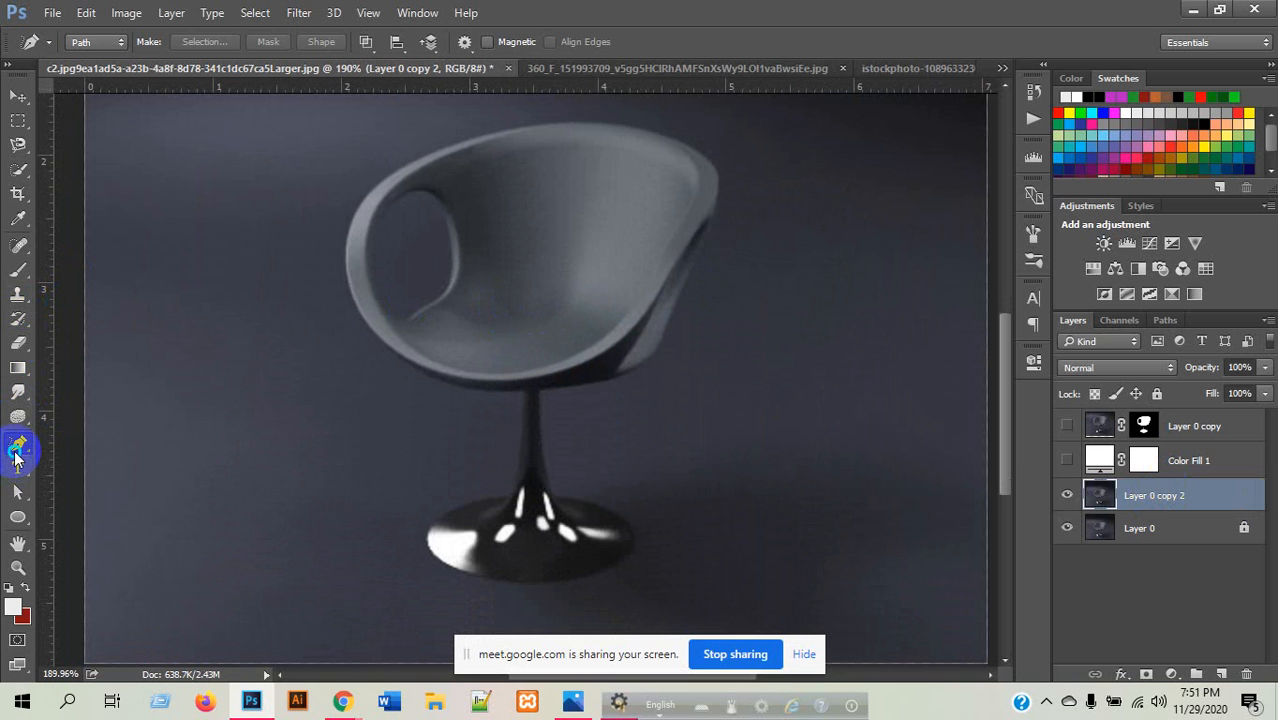
right_click(16, 455)
left_click(50, 457)
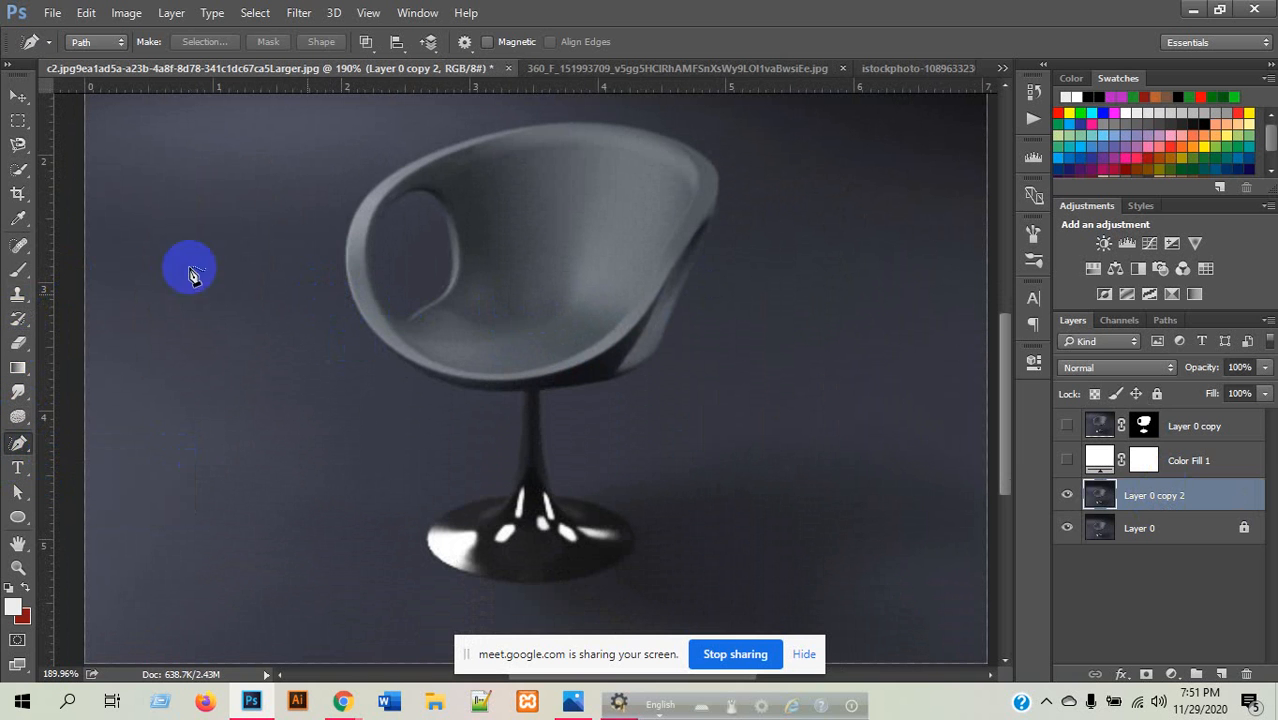
mouse_move(348, 283)
left_mouse_down()
mouse_move(364, 212)
mouse_move(441, 160)
mouse_move(555, 146)
mouse_move(742, 178)
mouse_move(770, 279)
mouse_move(652, 417)
mouse_move(459, 430)
mouse_move(411, 383)
left_mouse_up()
key("ctrl+z")
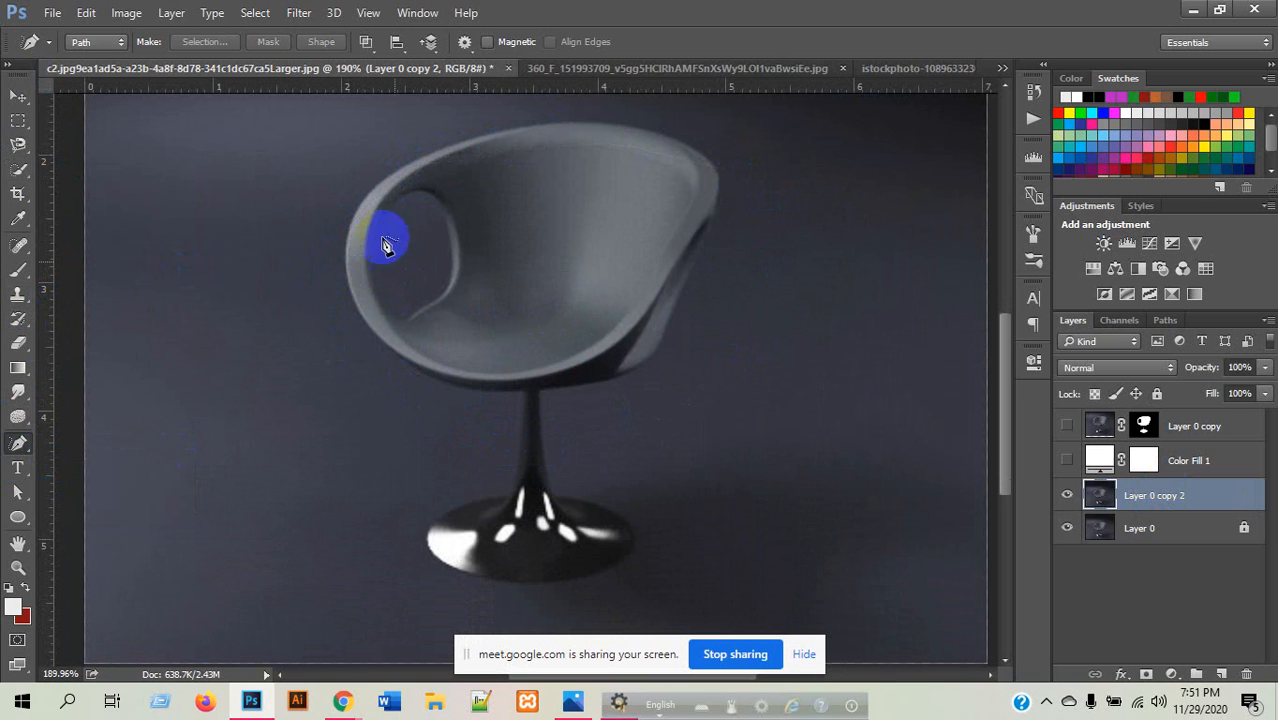
mouse_move(350, 252)
left_mouse_down()
mouse_move(445, 174)
mouse_move(519, 165)
left_mouse_up()
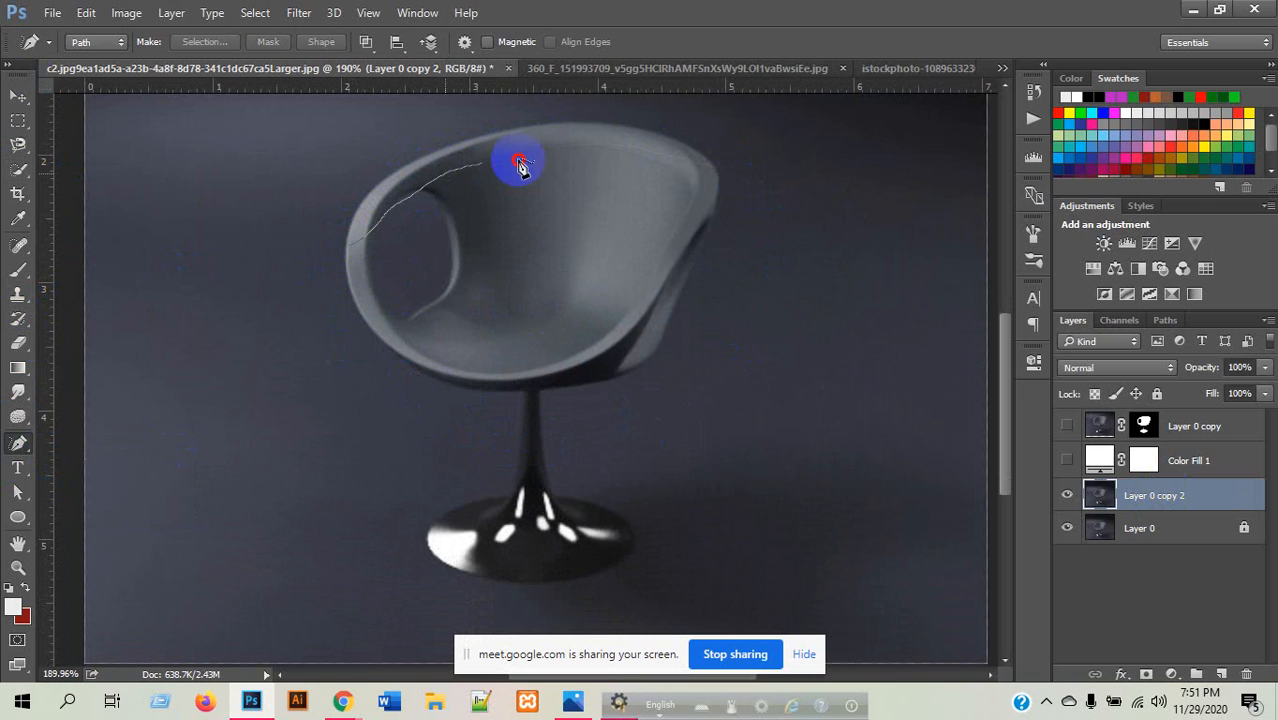
mouse_move(700, 183)
left_mouse_down()
mouse_move(726, 270)
mouse_move(706, 340)
mouse_move(650, 454)
mouse_move(576, 484)
mouse_move(454, 493)
mouse_move(390, 472)
mouse_move(341, 400)
mouse_move(347, 250)
left_mouse_up()
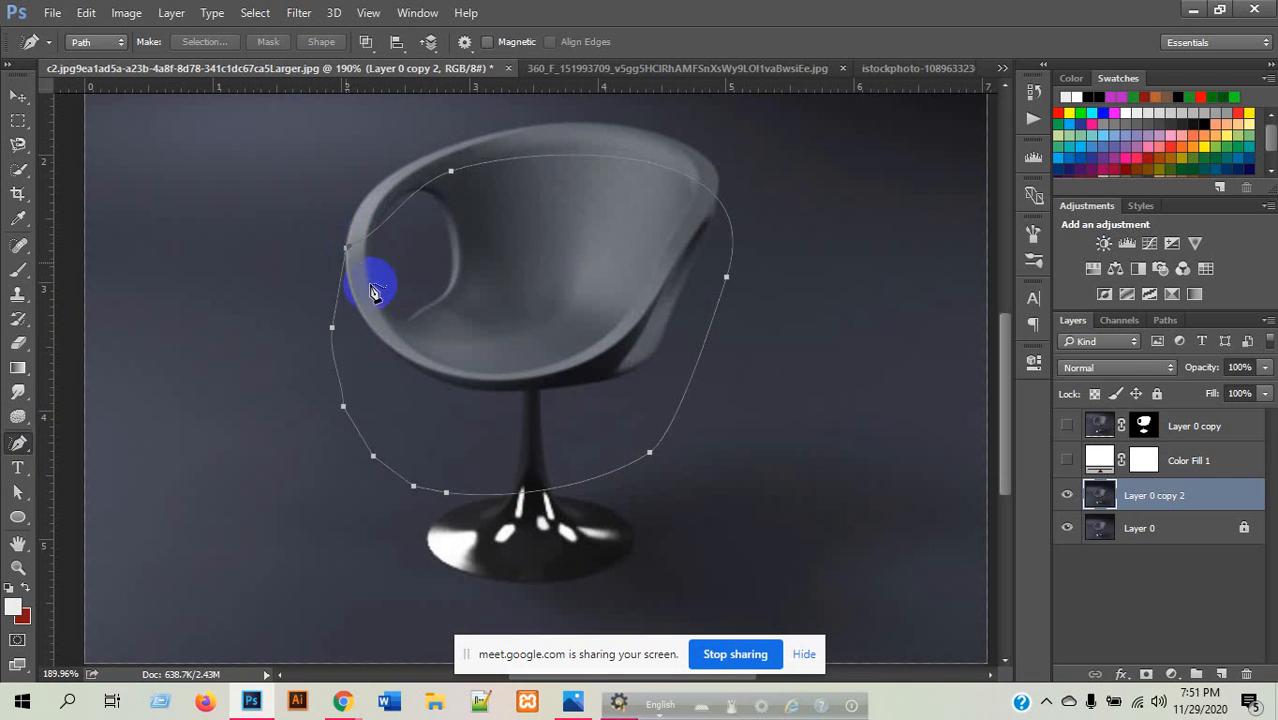
- Sketch a small closed oval freehand path on the empty background beside the chair, keeping the Freeform Pen active
scroll(330, 340, "down", 4)
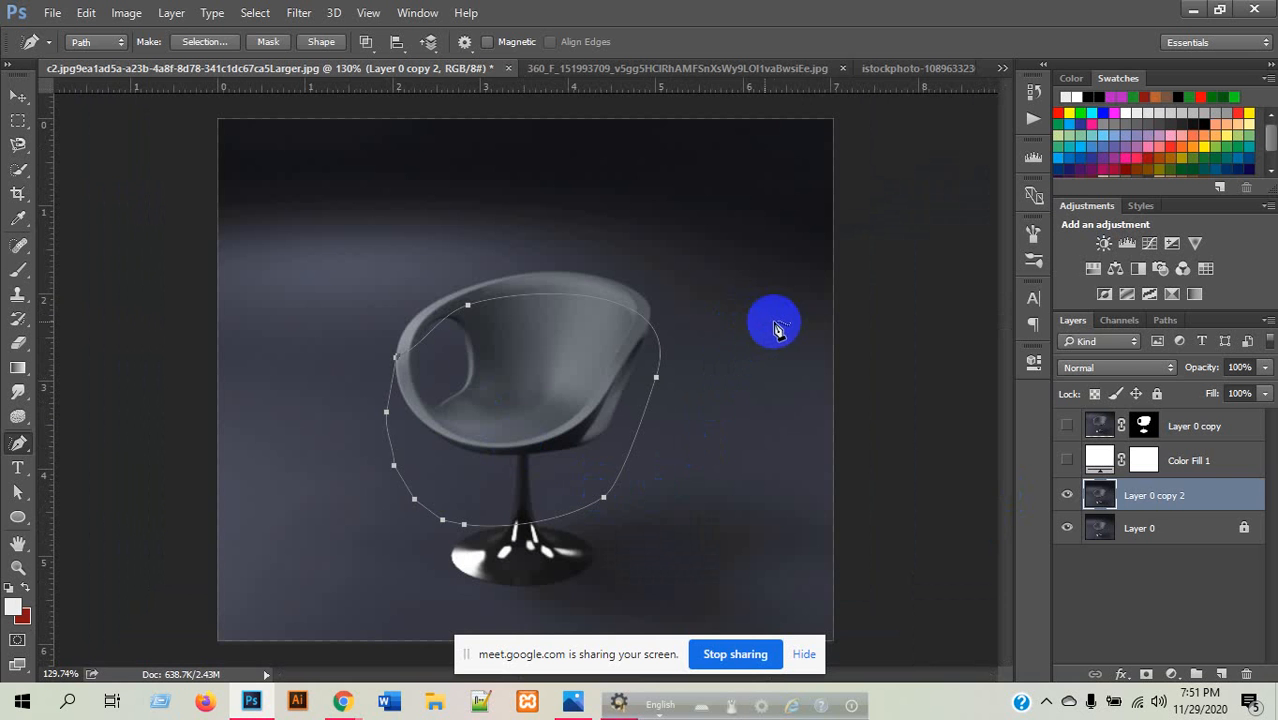
scroll(807, 357, "up", 1)
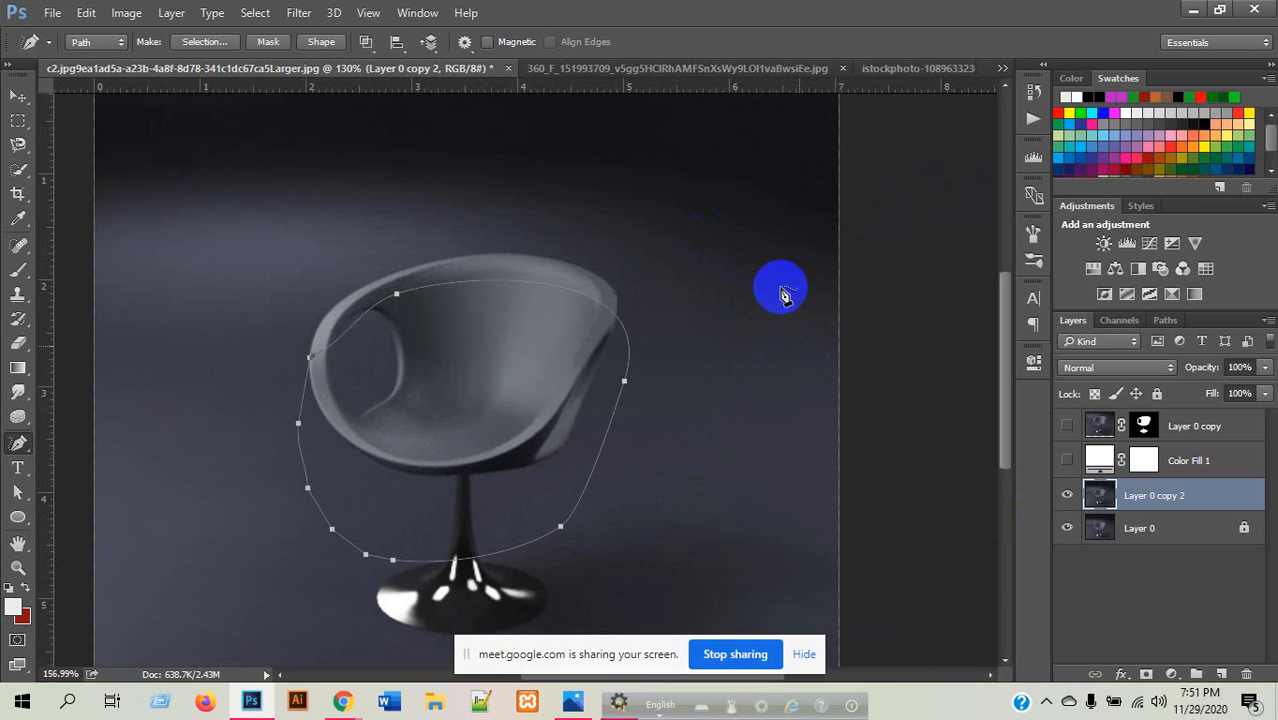
mouse_move(730, 241)
left_mouse_down()
mouse_move(689, 326)
mouse_move(751, 370)
mouse_move(775, 278)
mouse_move(733, 242)
left_mouse_up()
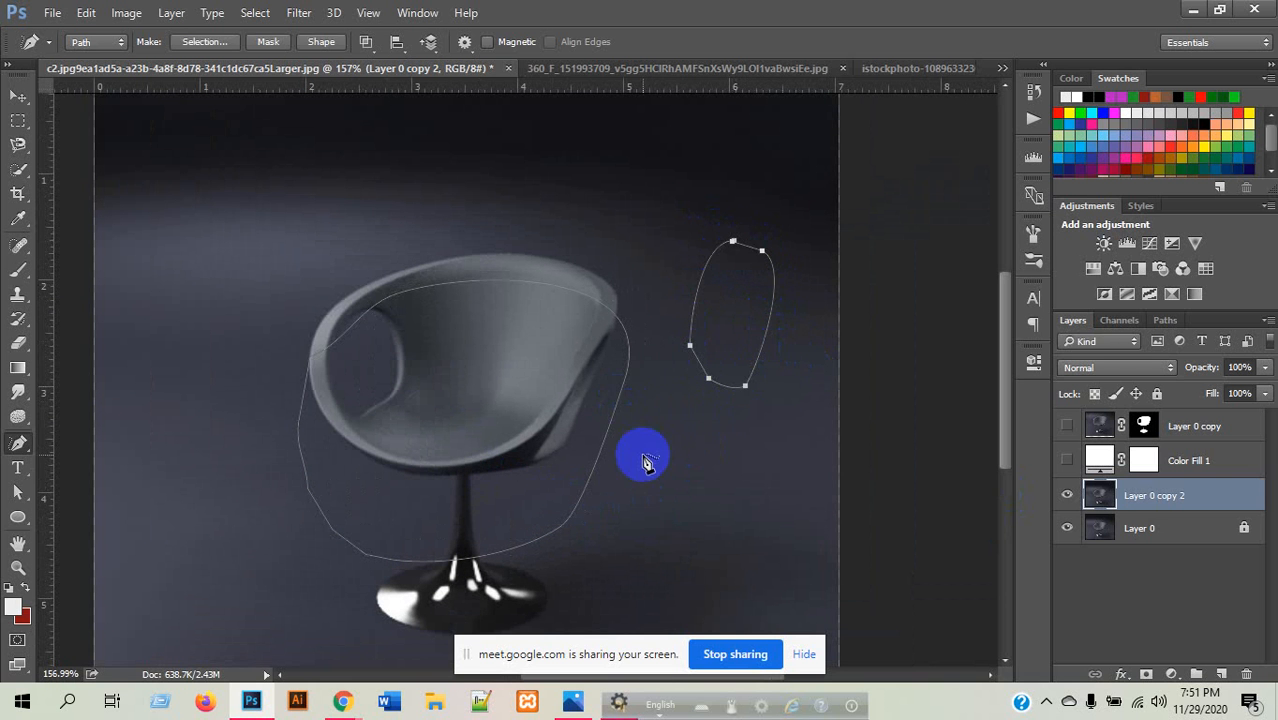
left_click(18, 96)
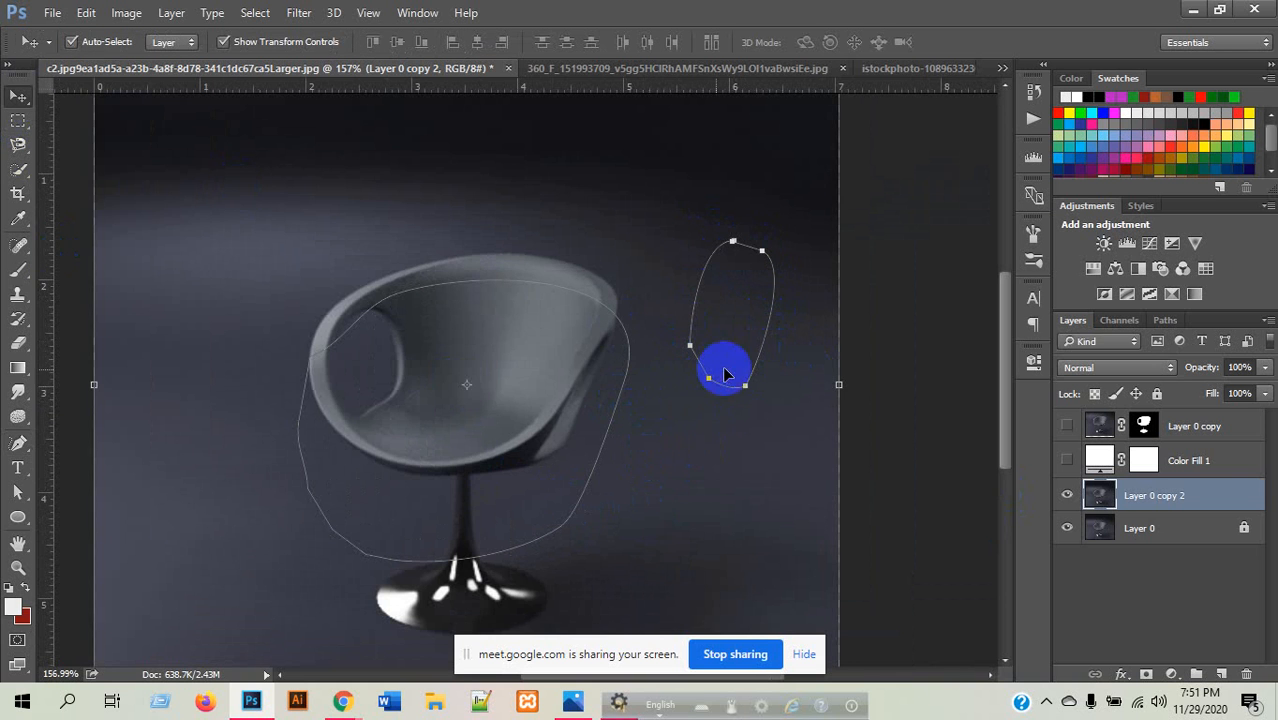
scroll(720, 355, "down", 1)
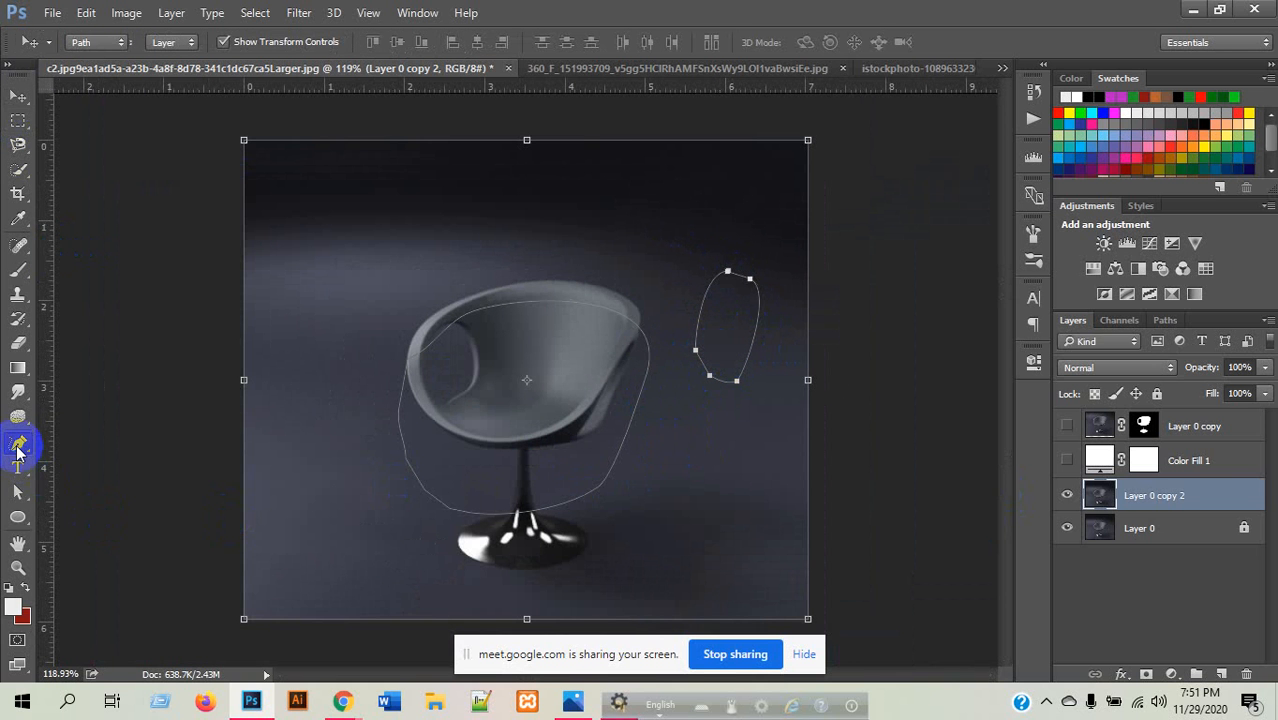
left_click_drag(17, 451, 113, 478)
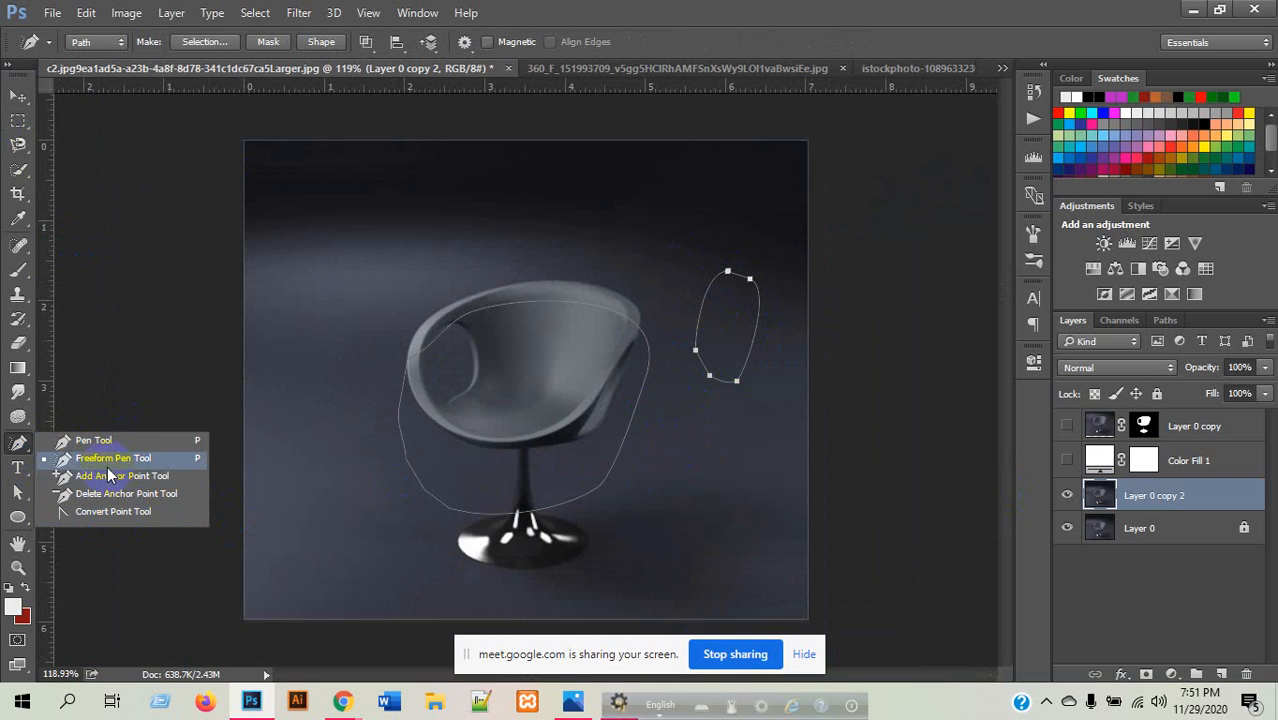
left_click(150, 366)
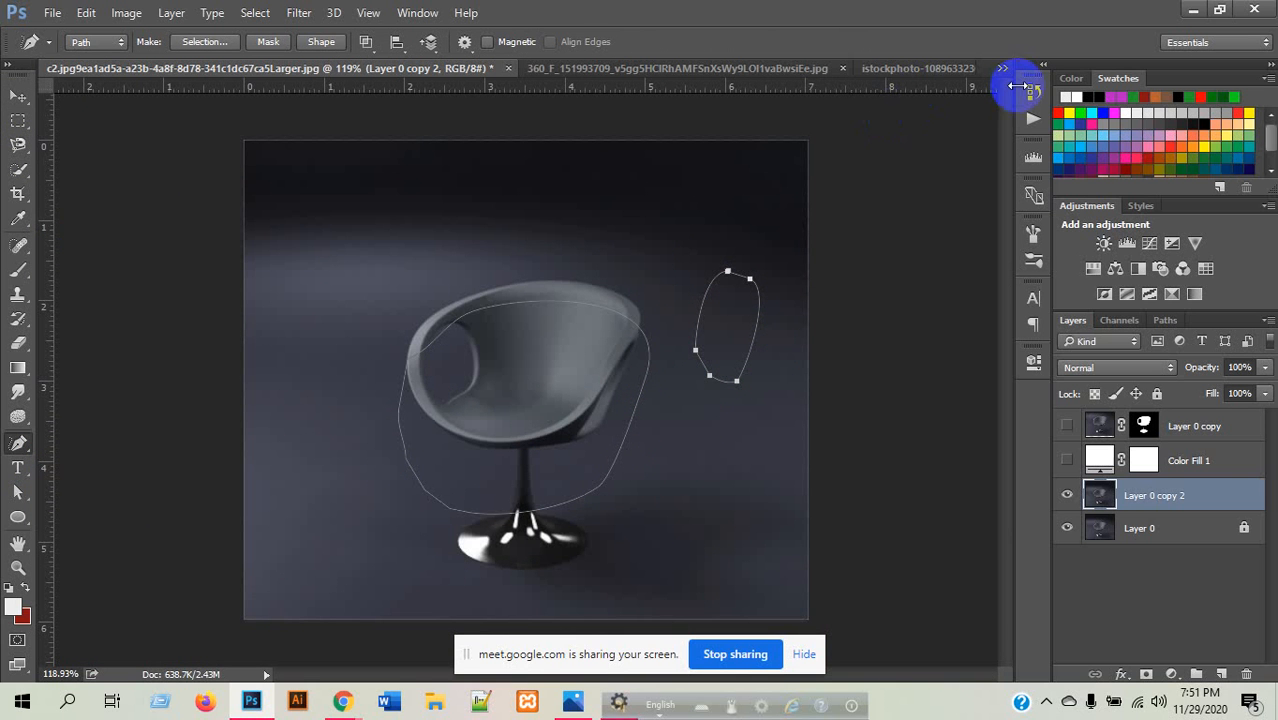
- Step back through the document history to the Layer Via Copy state to remove both freehand paths
left_click(1037, 93)
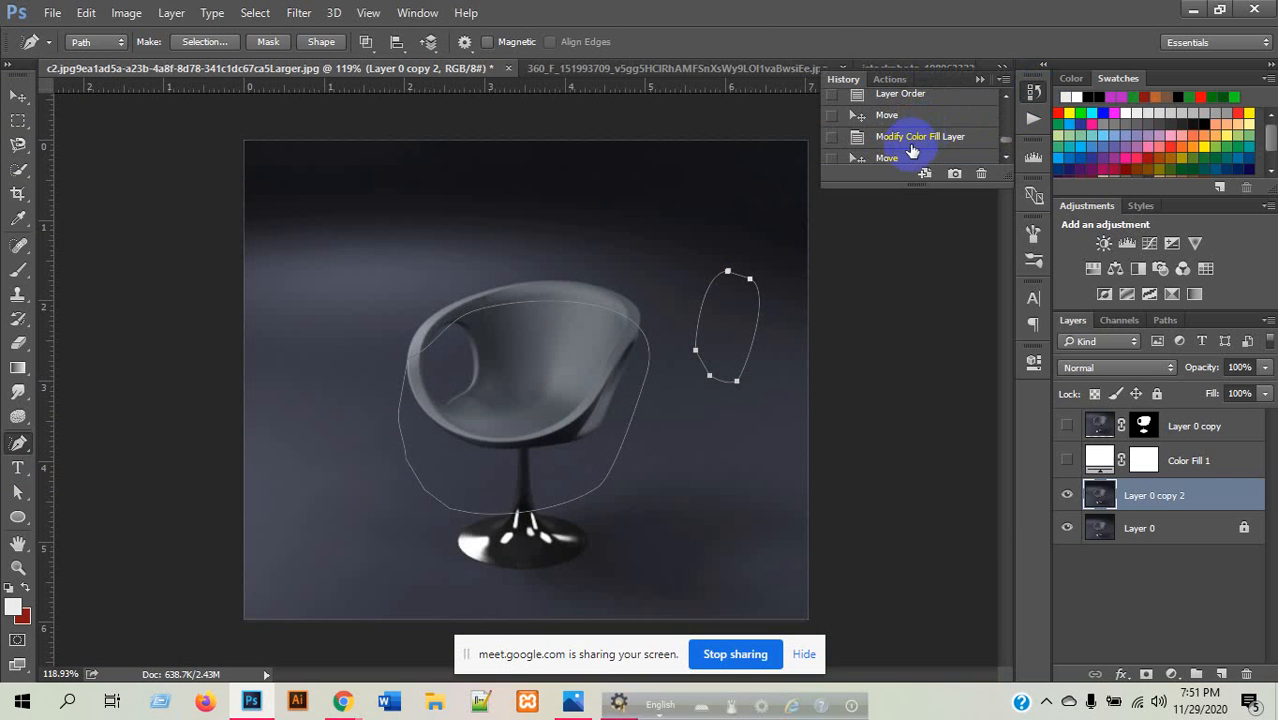
left_click(912, 150)
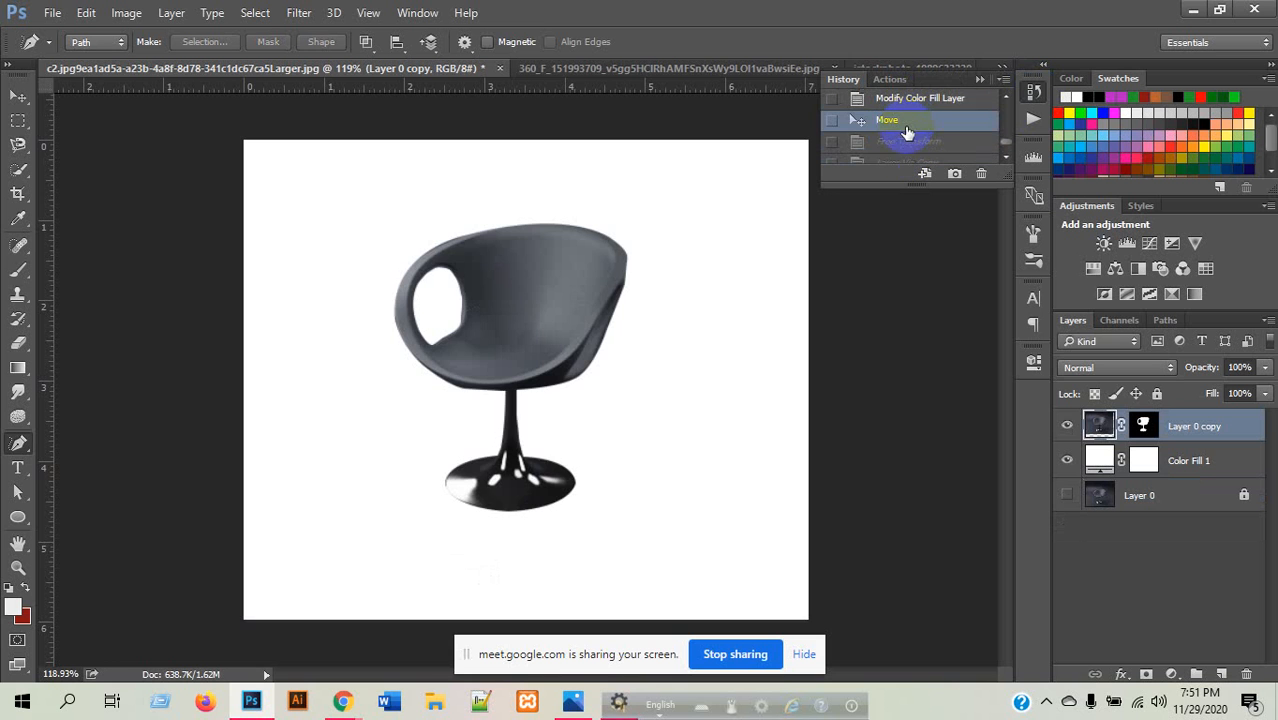
left_click(904, 141)
scroll(901, 160, "down", 1)
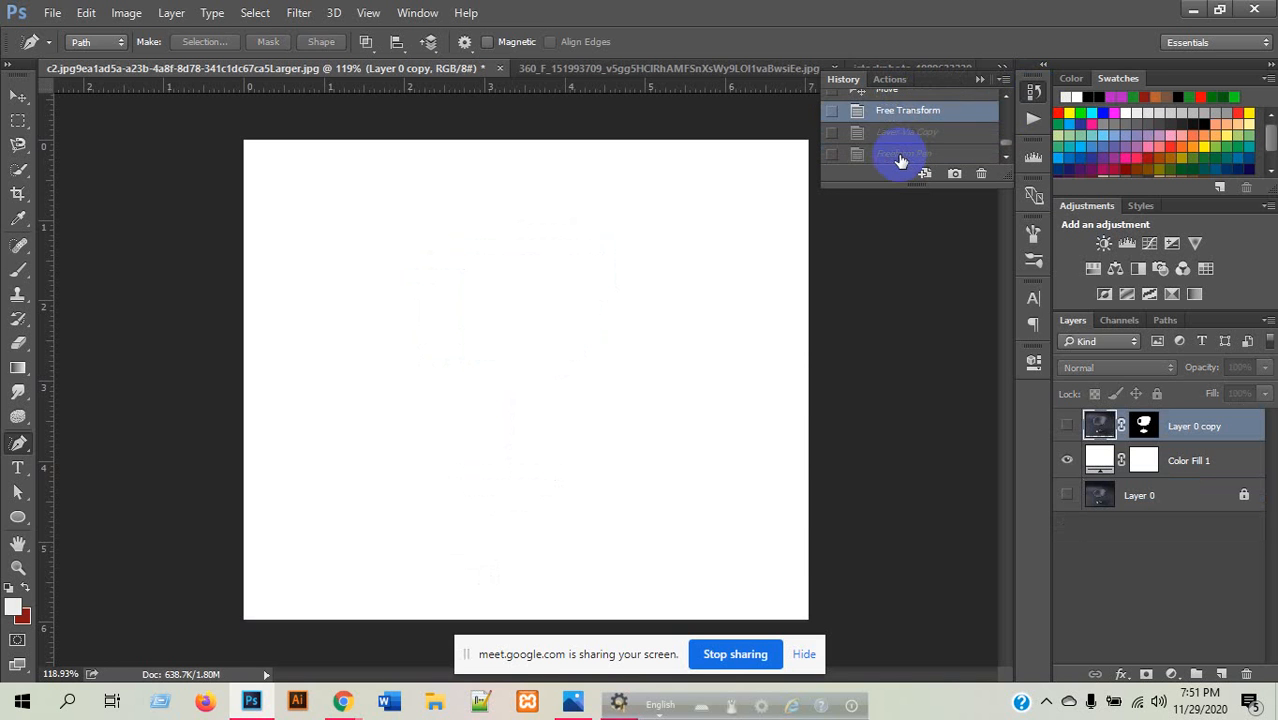
left_click(902, 159)
scroll(906, 139, "down", 1)
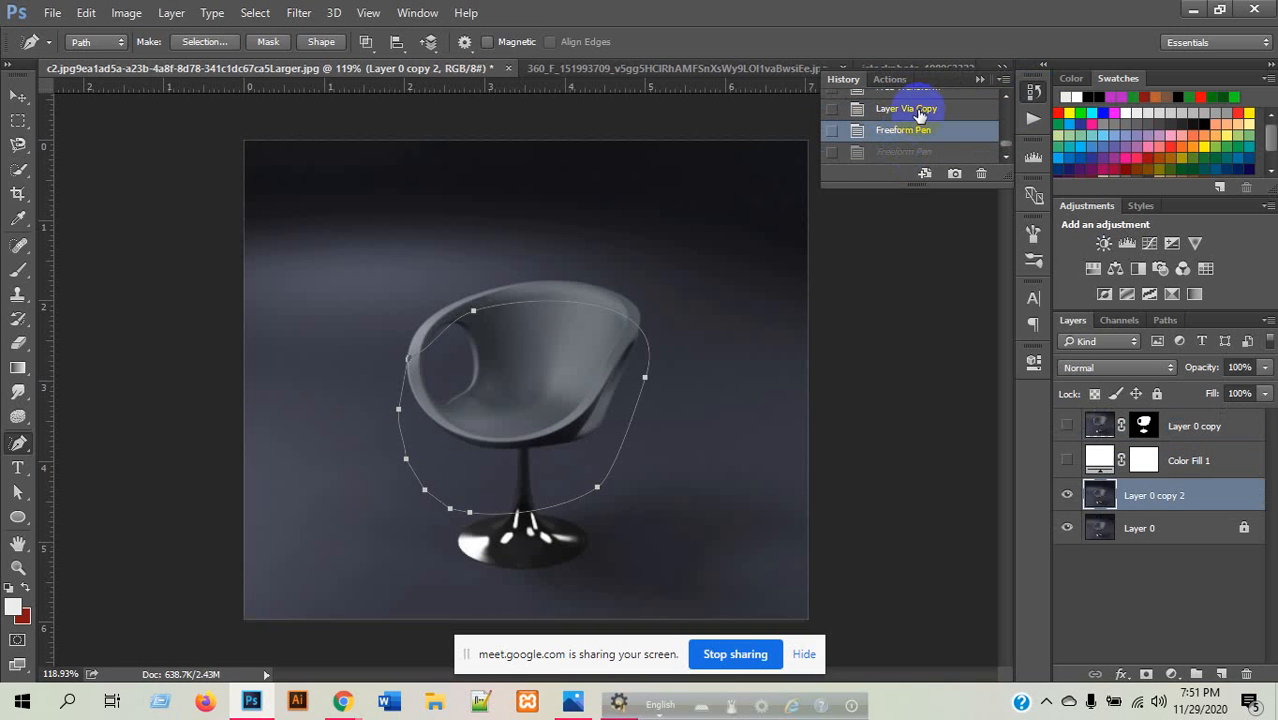
left_click(912, 109)
- Draw a closed five-point white shape of about 323 by 214 px above the chair using the Pen tool in Shape mode
left_click_drag(18, 443, 70, 468)
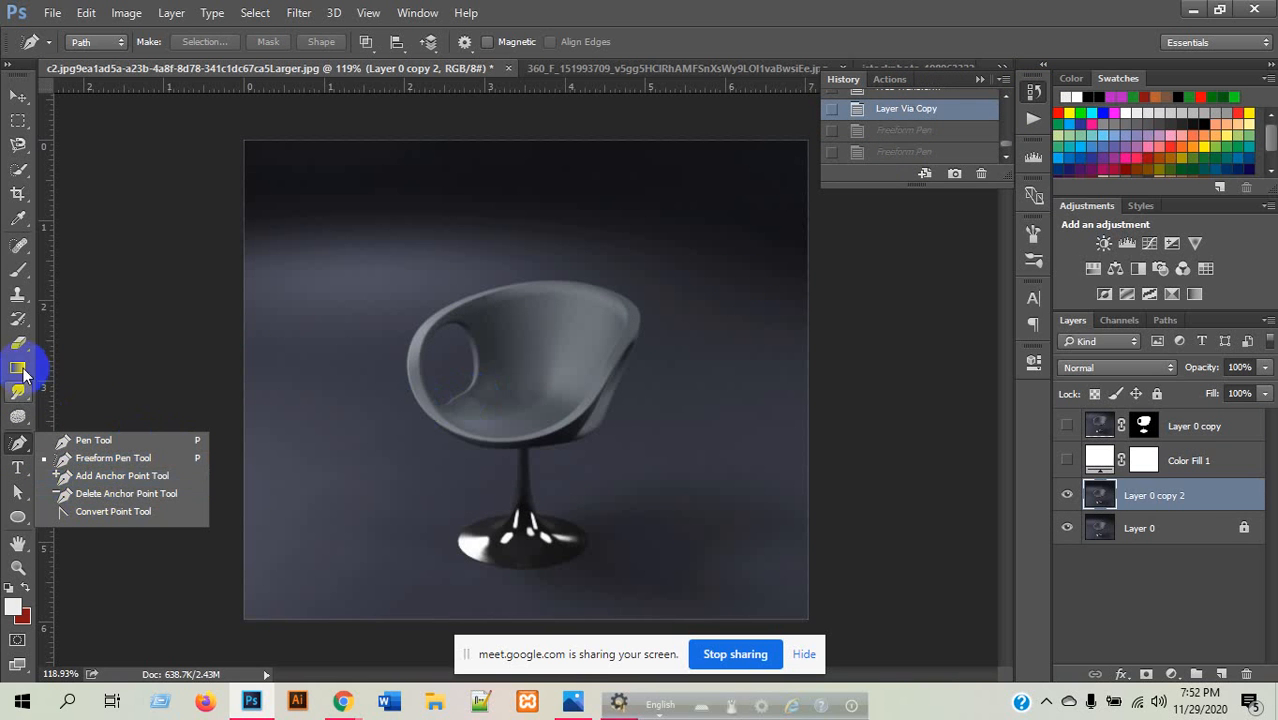
left_click(84, 42)
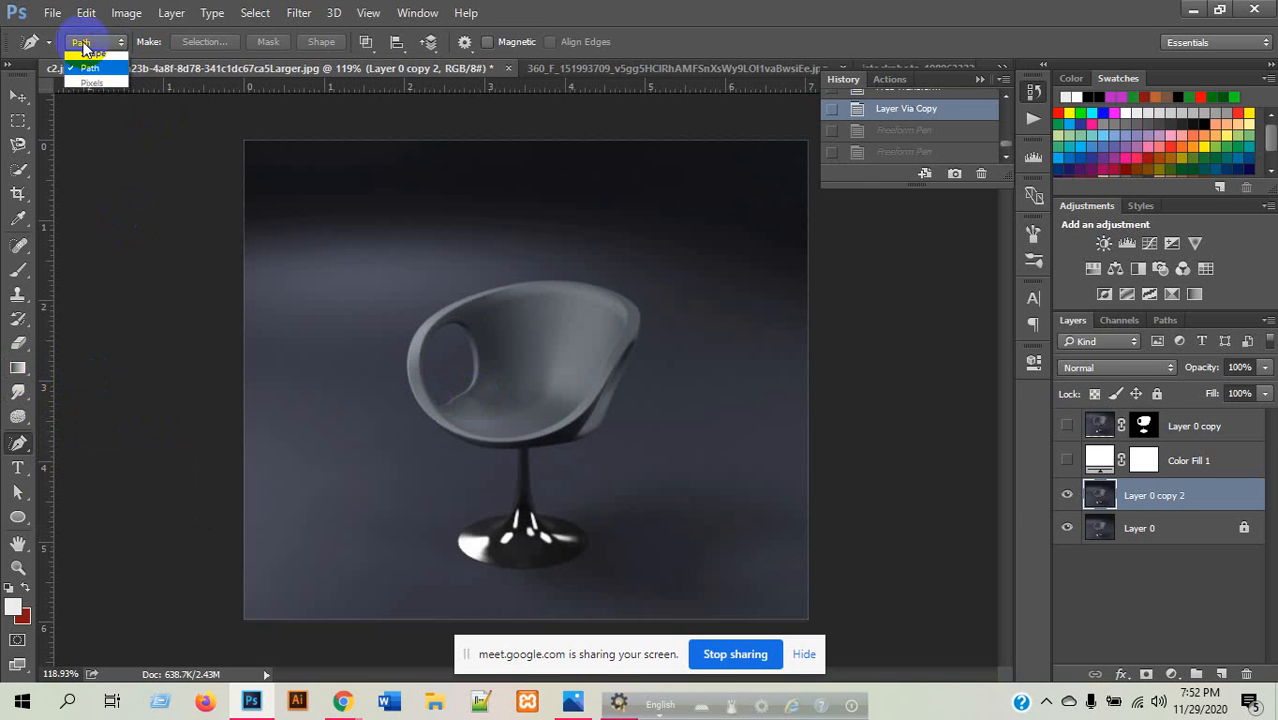
left_click(88, 62)
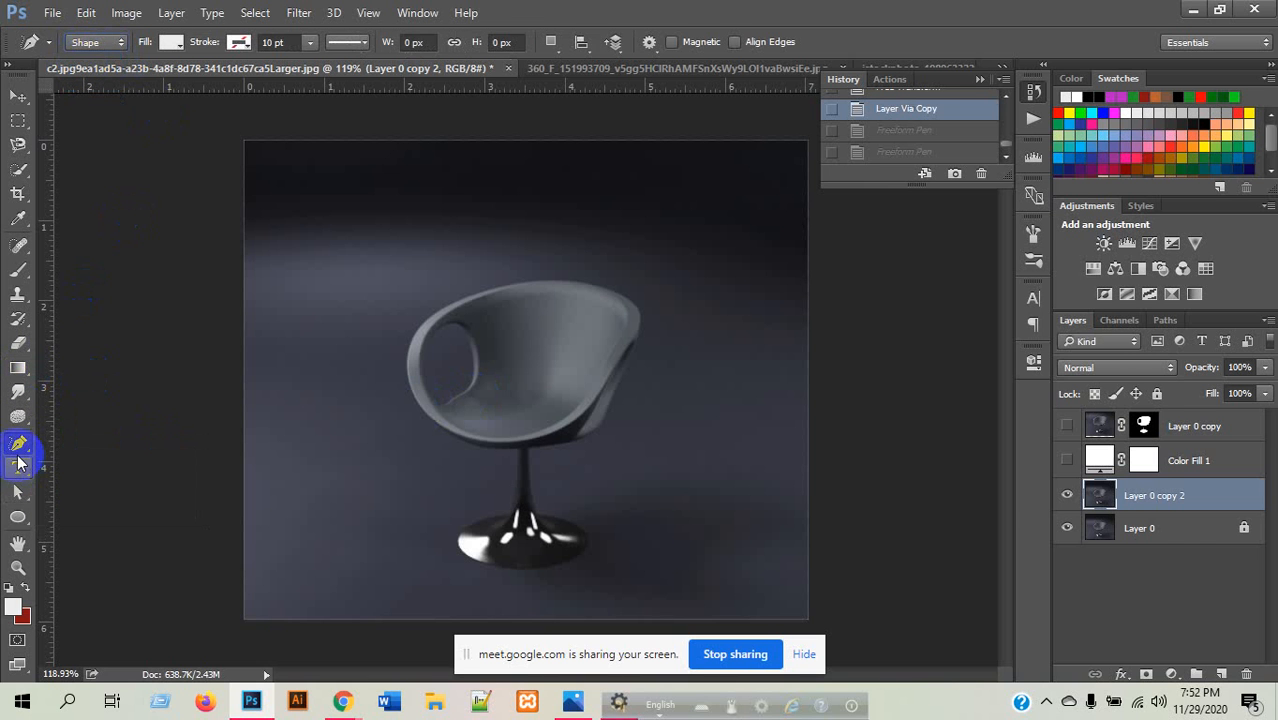
right_click(18, 448)
left_click(95, 438)
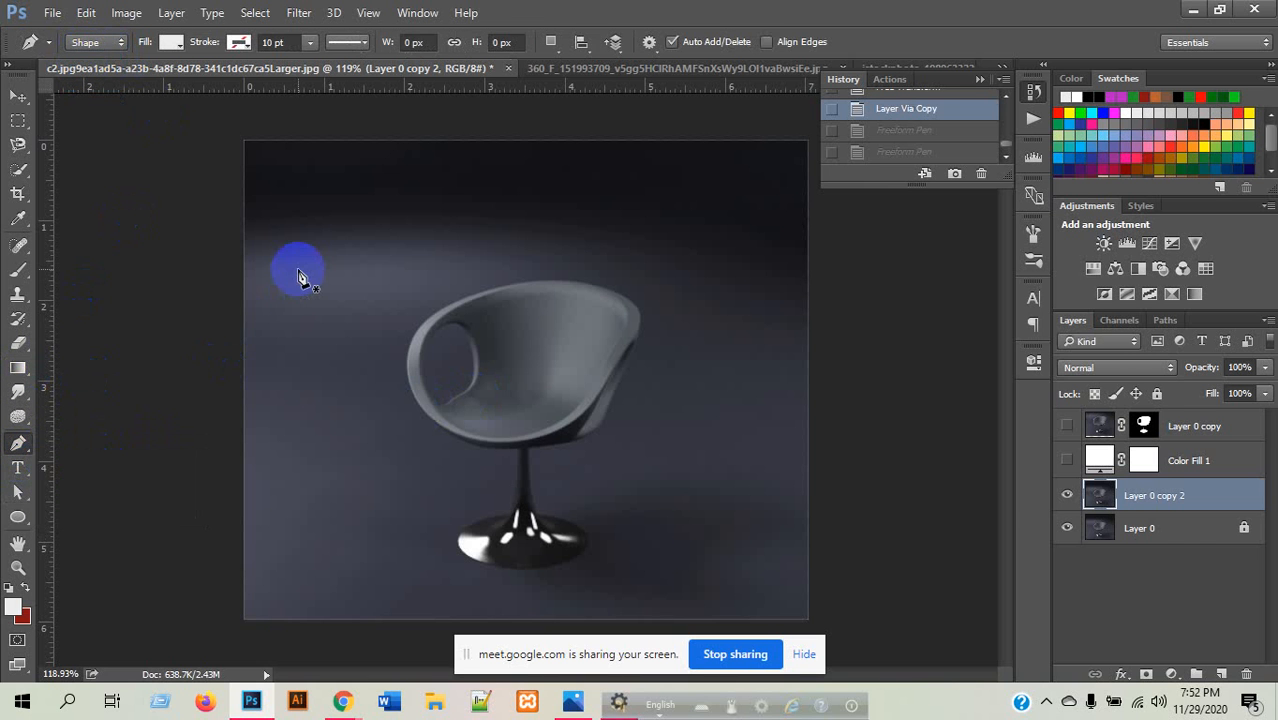
left_click(299, 268)
left_click(428, 157)
left_click(657, 222)
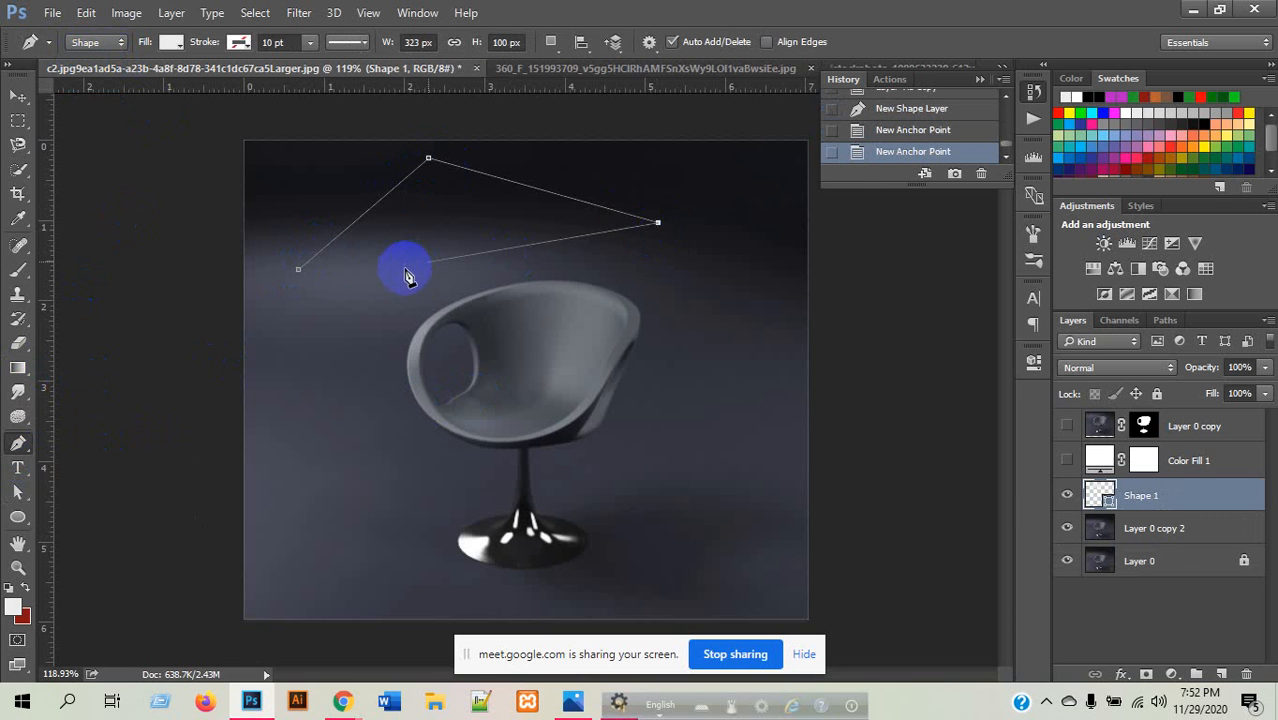
left_click(380, 287)
left_click(314, 395)
left_click(299, 270)
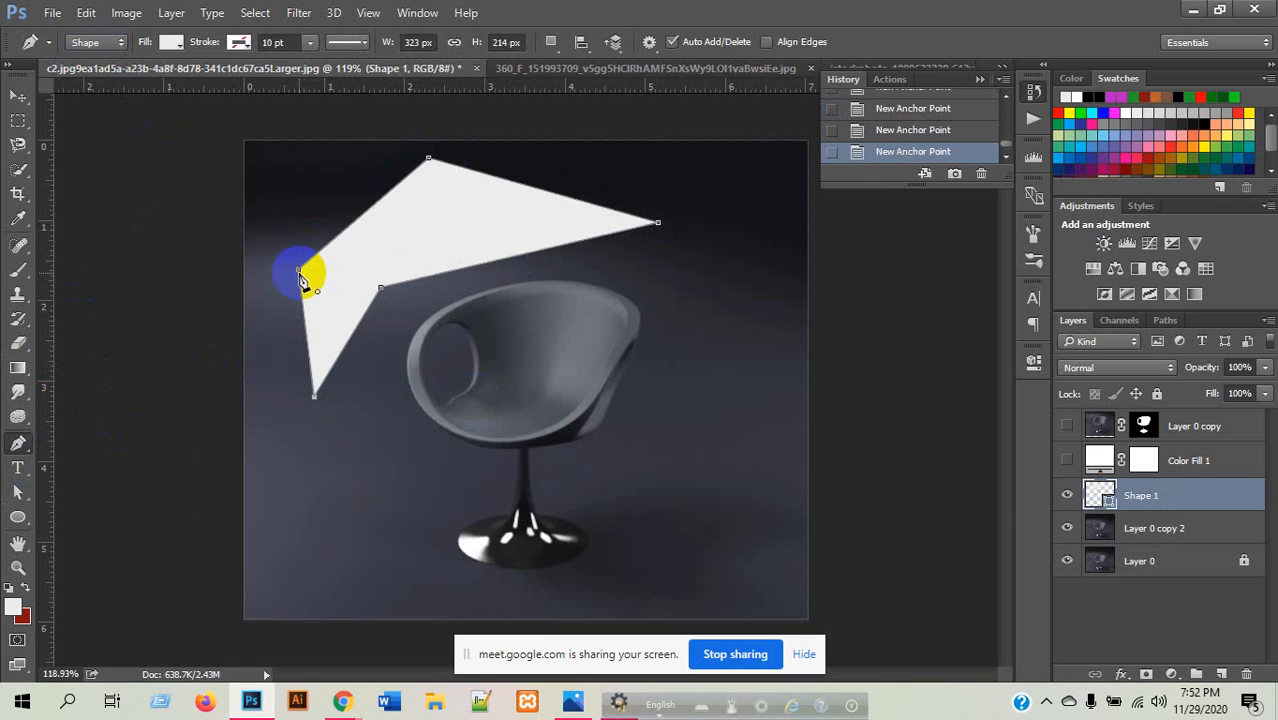
- Delete the inner corner anchor point from the white shape's lower edge with the Delete Anchor Point tool
right_click(18, 447)
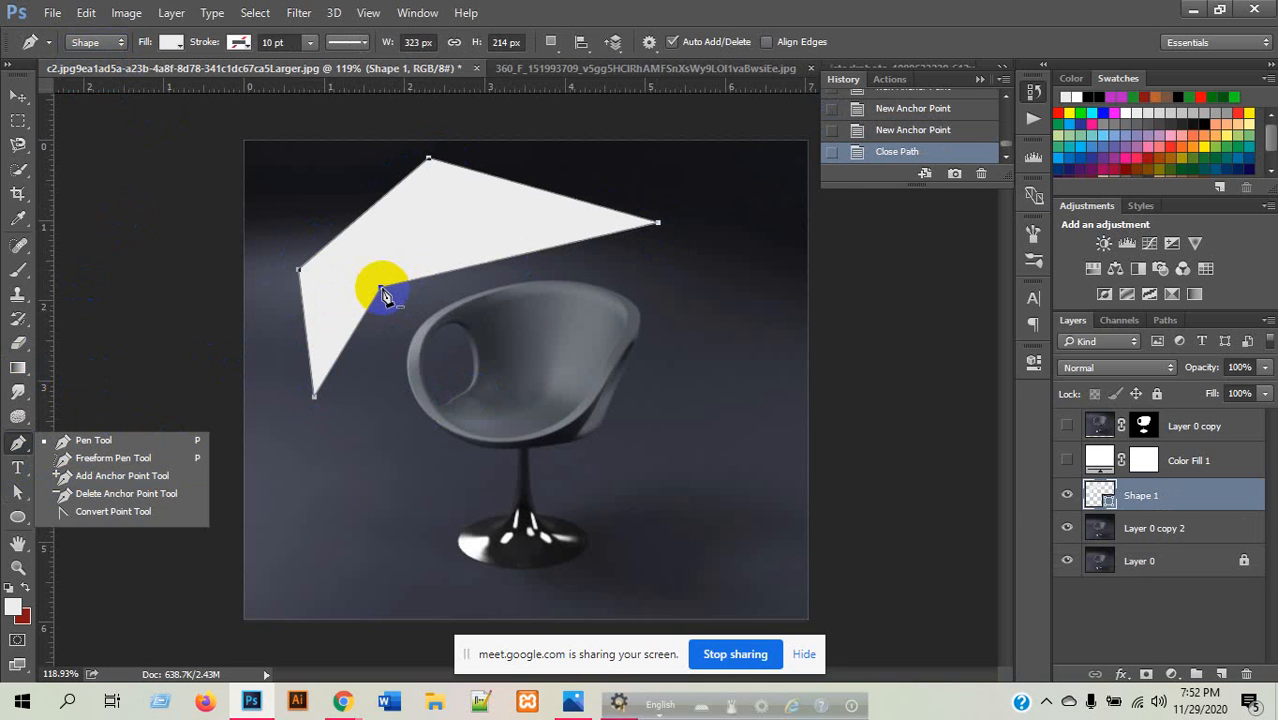
left_click(99, 493)
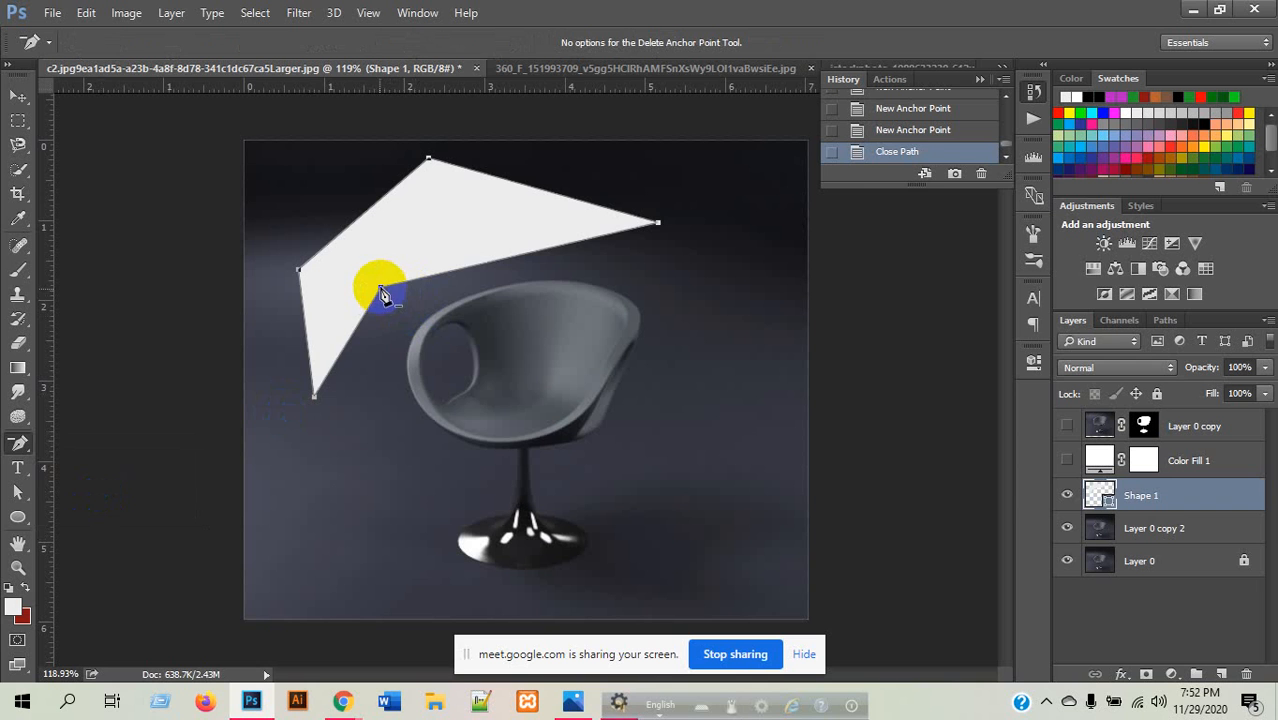
left_click(380, 287)
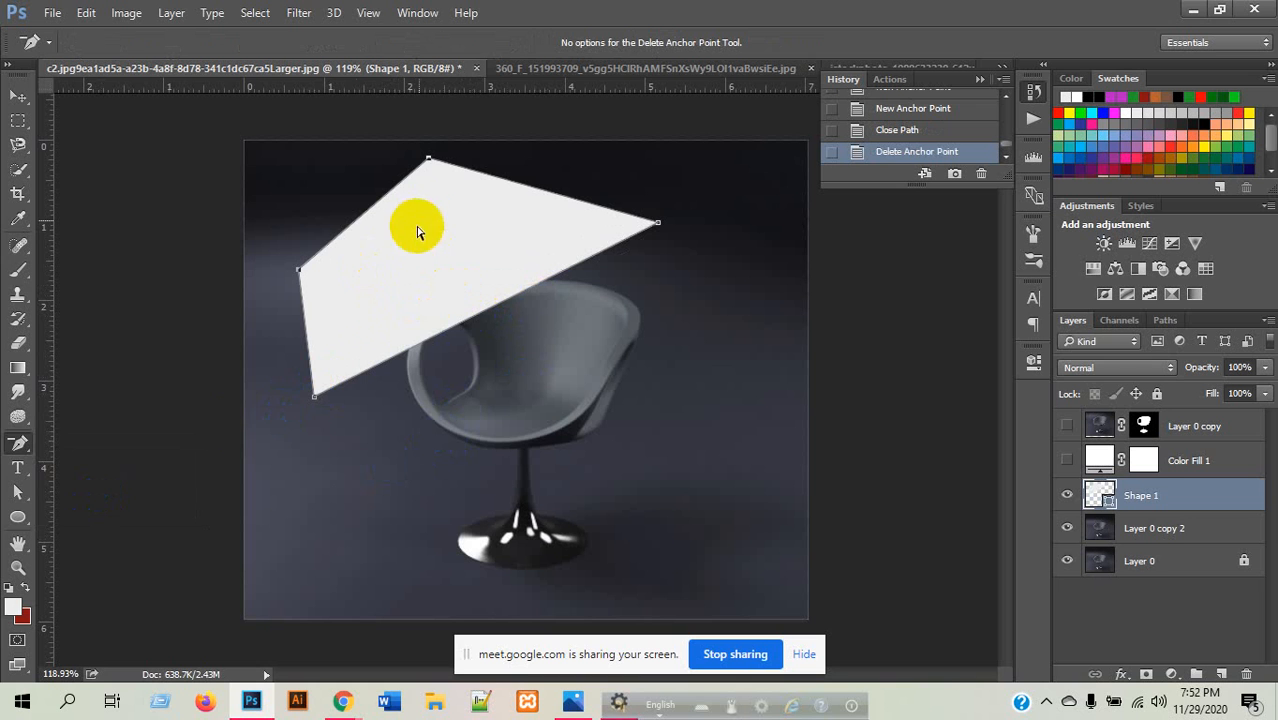
- Add an anchor point midway along the shape's lower edge and move it up and left with Direct Selection to curve the edge inward
left_click(17, 443)
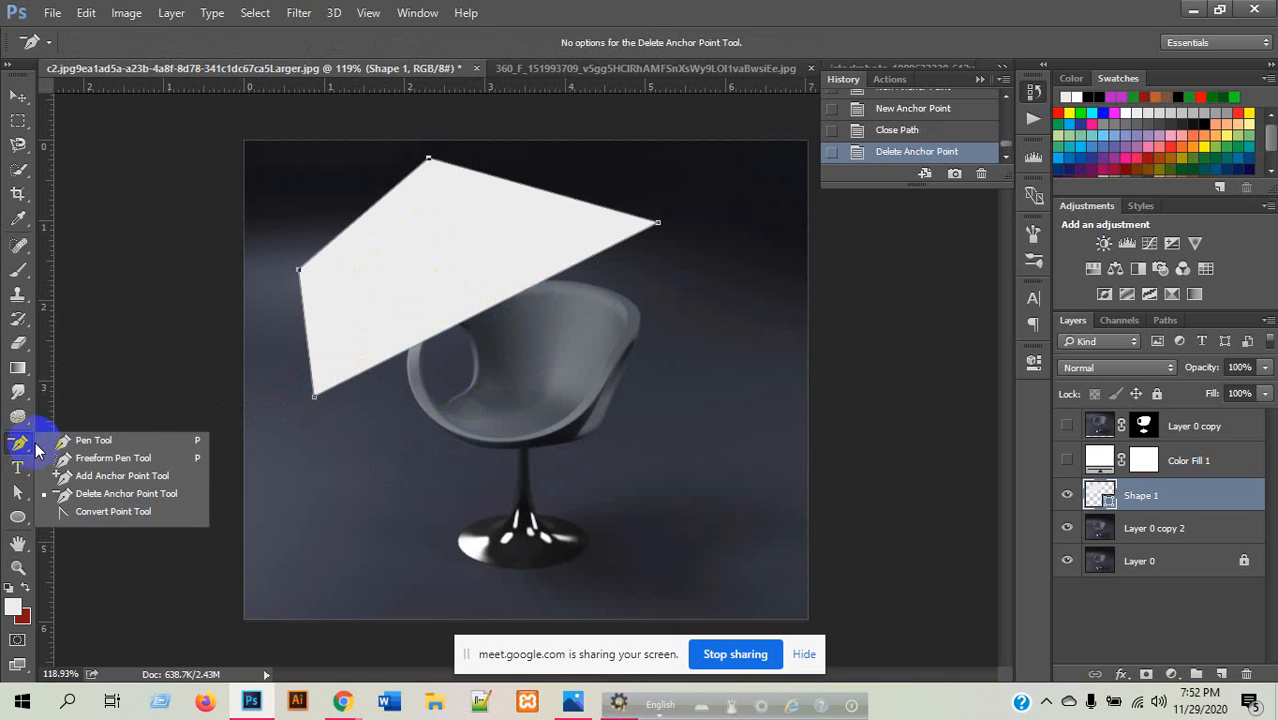
left_click(82, 476)
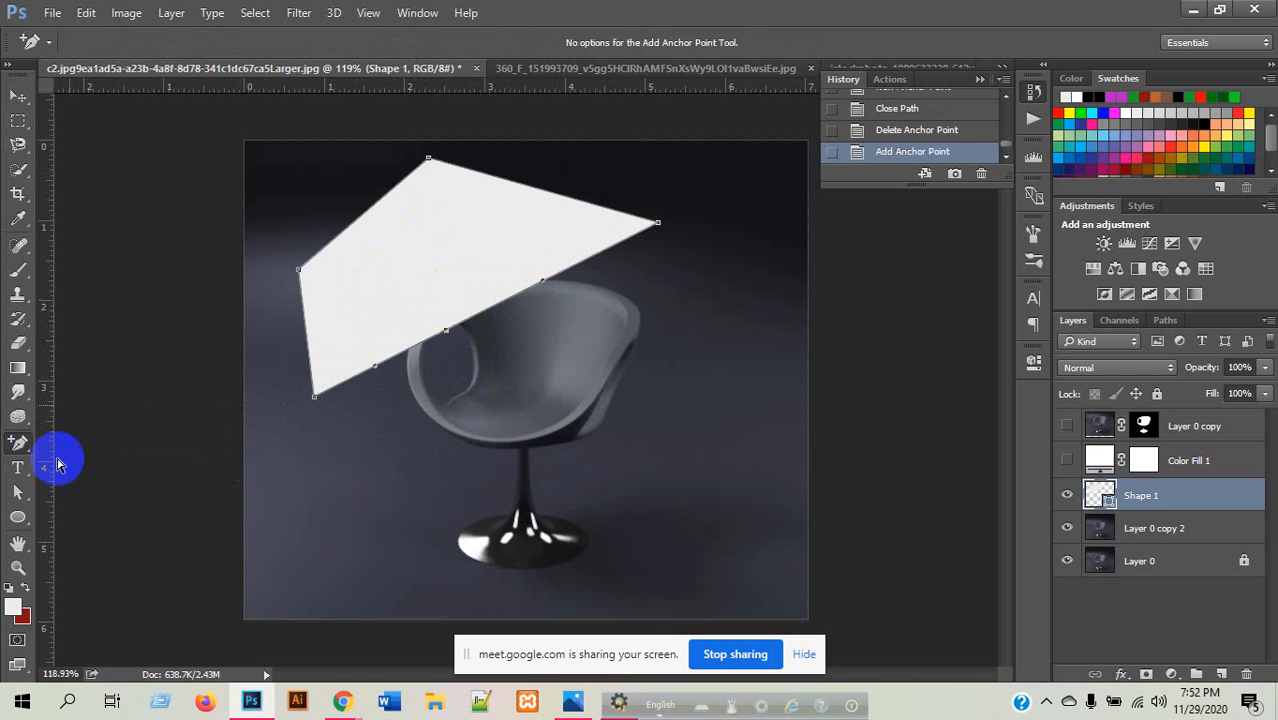
left_click(22, 493)
left_click(91, 491)
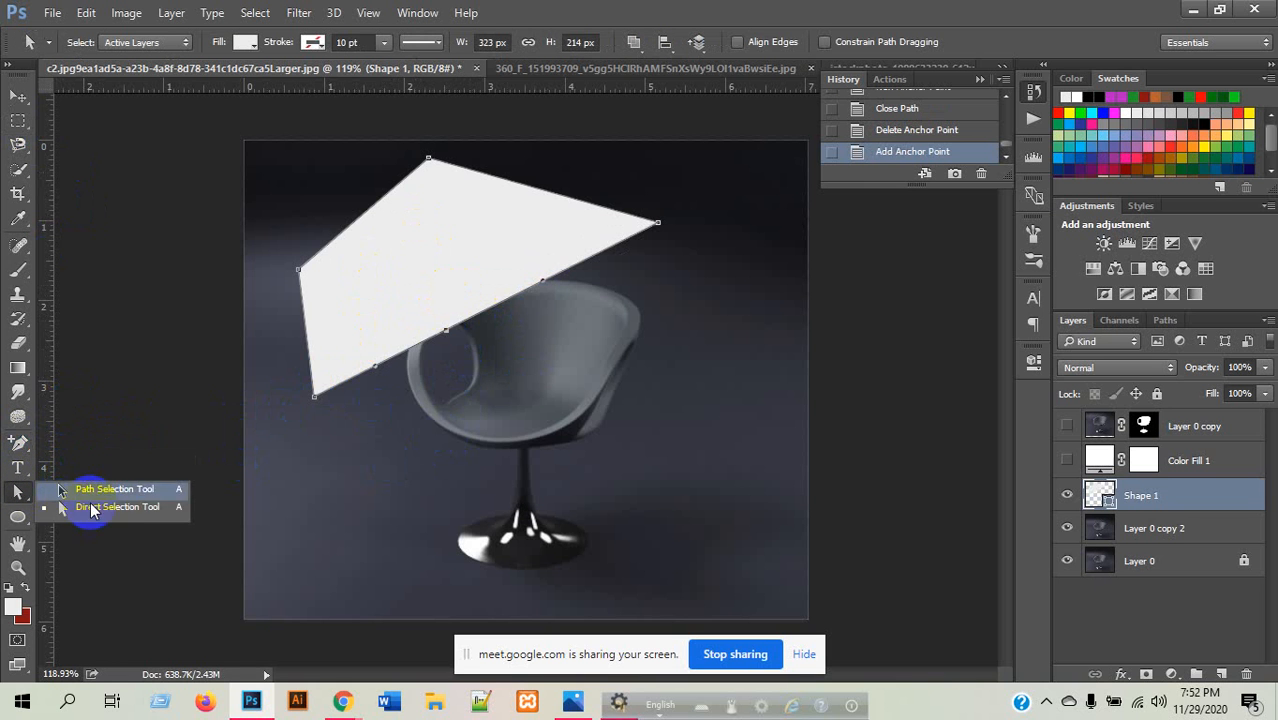
left_click(455, 333)
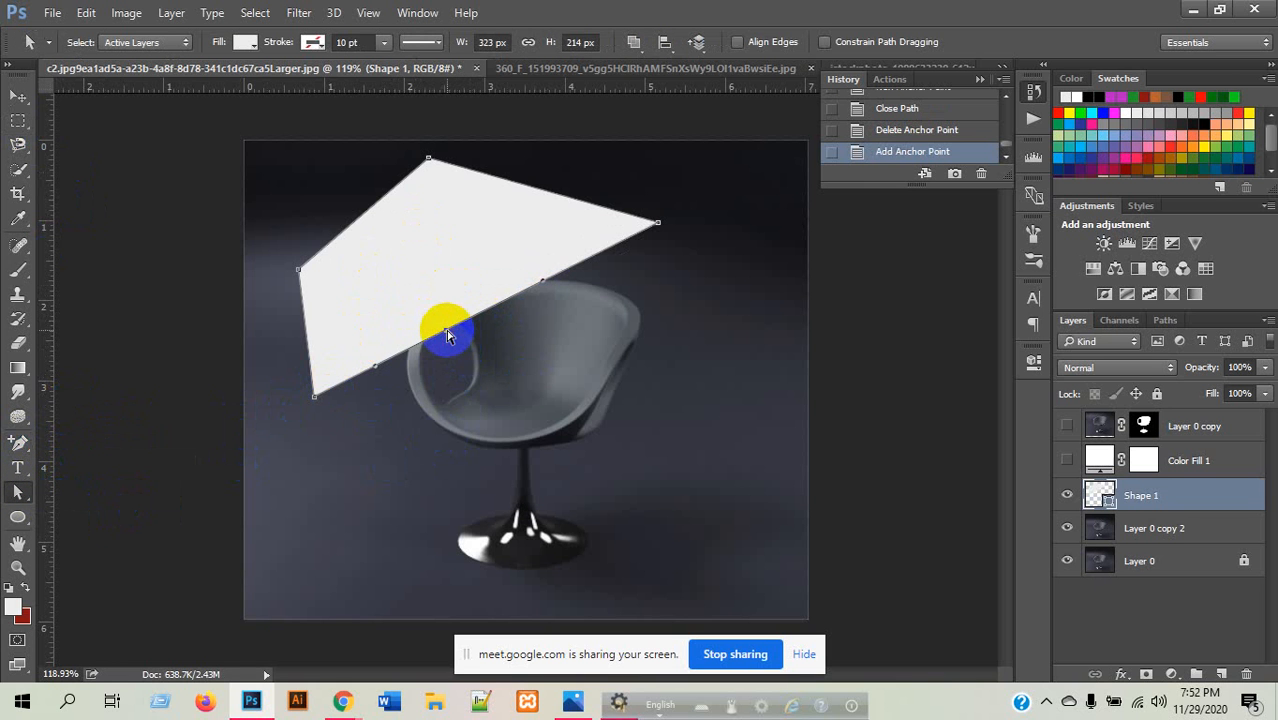
left_click_drag(447, 335, 395, 240)
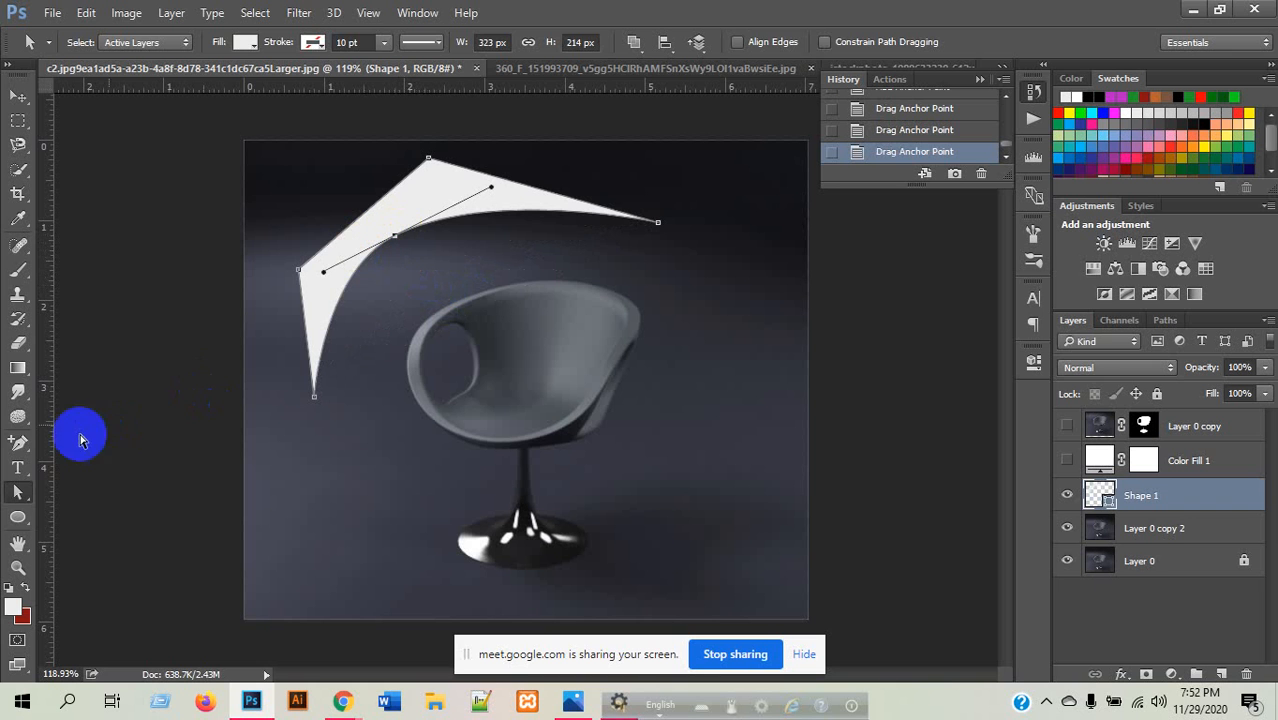
- Convert the curved inner anchor point of the white shape to a sharp corner with the Convert Point tool
left_click(18, 441)
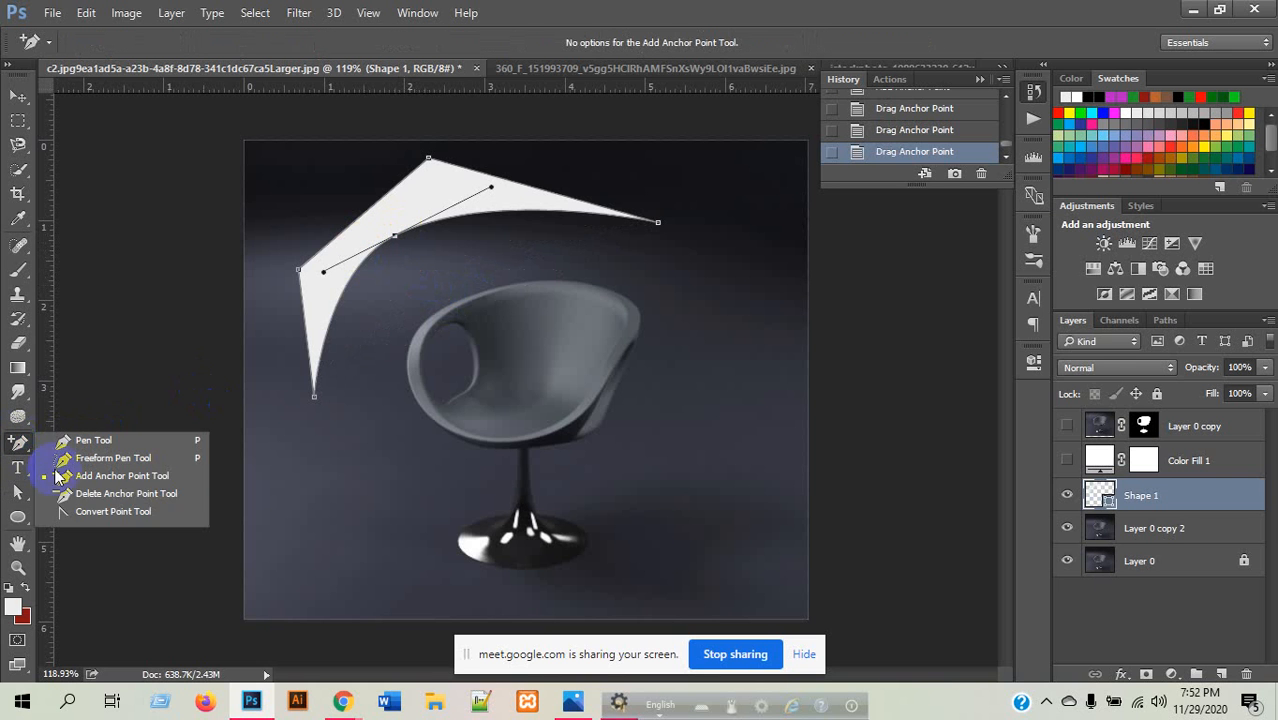
left_click(106, 512)
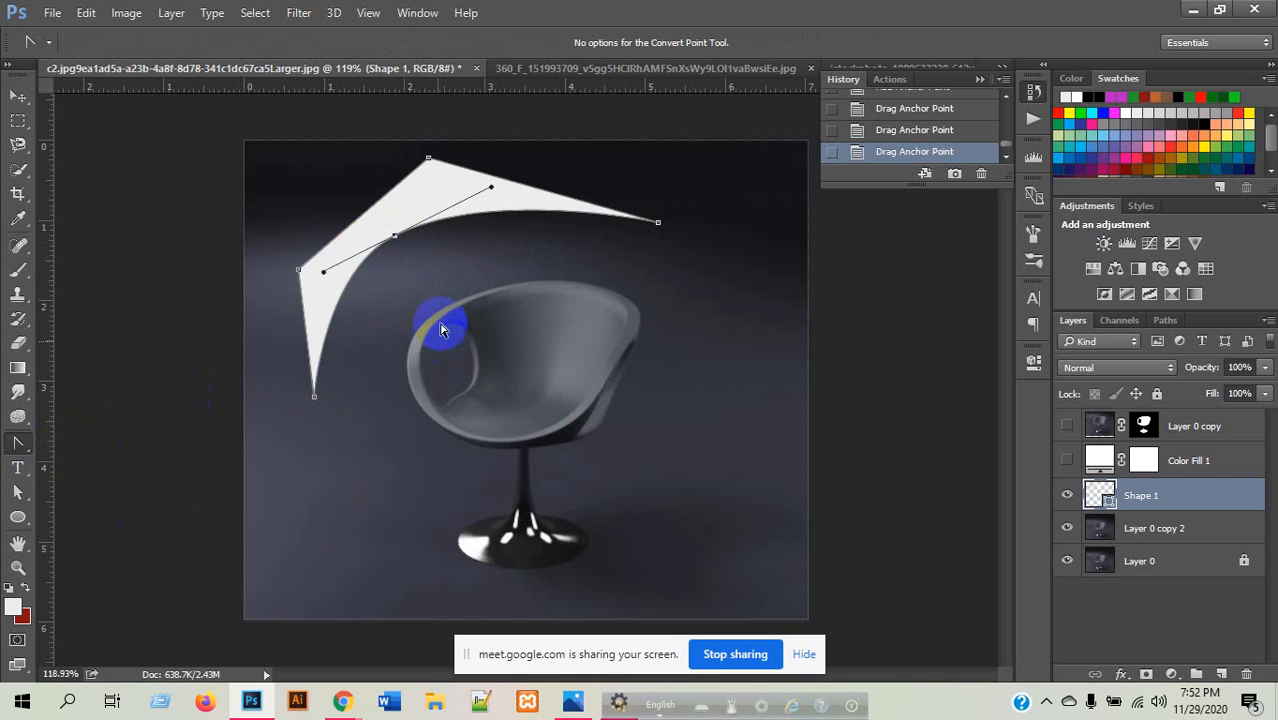
left_click(396, 239)
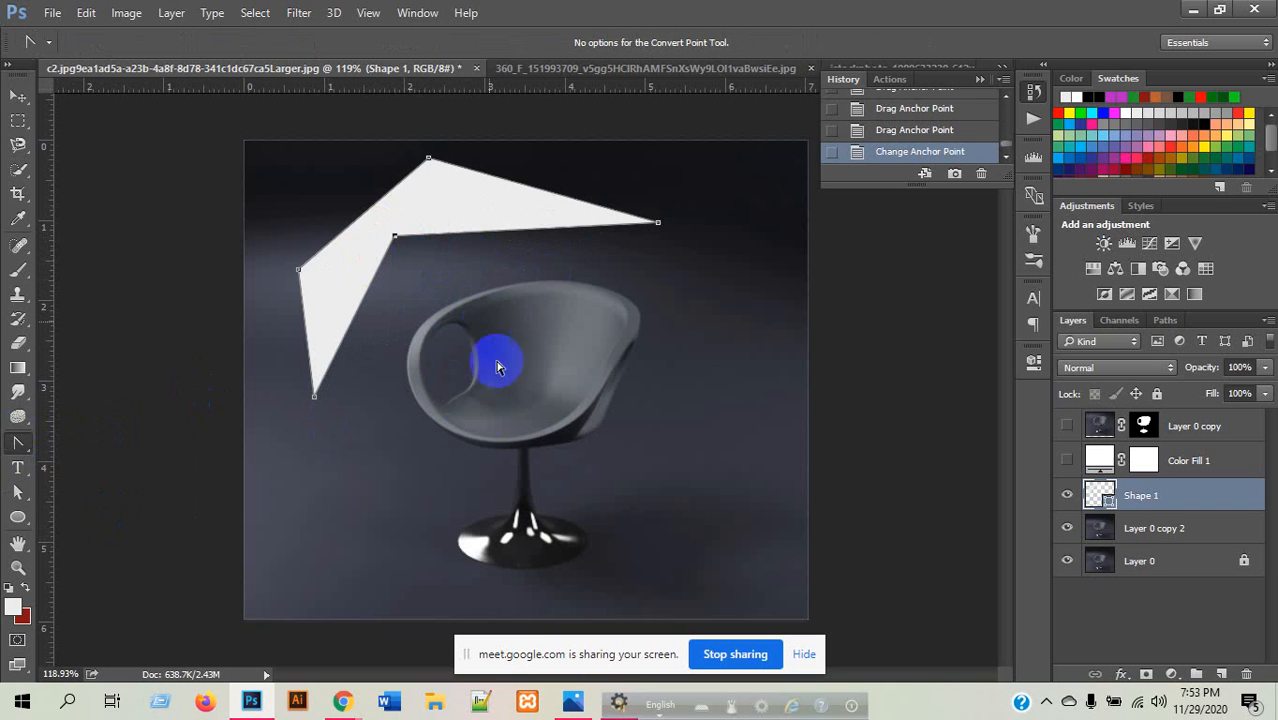
- Add an anchor point midway between the white shape's inner corner and its lowest point with the Add Anchor Point tool
left_click(17, 95)
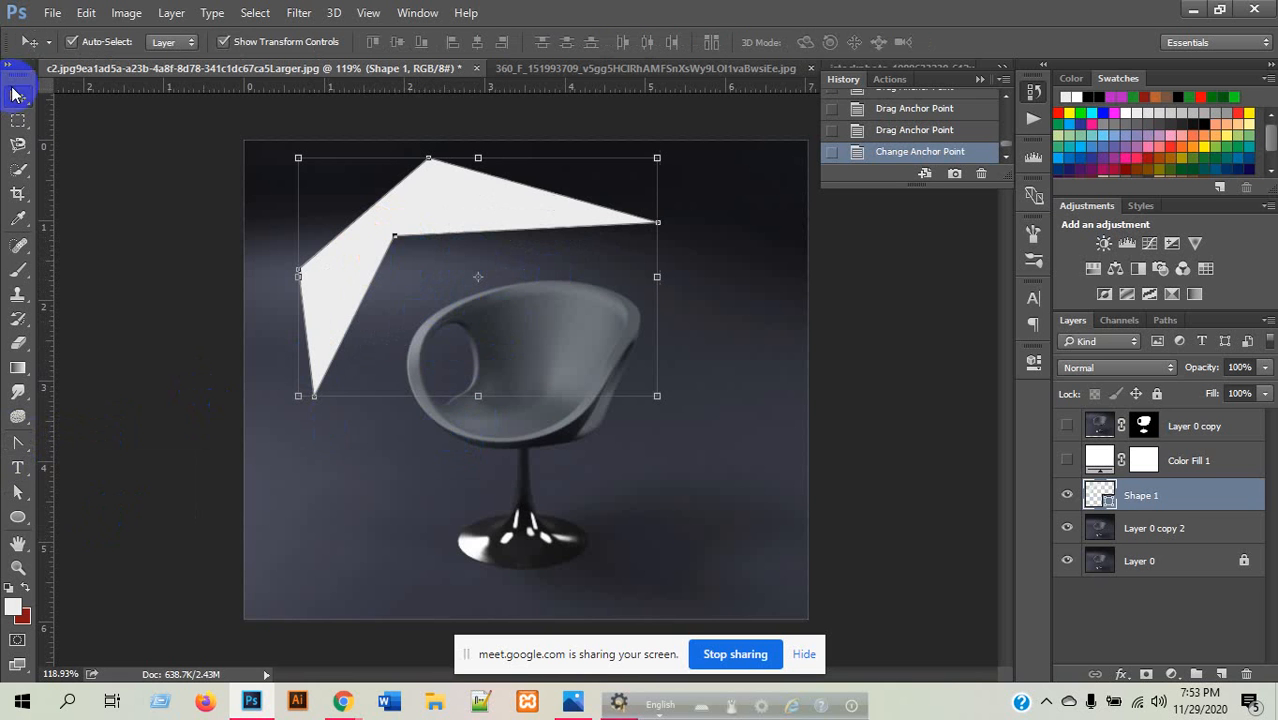
left_click(17, 441)
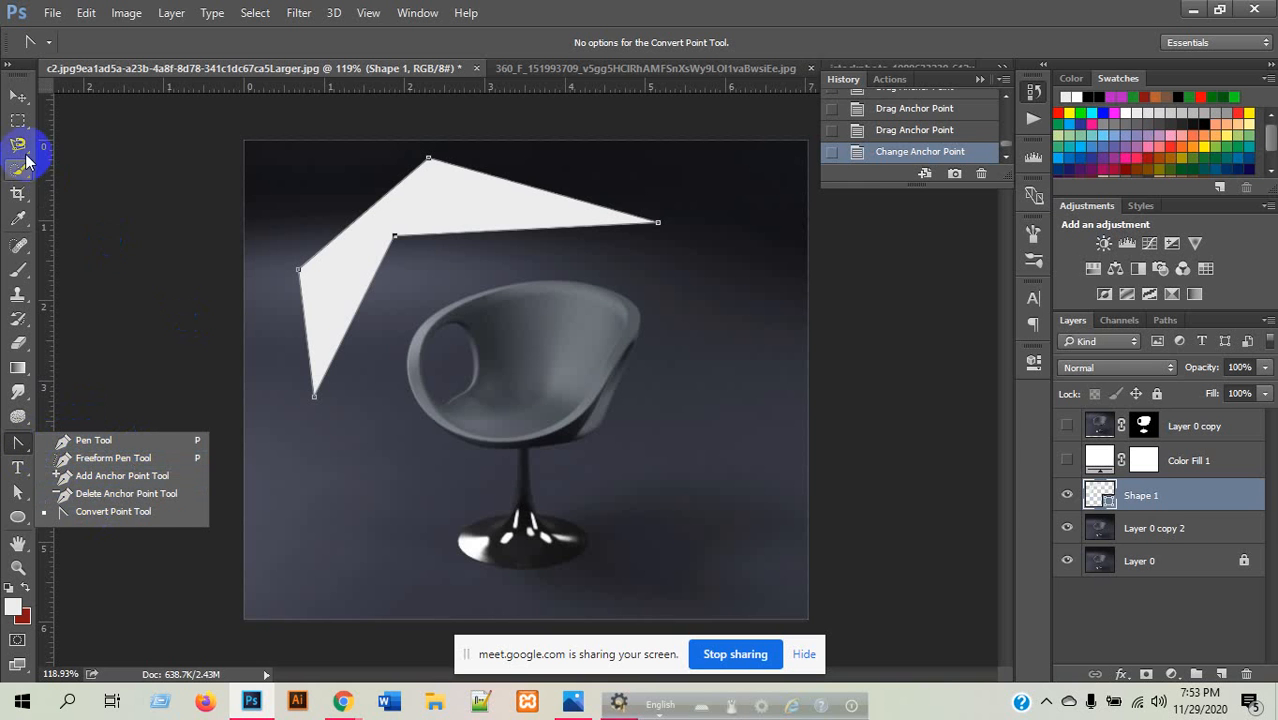
left_click(81, 478)
left_click(358, 304)
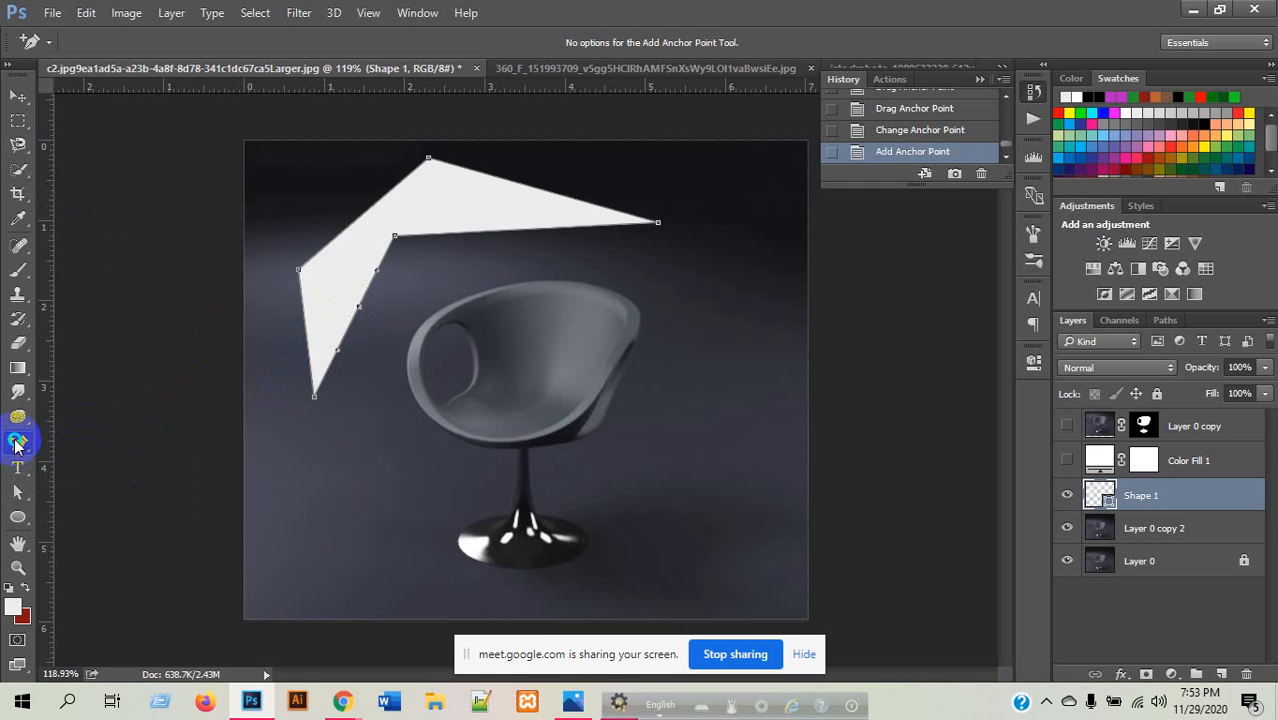
- Delete the white shape's inner corner anchor and the midway anchor below it with the Delete Anchor Point tool
left_click(15, 446)
left_click(81, 499)
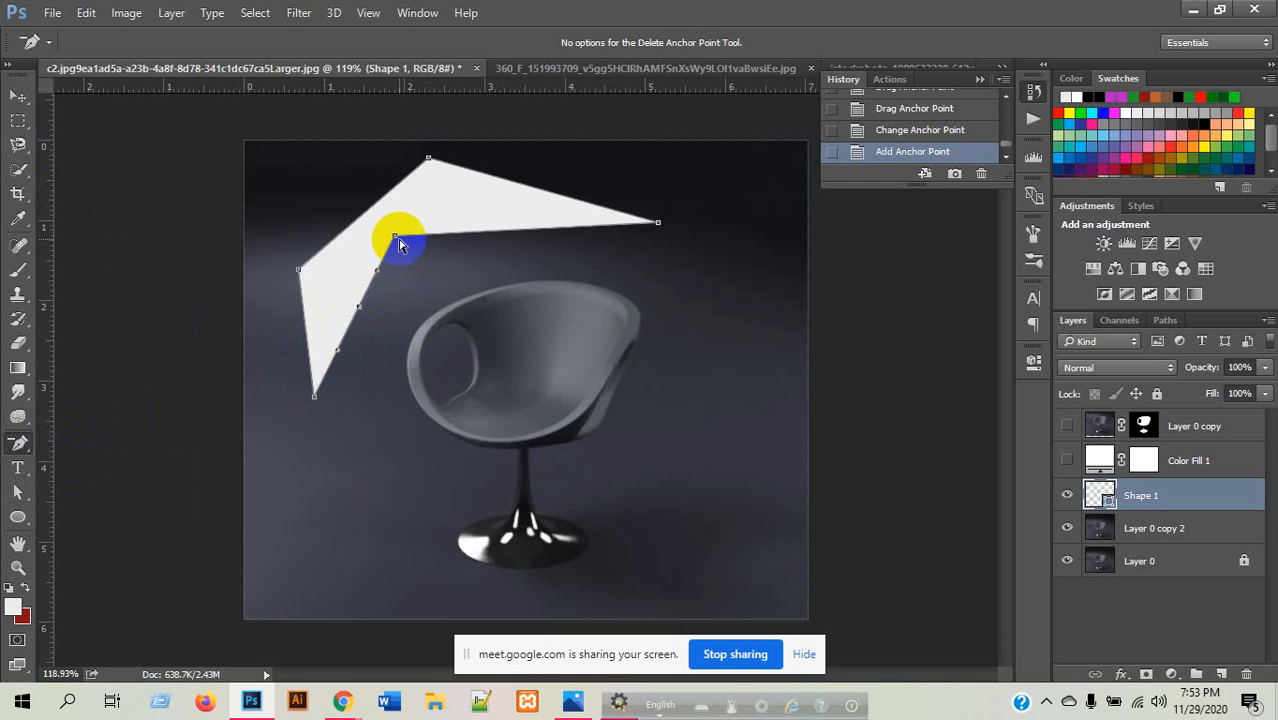
left_click(398, 247)
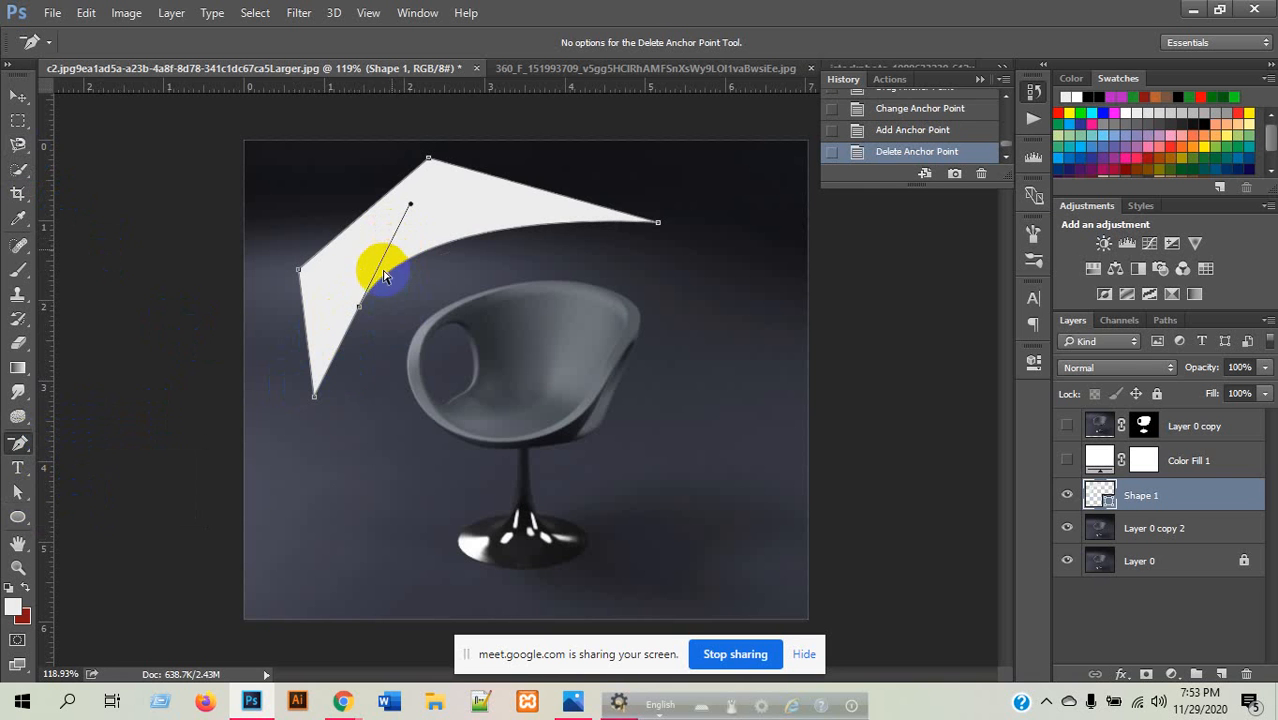
left_click(362, 313)
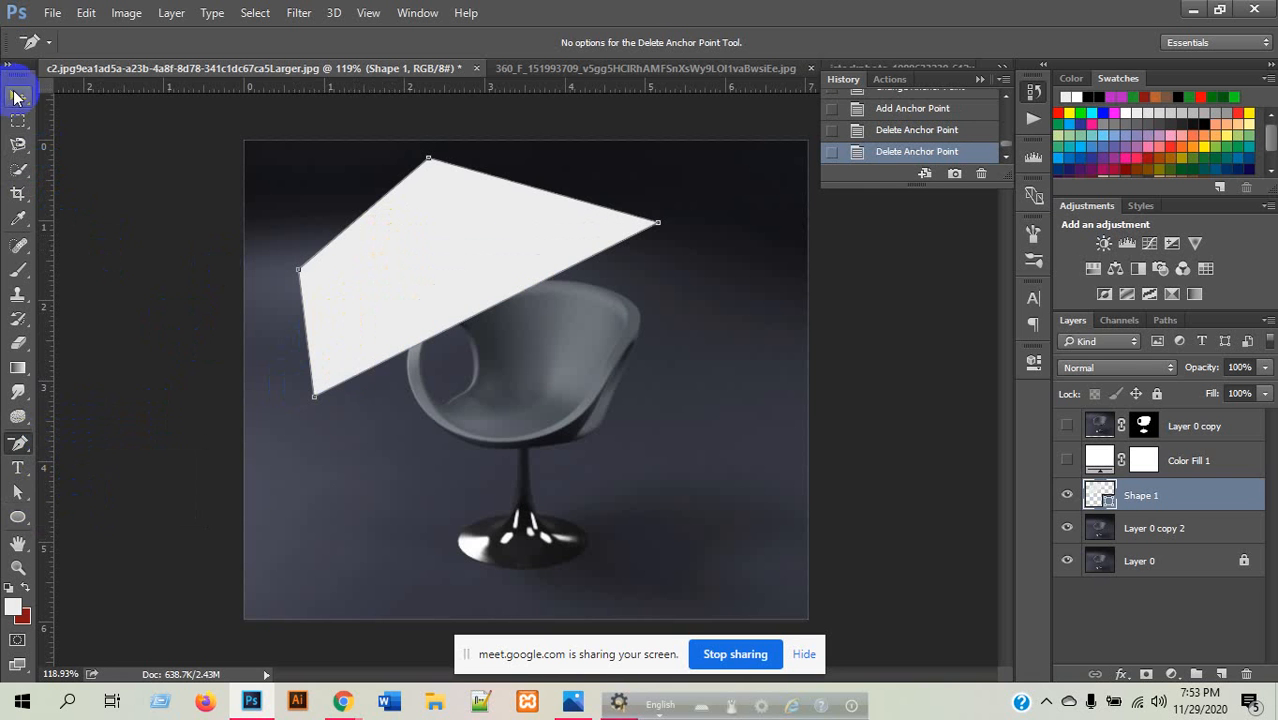
- Delete the white shape's layer from the chair document
left_click(18, 95)
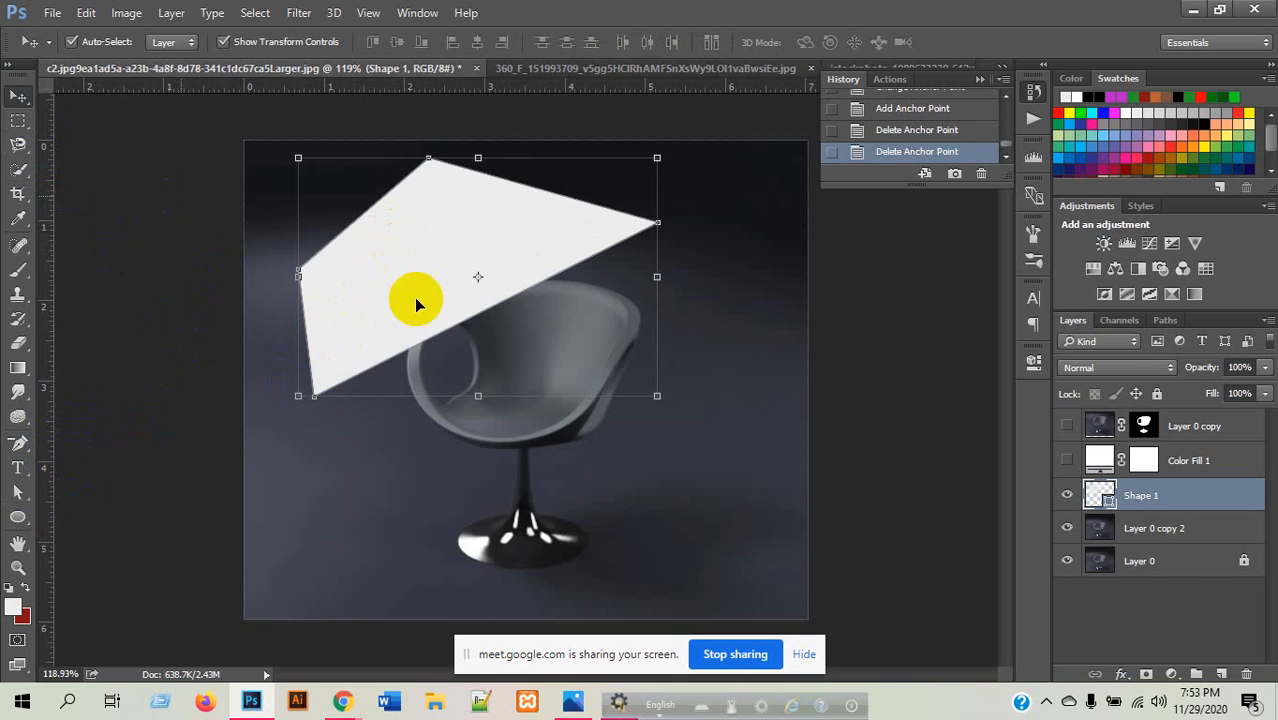
left_click(1248, 675)
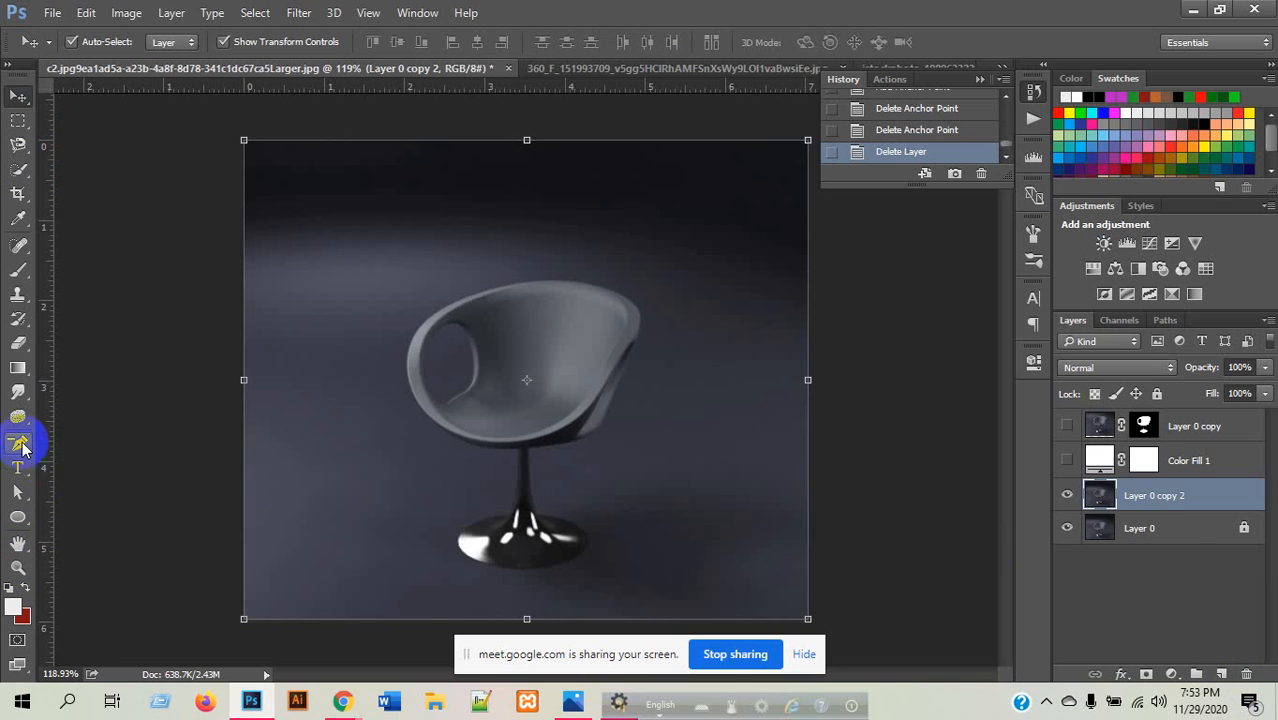
left_click(21, 443)
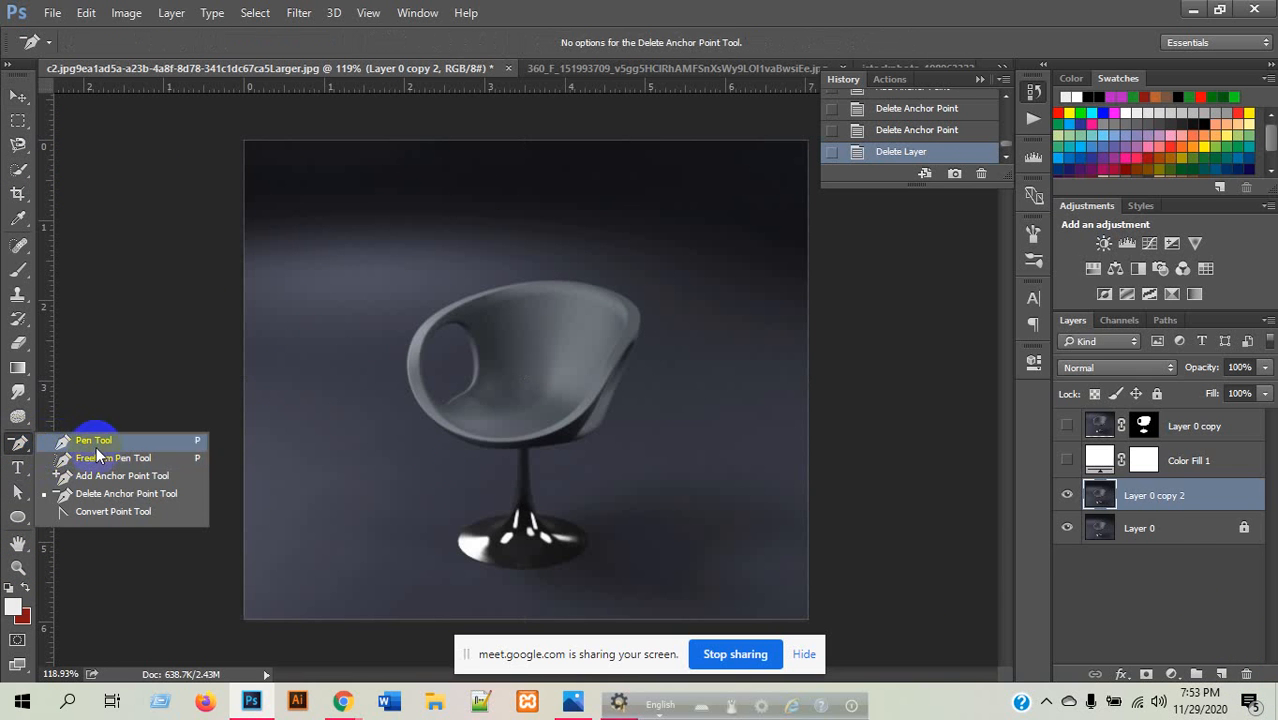
left_click(118, 548)
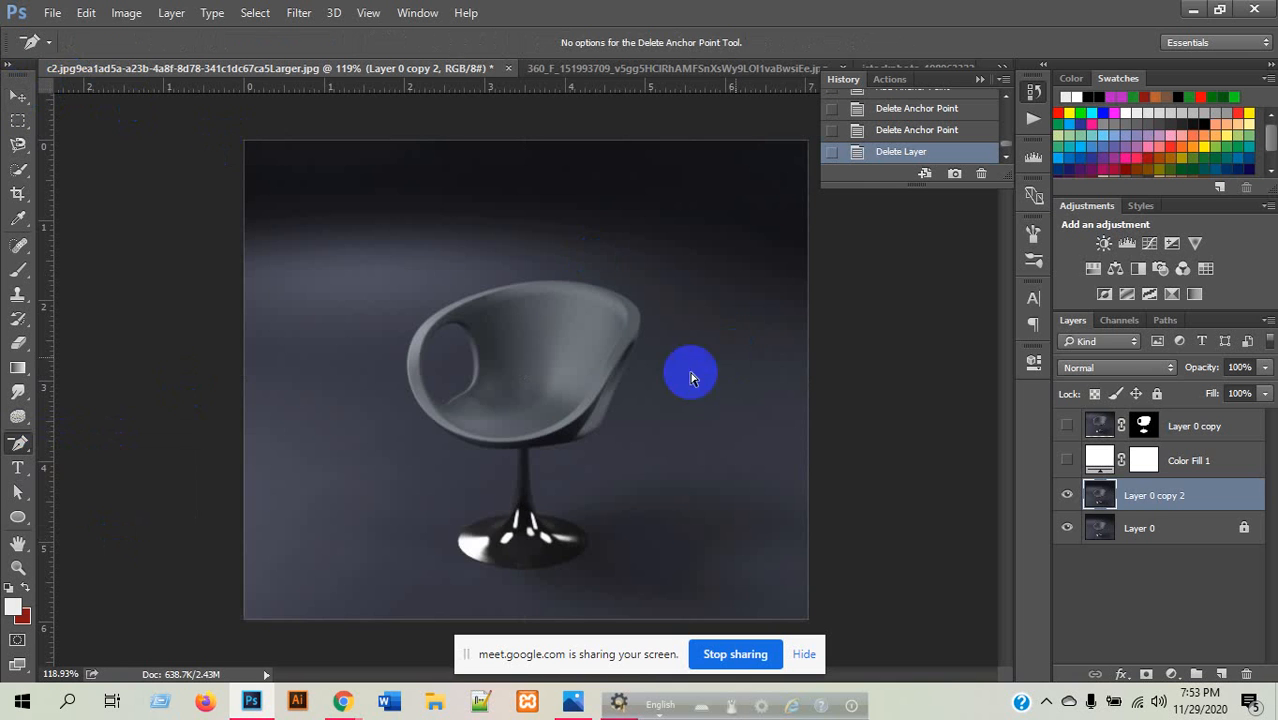
- Close the chair document without saving its changes
scroll(439, 271, "down", 3)
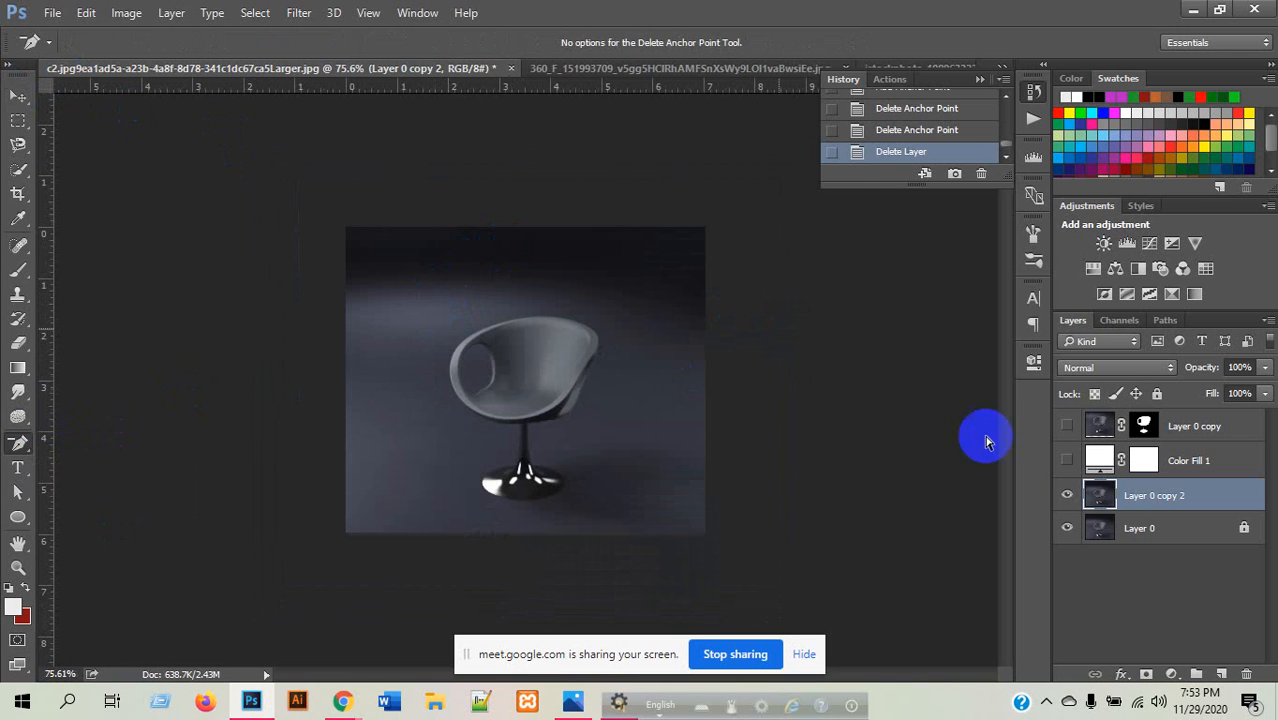
left_click(645, 72)
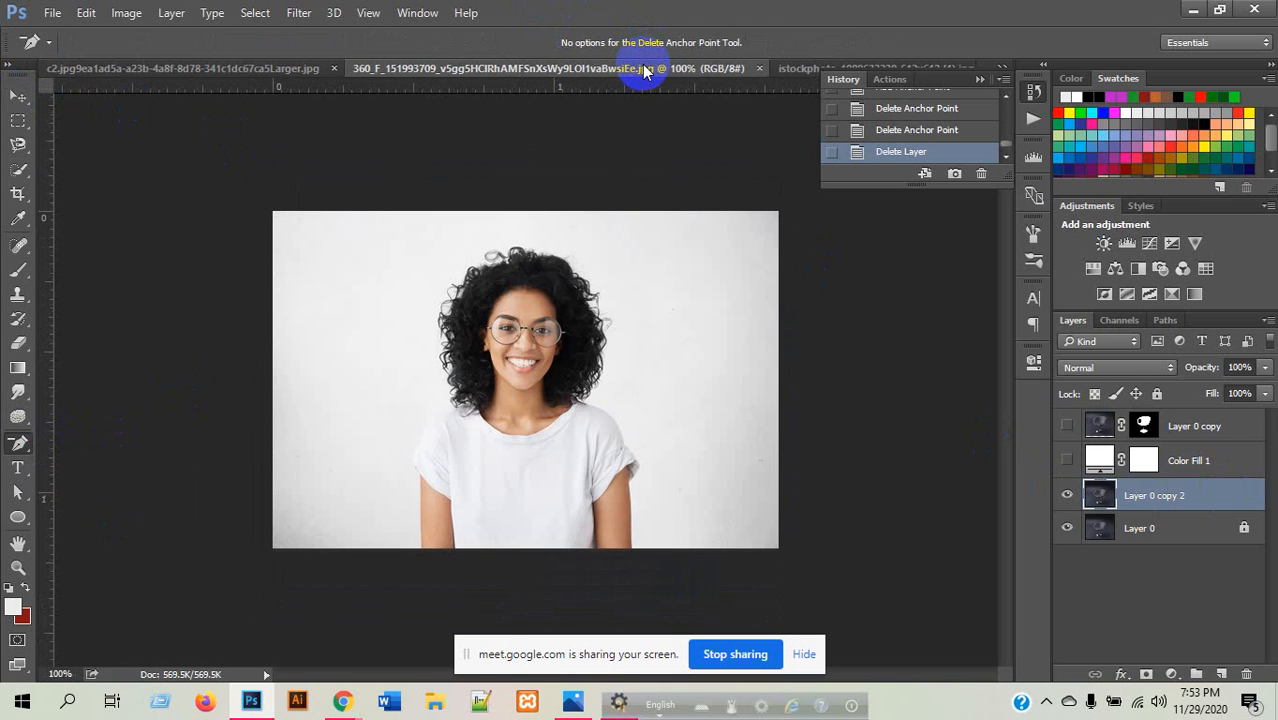
left_click(285, 72)
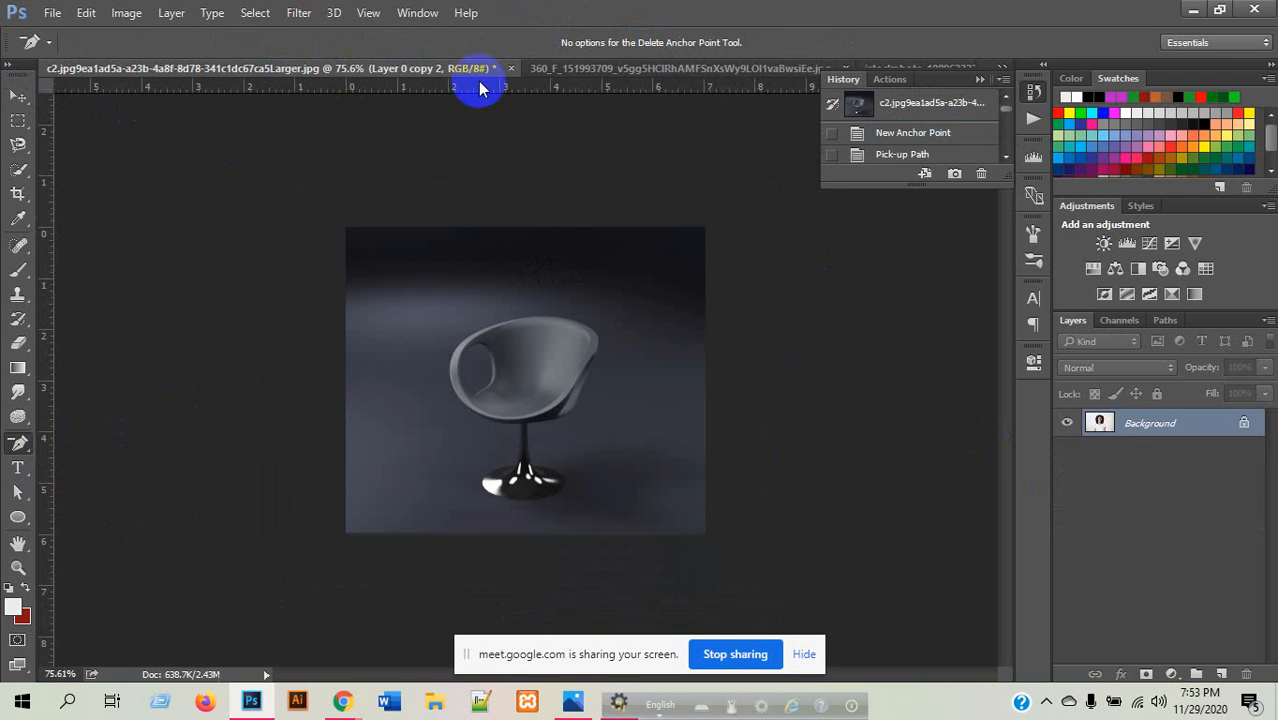
left_click(510, 68)
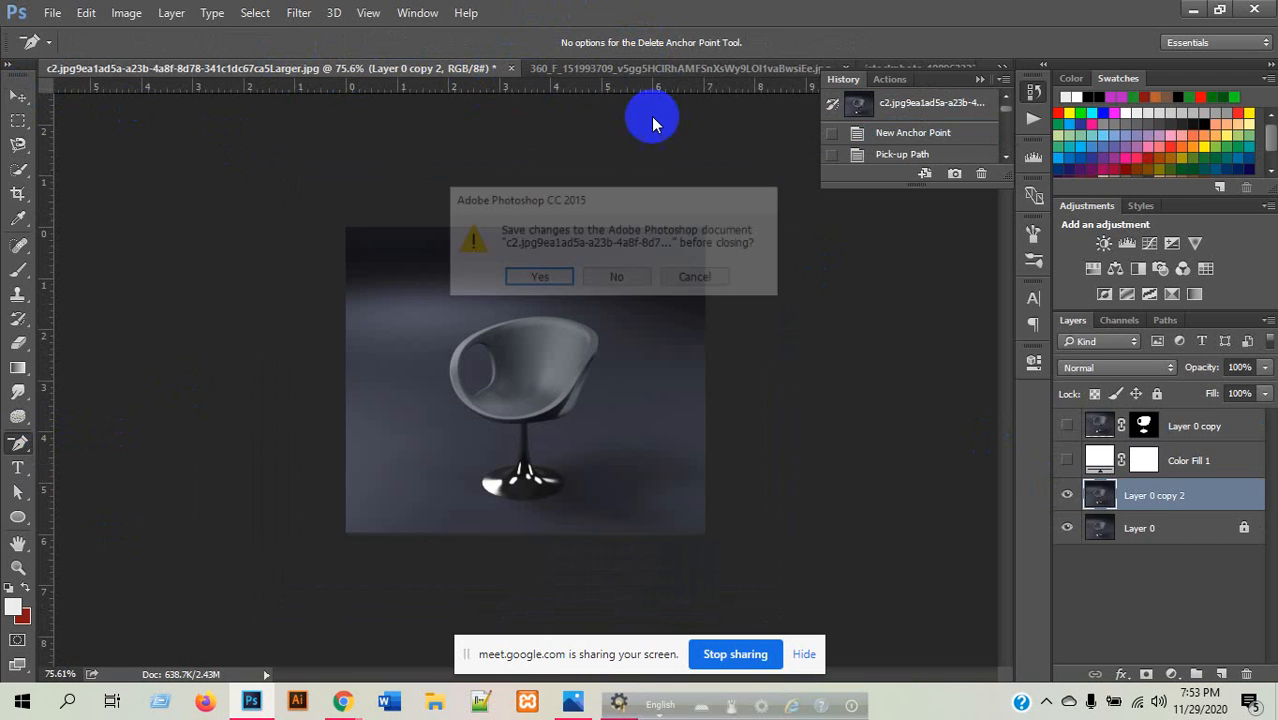
left_click(614, 279)
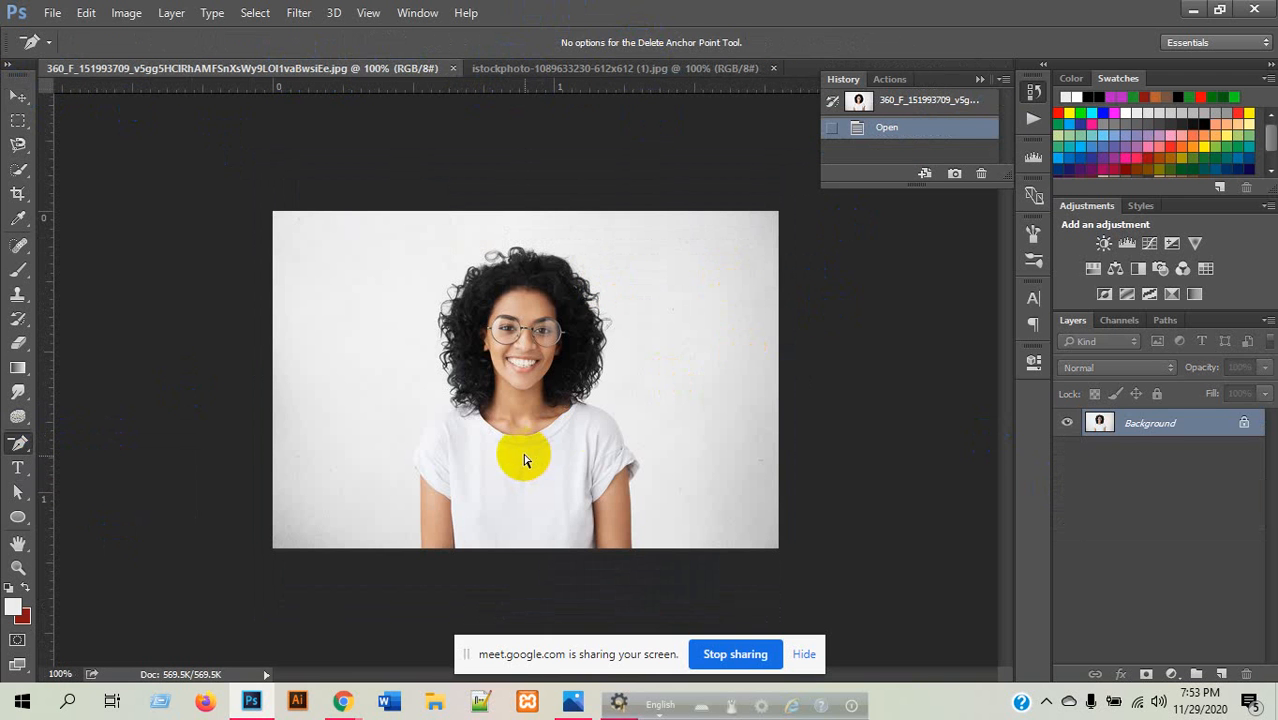
- Switch to the istockphoto portrait, collapse the History panel and inspect the woman's hair edges up close
left_click(611, 70)
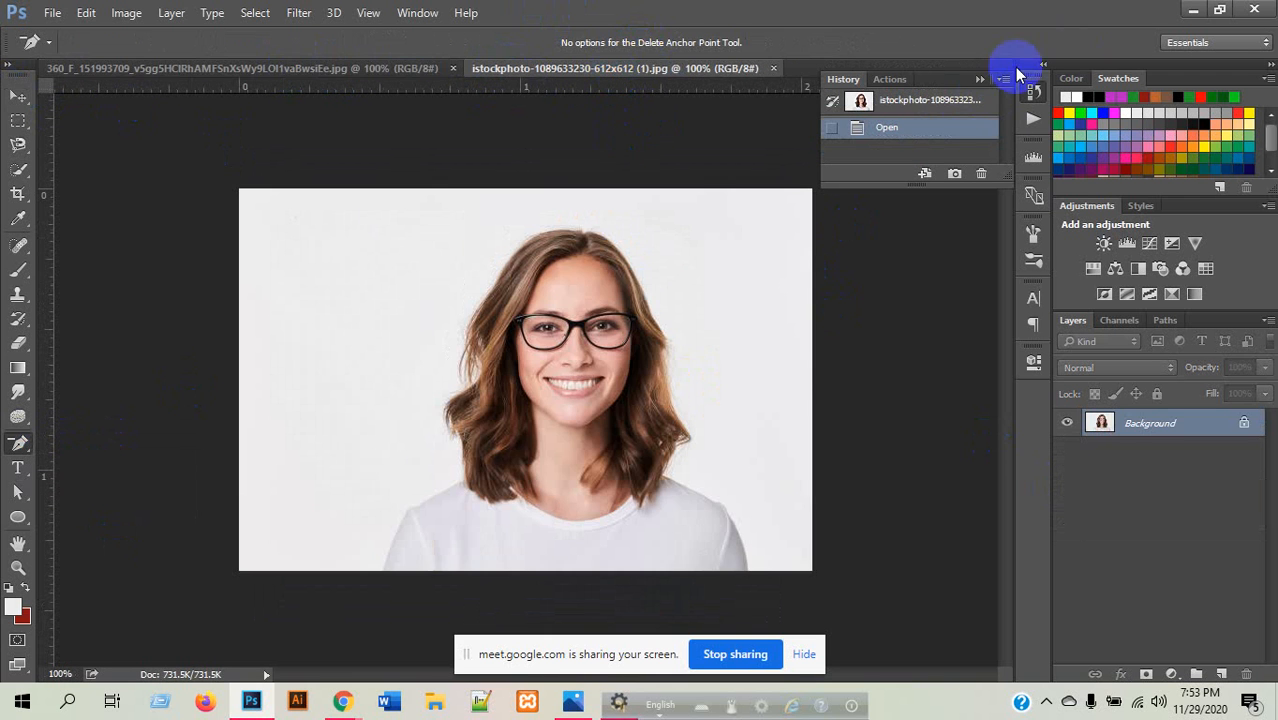
left_click(980, 79)
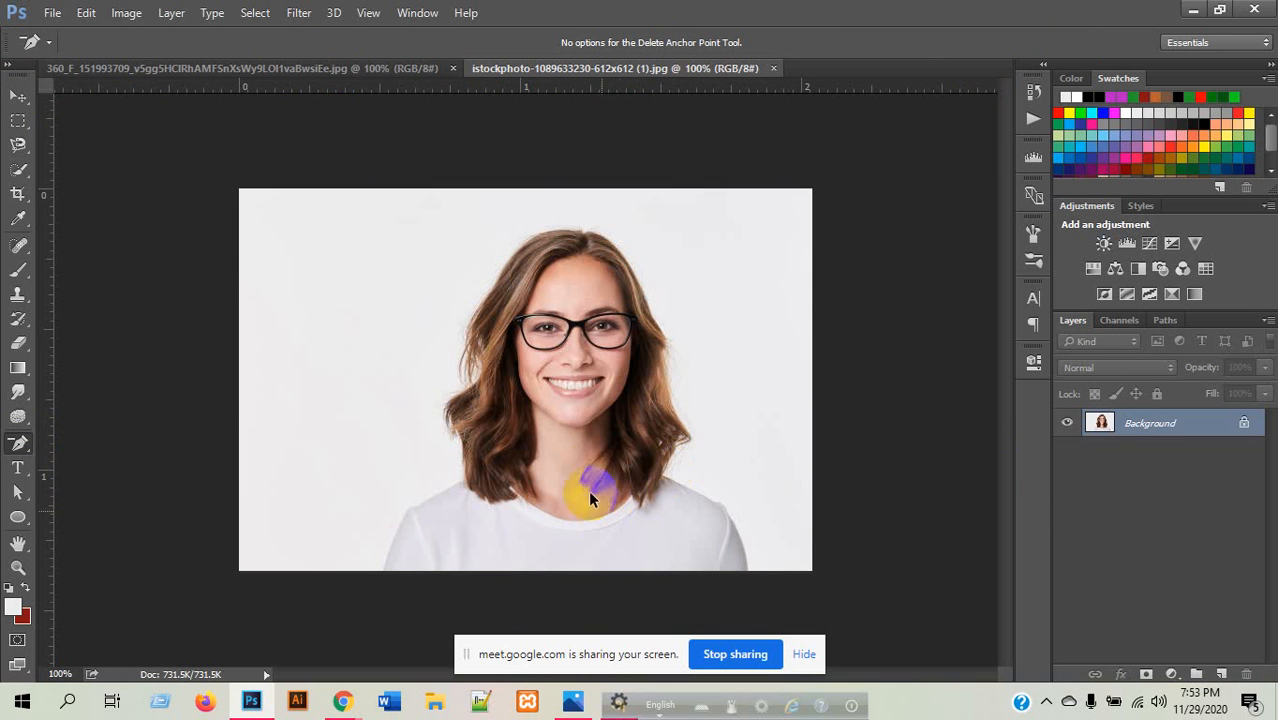
scroll(588, 475, "up", 3)
scroll(542, 365, "down", 2)
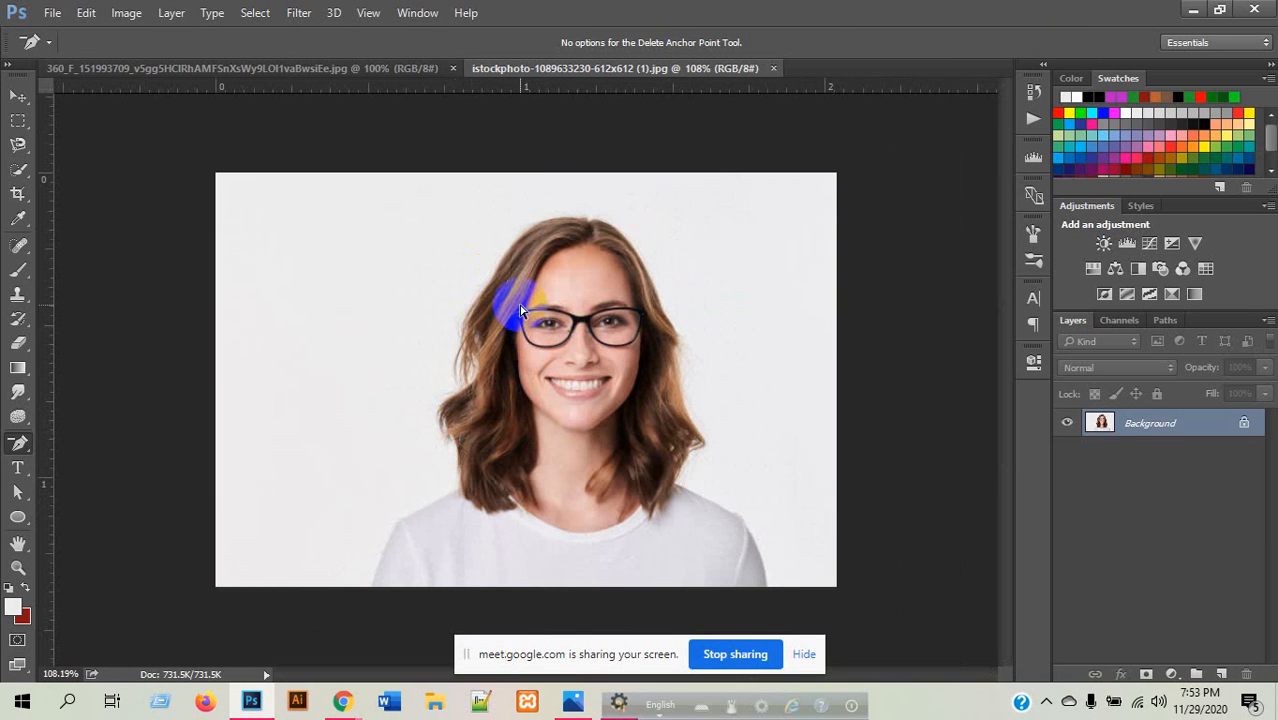
scroll(442, 391, "up", 5)
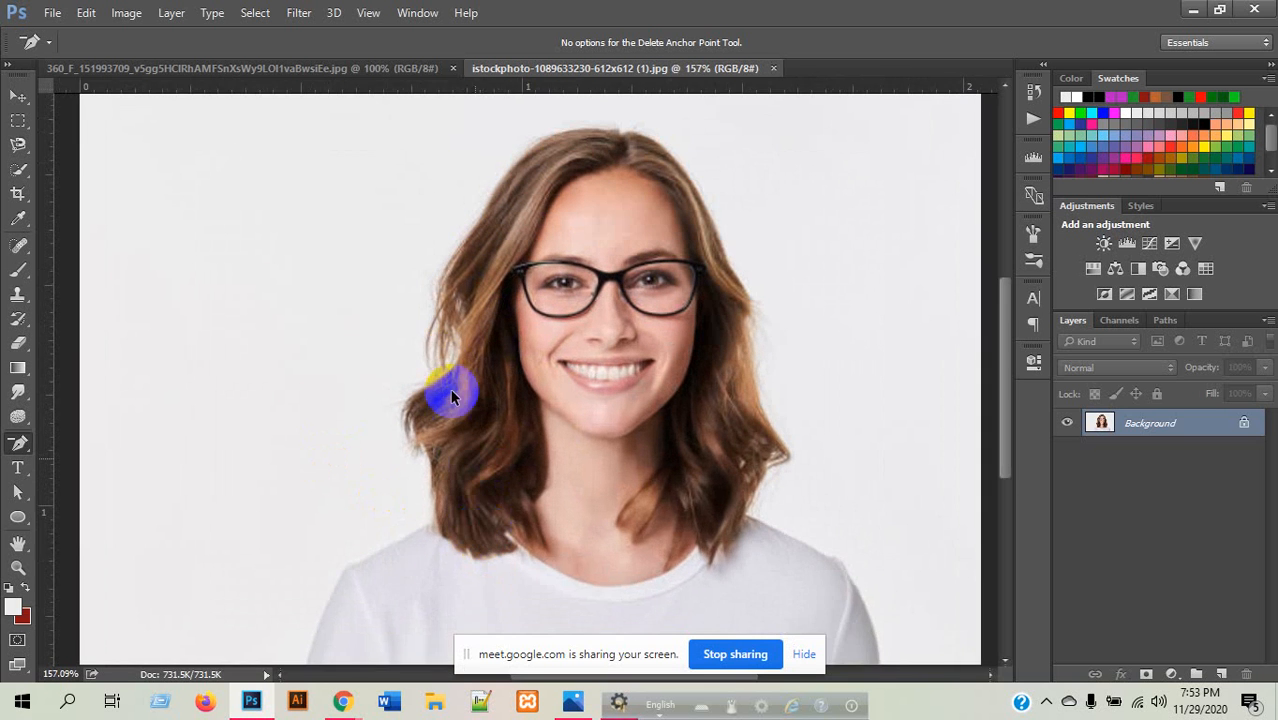
scroll(425, 290, "down", 2)
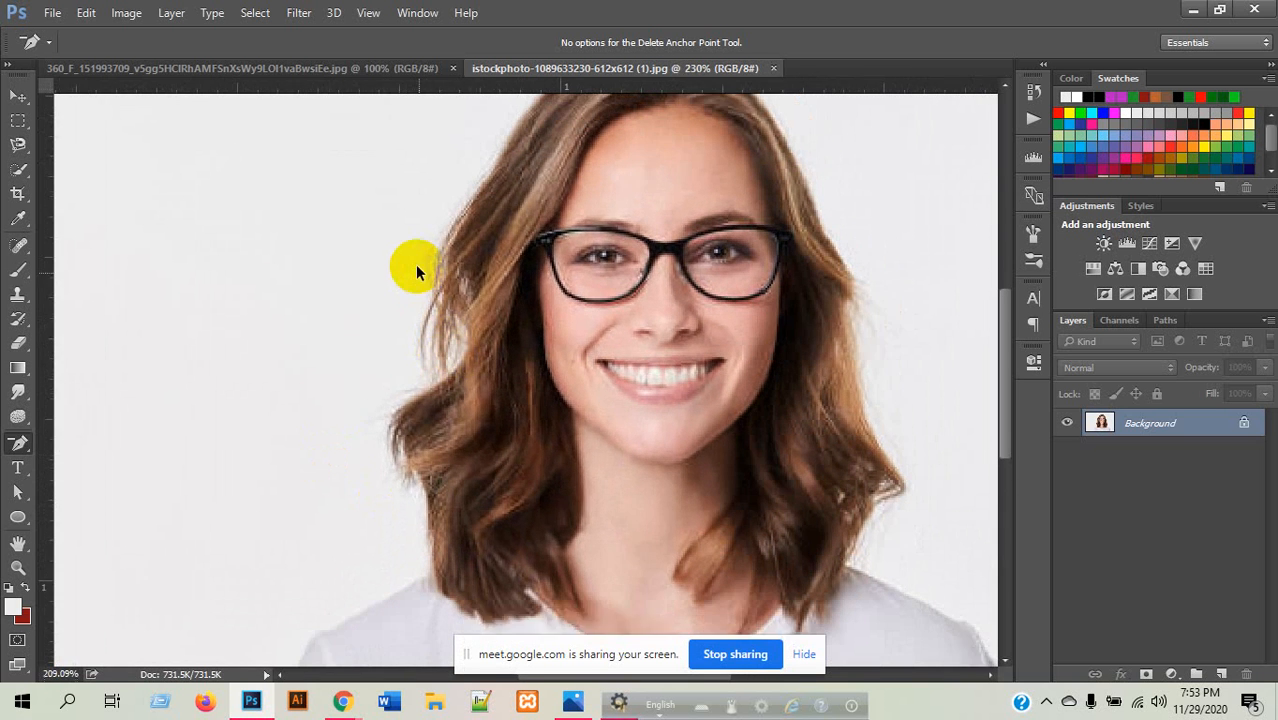
- Draw a closed Pen tool shape of about 84 by 168 px along the outer hair strands beside the woman's cheek
left_click_drag(18, 446, 90, 437)
scroll(590, 330, "down", 3)
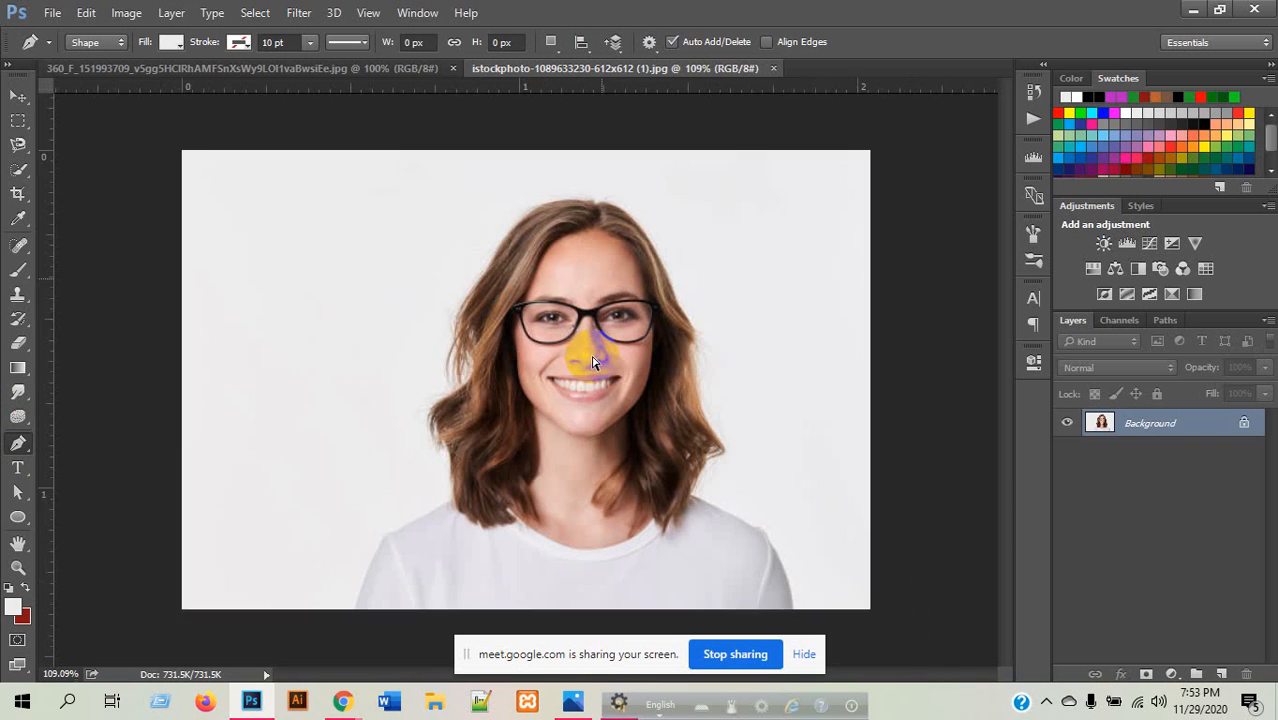
scroll(512, 520, "up", 3)
scroll(512, 513, "up", 2)
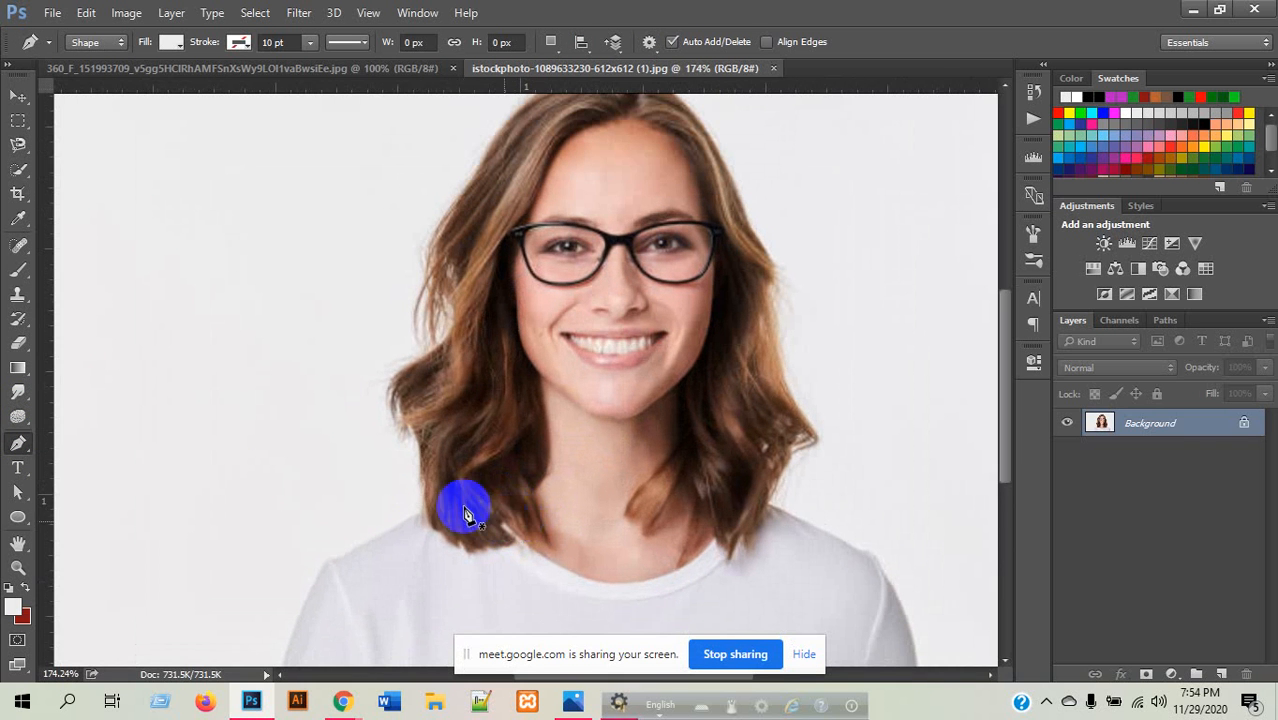
left_click(408, 502)
left_click(403, 386)
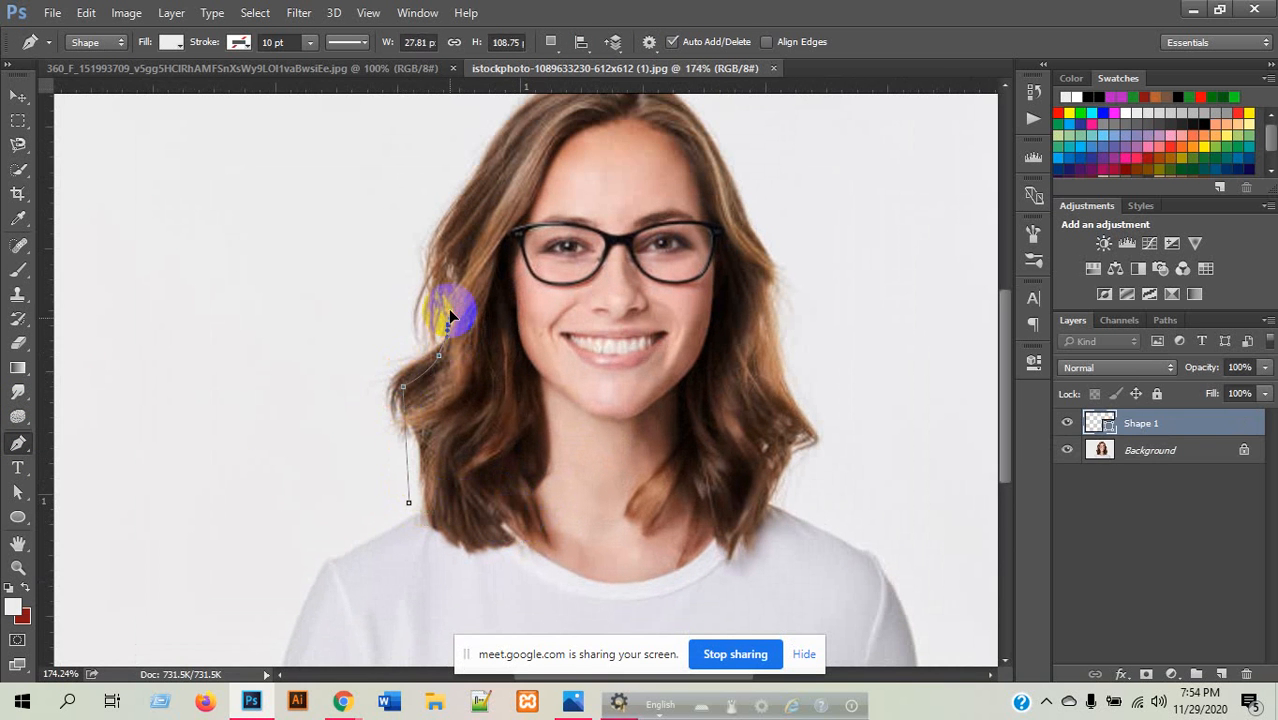
left_click_drag(419, 322, 408, 346)
left_click(442, 259)
left_click_drag(434, 231, 436, 217)
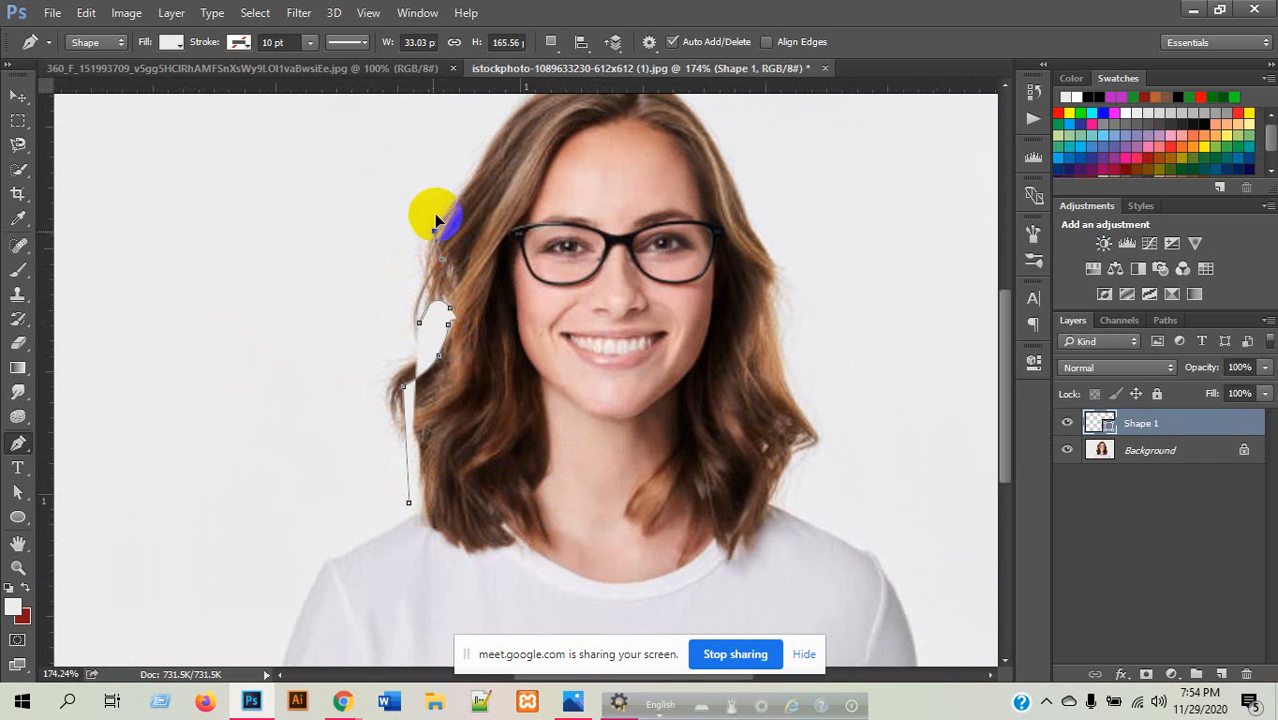
left_click_drag(530, 236, 540, 265)
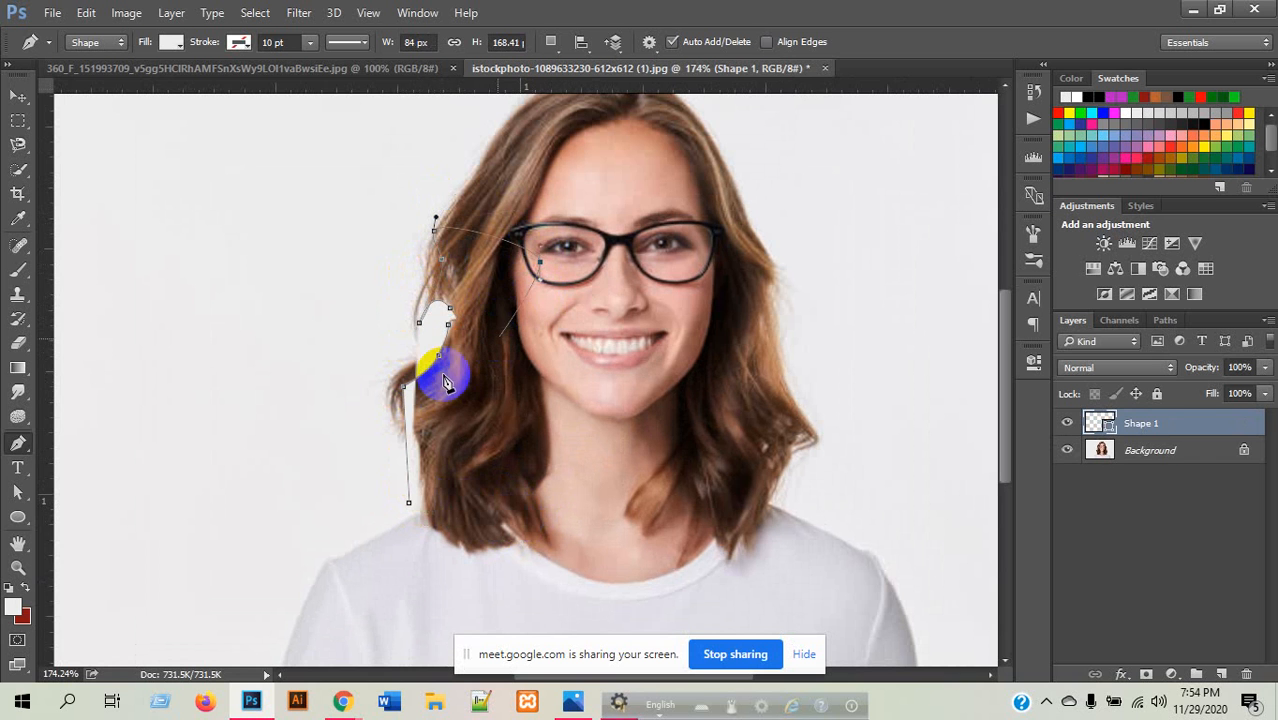
left_click(408, 502)
- Delete the shape layer drawn over the woman's hair
left_click(18, 96)
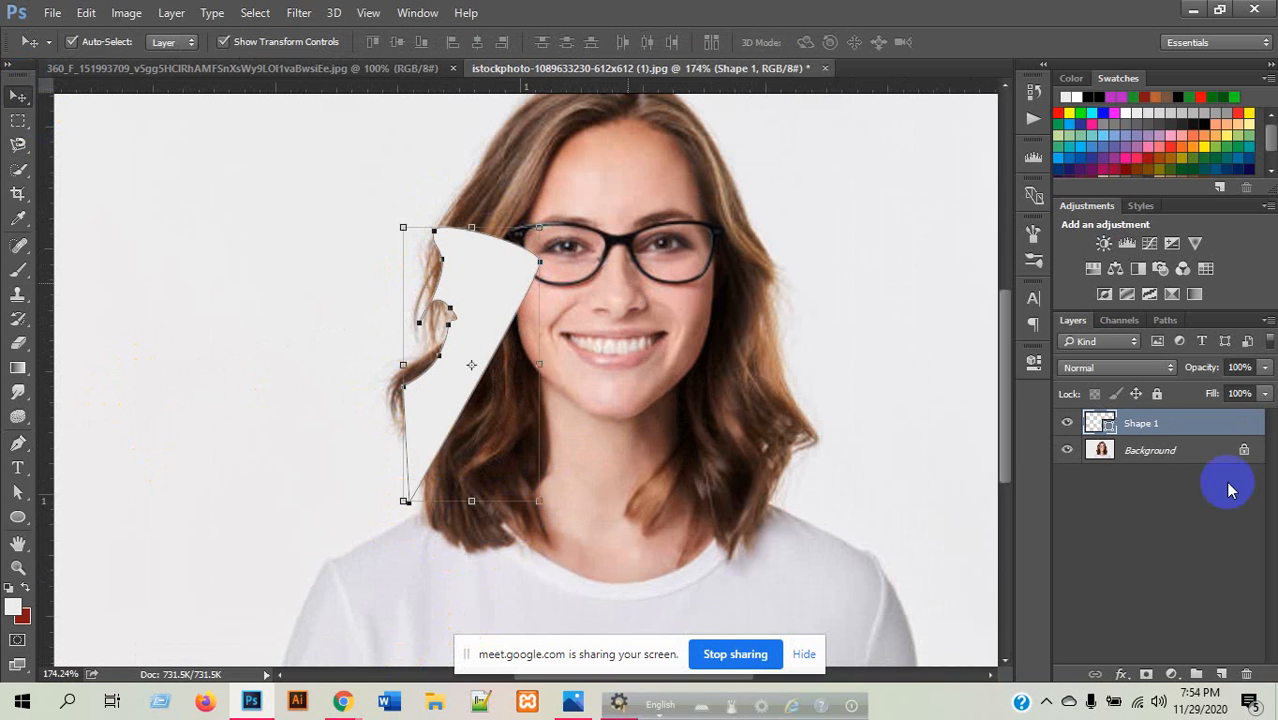
left_click(1248, 676)
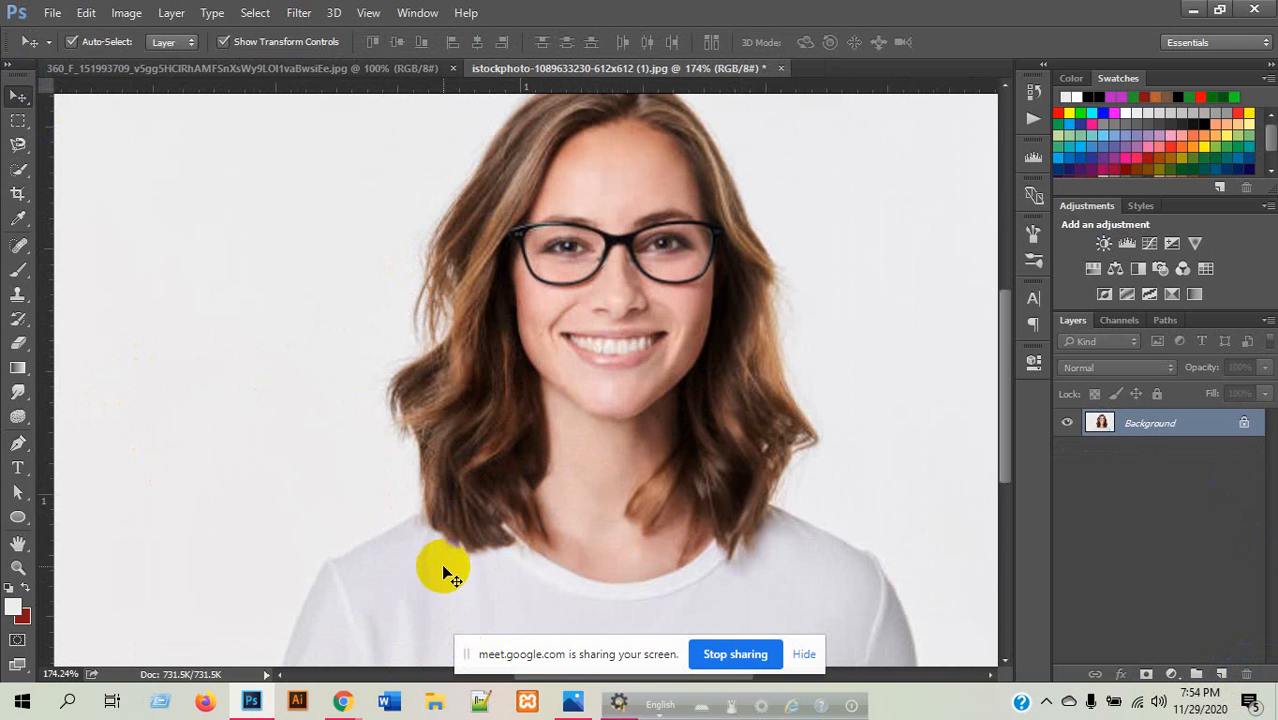
left_click(208, 630)
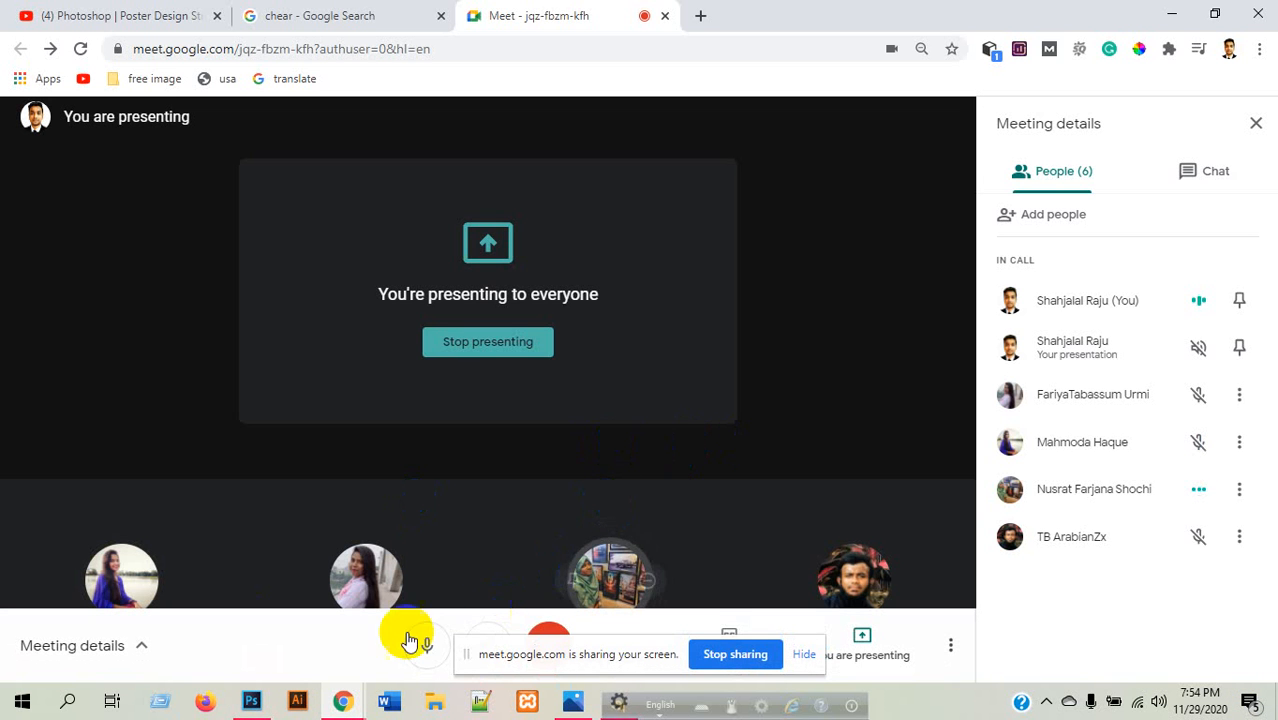
left_click(252, 702)
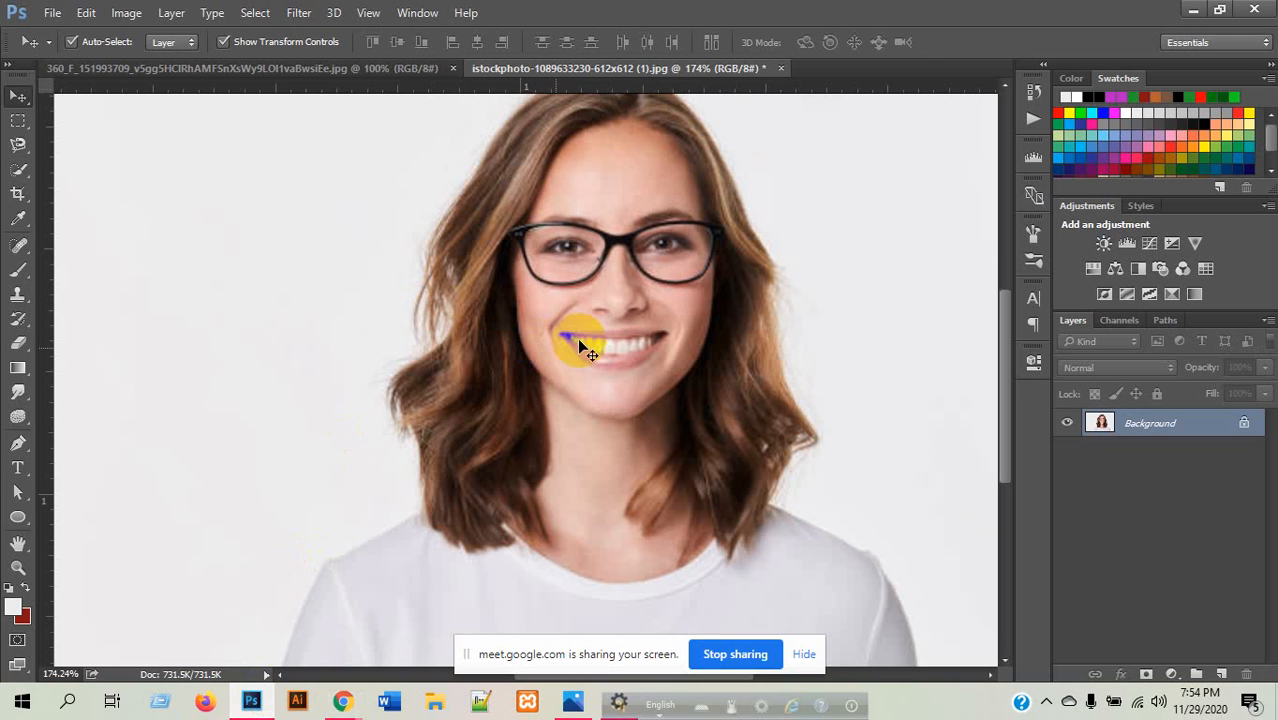
- Examine and compare the hair edges and plain backgrounds of the curly-haired and wavy-haired portrait photos
scroll(656, 322, "down", 4)
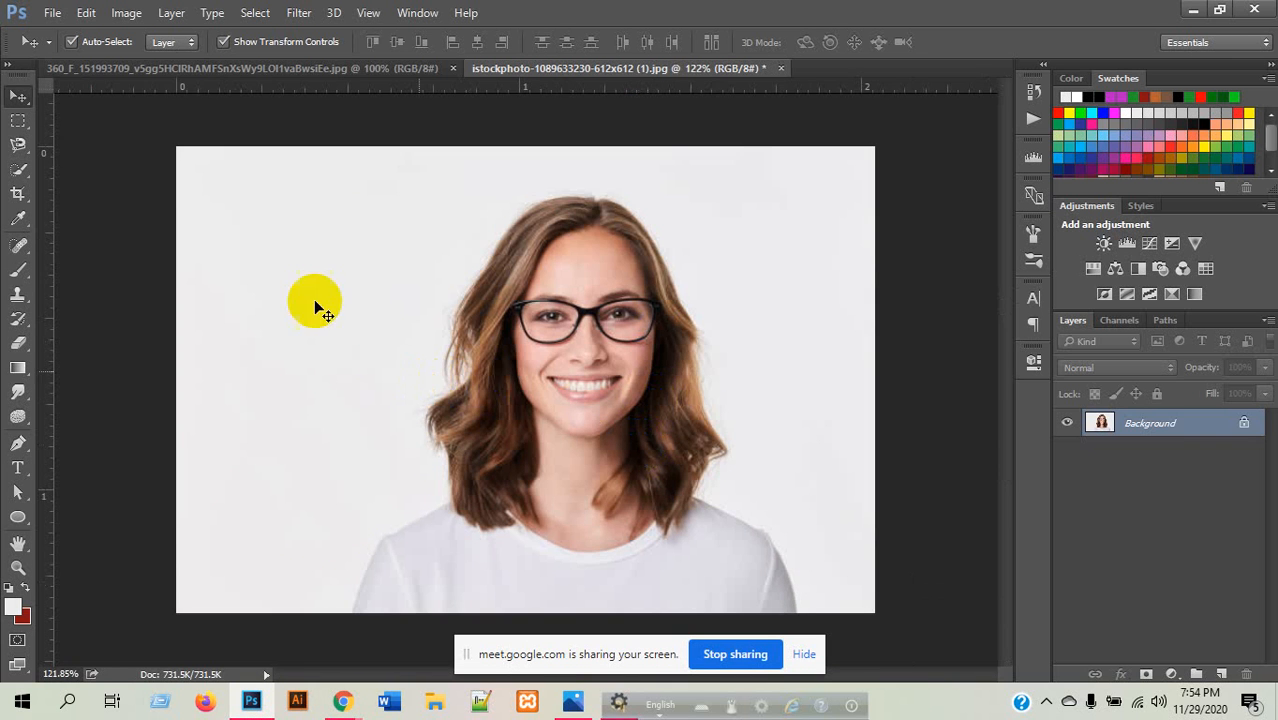
left_click(188, 68)
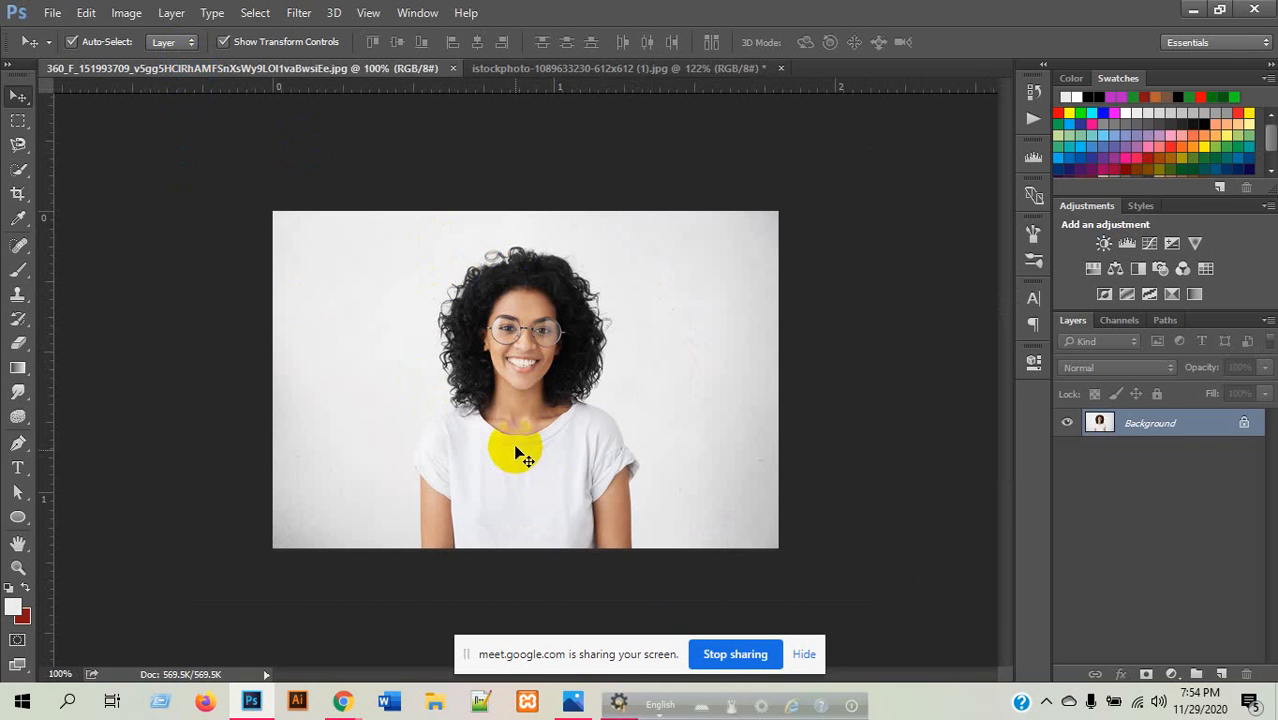
scroll(462, 403, "up", 3)
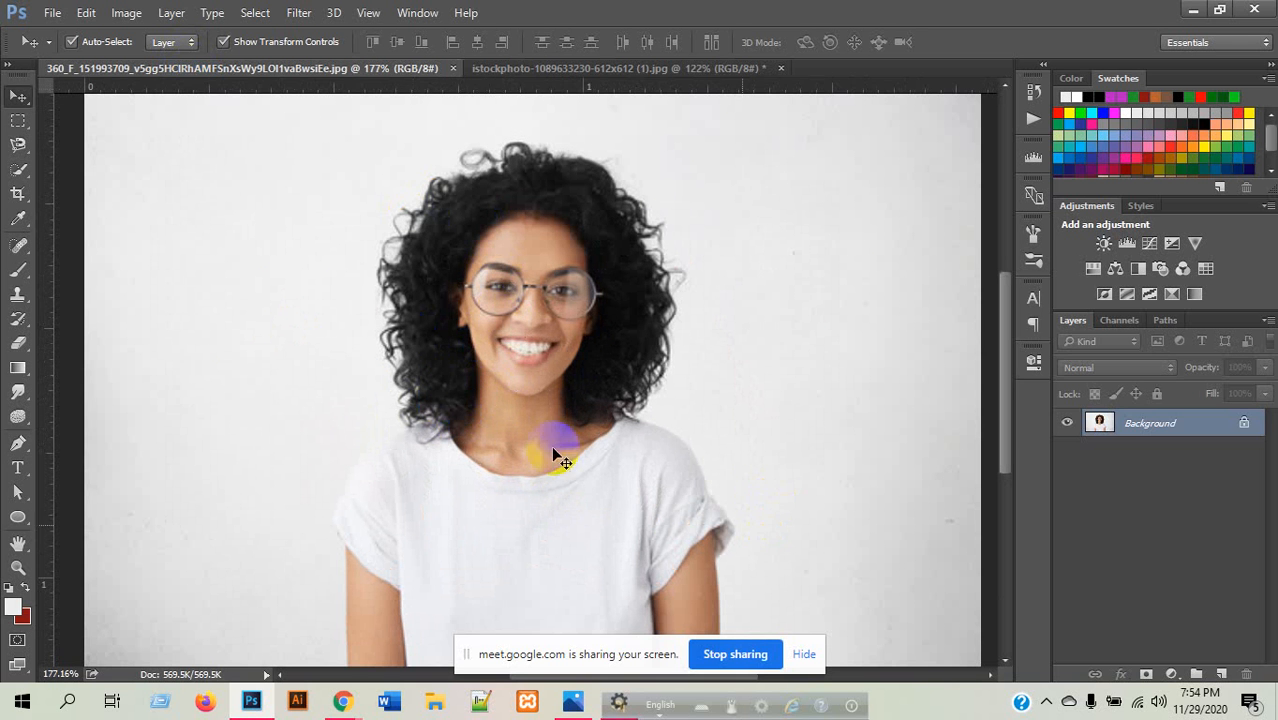
scroll(462, 398, "down", 2)
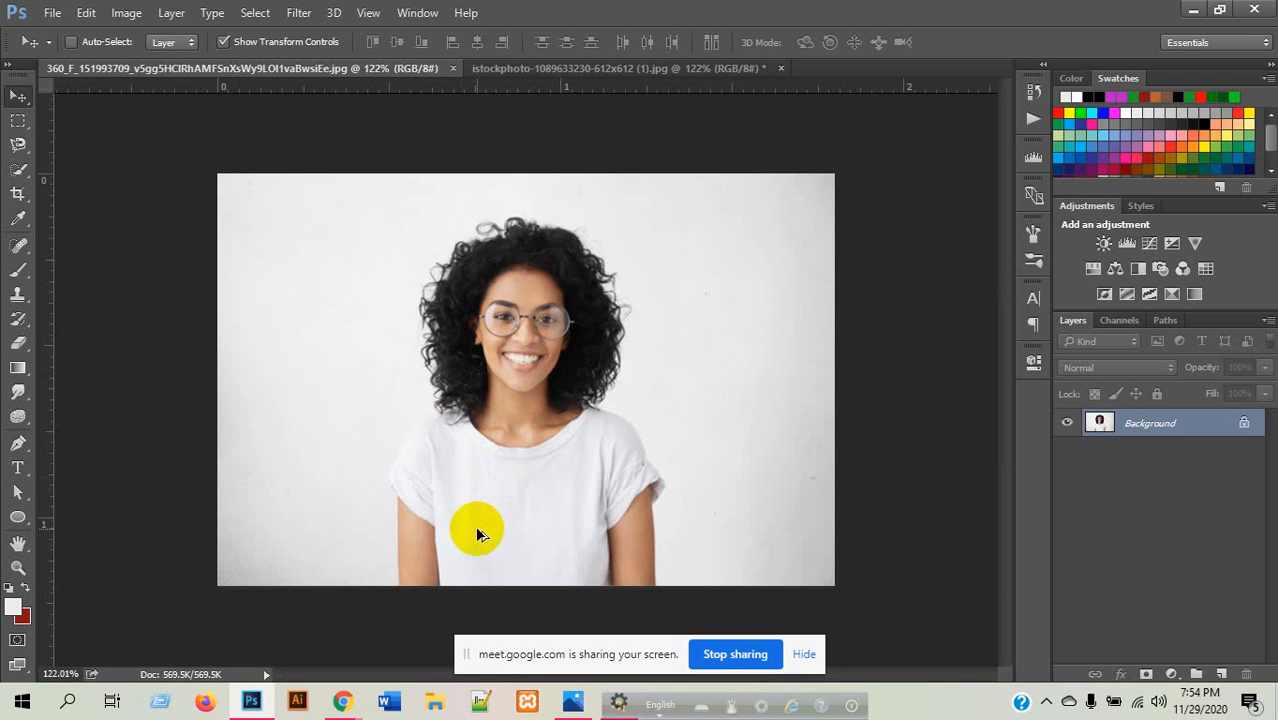
scroll(476, 527, "up", 2)
left_click(523, 69)
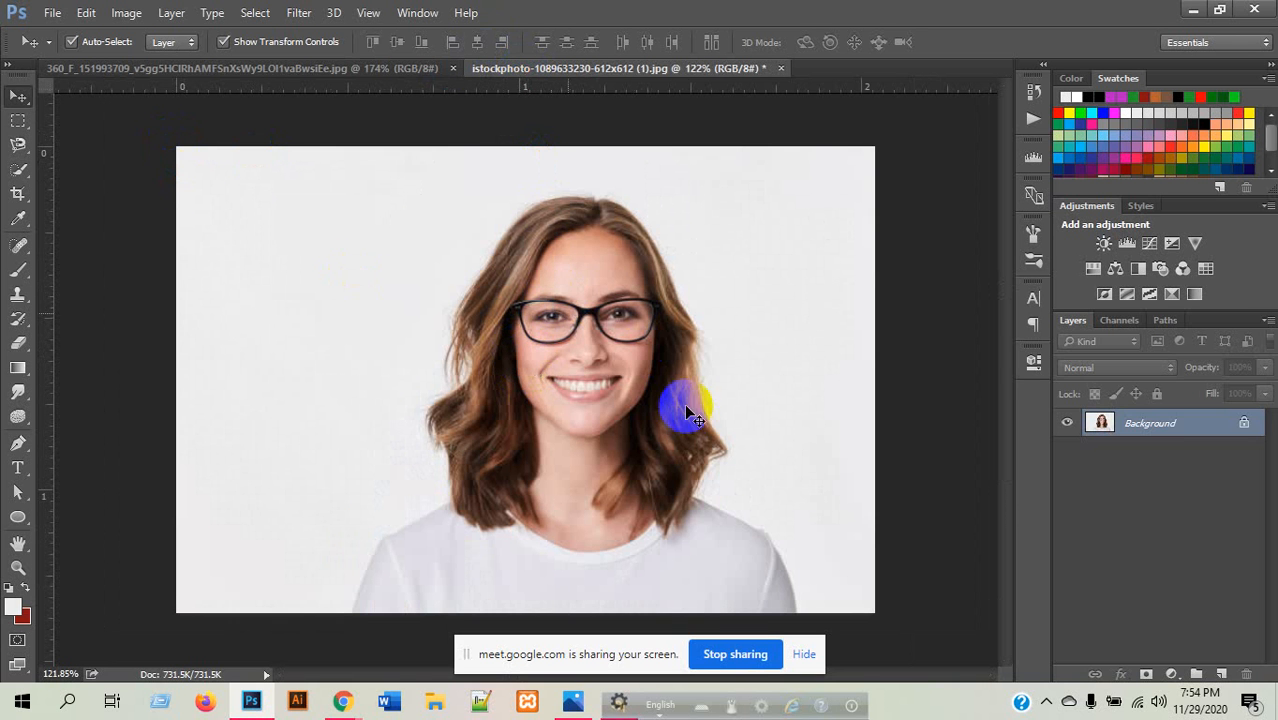
left_click(313, 75)
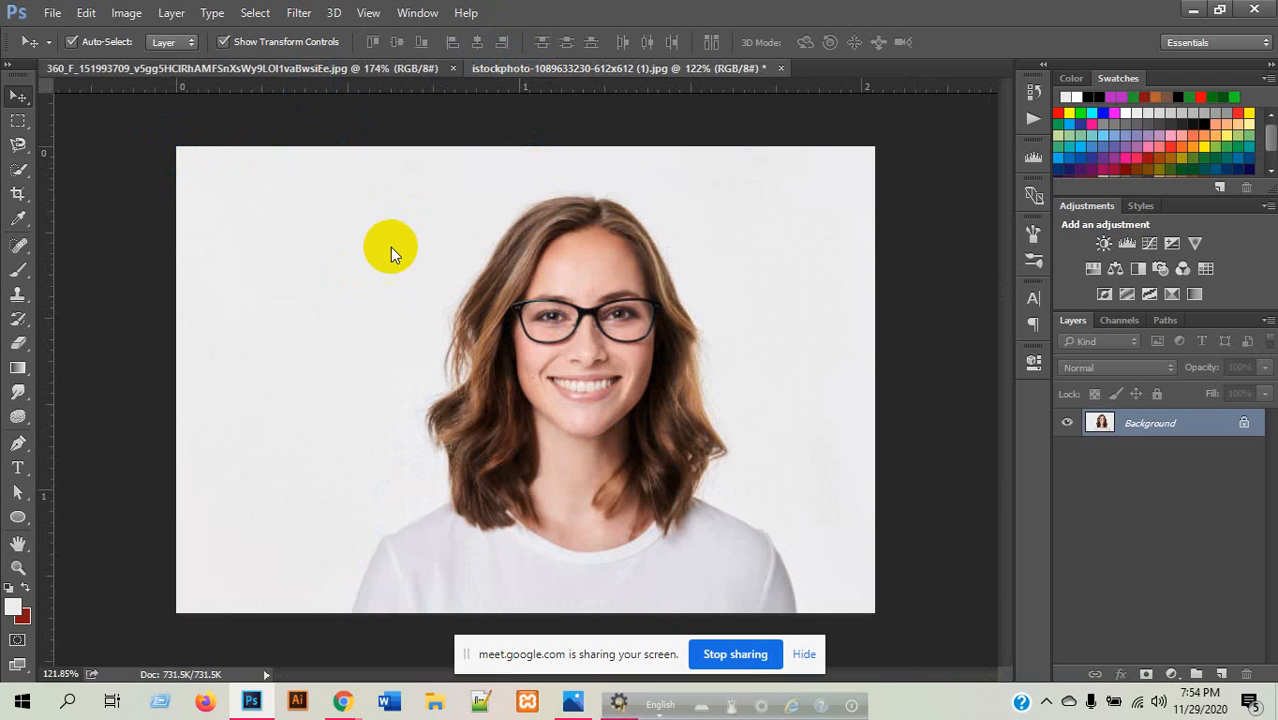
- Unlock the Background layer of the wavy-haired woman's portrait so that it becomes an editable layer
left_click(648, 68)
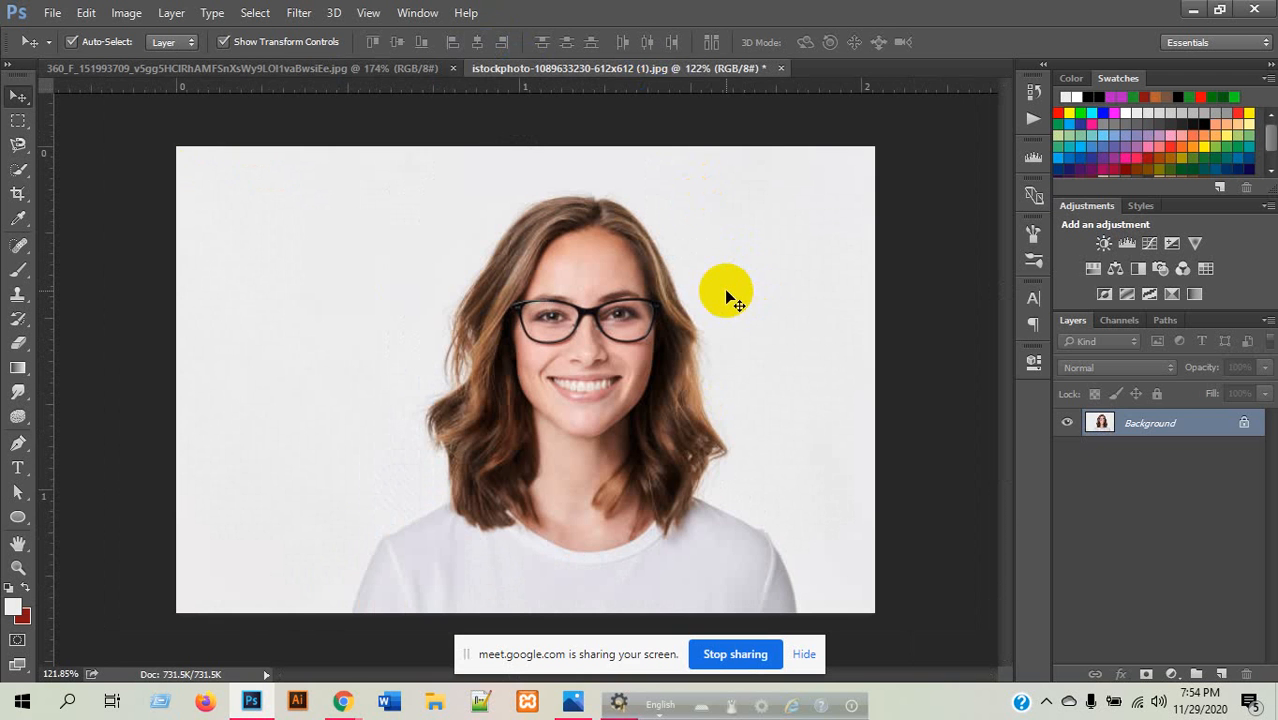
scroll(518, 450, "up", 4)
scroll(518, 453, "down", 4)
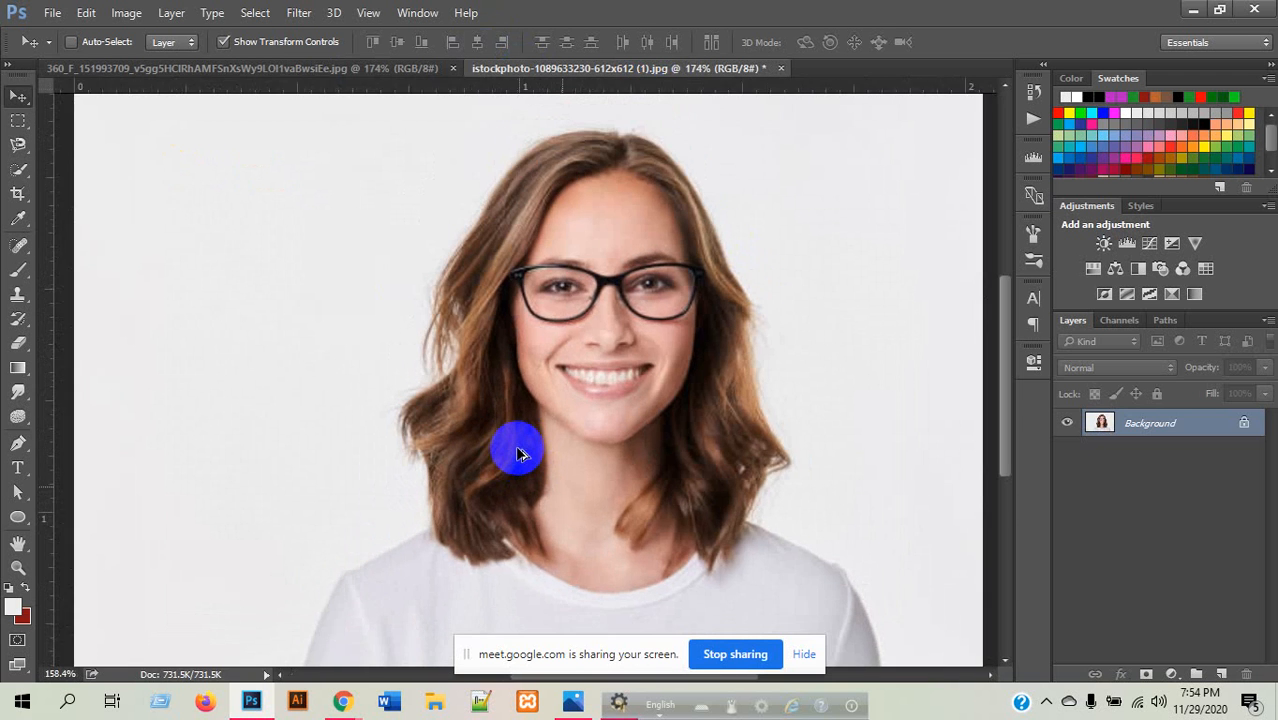
left_click(1245, 428)
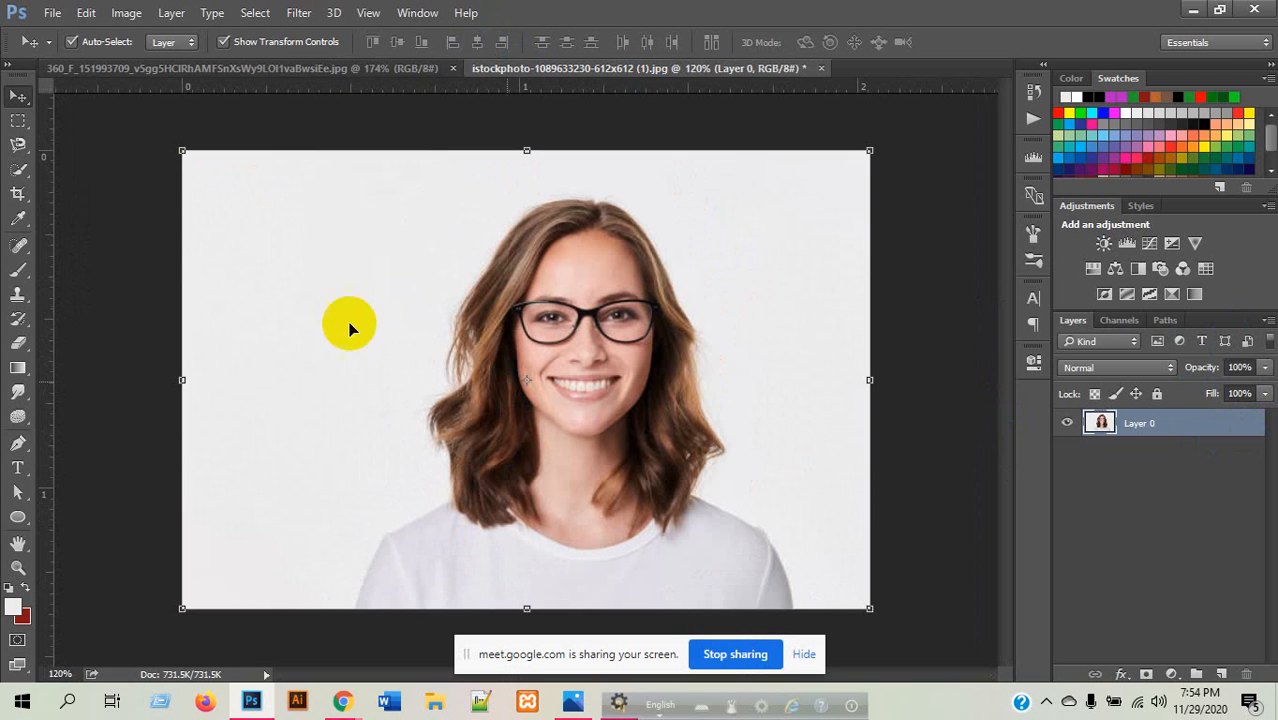
scroll(594, 391, "up", 4)
scroll(596, 398, "down", 4)
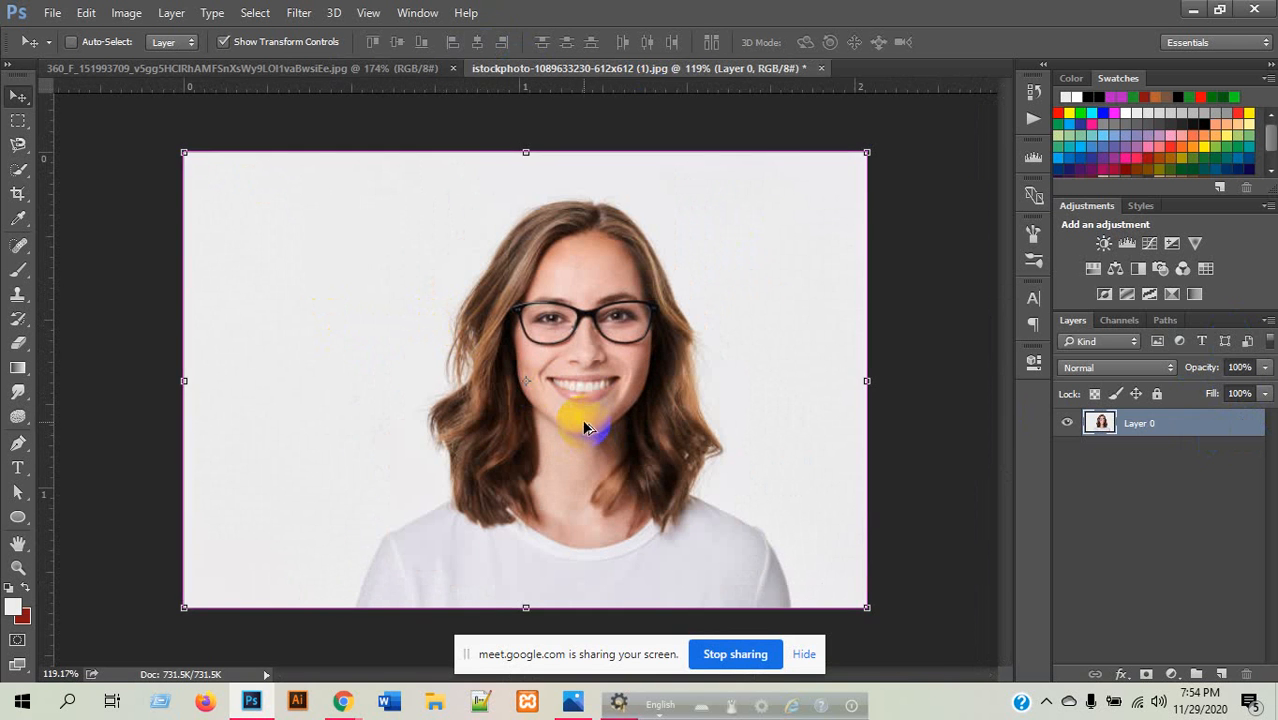
scroll(585, 426, "up", 4)
scroll(470, 320, "down", 4)
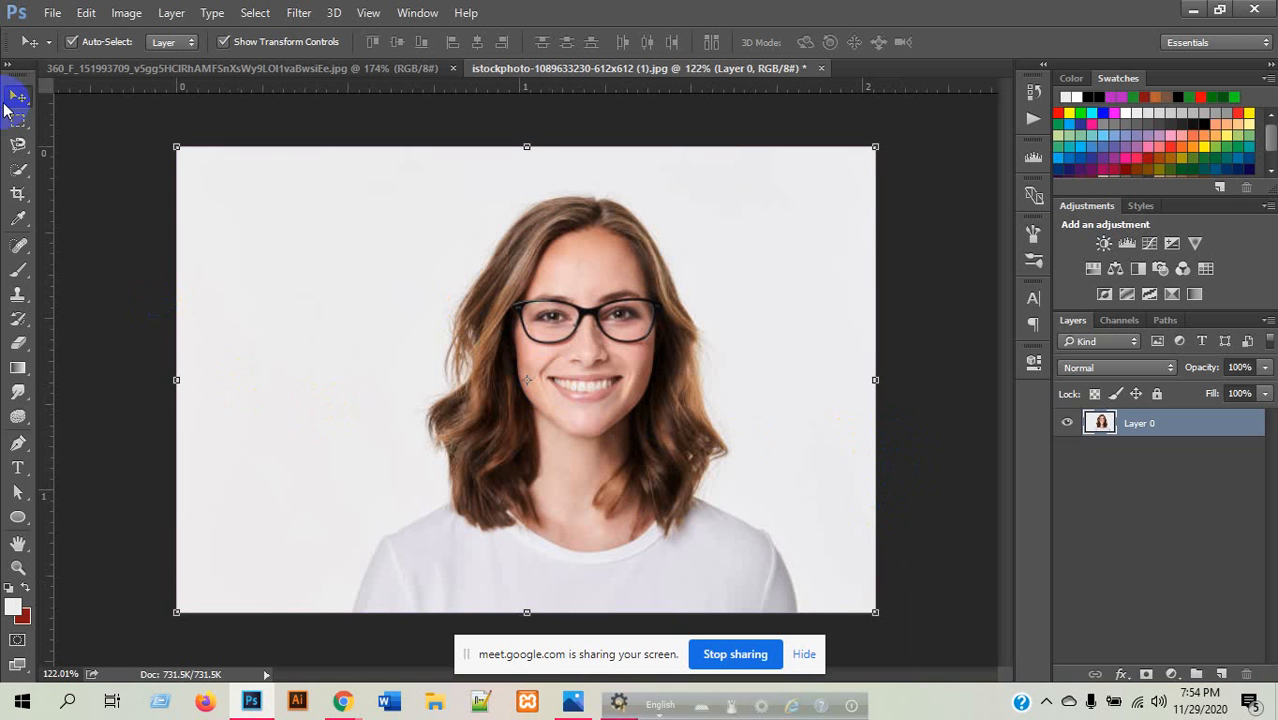
- Enlarge the portrait's image size to 1494 by 996 pixels, with proportions constrained and Preserve Details (enlargement) resampling at 300 pixels/inch
left_click(128, 13)
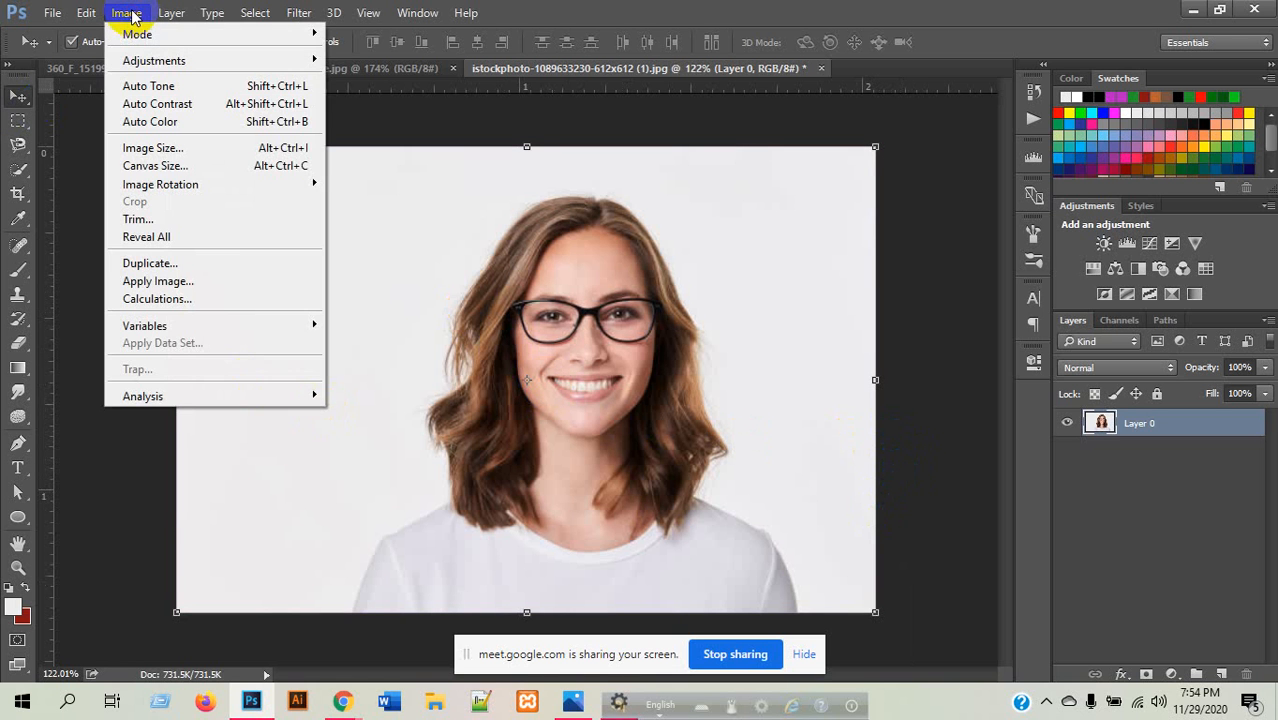
left_click(132, 15)
left_click(132, 15)
left_click(141, 148)
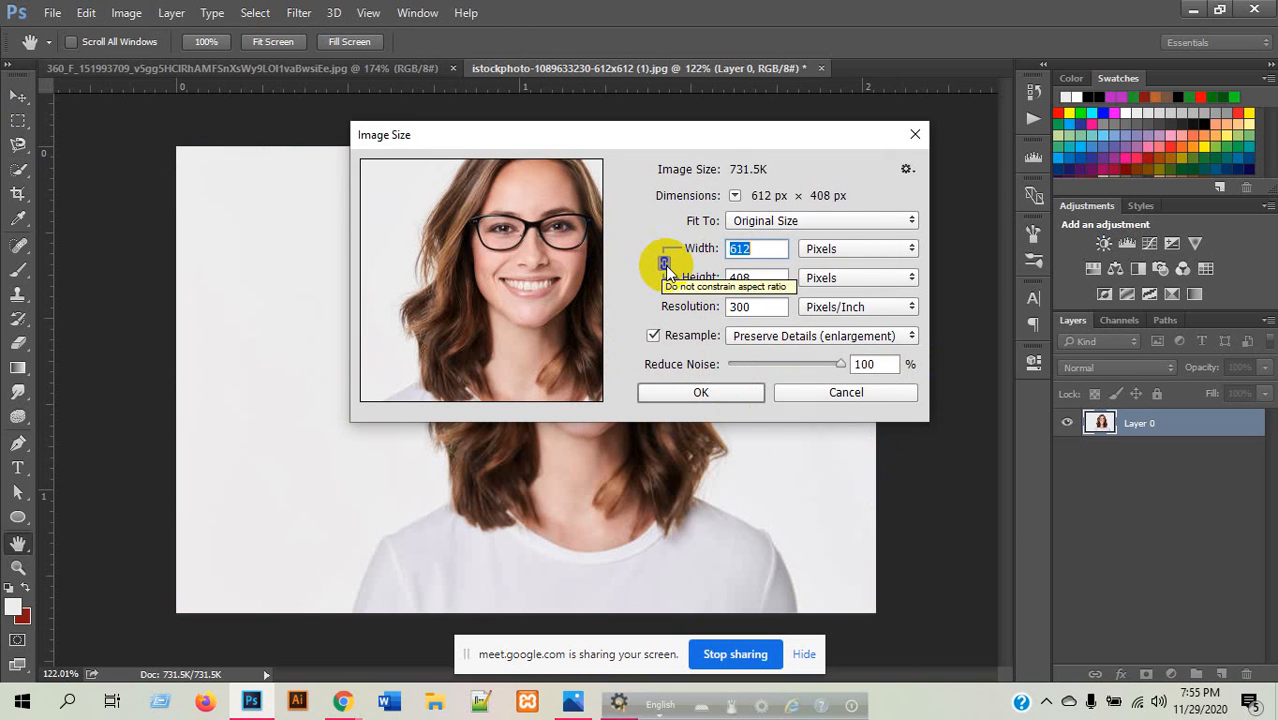
left_click_drag(695, 249, 1018, 265)
left_click_drag(692, 250, 858, 250)
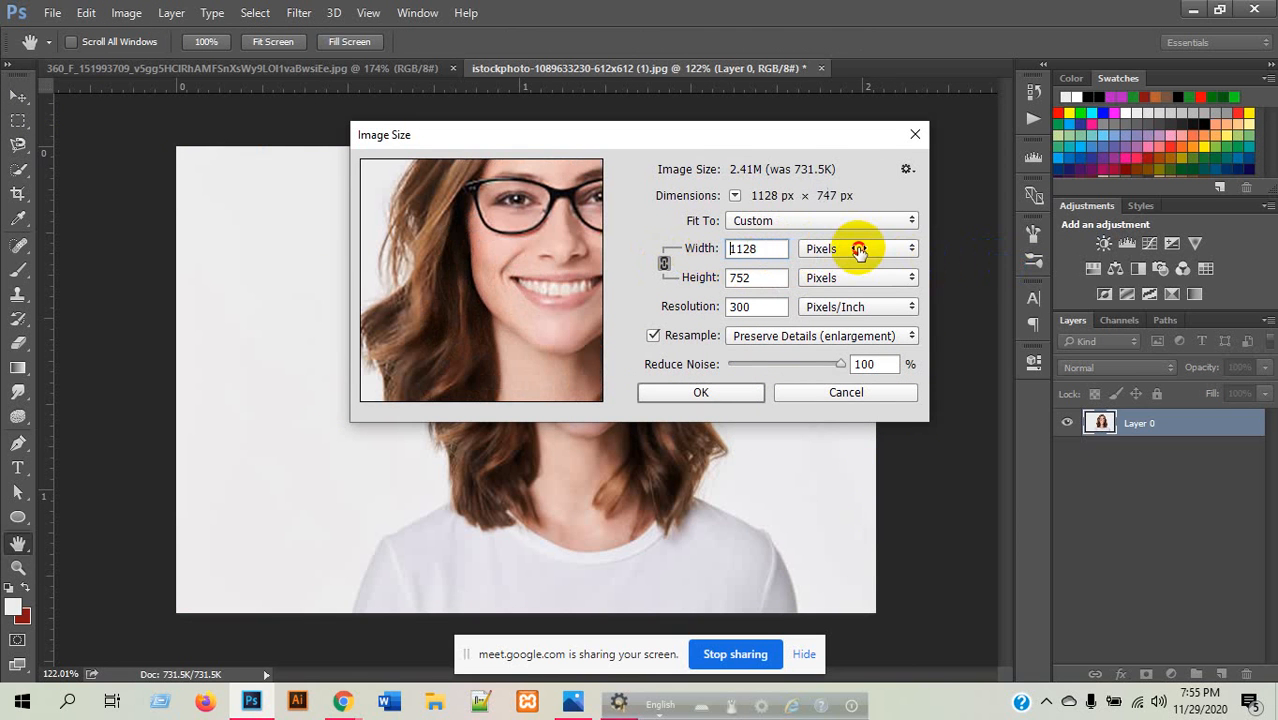
left_click_drag(699, 250, 877, 256)
left_click_drag(699, 251, 865, 252)
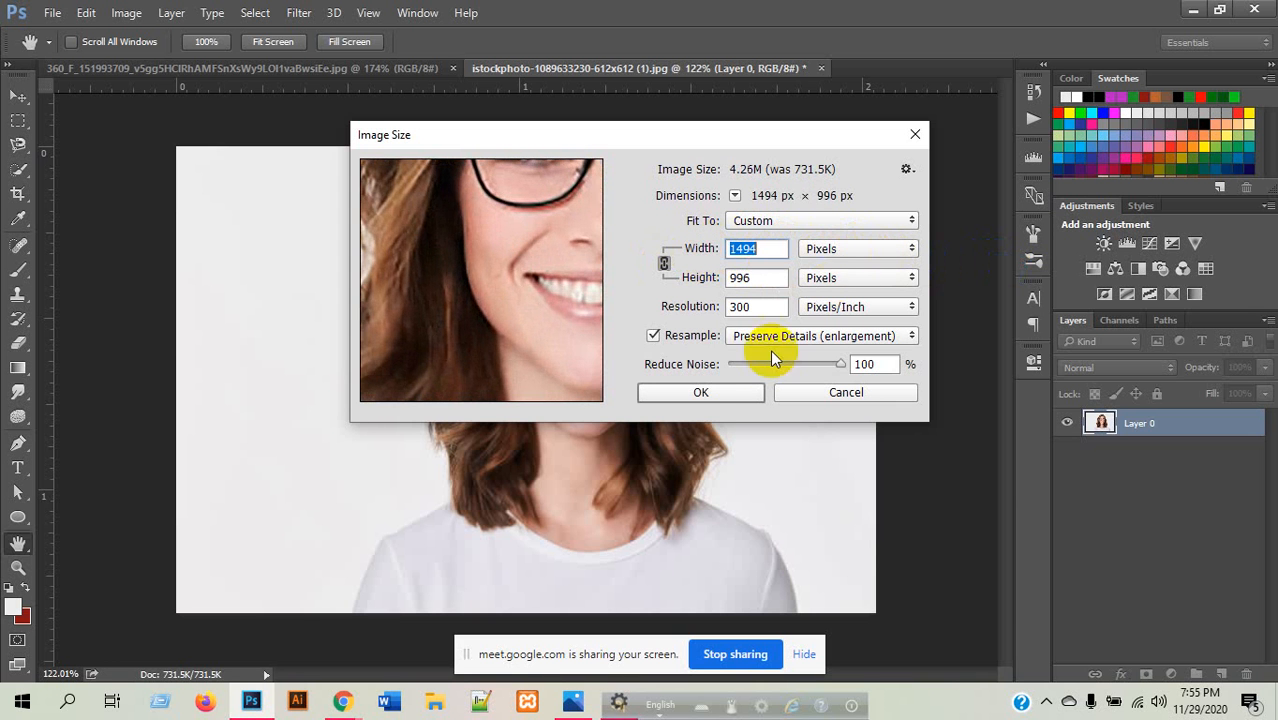
left_click(701, 392)
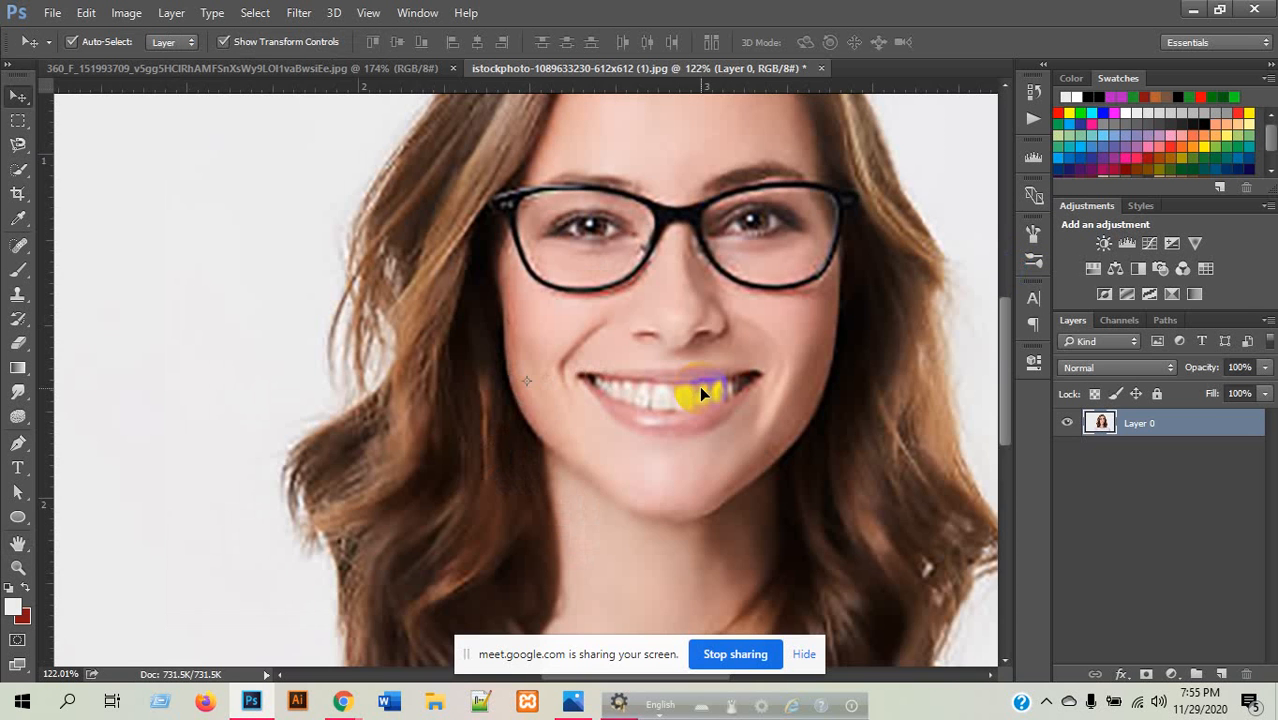
scroll(425, 303, "down", 5)
scroll(560, 412, "down", 3)
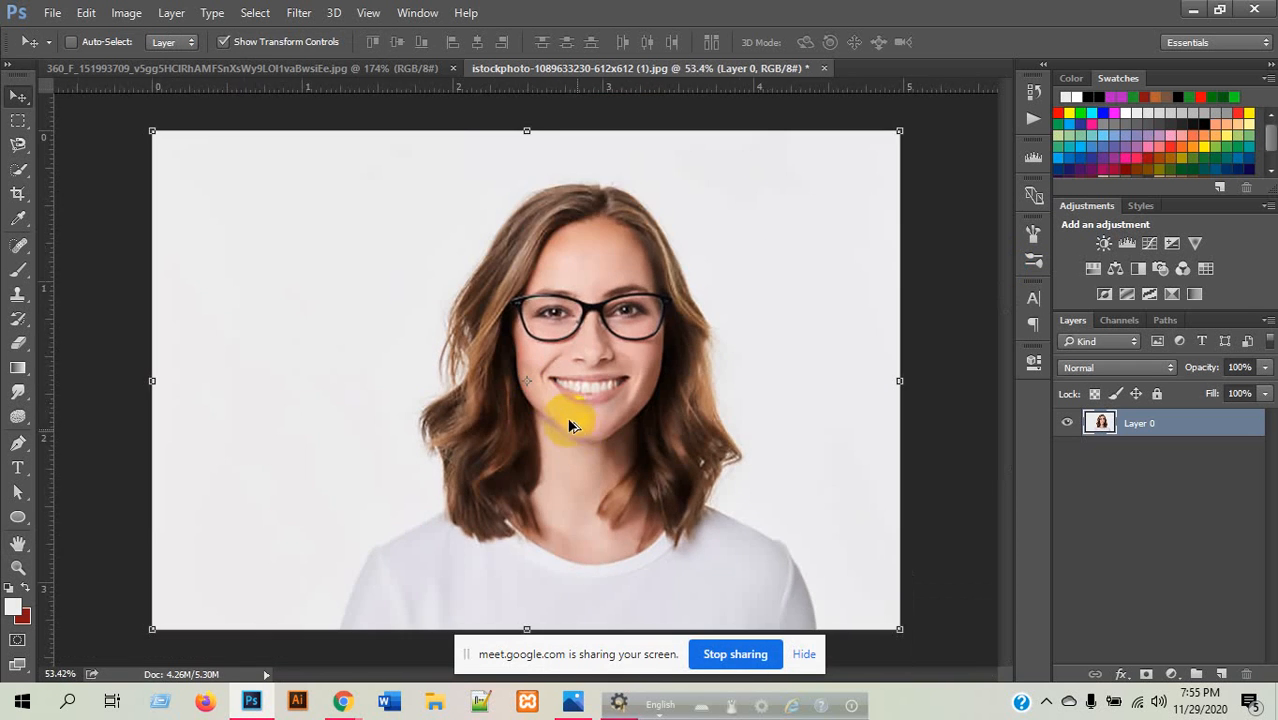
scroll(670, 526, "up", 2)
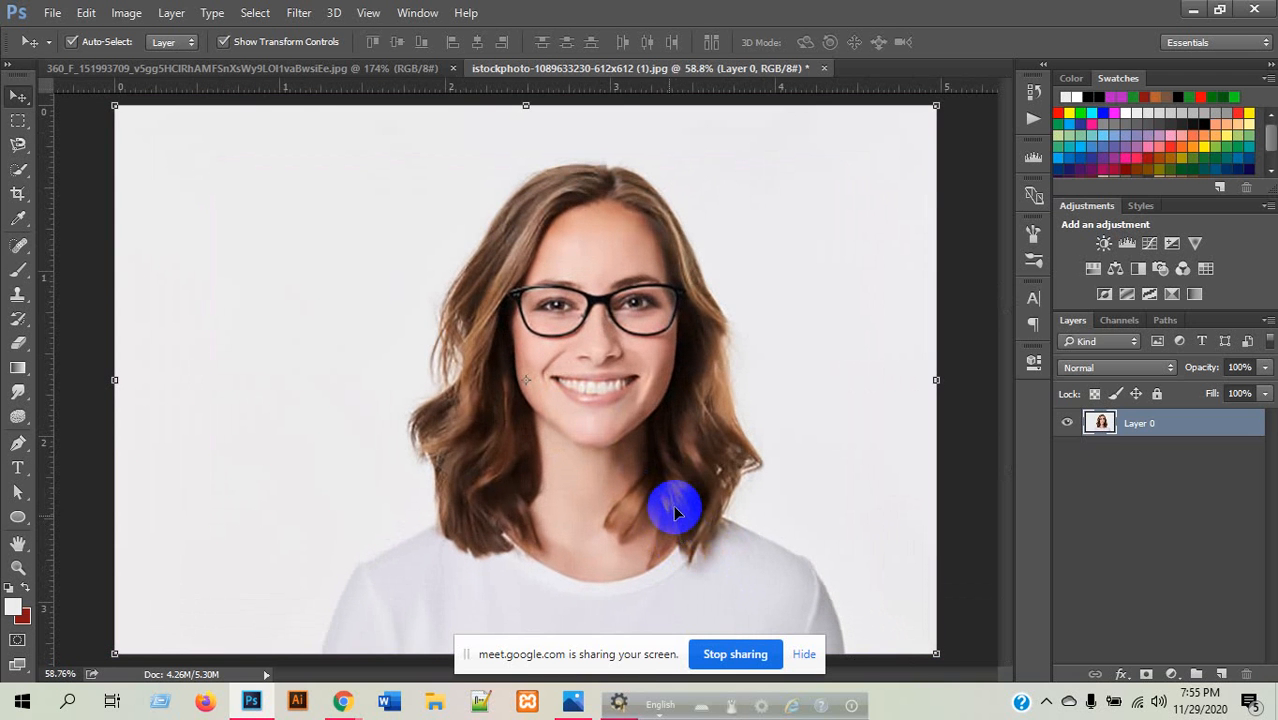
scroll(357, 333, "down", 2)
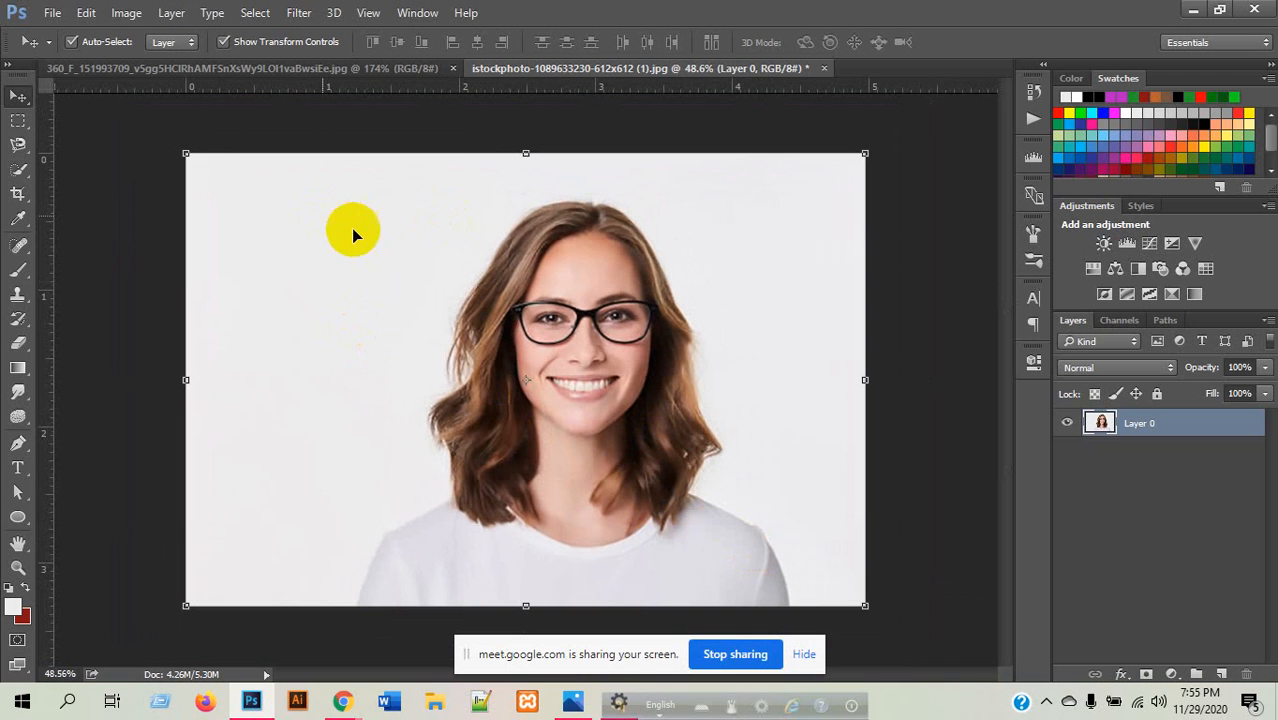
- Duplicate Layer 0, hide the original layer and make the copy the active layer
left_click(18, 346)
left_click(1173, 470)
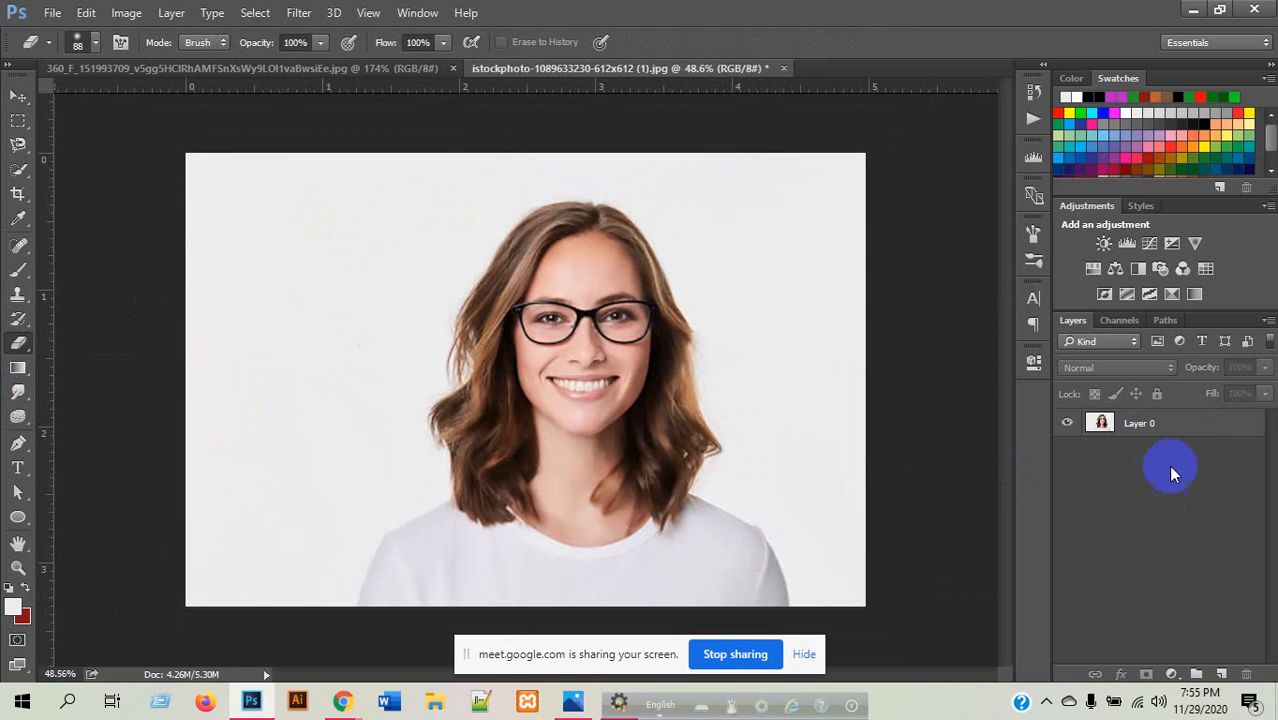
left_click(1173, 425)
key("ctrl+j")
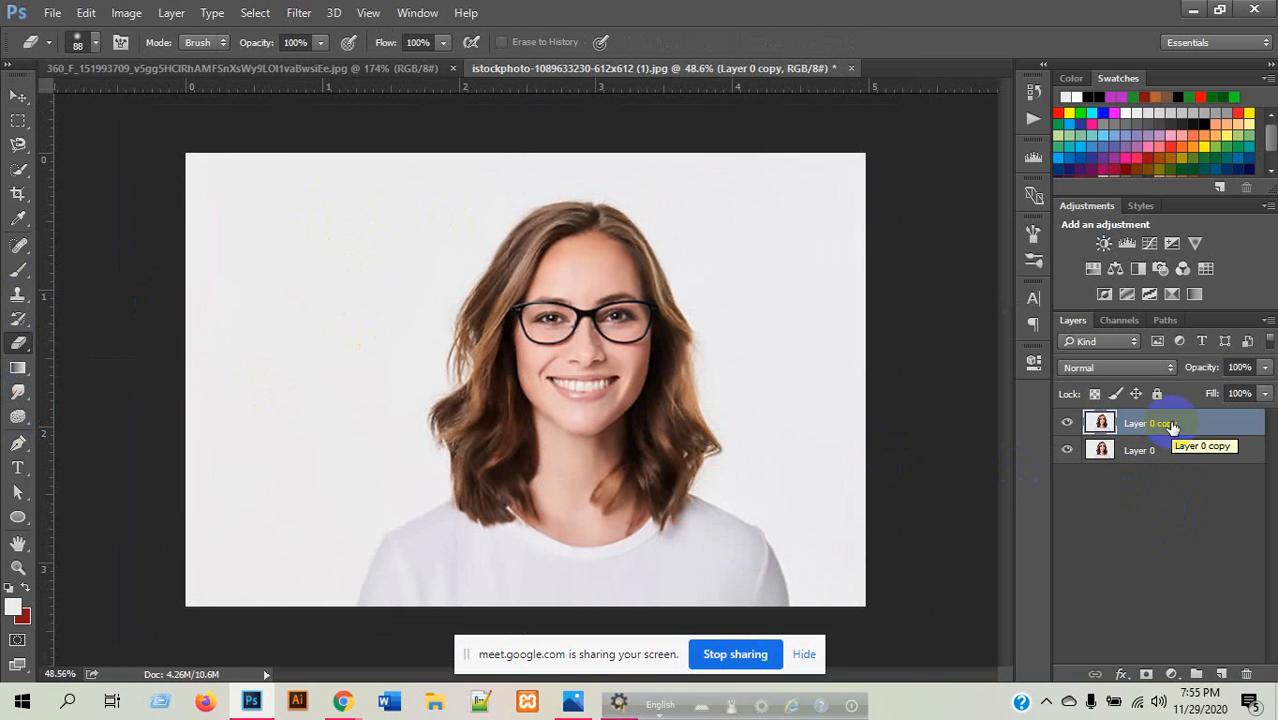
left_click(1085, 454)
left_click(1068, 451)
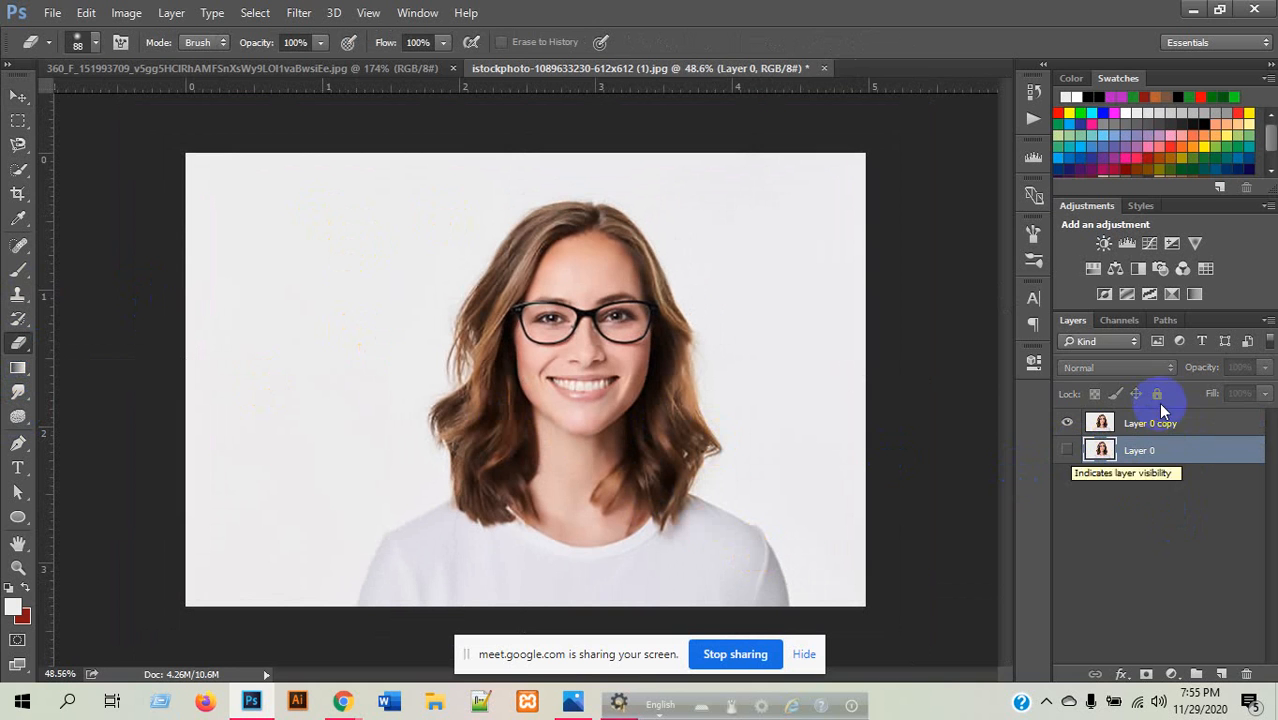
left_click(1165, 452, "ctrl")
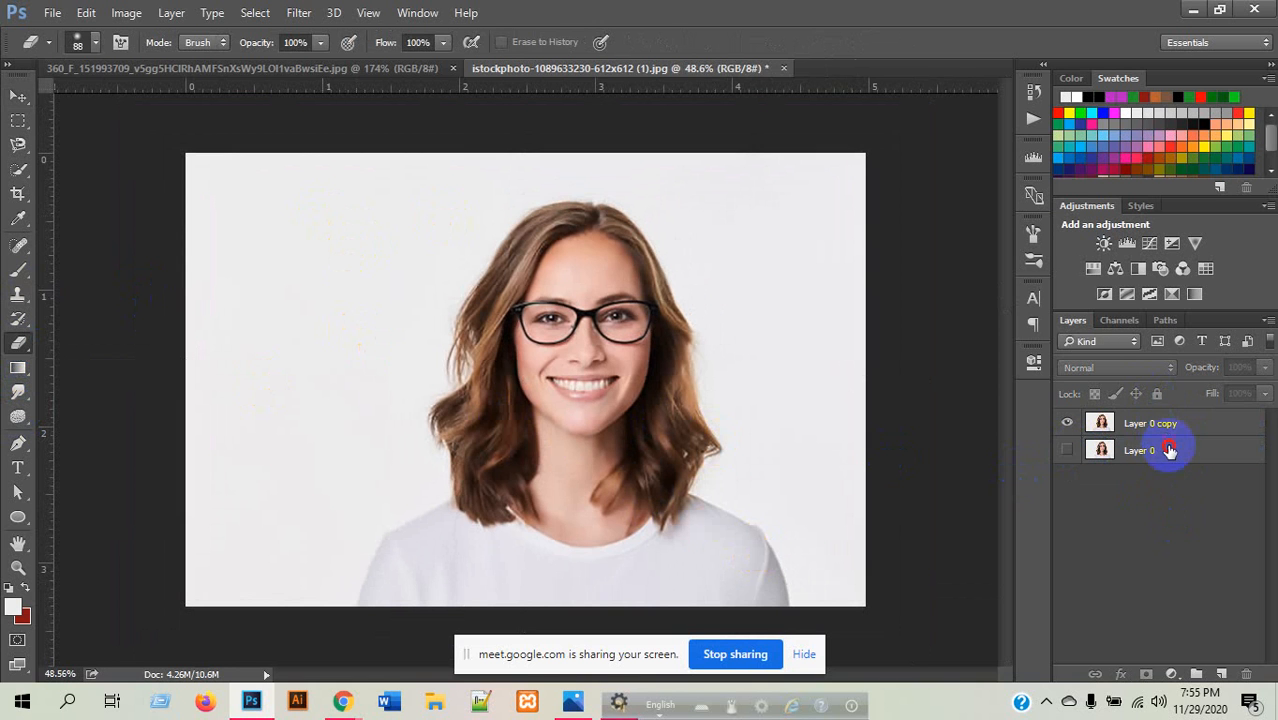
left_click(1165, 451)
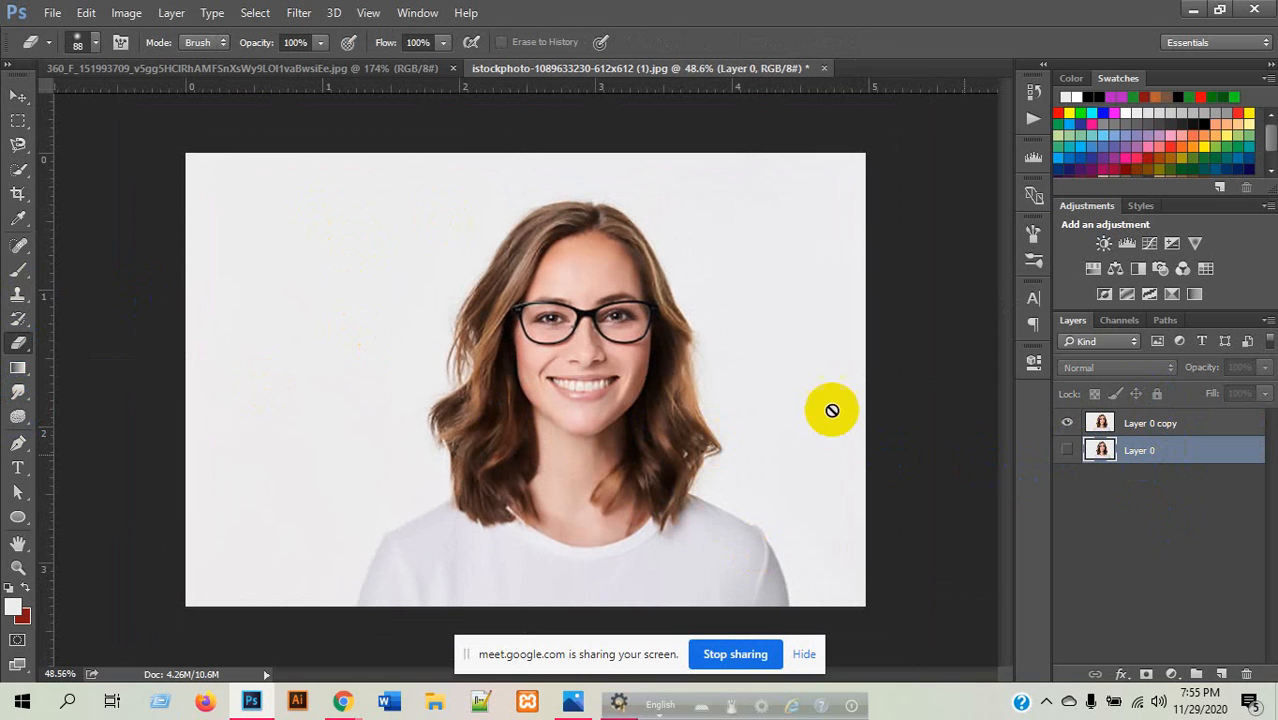
left_click(1168, 423)
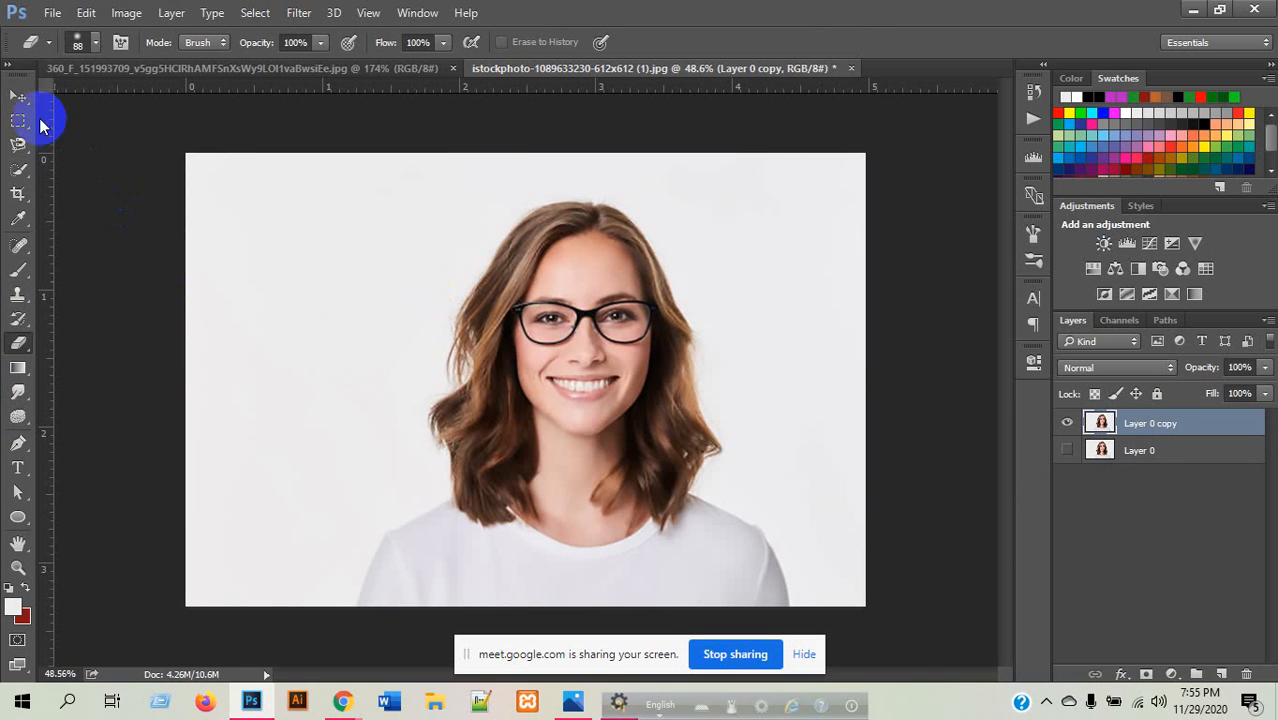
- Erase the plain background around the woman on Layer 0 copy with the Magic Eraser tool at tolerance 2, including the leftover patches
left_click(24, 101)
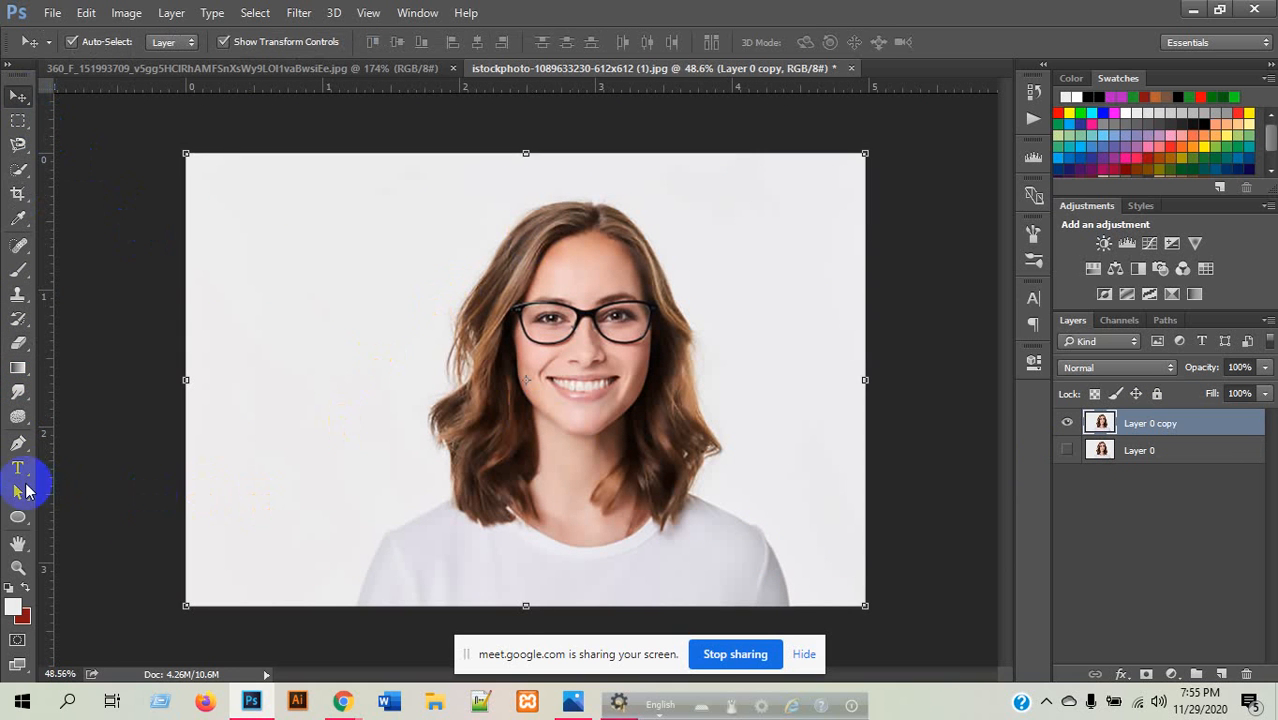
left_click(18, 343)
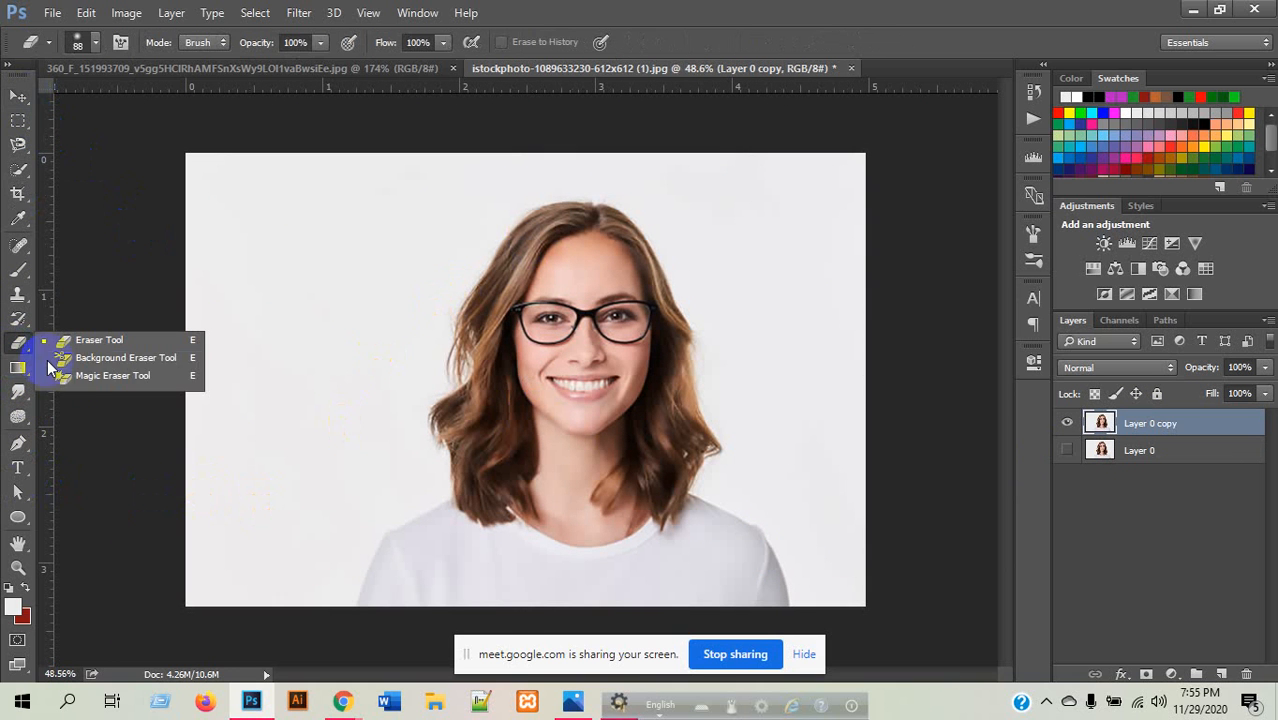
left_click(102, 362)
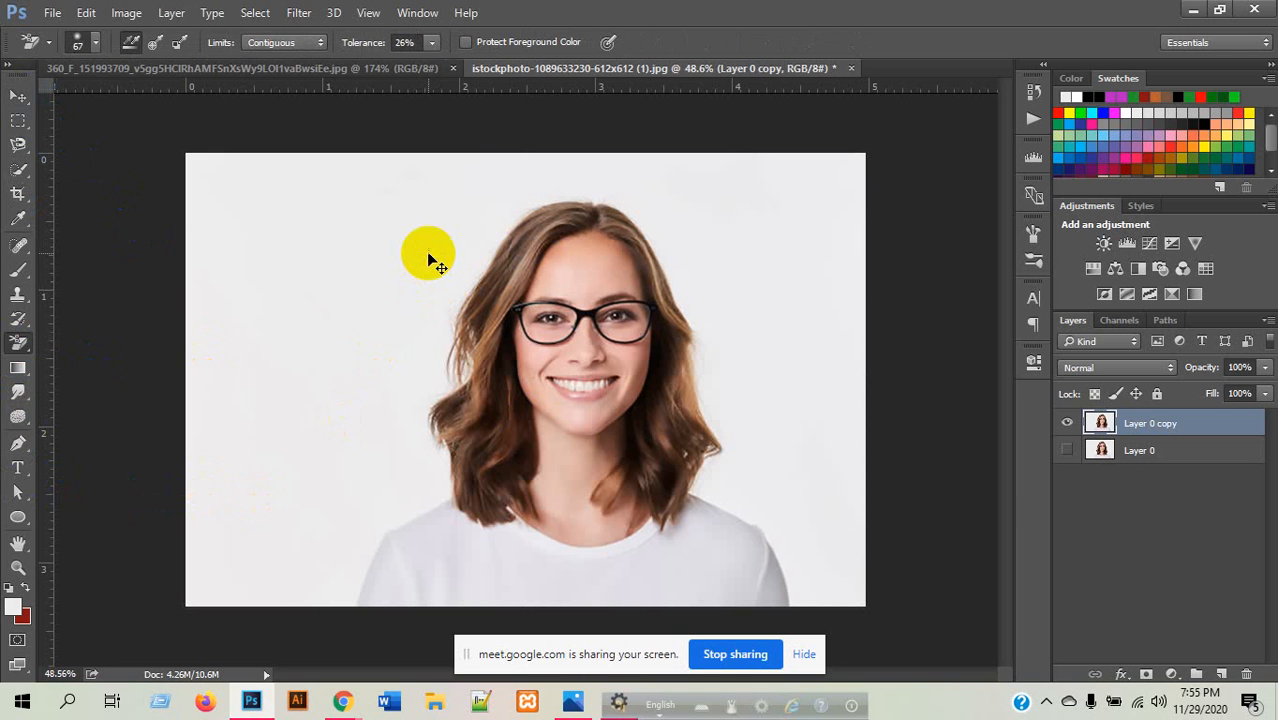
left_click(9, 344)
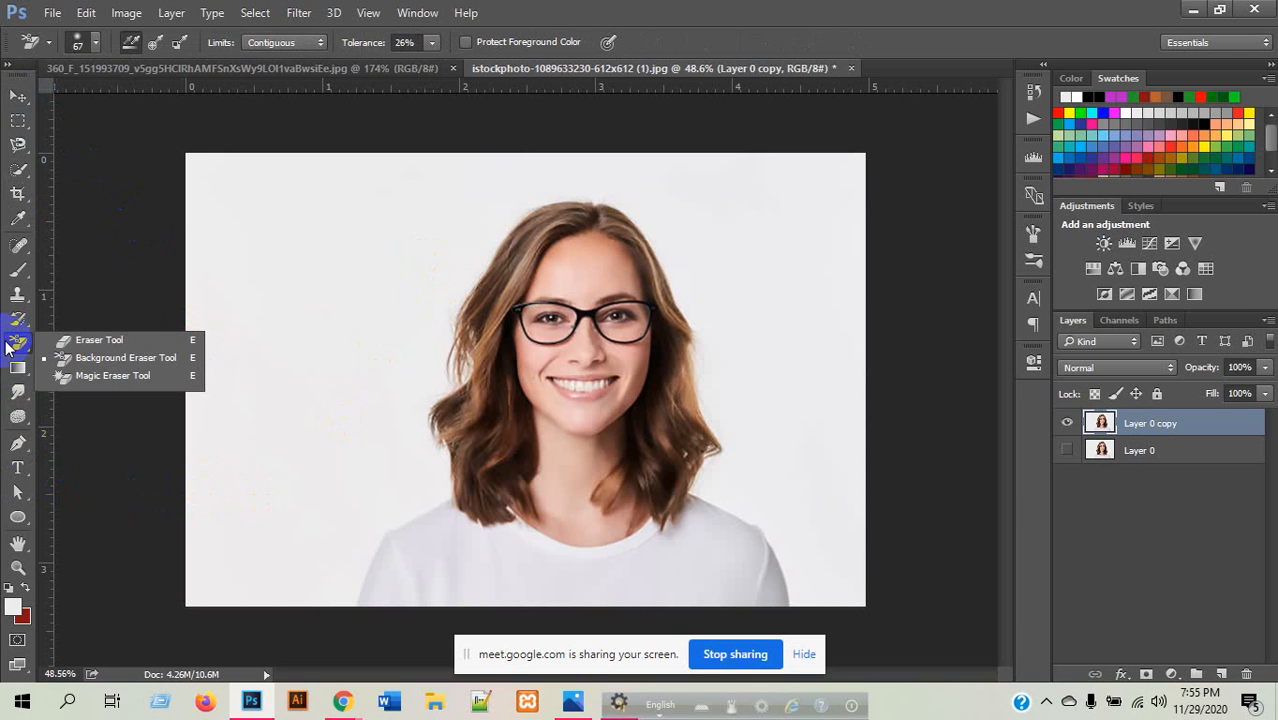
left_click(113, 377)
left_click(348, 256)
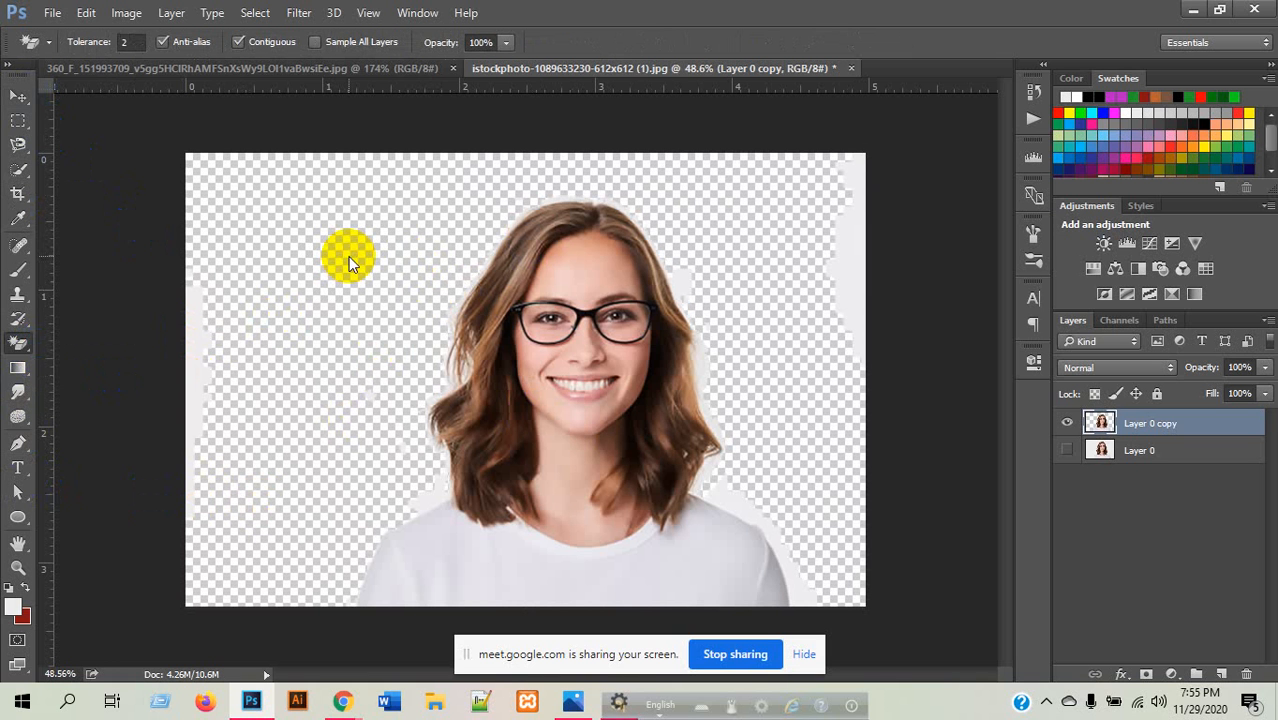
left_click(192, 322)
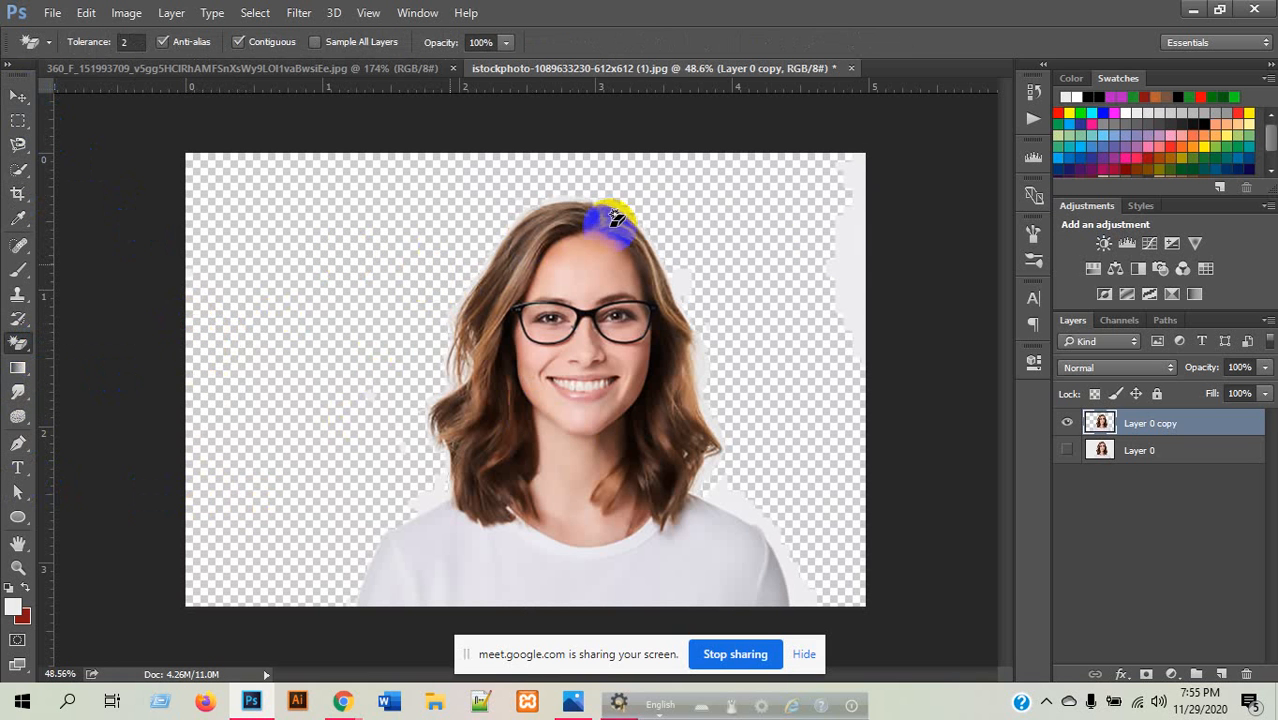
left_click(862, 322)
left_click(693, 308)
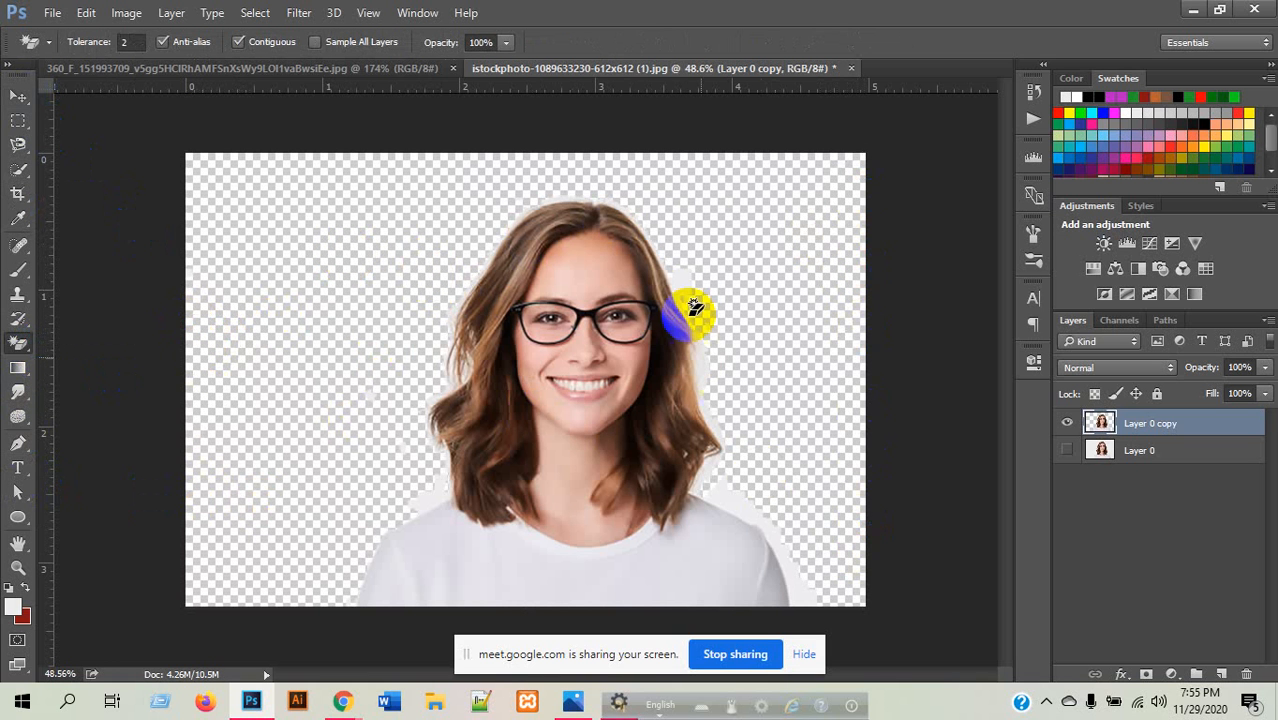
left_click(462, 318)
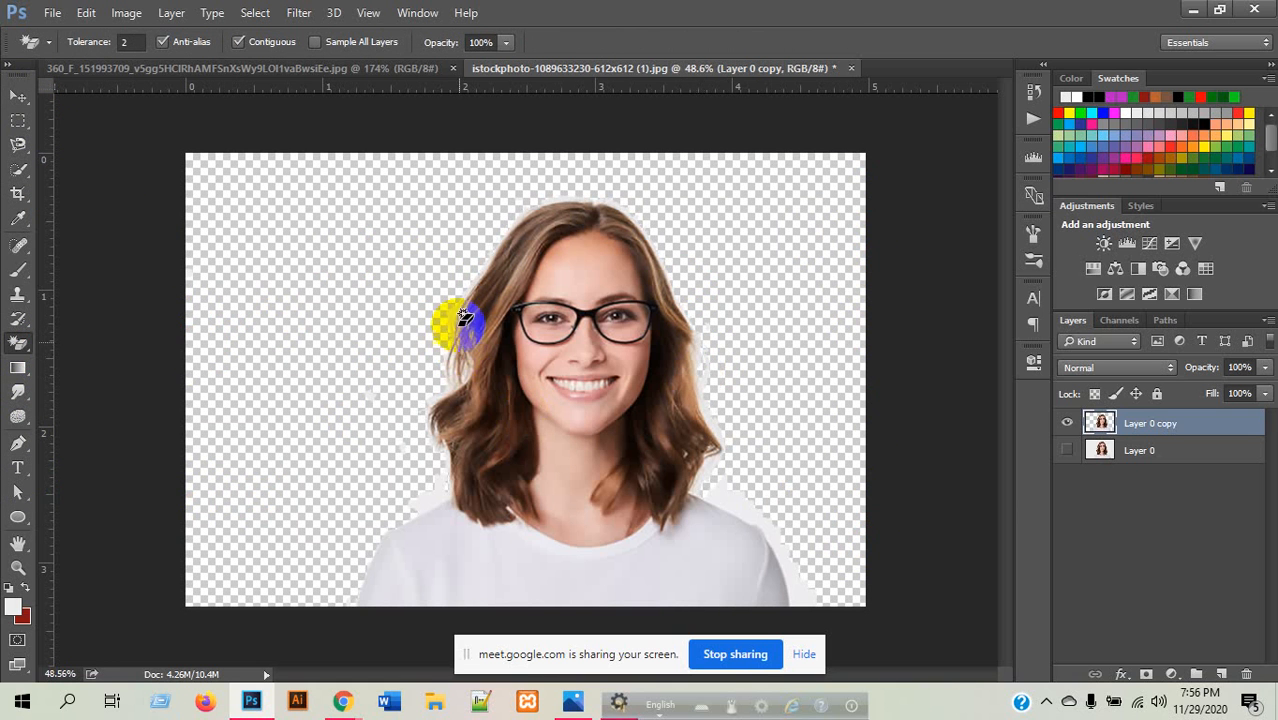
left_click(724, 491)
left_click(758, 518)
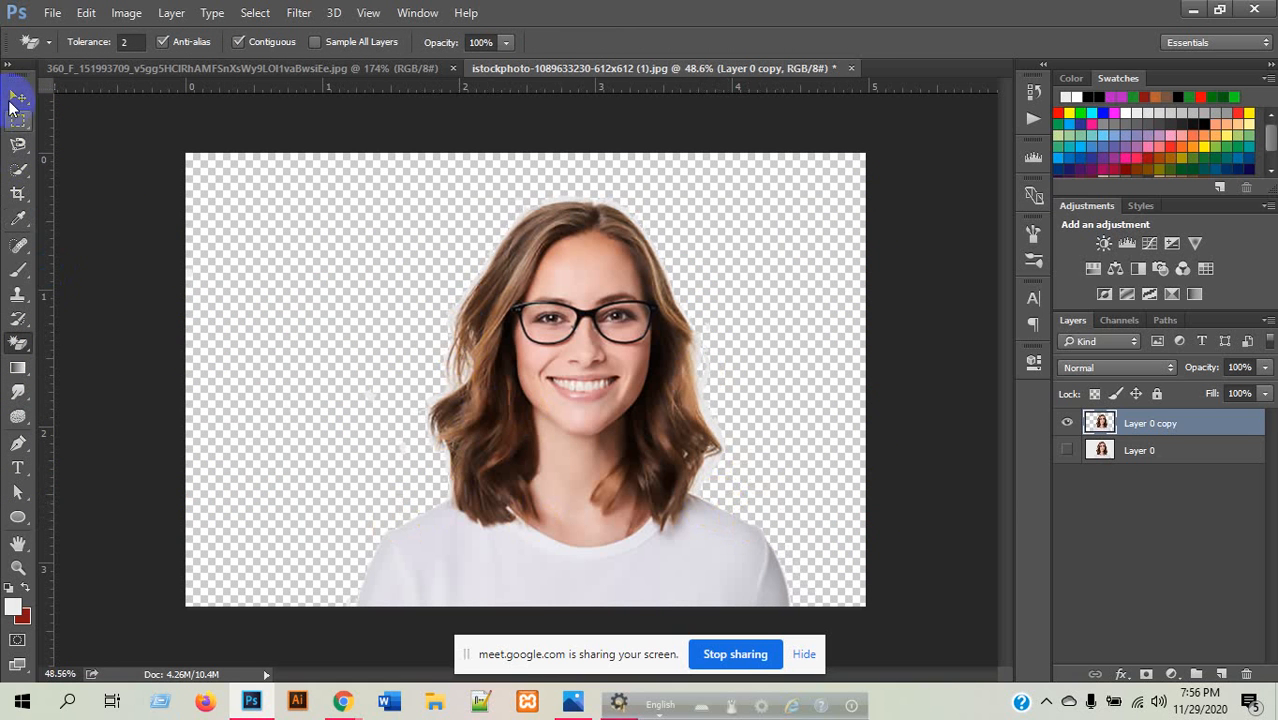
- Add a Solid Color fill layer in red e43535 and place it beneath the cut-out portrait
left_click(14, 99)
left_click(1171, 674)
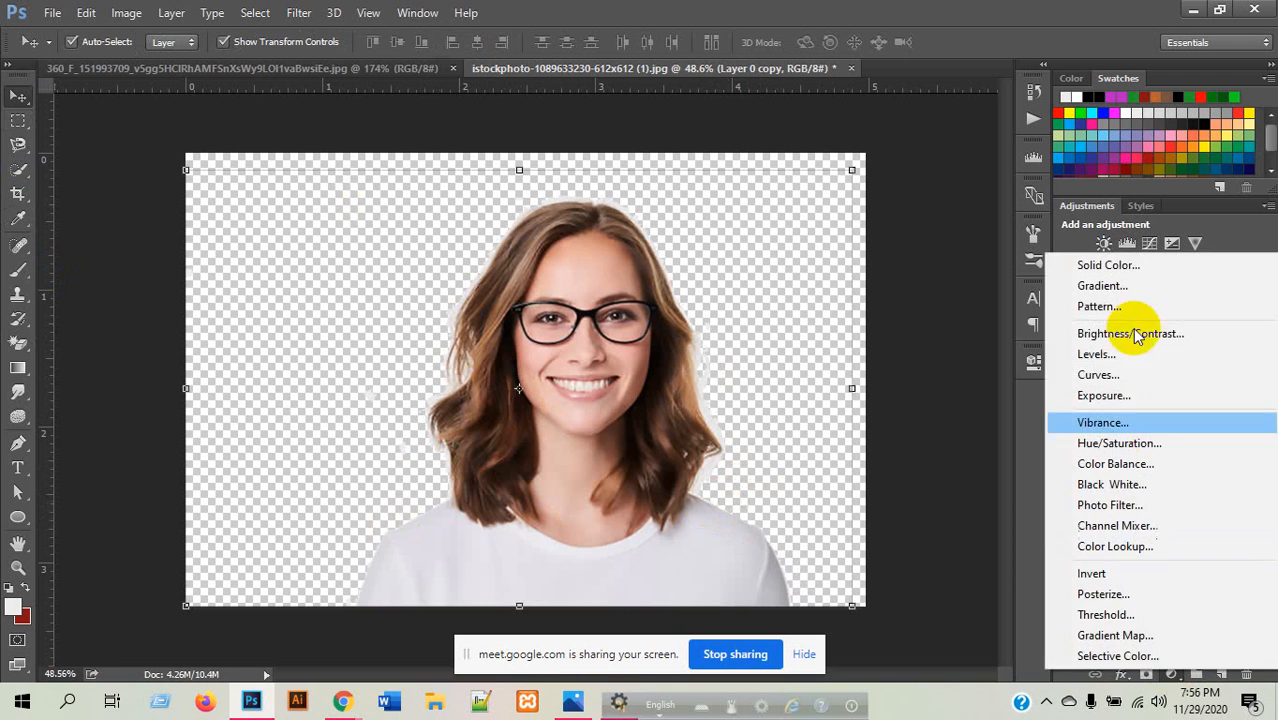
left_click(1108, 265)
left_click(946, 395)
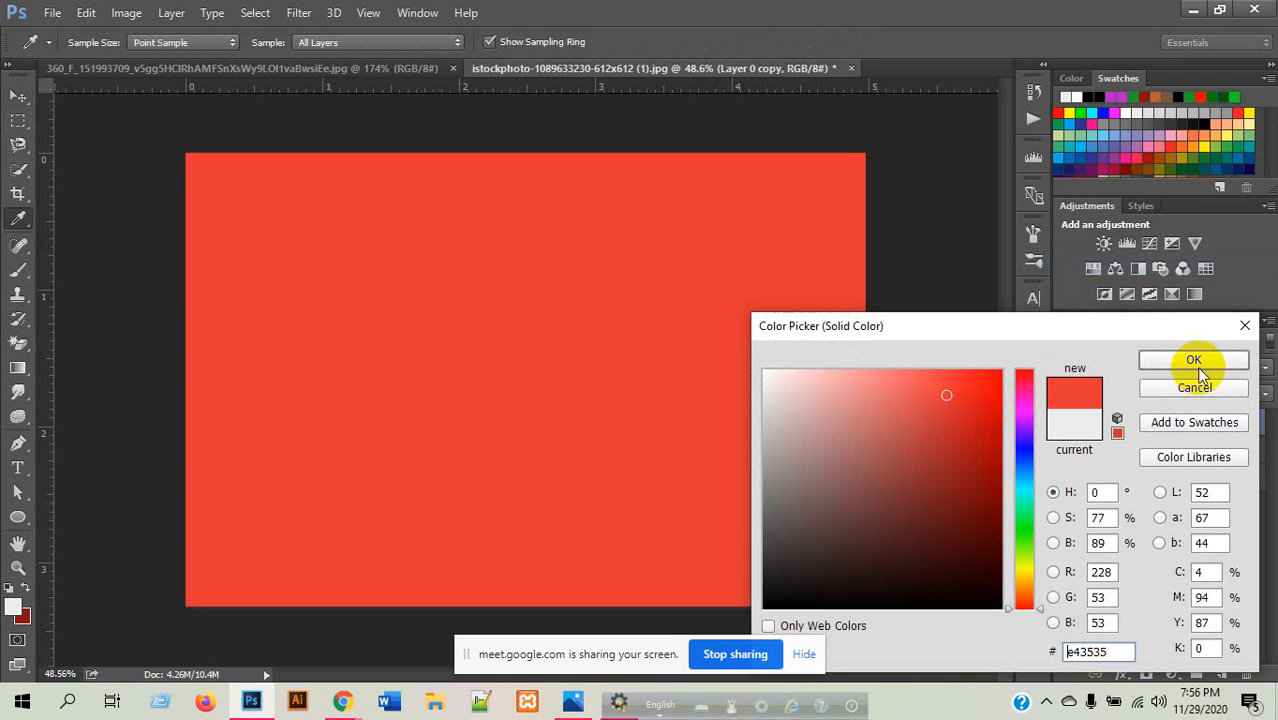
left_click(1197, 364)
left_click_drag(1184, 423, 1177, 462)
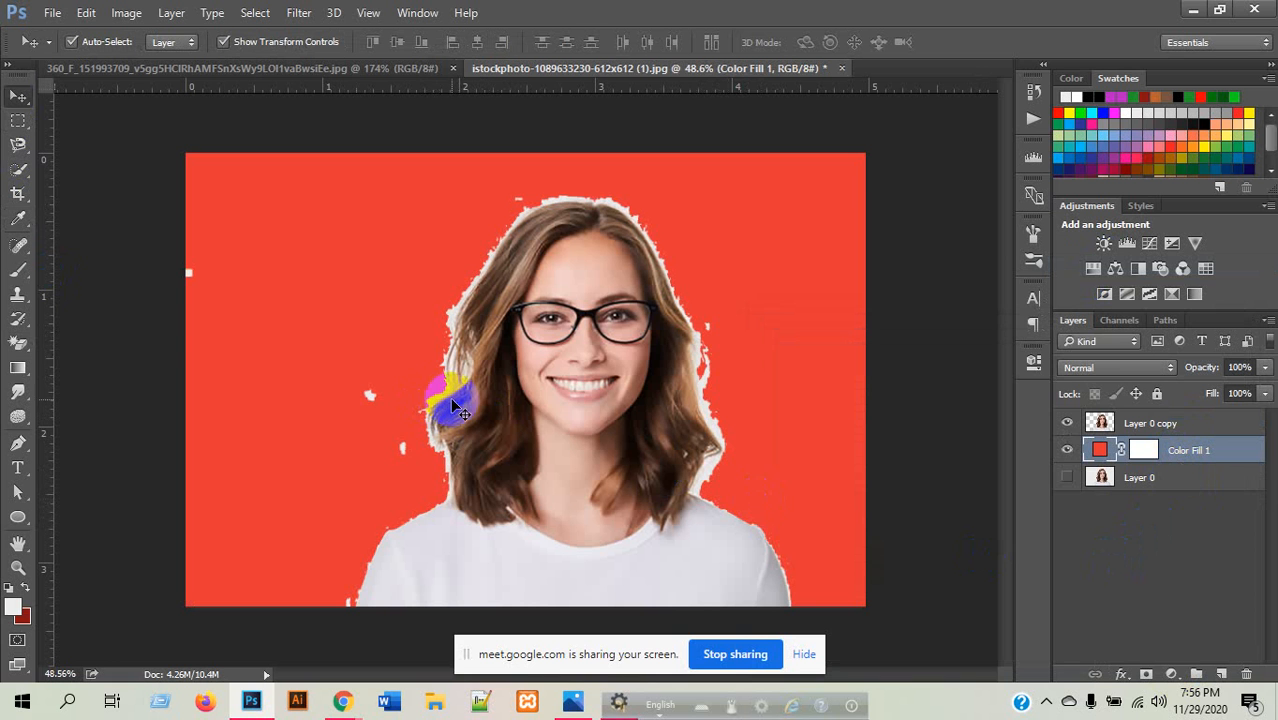
- Toggle the red fill's visibility to compare the cut-out edges, and shift the woman slightly down and to the left
left_click(1067, 452)
left_click(1067, 452)
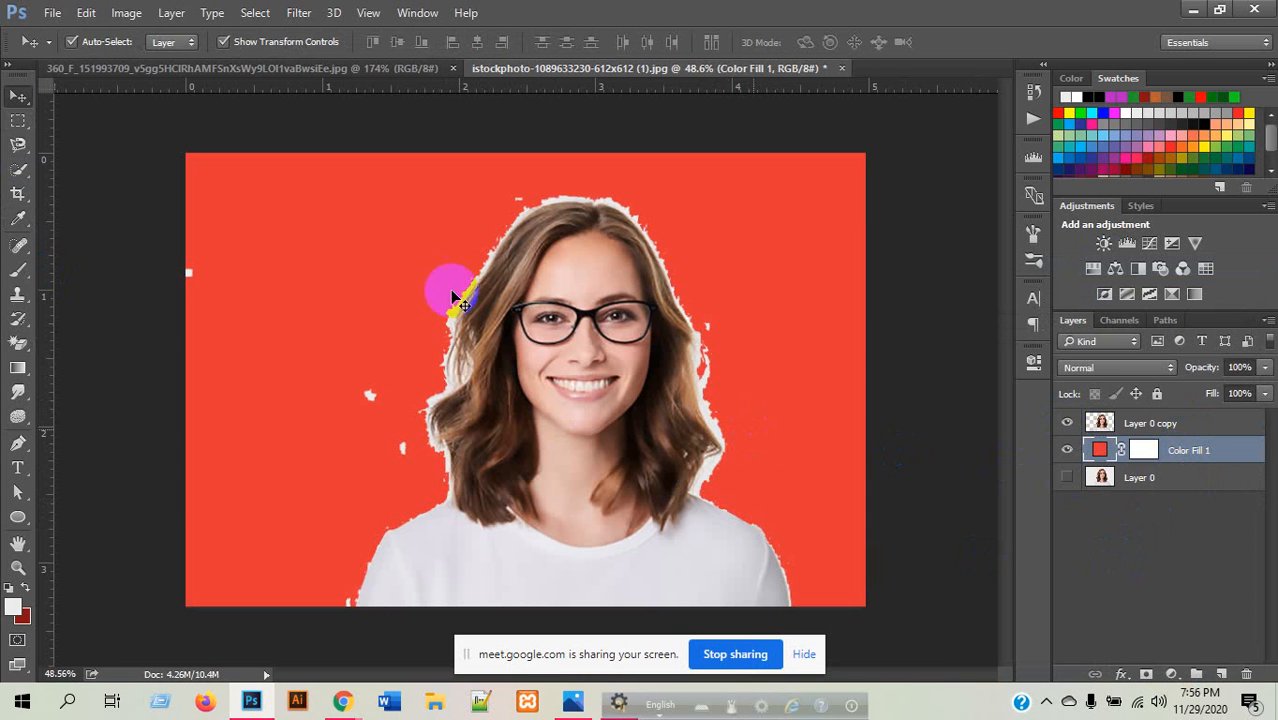
mouse_move(599, 400)
left_mouse_down()
mouse_move(608, 362)
mouse_move(578, 393)
left_mouse_up()
- Delete the cut-out Layer 0 copy and the red Color Fill 1 layer, keeping only Layer 0
left_click(1182, 453)
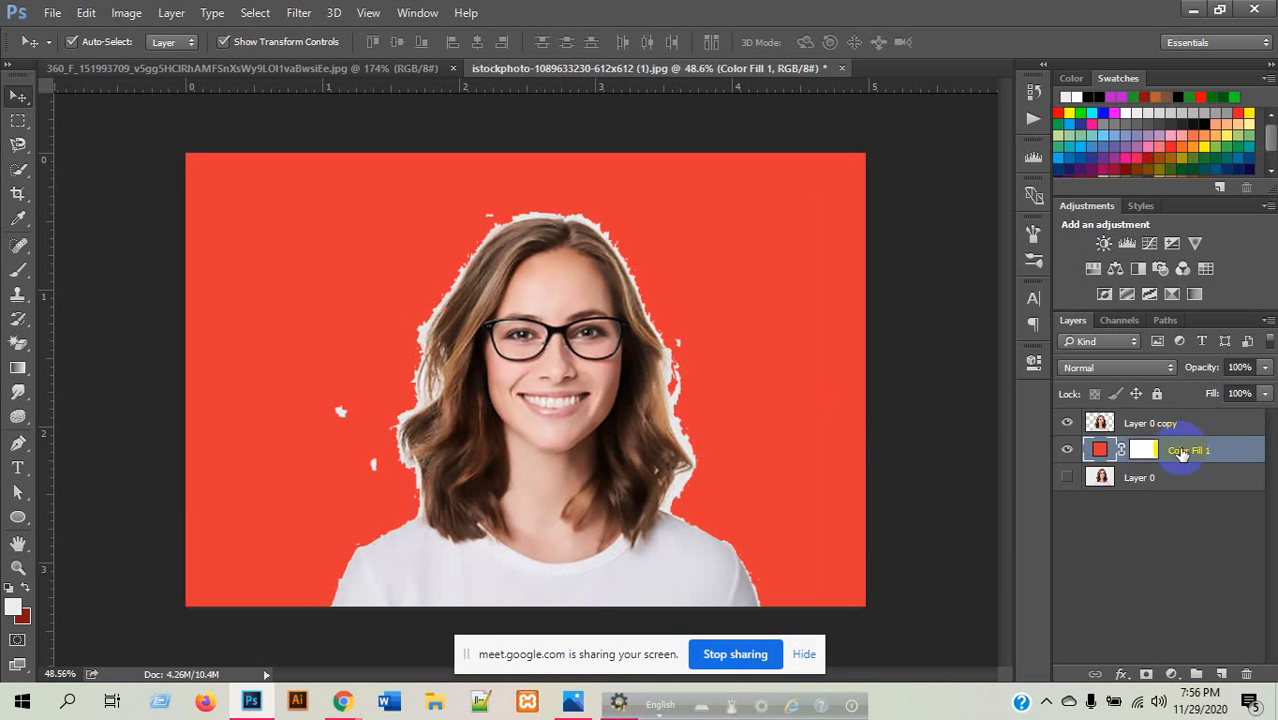
left_click(1177, 425)
left_click(1246, 674)
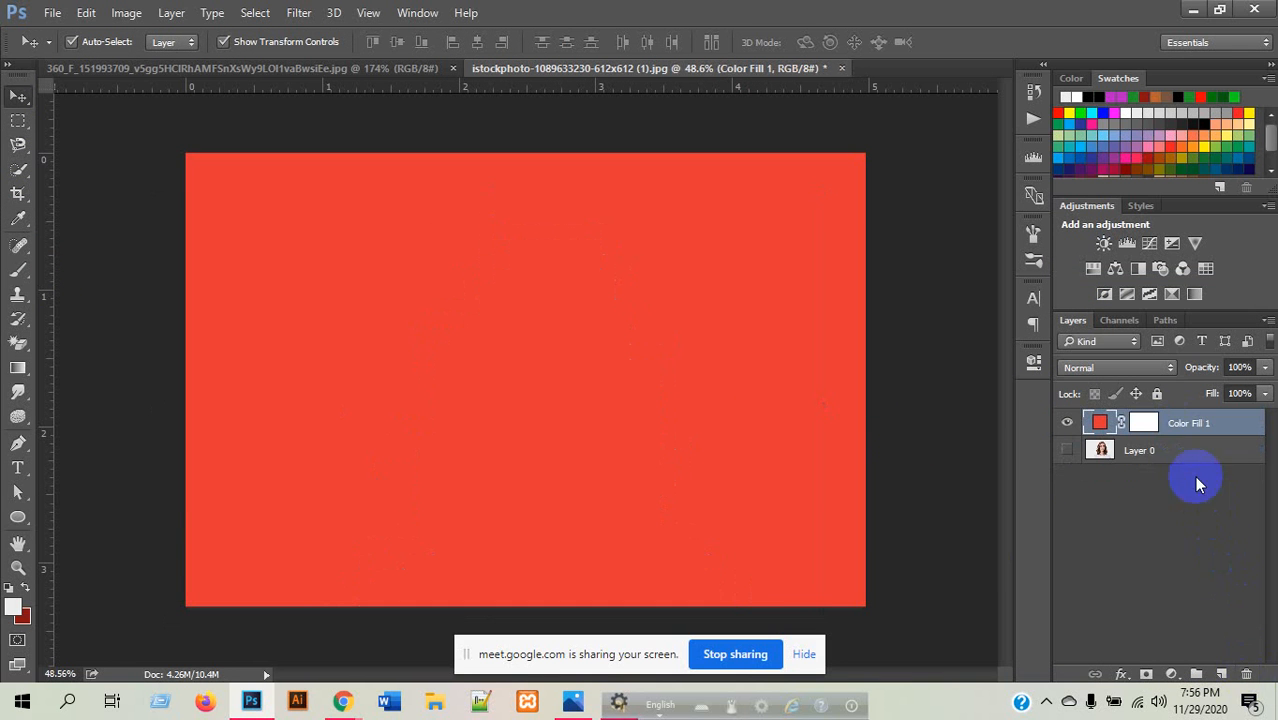
left_click(1246, 674)
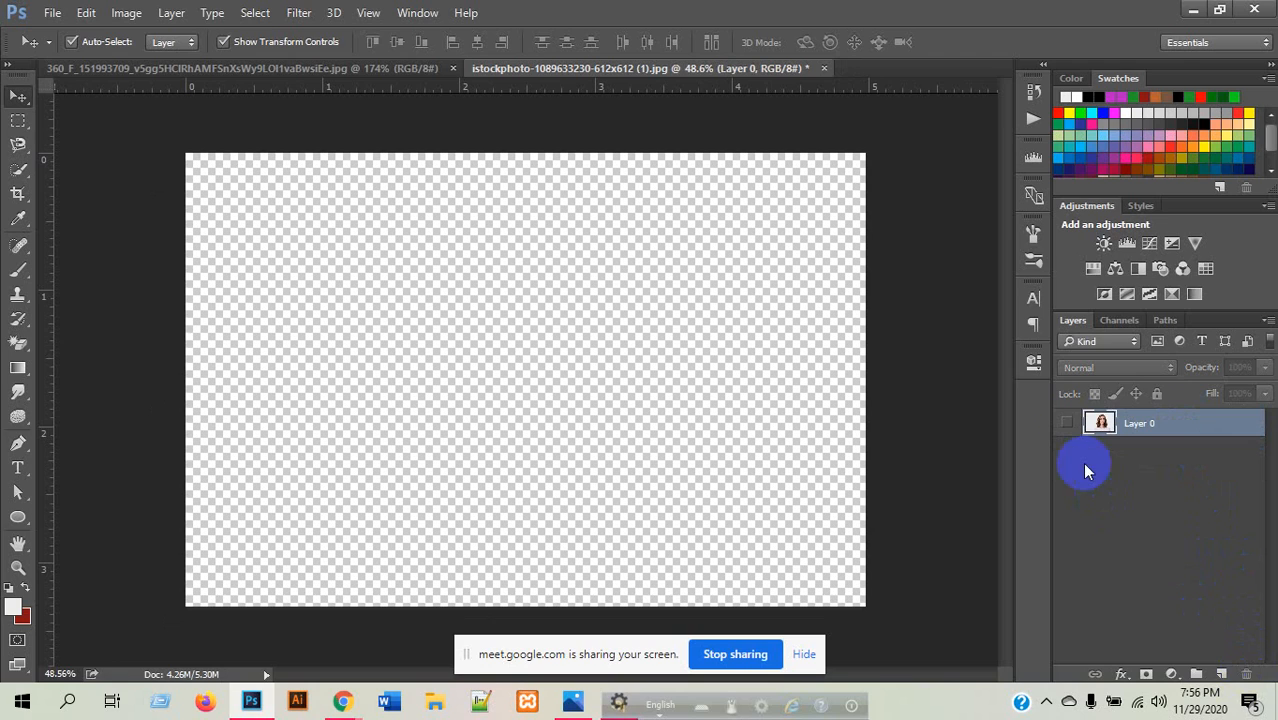
- Make Layer 0 visible and duplicate it
left_click(1067, 423)
key("ctrl+j")
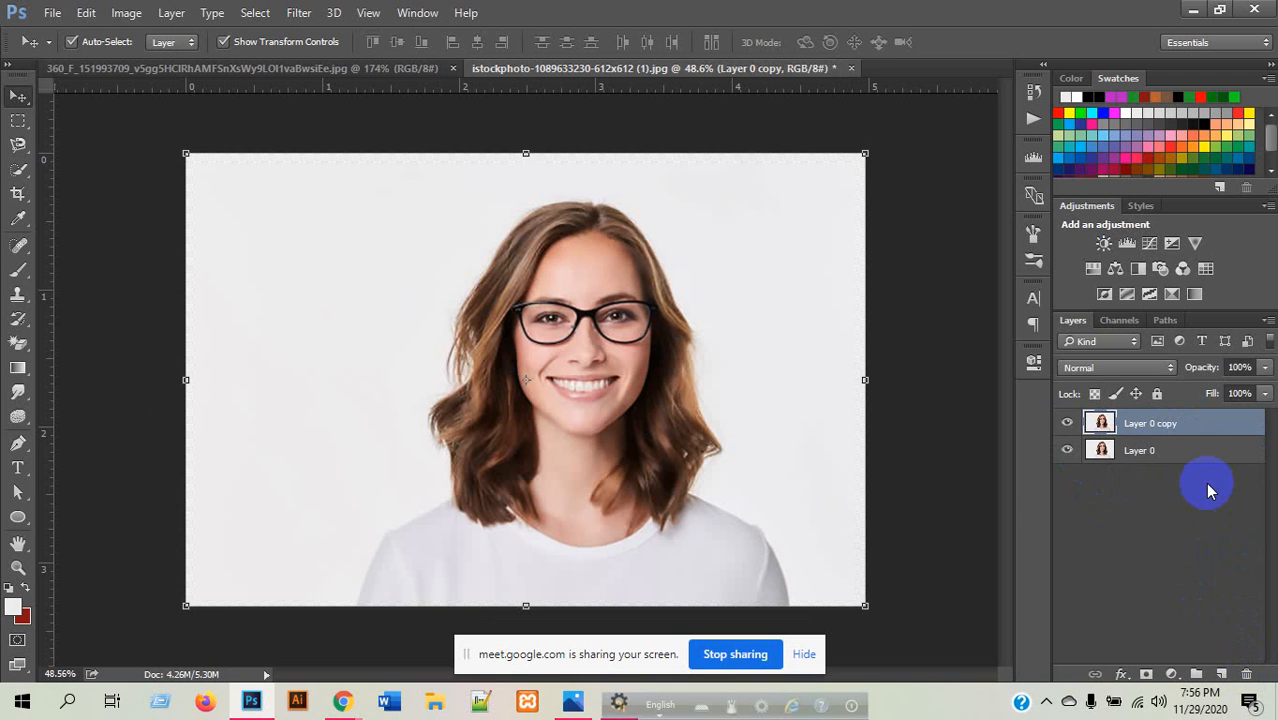
left_click(626, 425)
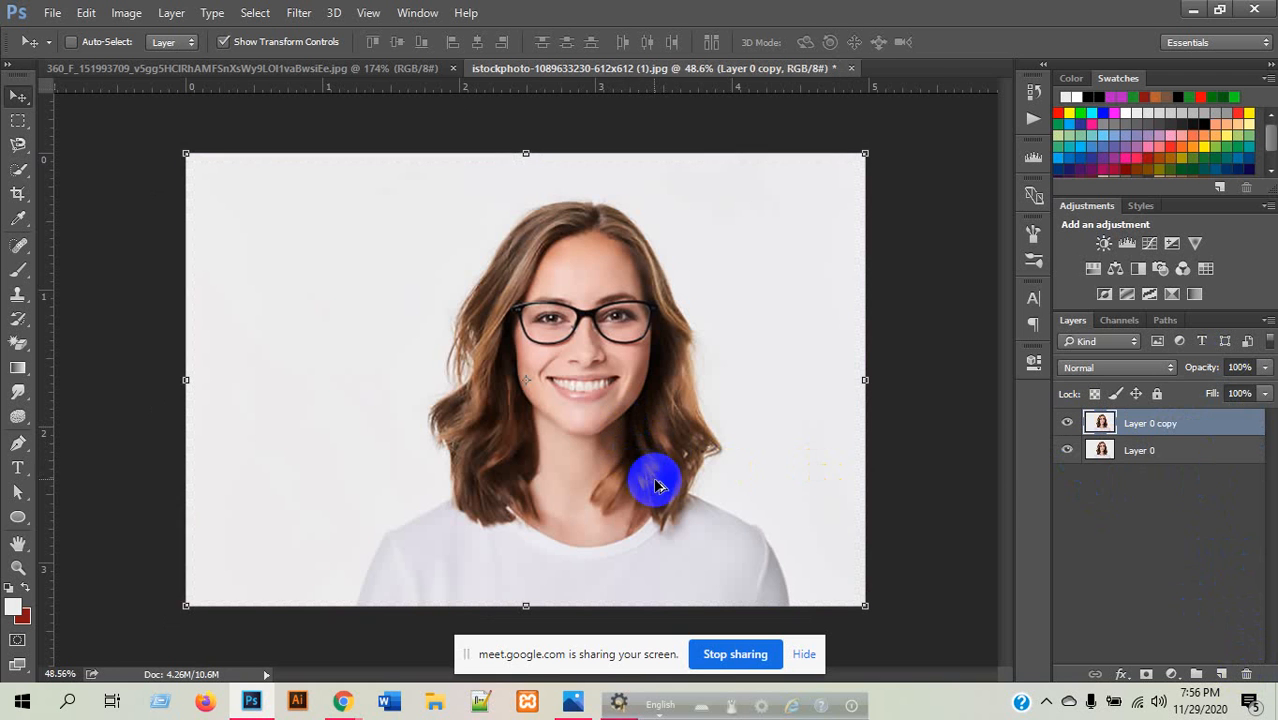
scroll(610, 442, "up", 3)
scroll(434, 214, "down", 3)
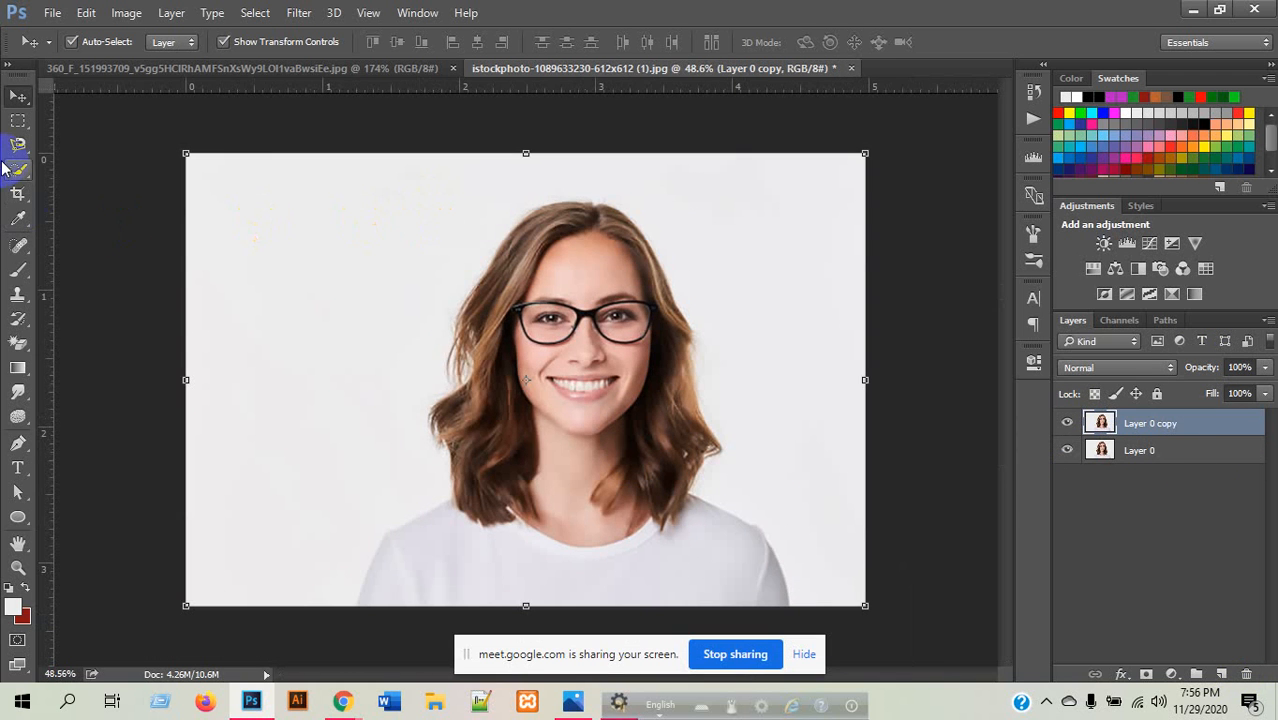
left_click(886, 415)
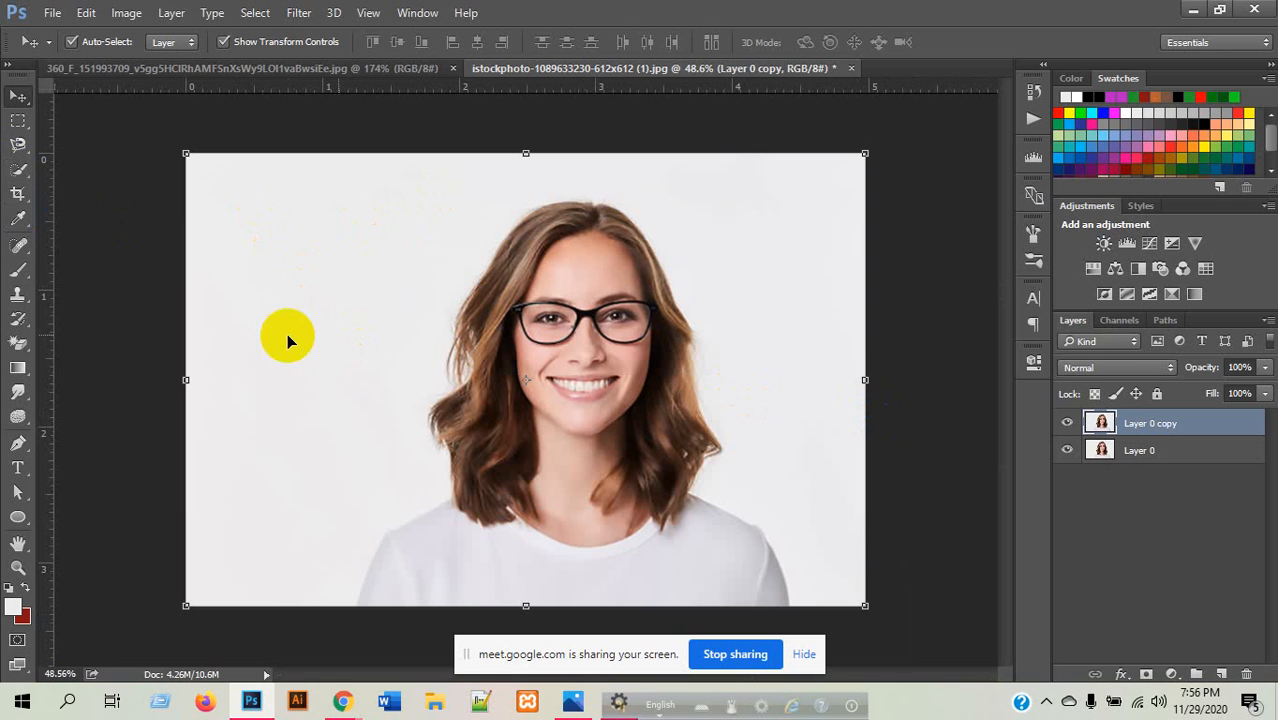
- Select the plain background around the woman with the Quick Selection tool, then invert the selection to cover the woman
left_click(18, 168)
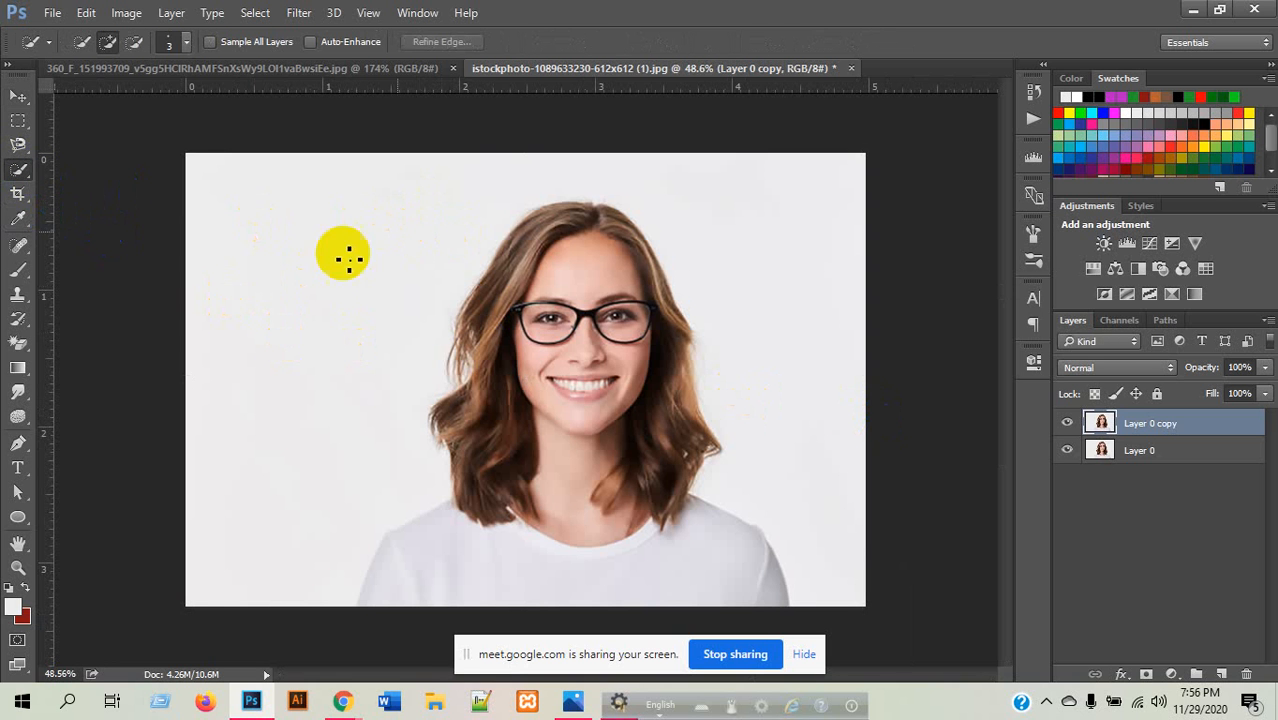
mouse_move(296, 364)
left_mouse_down()
mouse_move(347, 264)
mouse_move(479, 183)
mouse_move(542, 176)
mouse_move(558, 156)
mouse_move(694, 163)
mouse_move(804, 220)
mouse_move(841, 263)
mouse_move(866, 345)
mouse_move(545, 535)
mouse_move(513, 602)
mouse_move(525, 563)
mouse_move(483, 555)
mouse_move(448, 579)
left_mouse_up()
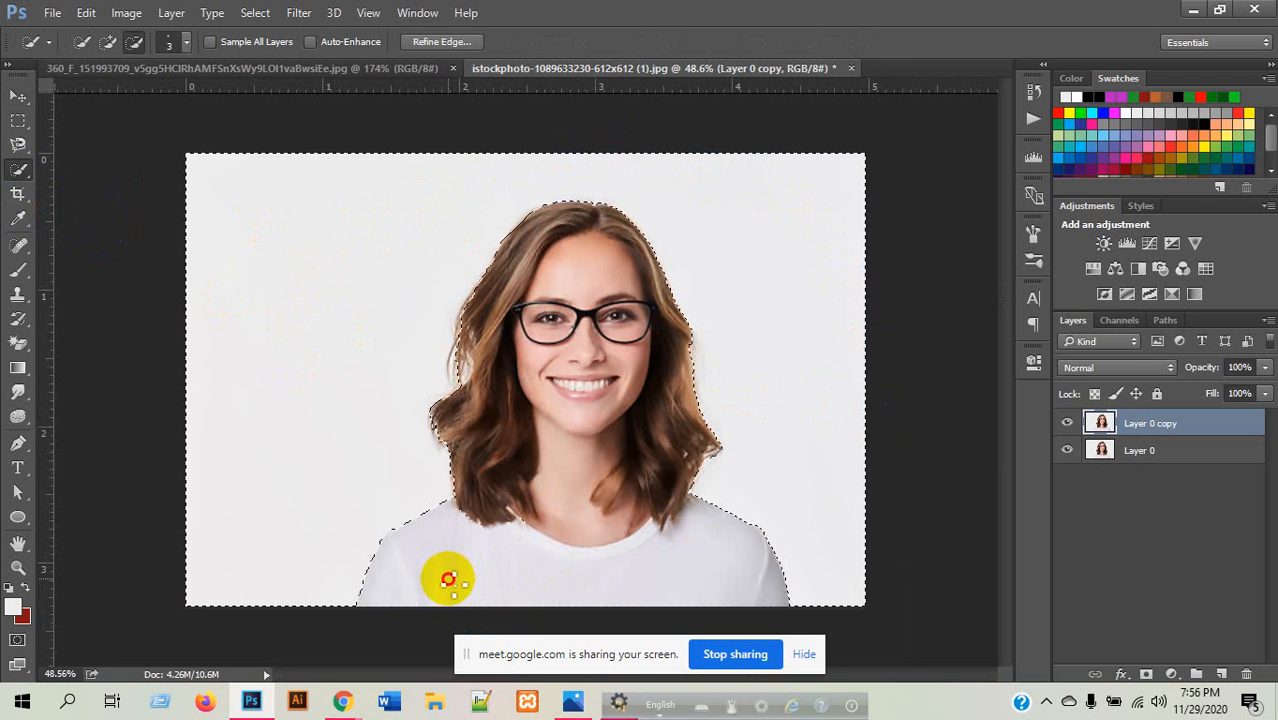
mouse_move(522, 510)
left_mouse_down()
mouse_move(516, 536)
mouse_move(664, 543)
left_mouse_up()
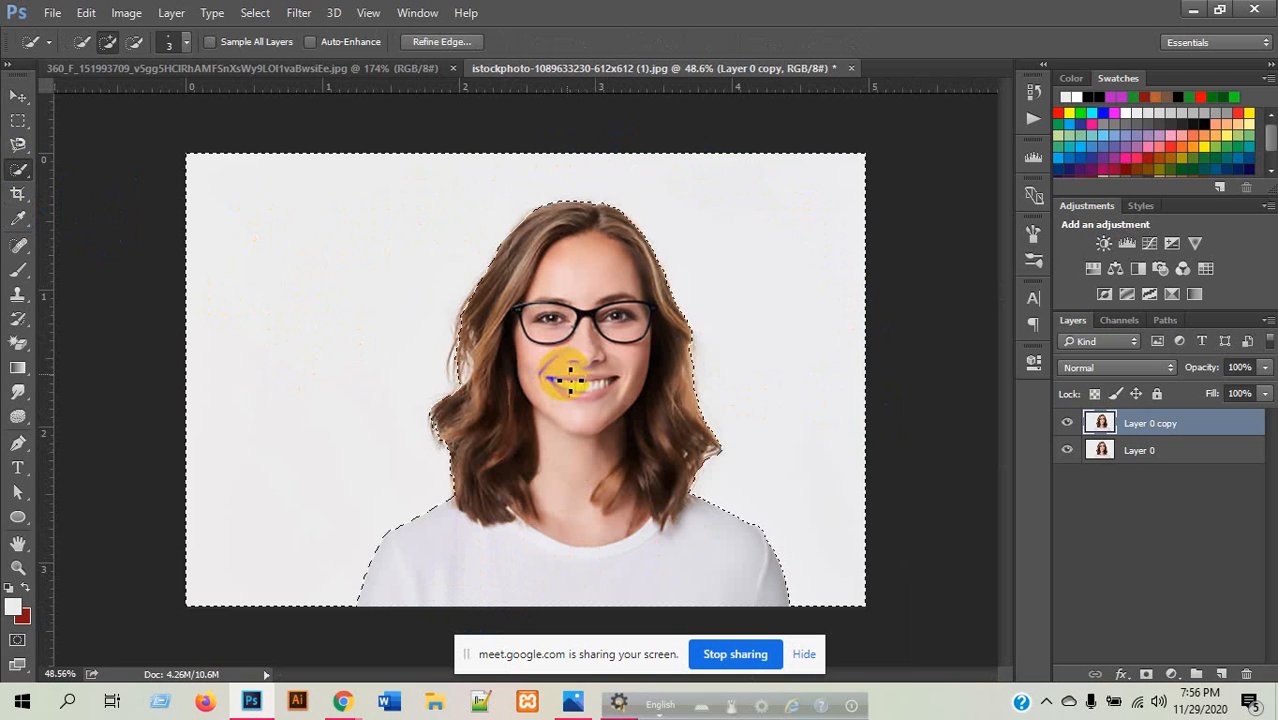
left_click(16, 100)
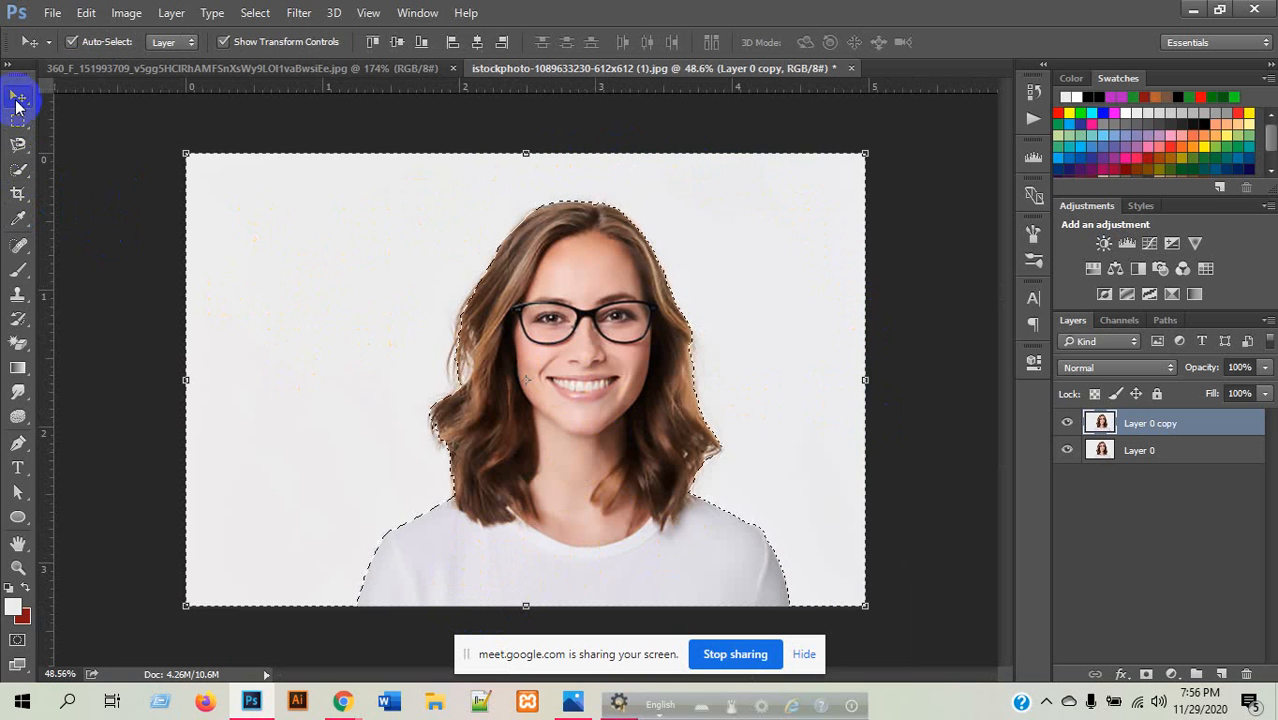
left_click(257, 14)
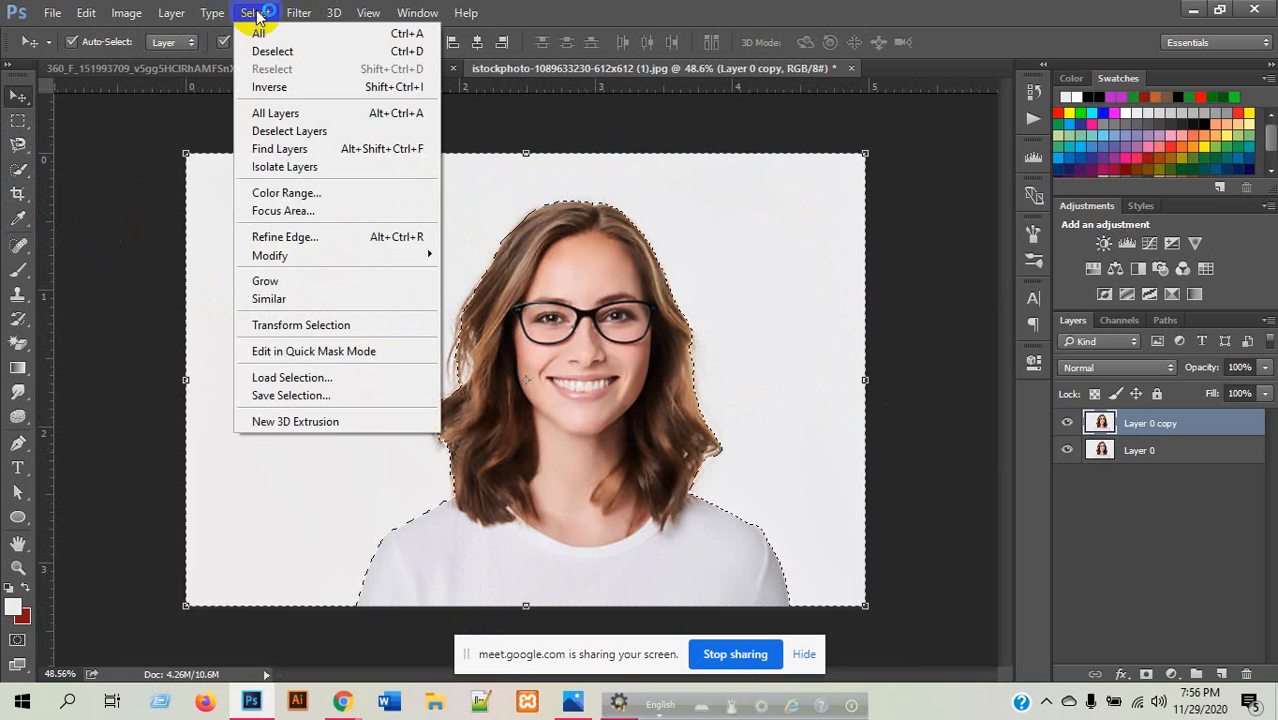
left_click(443, 351)
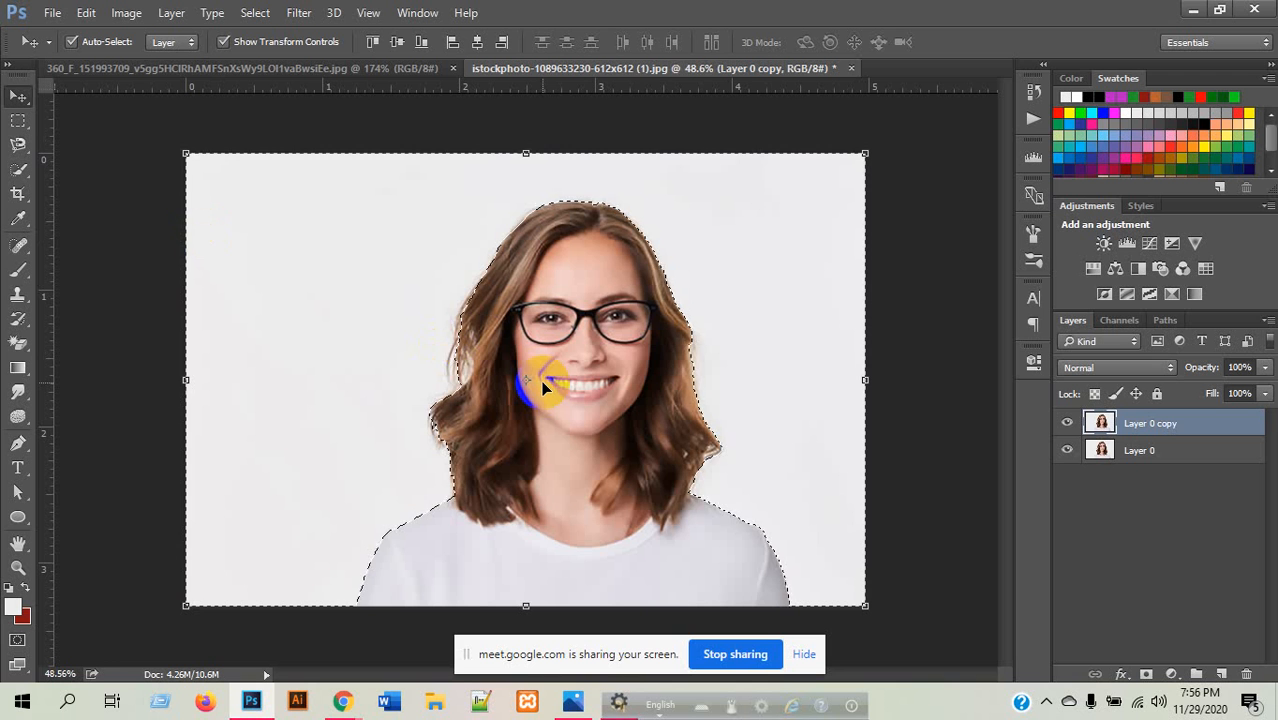
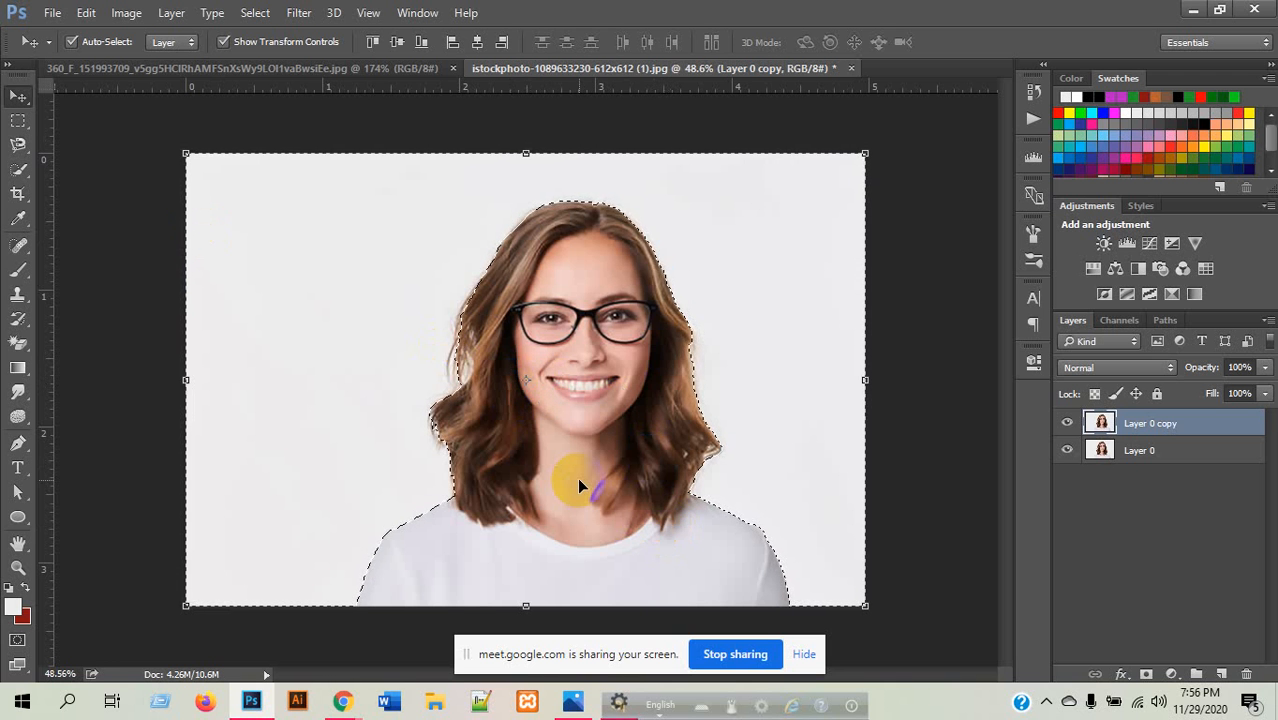
left_click(254, 13)
left_click(270, 88)
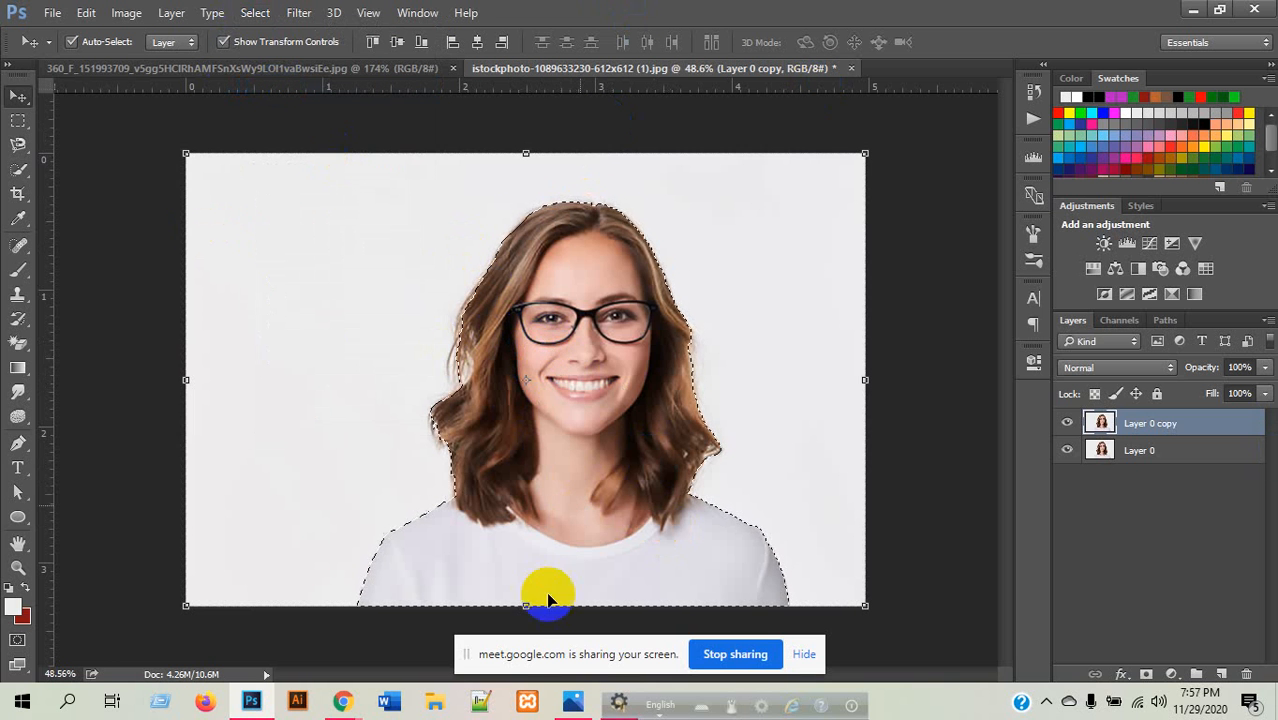
- Add a layer mask to Layer 0 copy from the selection of the woman and hide Layer 0
left_click_drag(605, 397, 522, 397)
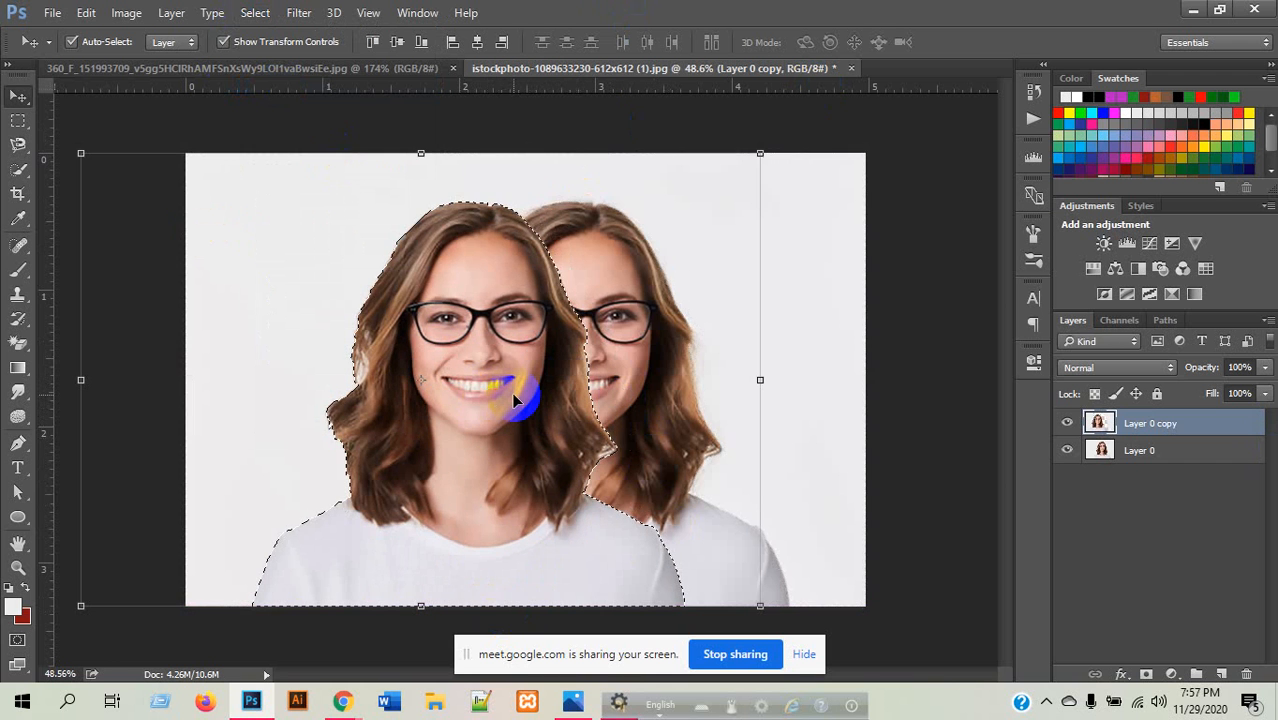
key("ctrl+z")
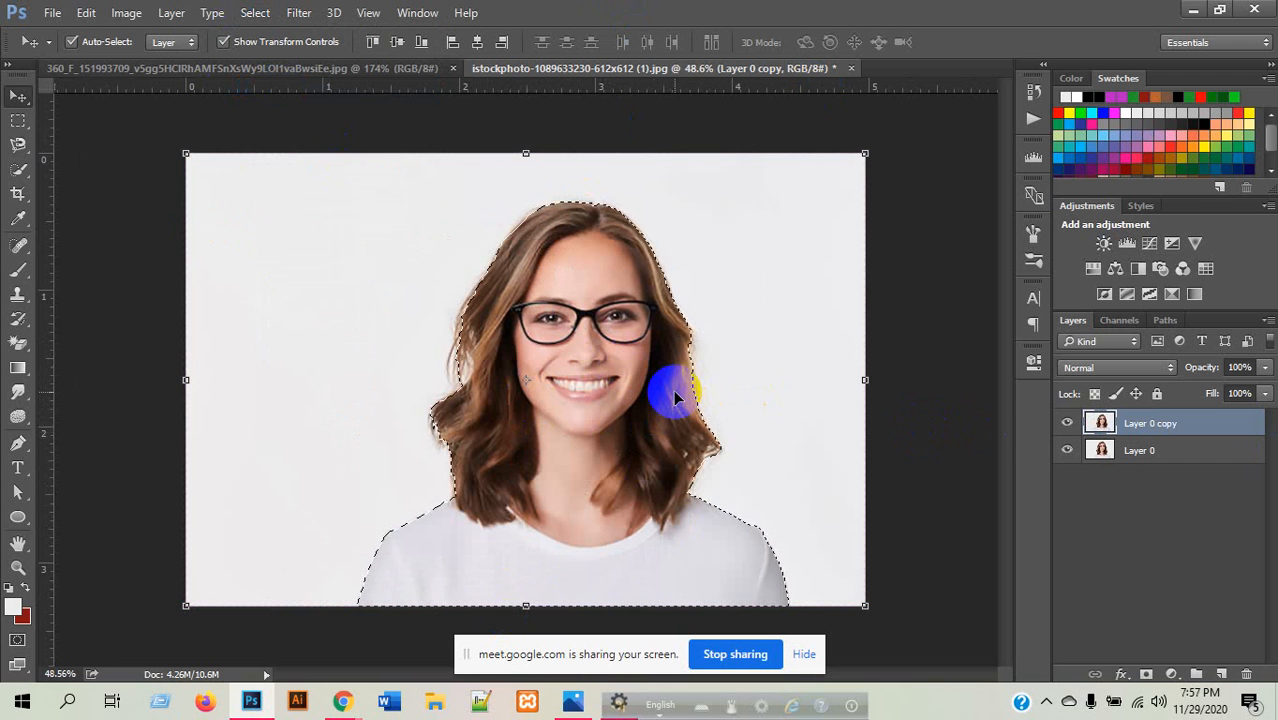
scroll(455, 400, "up", 1)
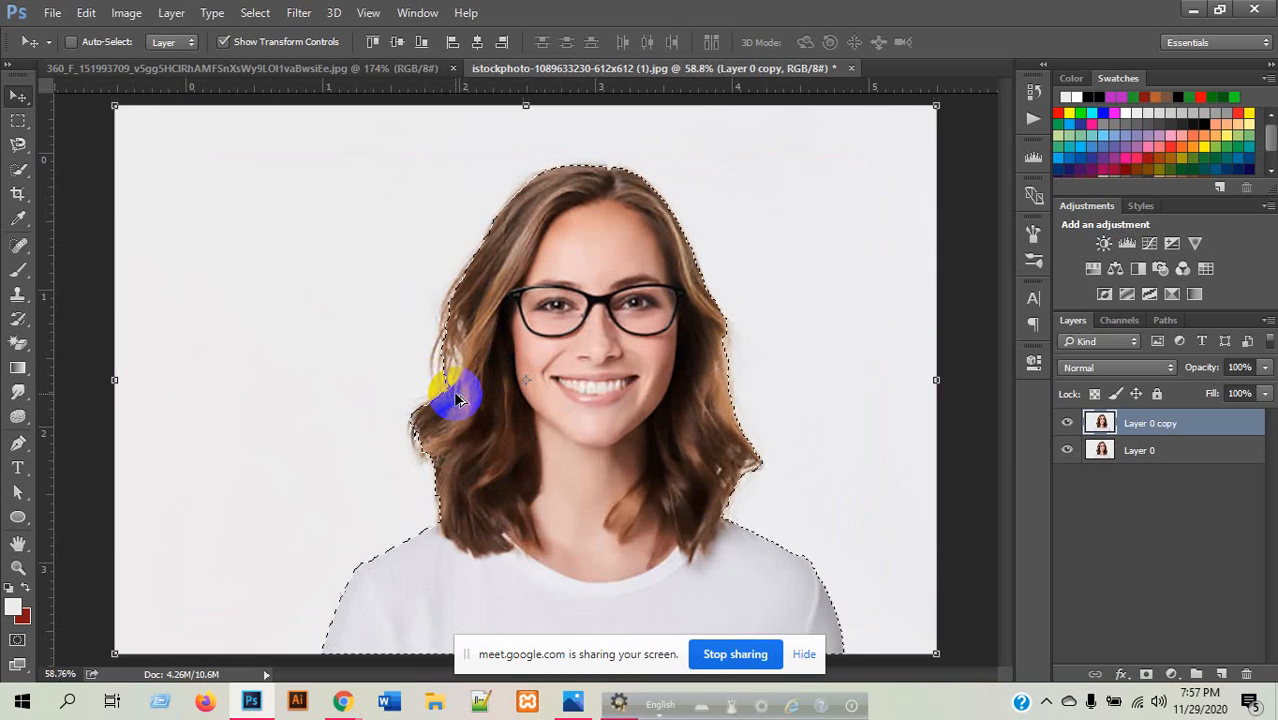
scroll(455, 400, "up", 1)
scroll(414, 514, "up", 2)
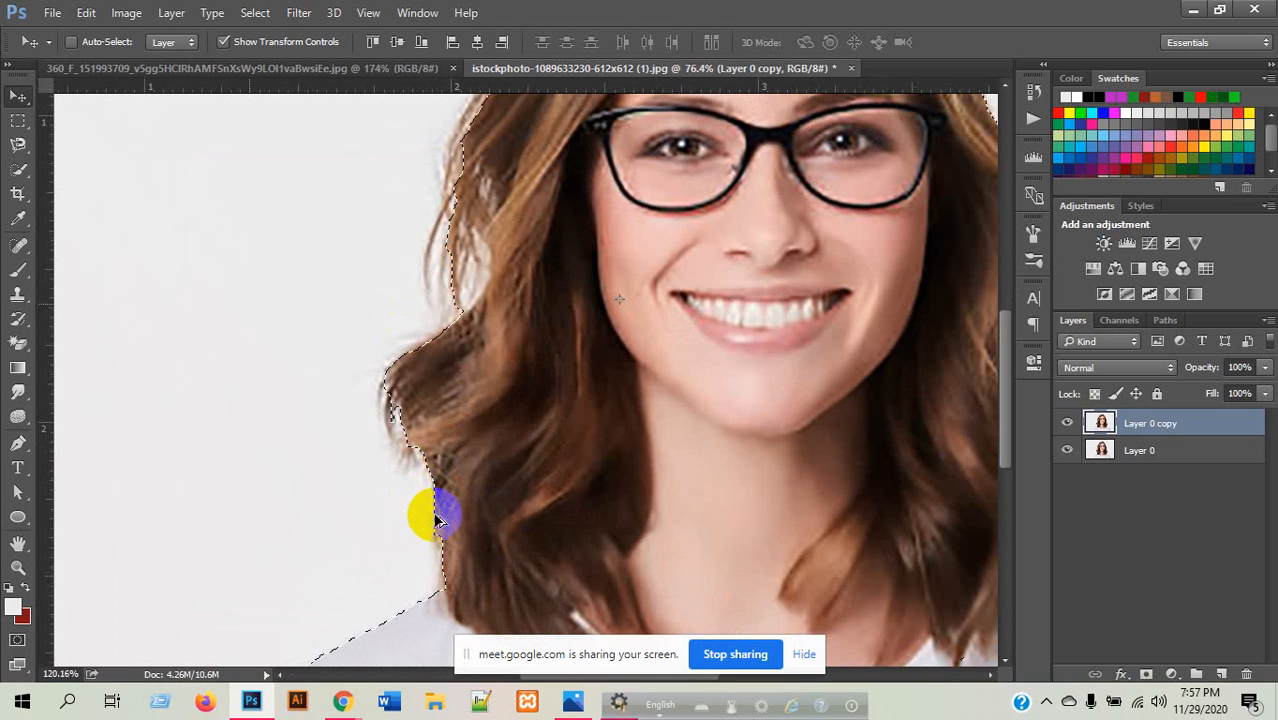
left_click(1146, 674)
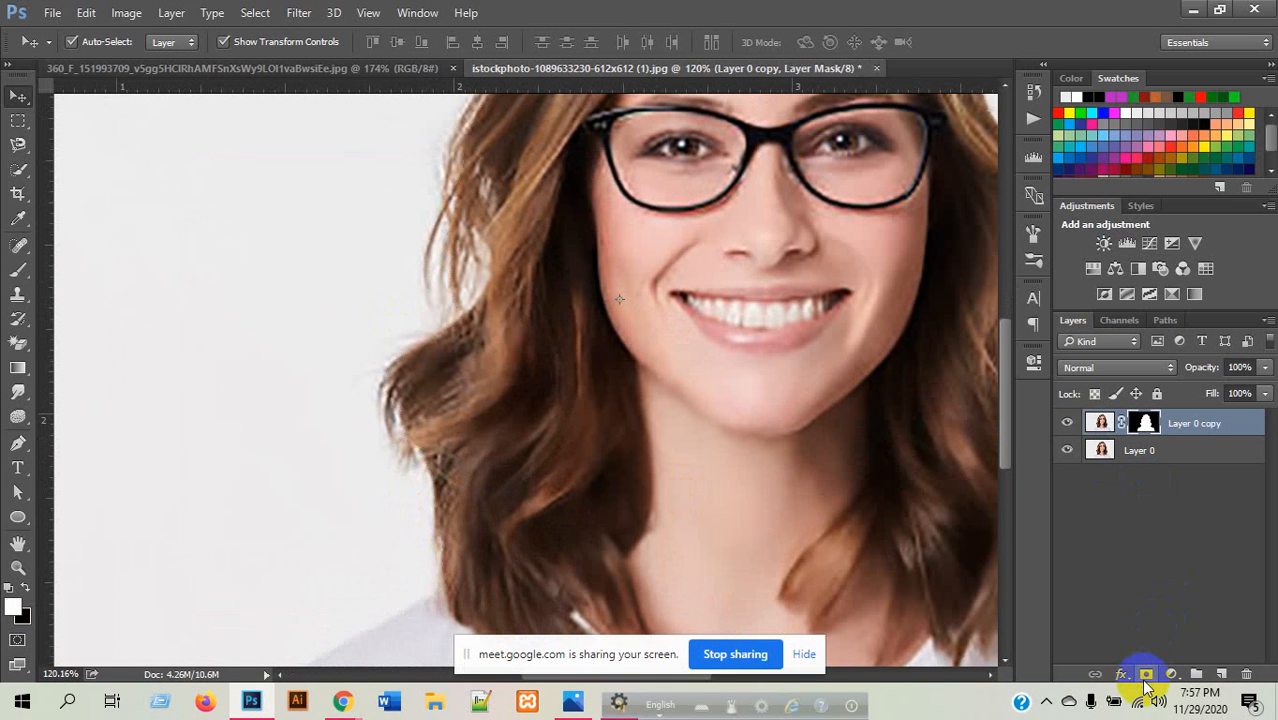
left_click(1067, 451)
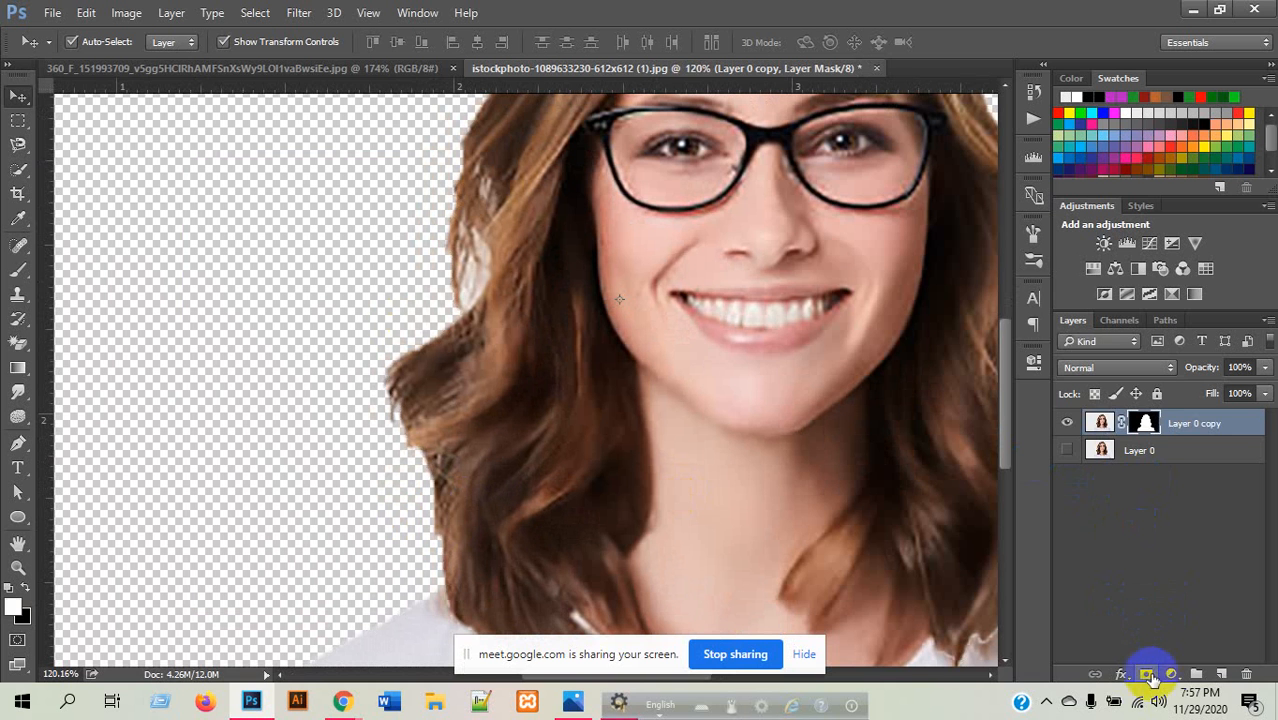
- Add a Solid Color fill layer in red ec2929 at the bottom of the layer stack, beneath the portrait
left_click(1223, 674)
left_click_drag(1190, 423, 1172, 505)
left_click(1175, 675)
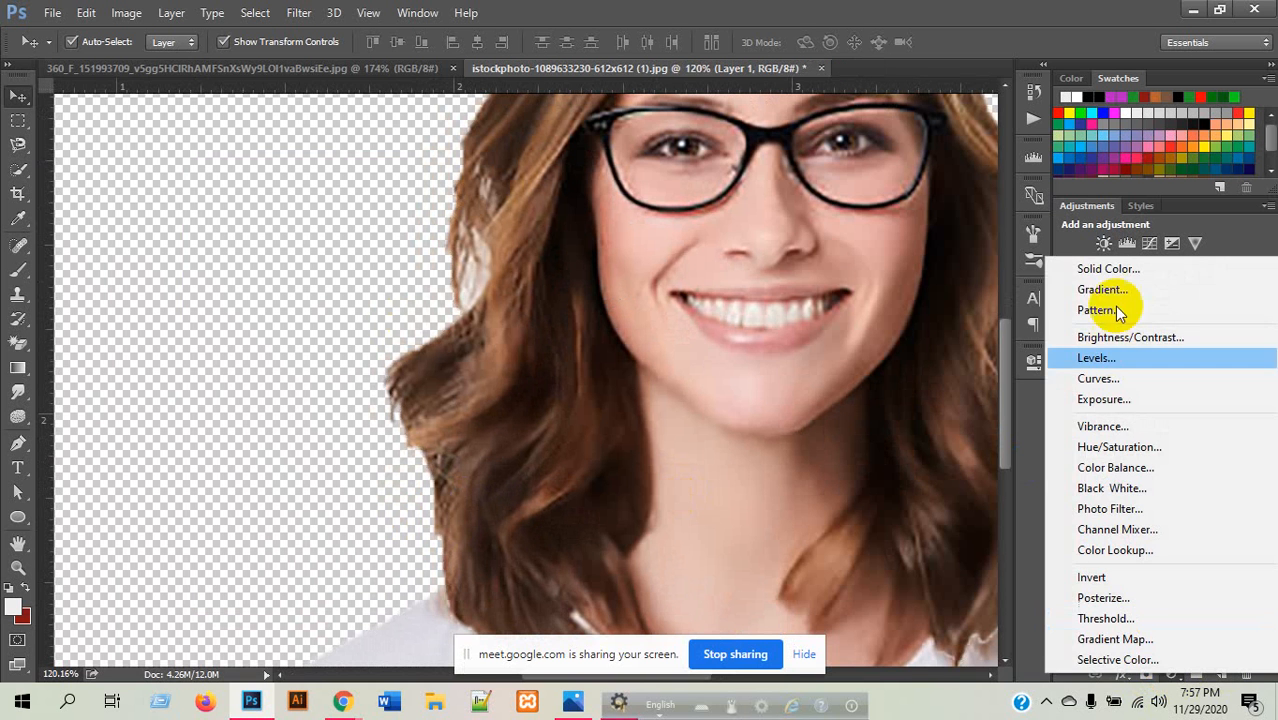
left_click(1117, 273)
left_click(960, 388)
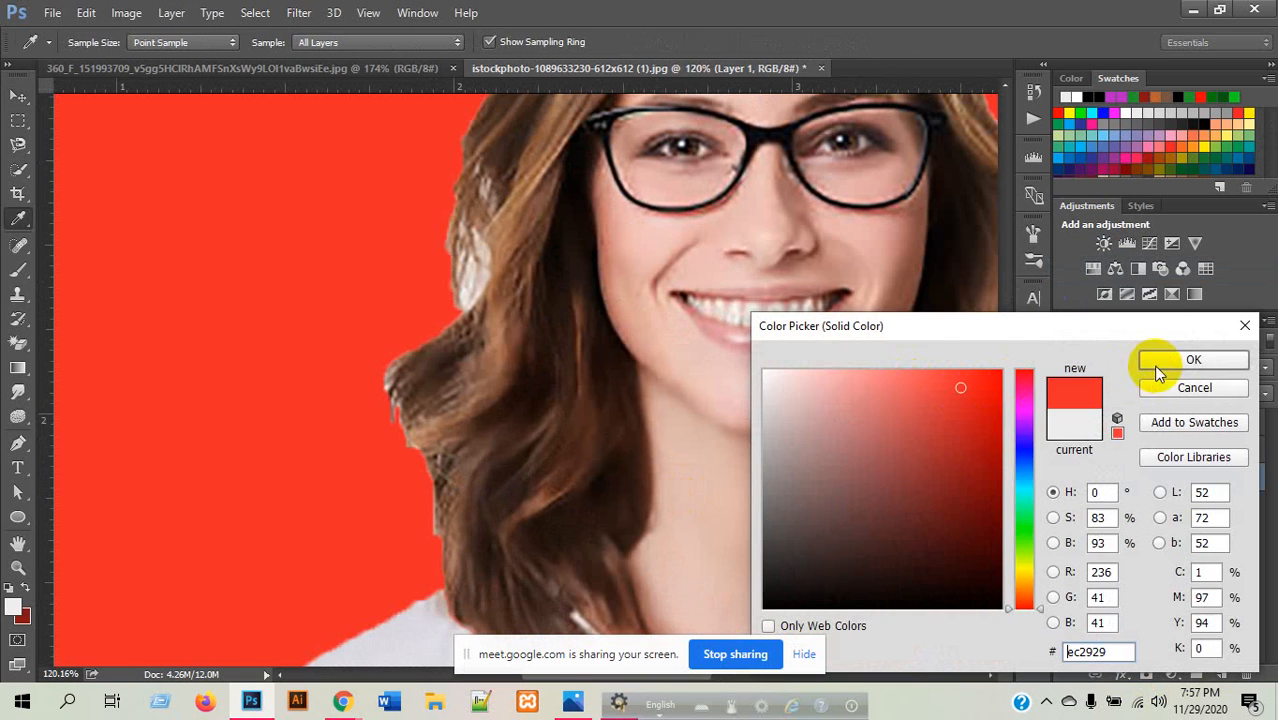
left_click(1190, 360)
key("v")
scroll(630, 272, "down", 5)
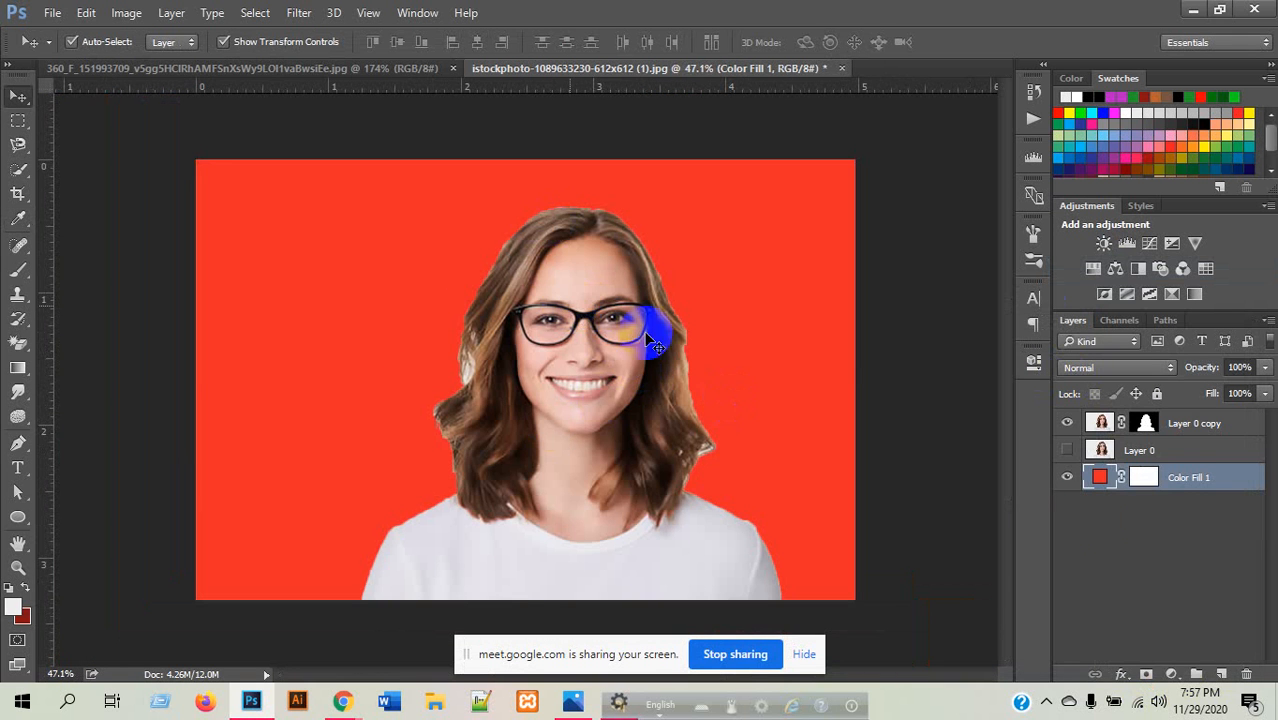
- Replace the masked Layer 0 copy with a fresh duplicate of Layer 0, and hide Layer 0 and the red fill
left_click_drag(1203, 428, 1240, 675)
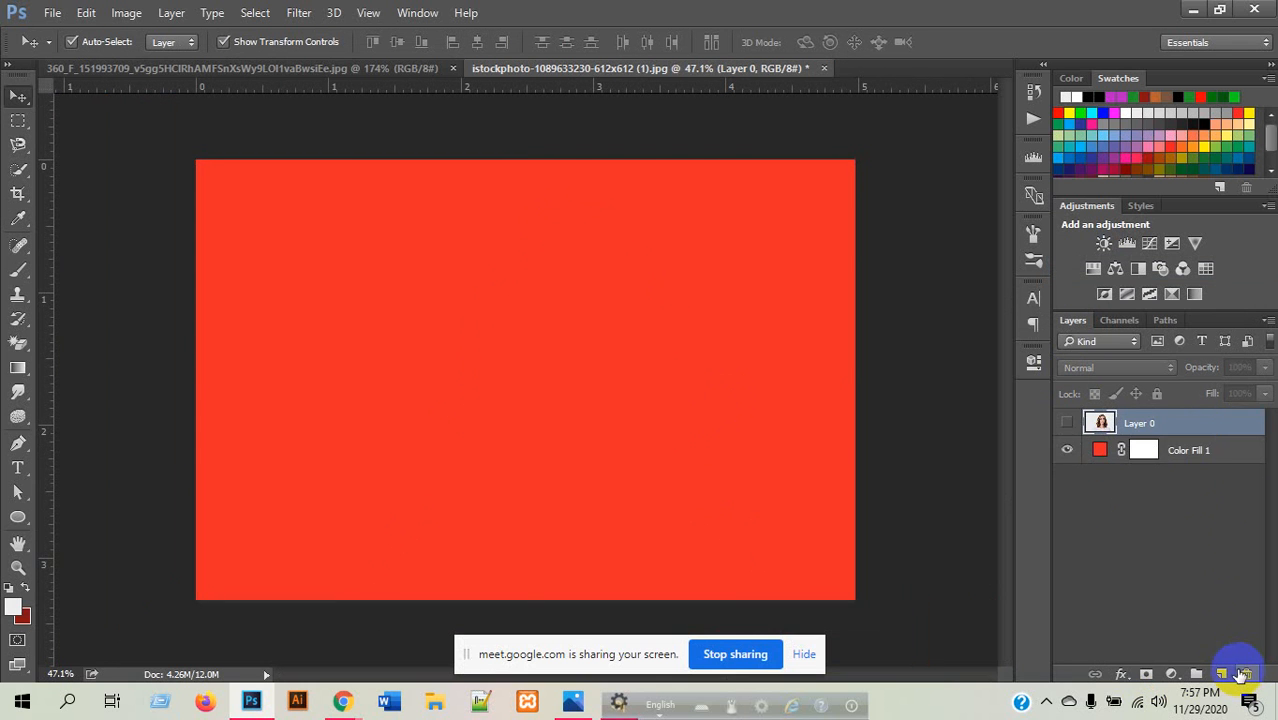
left_click(1069, 424)
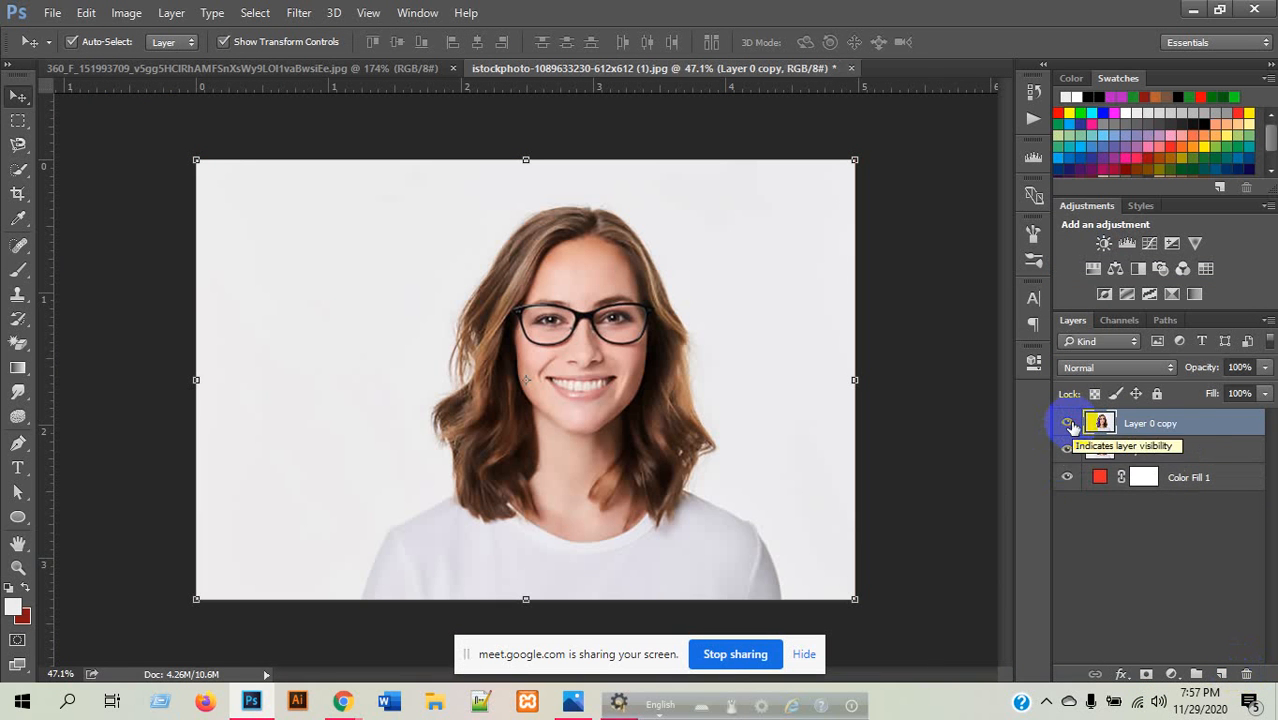
left_click_drag(1068, 479, 1066, 450)
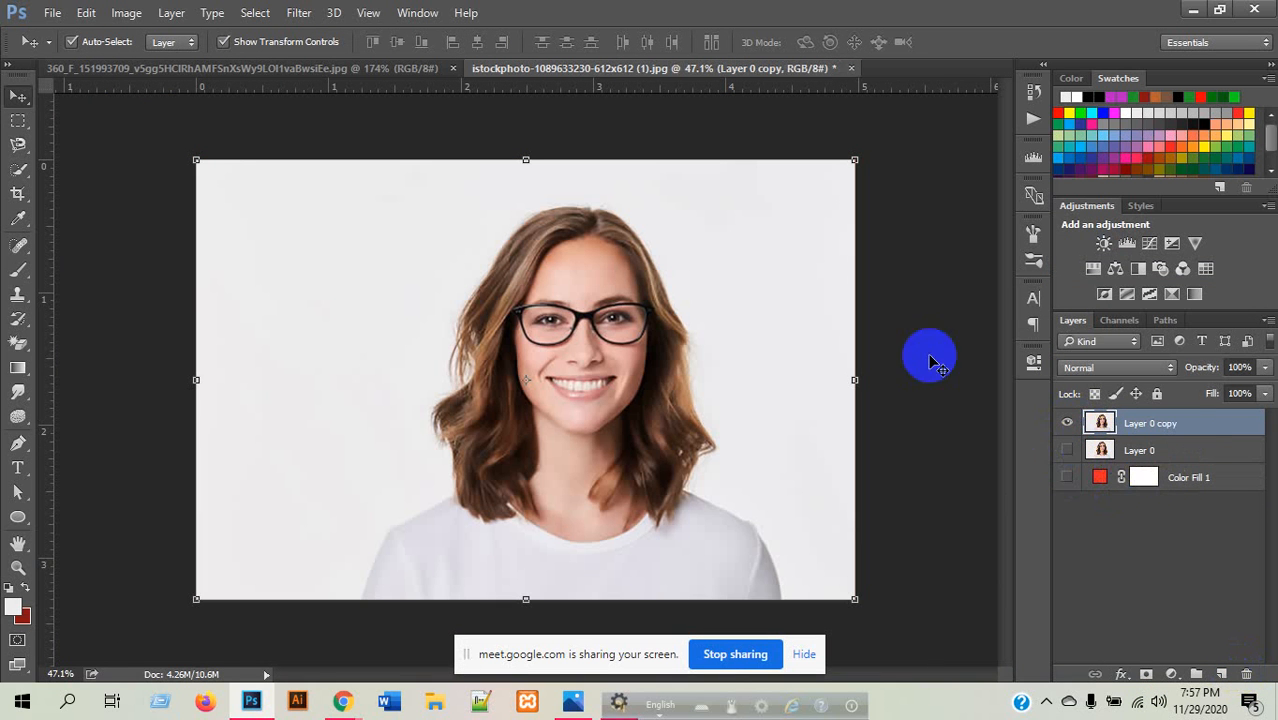
- Quick-select the plain background on the new Layer 0 copy and invert the selection to the woman
left_click(20, 170)
mouse_move(300, 268)
left_mouse_down()
mouse_move(269, 320)
mouse_move(368, 247)
mouse_move(561, 164)
mouse_move(706, 193)
mouse_move(835, 299)
mouse_move(857, 380)
mouse_move(563, 563)
mouse_move(486, 575)
mouse_move(623, 517)
mouse_move(666, 552)
left_mouse_up()
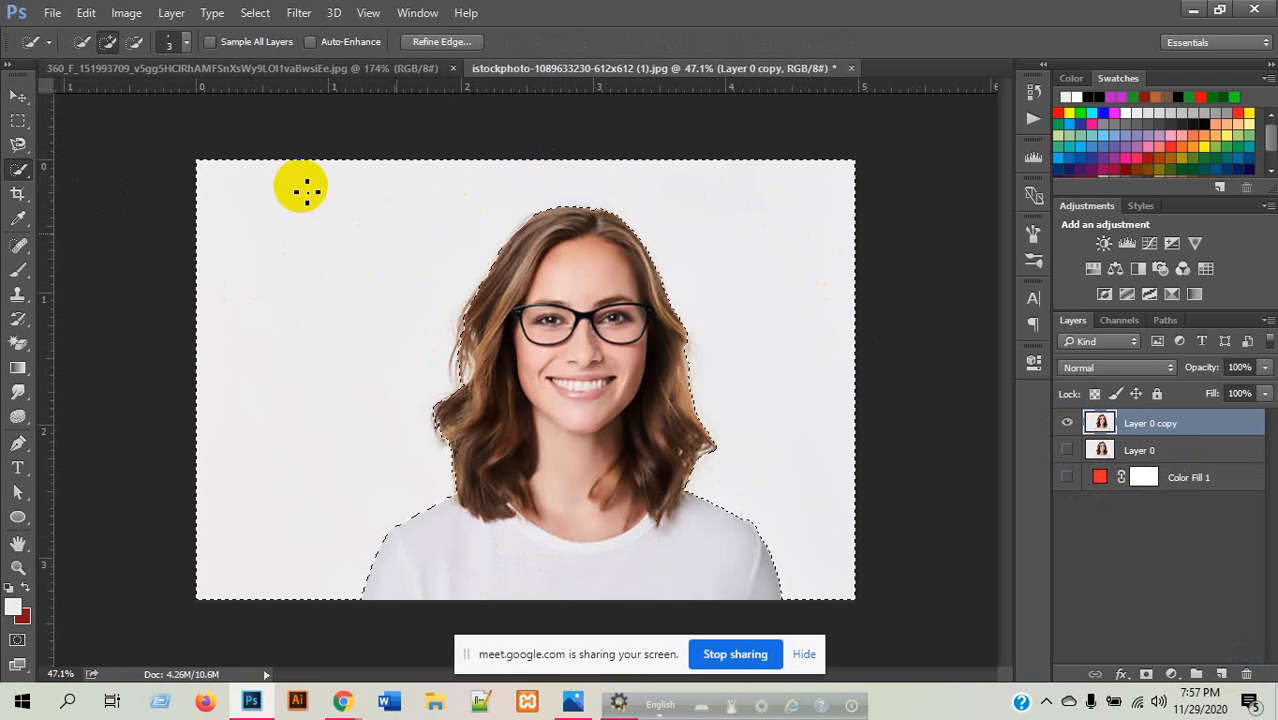
left_click(240, 18)
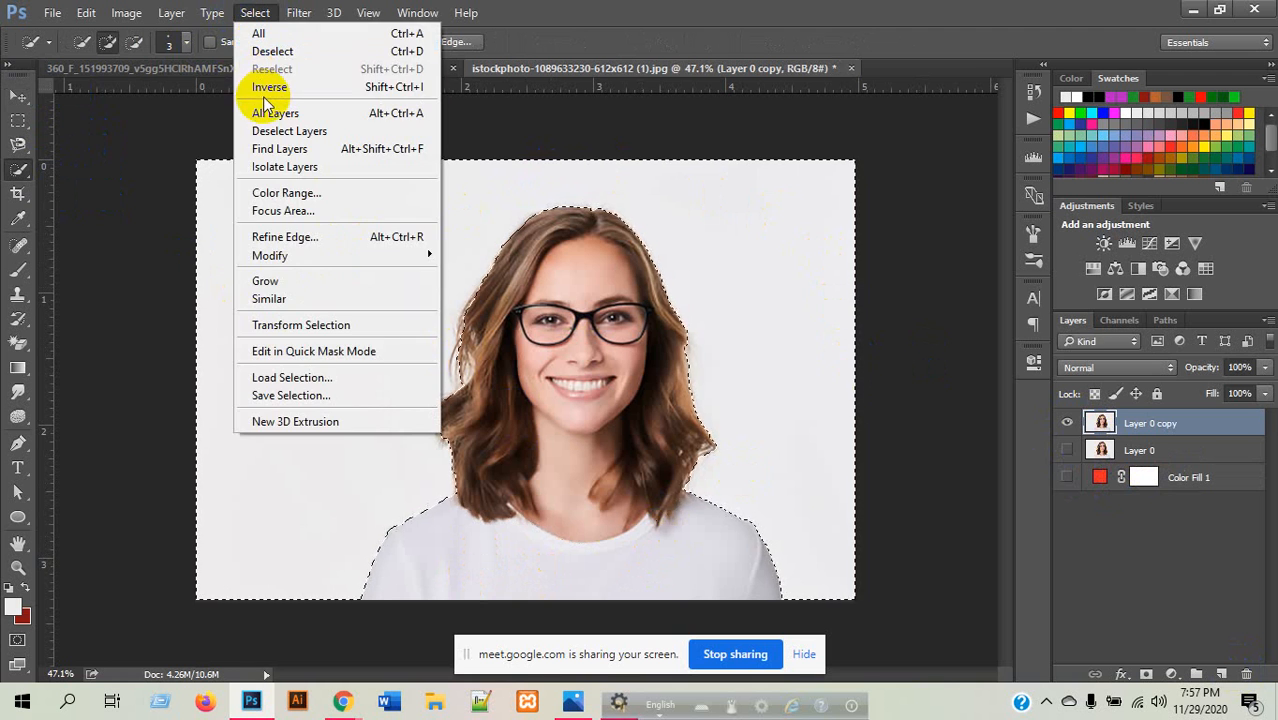
left_click(262, 83)
- Open Refine Edge for the selection of the woman and set the refine brush size to 43
left_click(262, 14)
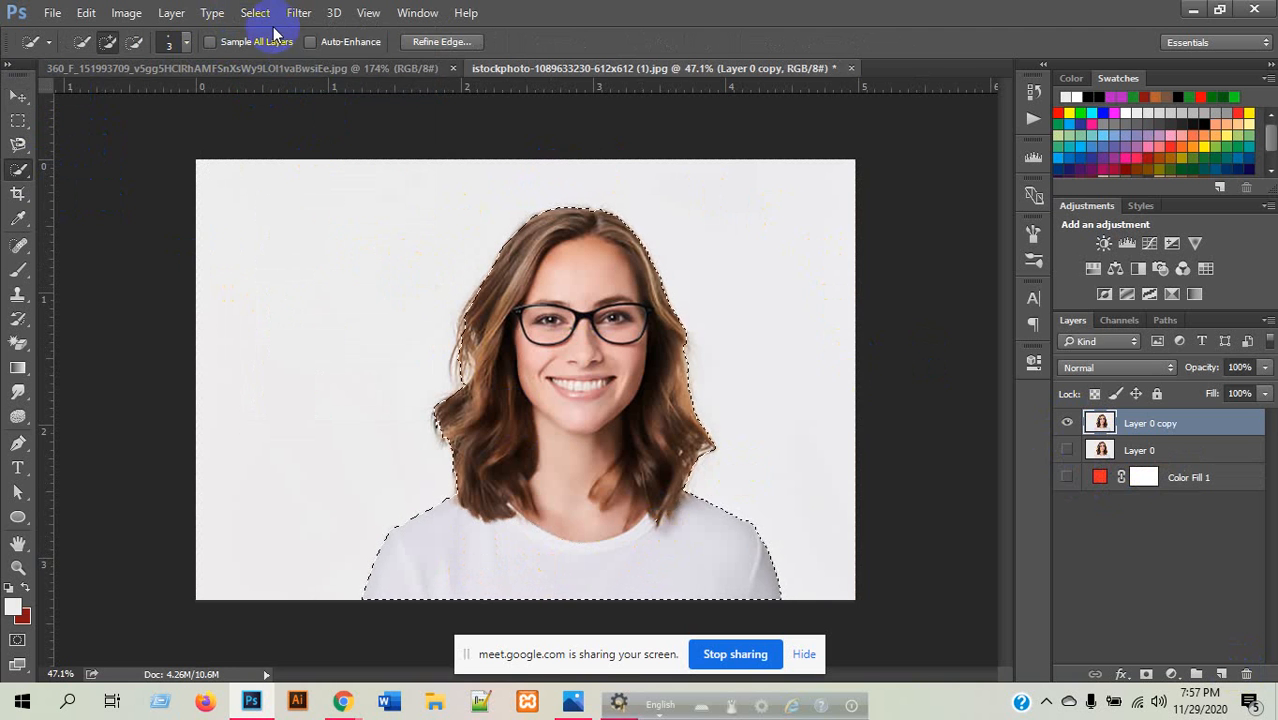
left_click(290, 238)
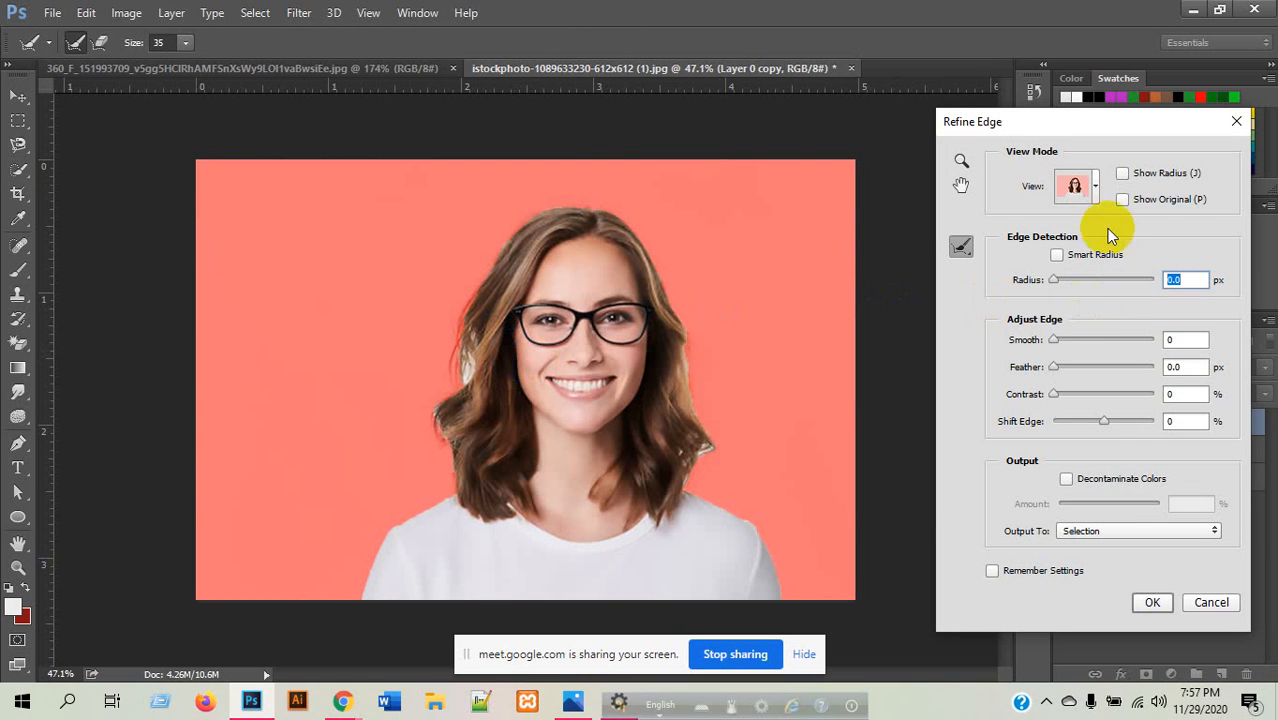
left_click_drag(500, 352, 471, 331)
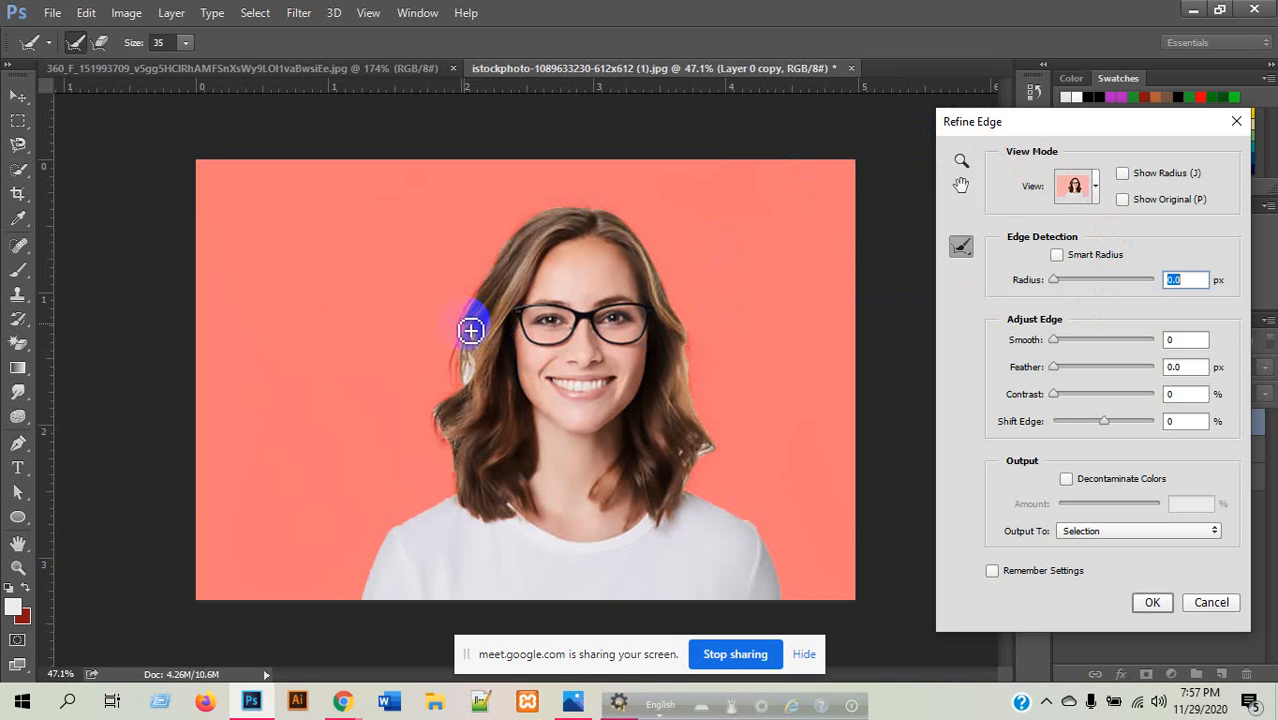
mouse_move(471, 331)
left_mouse_down()
mouse_move(555, 322)
mouse_move(489, 311)
left_mouse_up()
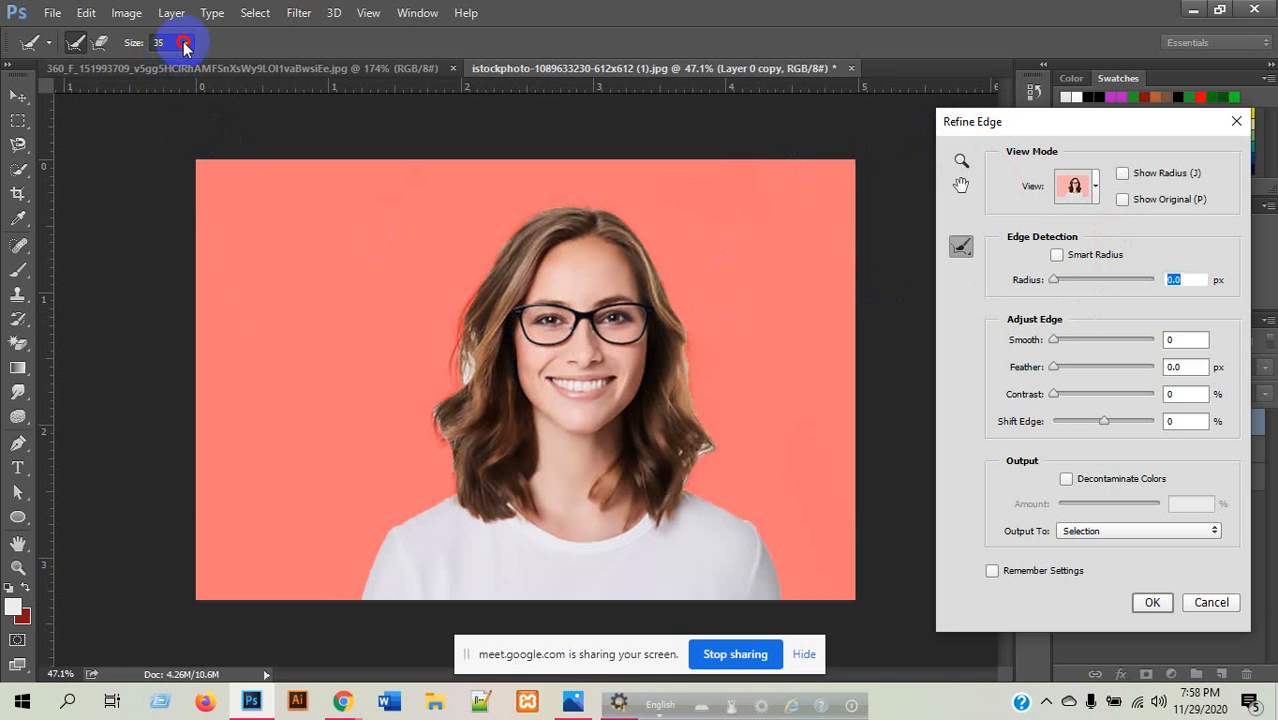
left_click_drag(185, 45, 205, 51)
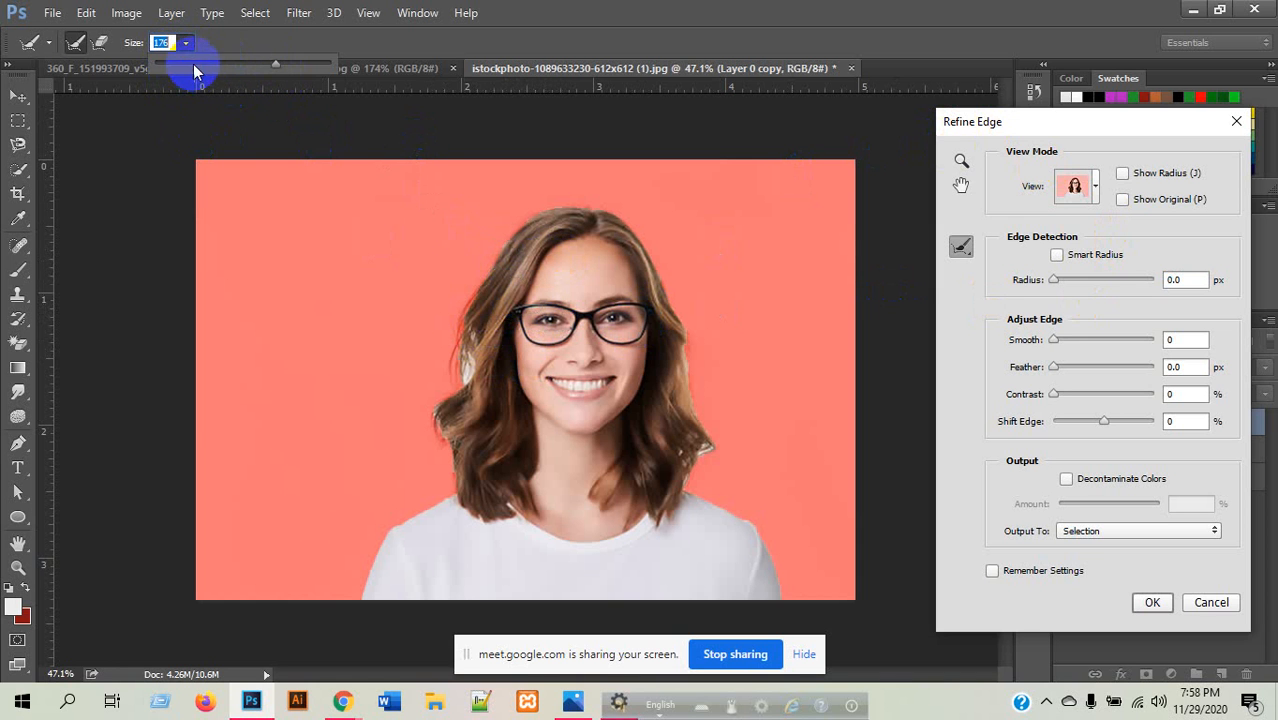
- Brush the refine radius over the hair edges on both sides of the woman and apply the refinement as a selection
mouse_move(490, 288)
left_mouse_down()
mouse_move(462, 347)
mouse_move(534, 437)
mouse_move(471, 348)
mouse_move(469, 386)
mouse_move(452, 398)
mouse_move(470, 343)
left_mouse_up()
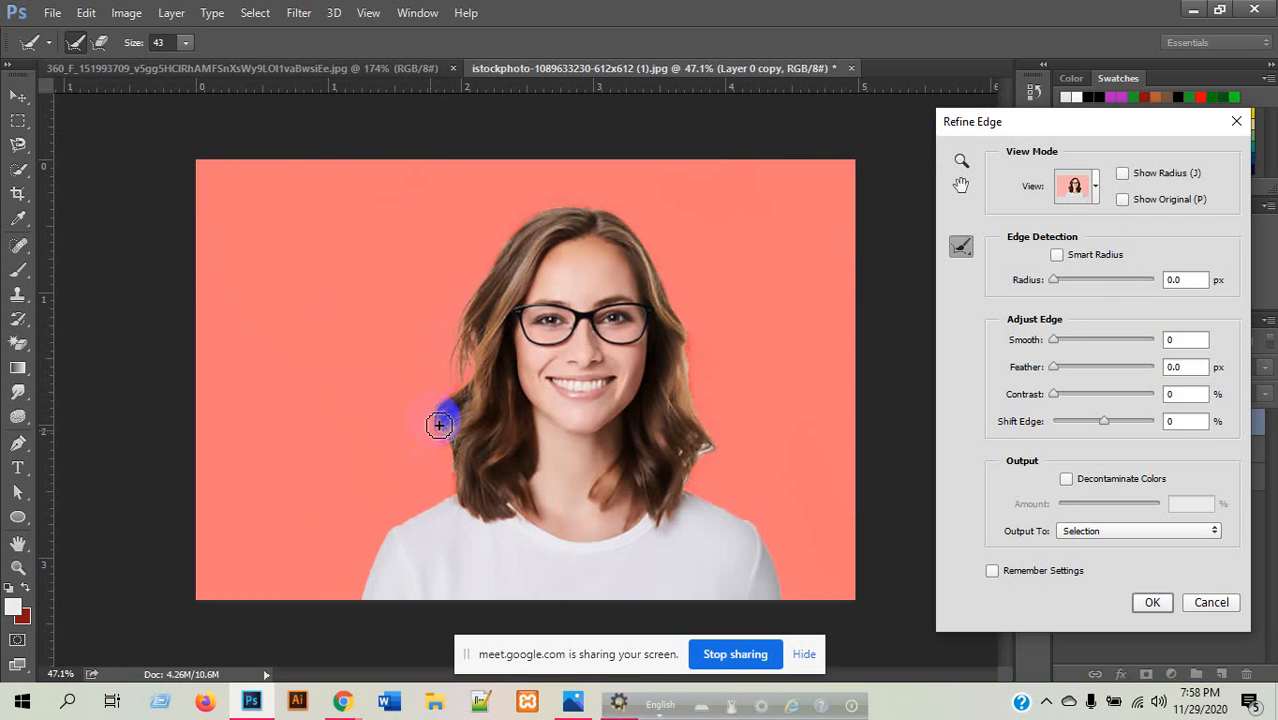
mouse_move(444, 443)
left_mouse_down()
mouse_move(531, 494)
mouse_move(505, 498)
mouse_move(462, 452)
mouse_move(450, 484)
mouse_move(454, 413)
left_mouse_up()
mouse_move(704, 444)
left_mouse_down()
mouse_move(694, 354)
mouse_move(692, 407)
mouse_move(681, 303)
mouse_move(655, 268)
mouse_move(690, 330)
left_mouse_up()
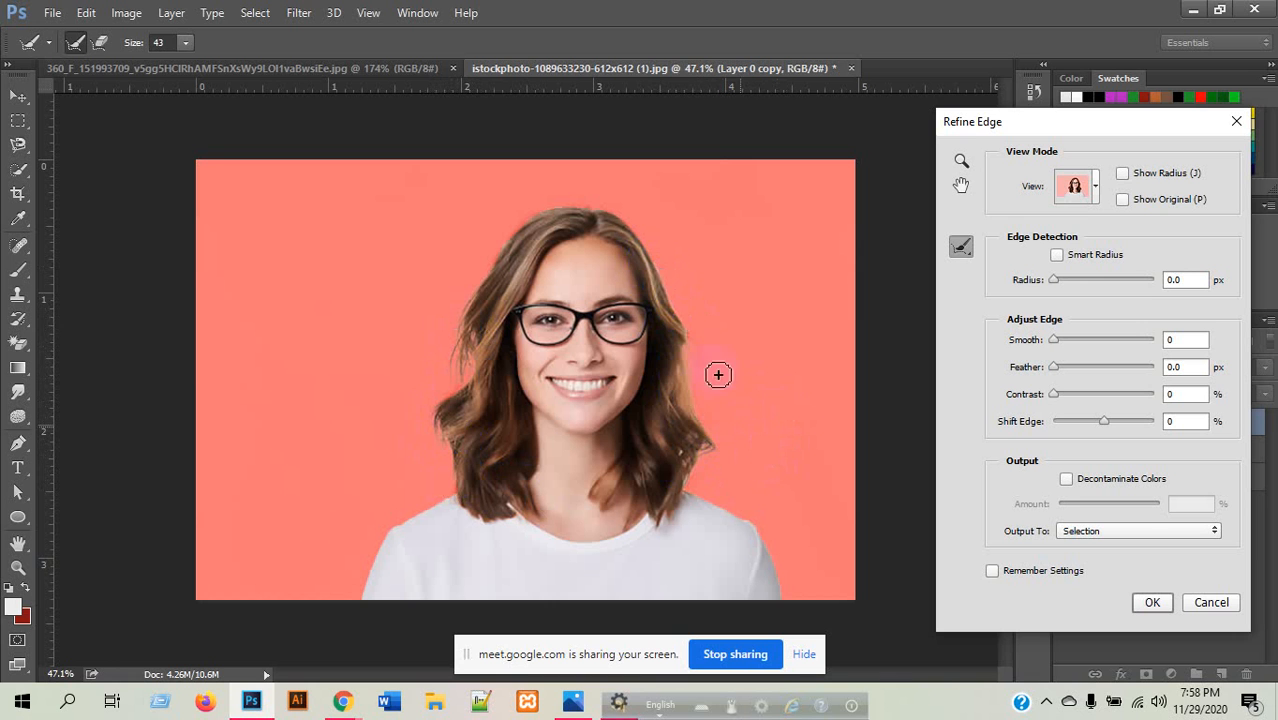
mouse_move(718, 375)
left_mouse_down()
mouse_move(676, 355)
mouse_move(688, 392)
left_mouse_up()
mouse_move(730, 465)
left_mouse_down()
mouse_move(705, 446)
mouse_move(683, 467)
mouse_move(705, 448)
mouse_move(681, 461)
mouse_move(724, 454)
mouse_move(692, 490)
left_mouse_up()
mouse_move(514, 462)
left_mouse_down()
mouse_move(439, 419)
mouse_move(456, 500)
left_mouse_up()
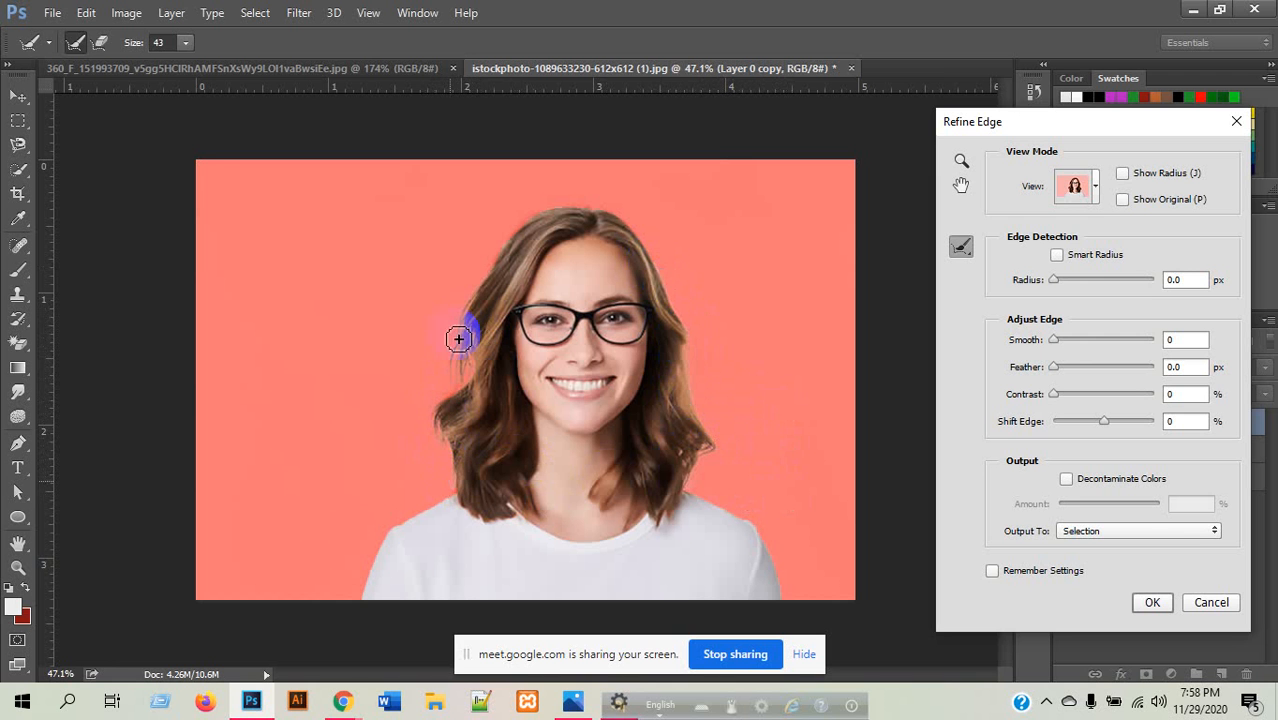
left_click(1141, 603)
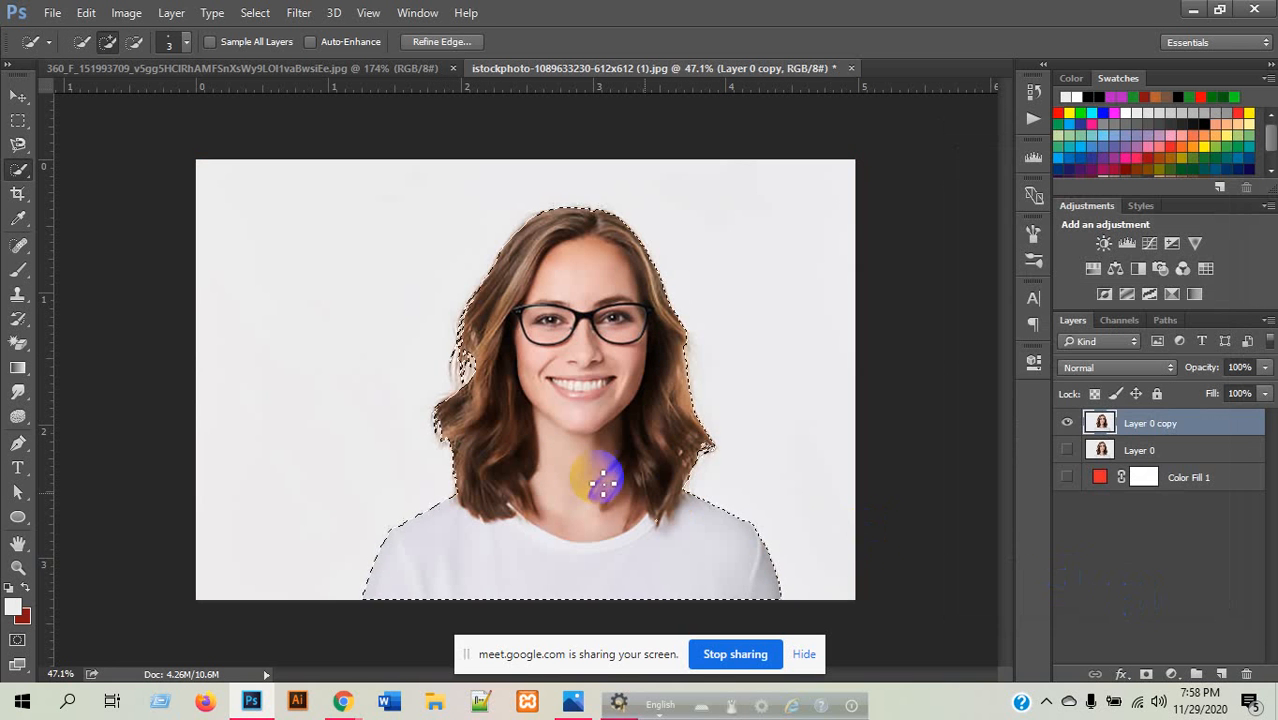
- Add a layer mask to Layer 0 copy from the selection of the woman and show the Color Fill 1 layer behind her
left_click(1146, 674)
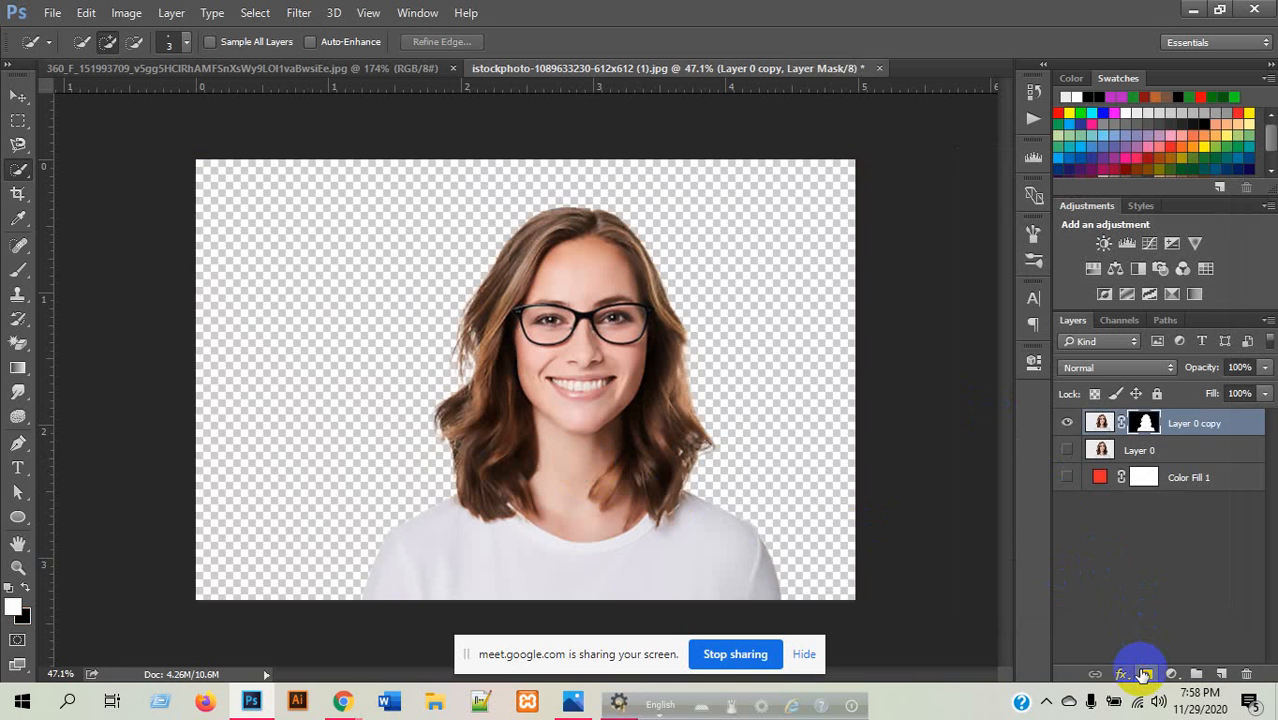
left_click(1068, 478)
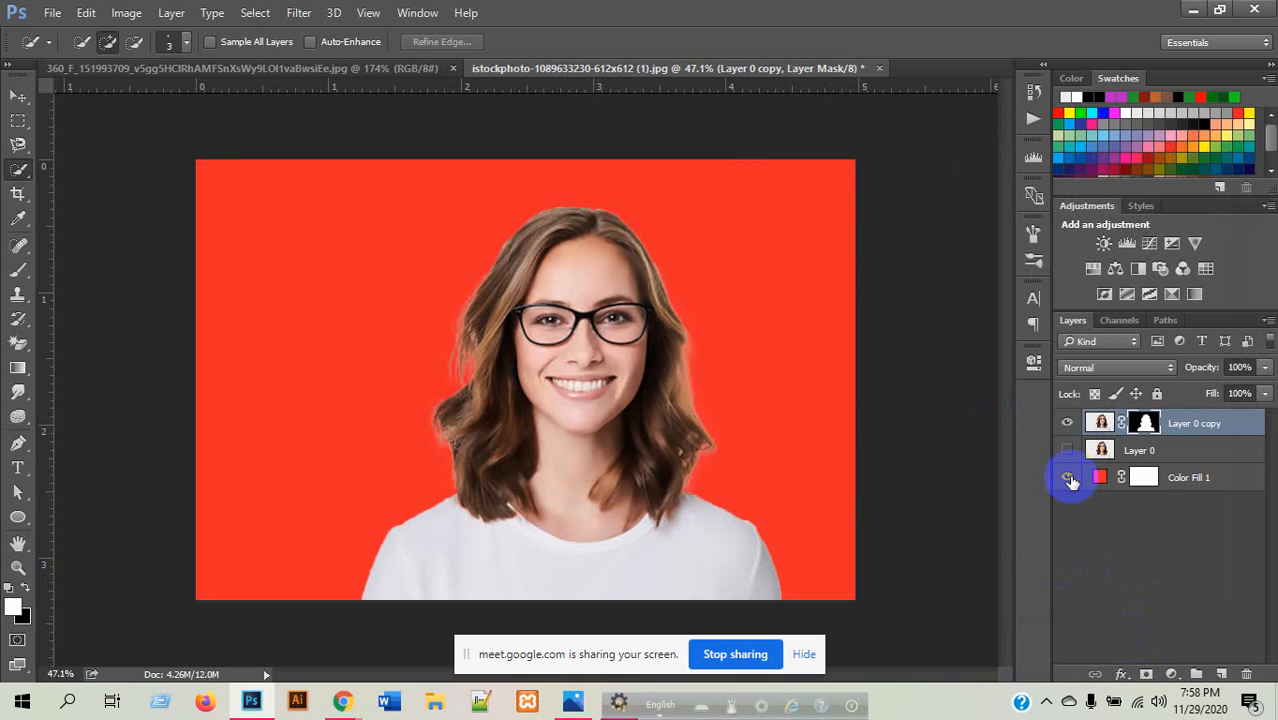
scroll(433, 330, "down", 4)
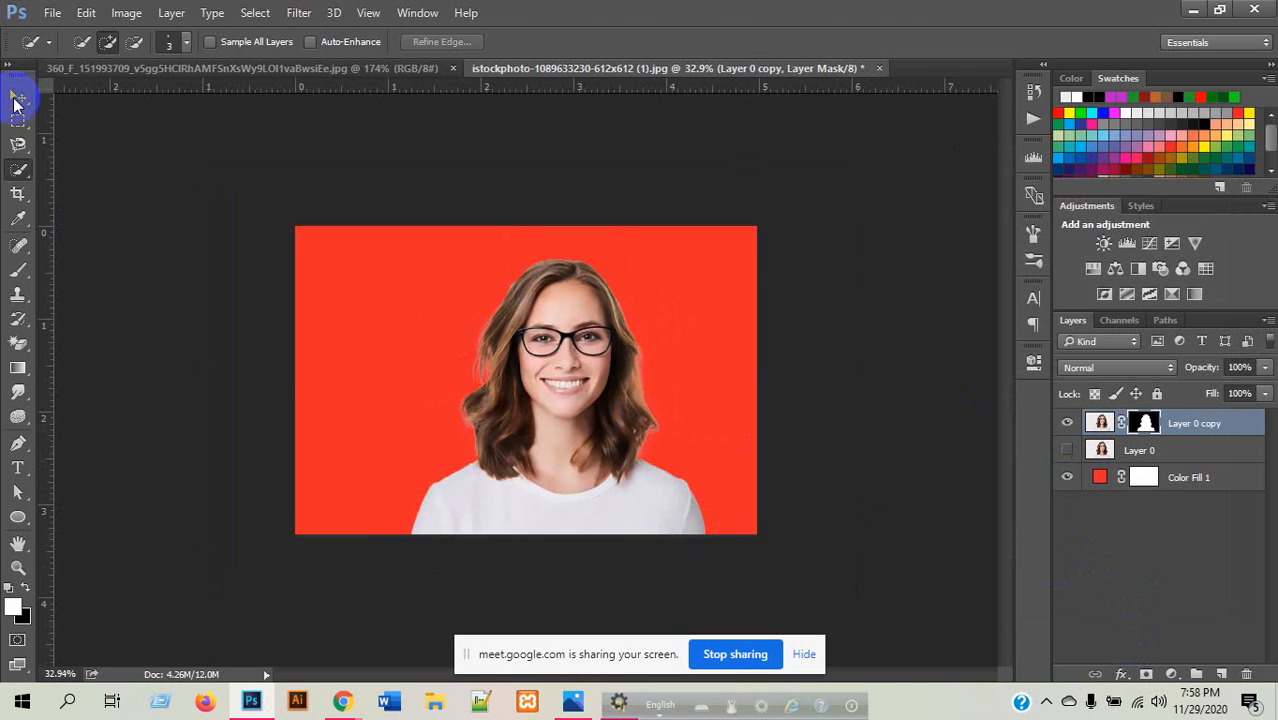
- Change the Color Fill 1 background from red to near-black (080808)
left_click(16, 98)
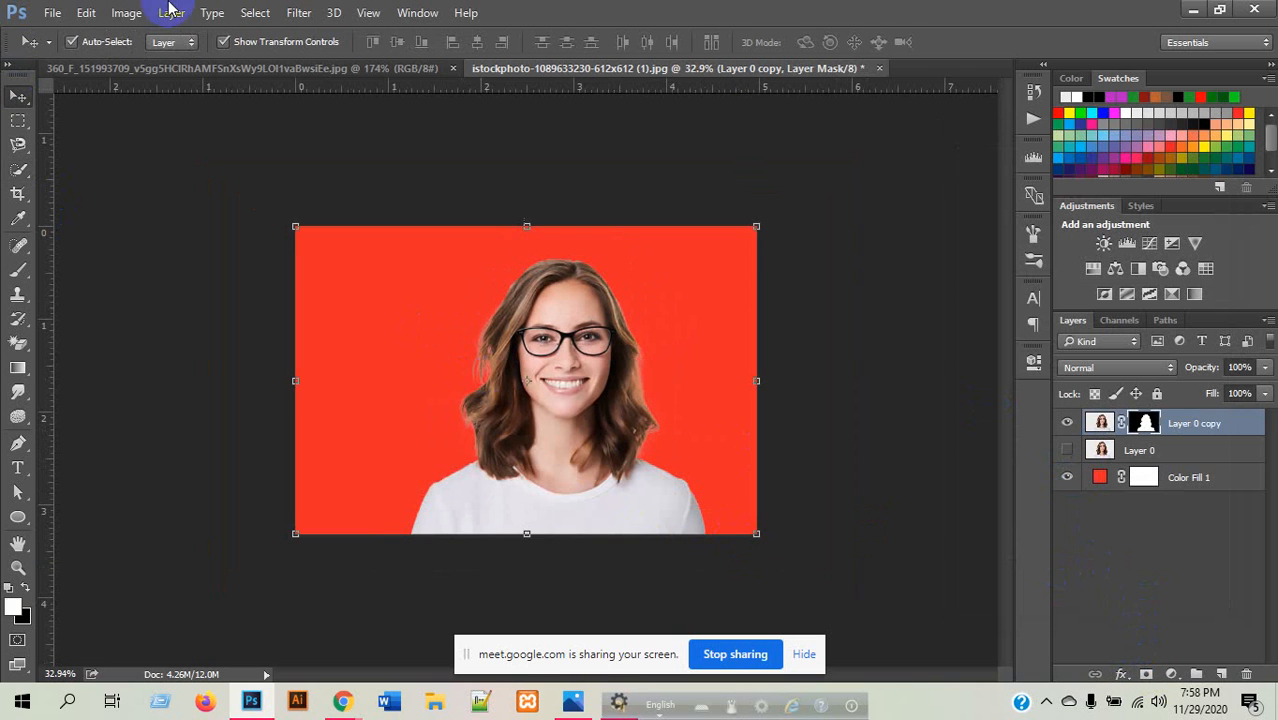
double_click(1099, 481)
left_click_drag(857, 522, 760, 634)
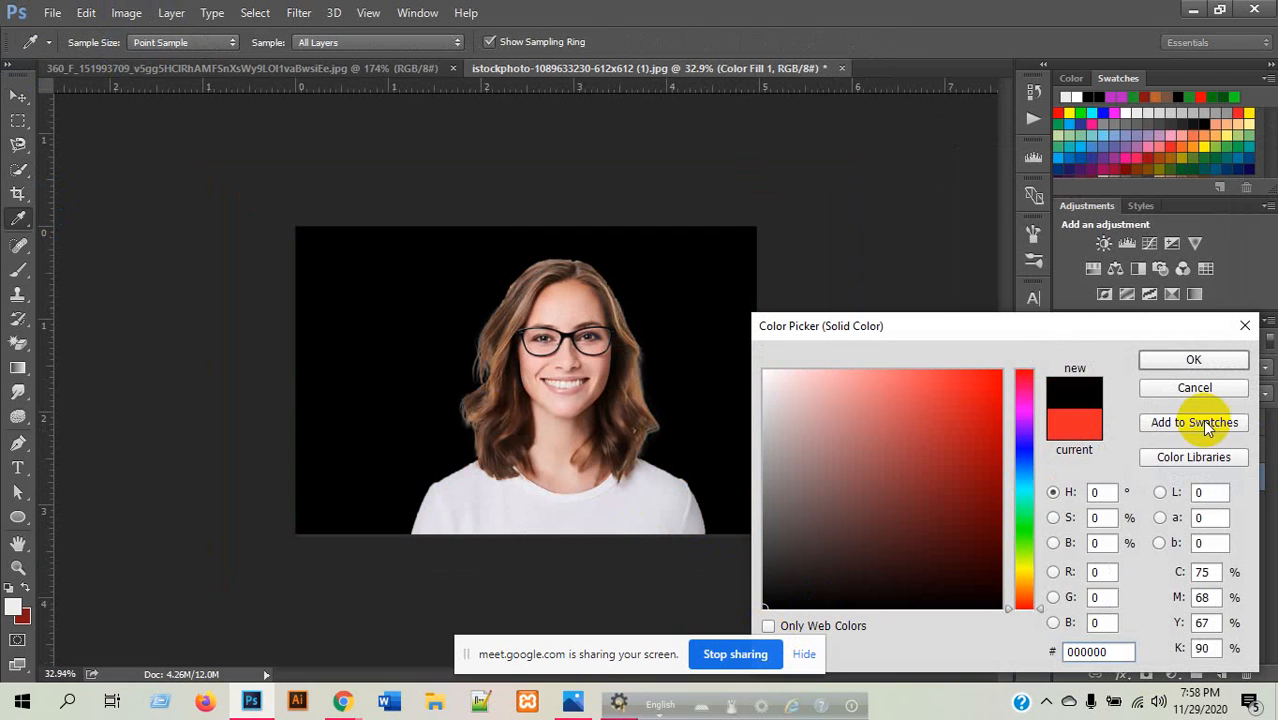
mouse_move(771, 437)
left_mouse_down()
mouse_move(685, 305)
mouse_move(733, 553)
mouse_move(810, 565)
mouse_move(765, 598)
left_mouse_up()
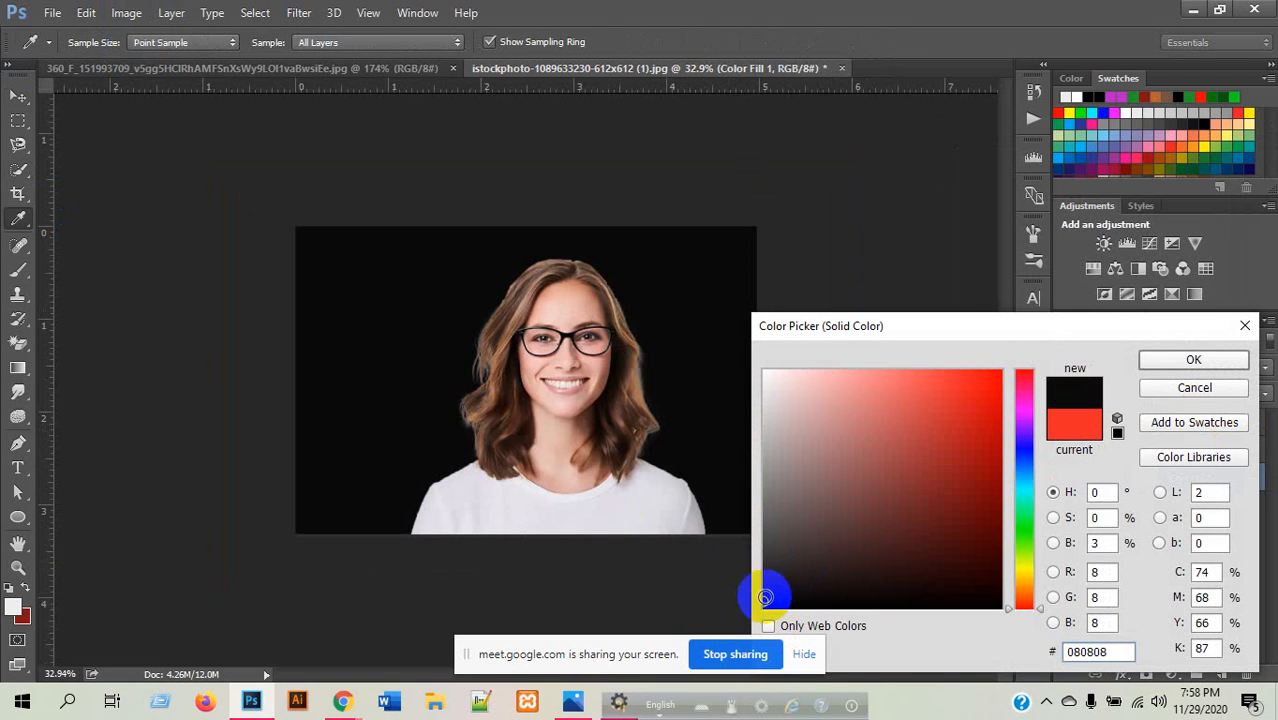
left_click(1172, 364)
- Move the masked woman slightly left on the dark background, keeping her lower edge flush with the canvas
scroll(655, 478, "up", 5)
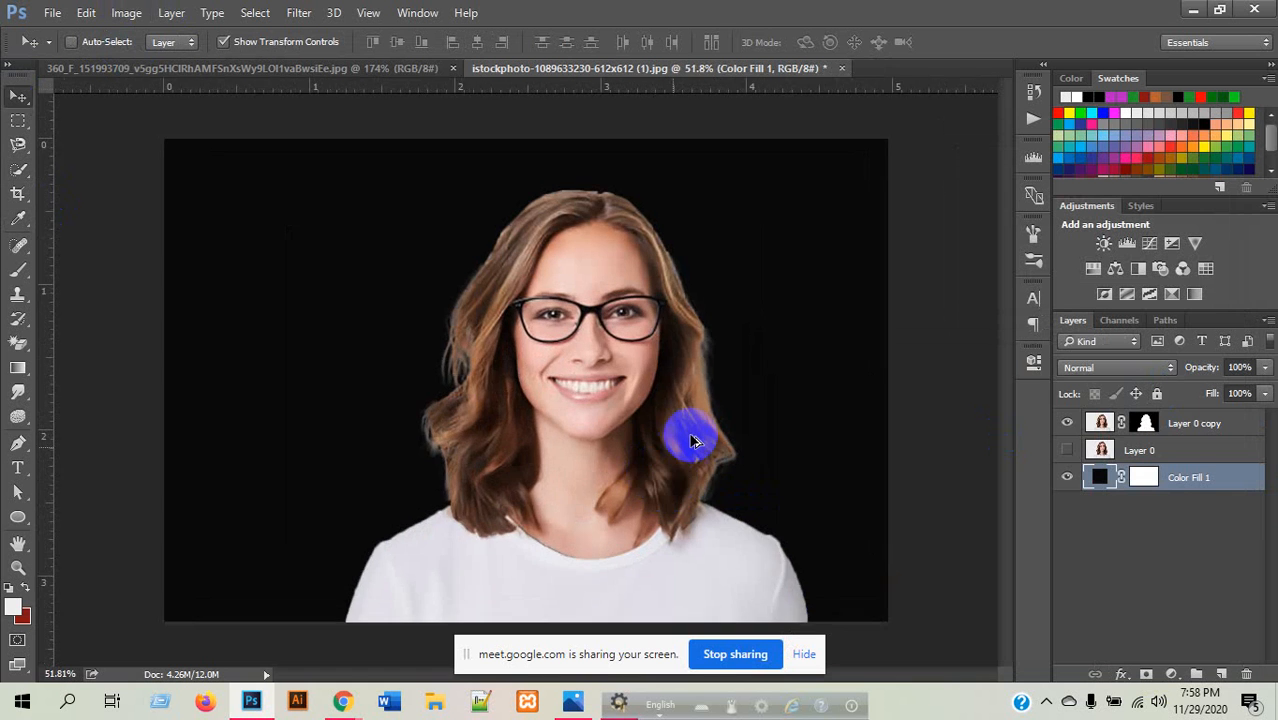
left_click_drag(571, 320, 548, 399)
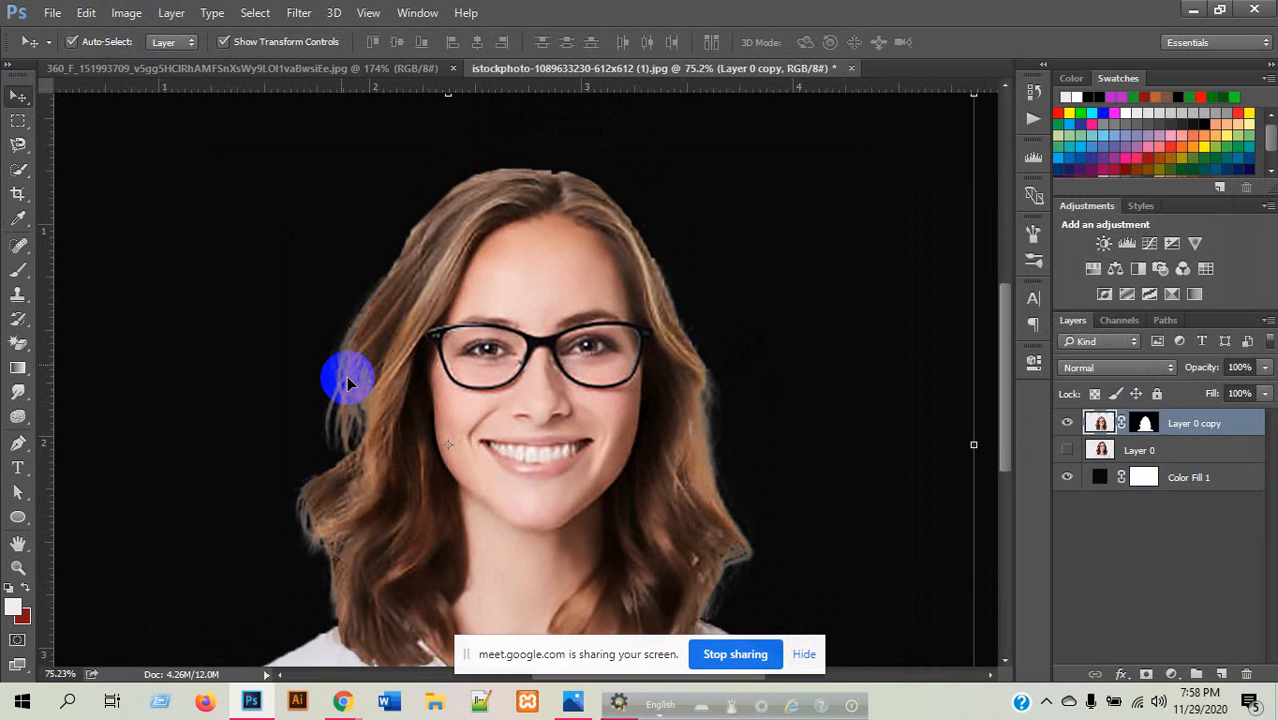
scroll(517, 336, "down", 4)
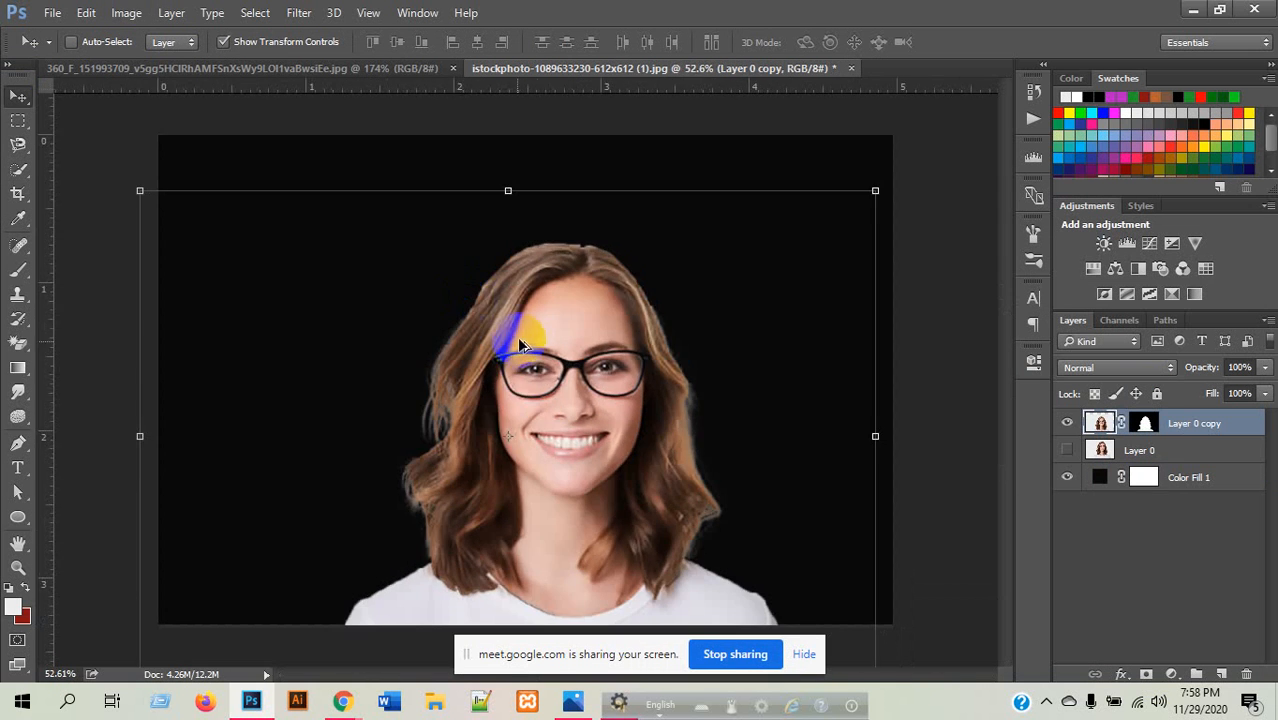
left_click_drag(597, 468, 558, 422)
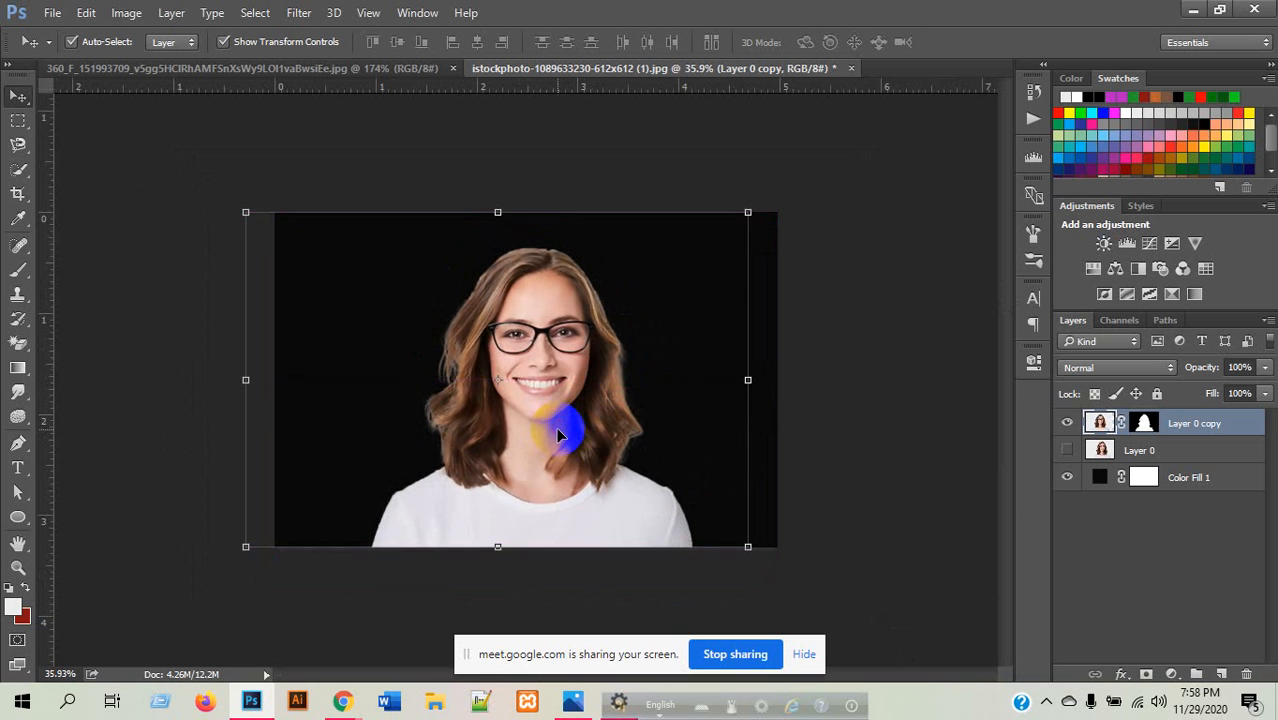
scroll(526, 414, "up", 3)
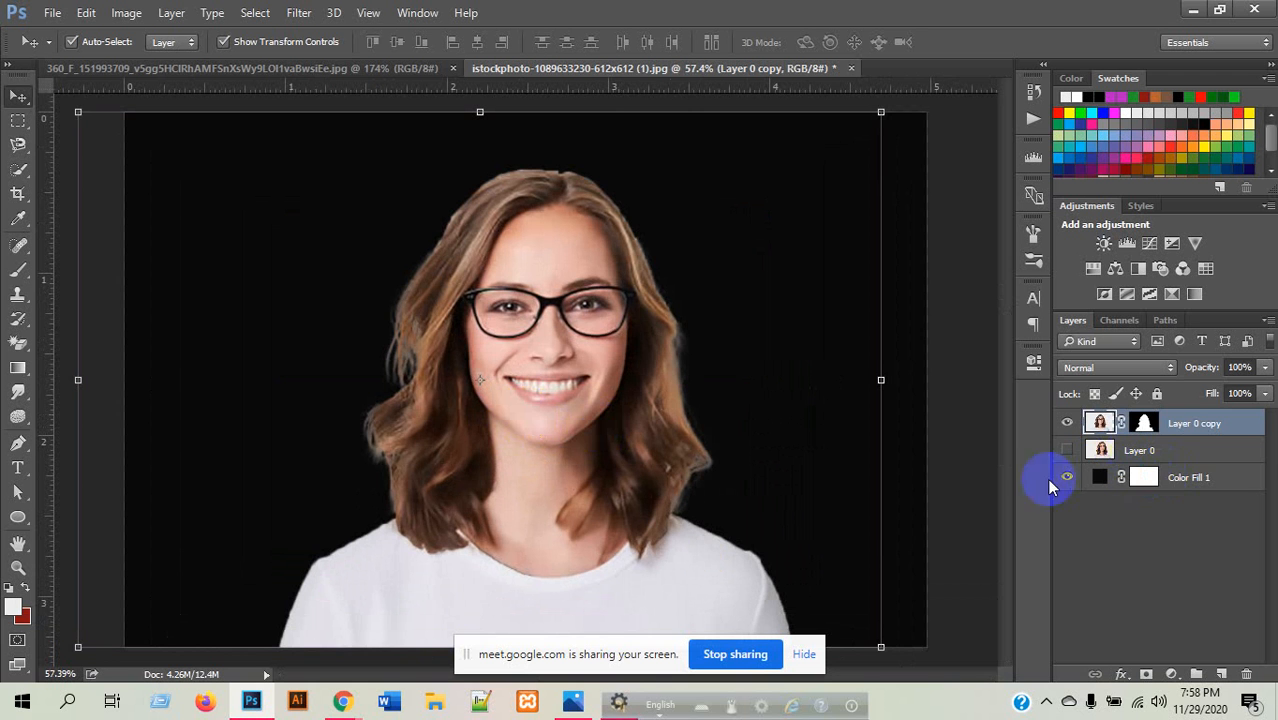
- Select Layer 0 and hide Layer 0 copy and the Color Fill 1 layer
left_click(1160, 450)
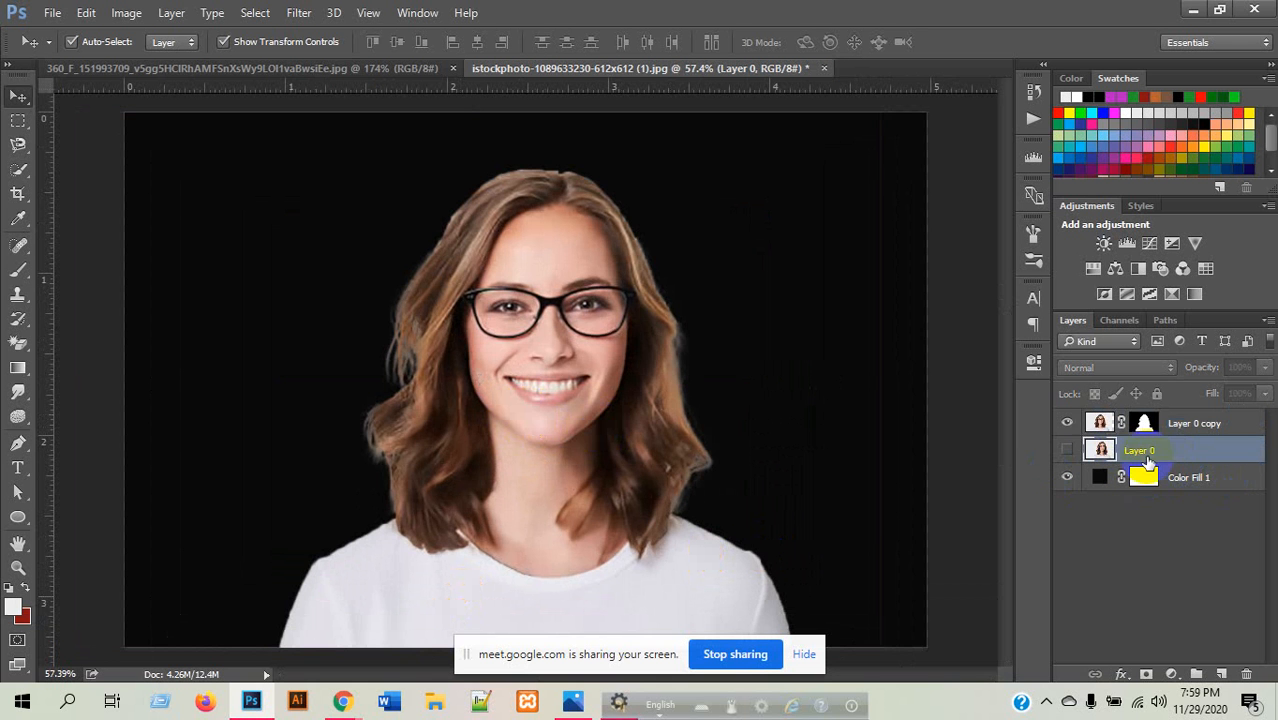
left_click_drag(1068, 424, 1073, 491)
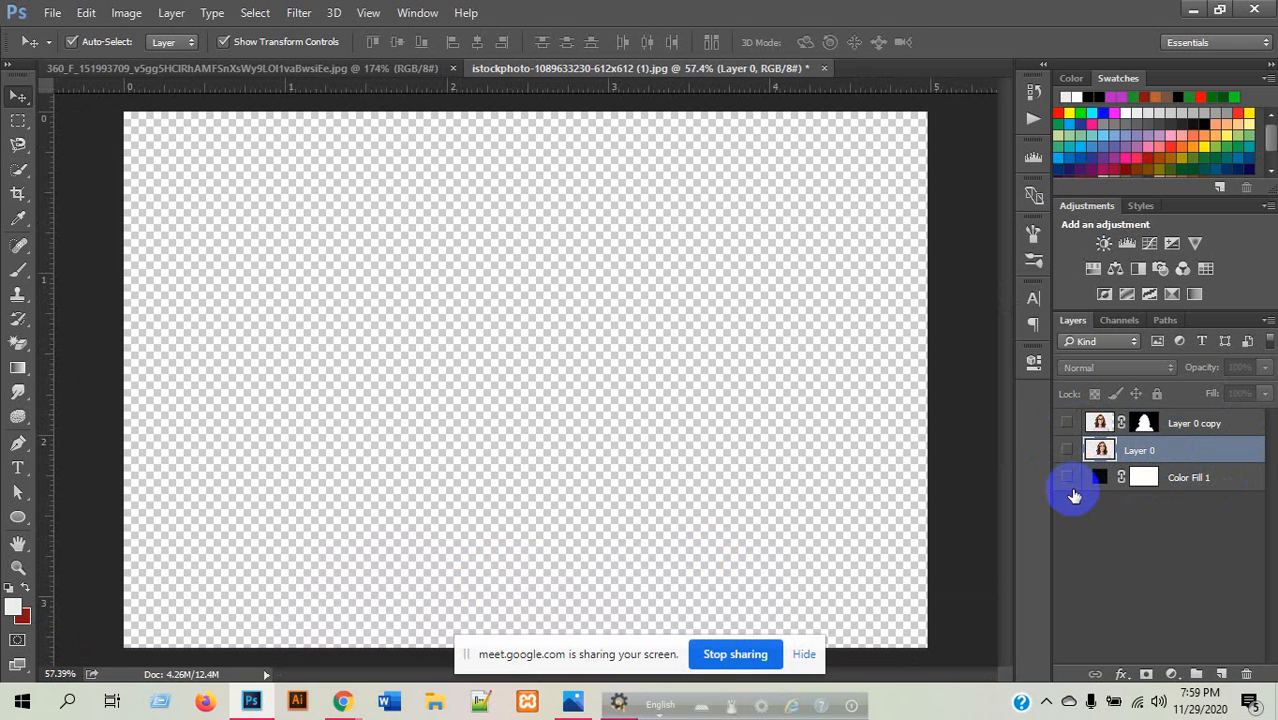
scroll(559, 361, "down", 2)
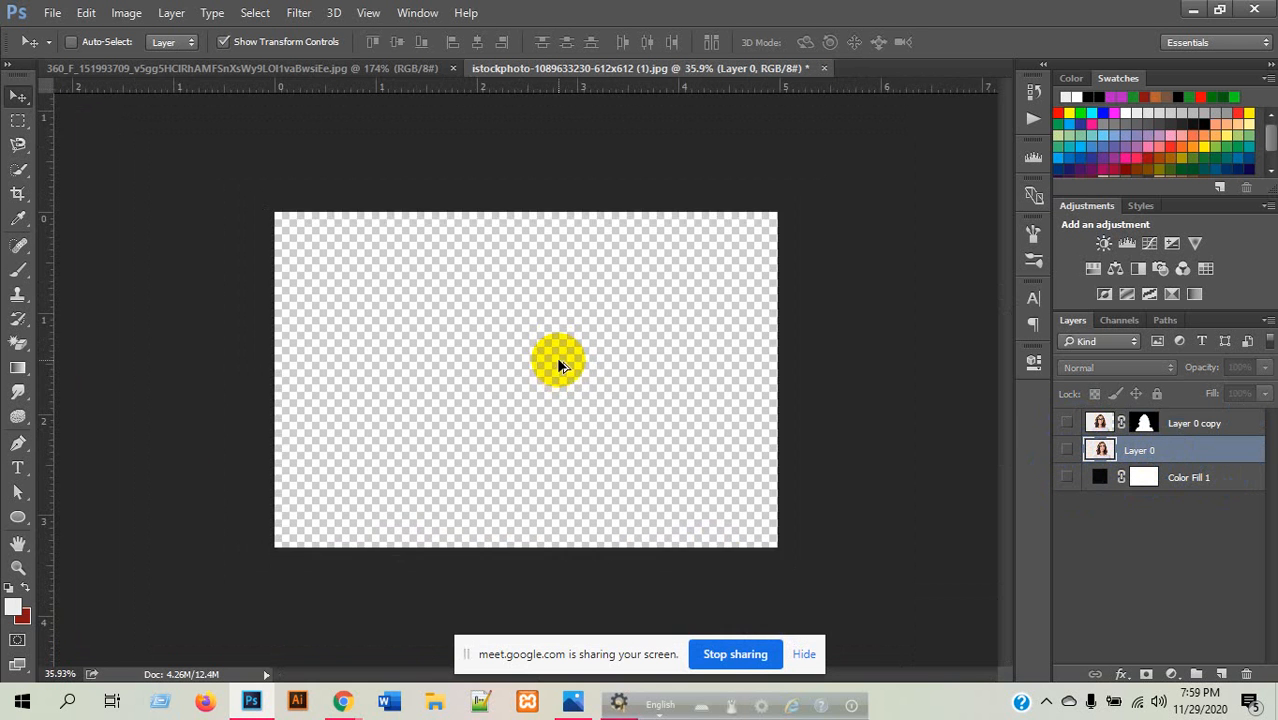
- Switch to the open portrait of the curly-haired woman and check its image size without changing it
left_click(388, 68)
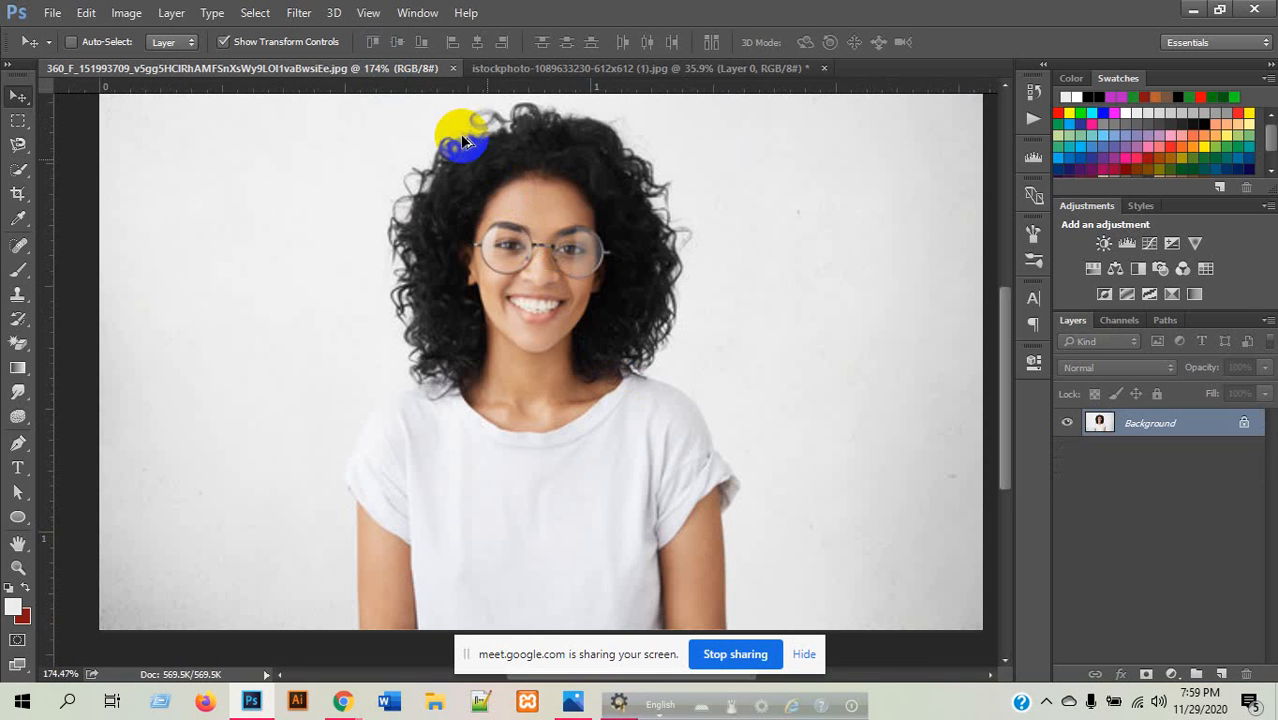
scroll(455, 137, "up", 4)
scroll(508, 281, "down", 5)
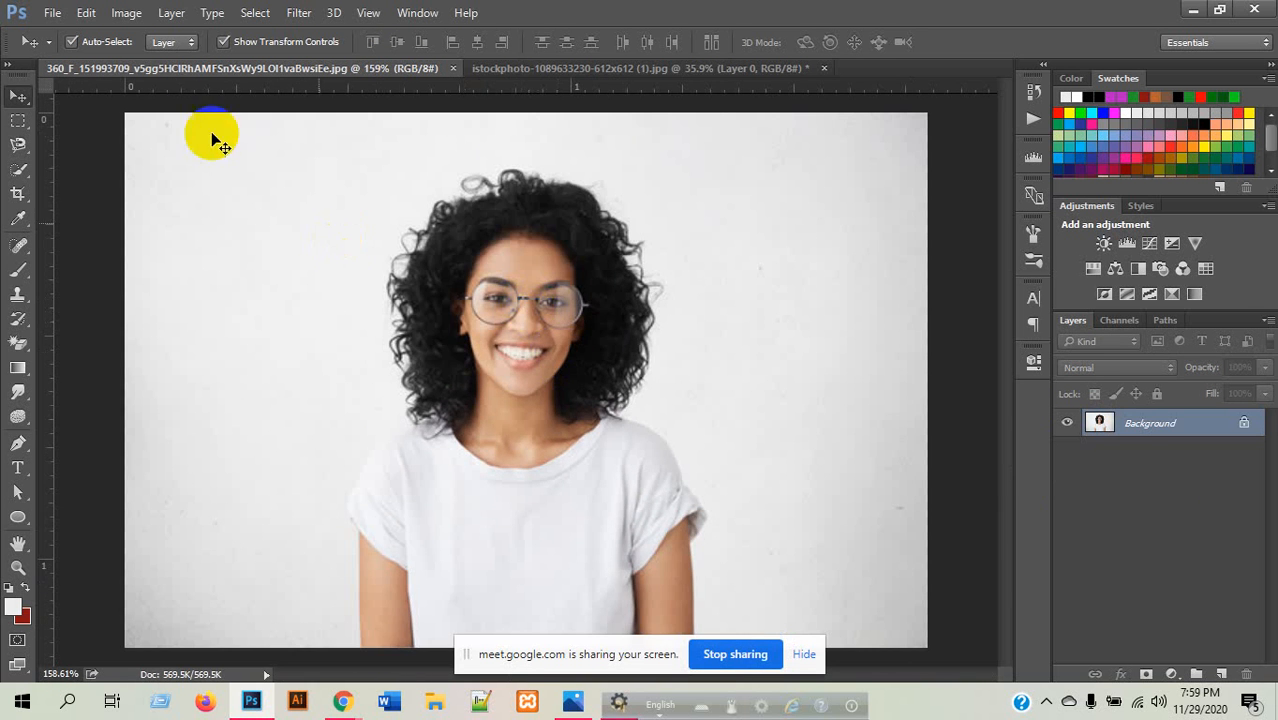
left_click(126, 12)
left_click(150, 148)
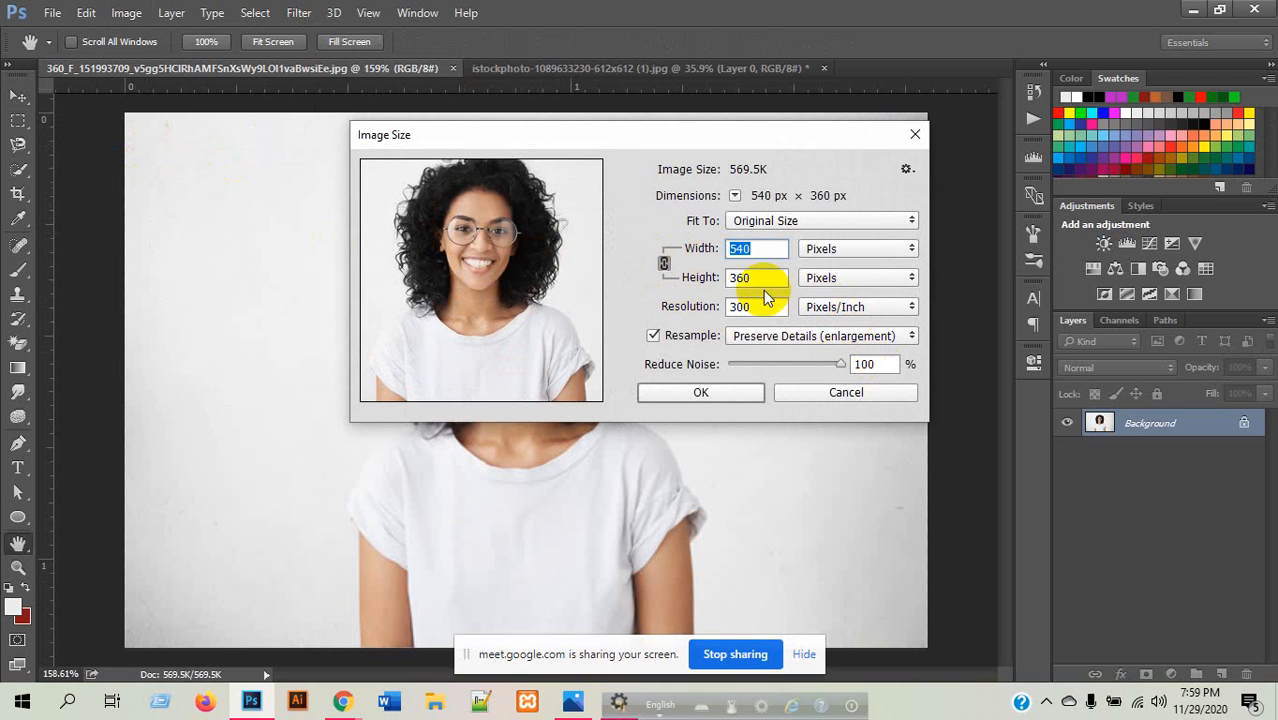
left_click(848, 394)
- Switch to the Google Meet call in Chrome to check the participants, and return to Photoshop
mouse_move(342, 704)
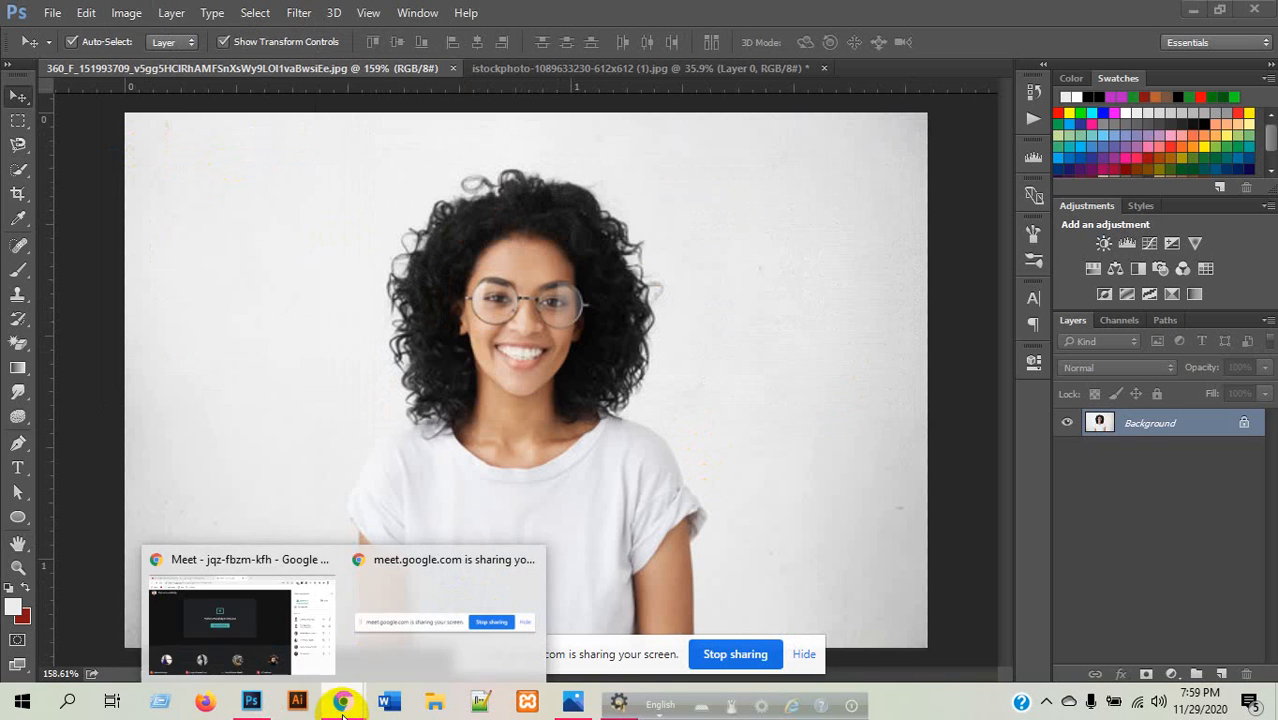
left_click(223, 634)
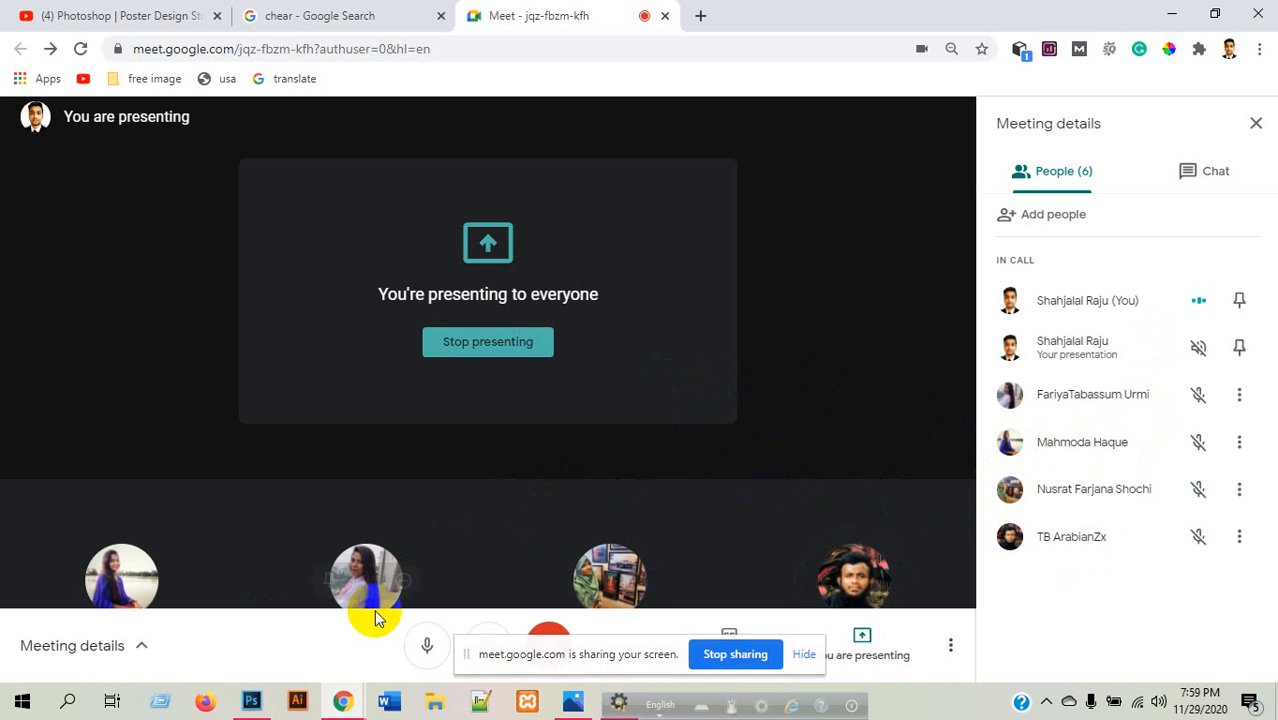
left_click(251, 700)
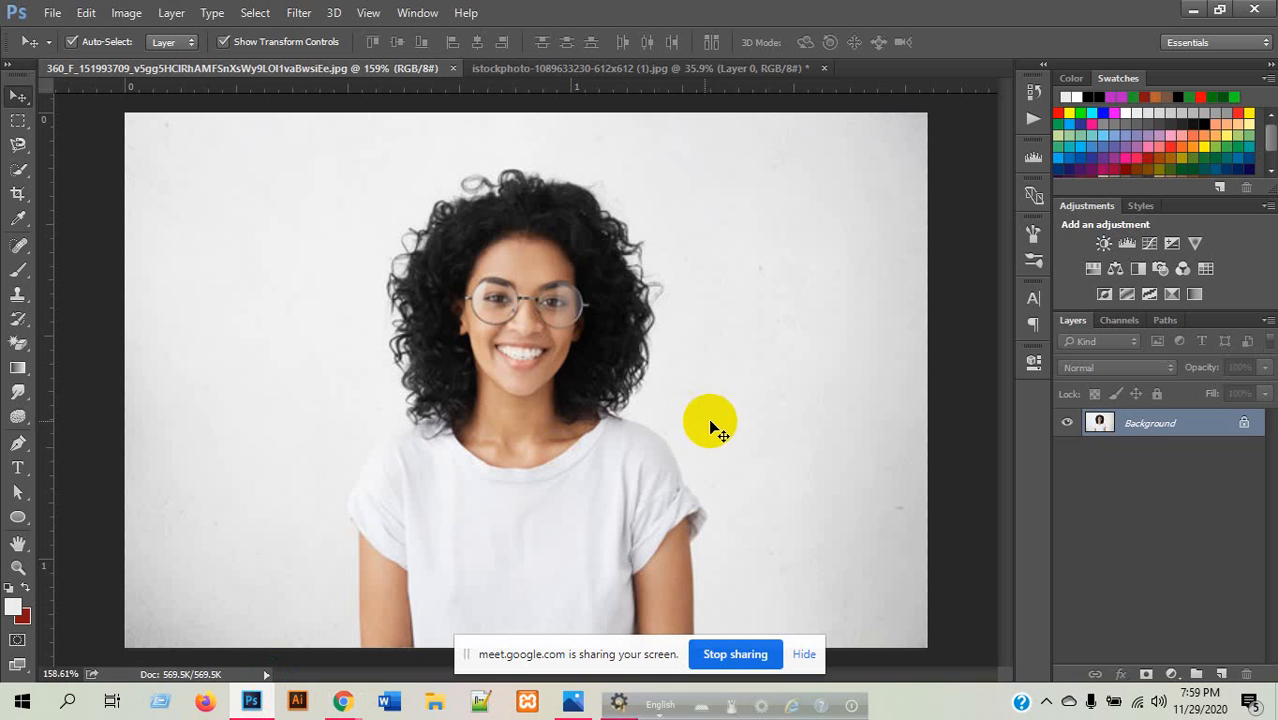
- Duplicate the Background layer of the curly-haired portrait
left_click(617, 385)
scroll(487, 316, "down", 1)
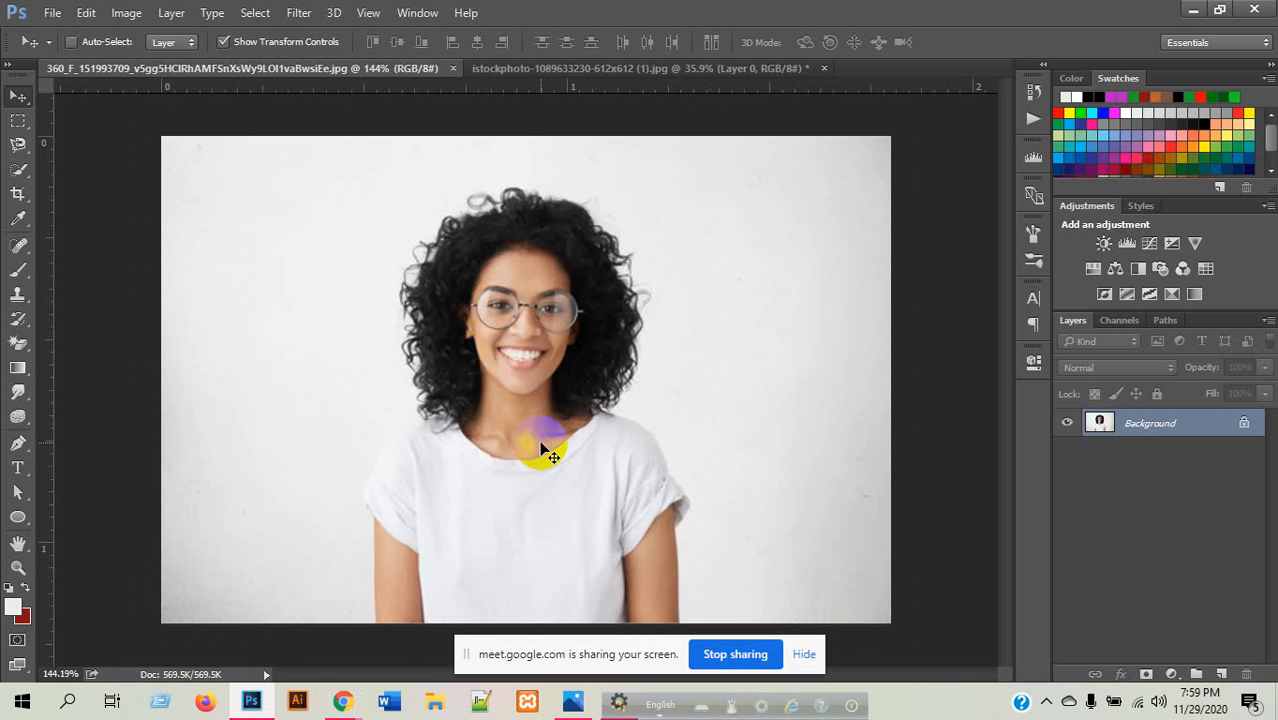
key("ctrl+j")
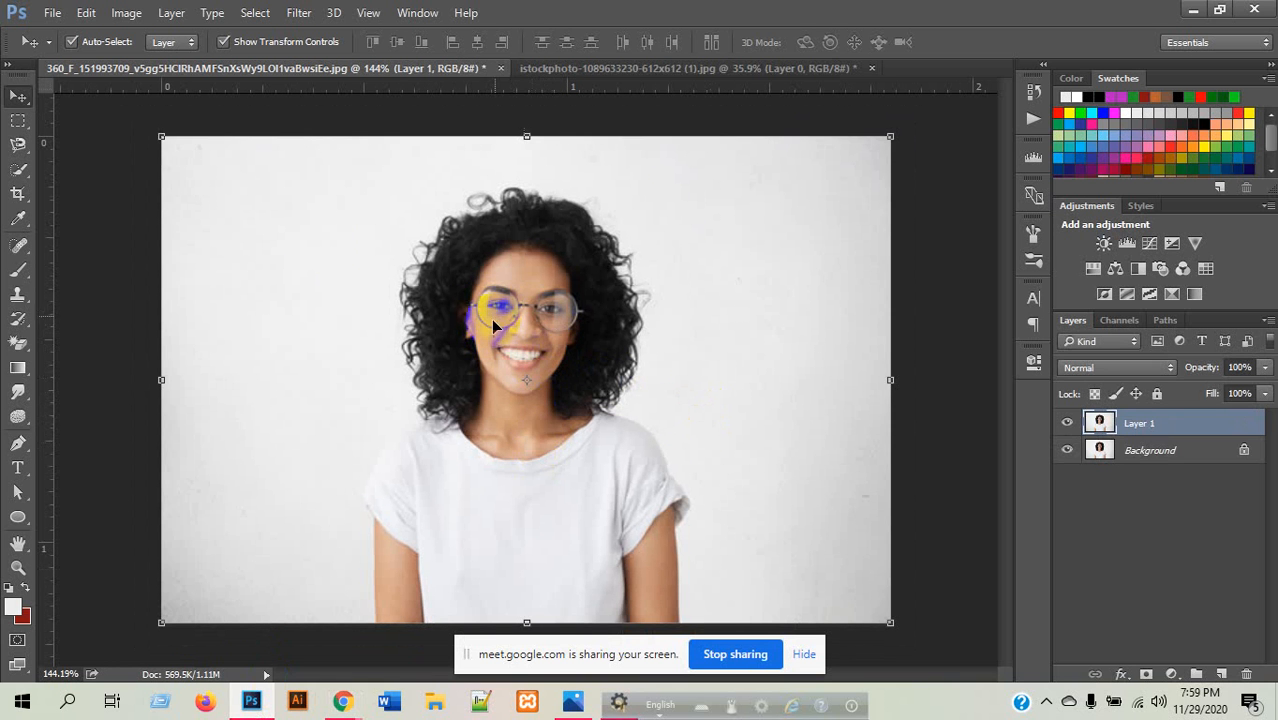
- Enlarge the portrait's image size to 1259 × 839 px at 300 pixels/inch, with Preserve Details resampling
left_click(126, 13)
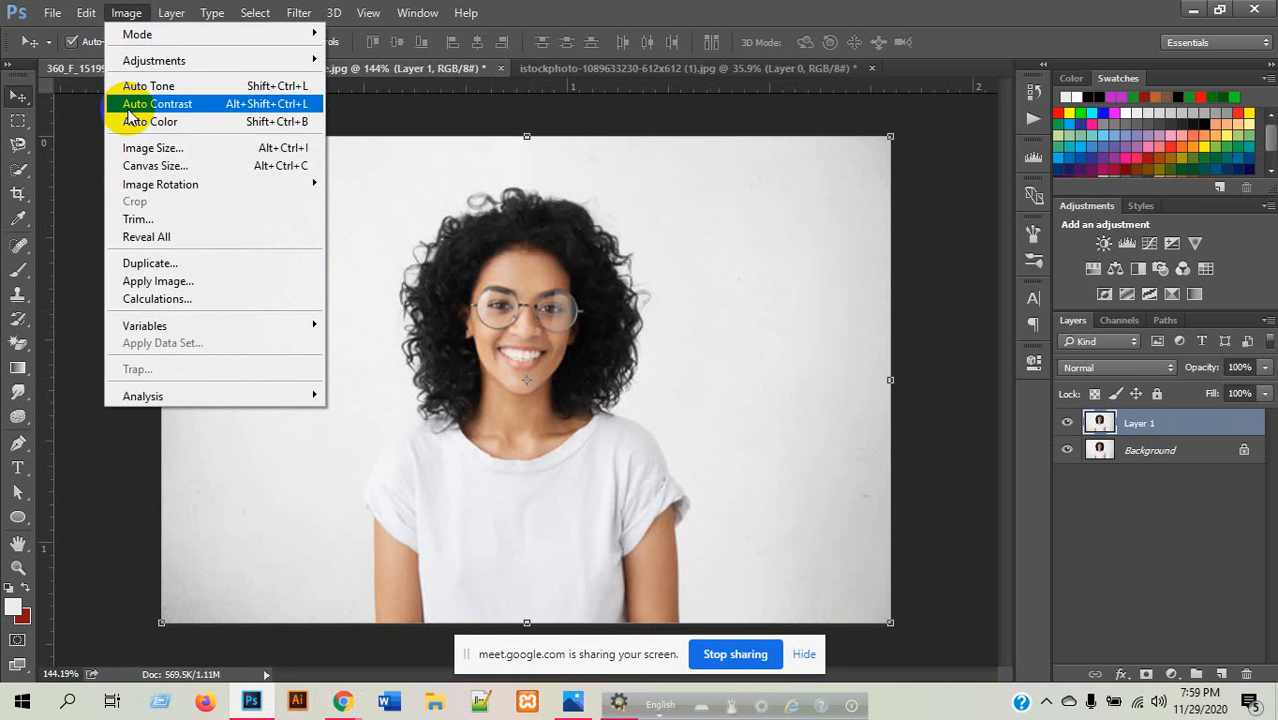
left_click(143, 148)
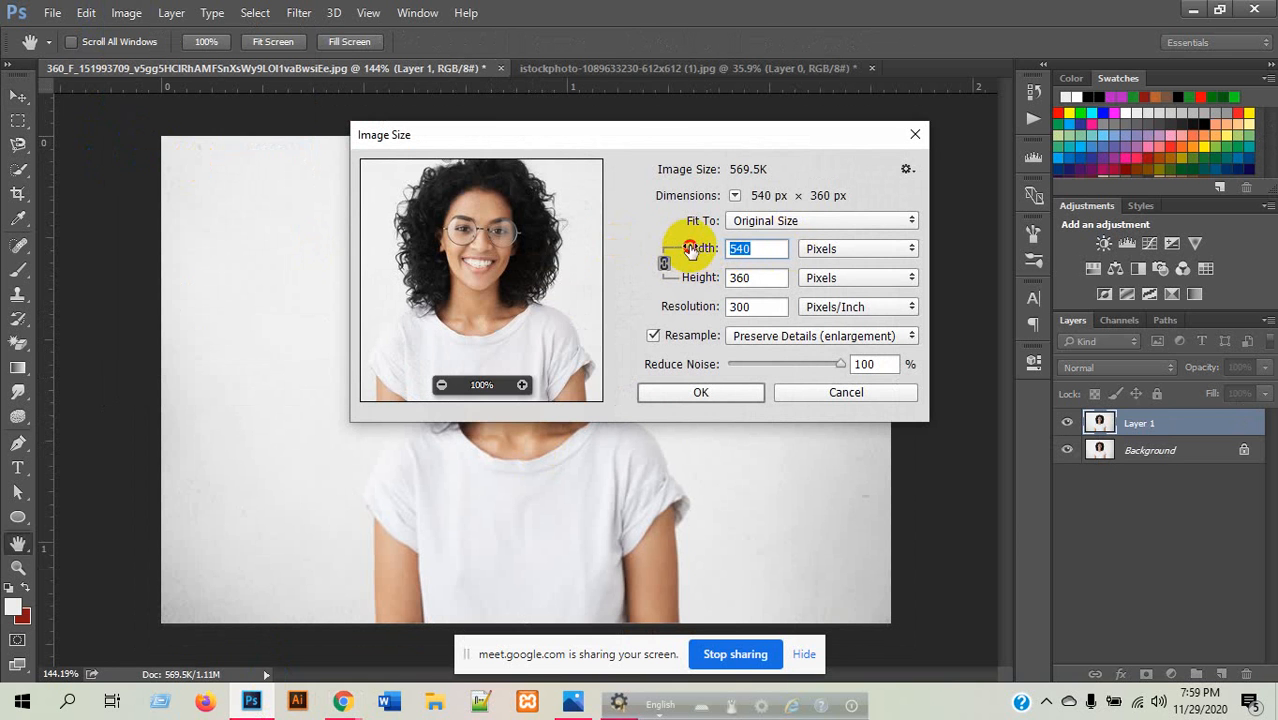
left_click_drag(690, 250, 870, 257)
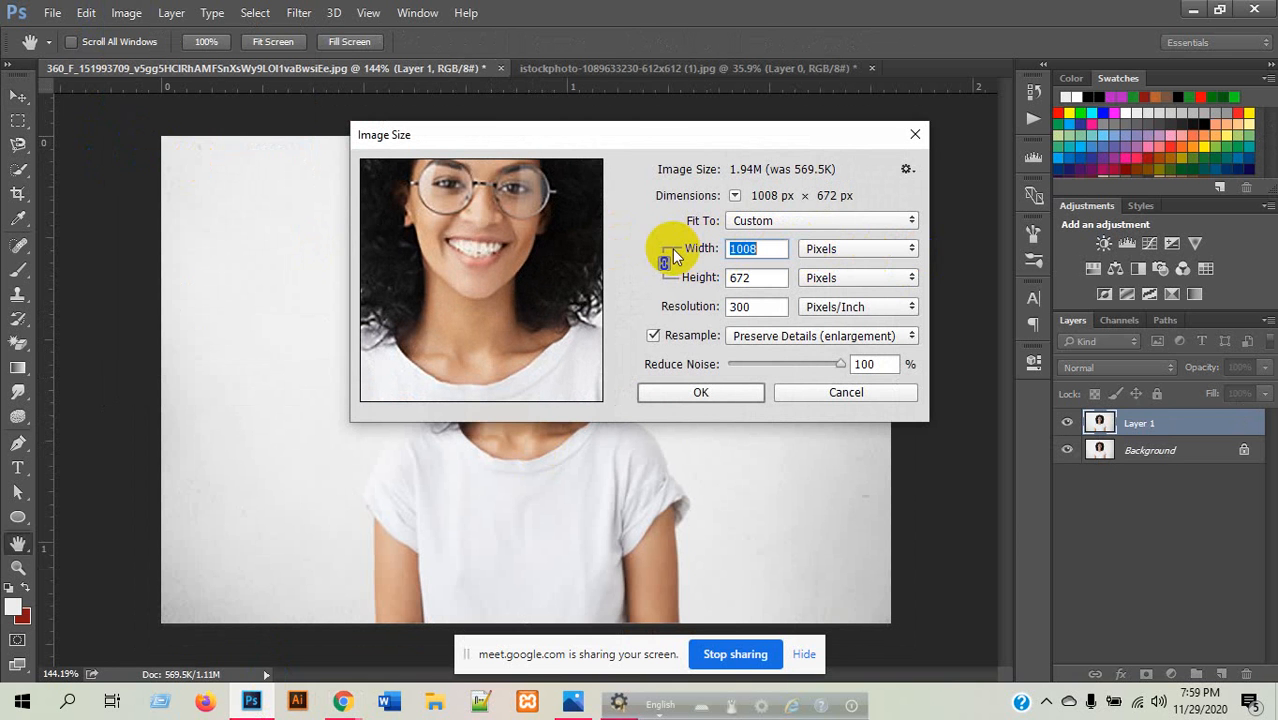
left_click_drag(693, 251, 933, 279)
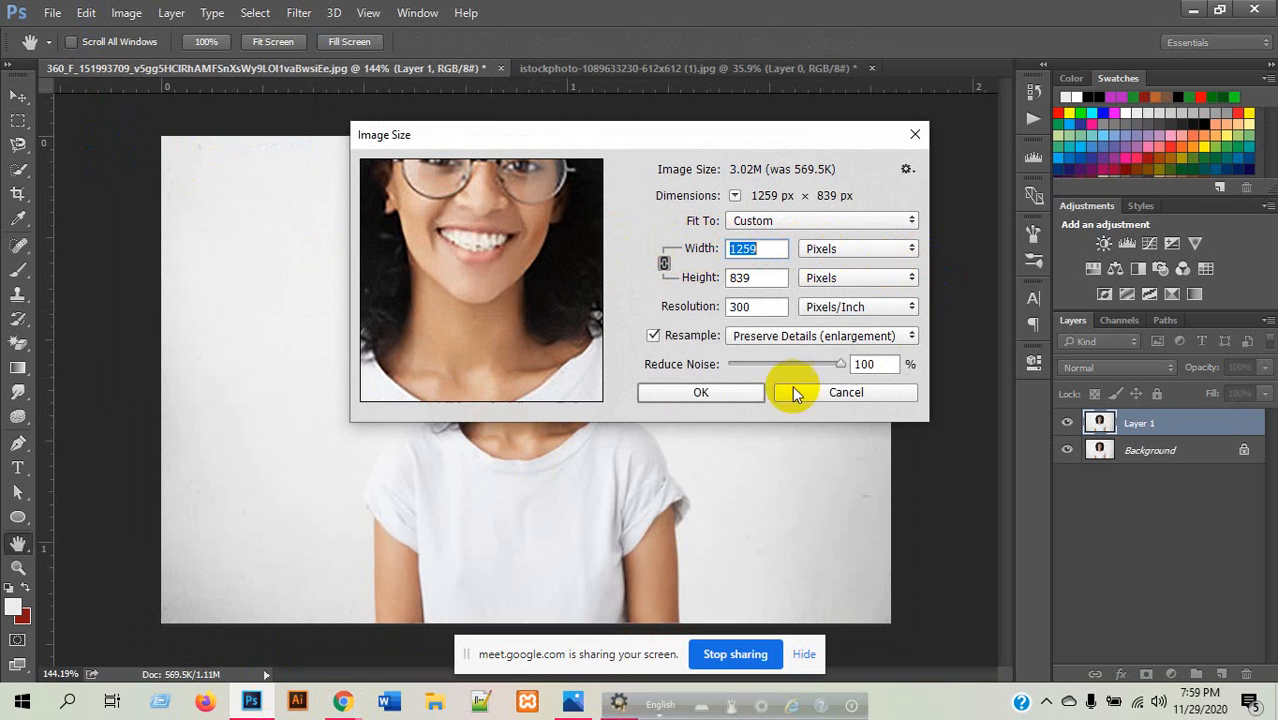
left_click(684, 390)
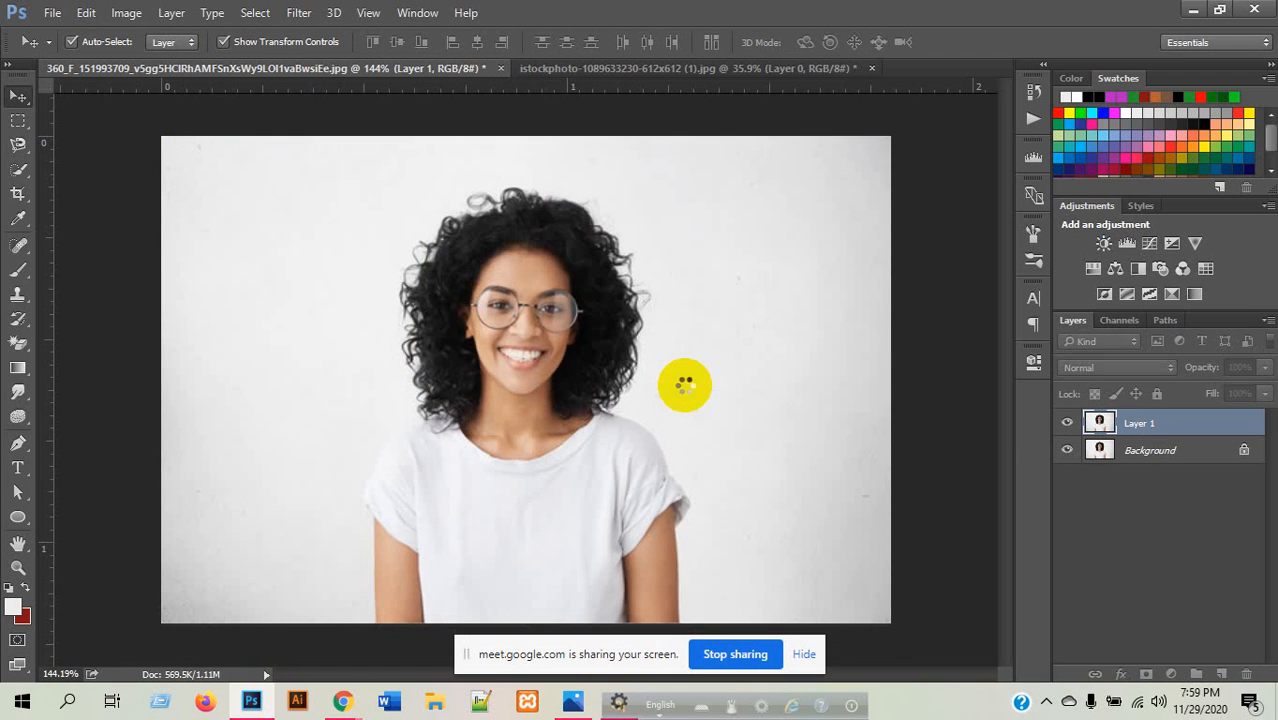
scroll(578, 370, "down", 5)
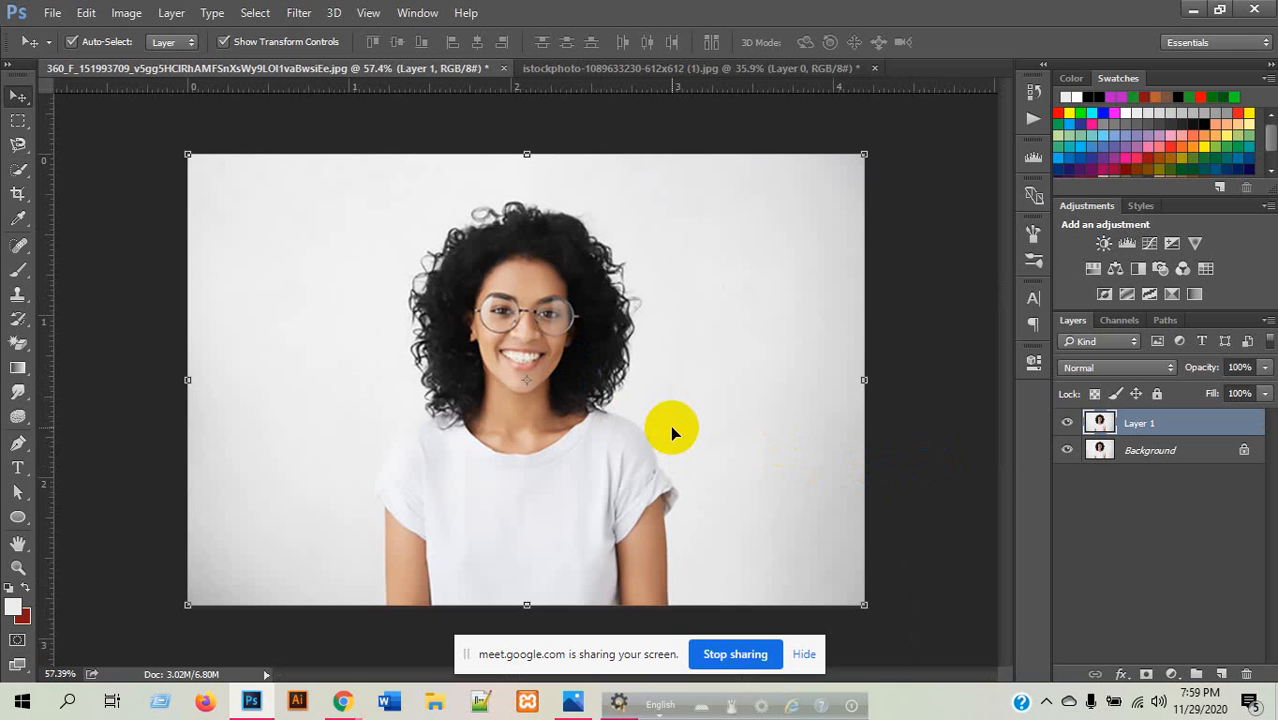
- Select the plain background around the curly-haired woman on Layer 1 with the Magic Wand tool
left_click(8, 172)
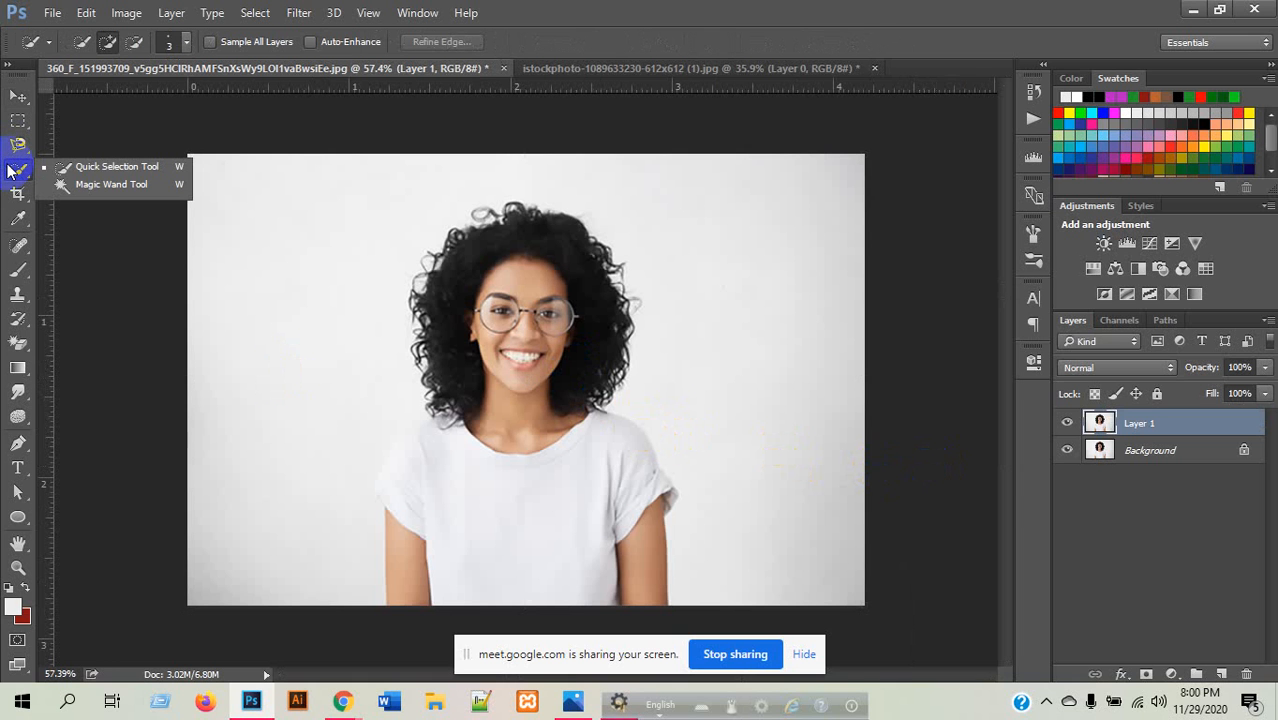
left_click(101, 168)
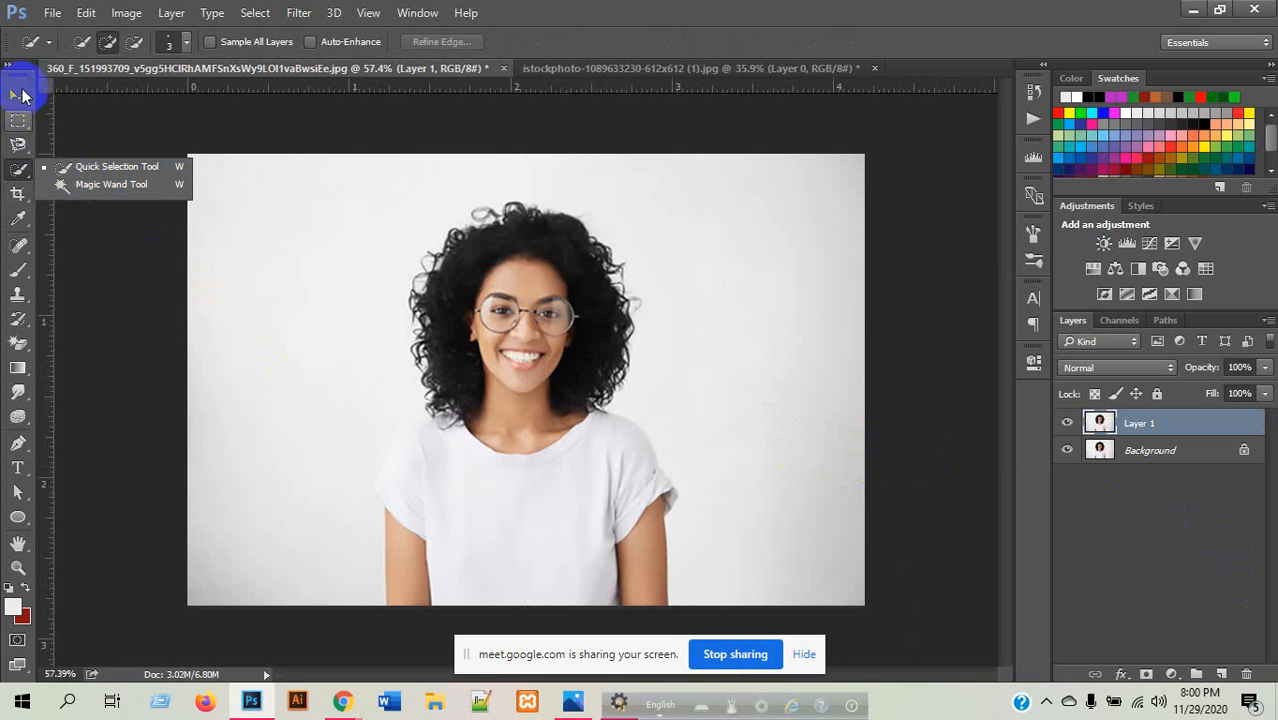
left_click(110, 190)
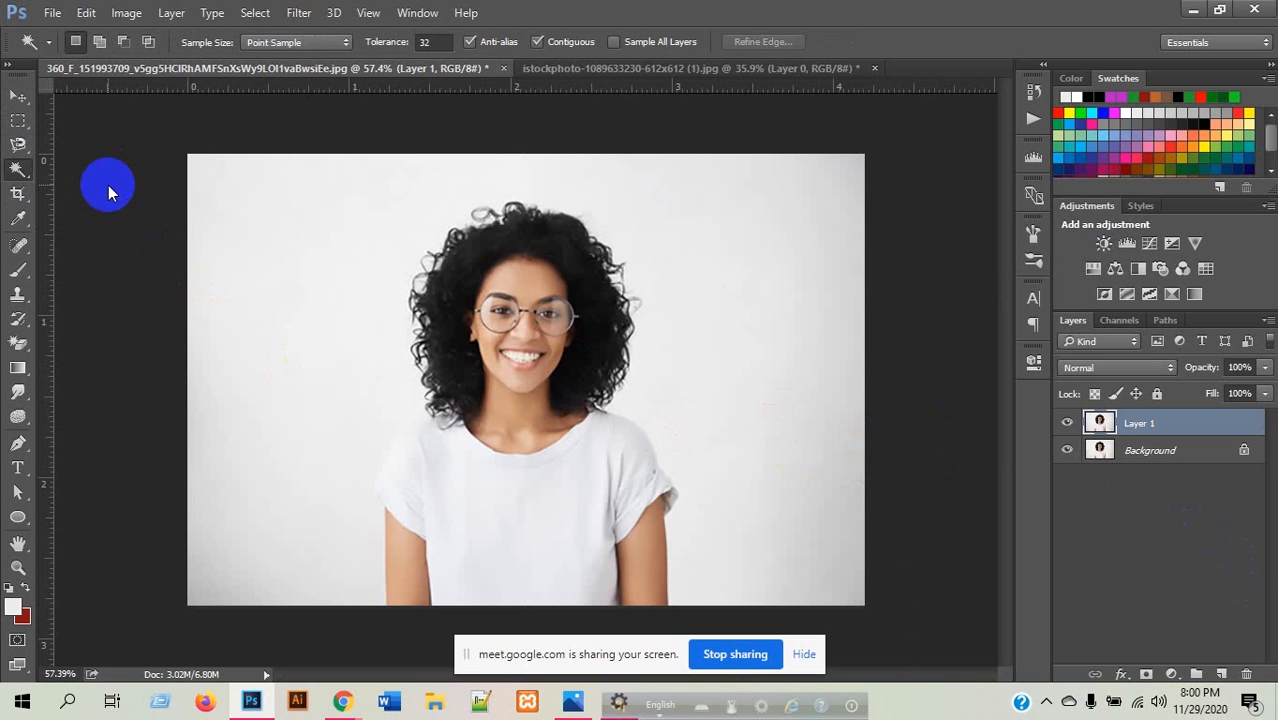
left_click(318, 232)
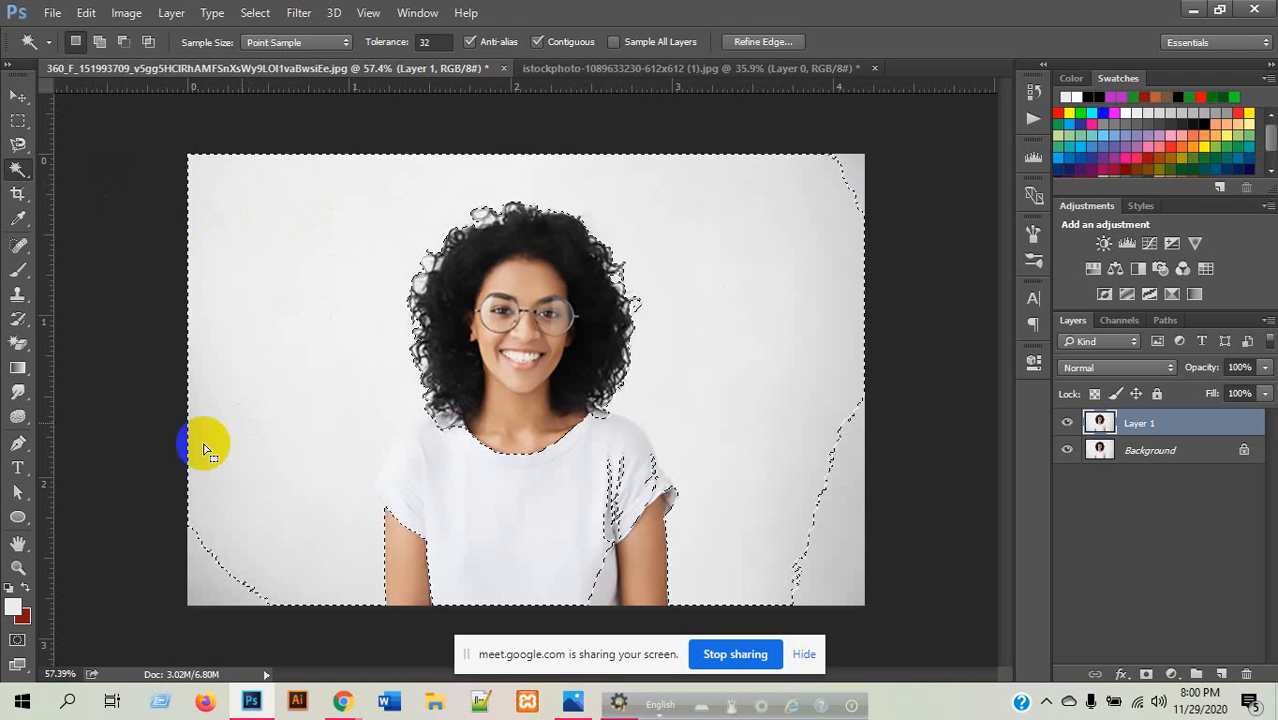
key("ctrl+d")
left_click(278, 338)
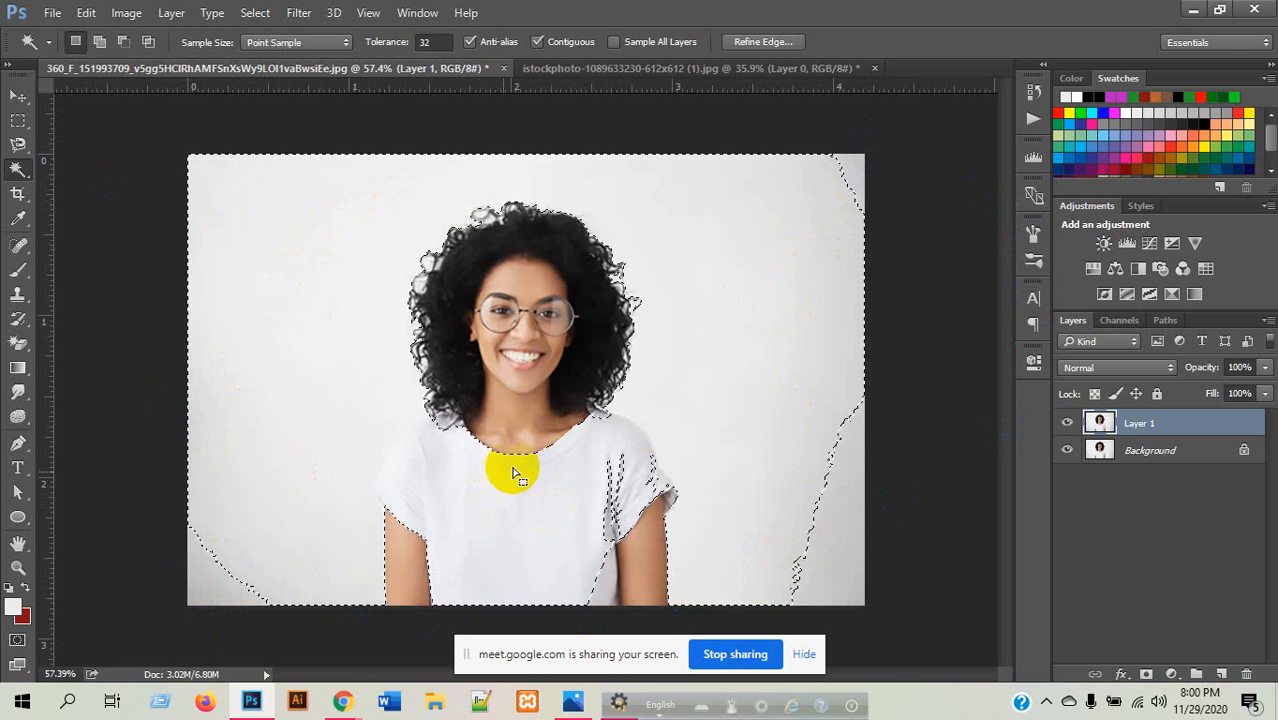
- Add the unselected darker corners of the background to the Magic Wand selection
left_click(453, 604)
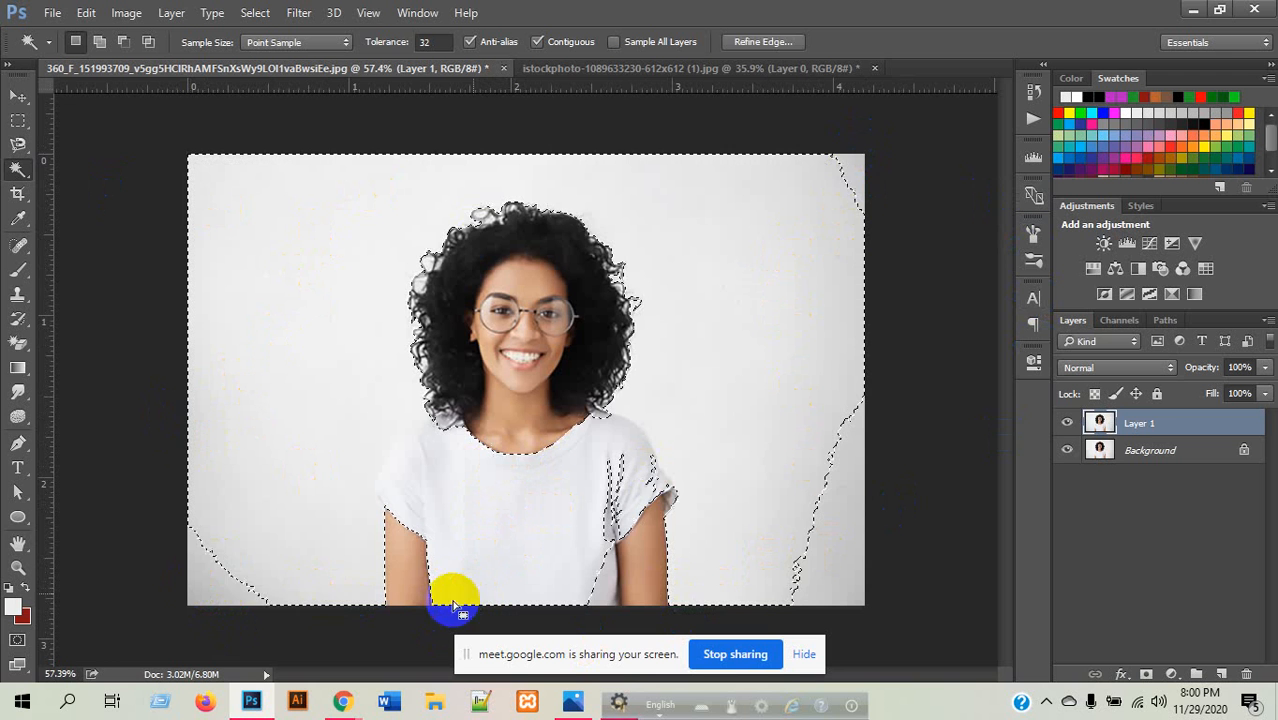
left_click(208, 585)
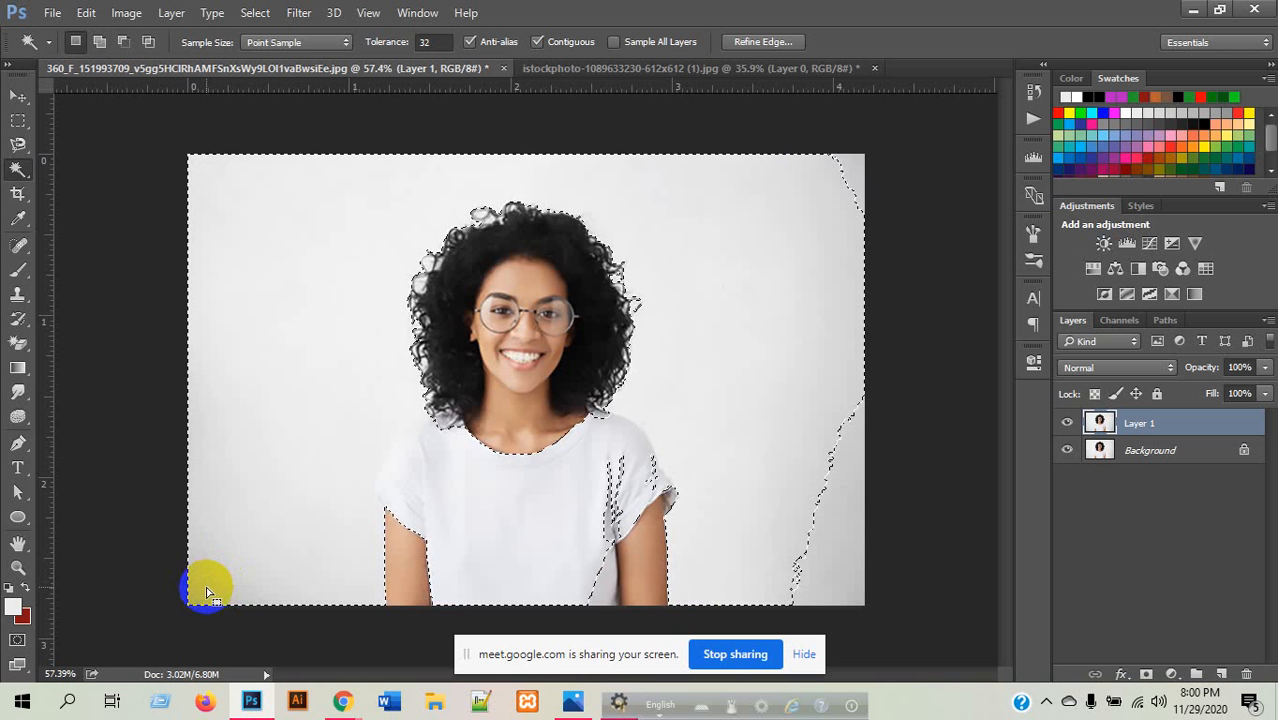
left_click(878, 176)
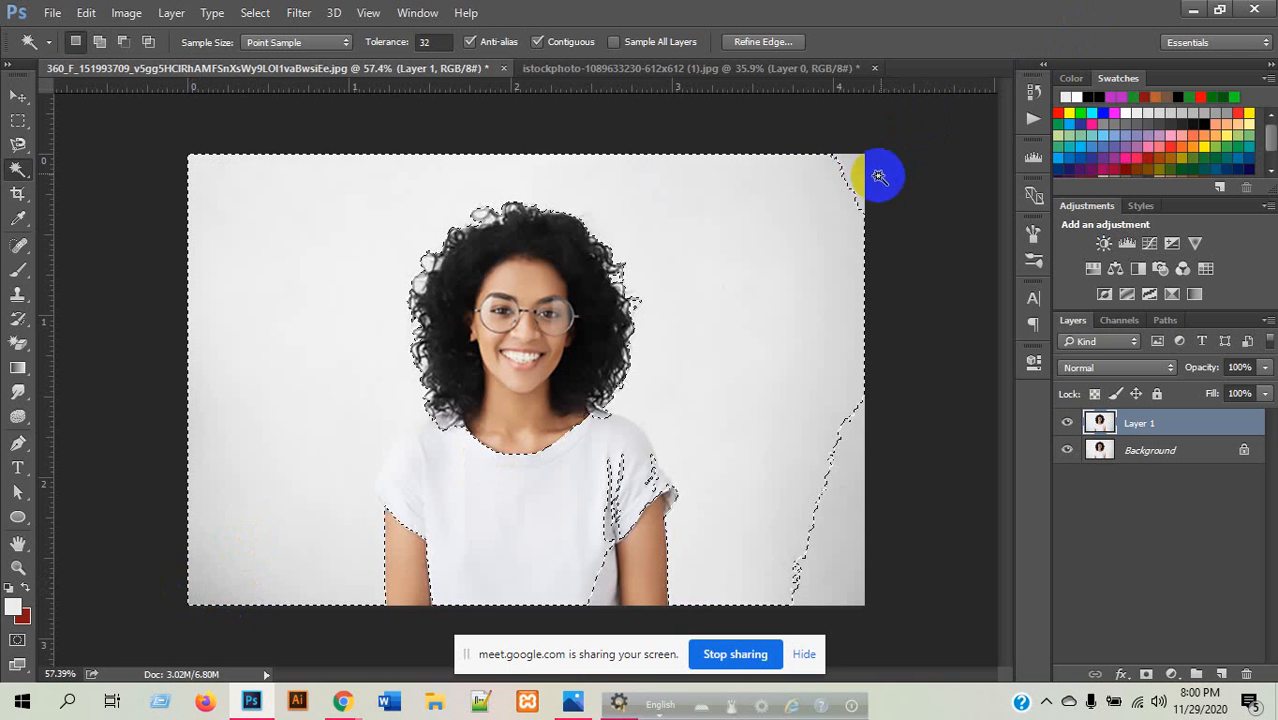
key("shift")
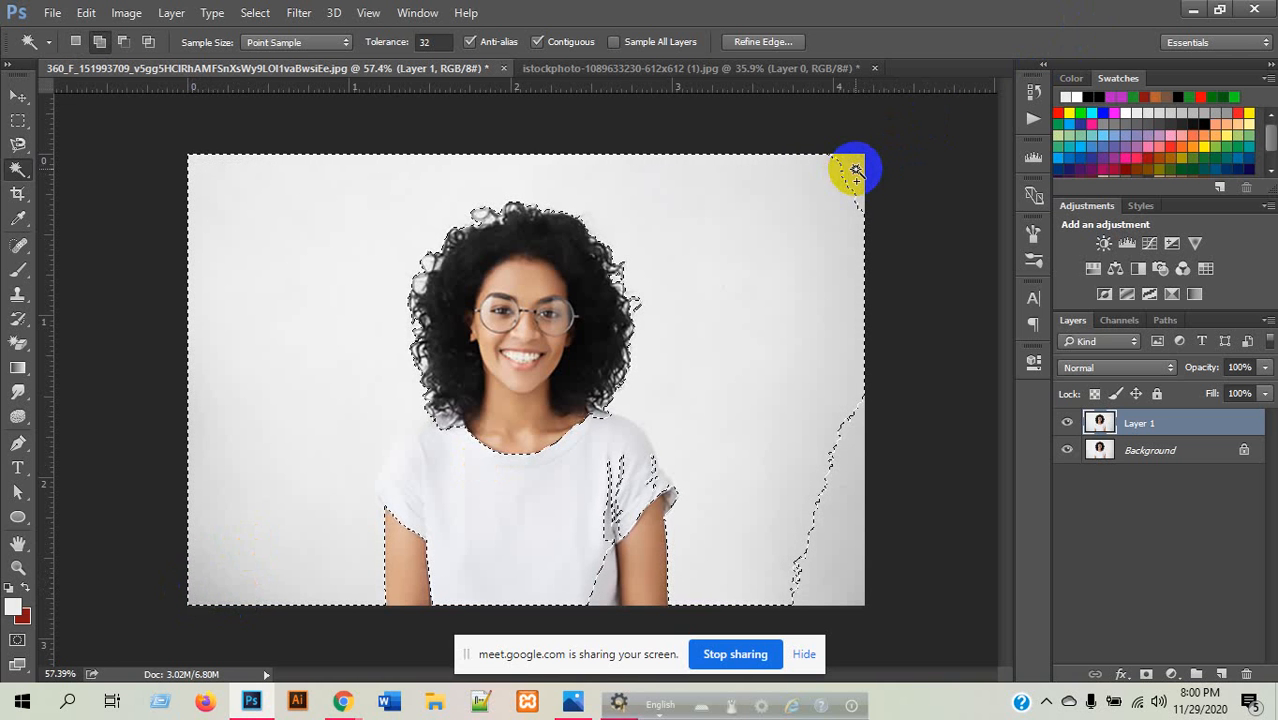
left_click(855, 170, "shift")
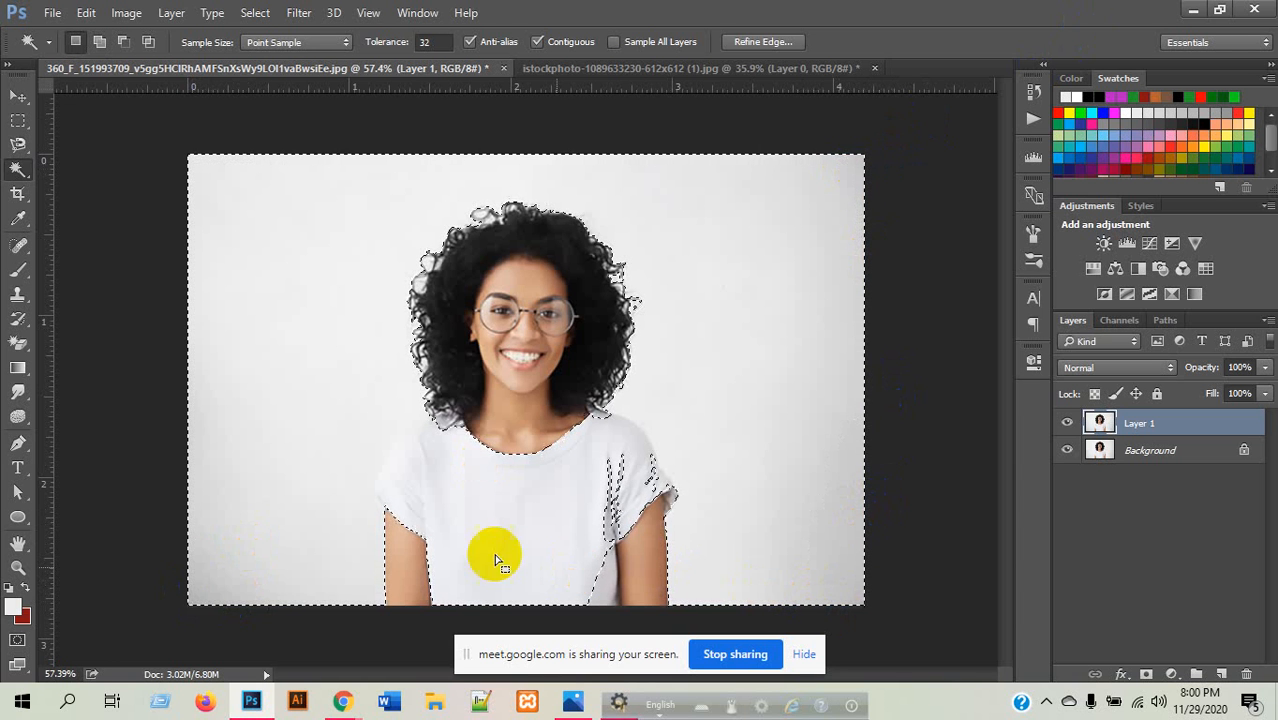
left_click(884, 475)
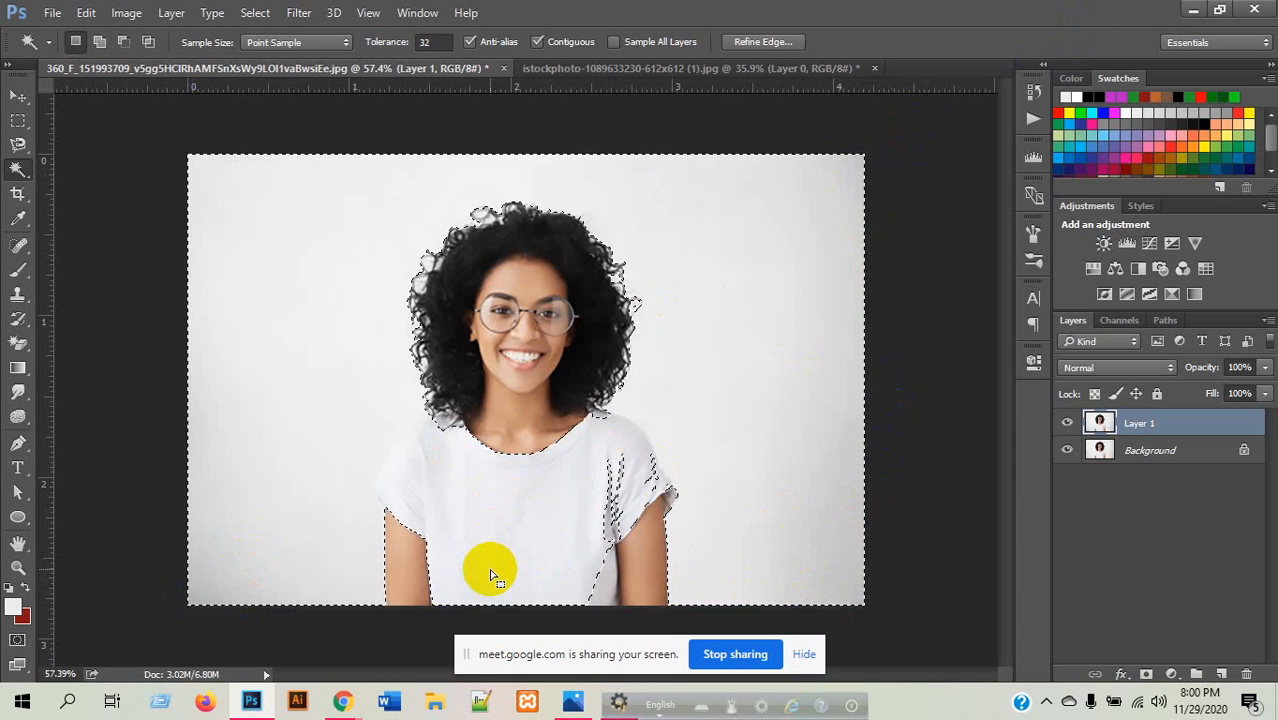
- Try to subtract the white shirt from the selection with the Magic Wand
key("alt")
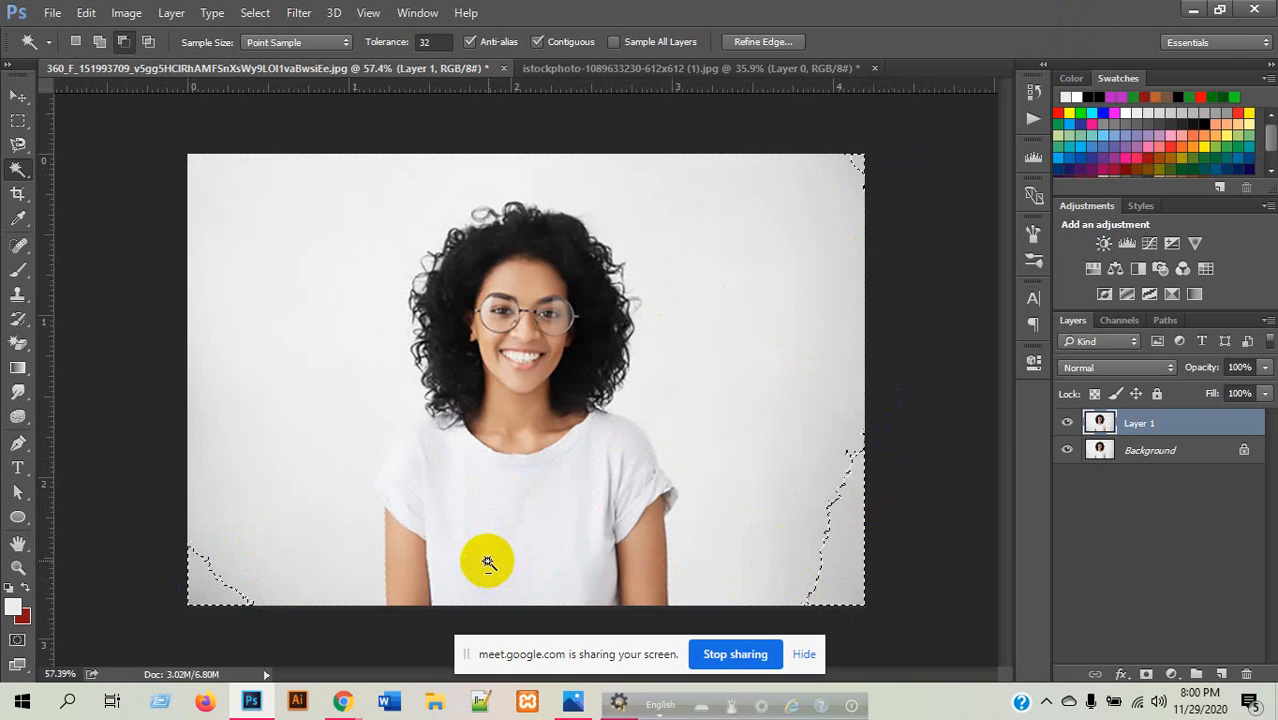
left_click(487, 562)
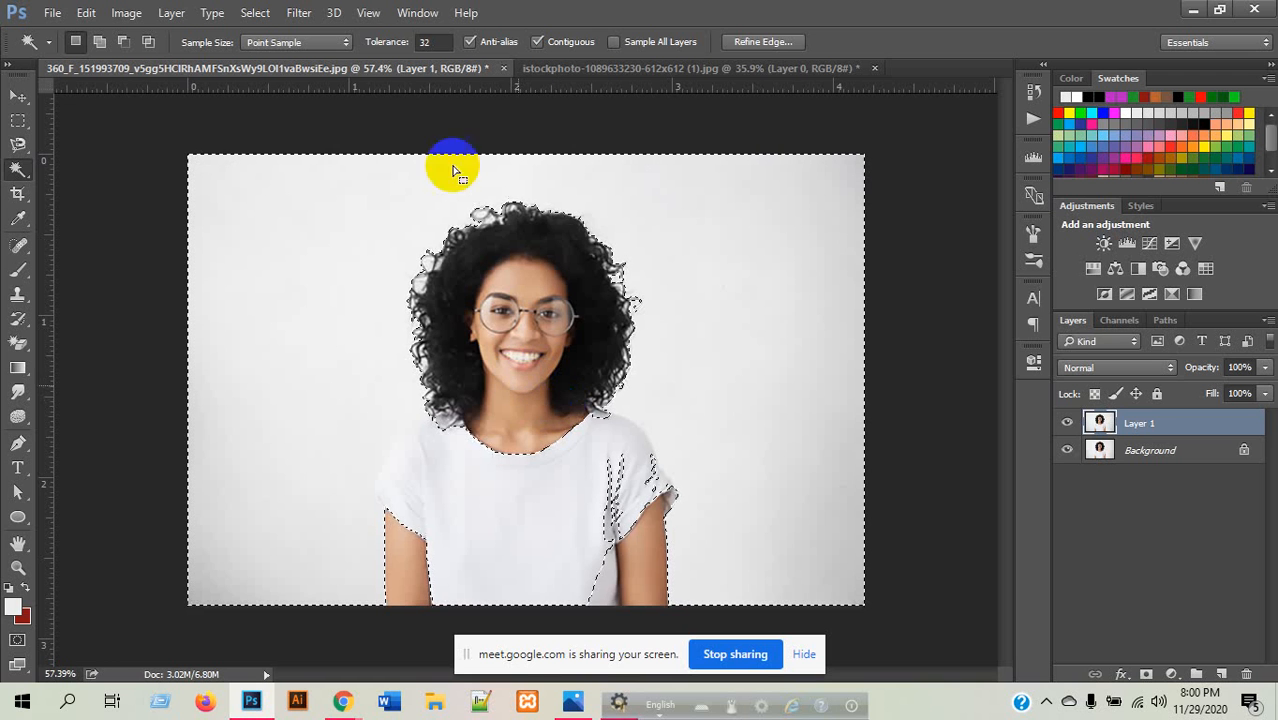
- Subtract the front of the white shirt from the background selection with the freehand Lasso tool
left_click(17, 146)
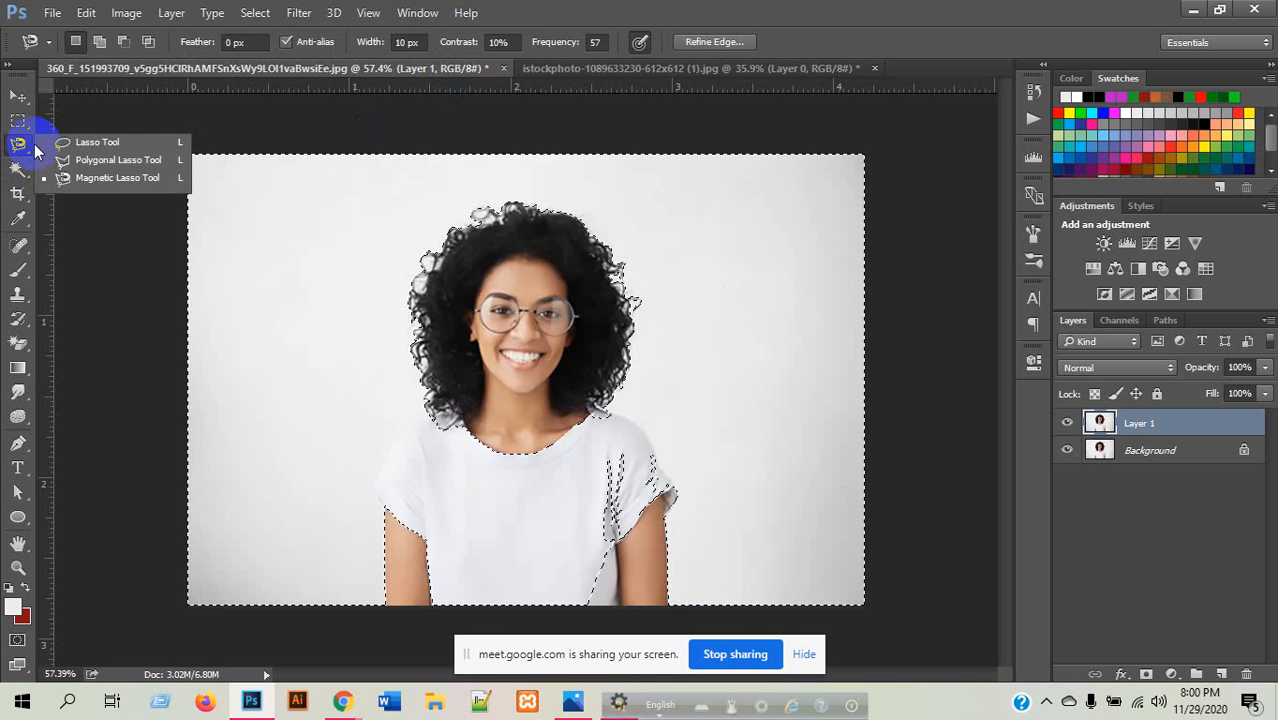
left_click(105, 141)
left_click_drag(439, 420, 419, 512)
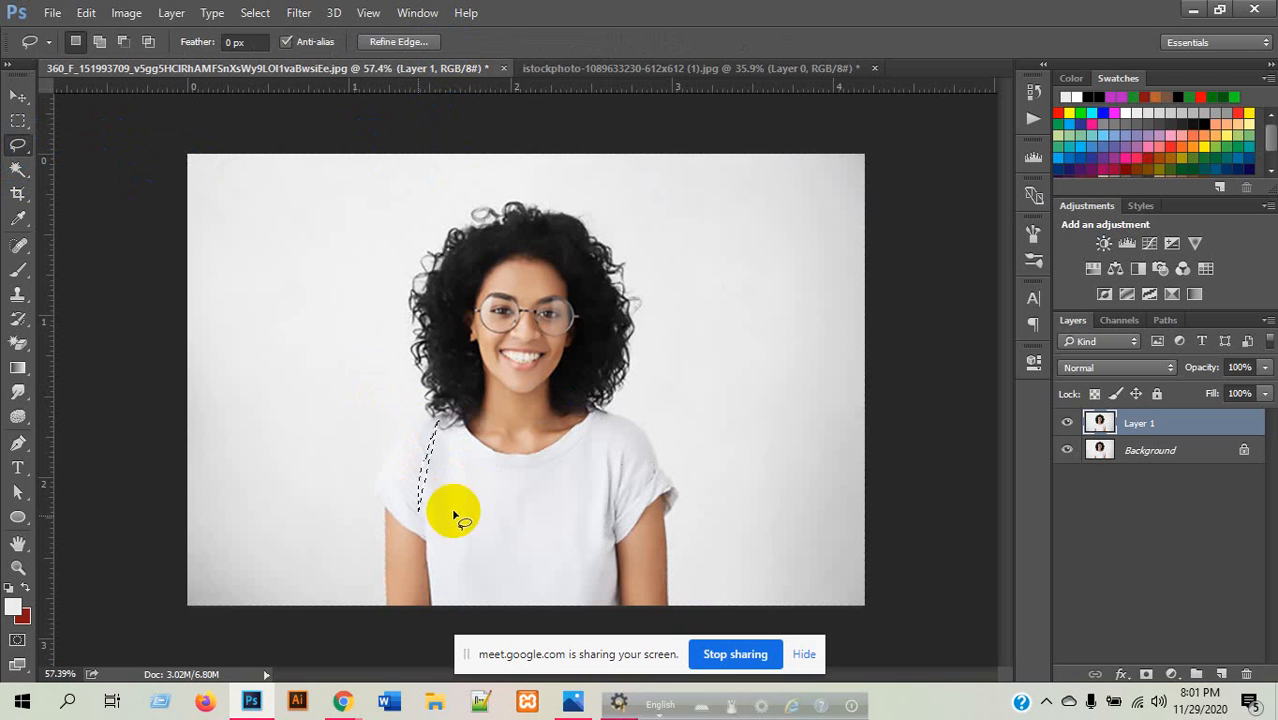
key("ctrl+z")
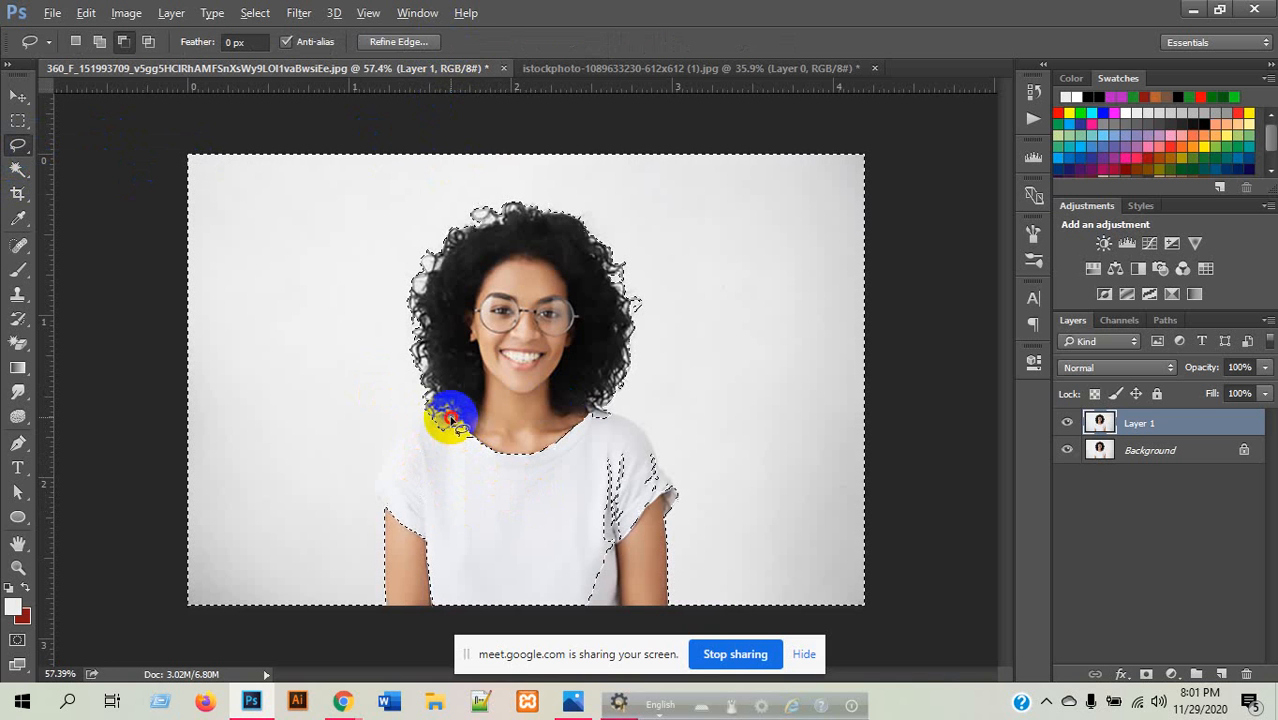
left_click_drag(445, 420, 411, 533)
mouse_move(486, 610)
left_mouse_down()
mouse_move(552, 616)
mouse_move(607, 582)
mouse_move(619, 536)
mouse_move(548, 440)
left_mouse_up()
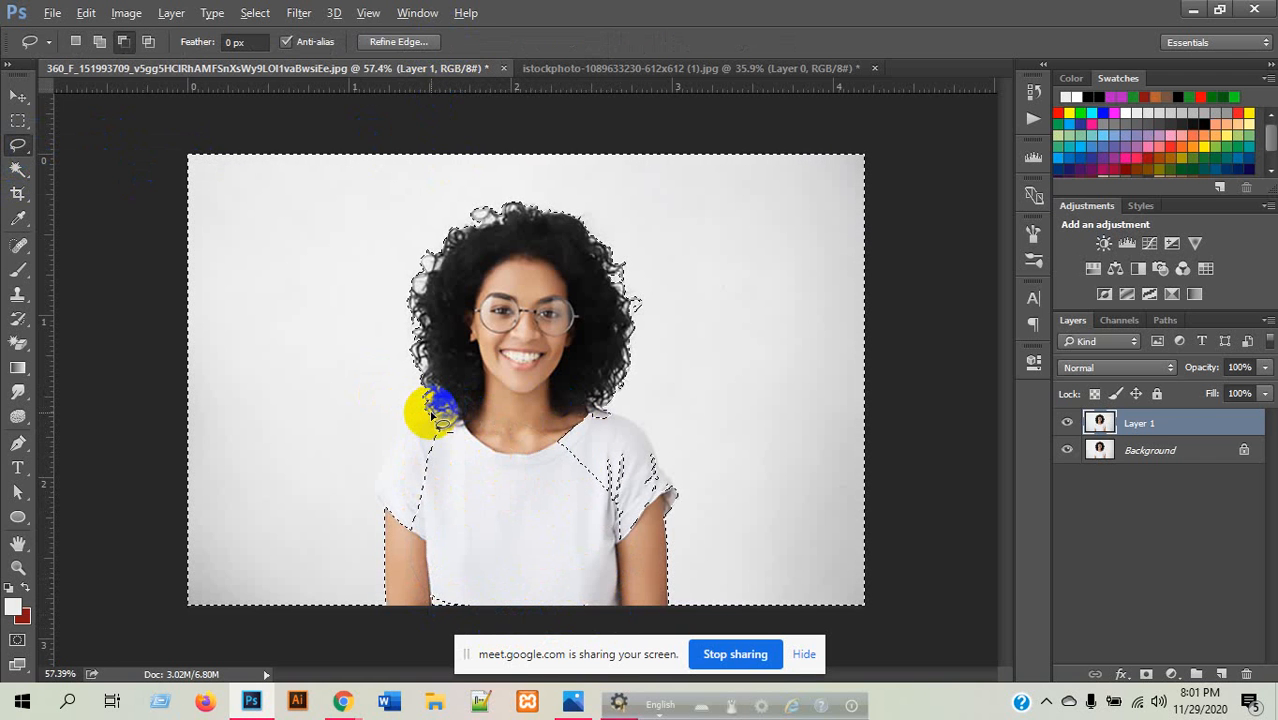
mouse_move(422, 573)
left_mouse_down()
mouse_move(481, 611)
mouse_move(449, 570)
mouse_move(424, 574)
left_mouse_up()
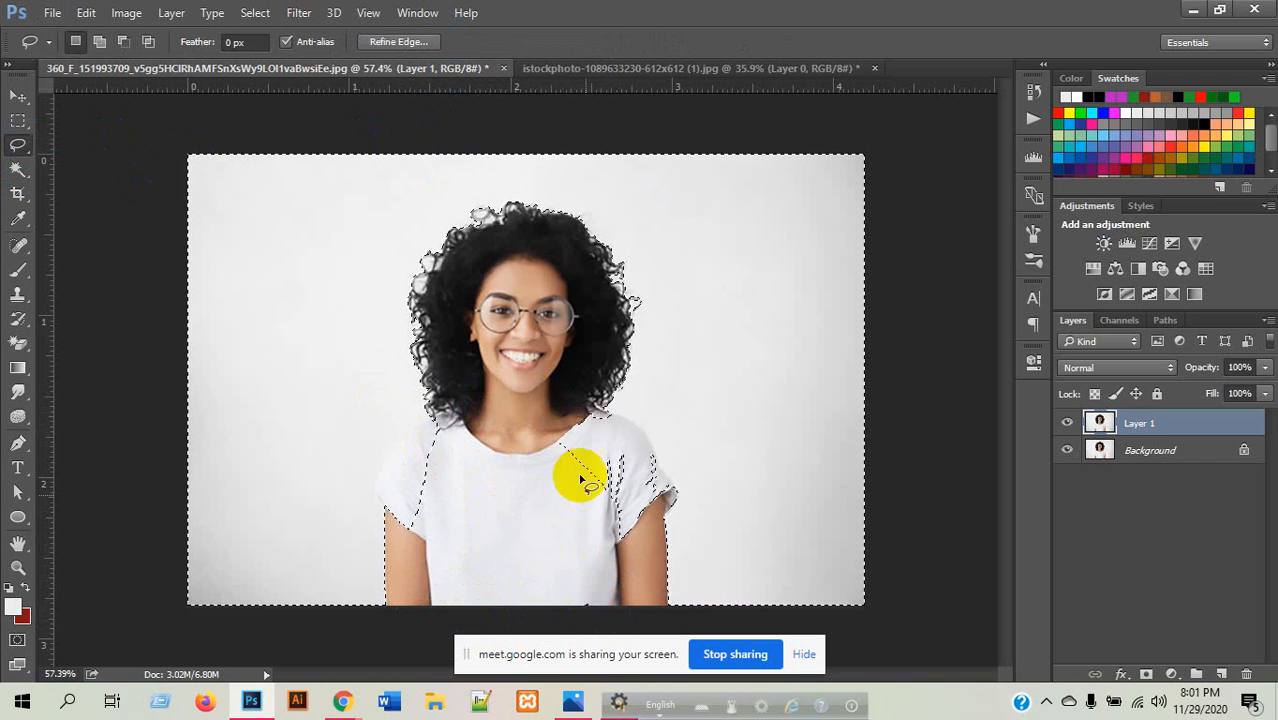
mouse_move(566, 408)
left_mouse_down()
mouse_move(534, 447)
mouse_move(572, 507)
mouse_move(618, 508)
mouse_move(638, 466)
mouse_move(565, 413)
left_mouse_up()
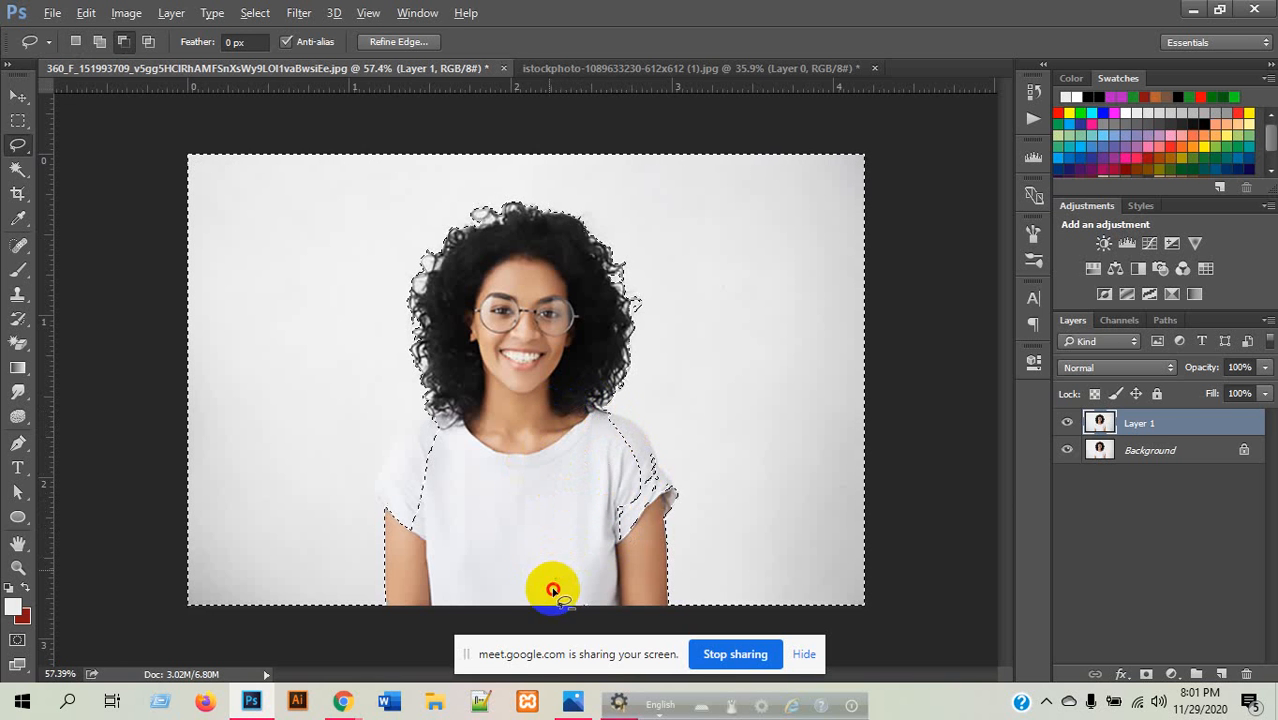
mouse_move(648, 568)
left_mouse_down()
mouse_move(645, 516)
mouse_move(572, 545)
left_mouse_up()
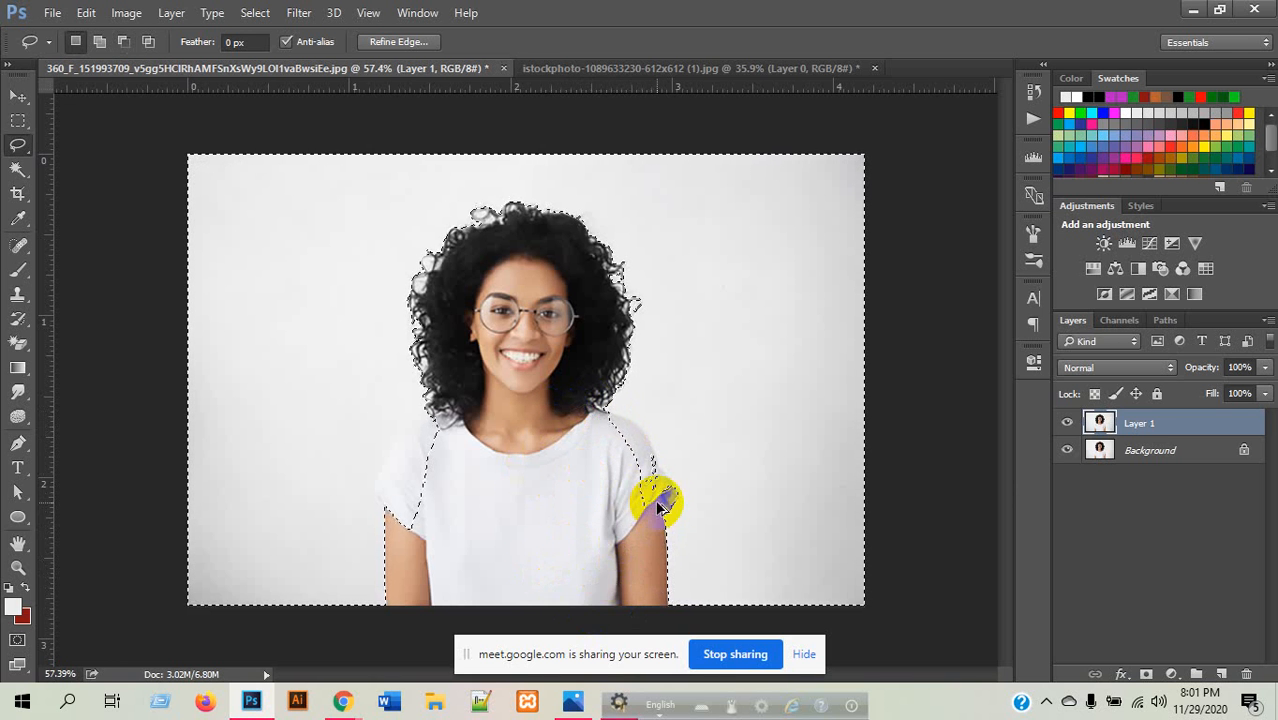
- Subtract the shirt sleeve and cuff on the image's right side from the selection with the Lasso
scroll(662, 505, "up", 5)
mouse_move(703, 522)
left_mouse_down()
mouse_move(622, 382)
mouse_move(577, 375)
mouse_move(554, 388)
mouse_move(588, 497)
mouse_move(640, 560)
mouse_move(679, 532)
left_mouse_up()
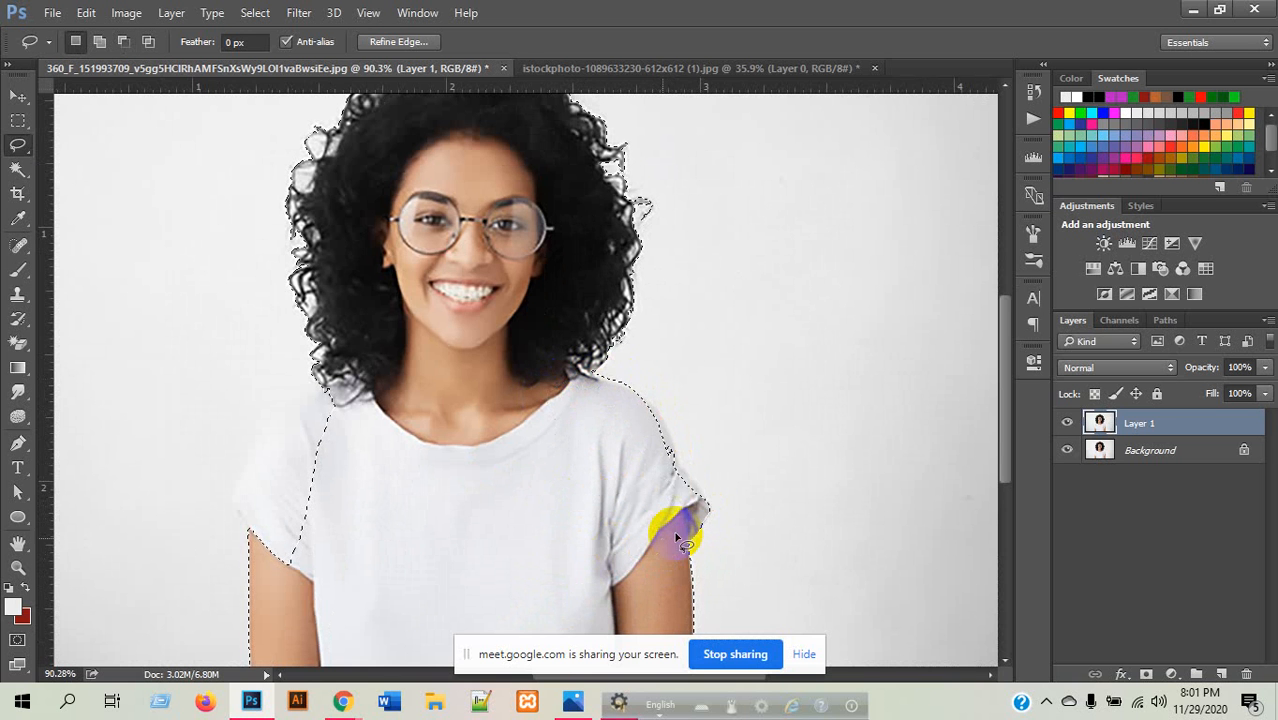
scroll(705, 518, "up", 3)
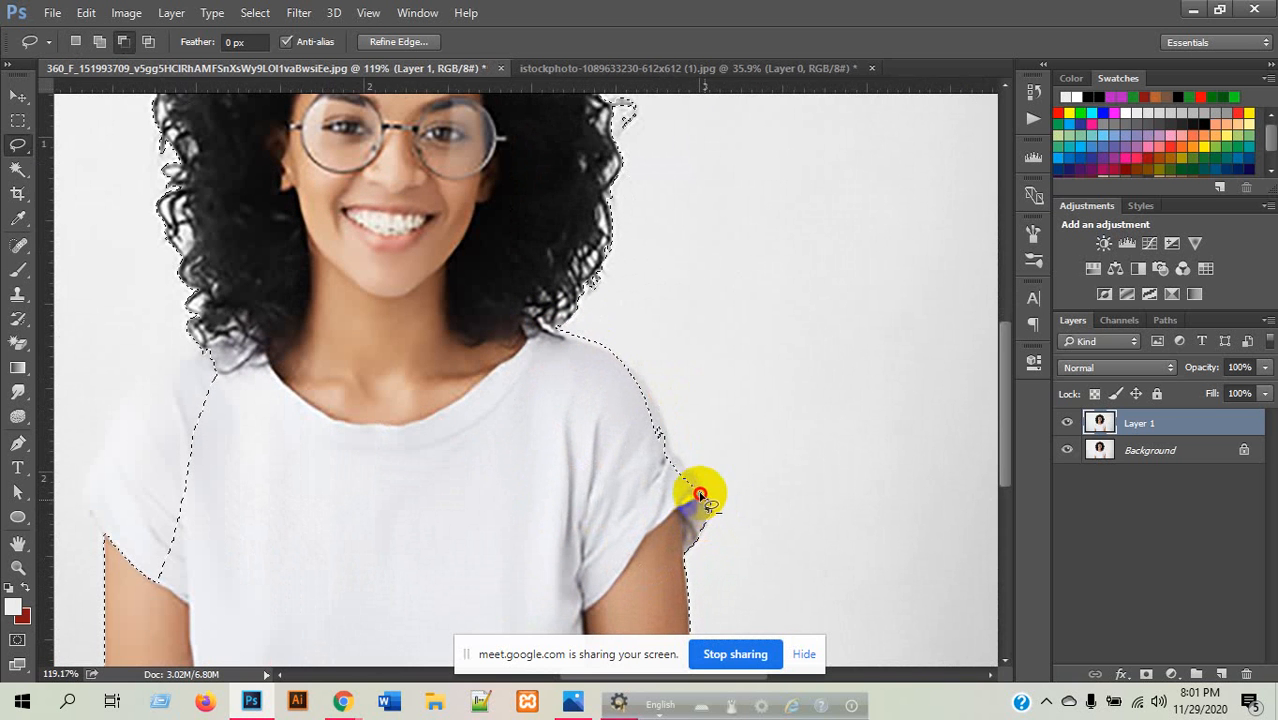
mouse_move(675, 458)
left_mouse_down()
mouse_move(626, 372)
mouse_move(704, 500)
mouse_move(685, 471)
mouse_move(661, 460)
mouse_move(659, 476)
mouse_move(705, 505)
left_mouse_up()
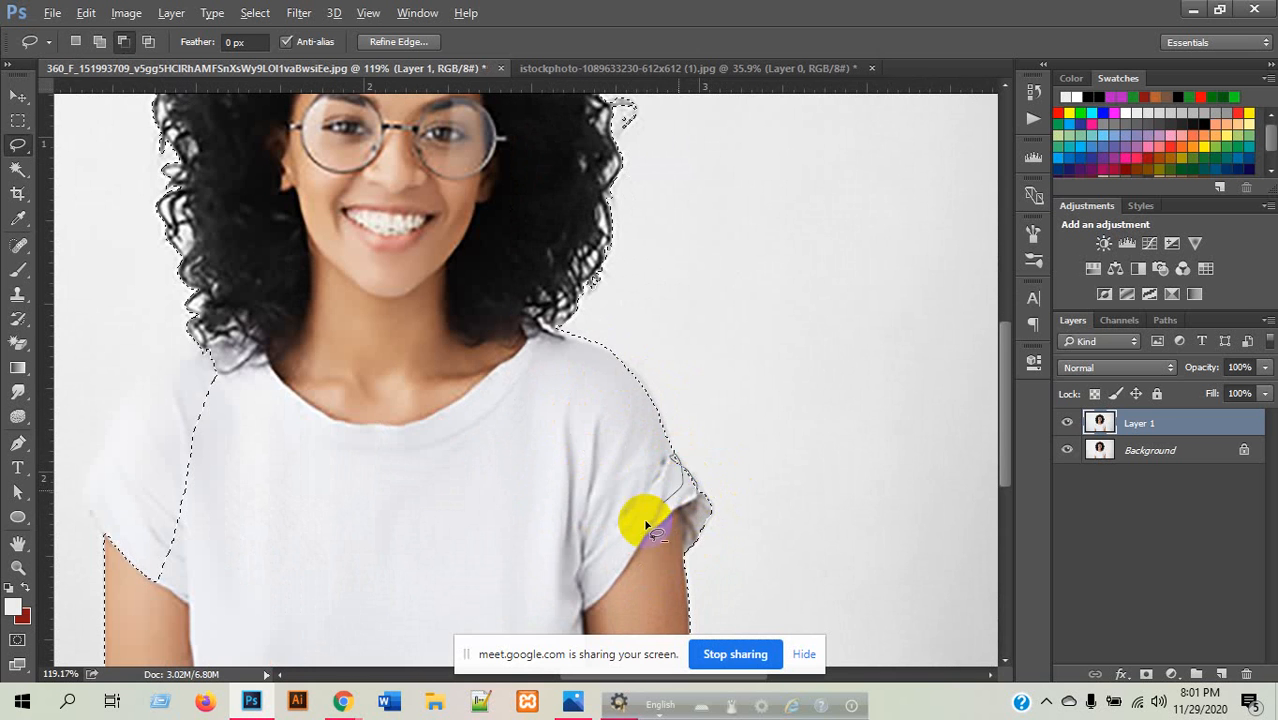
scroll(628, 428, "down", 2)
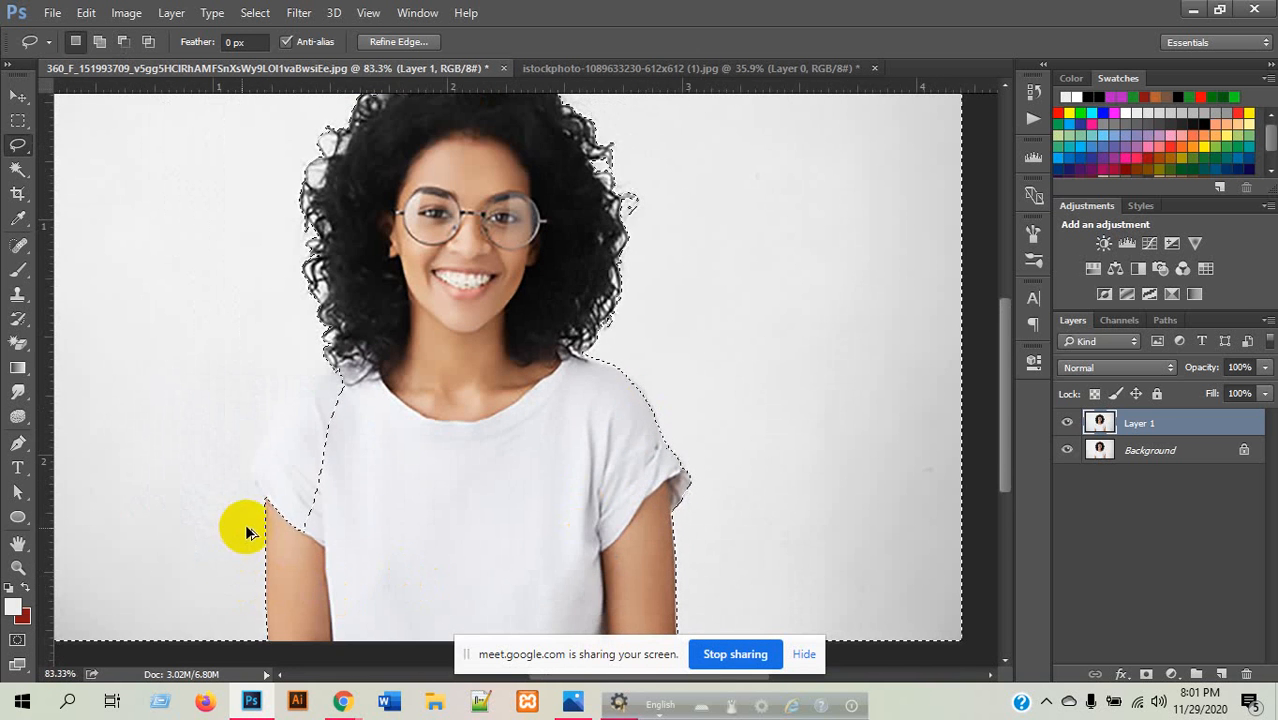
- Subtract the shirt sleeve and shoulder on the image's left side, up to the hair, with the Lasso
scroll(251, 528, "up", 3)
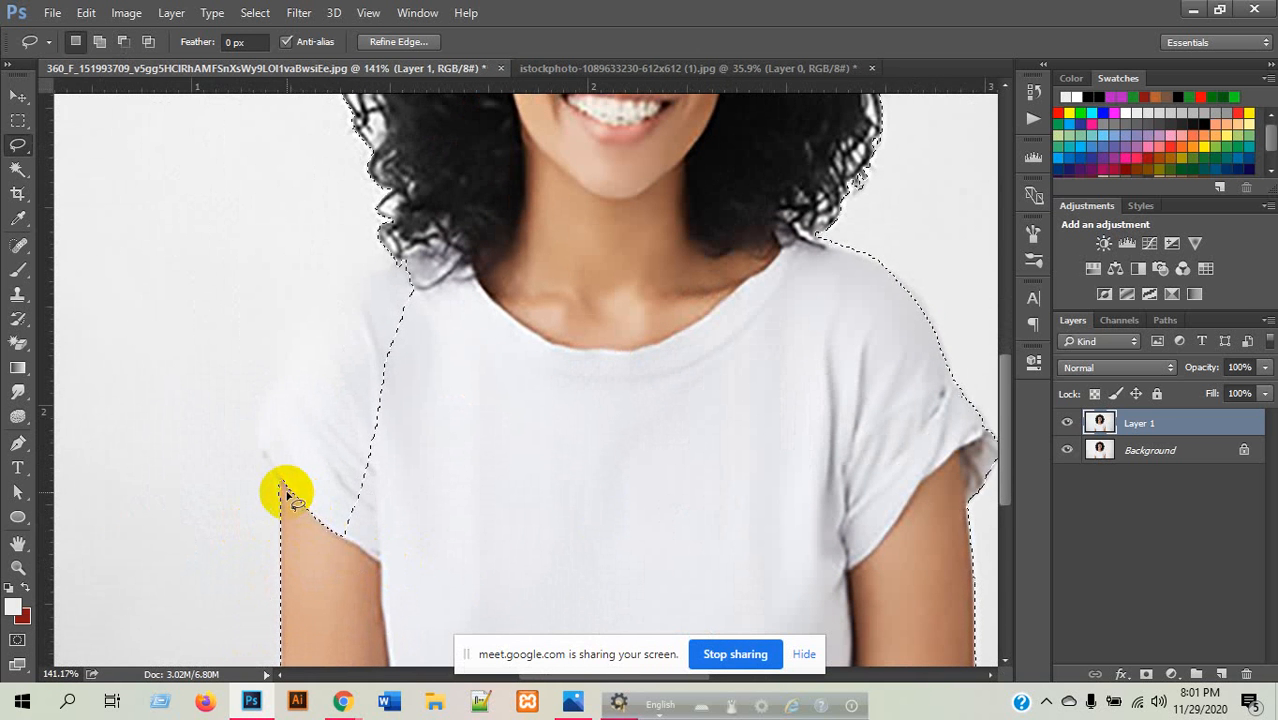
mouse_move(282, 486)
left_mouse_down()
mouse_move(281, 427)
mouse_move(361, 335)
mouse_move(456, 432)
mouse_move(395, 554)
mouse_move(363, 554)
mouse_move(315, 477)
mouse_move(350, 563)
mouse_move(265, 451)
mouse_move(289, 365)
mouse_move(379, 331)
mouse_move(348, 391)
left_mouse_up()
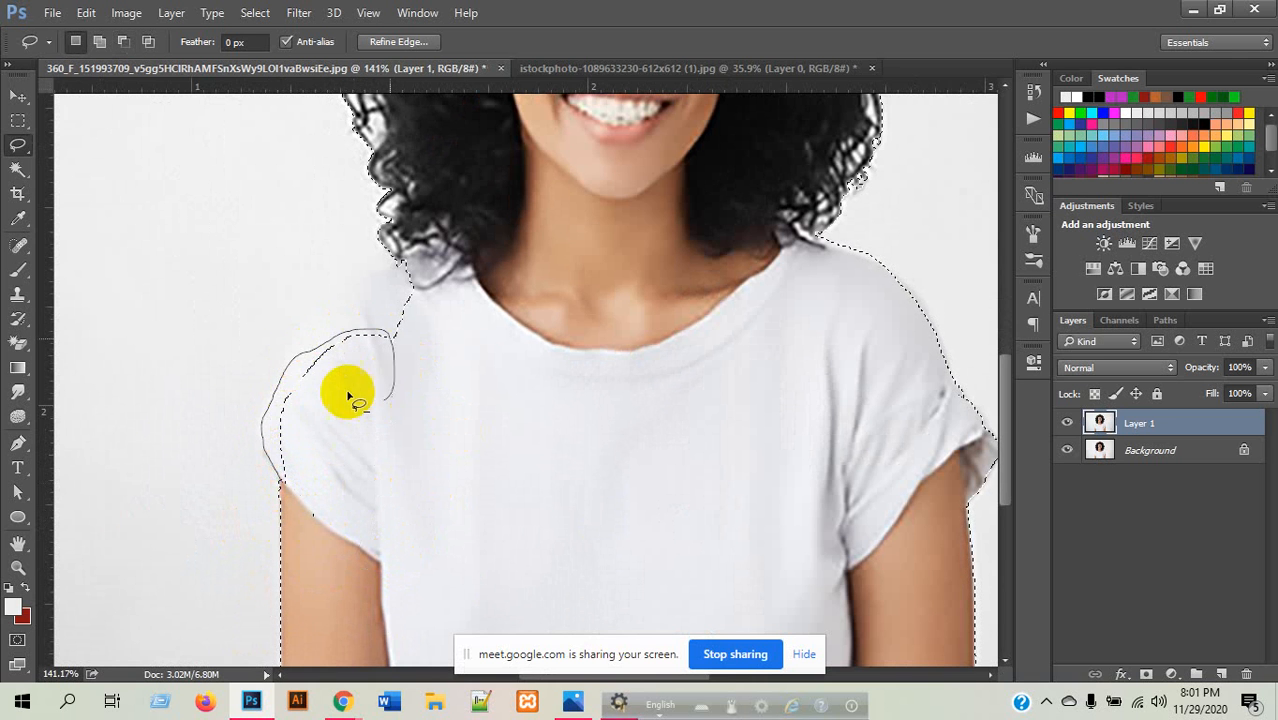
mouse_move(294, 357)
left_mouse_down()
mouse_move(379, 271)
mouse_move(368, 432)
mouse_move(342, 463)
left_mouse_up()
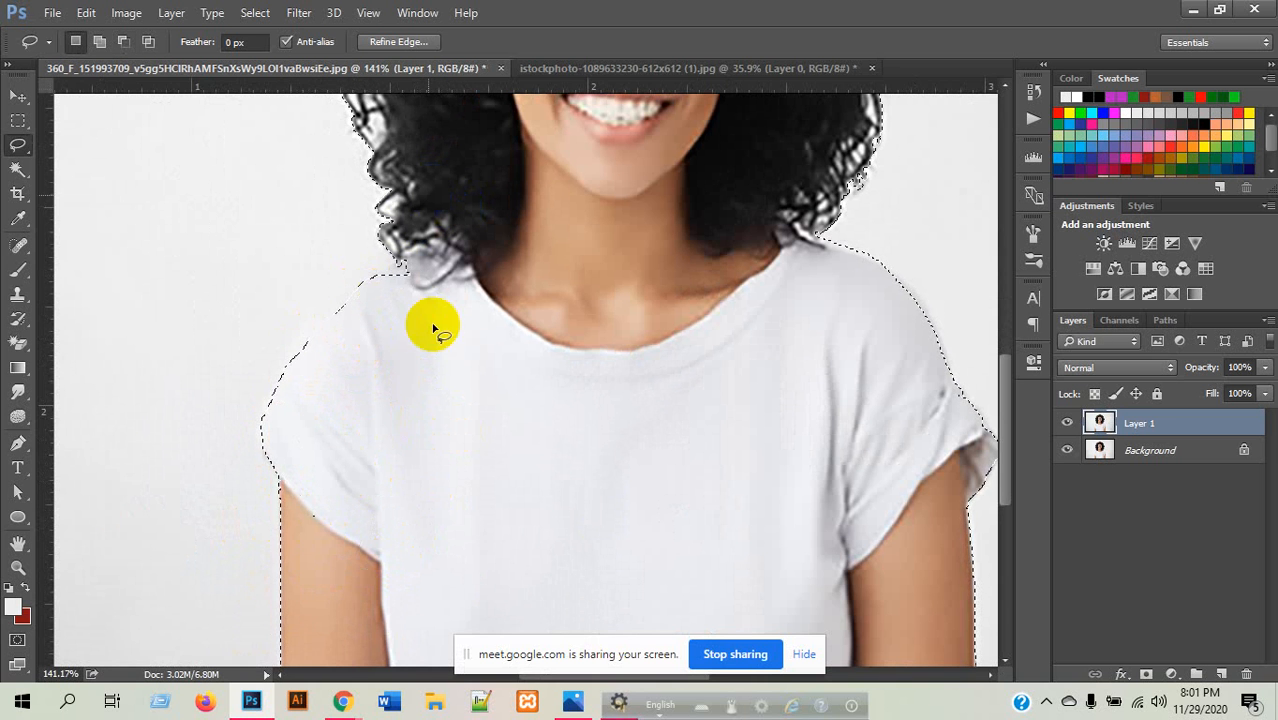
scroll(397, 240, "up", 2)
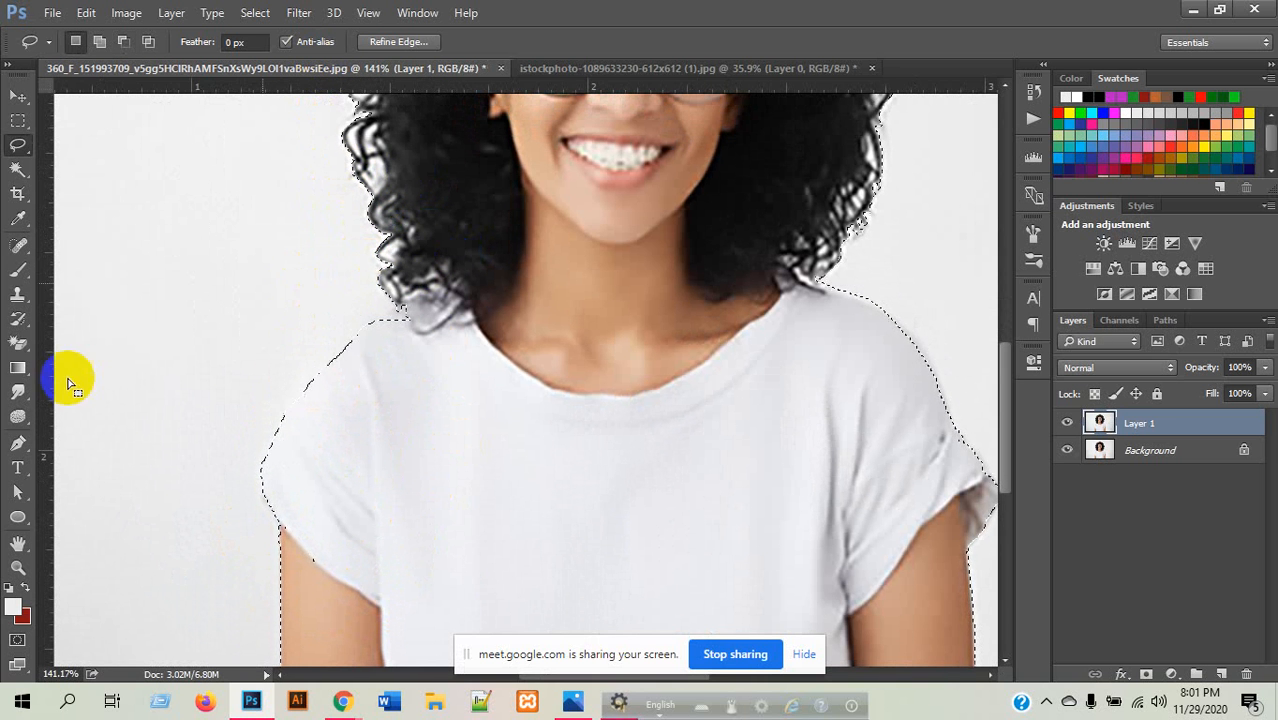
mouse_move(372, 212)
left_mouse_down()
mouse_move(380, 200)
mouse_move(358, 202)
mouse_move(348, 222)
left_mouse_up()
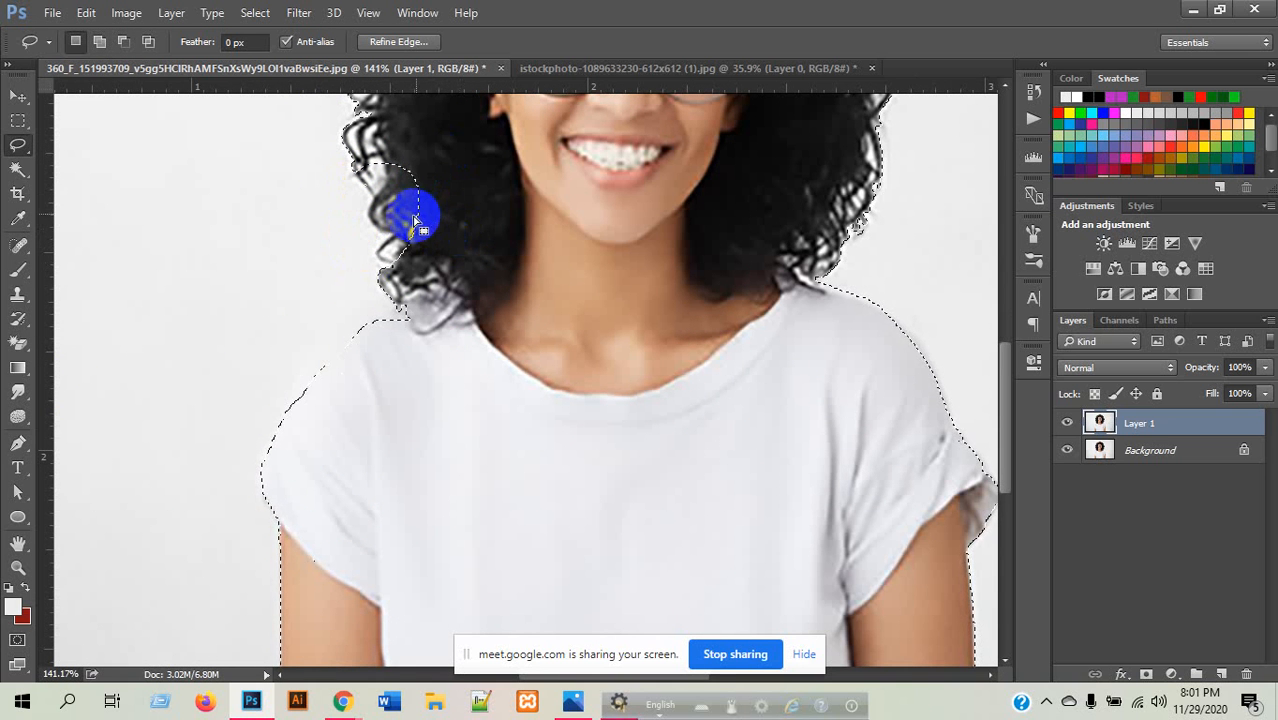
mouse_move(402, 301)
left_mouse_down()
mouse_move(322, 352)
mouse_move(270, 428)
mouse_move(296, 485)
mouse_move(414, 400)
left_mouse_up()
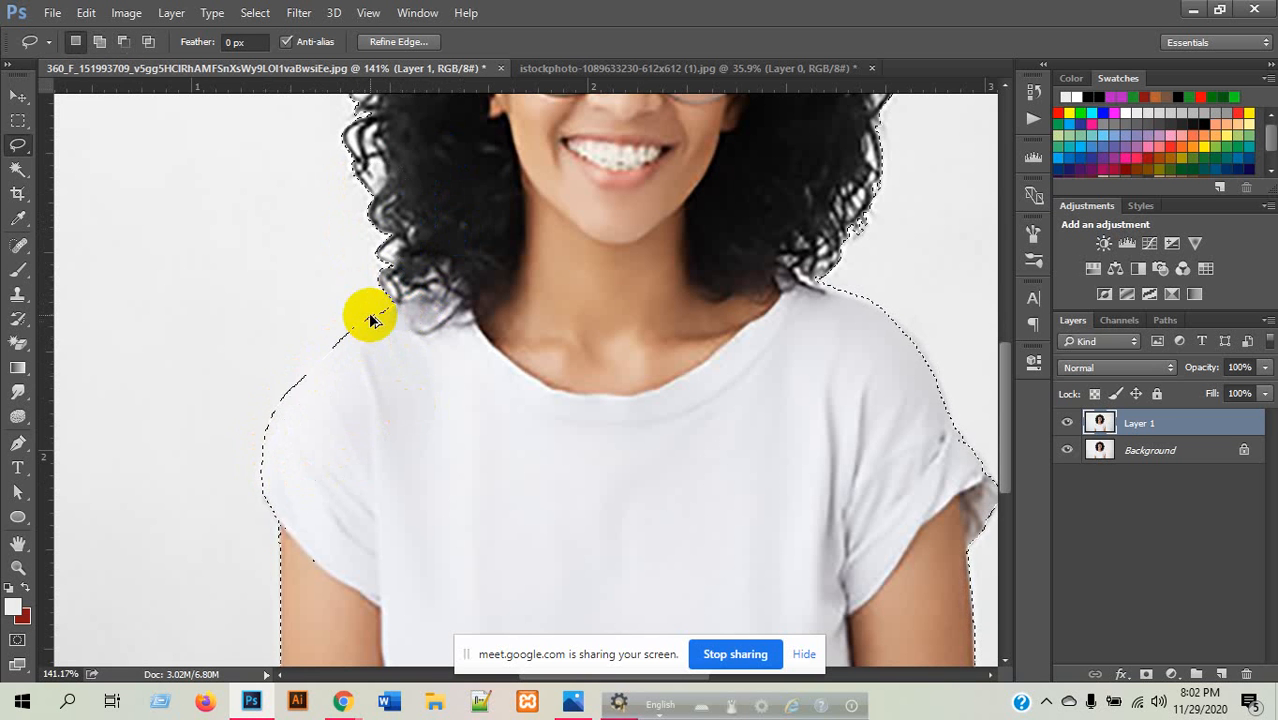
- Invert the selection to select the woman instead of the background
scroll(367, 330, "down", 2)
scroll(440, 398, "down", 4)
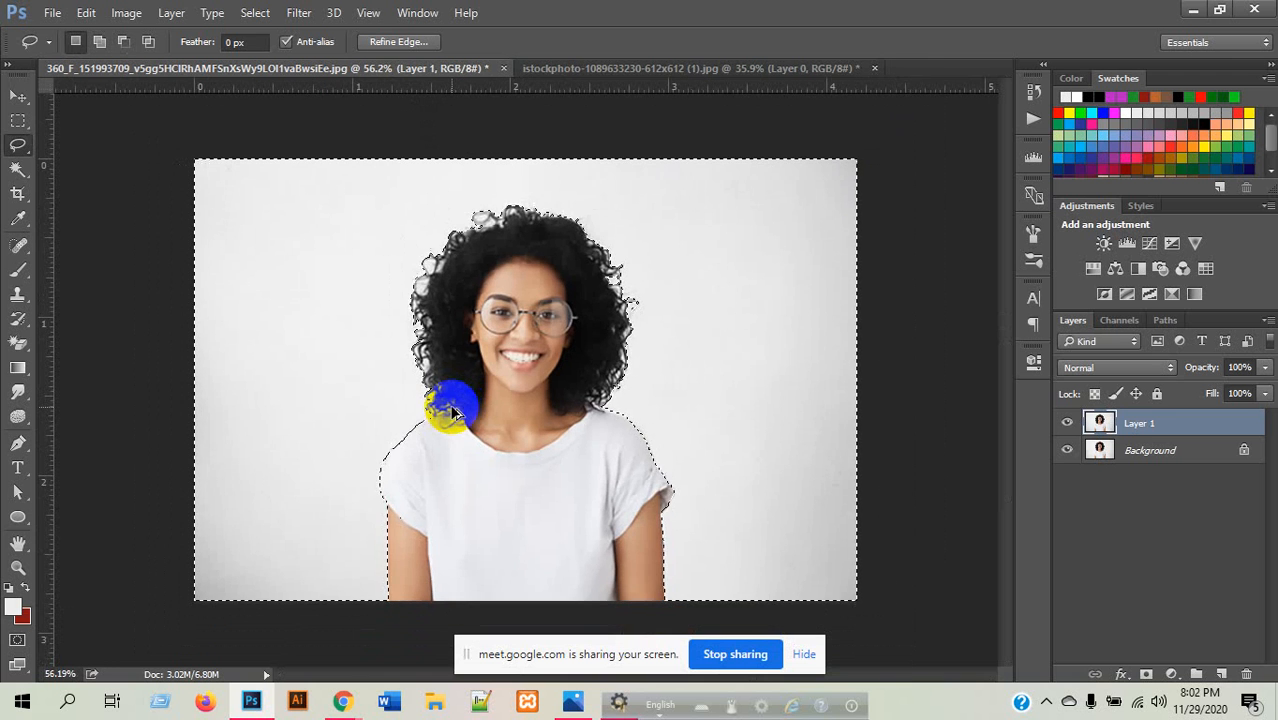
left_click(17, 97)
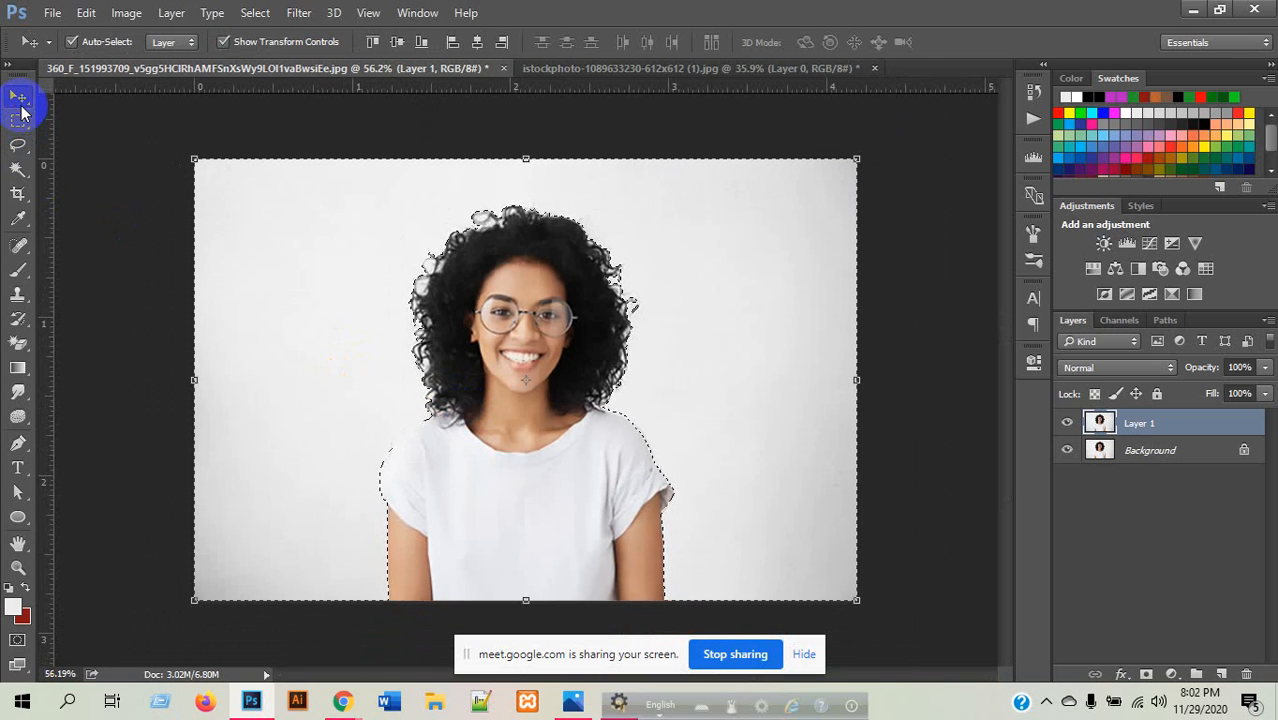
left_click(247, 24)
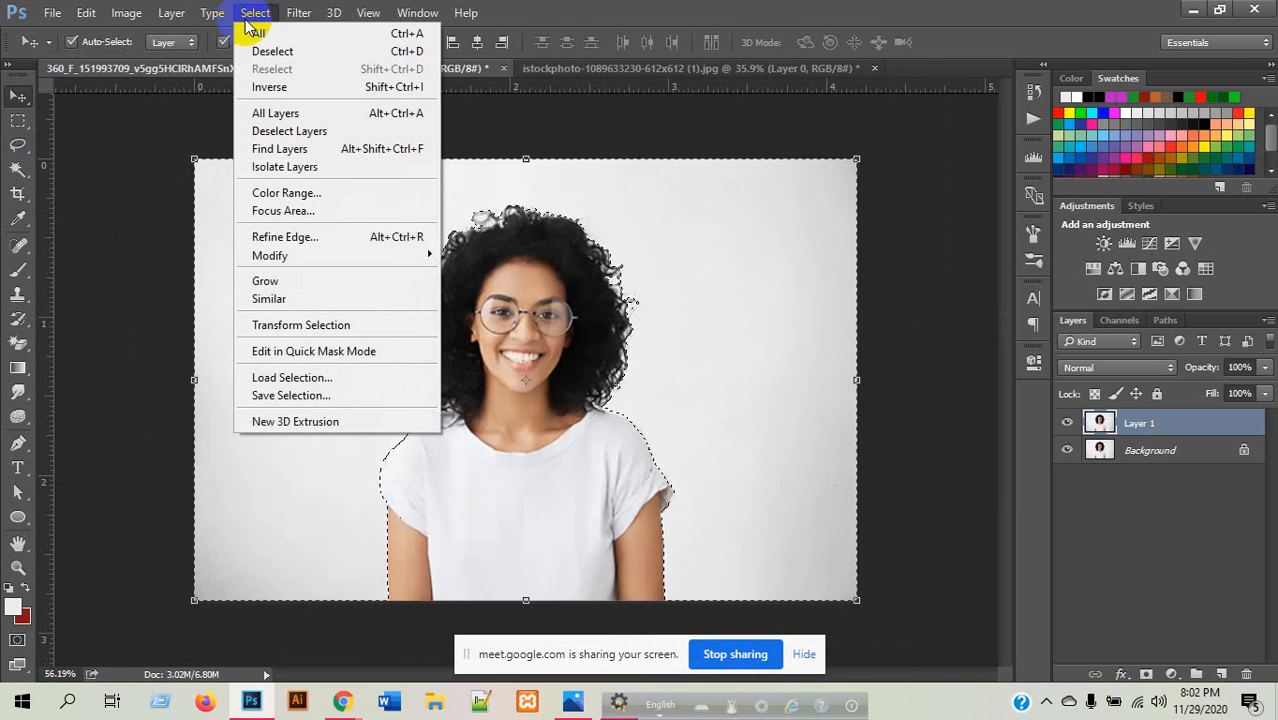
left_click(262, 86)
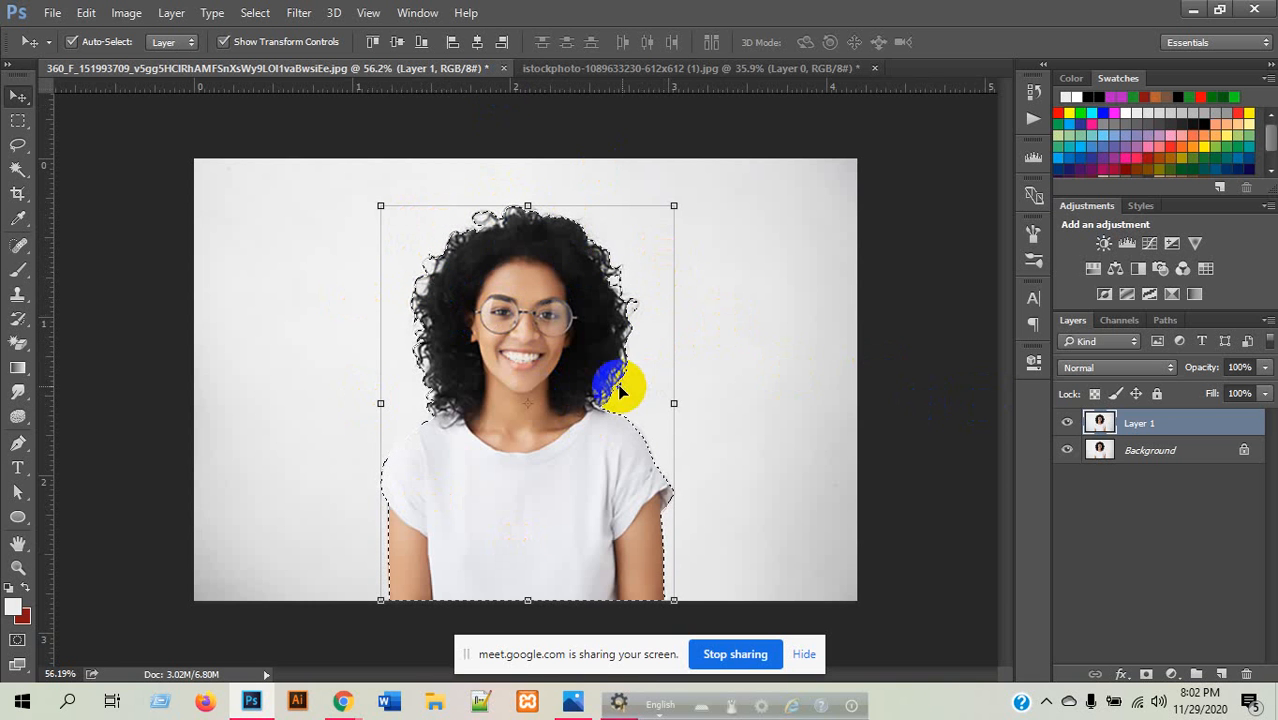
left_click(256, 13)
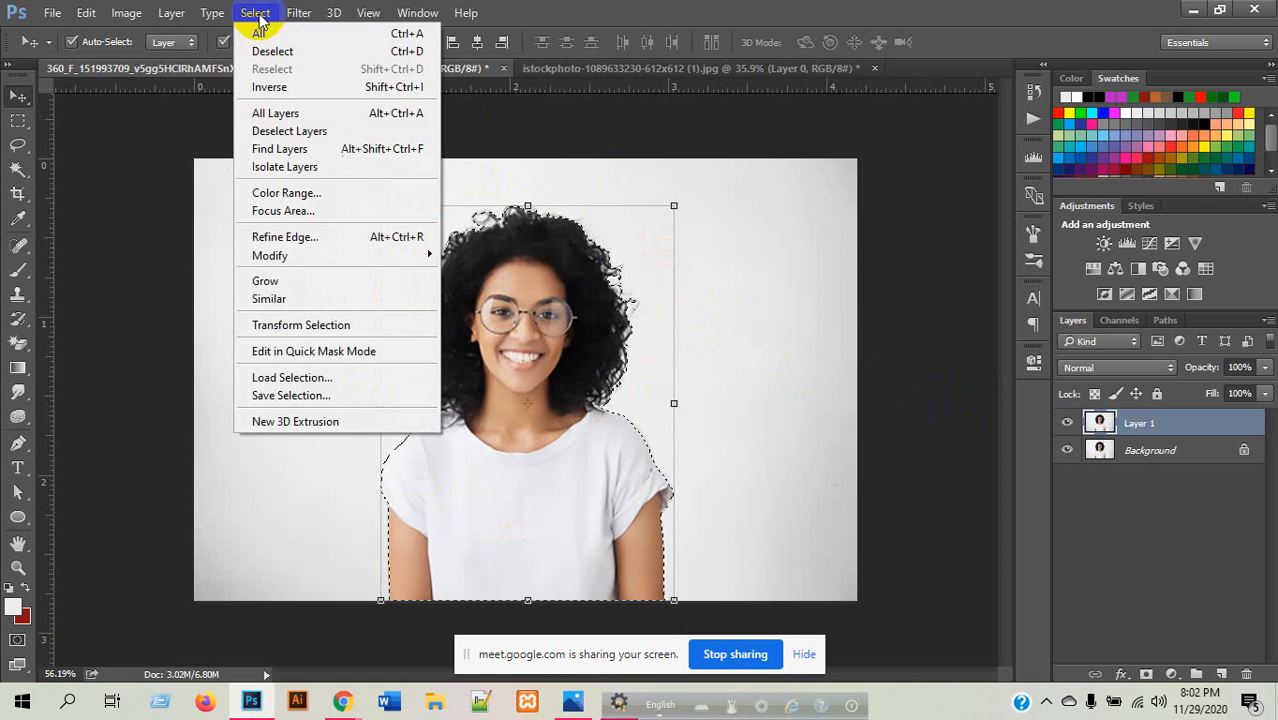
- Preview the woman's selection in Refine Edge and examine the available view modes, leaving the settings as they are
left_click(287, 237)
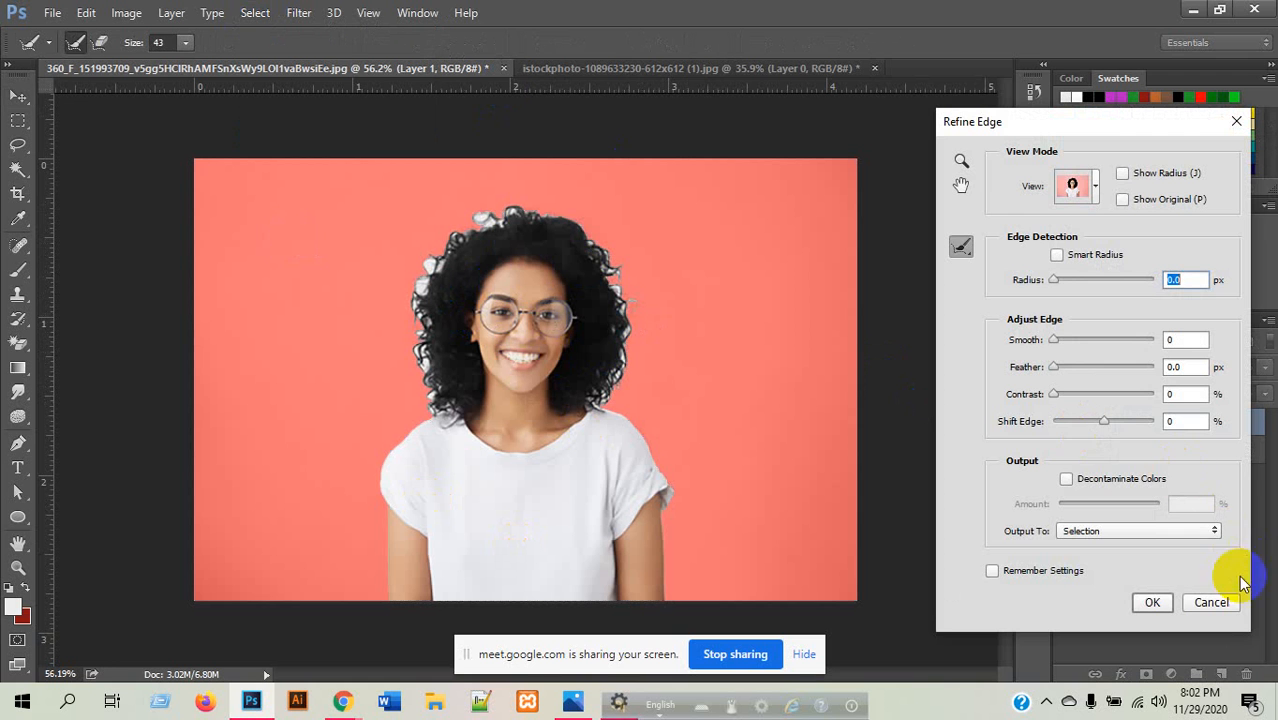
left_click(1211, 602)
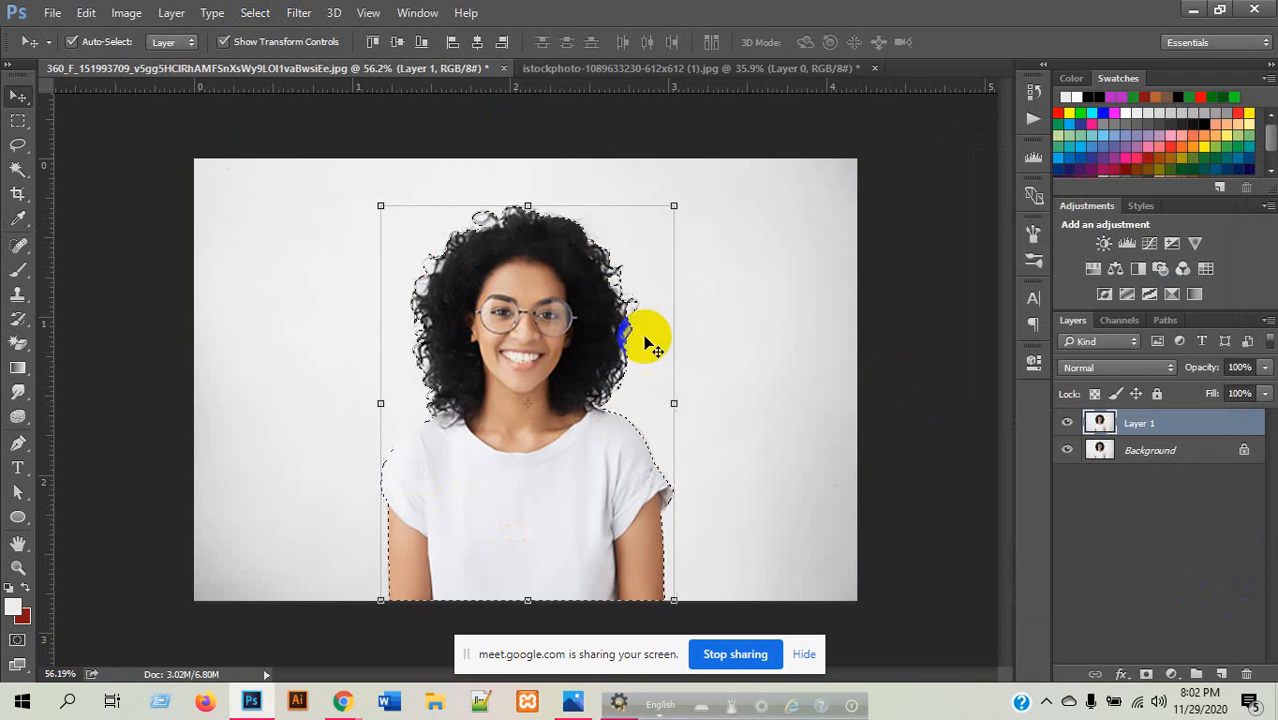
left_click(255, 12)
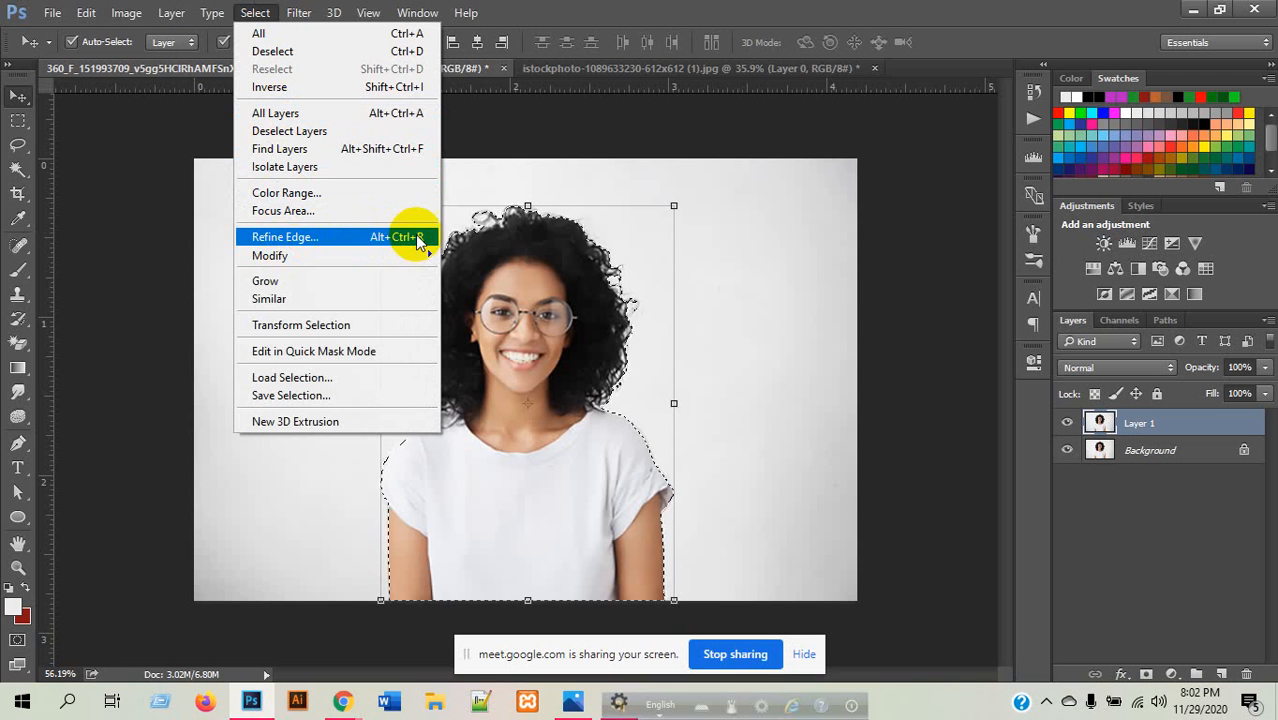
left_click(316, 238)
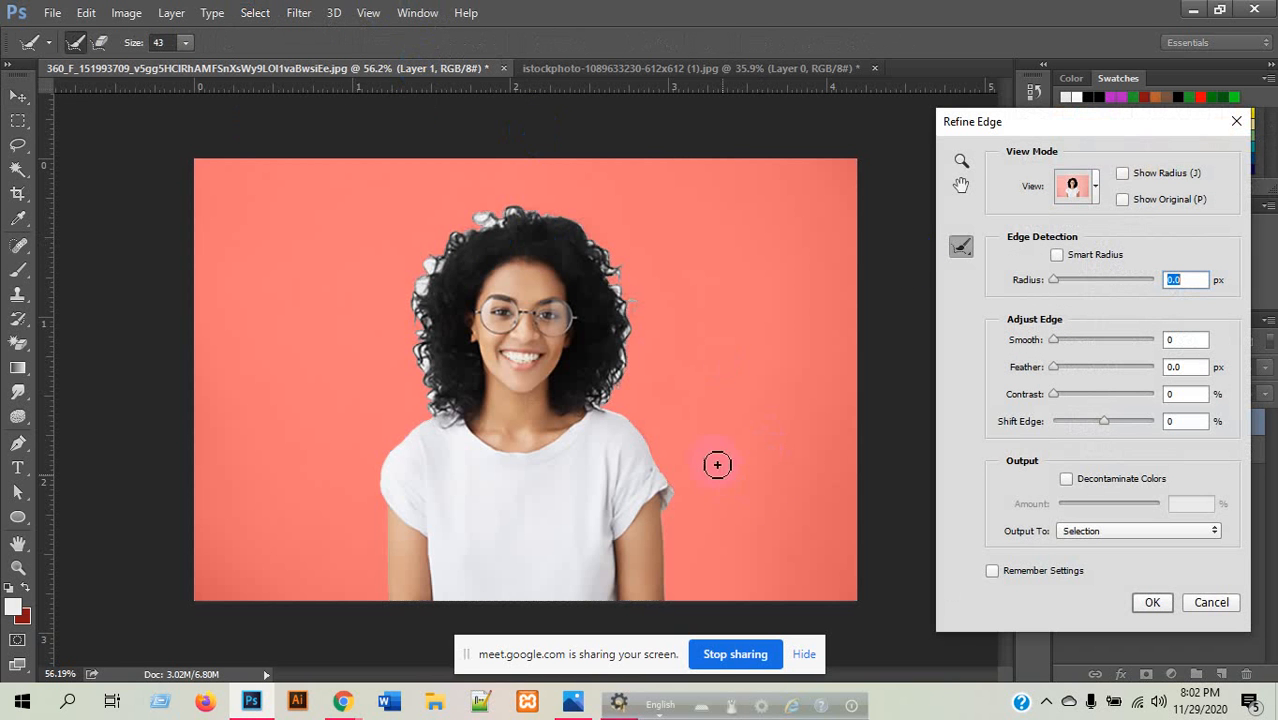
left_click(1092, 190)
left_click_drag(1068, 123, 950, 91)
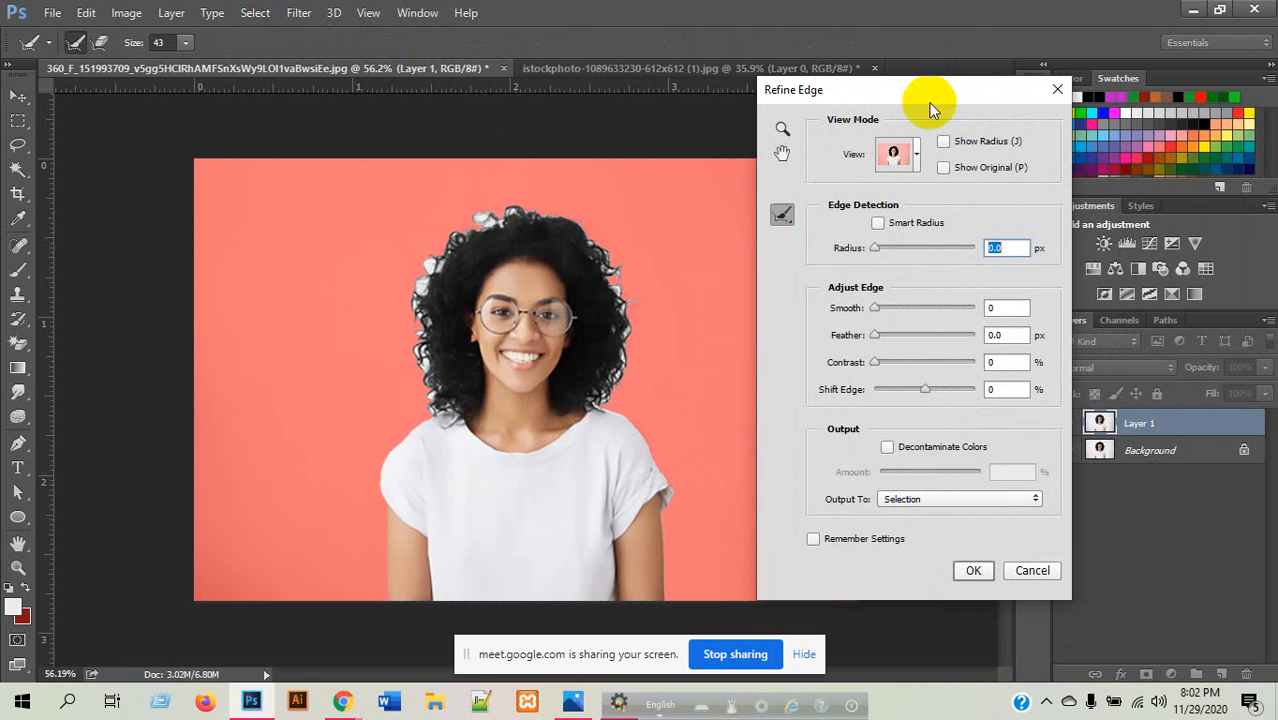
left_click(915, 157)
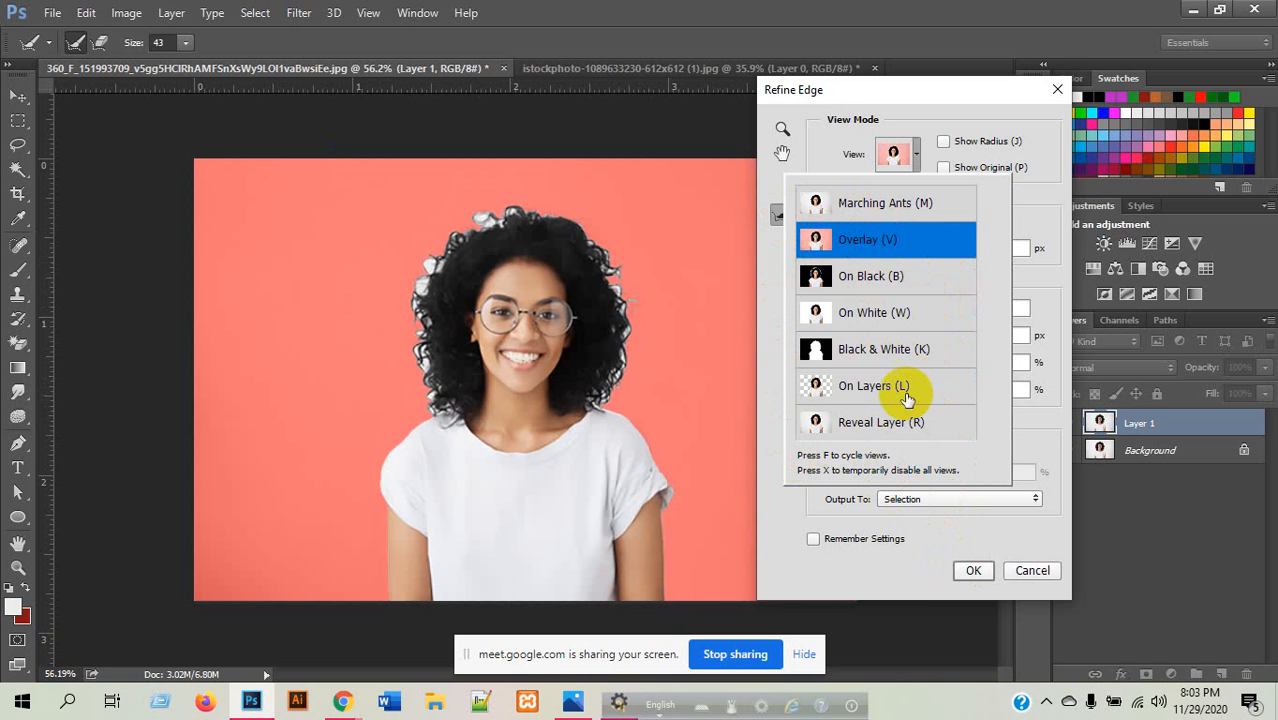
left_click(971, 568)
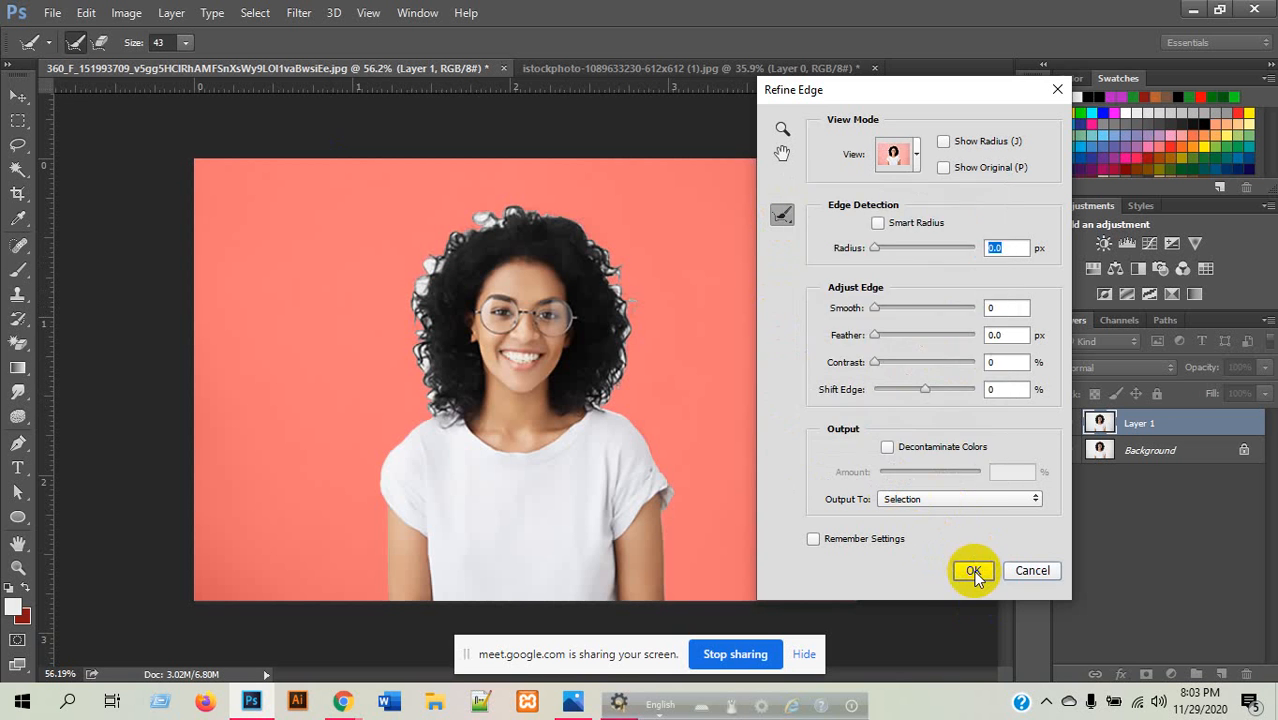
left_click(971, 568)
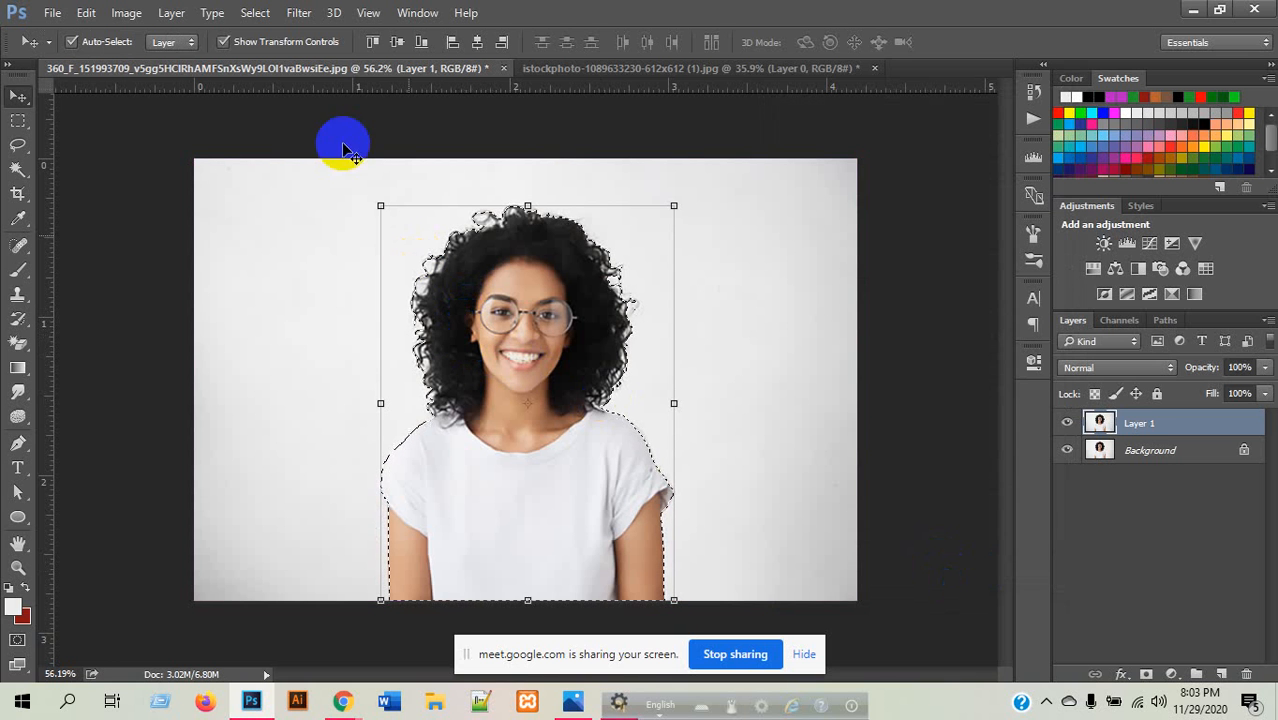
- Reopen Refine Edge for the selection of the woman
left_click(256, 13)
left_click(313, 236)
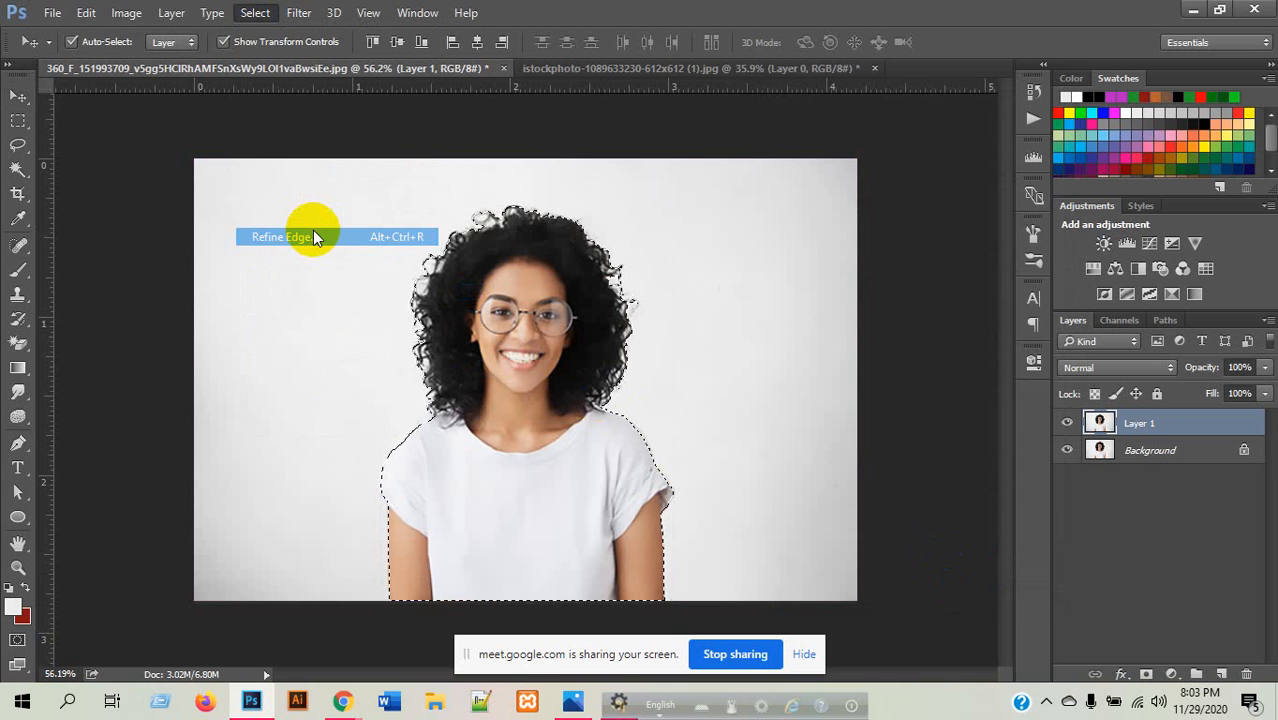